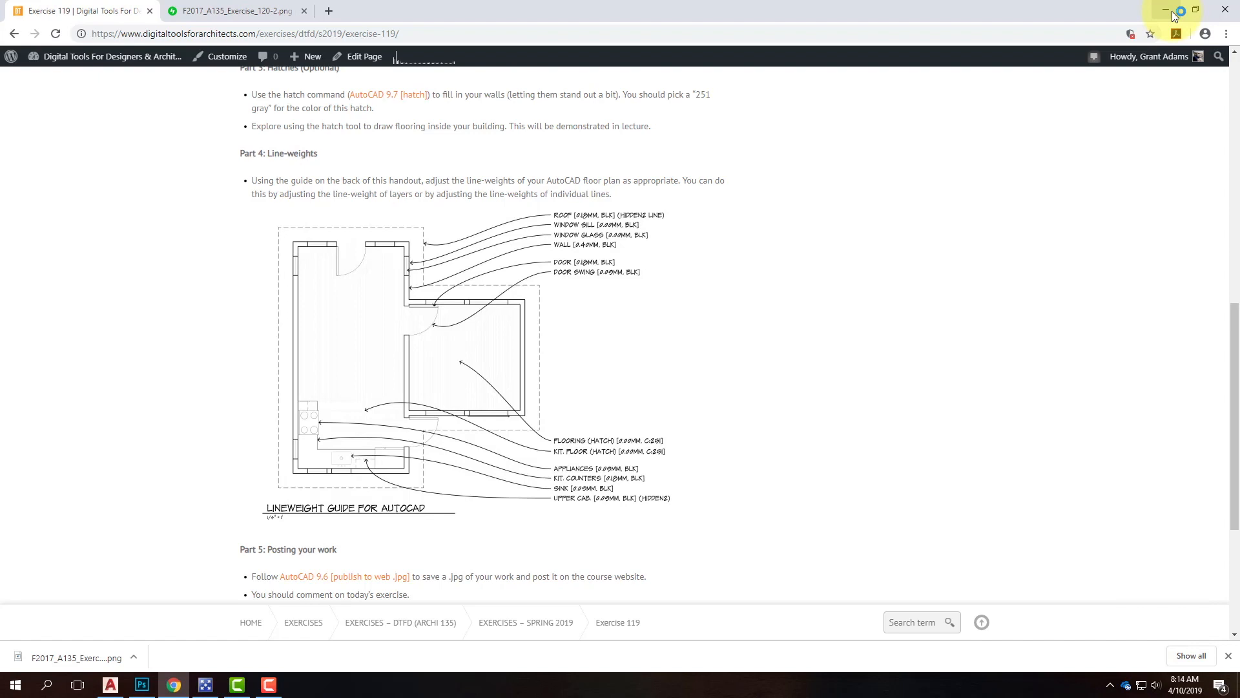
Switch to the floor plan in AutoCAD and erase the single lines closing the small closet beyond the interior door near the plan's centre.
{"action": "left_click", "coordinate": [1167, 10]}
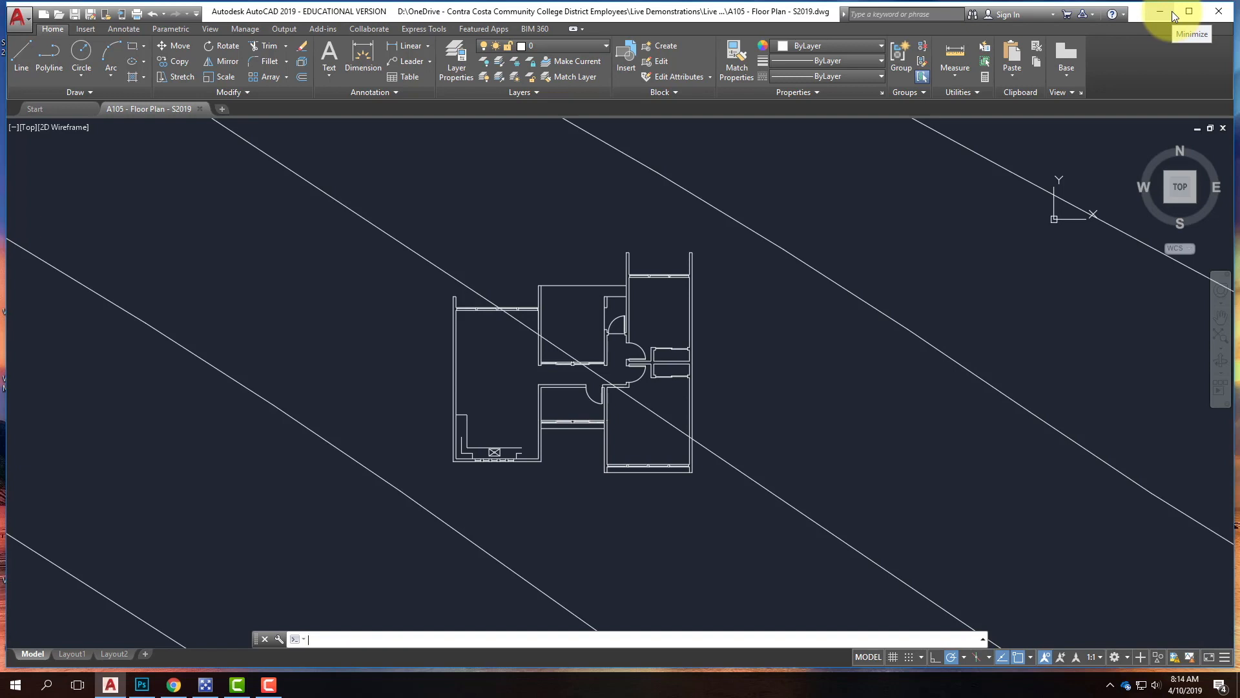
{"action": "mouse_move", "coordinate": [663, 359]}
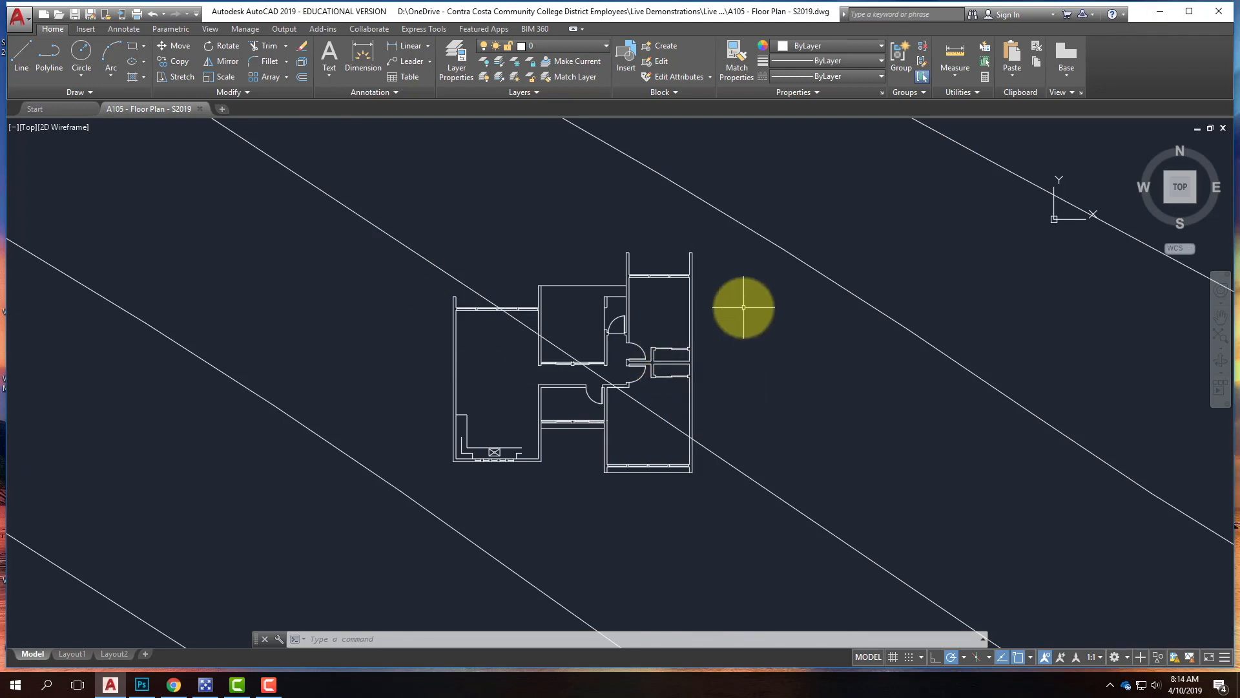
{"action": "scroll", "coordinate": [737, 305], "scroll_direction": "up", "scroll_amount": 2}
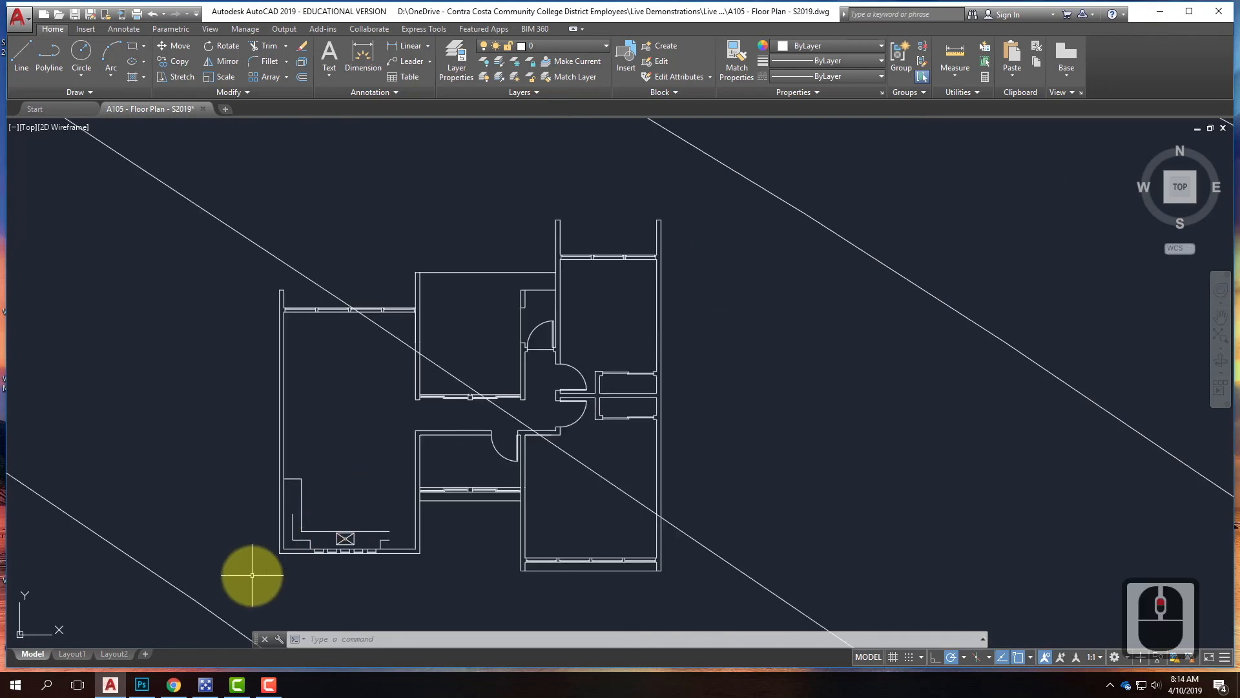
{"action": "scroll", "coordinate": [252, 575], "scroll_direction": "up", "scroll_amount": 2}
{"action": "scroll", "coordinate": [354, 517], "scroll_direction": "down", "scroll_amount": 2}
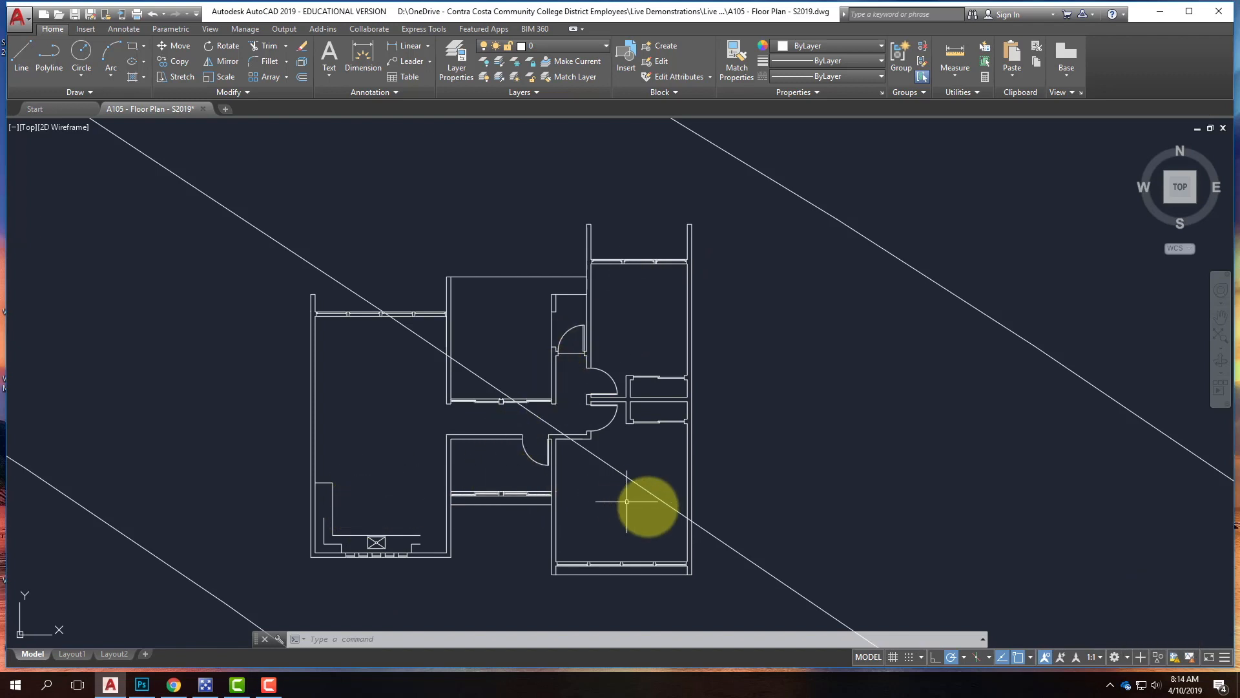
{"action": "left_click", "coordinate": [552, 319]}
{"action": "key", "text": "Delete"}
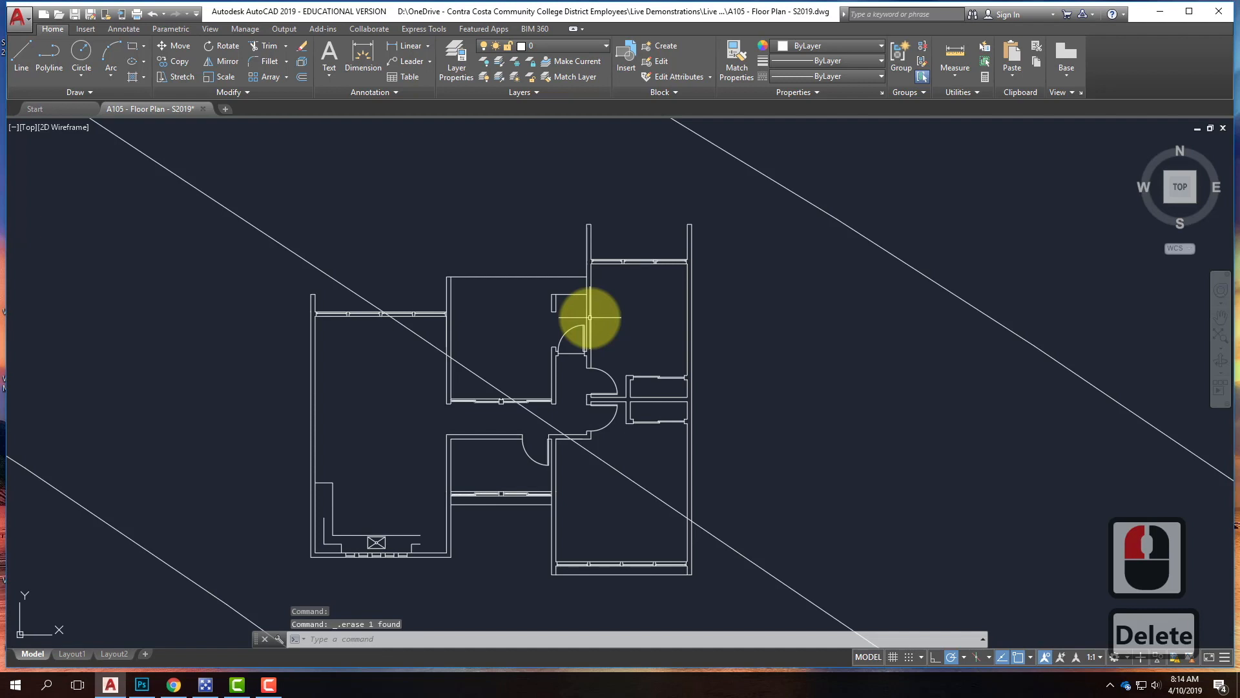
{"action": "left_click", "coordinate": [572, 294]}
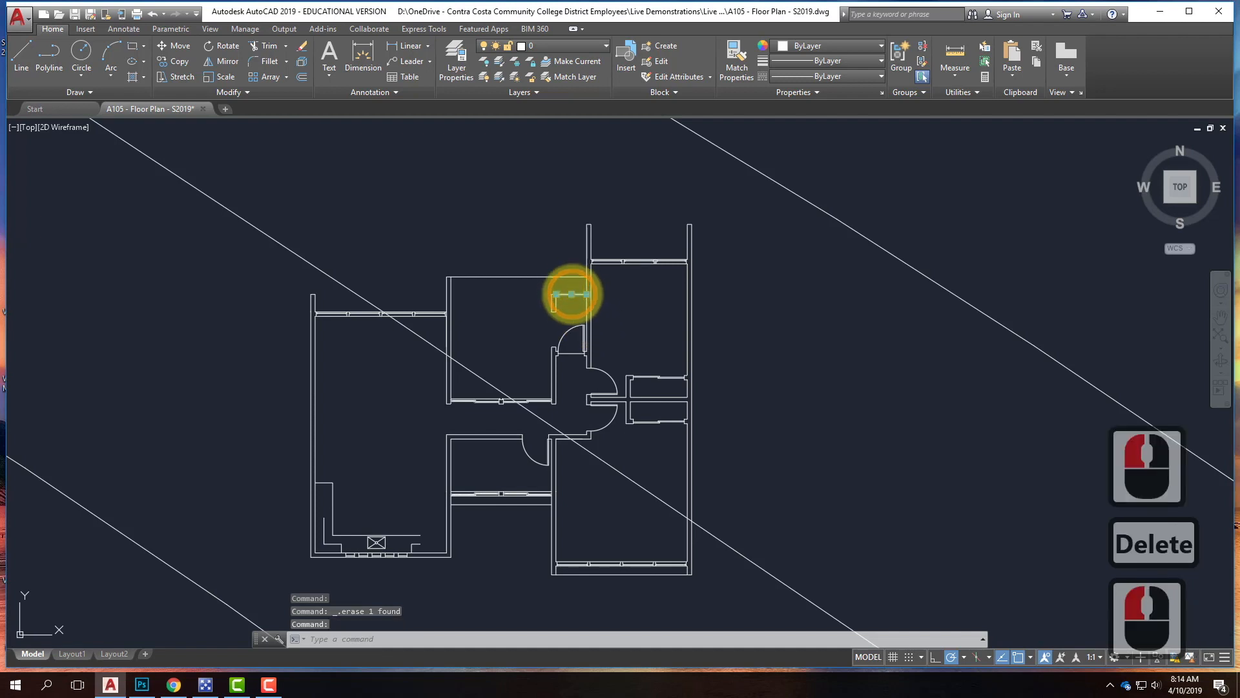
{"action": "key", "text": "Delete"}
{"action": "left_click", "coordinate": [571, 353]}
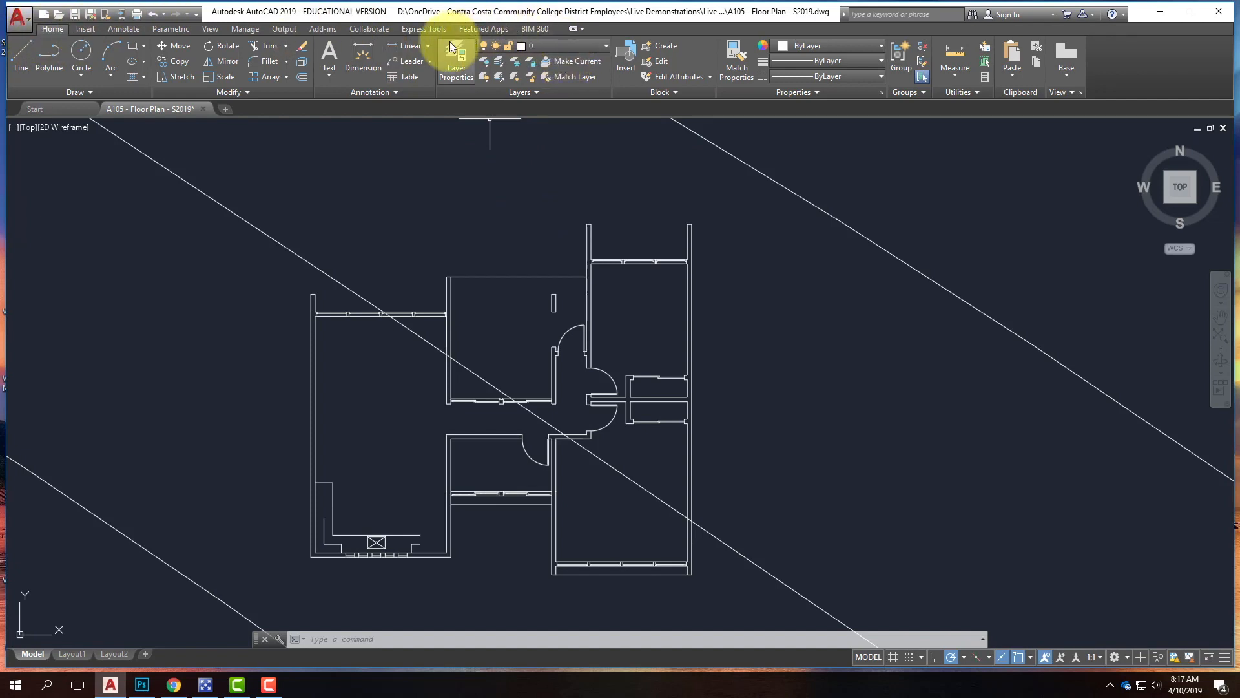
Open the Layer Properties Manager, place it over the floor plan, and select layer 0.
{"action": "left_click", "coordinate": [460, 73]}
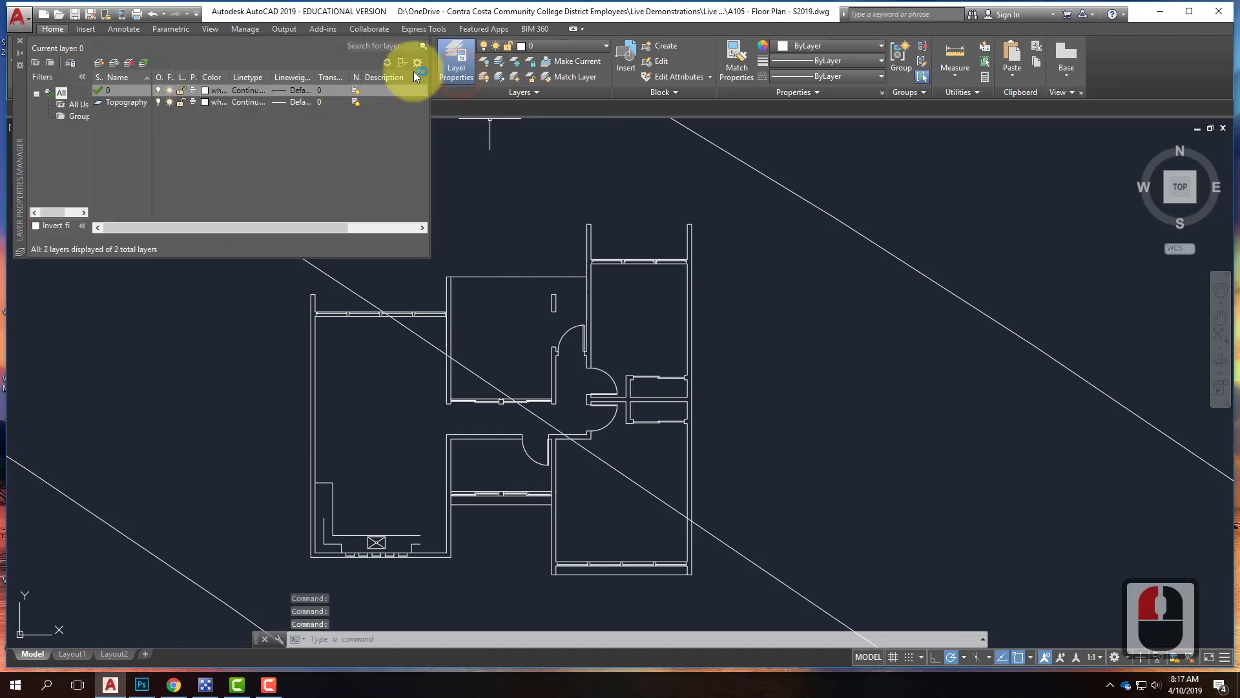
{"action": "left_click_drag", "start_coordinate": [18, 95], "coordinate": [262, 224]}
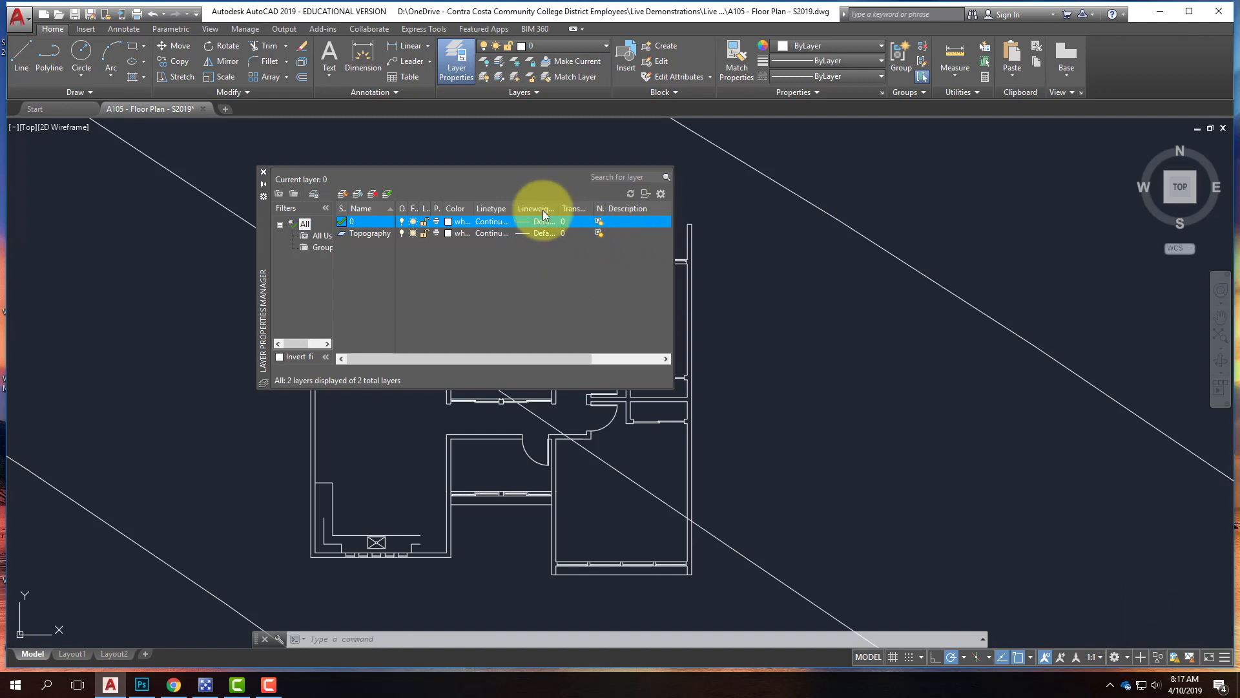
{"action": "double_click", "coordinate": [371, 234]}
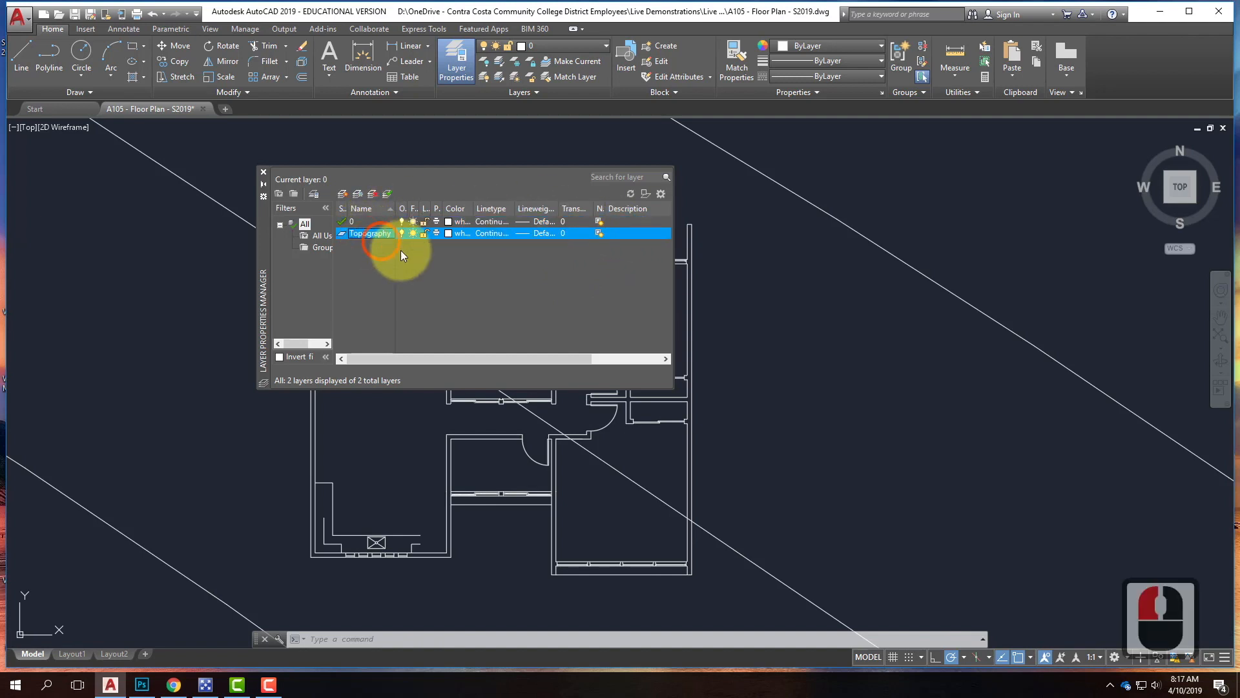
{"action": "left_click", "coordinate": [373, 221]}
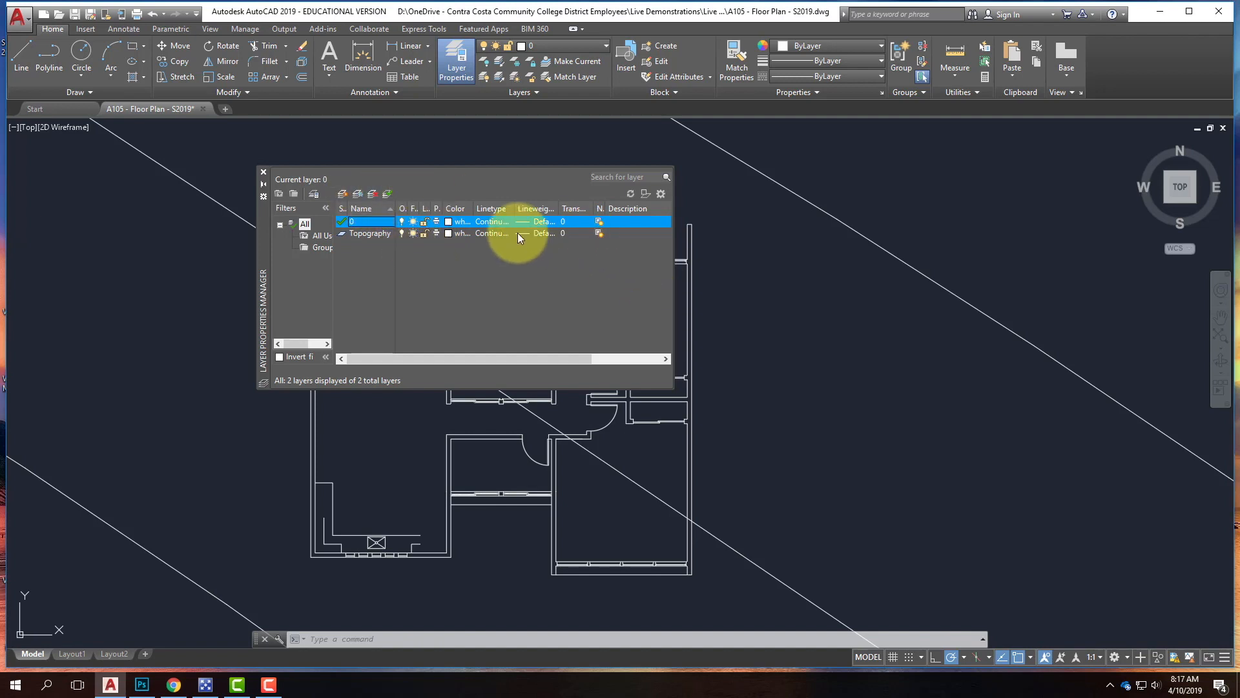
Make the Topography layer current and set the current layer back to 0.
{"action": "left_click", "coordinate": [341, 235]}
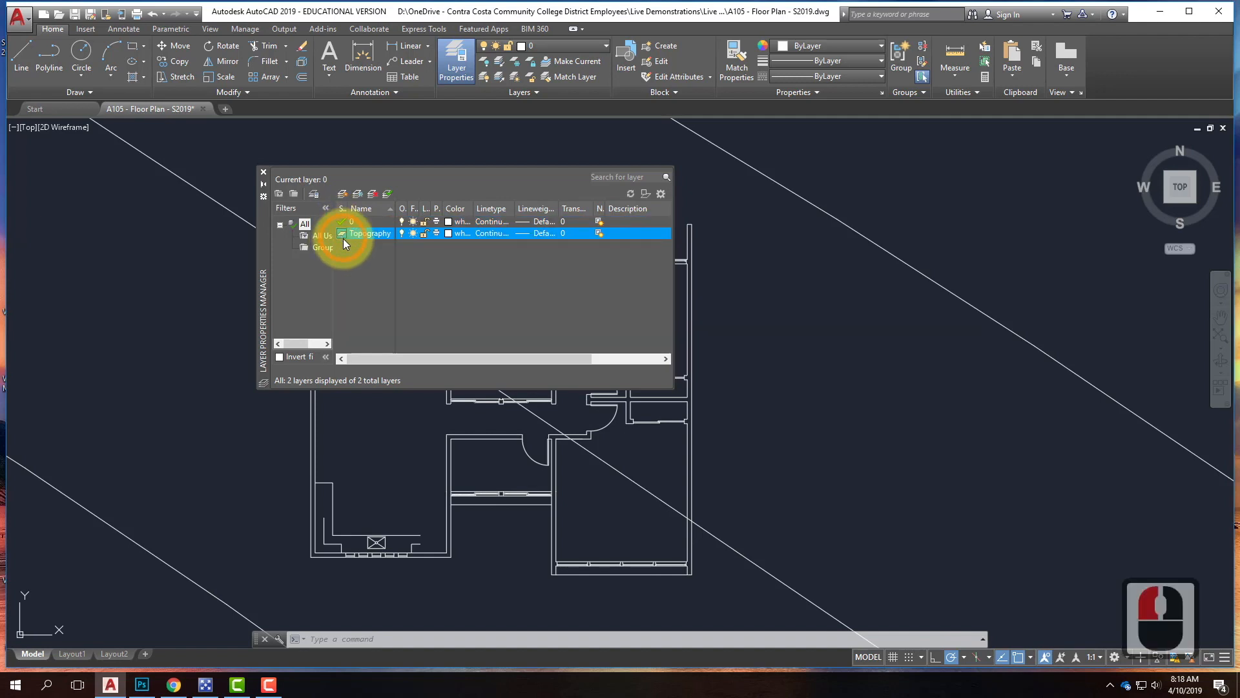
{"action": "left_click", "coordinate": [343, 235]}
{"action": "double_click", "coordinate": [343, 235]}
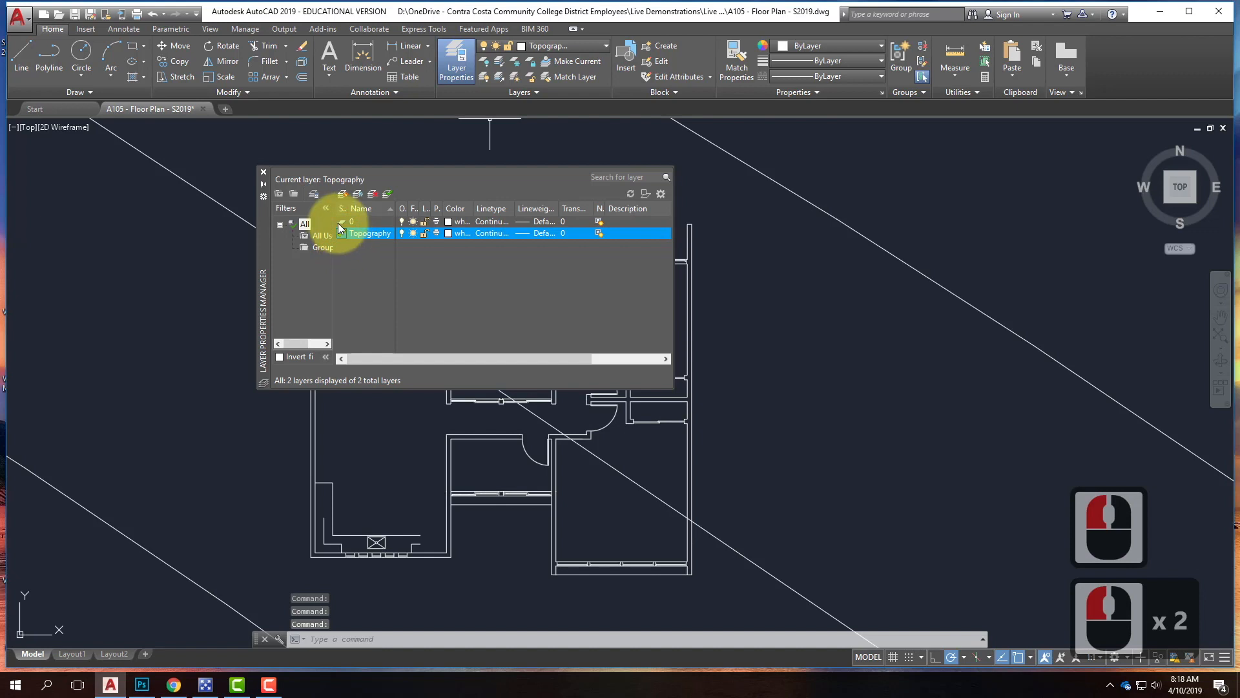
{"action": "double_click", "coordinate": [343, 221]}
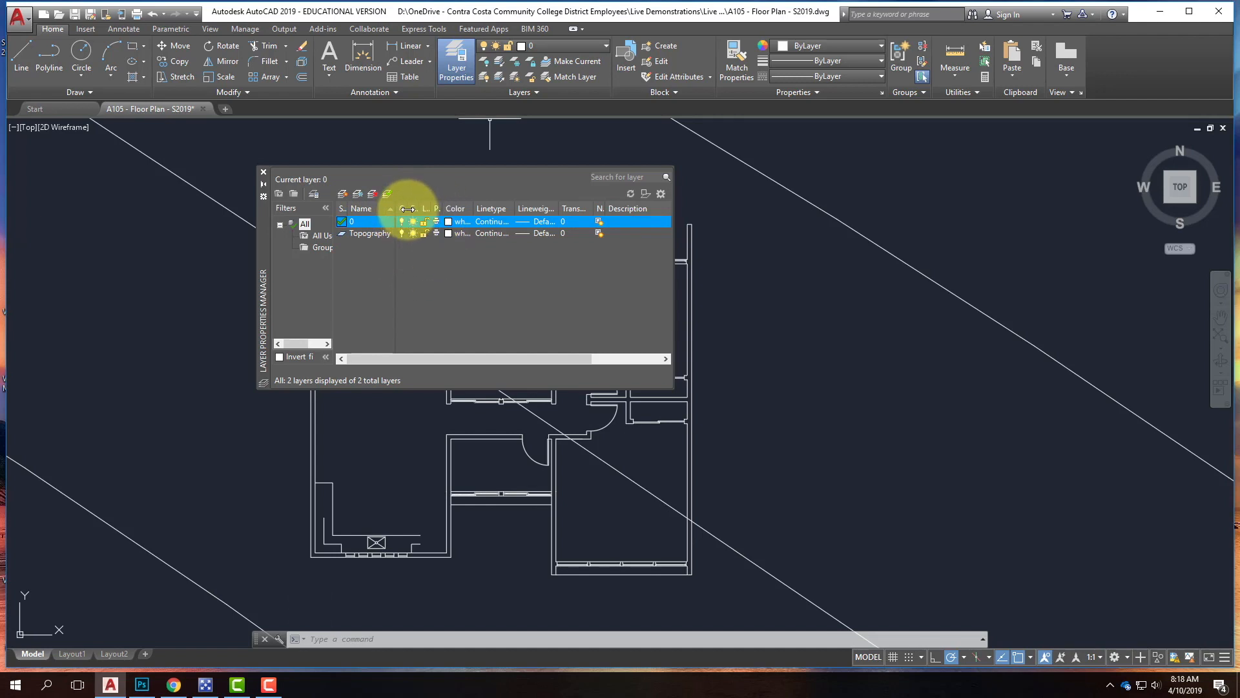
Adjust the widths of the On and Freeze columns in the layer list.
{"action": "left_click_drag", "start_coordinate": [409, 209], "coordinate": [440, 208]}
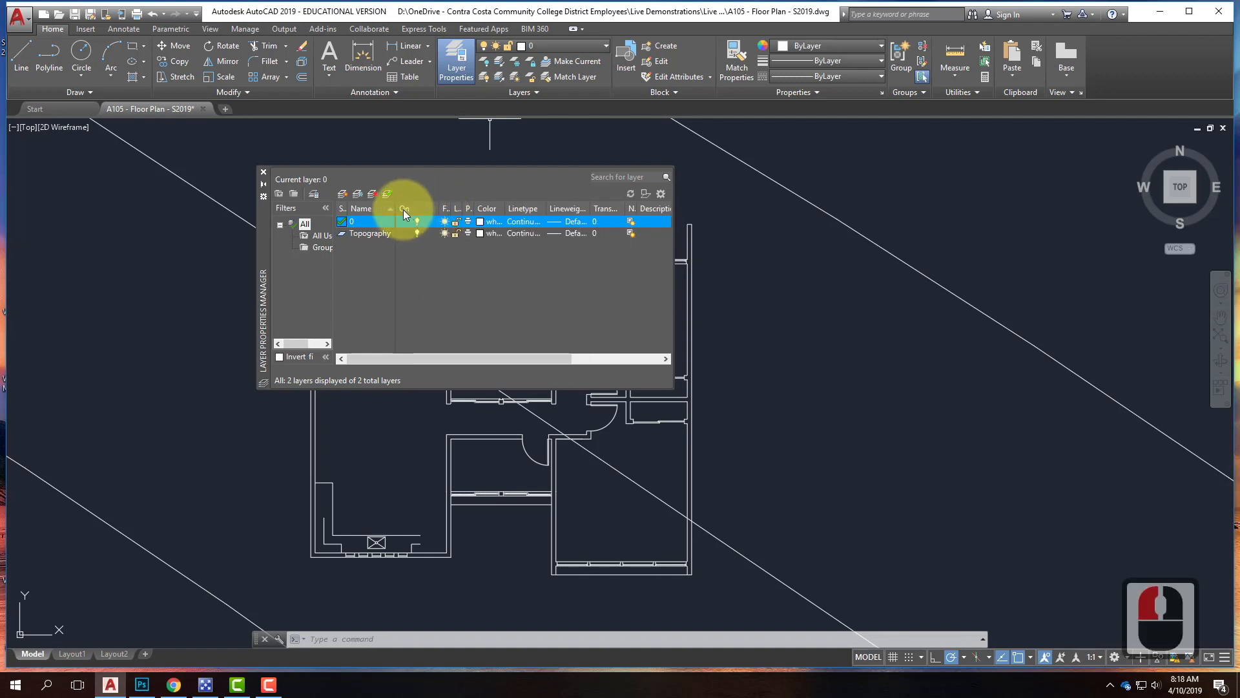
{"action": "left_click_drag", "start_coordinate": [451, 209], "coordinate": [479, 210]}
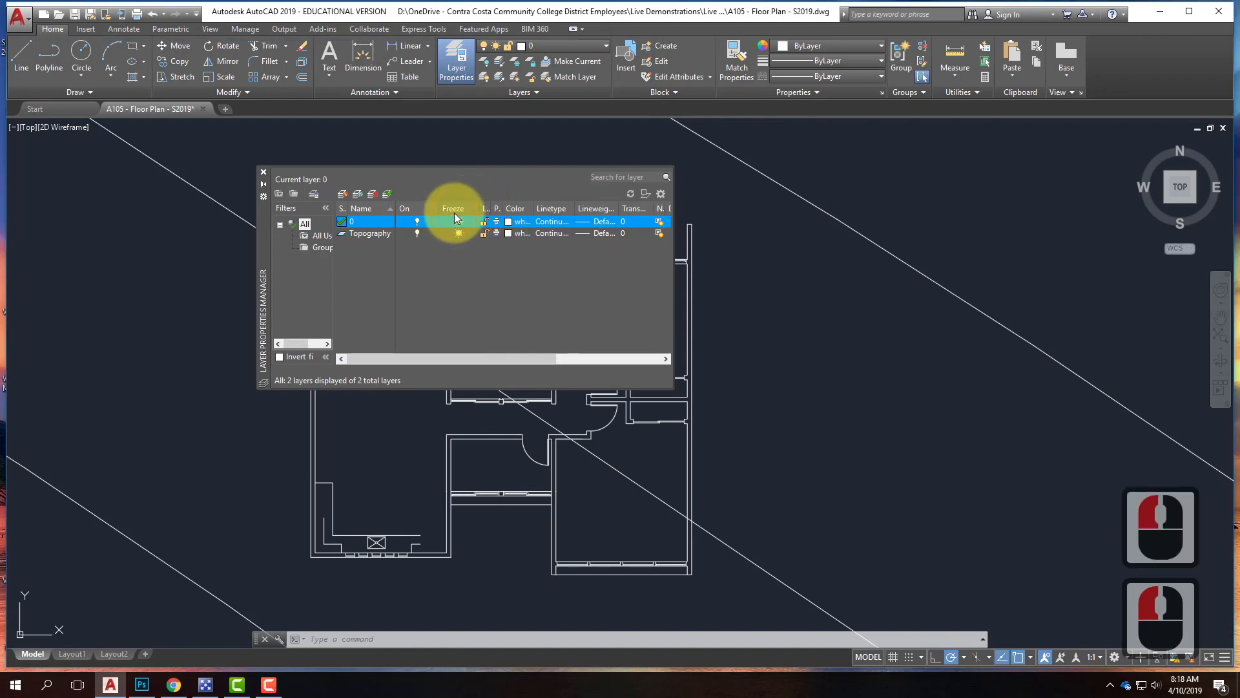
{"action": "mouse_move", "coordinate": [439, 208]}
{"action": "left_mouse_down"}
{"action": "mouse_move", "coordinate": [411, 208]}
{"action": "mouse_move", "coordinate": [443, 207]}
{"action": "mouse_move", "coordinate": [413, 208]}
{"action": "mouse_move", "coordinate": [428, 208]}
{"action": "left_mouse_up"}
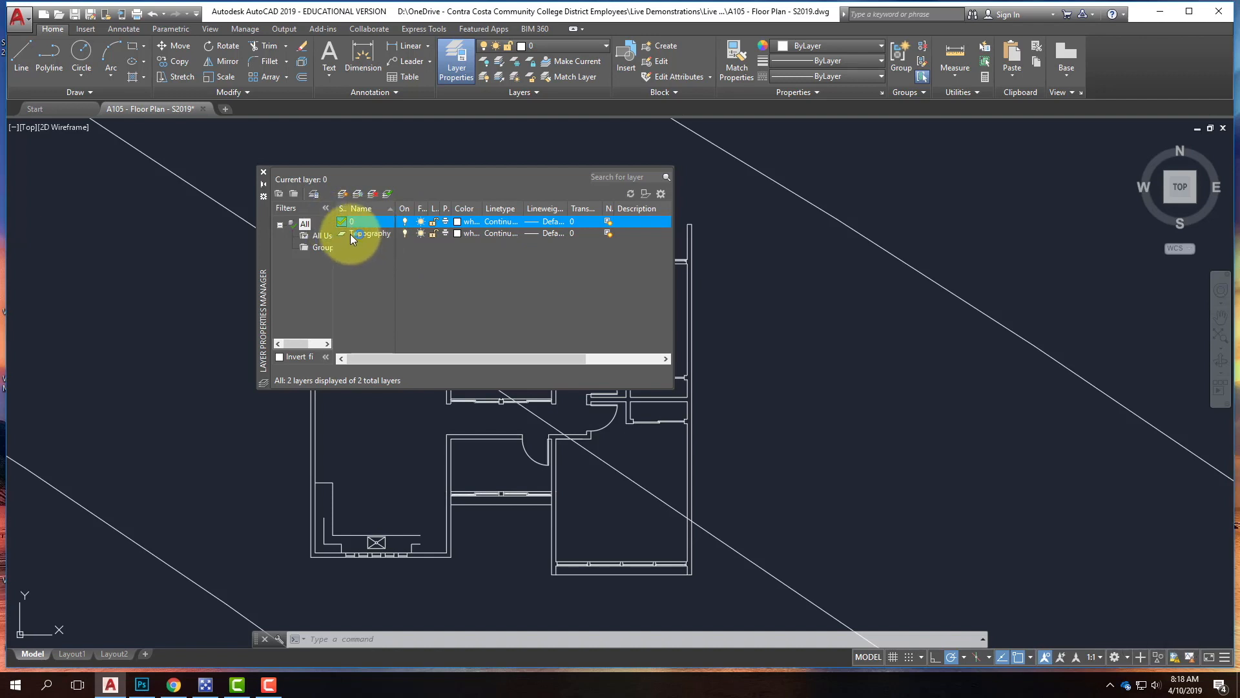
Turn the Topography layer off and back on, and freeze and thaw it.
{"action": "left_click", "coordinate": [405, 233]}
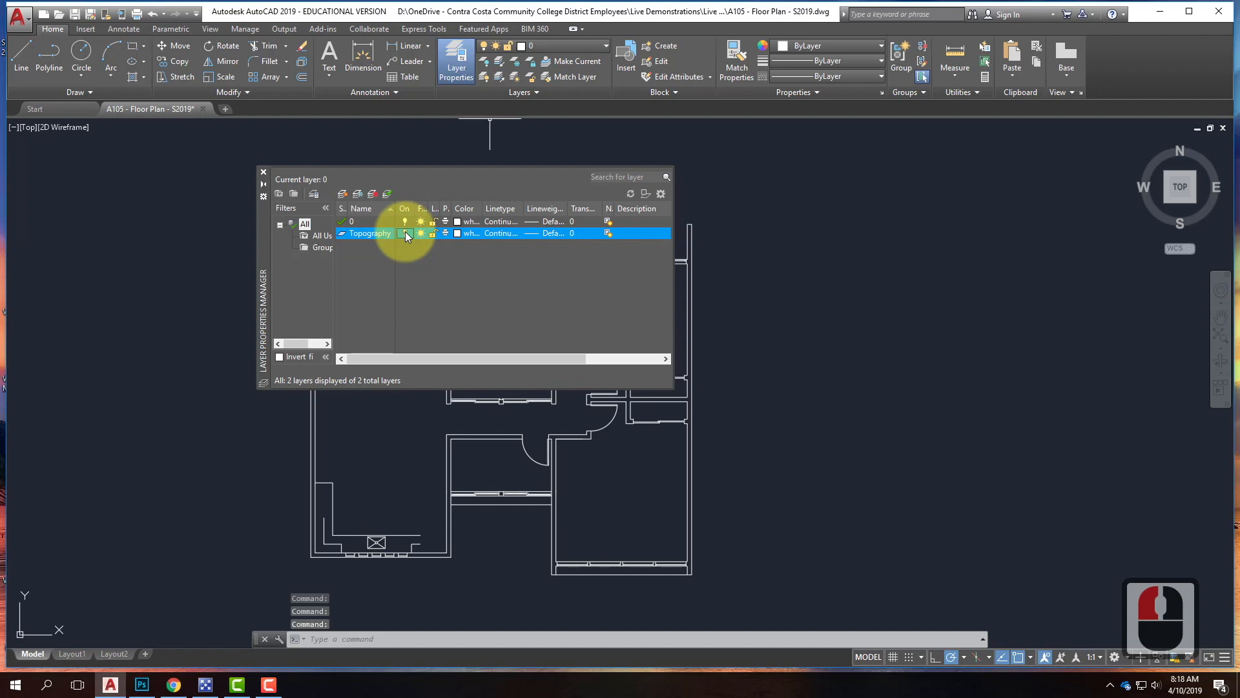
{"action": "left_click", "coordinate": [405, 232]}
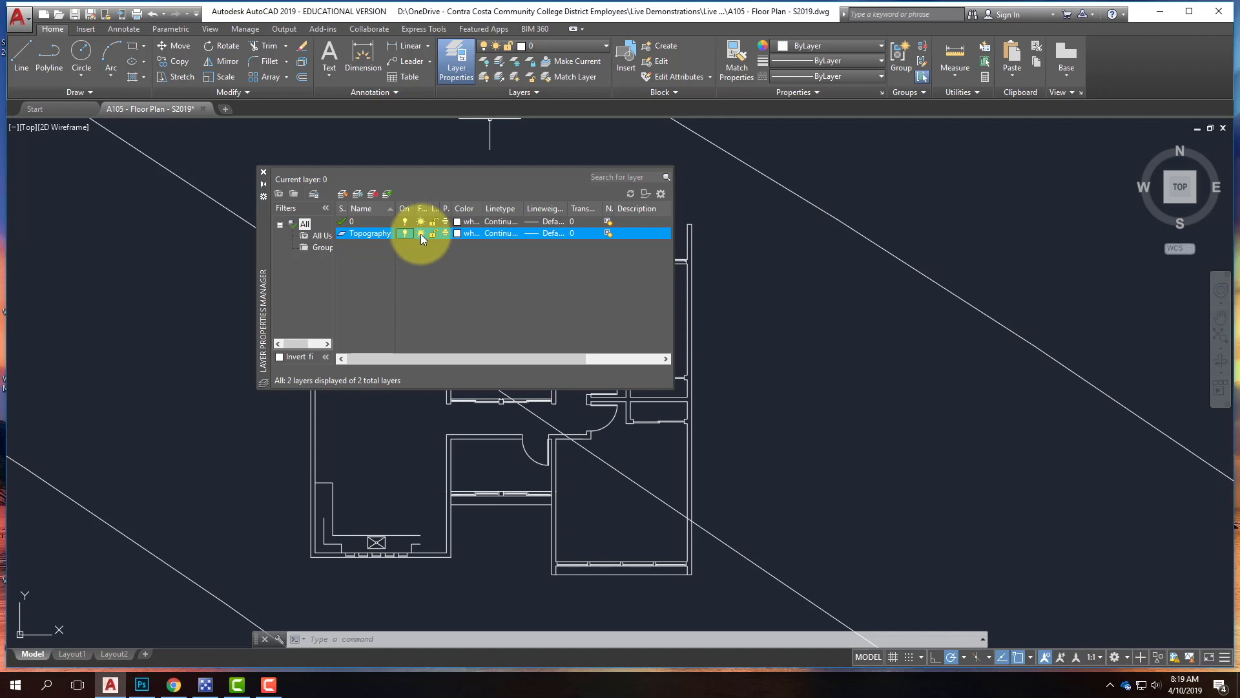
{"action": "left_click", "coordinate": [421, 233]}
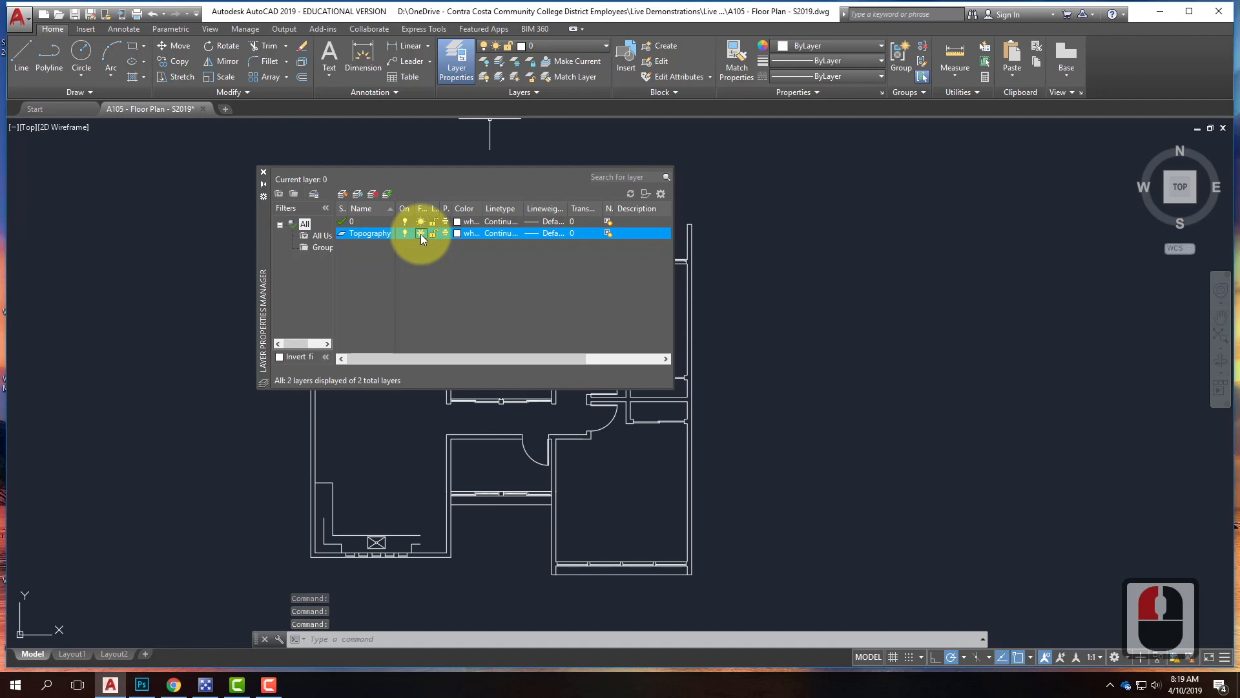
{"action": "left_click", "coordinate": [420, 234]}
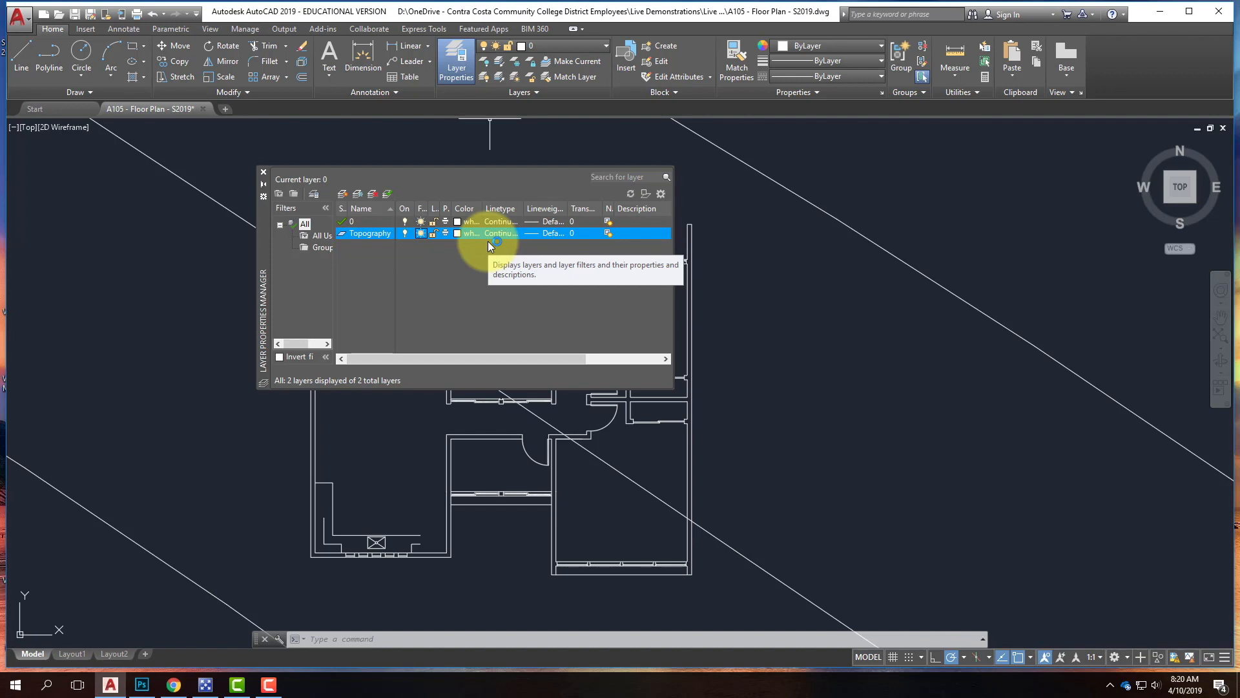
Lock the Topography layer and try to erase one of its contour lines.
{"action": "left_click", "coordinate": [433, 234]}
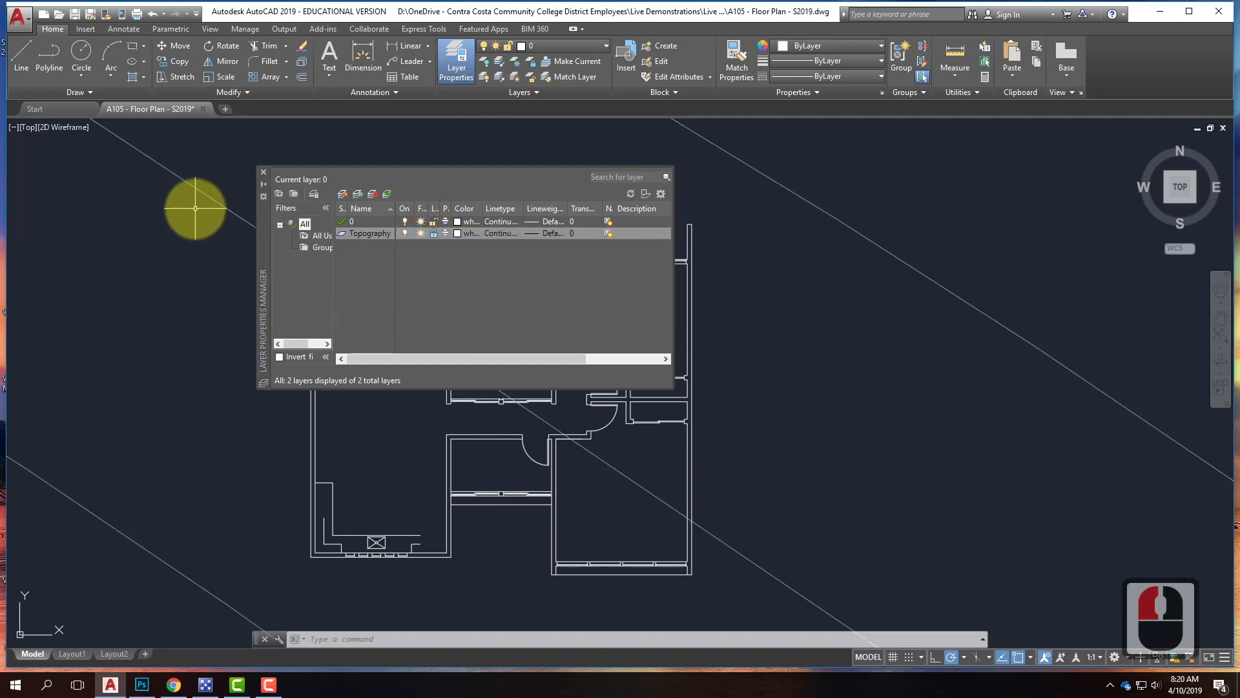
{"action": "left_click", "coordinate": [868, 323]}
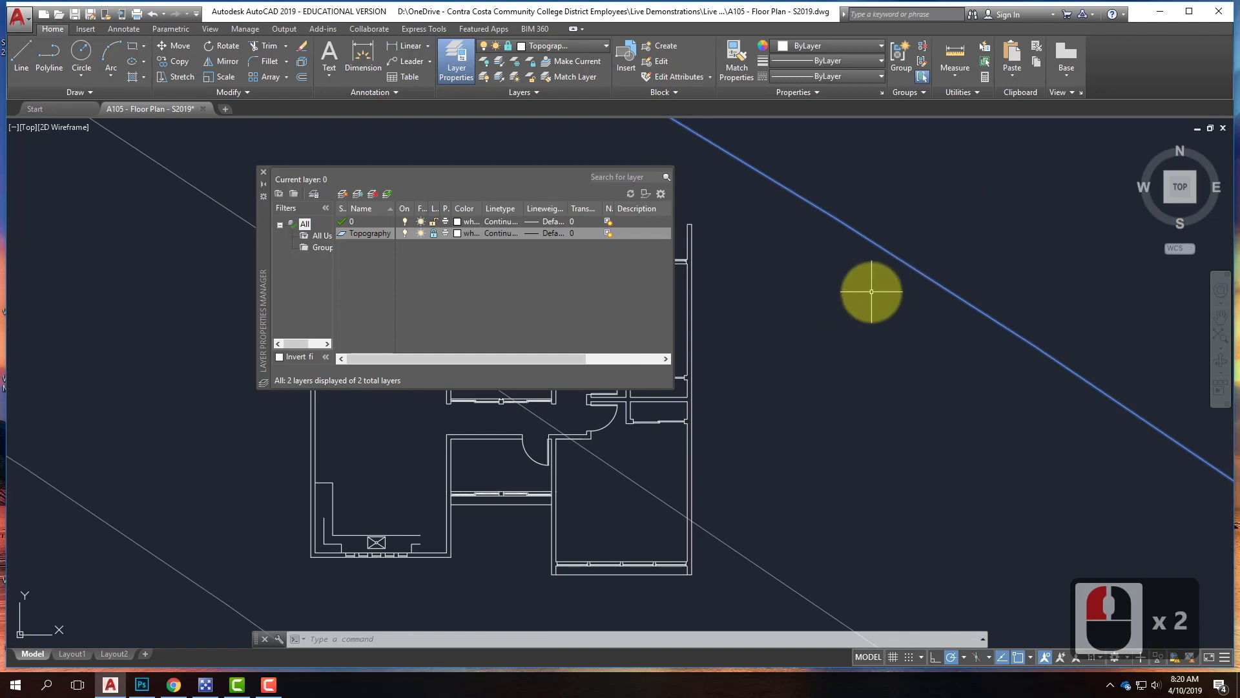
{"action": "key", "text": "Delete"}
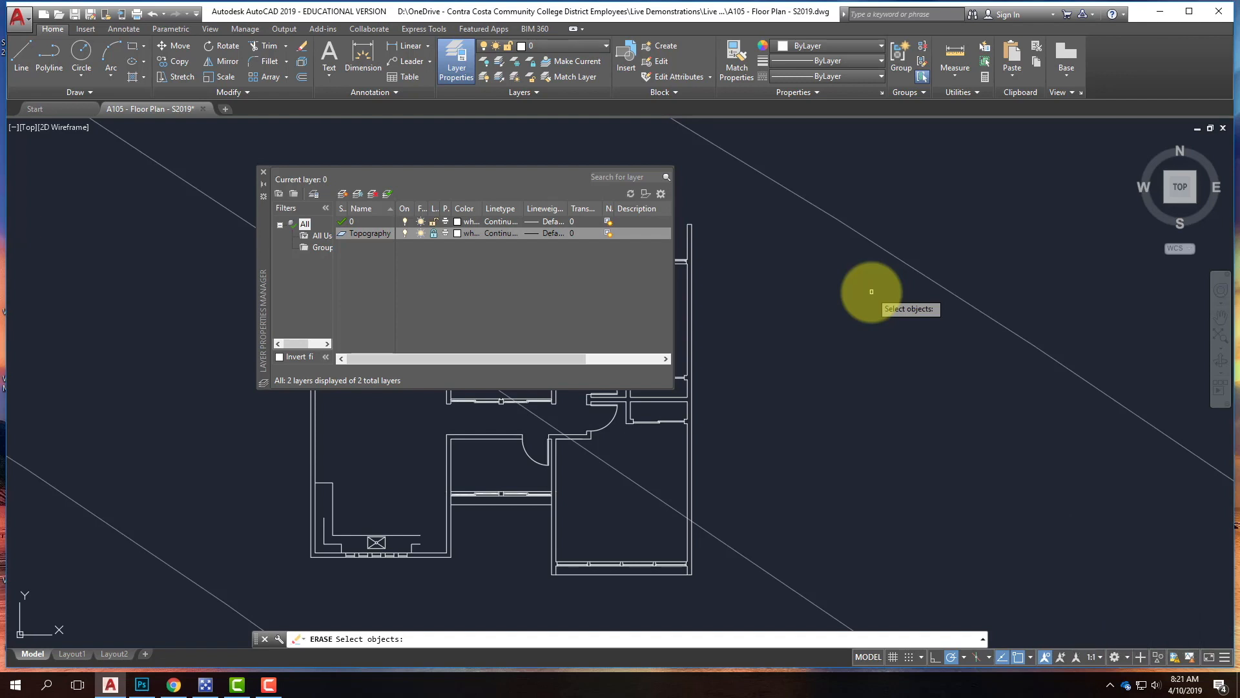
{"action": "key", "text": "Escape"}
Try to move the contour line on the locked Topography layer with the Move command.
{"action": "left_click", "coordinate": [947, 252]}
{"action": "left_click", "coordinate": [881, 310]}
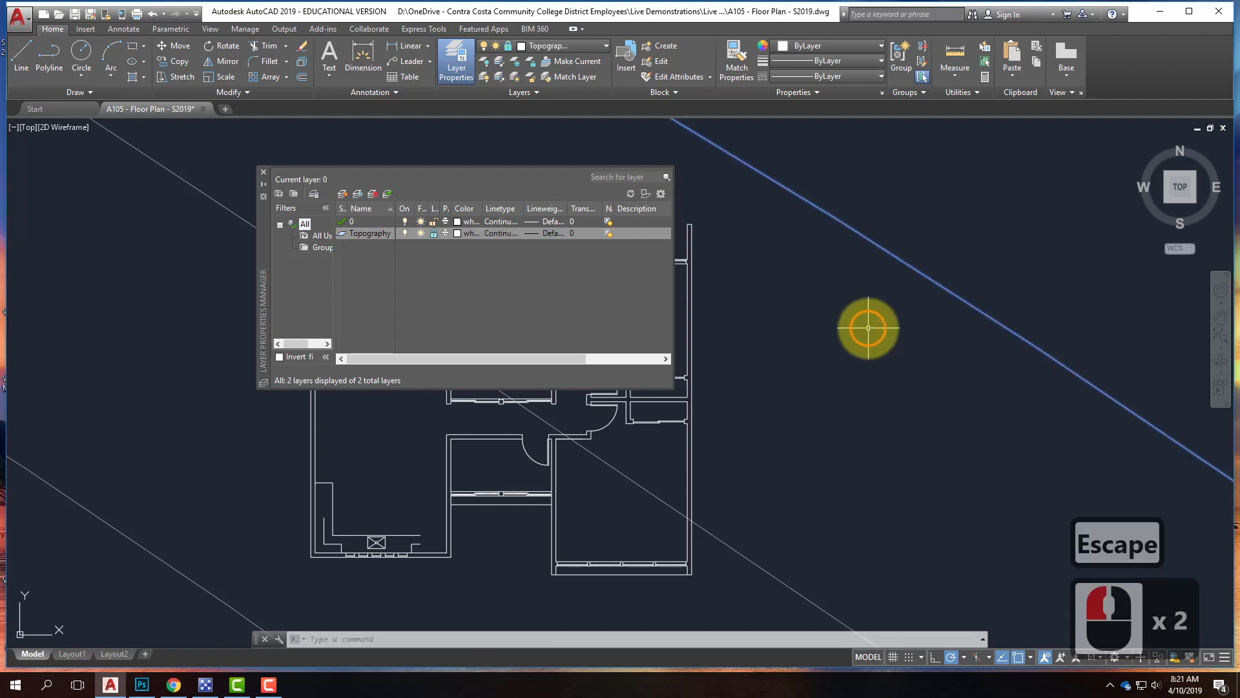
{"action": "type", "text": "move"}
{"action": "key", "text": "Return"}
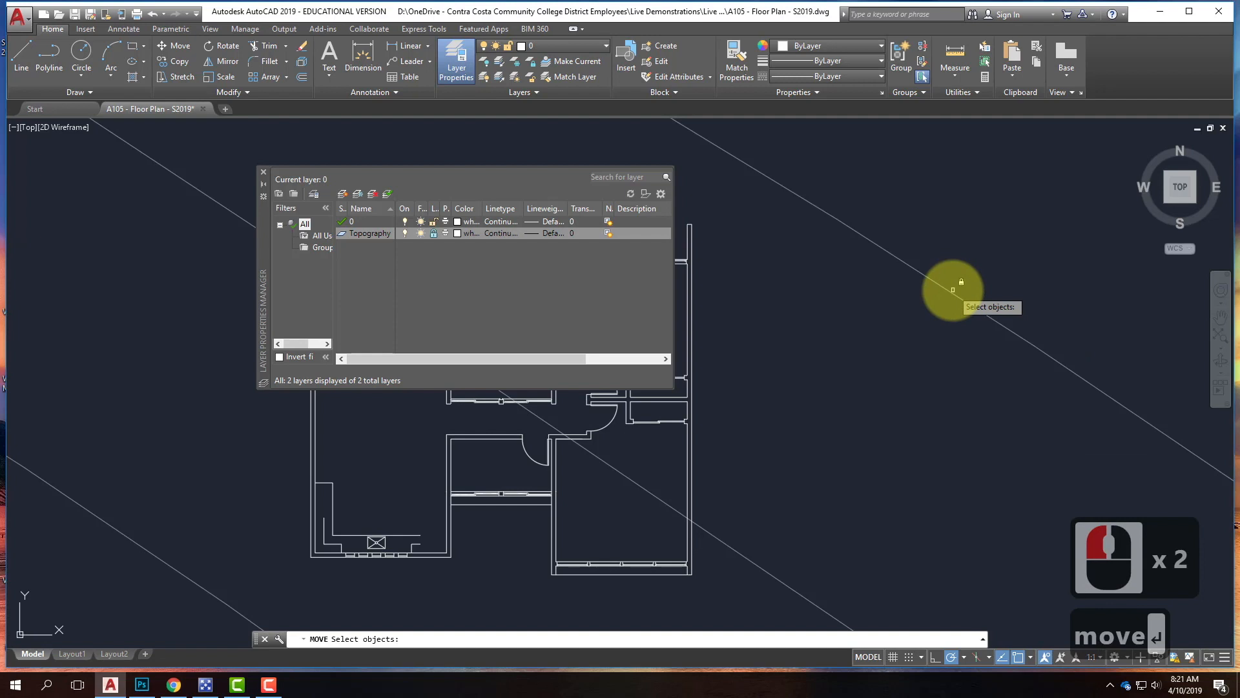
{"action": "key", "text": "Escape"}
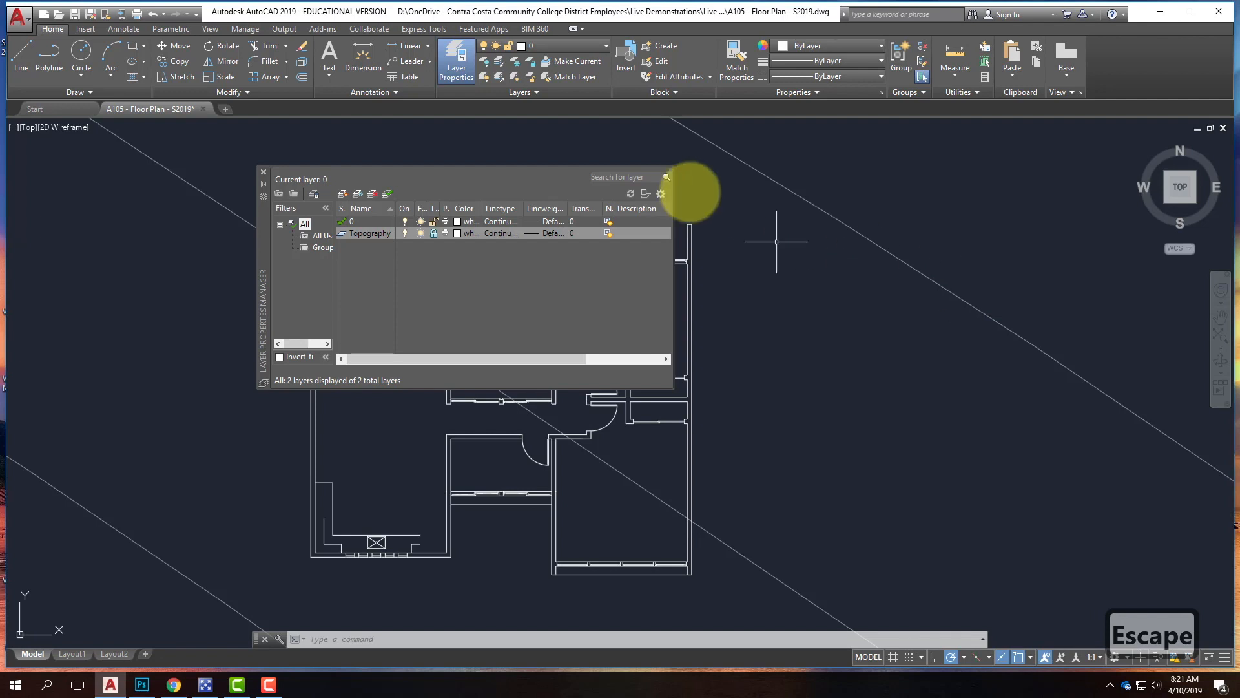
Turn plotting off and back on for the Topography layer.
{"action": "left_click", "coordinate": [447, 234]}
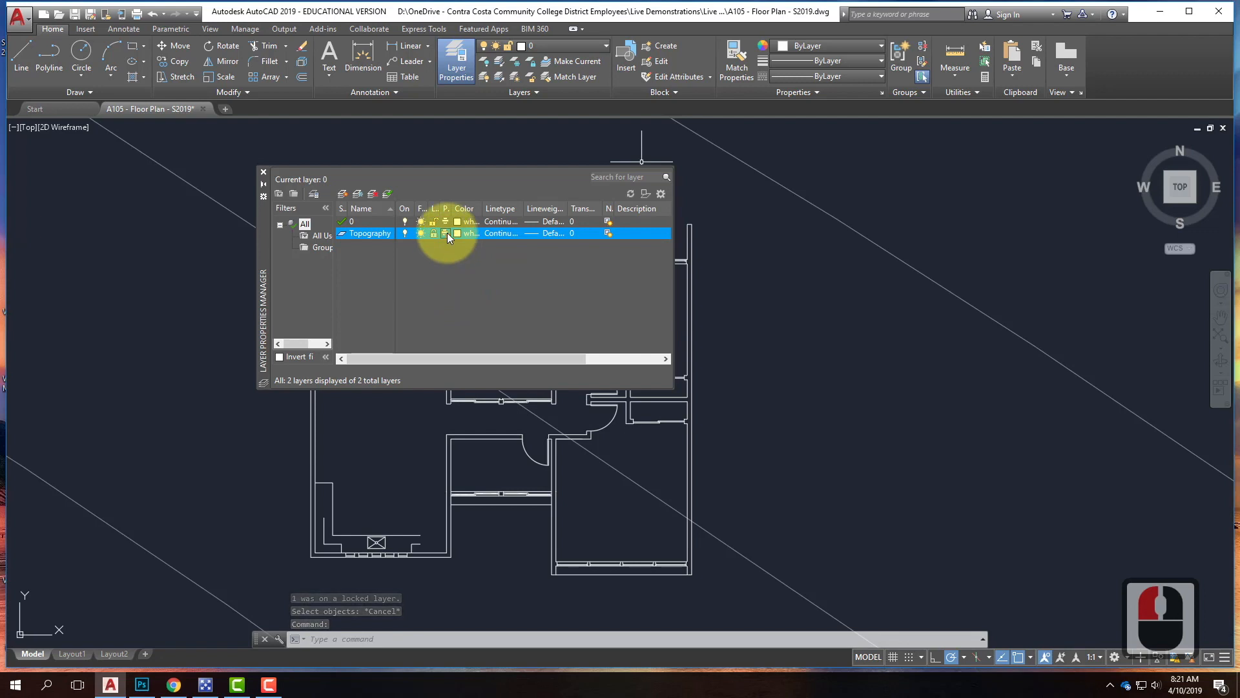
{"action": "left_click", "coordinate": [447, 234]}
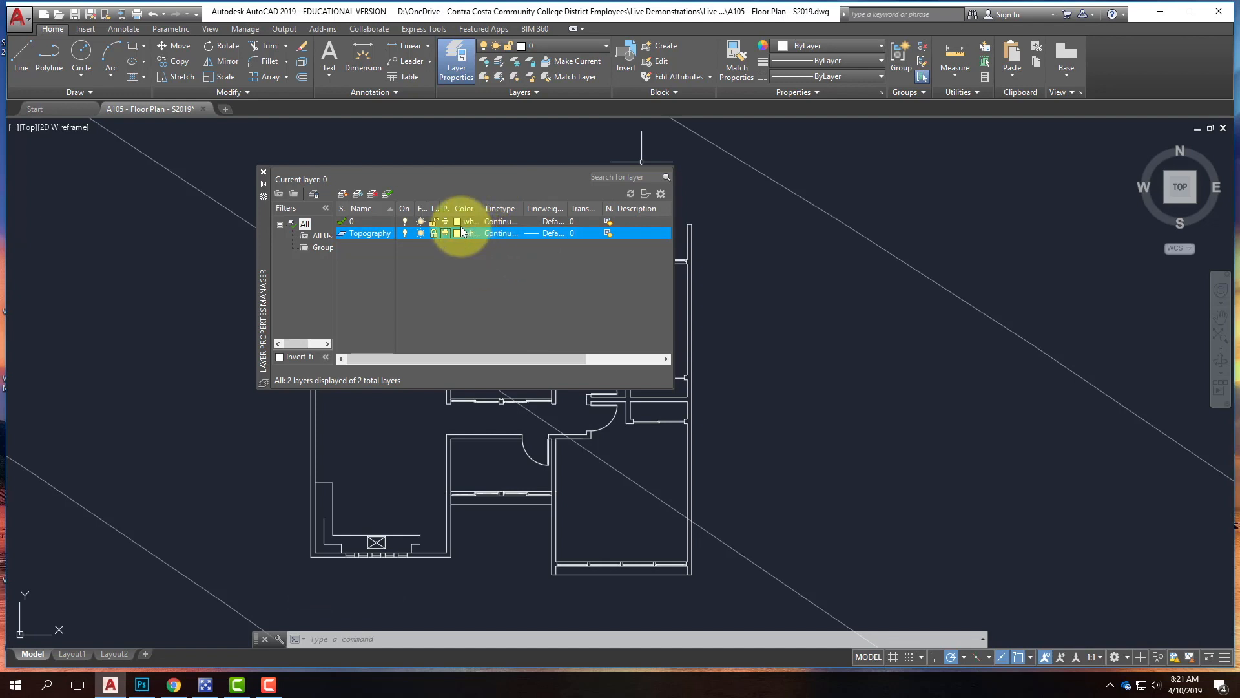
{"action": "left_click", "coordinate": [460, 229]}
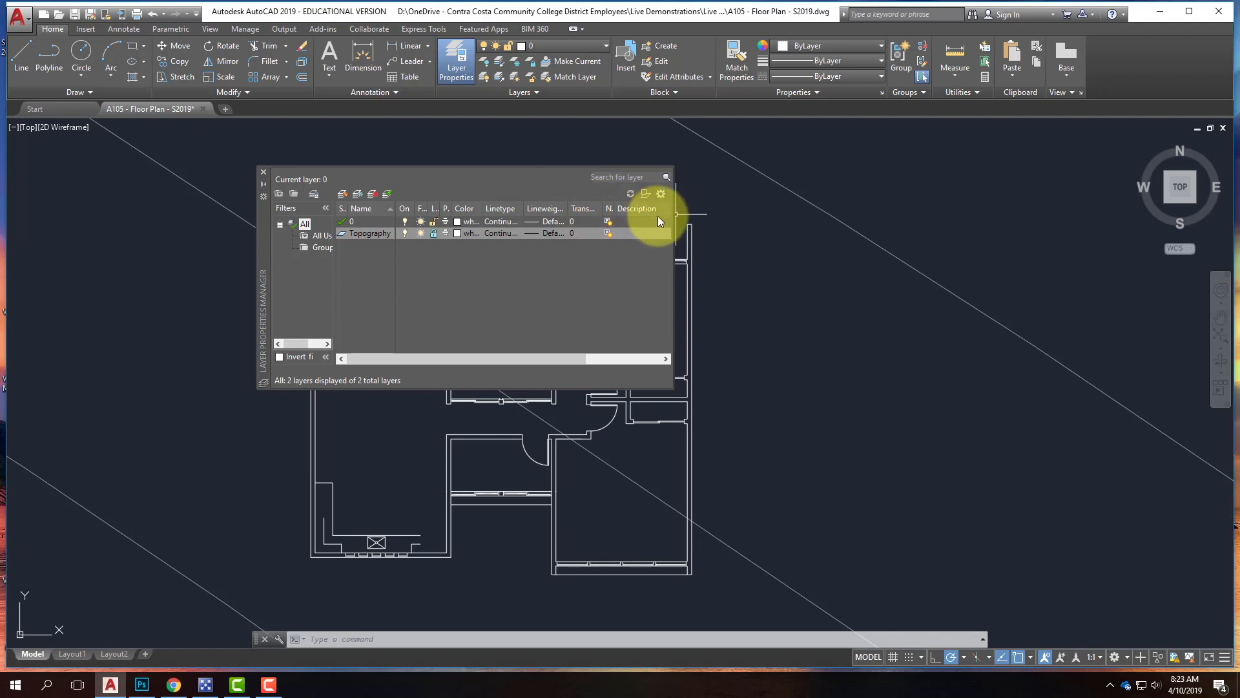
Create a new layer in the layer list and unlock it.
{"action": "left_click", "coordinate": [343, 195]}
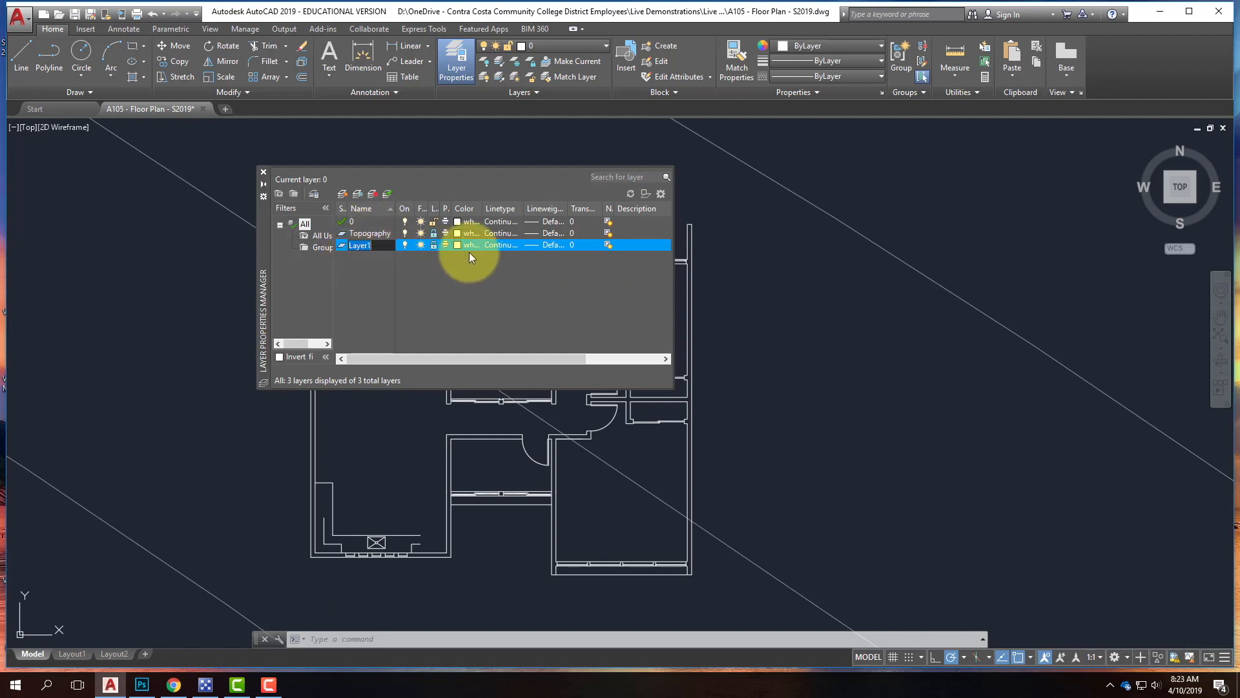
{"action": "left_click", "coordinate": [435, 247]}
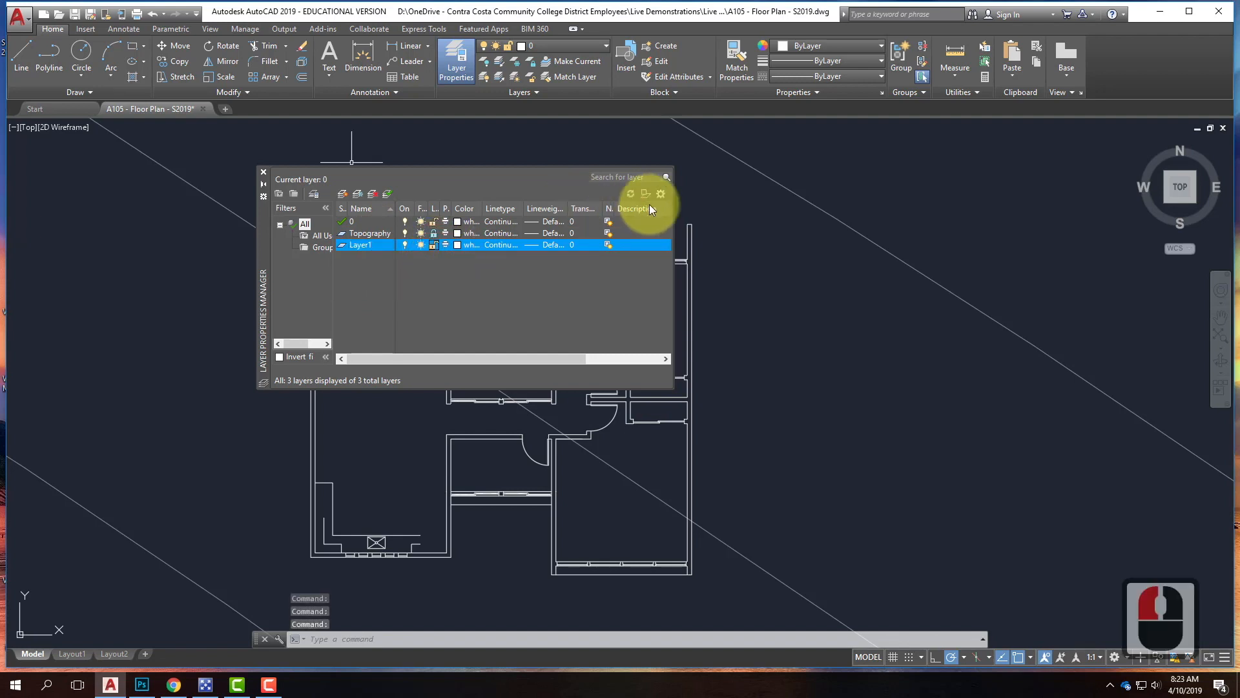
Make the newly created layer current and rename it A-Wall.
{"action": "left_click", "coordinate": [359, 245]}
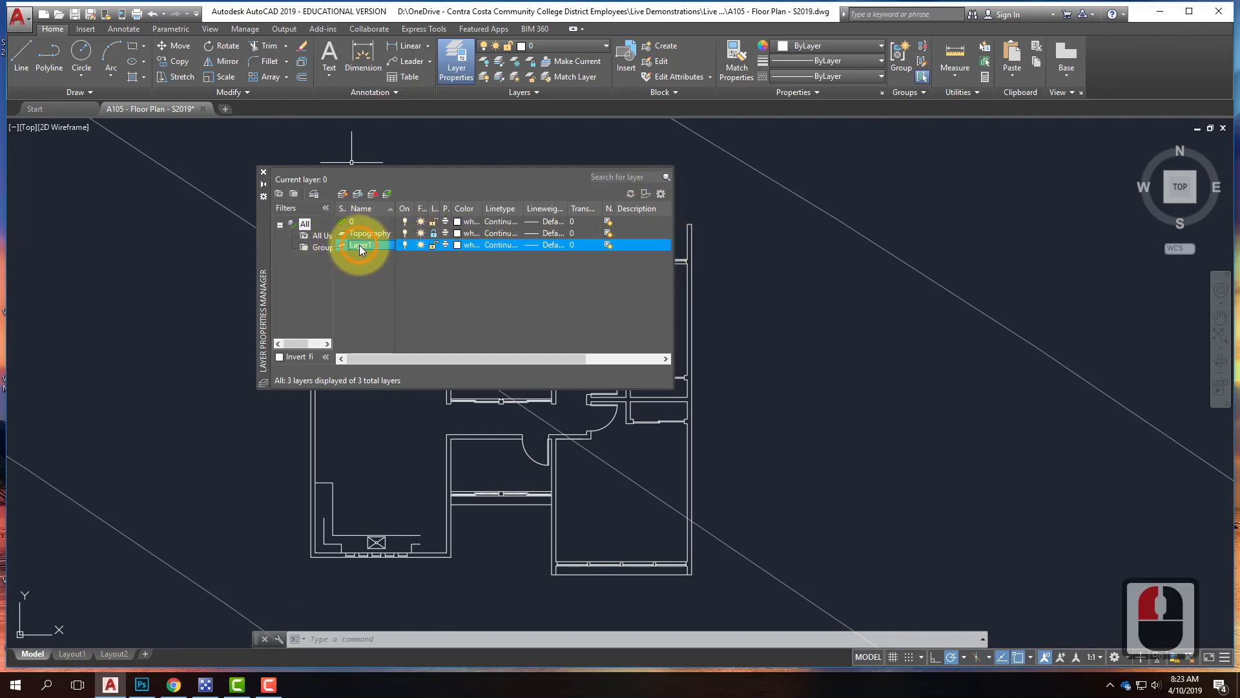
{"action": "double_click", "coordinate": [373, 245]}
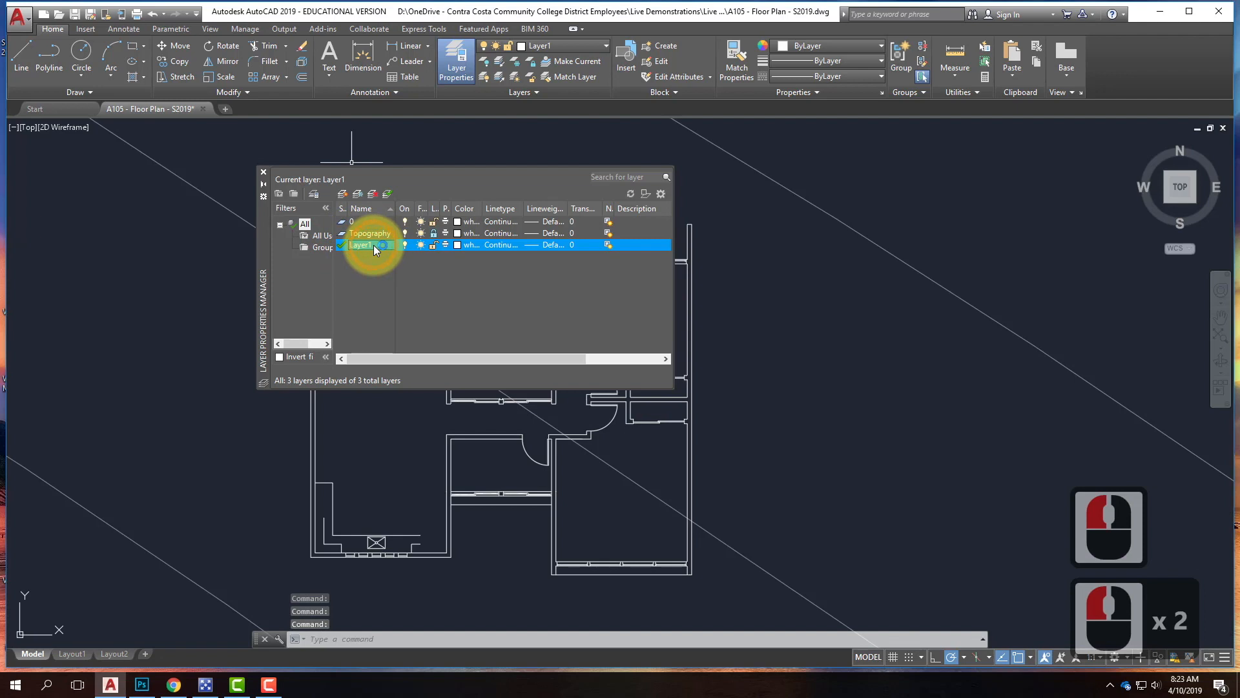
{"action": "double_click", "coordinate": [373, 245]}
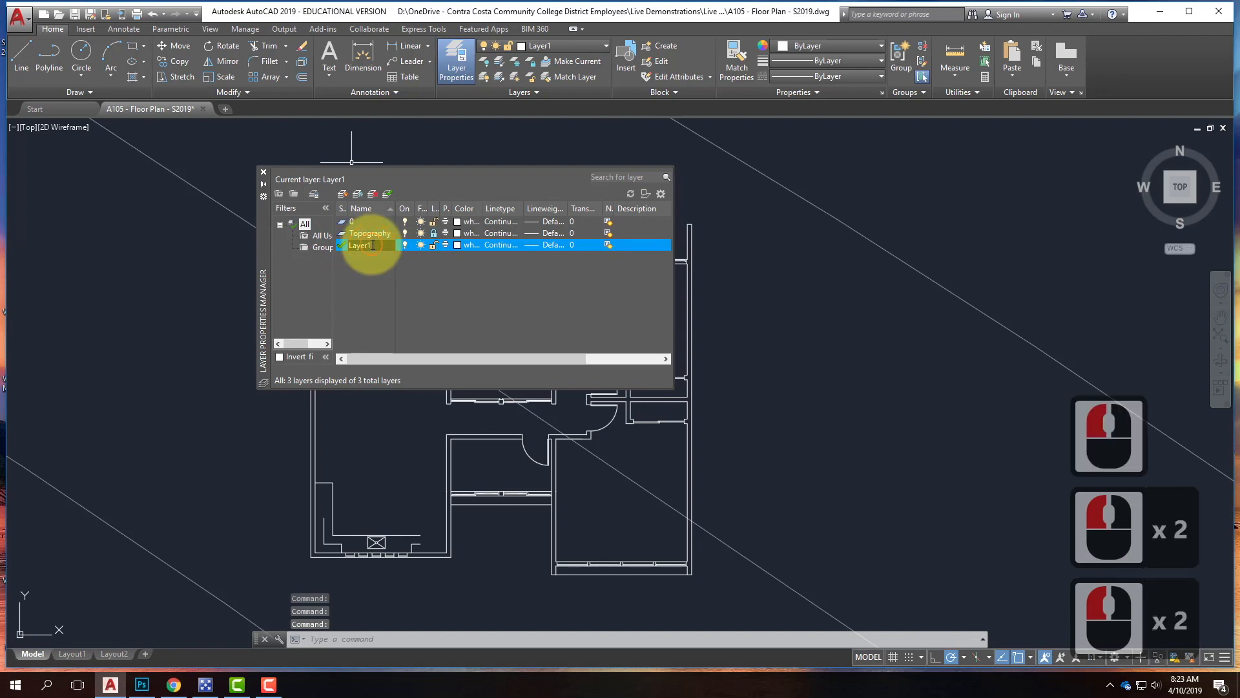
{"action": "left_click", "coordinate": [341, 245]}
{"action": "type", "text": "A-"}
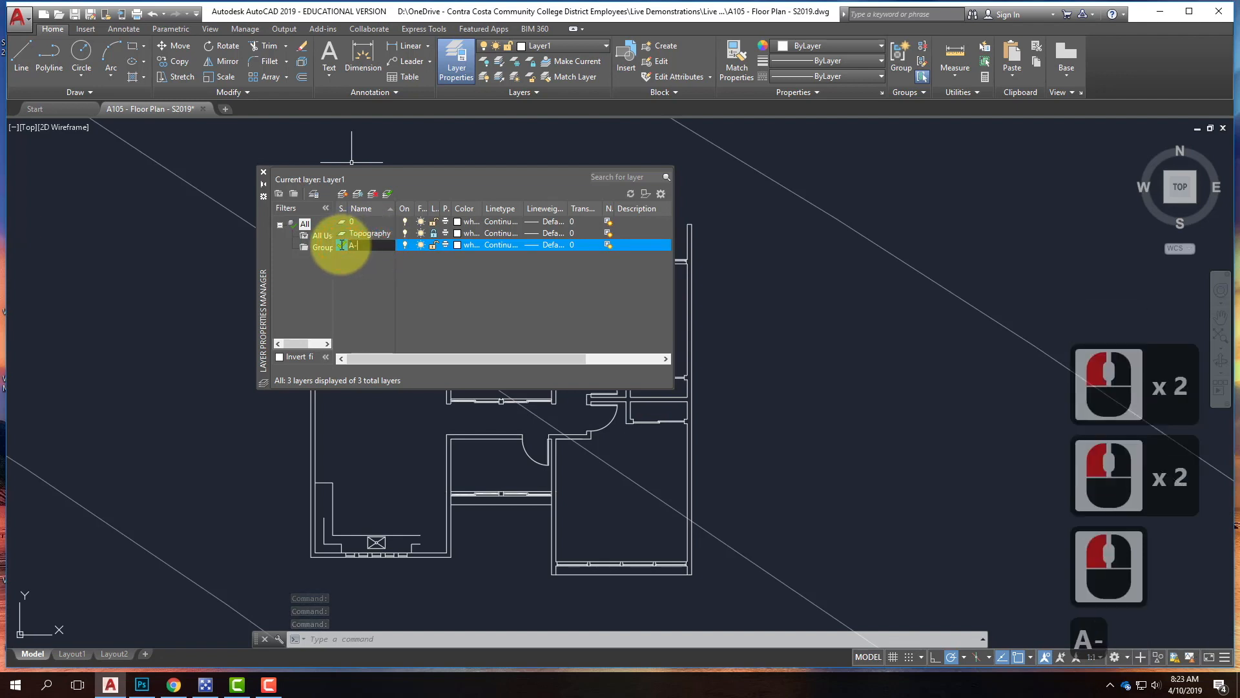
{"action": "type", "text": "Wall"}
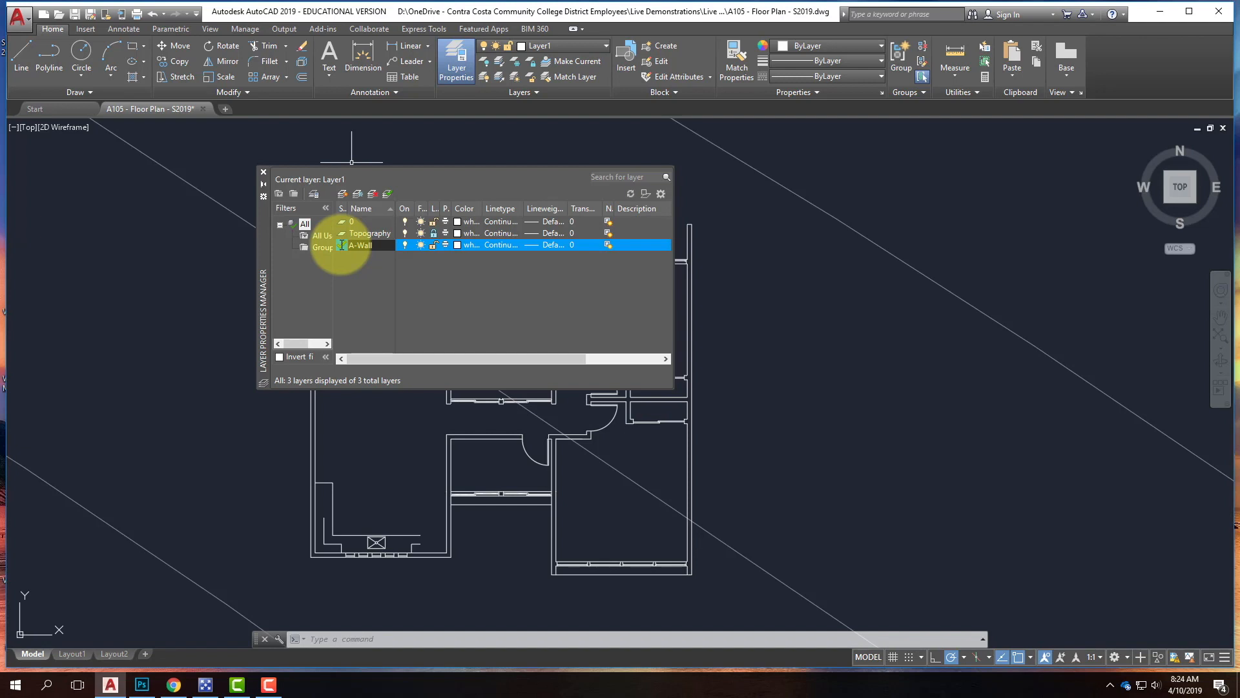
{"action": "double_click", "coordinate": [341, 245]}
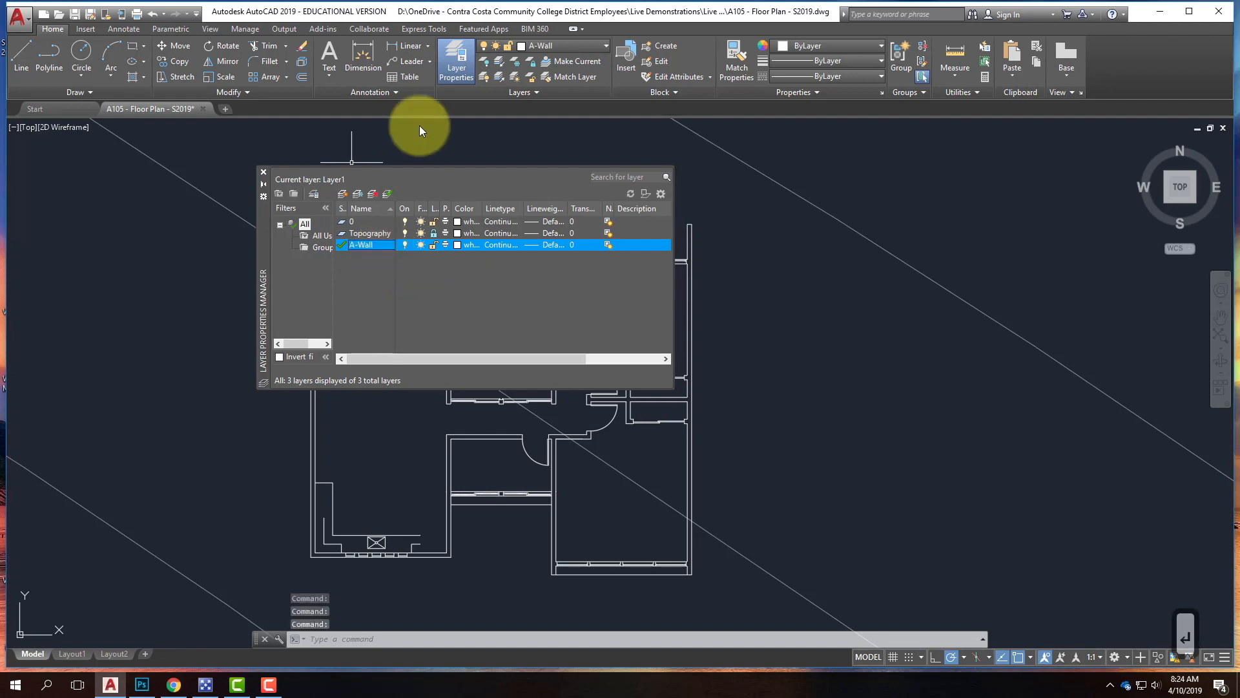
Check the wall entry in the Photoshop lineweight guide, and set the A-Wall layer's lineweight to 0.40 mm in AutoCAD.
{"action": "left_click", "coordinate": [141, 686]}
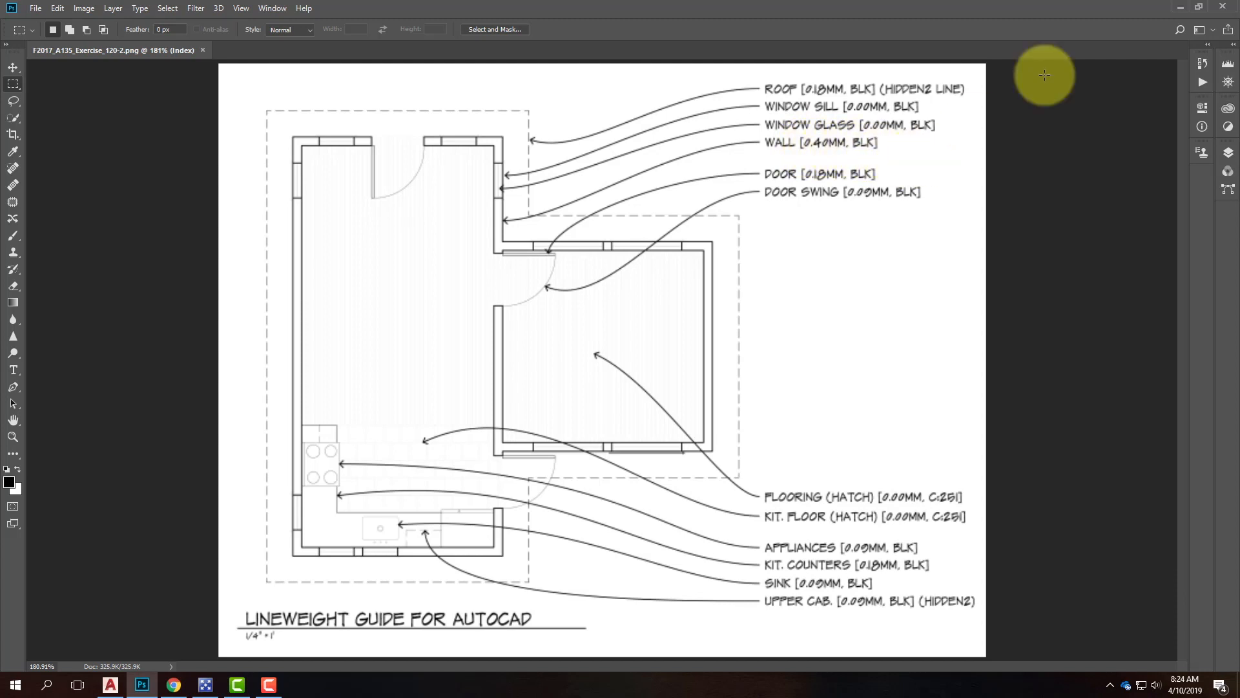
{"action": "left_click", "coordinate": [1180, 8]}
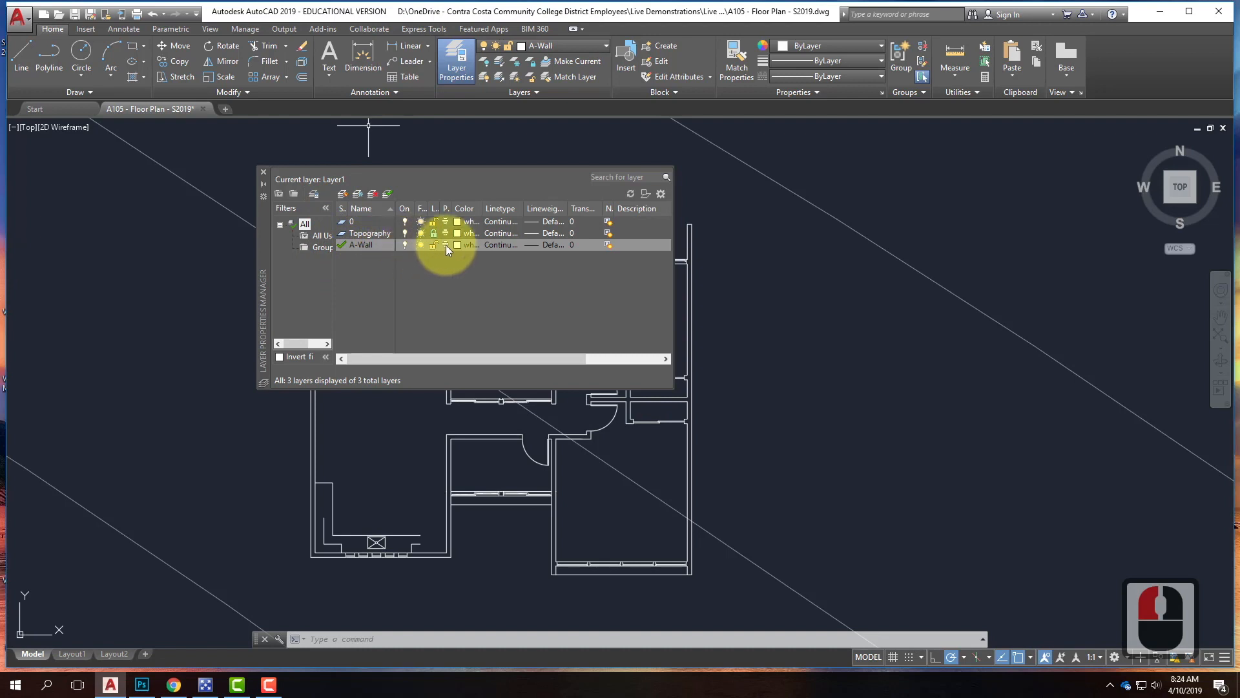
{"action": "left_click", "coordinate": [546, 245]}
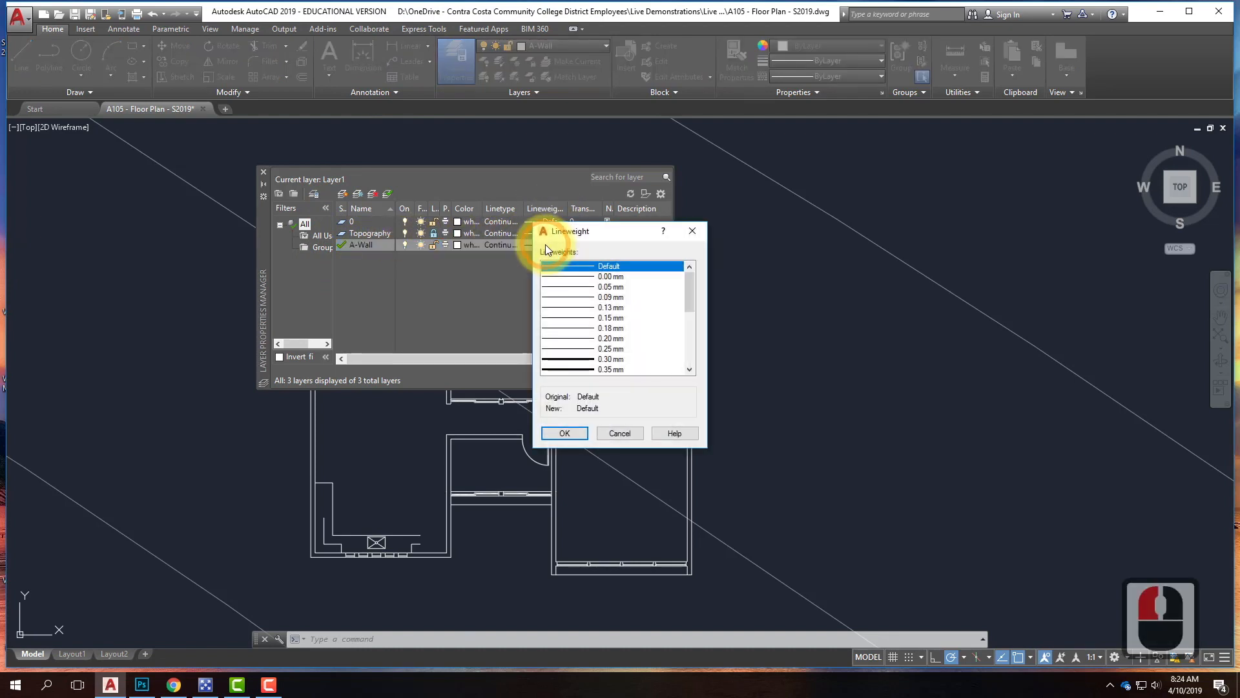
{"action": "scroll", "coordinate": [613, 355], "scroll_direction": "down", "scroll_amount": 1}
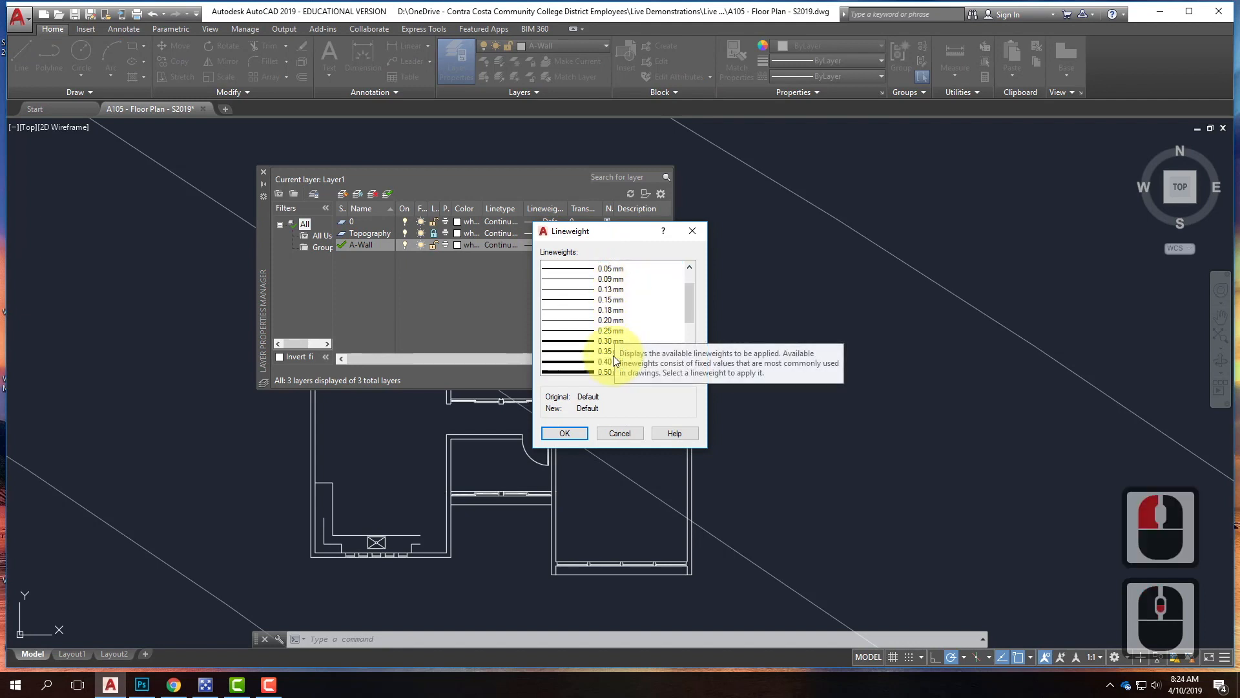
{"action": "left_click", "coordinate": [610, 349]}
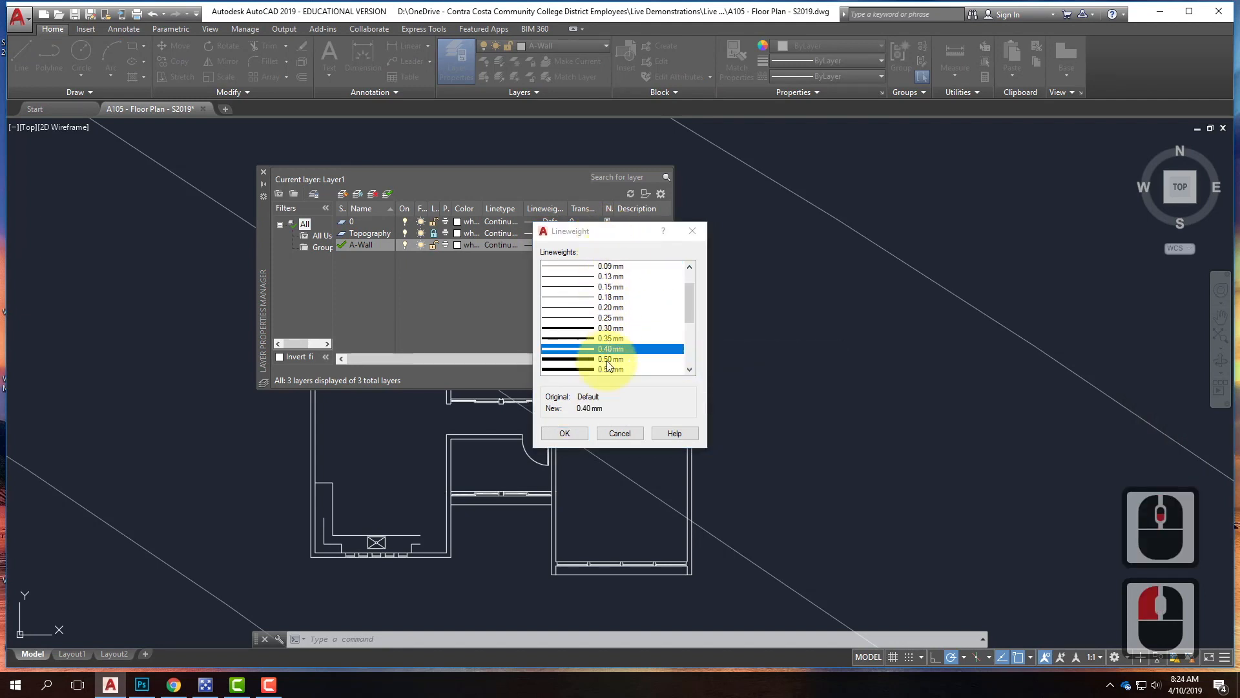
{"action": "left_click", "coordinate": [563, 434]}
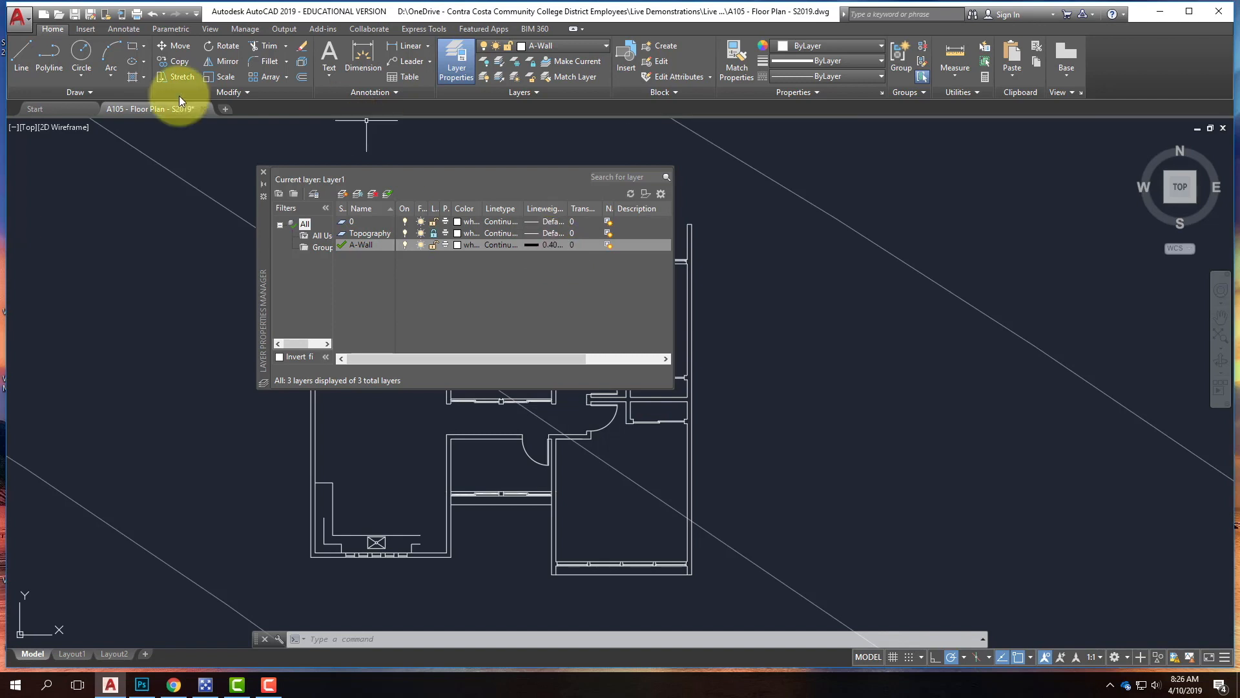
Create a layer named A-Door and switch to Photoshop to look up the door lineweight in the guide.
{"action": "left_click", "coordinate": [343, 196]}
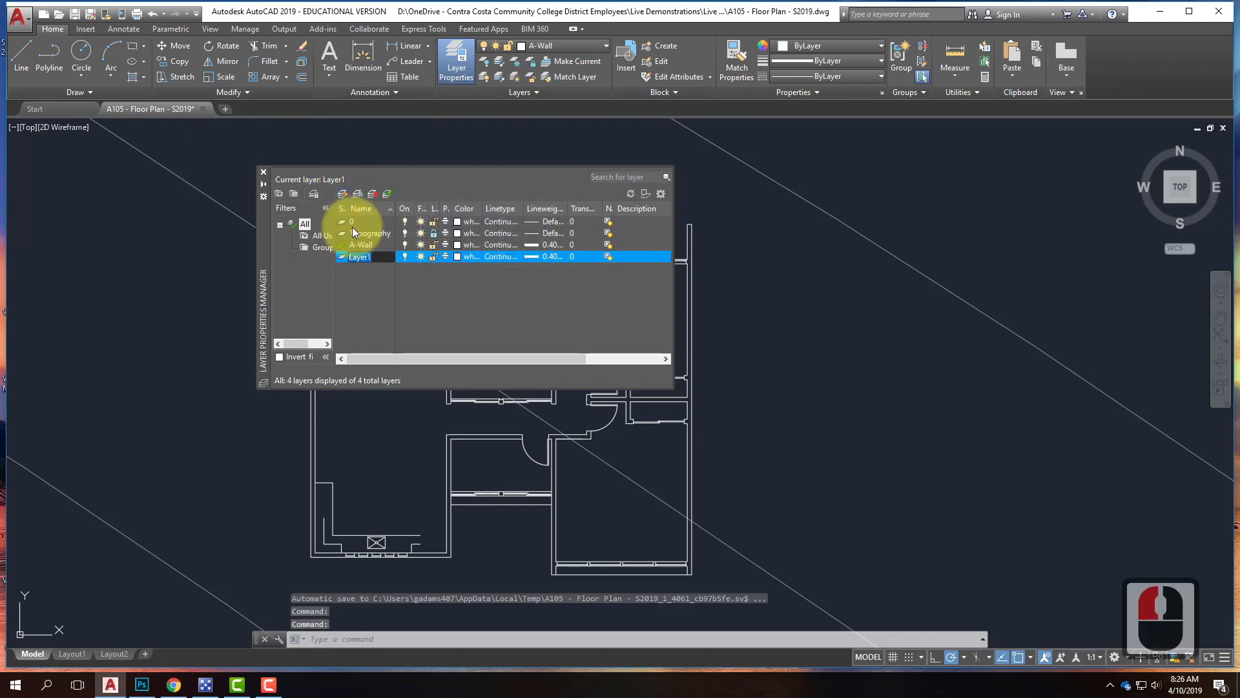
{"action": "type", "text": "A-Door"}
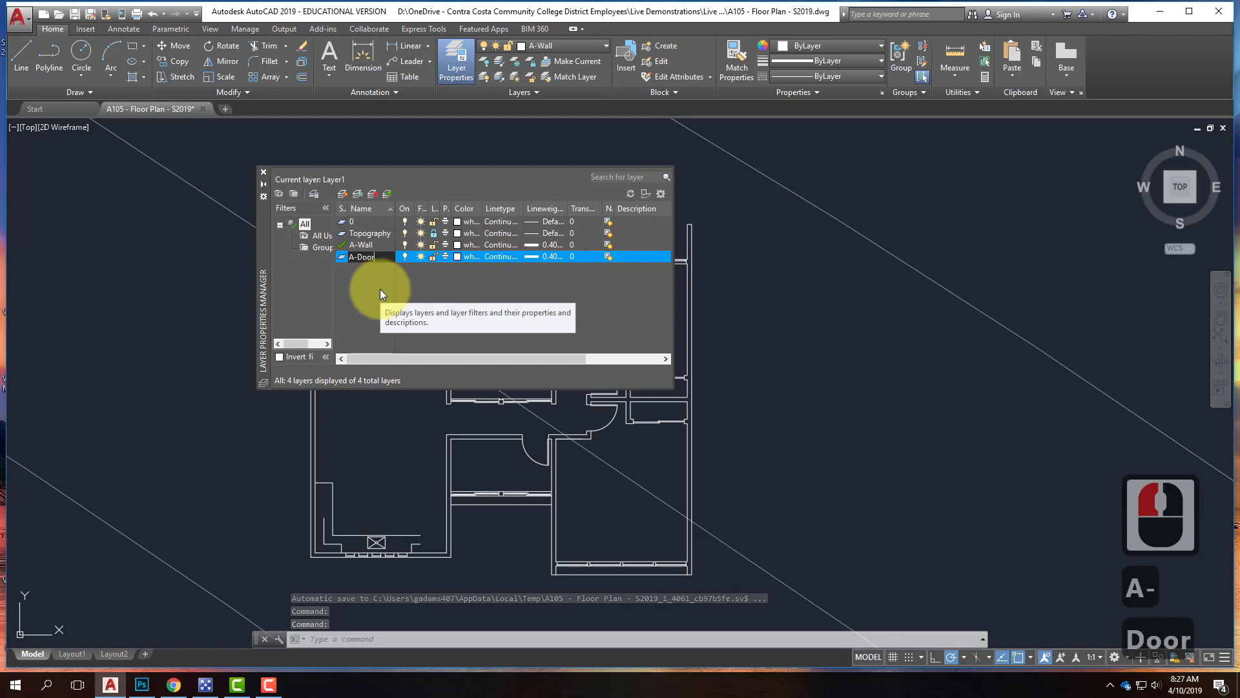
{"action": "key", "text": "Return"}
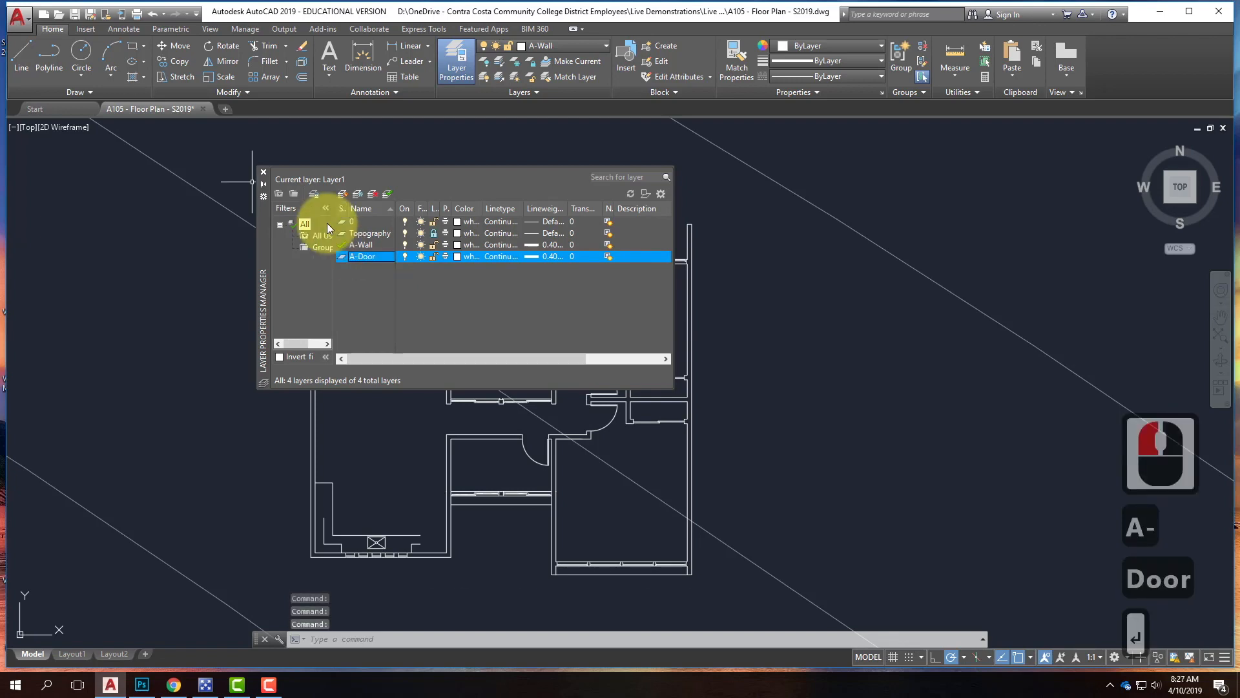
{"action": "left_click", "coordinate": [147, 685]}
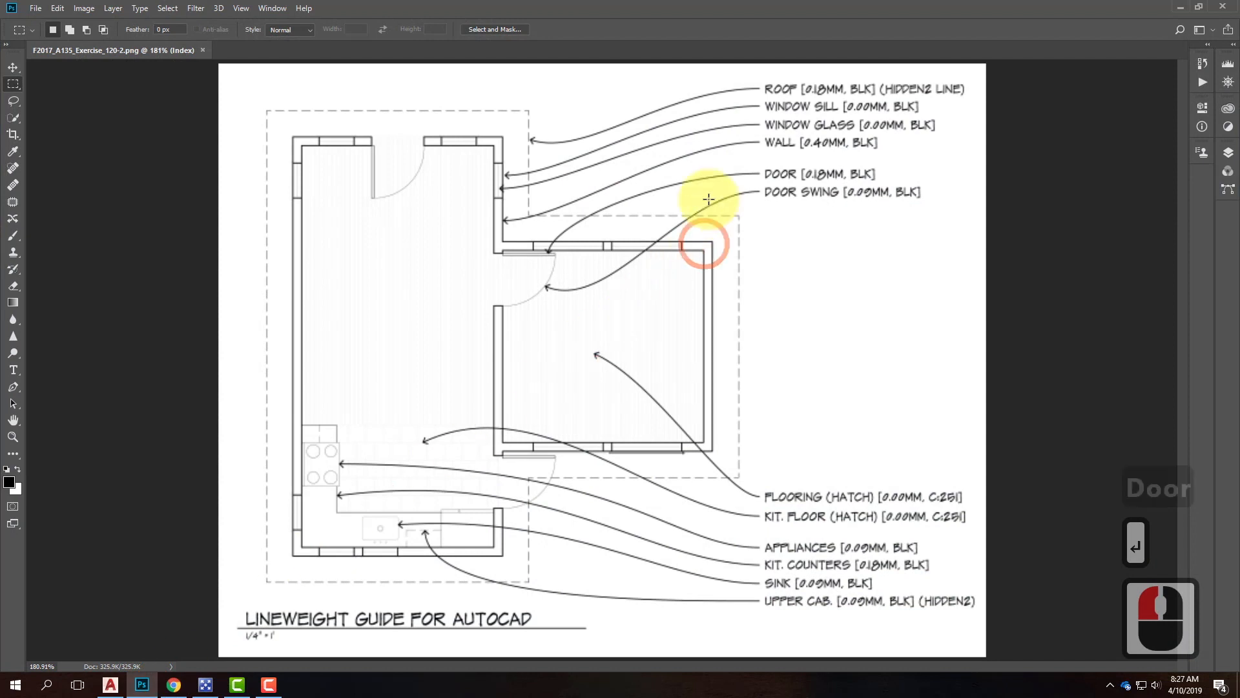
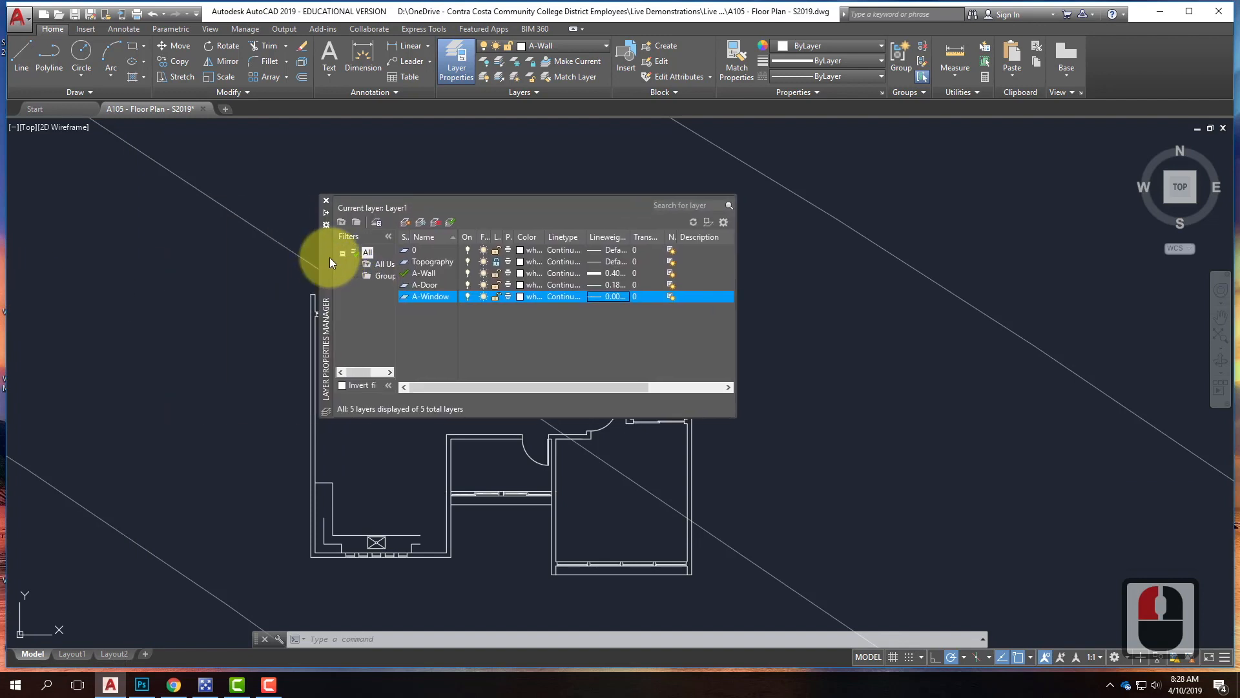
Close the layer manager and assign the short wall stub beside the upper-left room's window run to the A-Wall layer.
{"action": "left_click", "coordinate": [282, 158]}
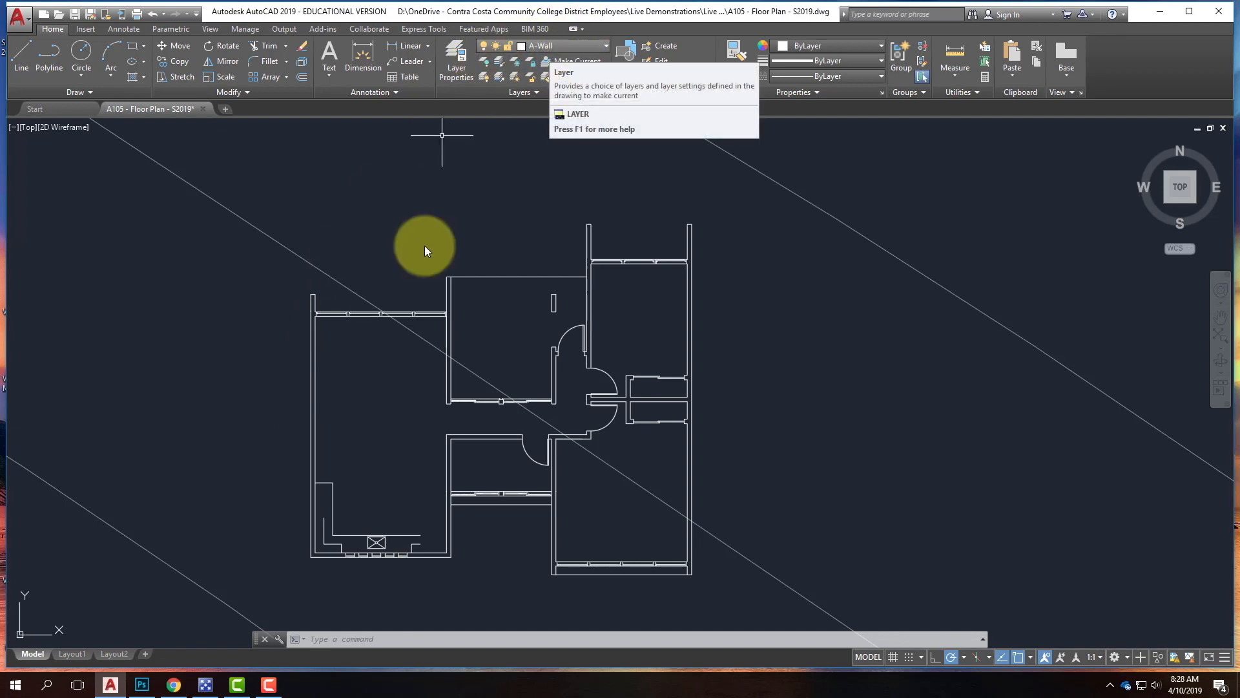
{"action": "scroll", "coordinate": [332, 303], "scroll_direction": "up", "scroll_amount": 3}
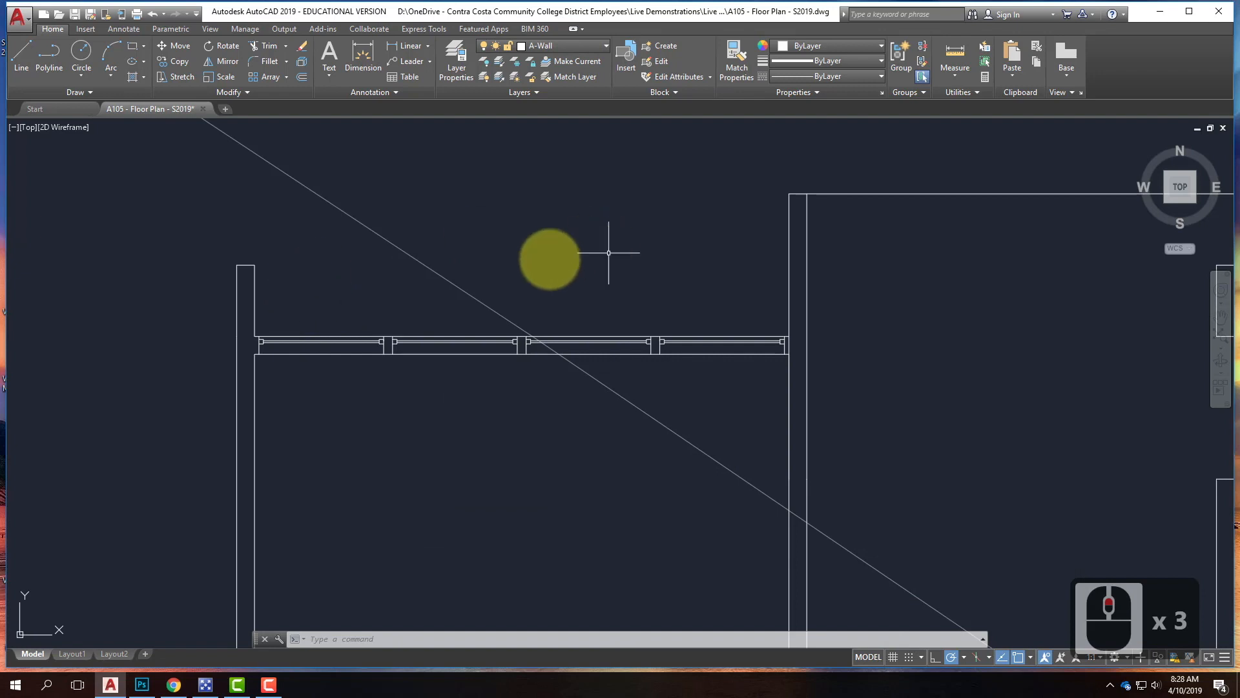
{"action": "left_click", "coordinate": [320, 294]}
{"action": "left_click", "coordinate": [156, 234]}
{"action": "left_click", "coordinate": [276, 317]}
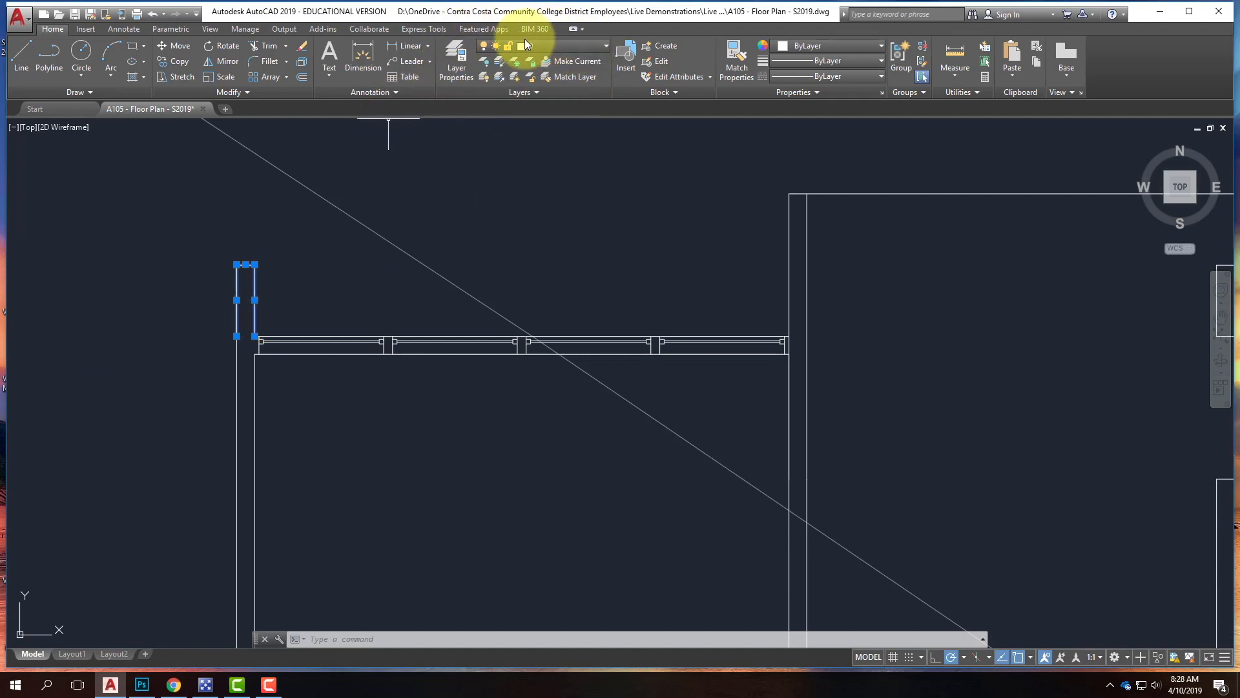
{"action": "left_click", "coordinate": [561, 46]}
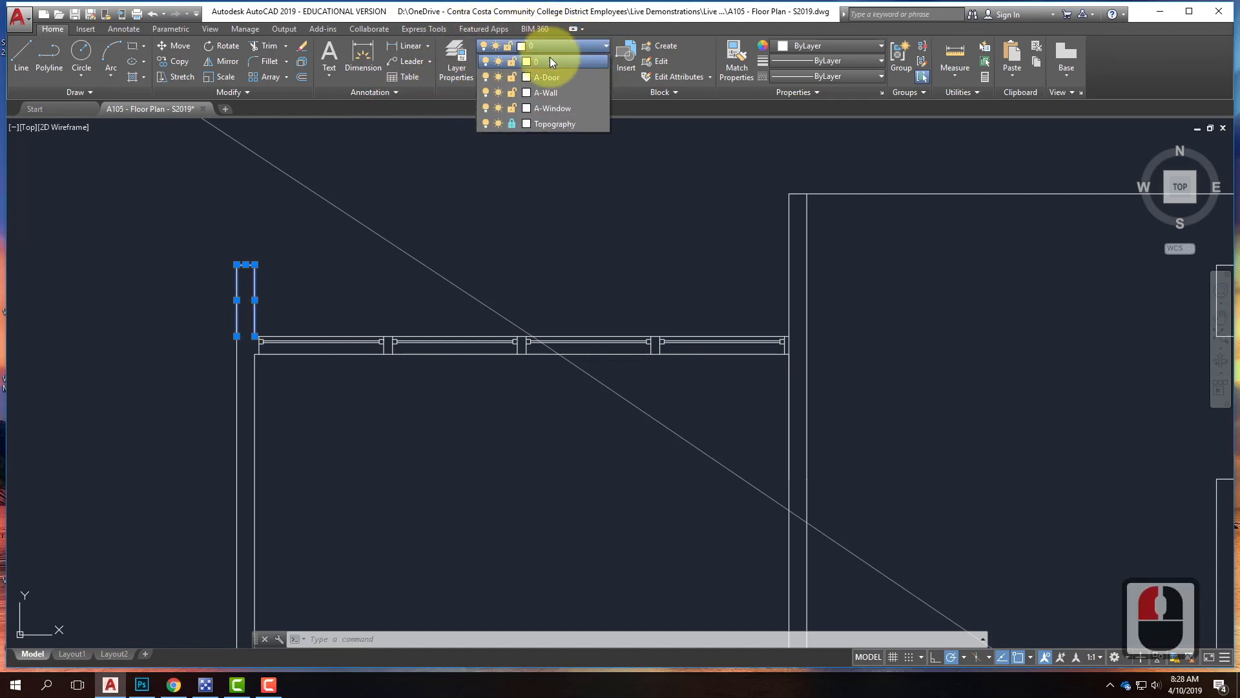
{"action": "left_click", "coordinate": [549, 95]}
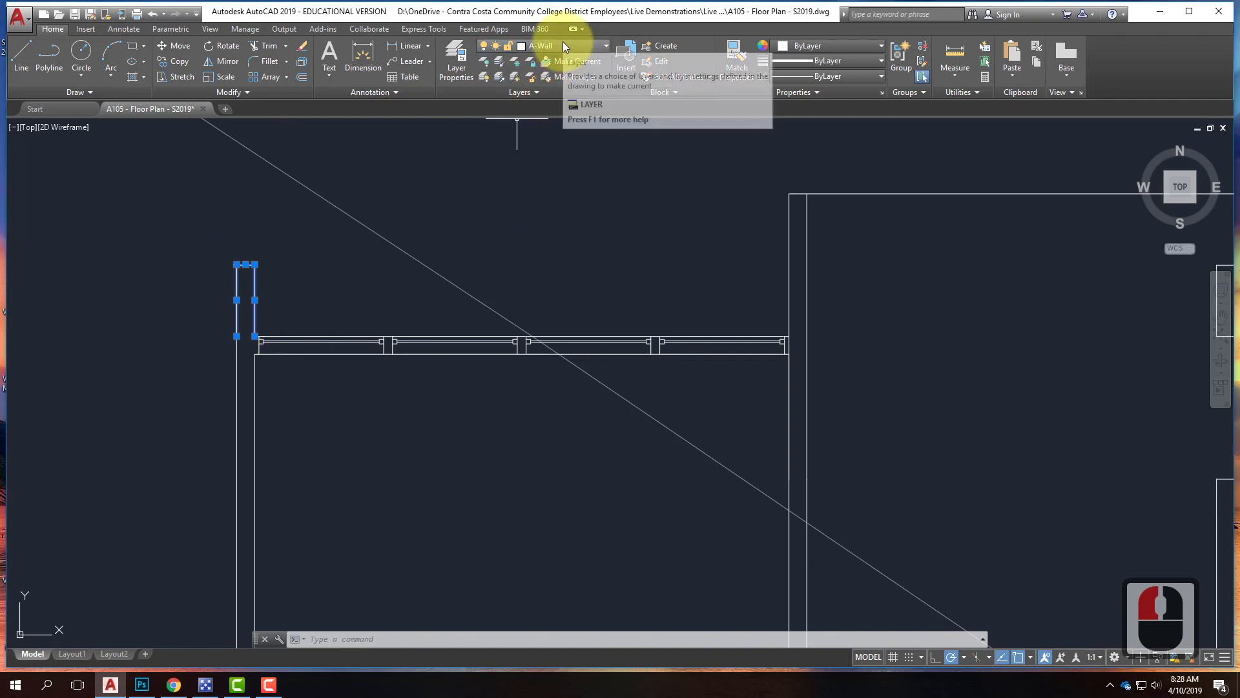
{"action": "key", "text": "Escape"}
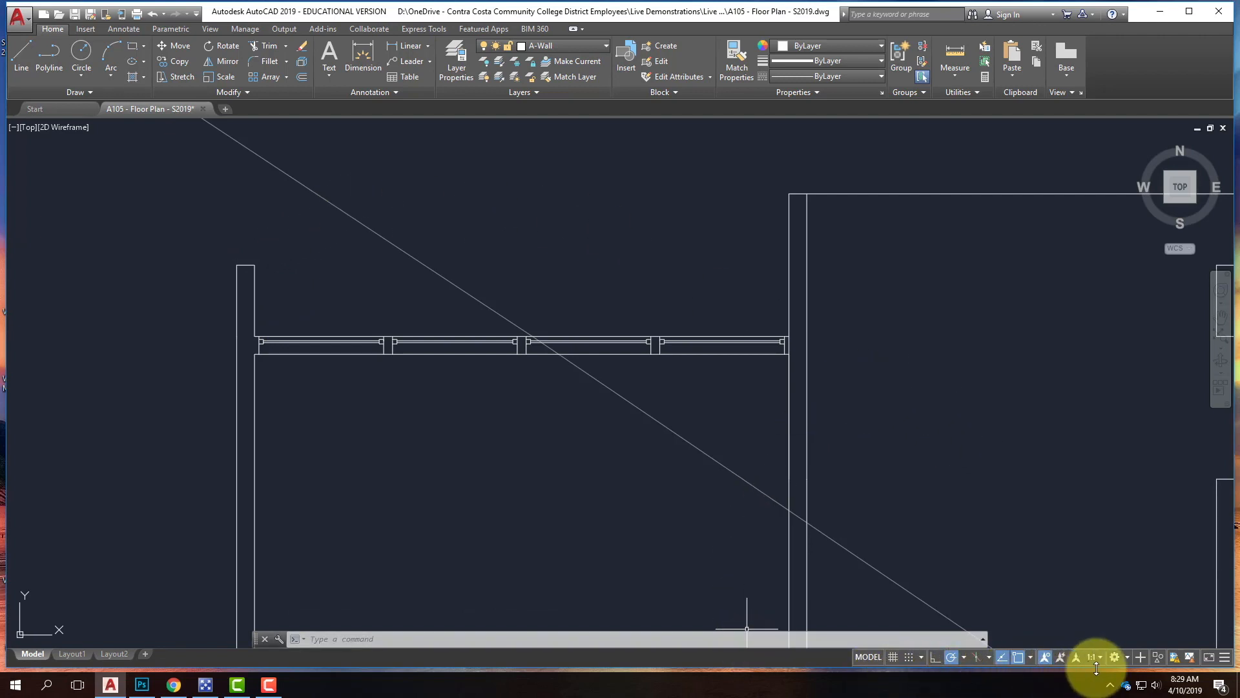
Add the LineWeight toggle to the status bar and turn on lineweight display, switching it off and on to compare.
{"action": "left_click", "coordinate": [1225, 658]}
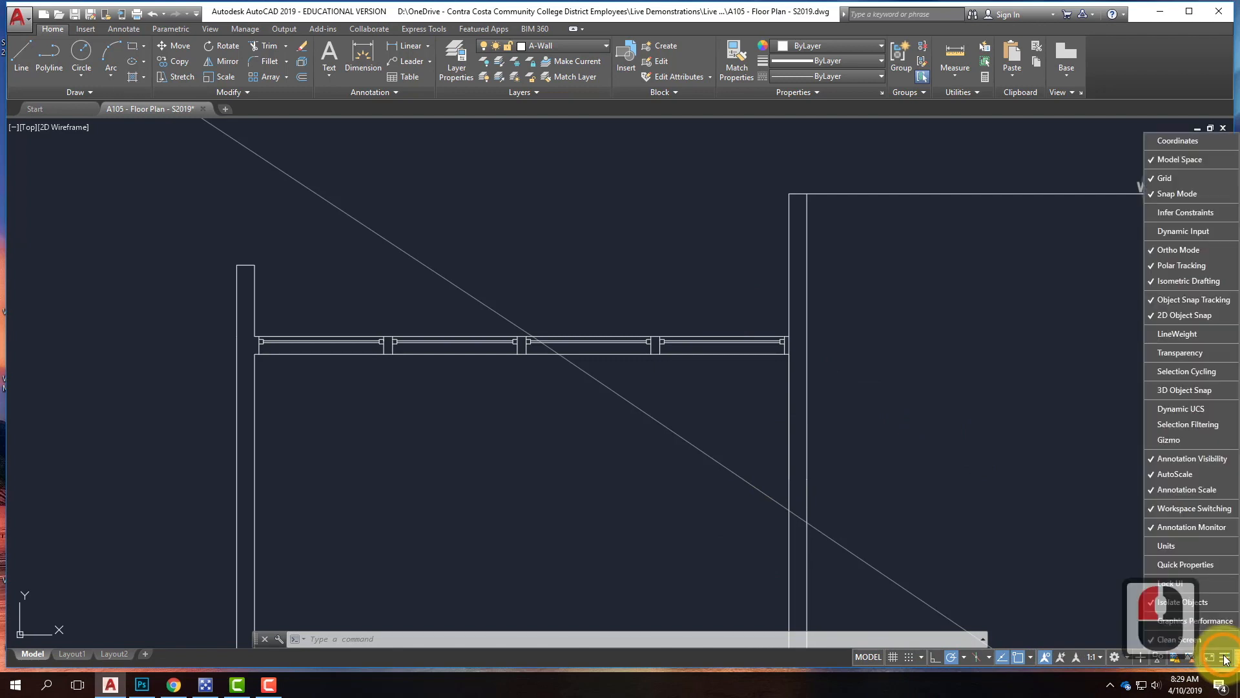
{"action": "left_click", "coordinate": [1172, 334]}
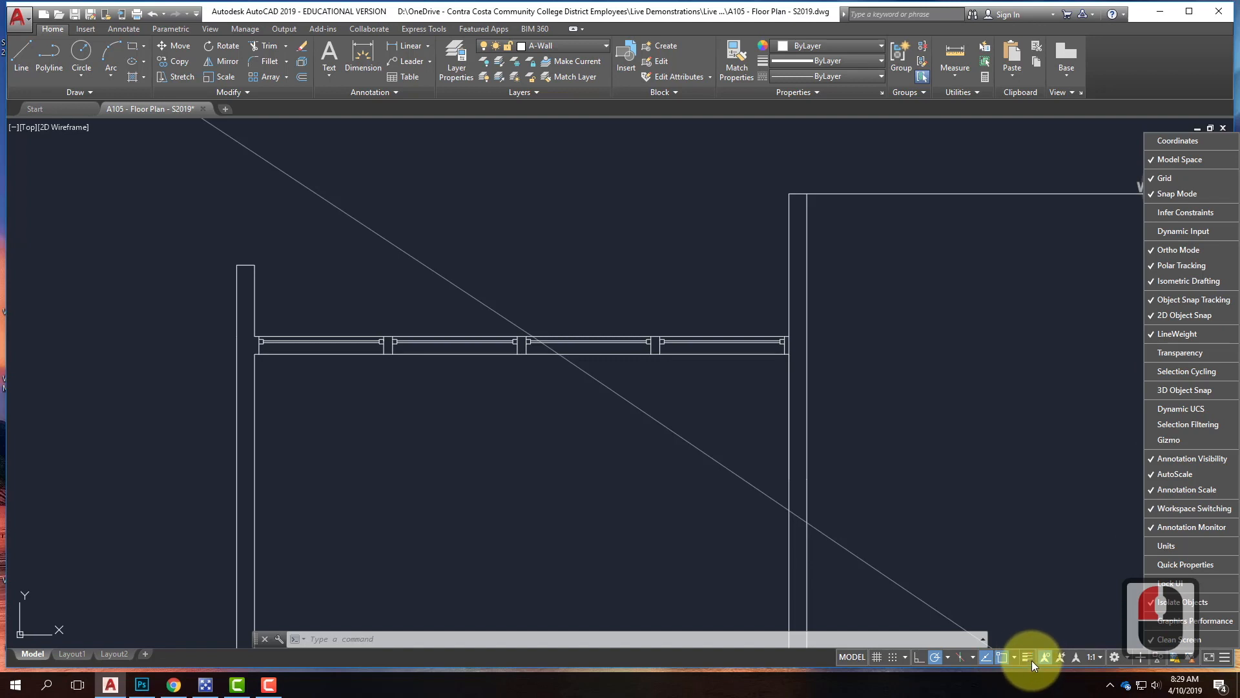
{"action": "left_click", "coordinate": [1225, 658]}
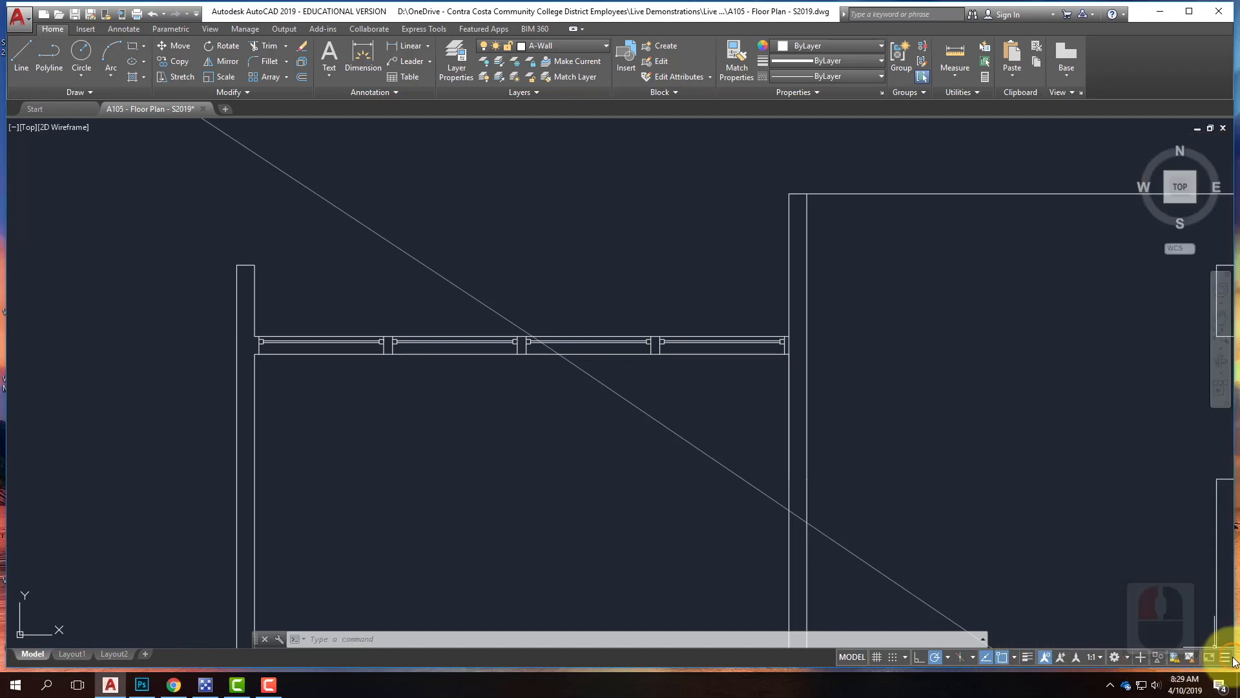
{"action": "left_click", "coordinate": [1029, 656]}
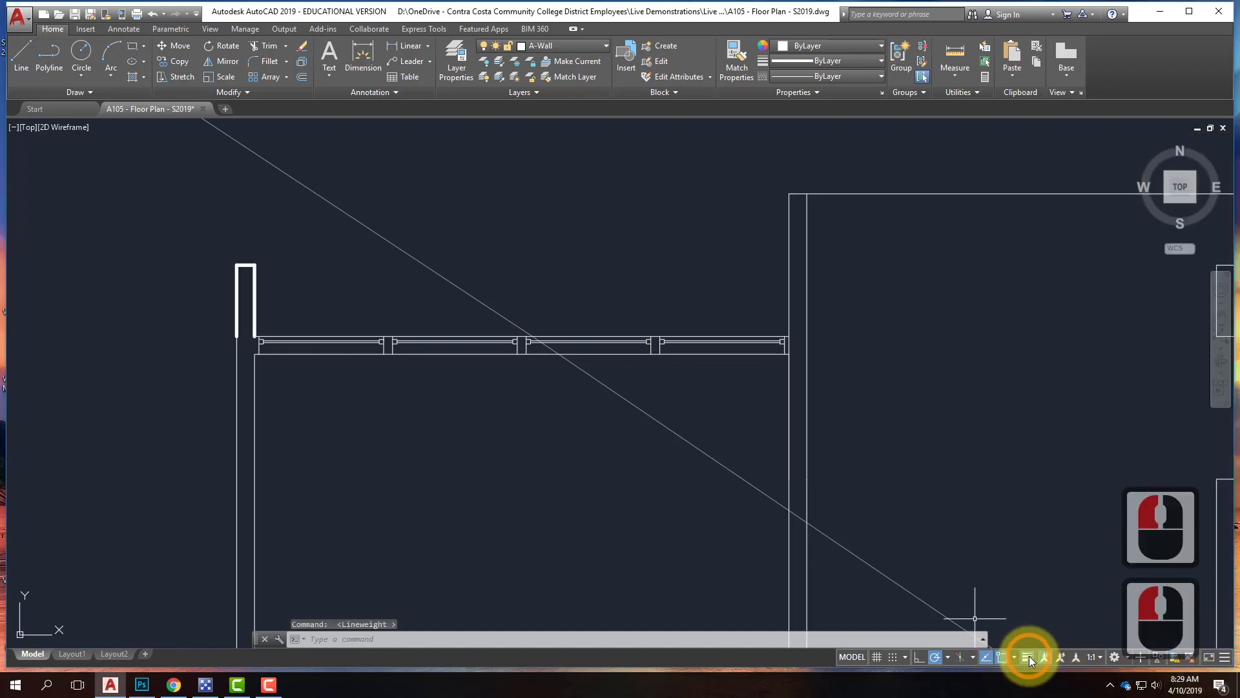
{"action": "left_click", "coordinate": [1029, 656]}
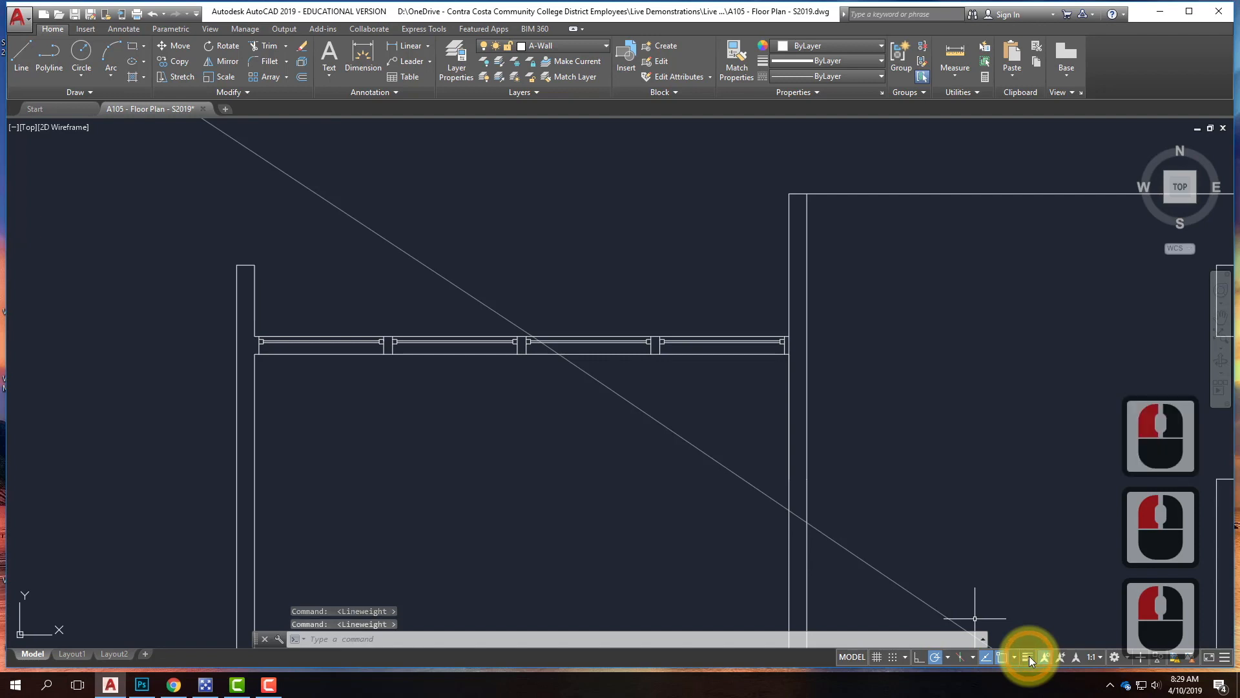
{"action": "left_click", "coordinate": [1029, 656]}
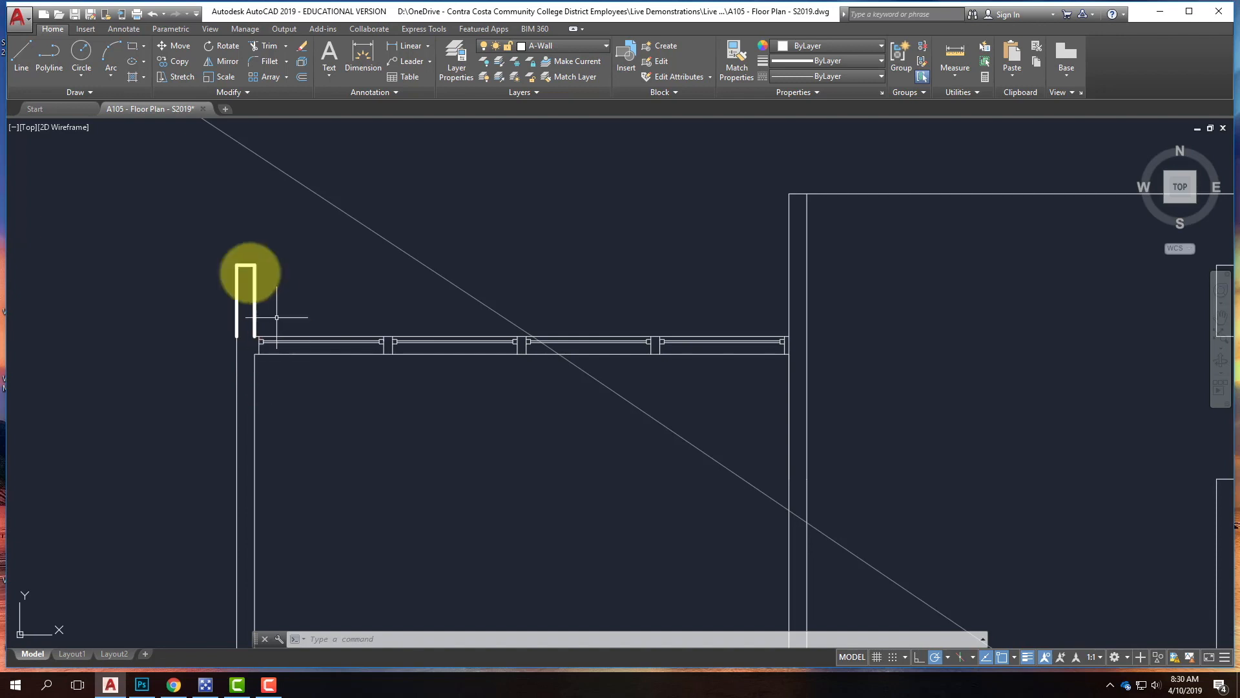
Select the wall and jamb lines where the upper-left room's outer wall meets the left end of its window run.
{"action": "scroll", "coordinate": [241, 239], "scroll_direction": "down", "scroll_amount": 2}
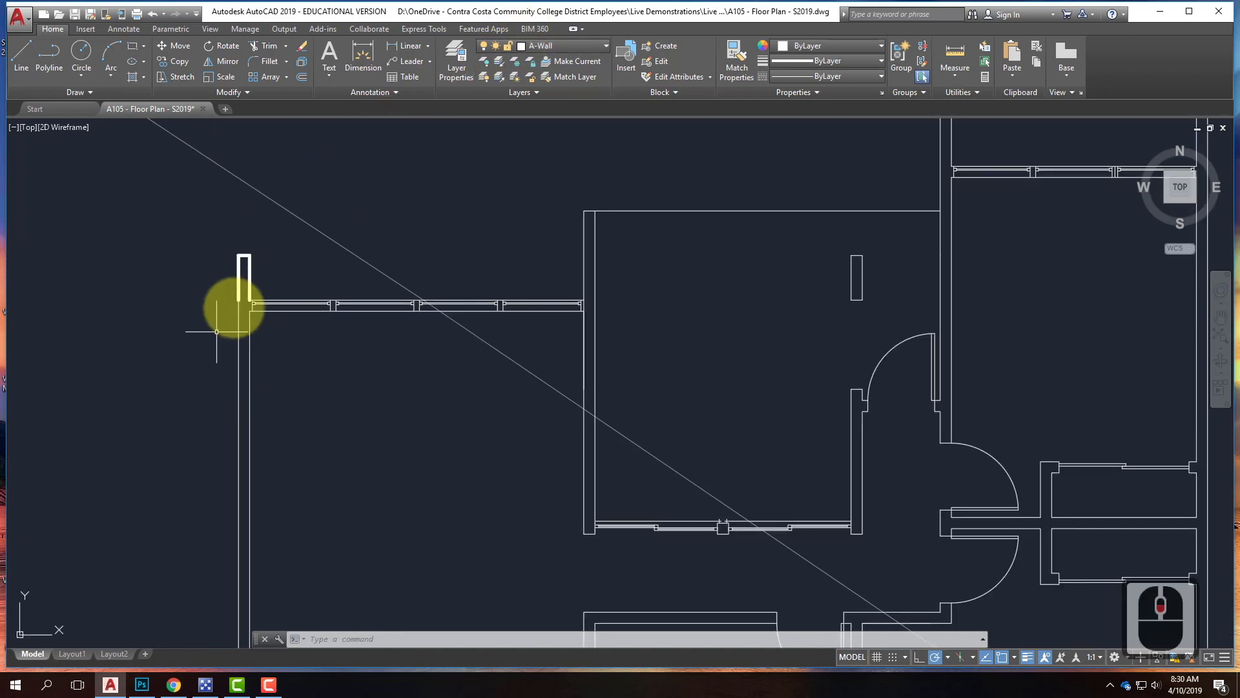
{"action": "scroll", "coordinate": [233, 284], "scroll_direction": "up", "scroll_amount": 4}
{"action": "left_click", "coordinate": [210, 221]}
{"action": "left_click", "coordinate": [344, 408]}
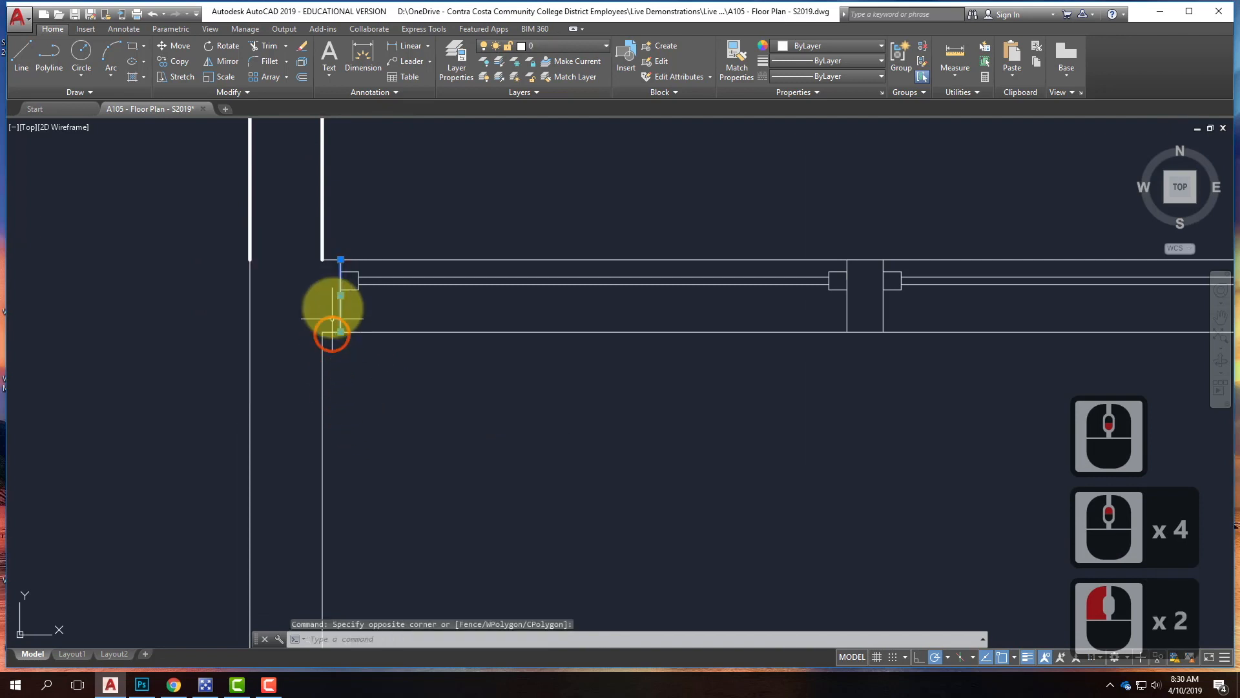
{"action": "left_click", "coordinate": [327, 349]}
{"action": "left_click", "coordinate": [230, 222]}
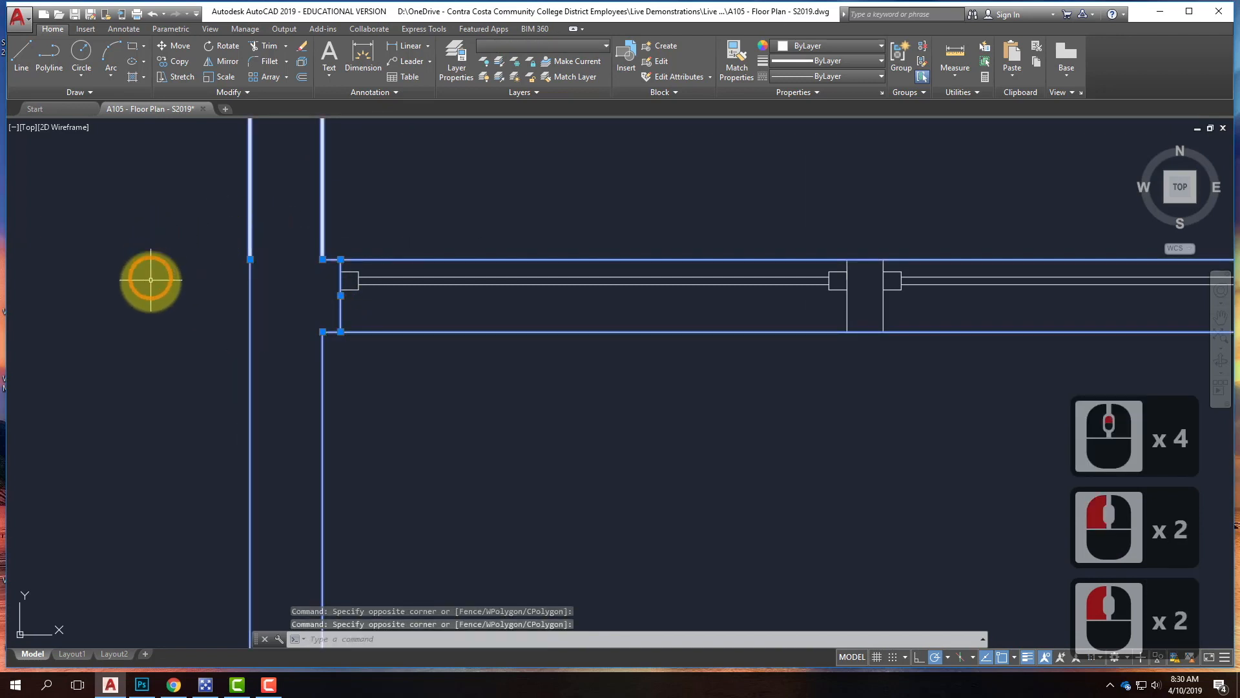
{"action": "scroll", "coordinate": [150, 281], "scroll_direction": "down", "scroll_amount": 3}
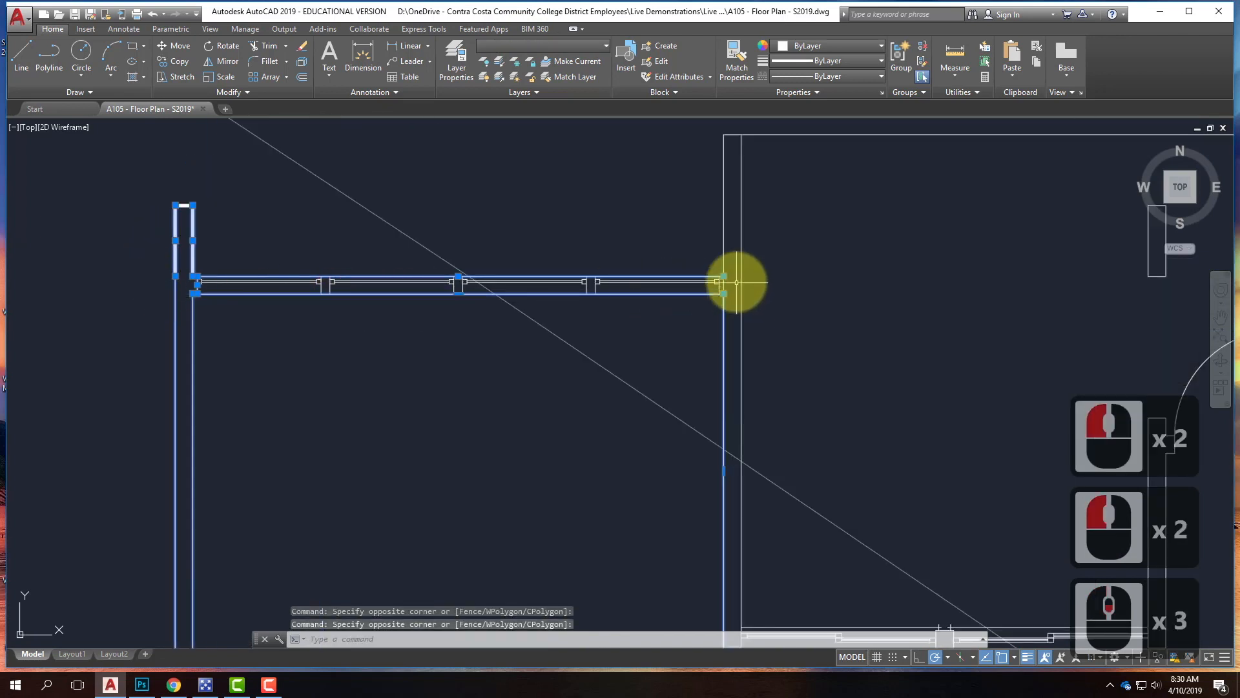
Add the wall faces and wall end at the right end of the upper-left room's window run to the selection.
{"action": "scroll", "coordinate": [737, 283], "scroll_direction": "up", "scroll_amount": 1}
{"action": "left_click", "coordinate": [785, 252]}
{"action": "left_click", "coordinate": [659, 199]}
{"action": "scroll", "coordinate": [706, 392], "scroll_direction": "down", "scroll_amount": 2}
{"action": "left_click", "coordinate": [696, 235]}
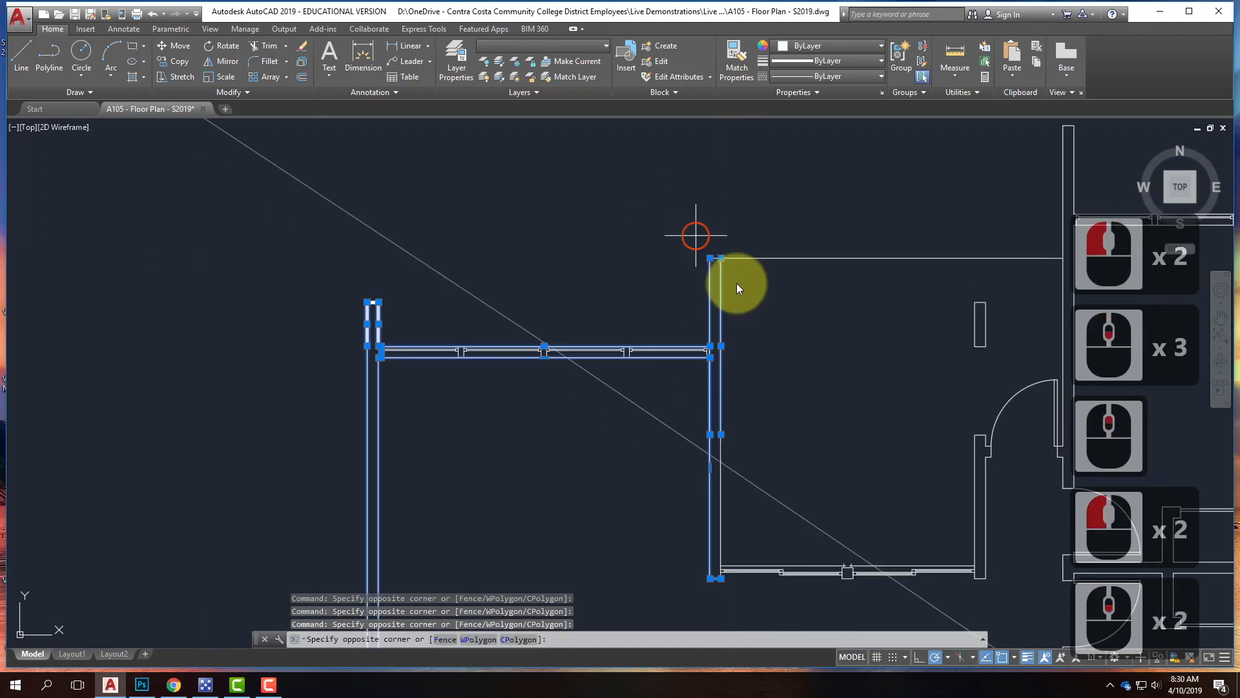
{"action": "left_click", "coordinate": [659, 416]}
Add the mullion and jamb lines along the upper-left room's window run to the selection.
{"action": "scroll", "coordinate": [622, 332], "scroll_direction": "up", "scroll_amount": 3}
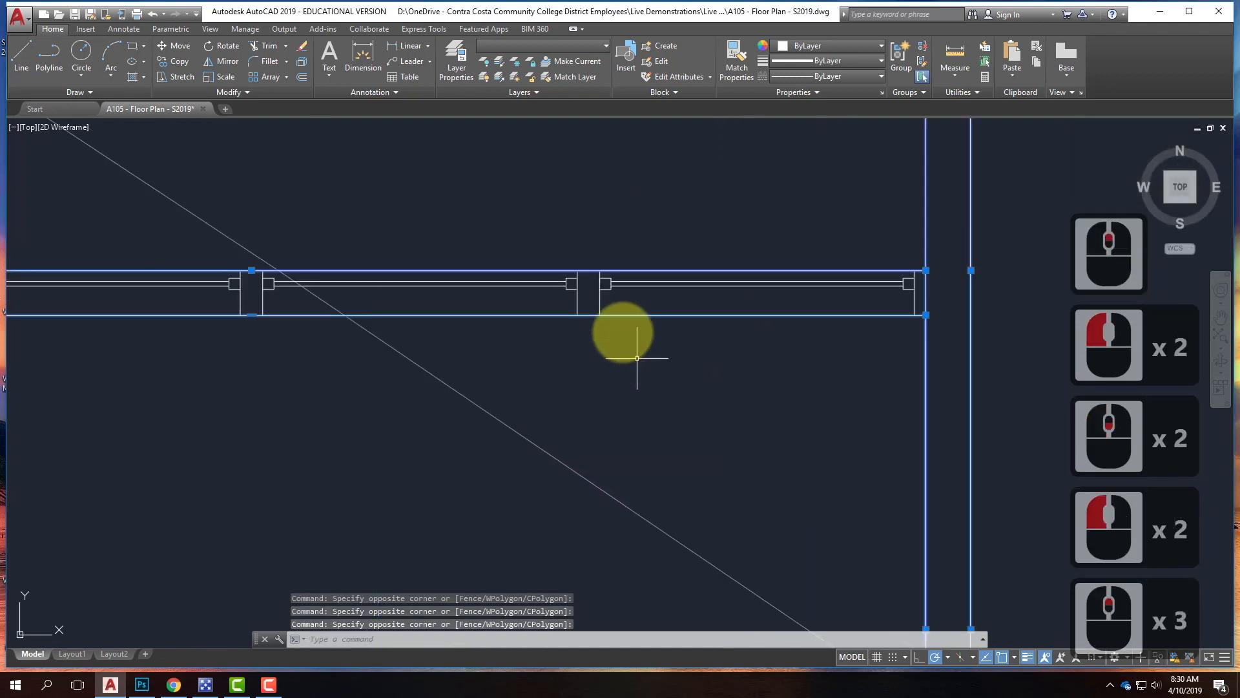
{"action": "left_click", "coordinate": [610, 306]}
{"action": "left_click", "coordinate": [532, 305]}
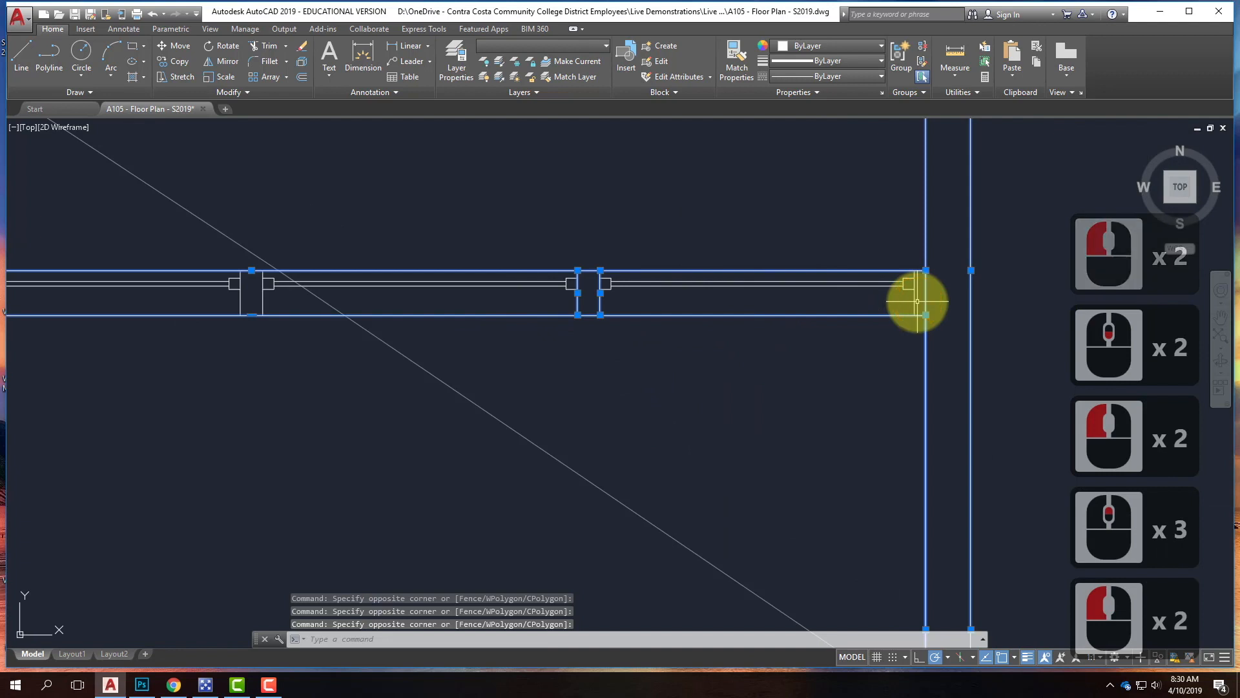
{"action": "scroll", "coordinate": [963, 299], "scroll_direction": "down", "scroll_amount": 2}
{"action": "scroll", "coordinate": [686, 292], "scroll_direction": "up", "scroll_amount": 1}
{"action": "left_click", "coordinate": [713, 298]}
{"action": "left_click", "coordinate": [412, 299]}
{"action": "scroll", "coordinate": [357, 225], "scroll_direction": "down", "scroll_amount": 3}
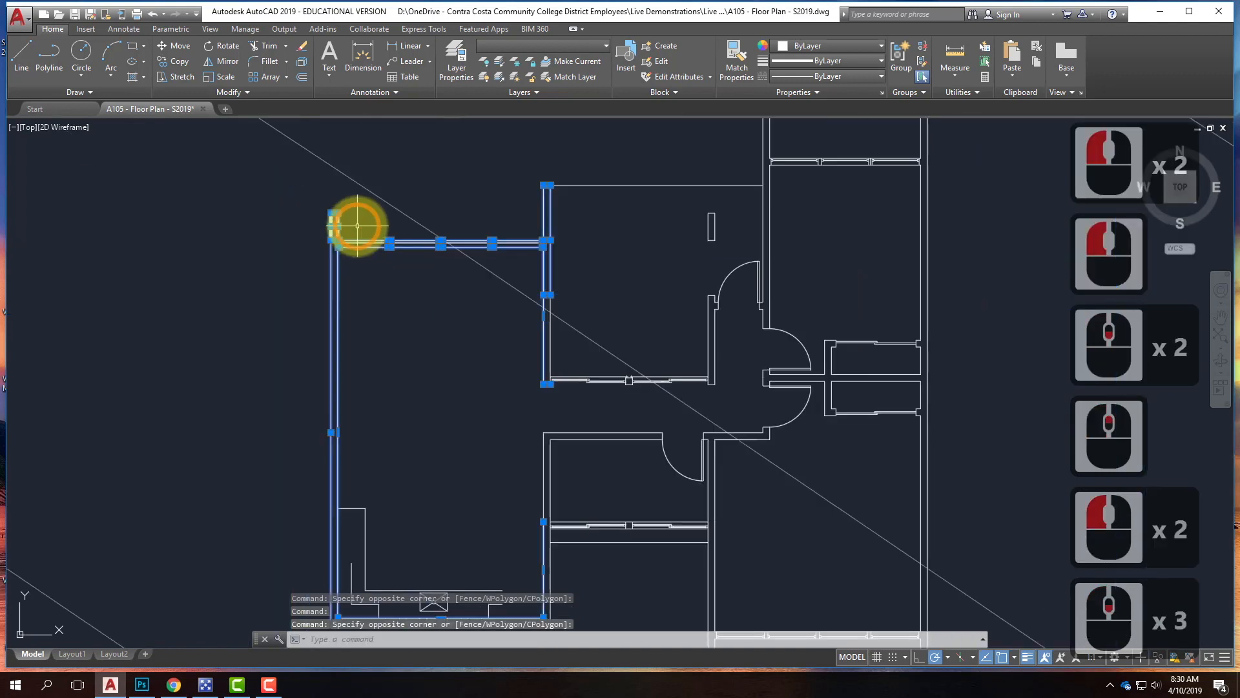
Add the left room's lower outer wall line and the jambs of its small windows to the selection.
{"action": "scroll", "coordinate": [357, 226], "scroll_direction": "down", "scroll_amount": 4}
{"action": "scroll", "coordinate": [359, 278], "scroll_direction": "up", "scroll_amount": 7}
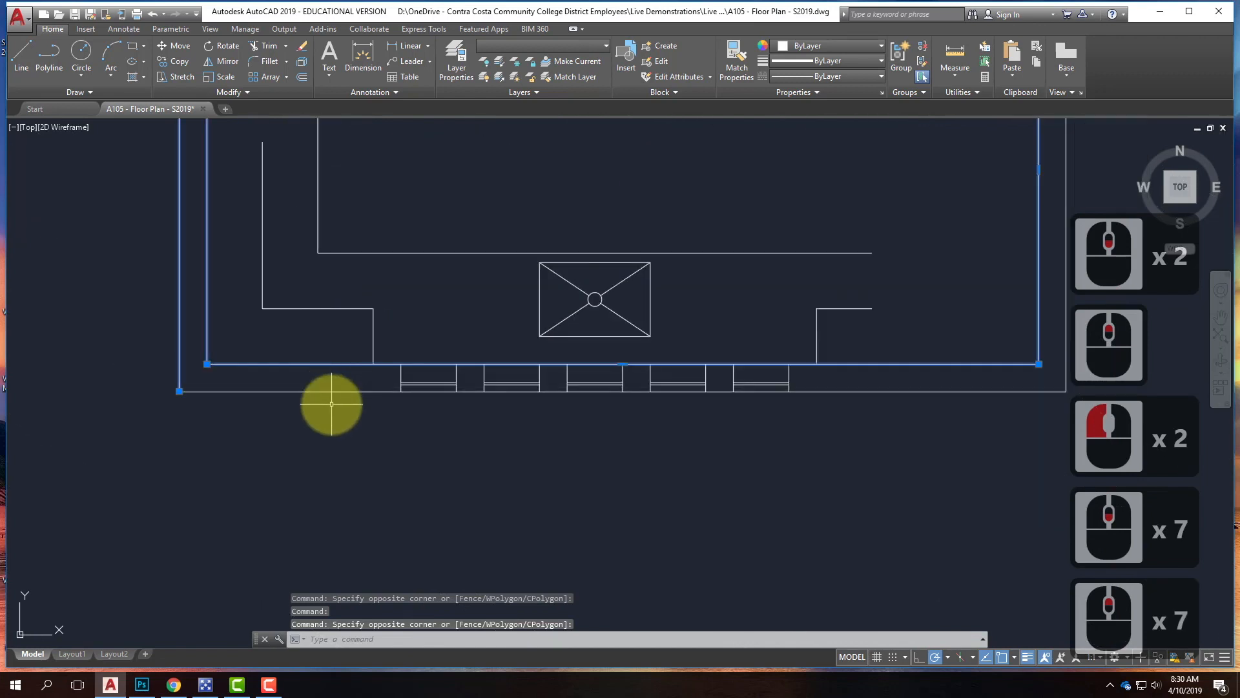
{"action": "left_click", "coordinate": [331, 404]}
{"action": "left_click", "coordinate": [318, 346]}
{"action": "left_click", "coordinate": [815, 371]}
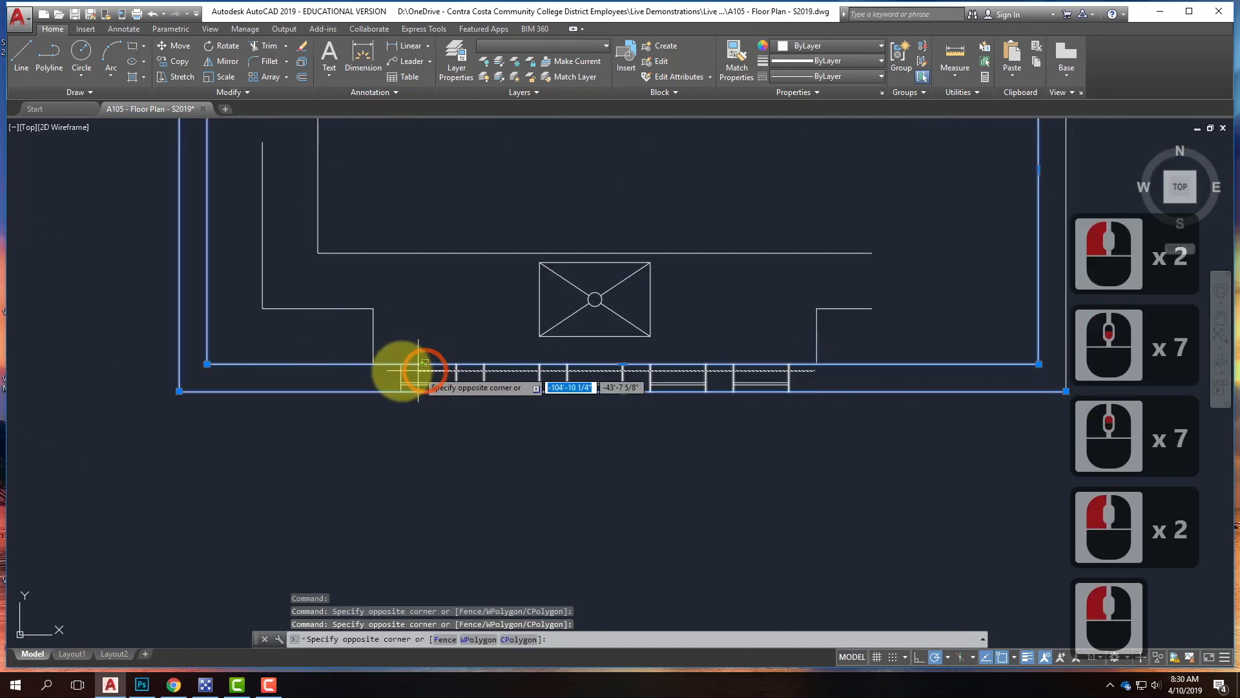
{"action": "left_click", "coordinate": [336, 373]}
Add the wall lines from the left room's lower-right corner up to the corner of the adjoining small room to the selection.
{"action": "scroll", "coordinate": [484, 387], "scroll_direction": "down", "scroll_amount": 3}
{"action": "scroll", "coordinate": [408, 278], "scroll_direction": "up", "scroll_amount": 3}
{"action": "left_click", "coordinate": [417, 373]}
{"action": "left_click", "coordinate": [343, 371]}
{"action": "scroll", "coordinate": [360, 362], "scroll_direction": "down", "scroll_amount": 3}
{"action": "scroll", "coordinate": [371, 357], "scroll_direction": "up", "scroll_amount": 3}
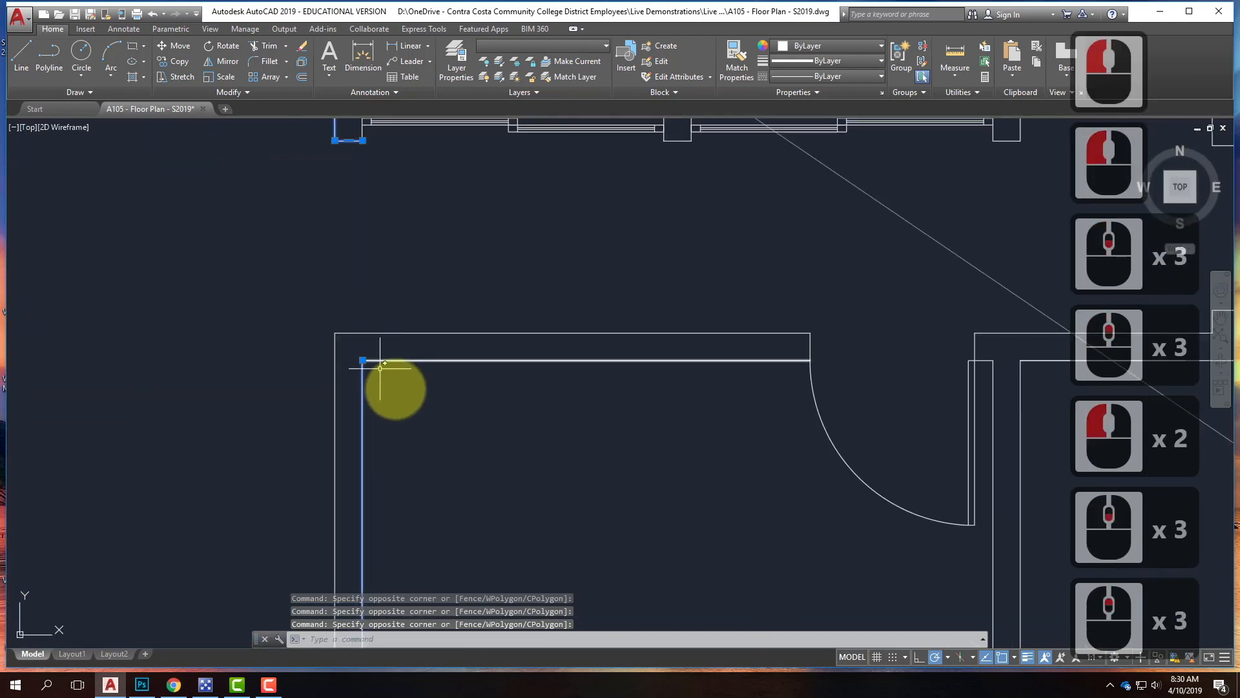
{"action": "left_click", "coordinate": [394, 387]}
{"action": "left_click", "coordinate": [269, 282]}
Add the small room's door jambs, its right wall and the stepped wall end beyond the door to the selection.
{"action": "scroll", "coordinate": [213, 283], "scroll_direction": "down", "scroll_amount": 3}
{"action": "scroll", "coordinate": [386, 291], "scroll_direction": "up", "scroll_amount": 3}
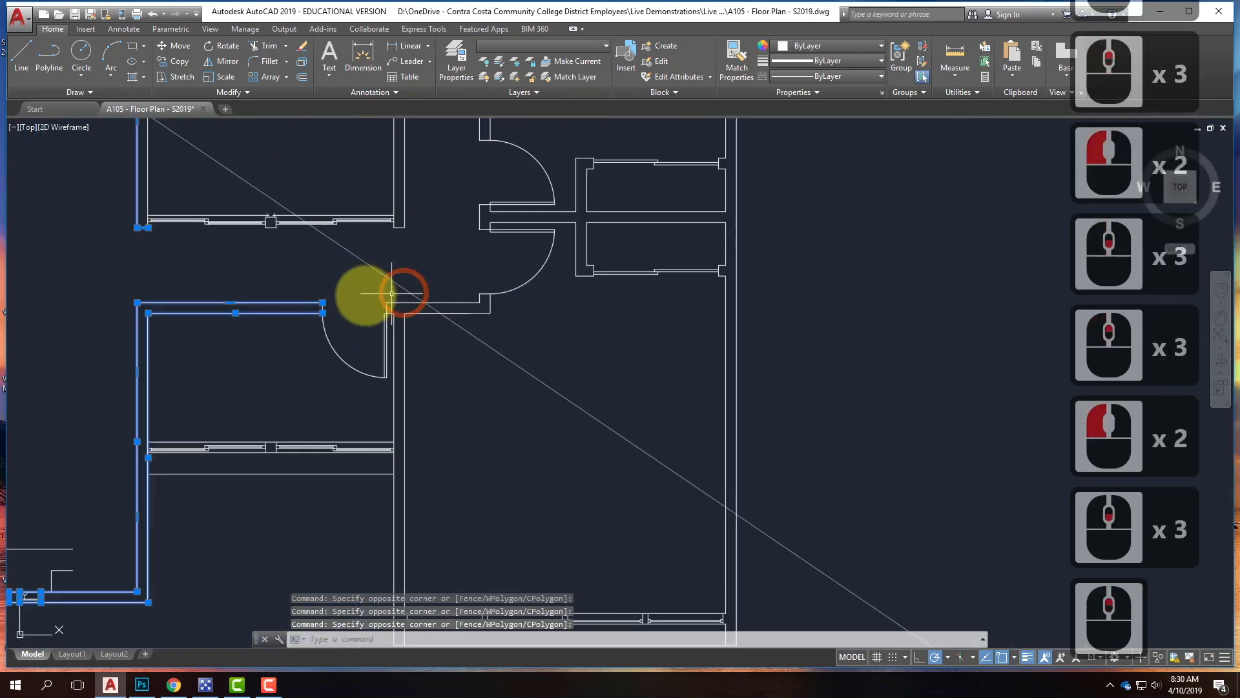
{"action": "left_click", "coordinate": [216, 298]}
{"action": "left_click", "coordinate": [254, 352]}
{"action": "left_click", "coordinate": [404, 326]}
{"action": "left_click", "coordinate": [364, 283]}
{"action": "left_click", "coordinate": [469, 369]}
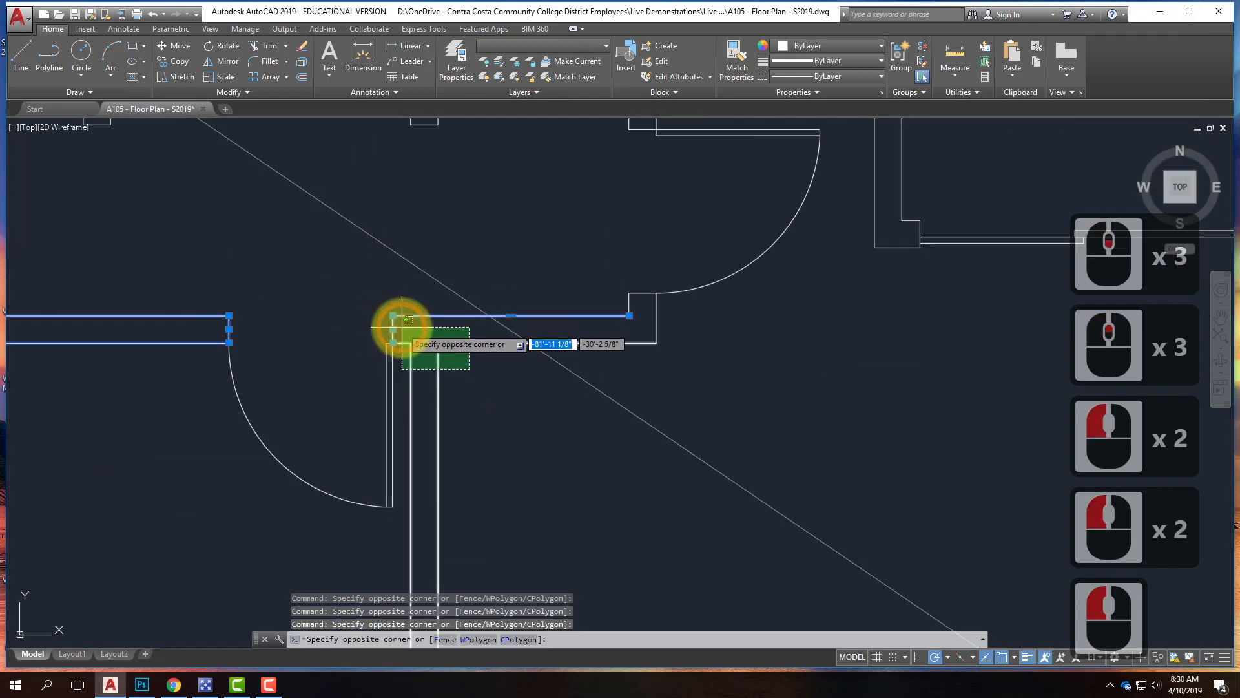
{"action": "left_click", "coordinate": [401, 327]}
{"action": "left_click", "coordinate": [609, 269]}
{"action": "left_click", "coordinate": [692, 346]}
Add the projecting wall end and left window jamb lines at the lower-right room's lower-left corner to the selection.
{"action": "scroll", "coordinate": [640, 328], "scroll_direction": "down", "scroll_amount": 3}
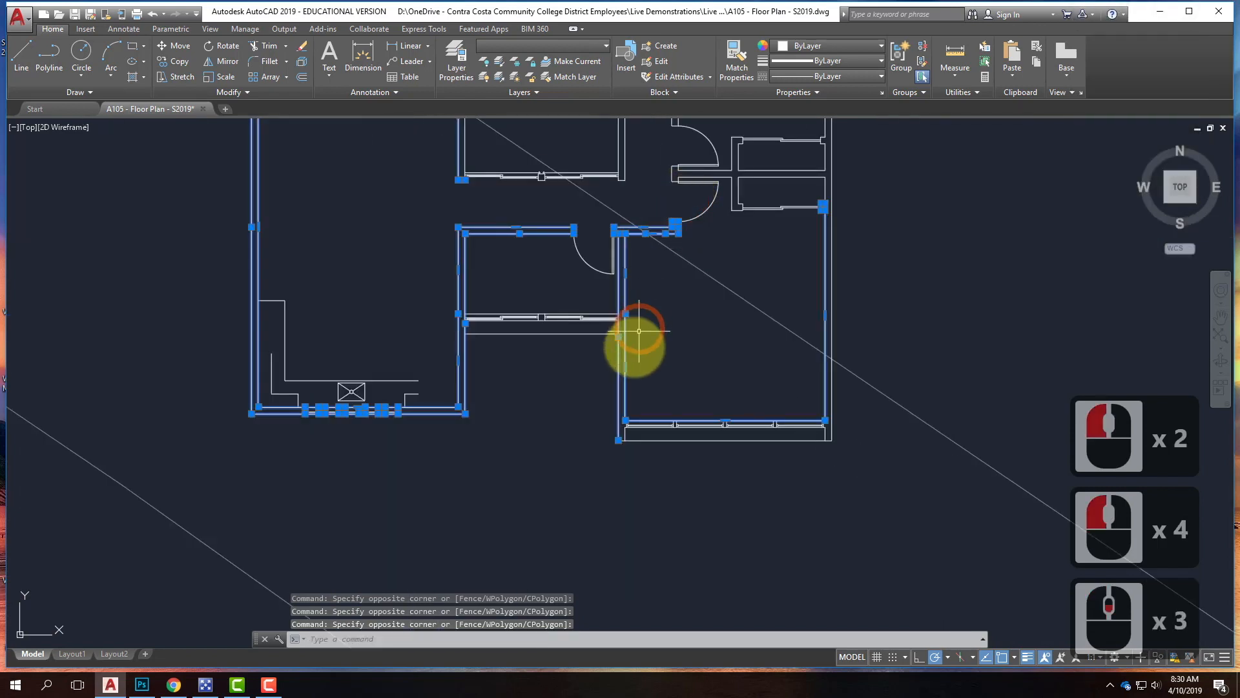
{"action": "scroll", "coordinate": [640, 328], "scroll_direction": "up", "scroll_amount": 3}
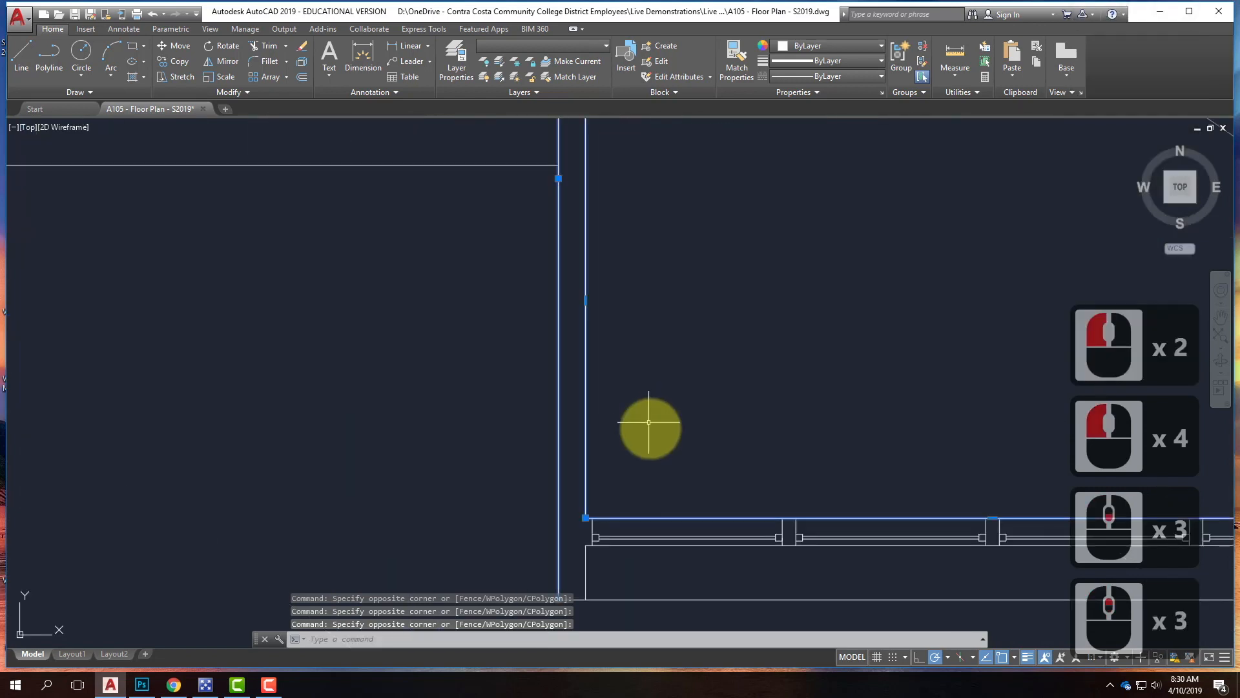
{"action": "left_click", "coordinate": [604, 527]}
{"action": "left_click", "coordinate": [501, 474]}
{"action": "scroll", "coordinate": [516, 407], "scroll_direction": "down", "scroll_amount": 3}
{"action": "scroll", "coordinate": [527, 445], "scroll_direction": "up", "scroll_amount": 2}
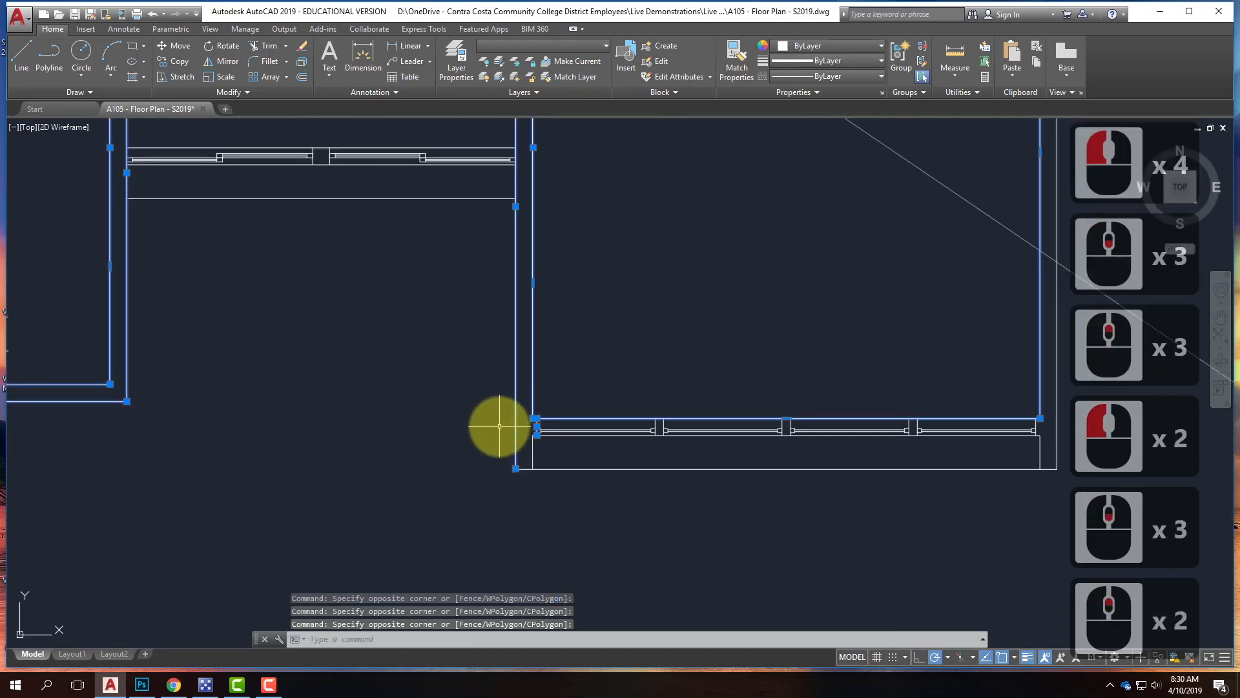
{"action": "scroll", "coordinate": [503, 430], "scroll_direction": "up", "scroll_amount": 2}
{"action": "left_click", "coordinate": [482, 404]}
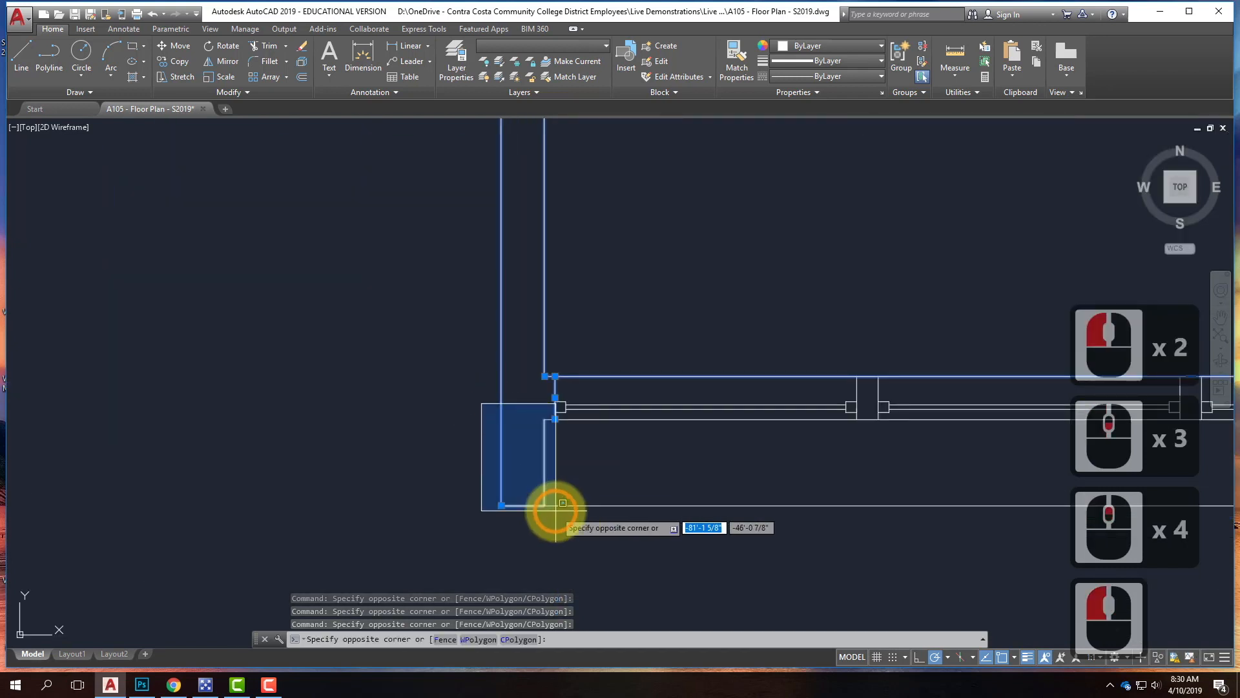
{"action": "left_click", "coordinate": [565, 507]}
{"action": "scroll", "coordinate": [551, 425], "scroll_direction": "up", "scroll_amount": 4}
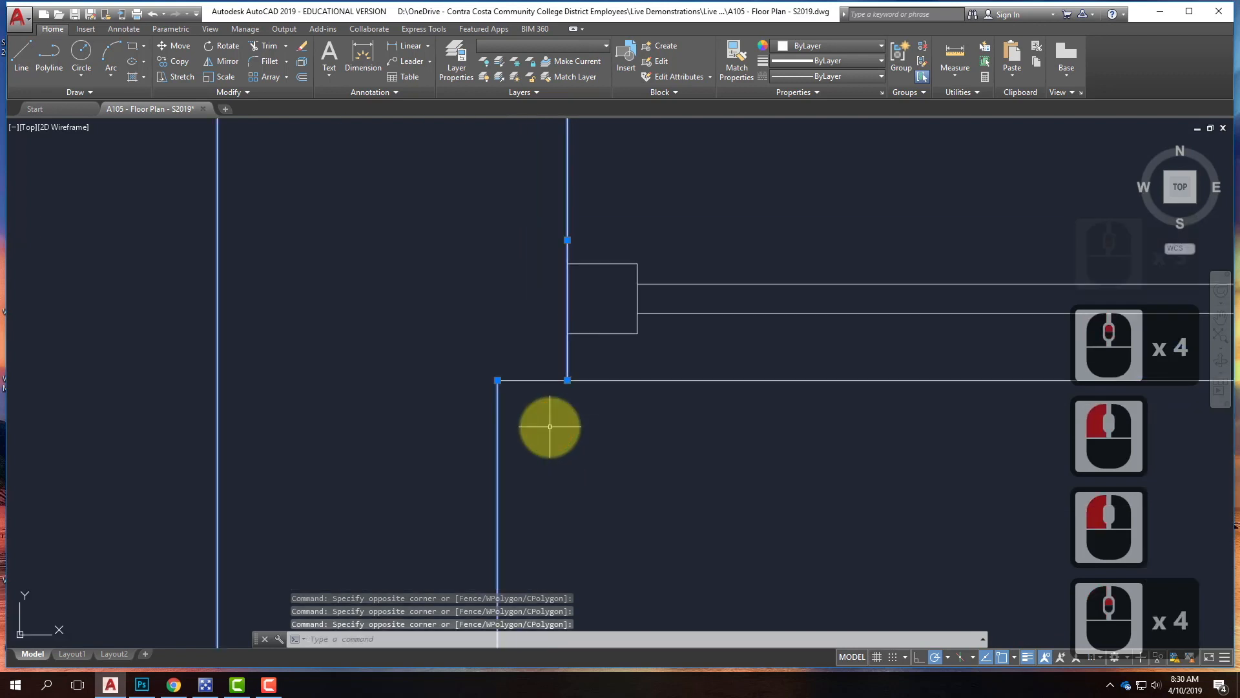
{"action": "left_click", "coordinate": [546, 426]}
{"action": "left_click", "coordinate": [485, 342]}
{"action": "scroll", "coordinate": [299, 352], "scroll_direction": "down", "scroll_amount": 4}
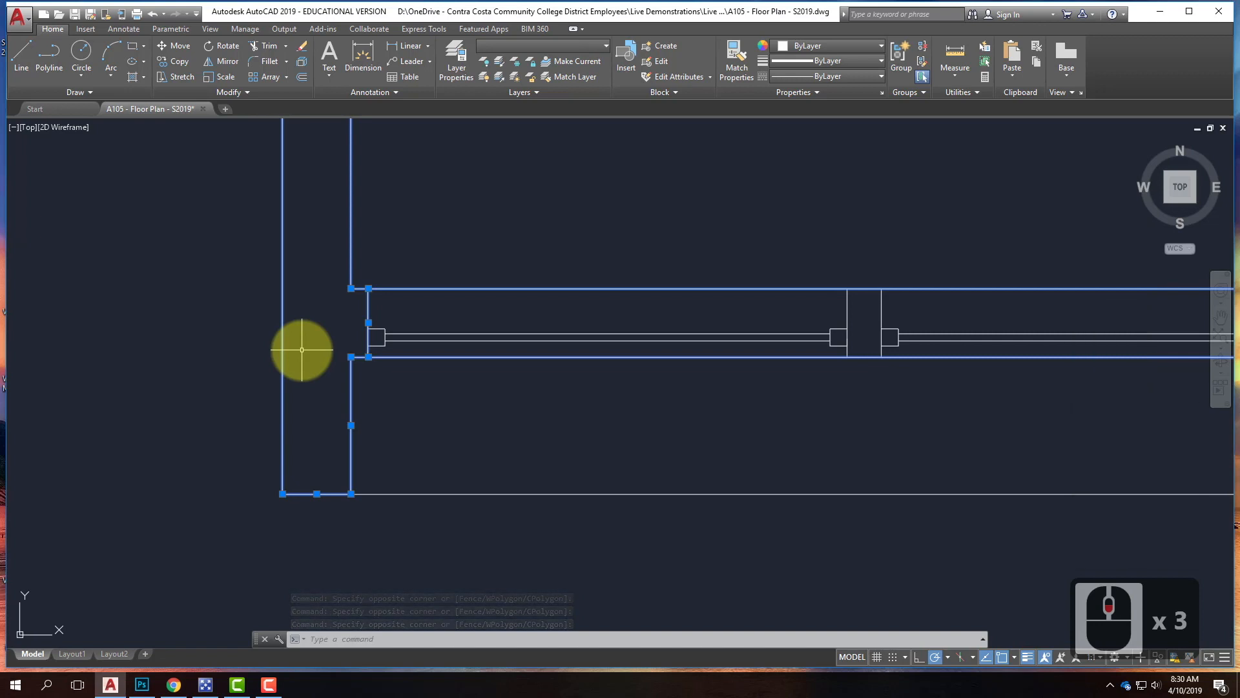
Add the mullion lines along the lower-right room's window run to the selection.
{"action": "scroll", "coordinate": [306, 323], "scroll_direction": "down", "scroll_amount": 5}
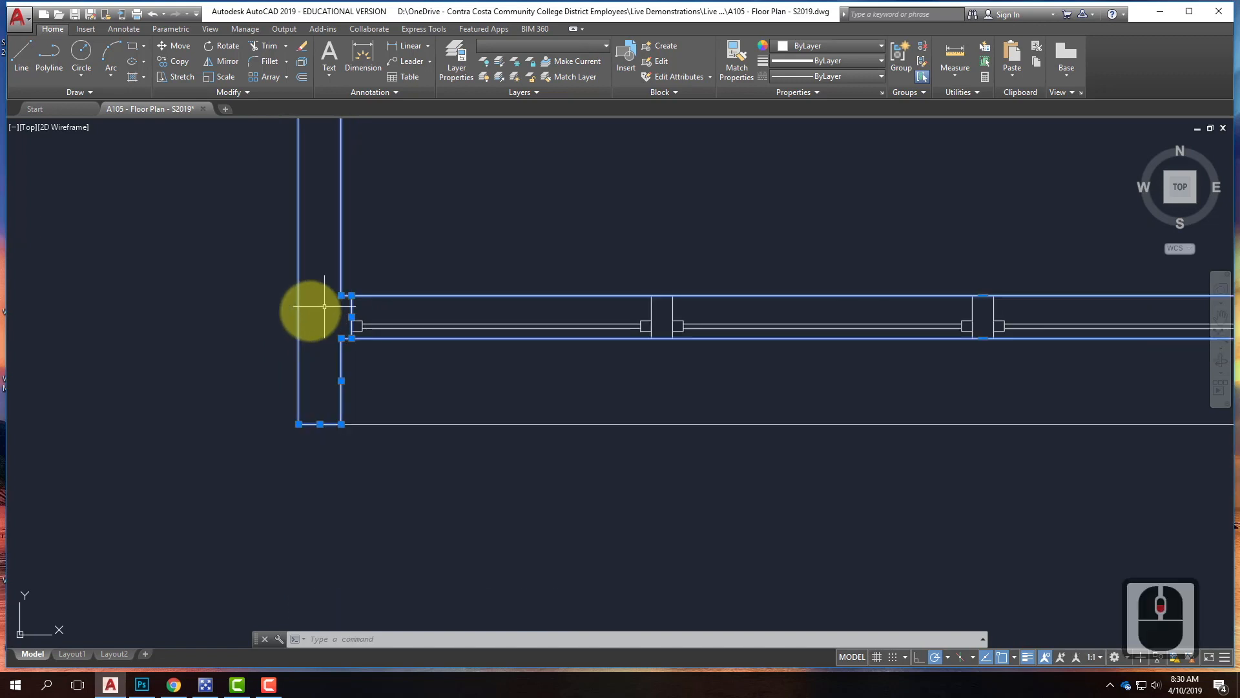
{"action": "scroll", "coordinate": [380, 338], "scroll_direction": "up", "scroll_amount": 4}
{"action": "left_click", "coordinate": [769, 258]}
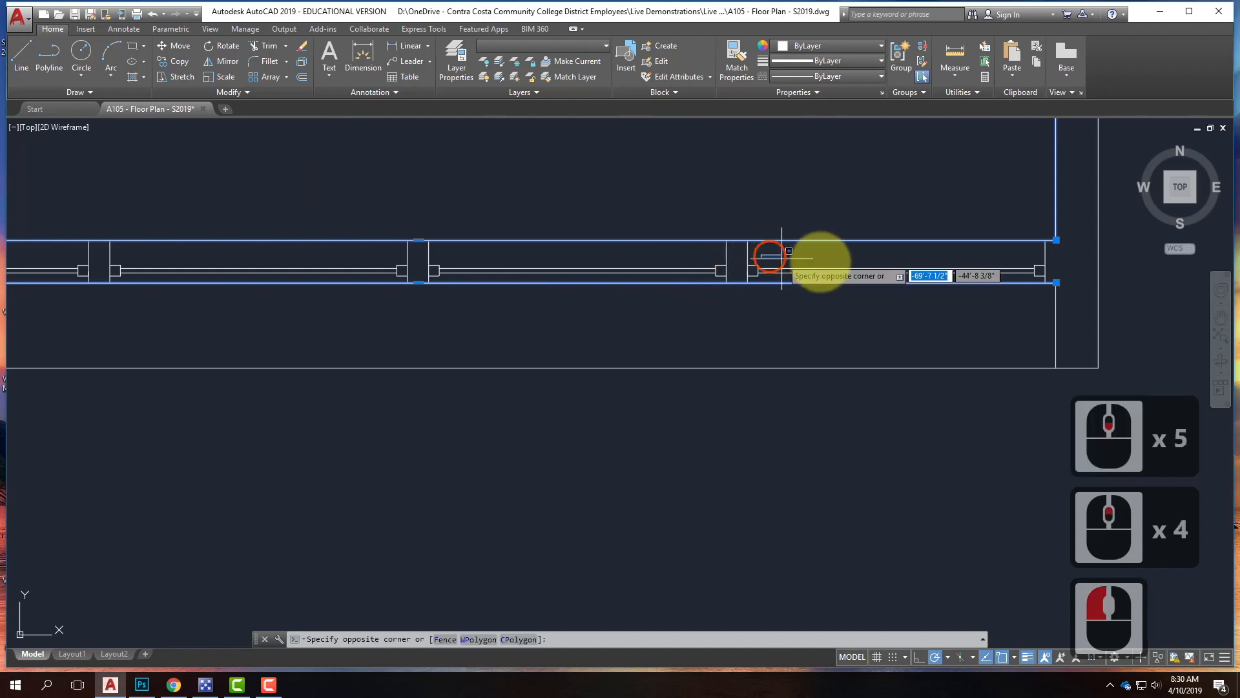
{"action": "scroll", "coordinate": [803, 258], "scroll_direction": "down", "scroll_amount": 2}
{"action": "left_click", "coordinate": [412, 253]}
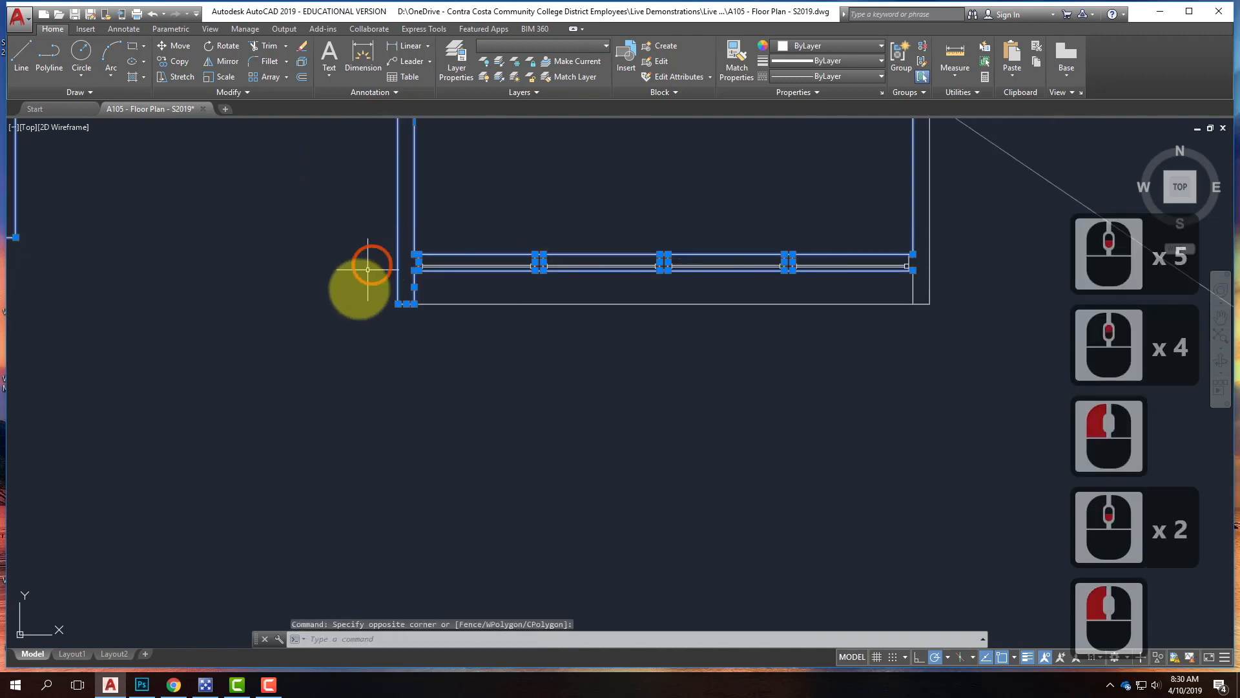
Add the right window jamb and lower-right wall corner to the selection, leaving out the long line spanning between the projecting walls.
{"action": "scroll", "coordinate": [387, 299], "scroll_direction": "down", "scroll_amount": 2}
{"action": "scroll", "coordinate": [589, 288], "scroll_direction": "up", "scroll_amount": 3}
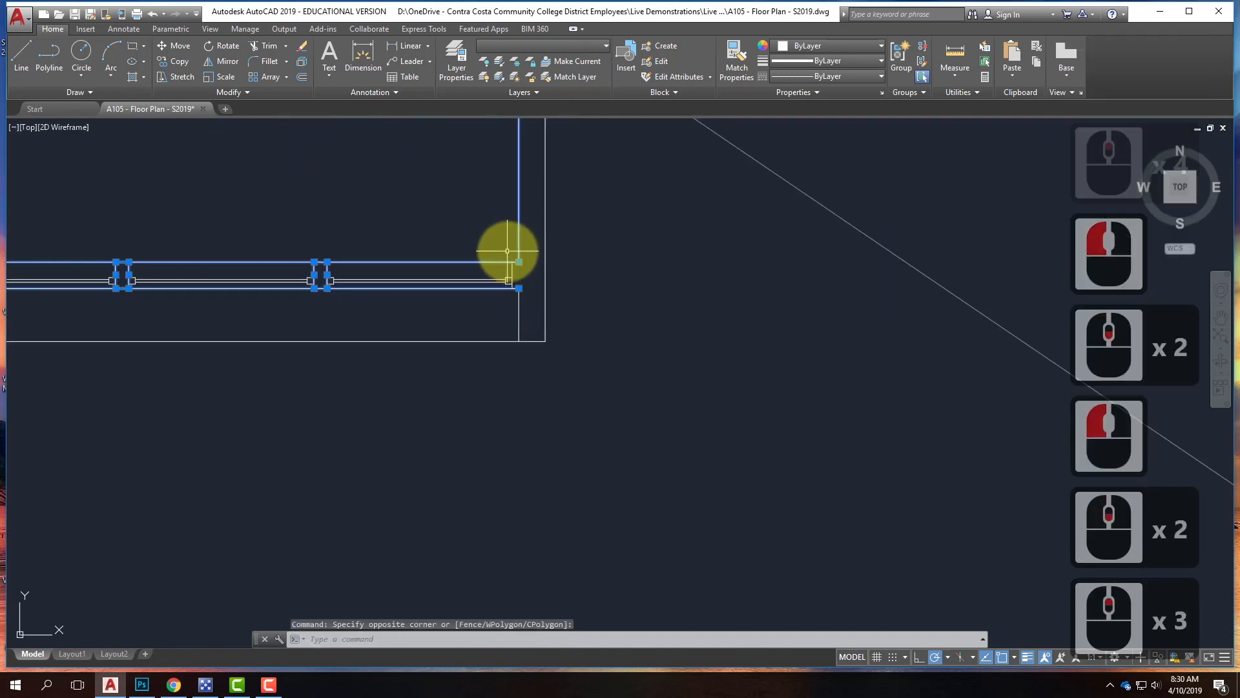
{"action": "left_click", "coordinate": [487, 255]}
{"action": "left_click", "coordinate": [585, 366]}
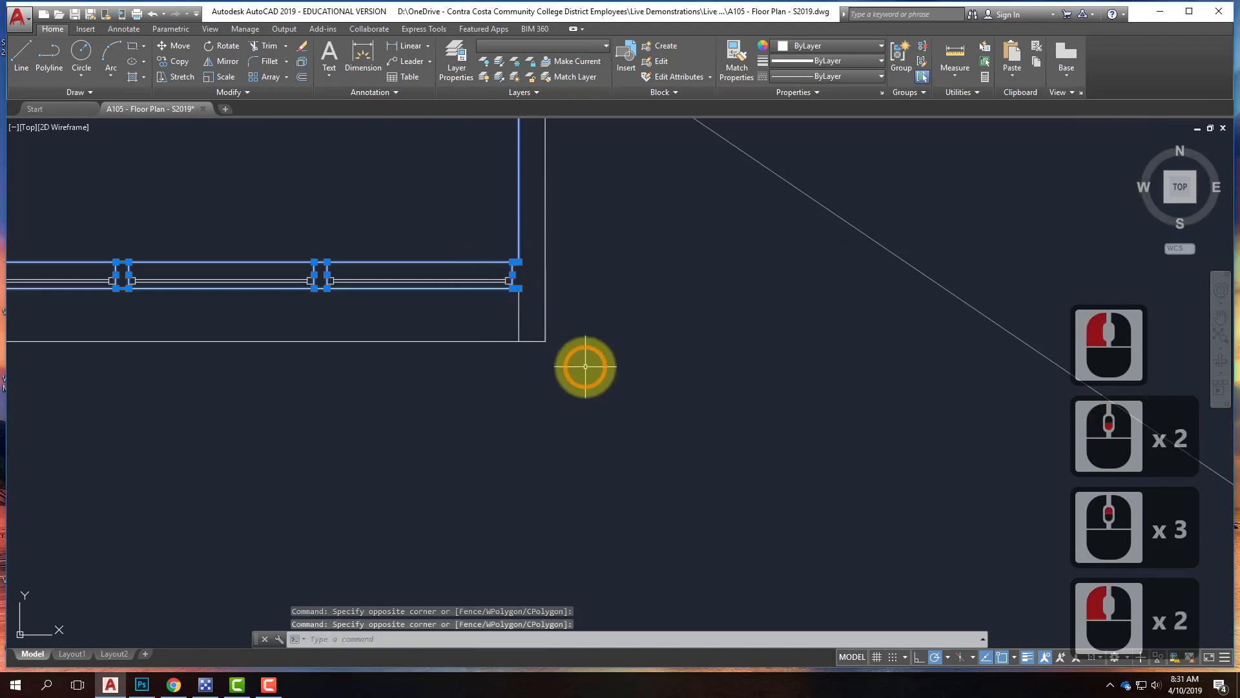
{"action": "left_click", "coordinate": [517, 313]}
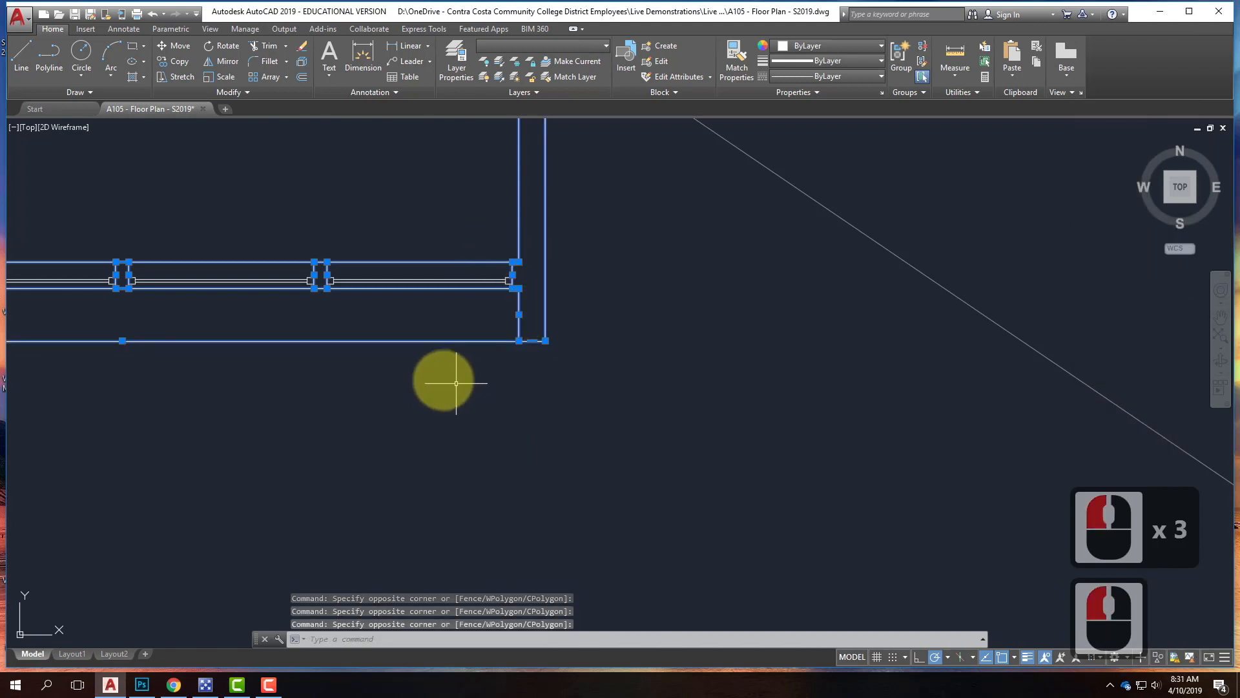
{"action": "left_click", "coordinate": [415, 332], "text": "shift"}
{"action": "left_click", "coordinate": [420, 331], "text": "shift"}
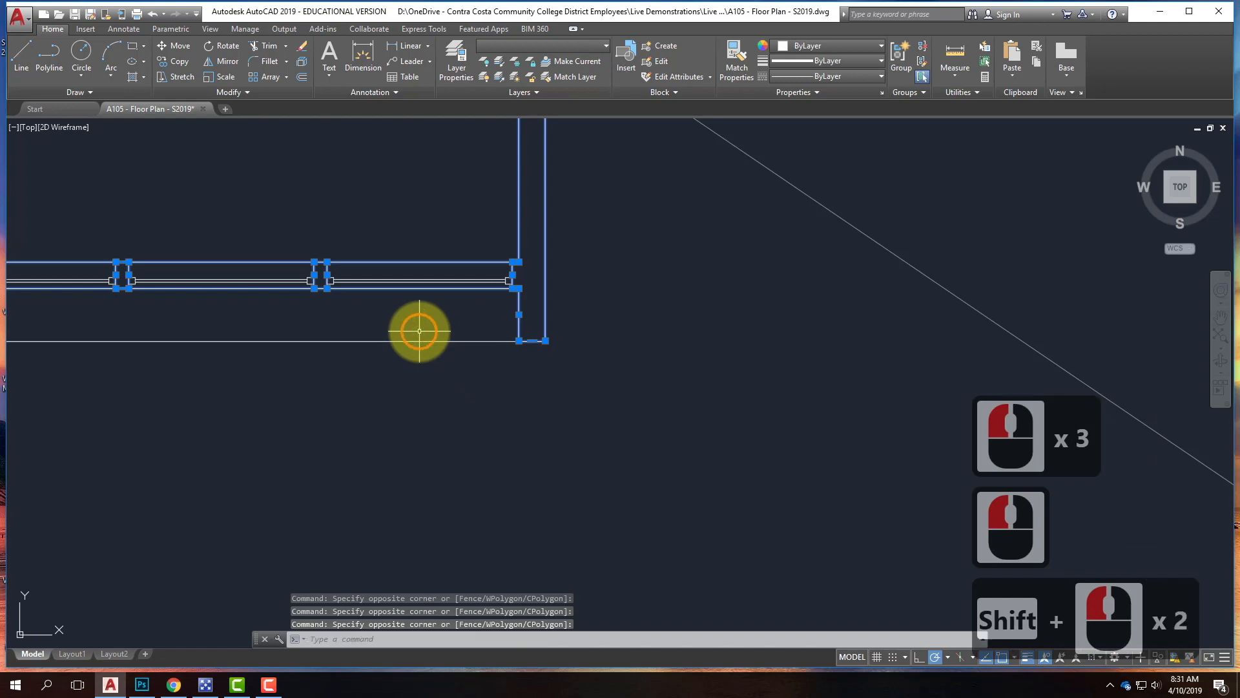
Add the partition and side wall lines of the two back-to-back closets to the selection.
{"action": "scroll", "coordinate": [424, 413], "scroll_direction": "down", "scroll_amount": 5}
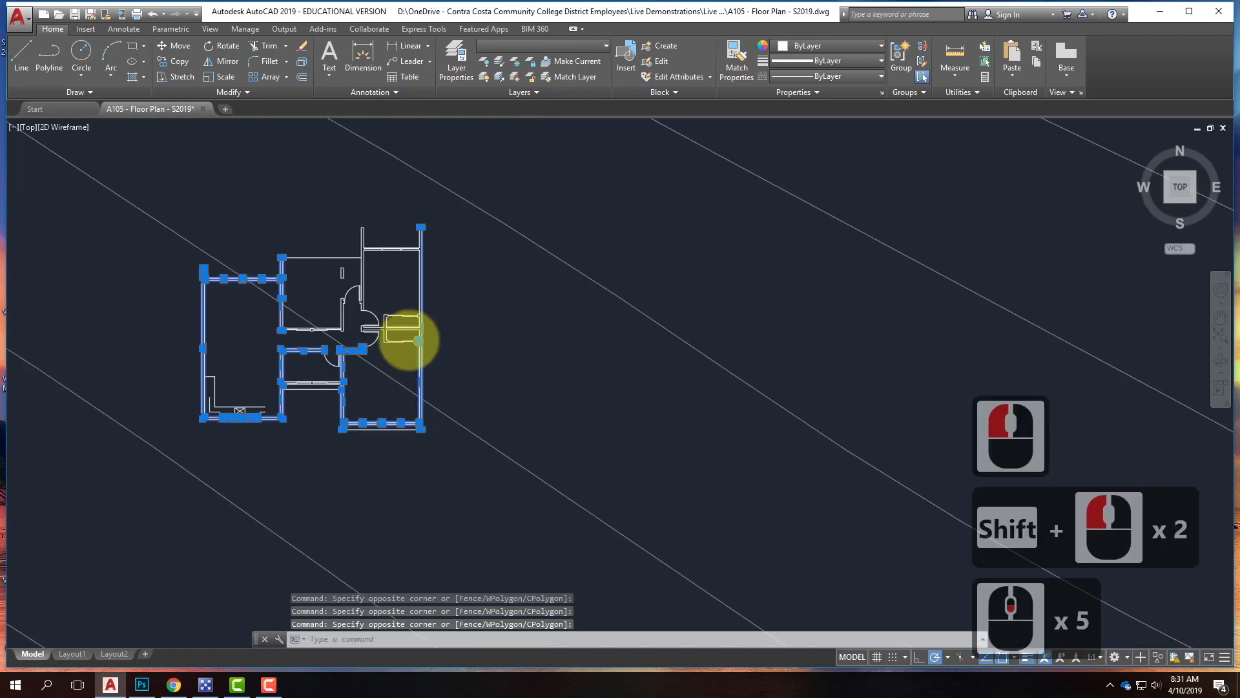
{"action": "scroll", "coordinate": [424, 343], "scroll_direction": "up", "scroll_amount": 4}
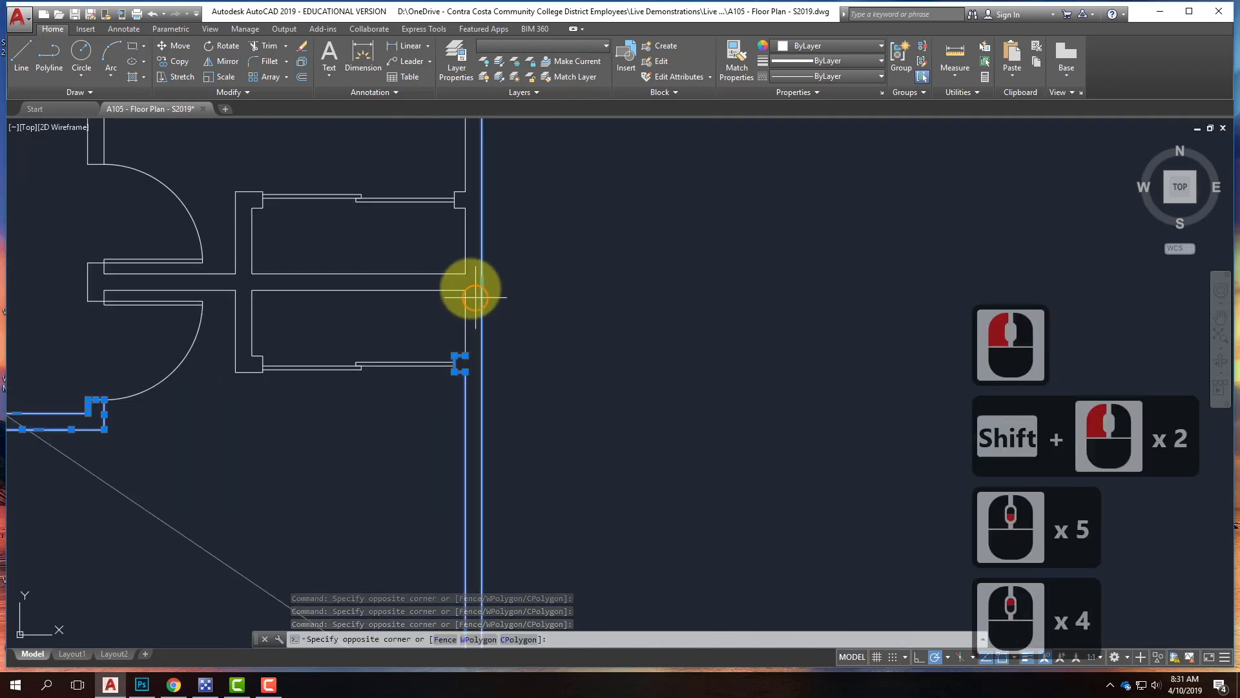
{"action": "left_click", "coordinate": [444, 258]}
{"action": "left_click", "coordinate": [285, 323]}
{"action": "left_click", "coordinate": [226, 260]}
{"action": "left_click", "coordinate": [230, 258]}
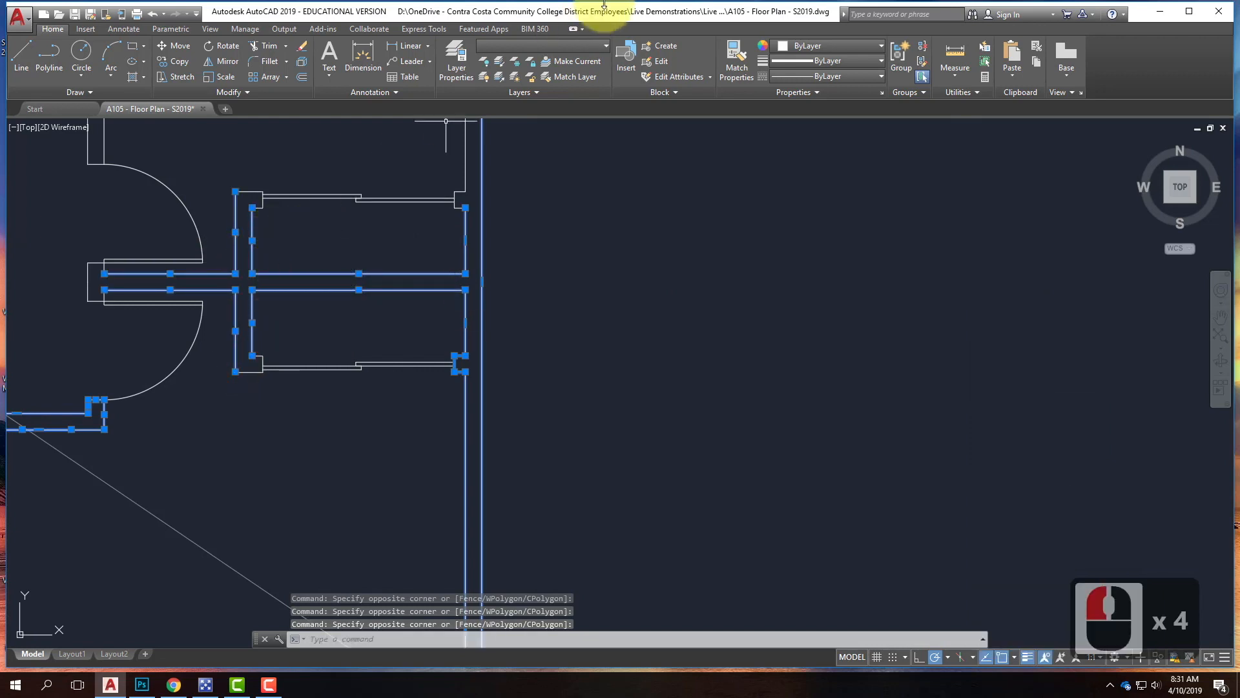
Assign the selected wall lines to the A-Wall layer and clear the selection.
{"action": "left_click", "coordinate": [574, 47]}
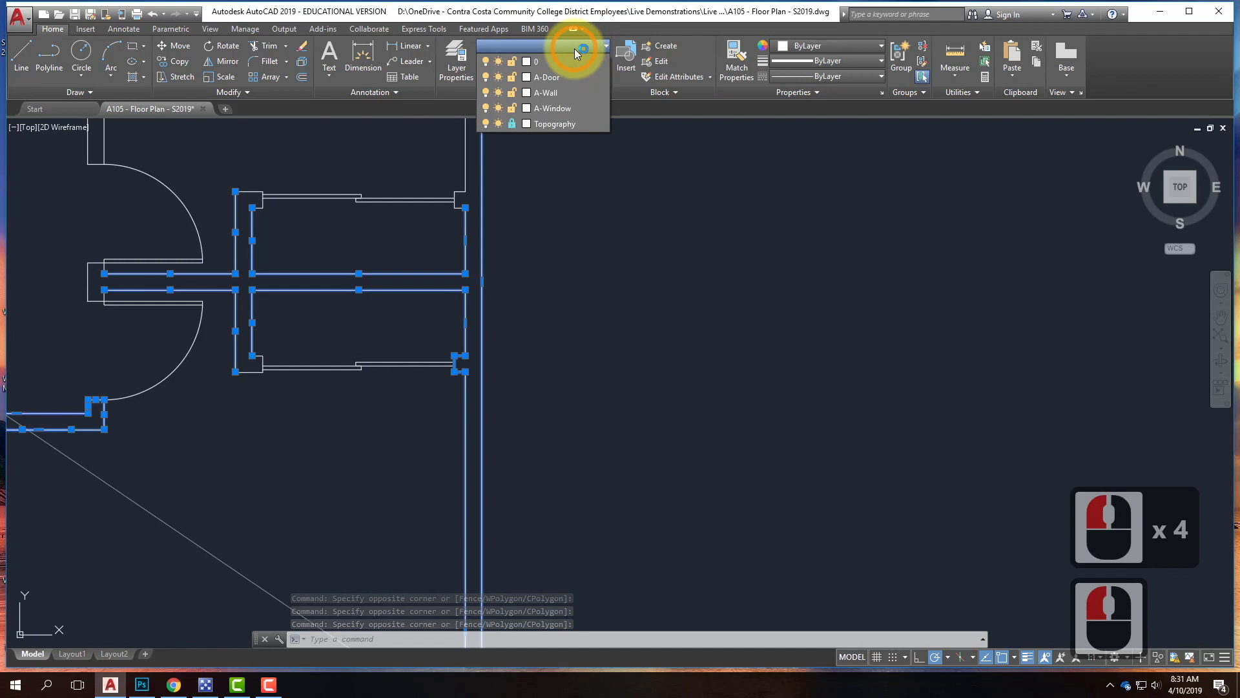
{"action": "left_click", "coordinate": [549, 93]}
{"action": "scroll", "coordinate": [766, 432], "scroll_direction": "down", "scroll_amount": 2}
{"action": "scroll", "coordinate": [609, 354], "scroll_direction": "down", "scroll_amount": 2}
{"action": "key", "text": "Escape"}
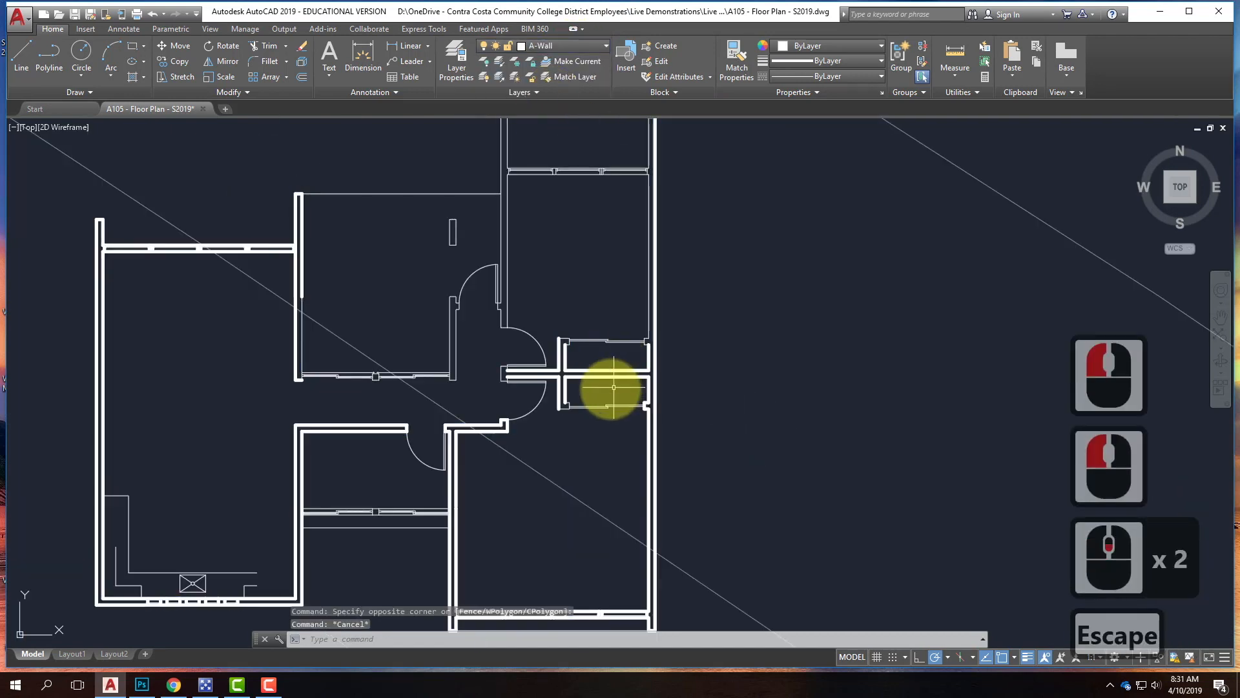
Select the lines capping the wall end between the two swing doors beside the closets.
{"action": "scroll", "coordinate": [527, 376], "scroll_direction": "up", "scroll_amount": 3}
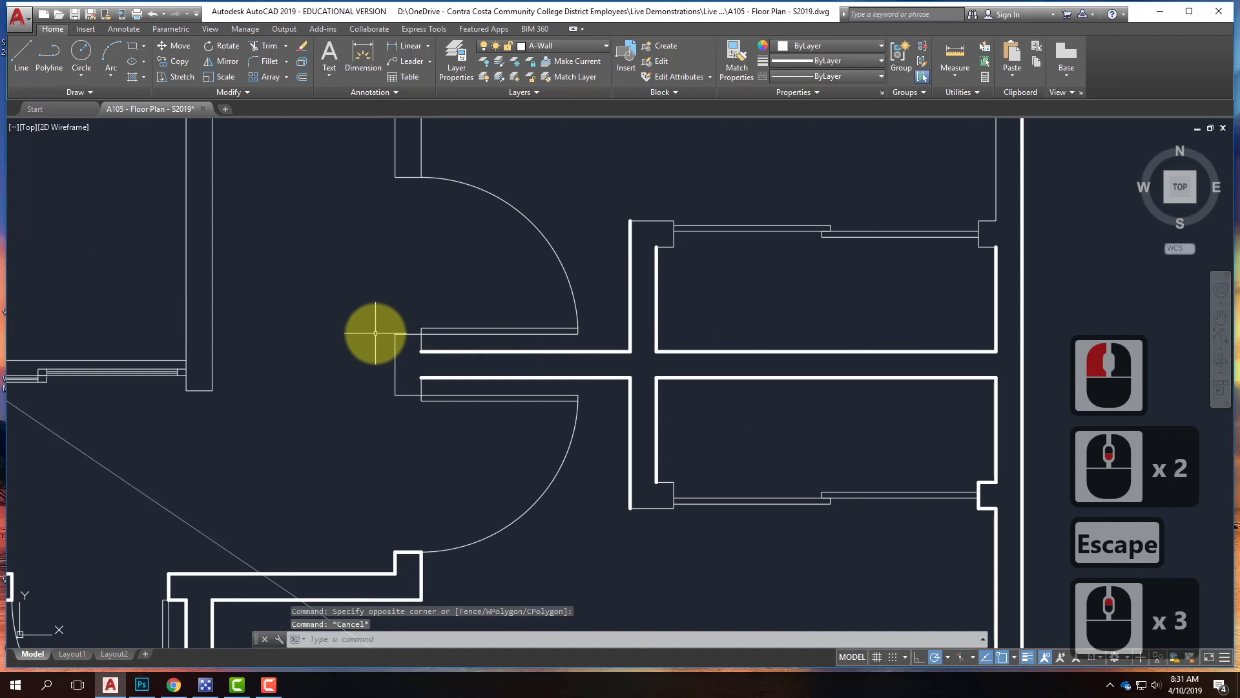
{"action": "left_click", "coordinate": [375, 333]}
{"action": "left_click", "coordinate": [426, 395]}
{"action": "scroll", "coordinate": [388, 390], "scroll_direction": "down", "scroll_amount": 2}
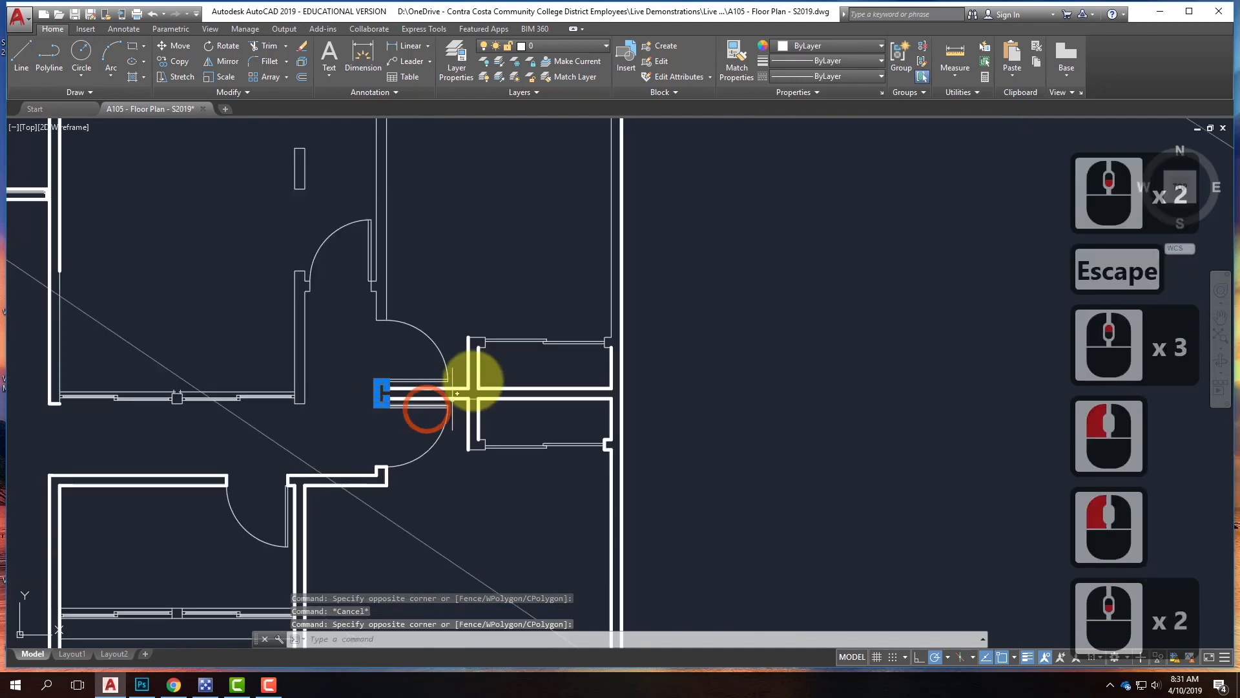
Add the left corner returns of both closets and the upper closet's right jamb to the selection.
{"action": "scroll", "coordinate": [472, 369], "scroll_direction": "up", "scroll_amount": 2}
{"action": "left_click", "coordinate": [416, 273]}
{"action": "left_click", "coordinate": [491, 304]}
{"action": "scroll", "coordinate": [500, 201], "scroll_direction": "down", "scroll_amount": 2}
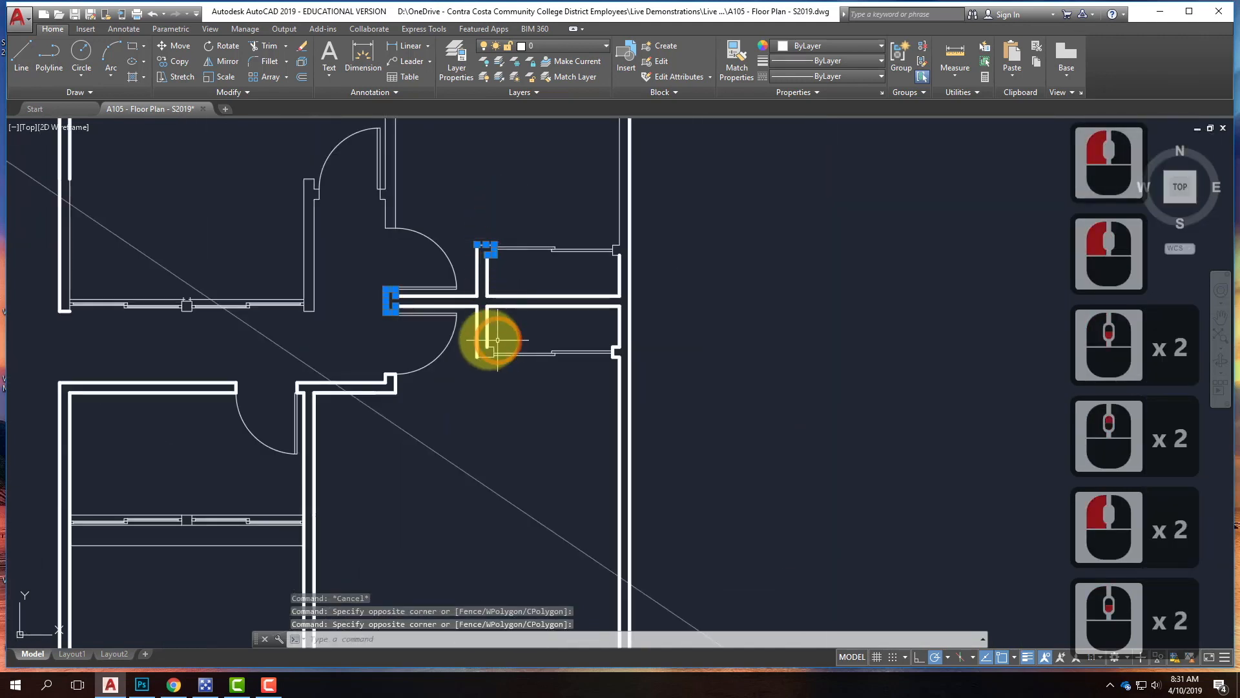
{"action": "left_click", "coordinate": [468, 342]}
{"action": "left_click", "coordinate": [515, 371]}
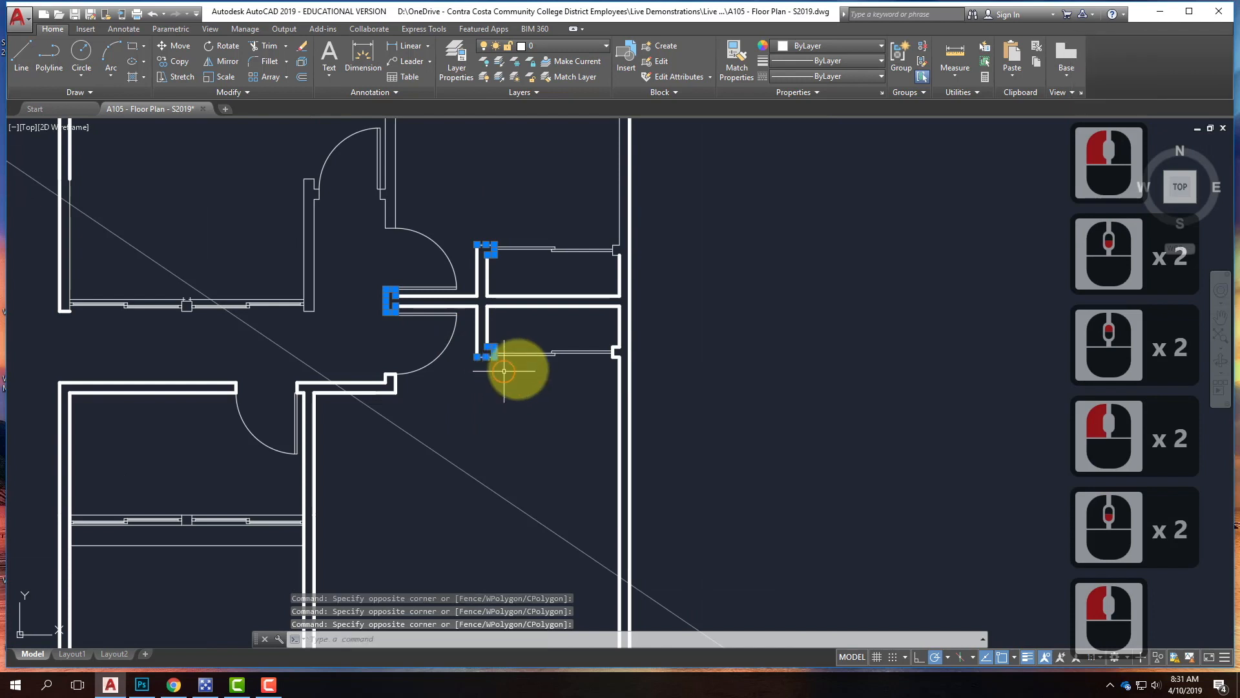
{"action": "left_click", "coordinate": [602, 231]}
{"action": "left_click", "coordinate": [628, 267]}
Add the end cap of the upper-right room's exterior wall and the wall lines and mullions of its window band to the selection.
{"action": "scroll", "coordinate": [614, 360], "scroll_direction": "up", "scroll_amount": 6}
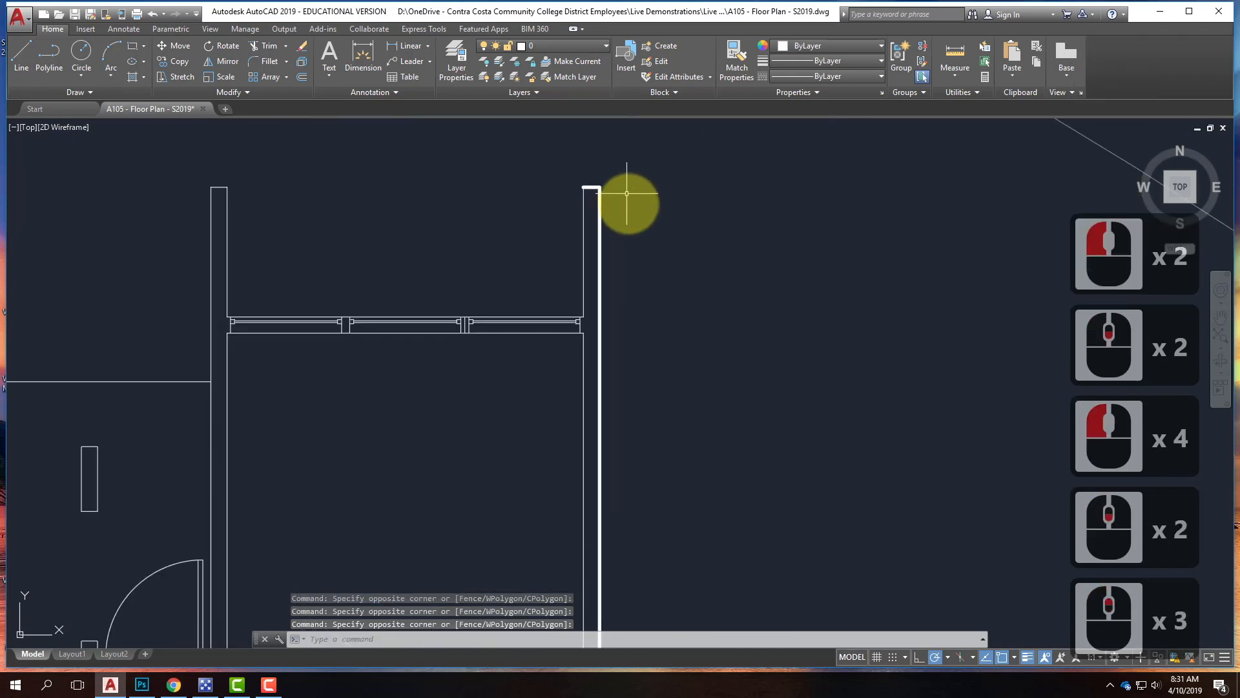
{"action": "left_click", "coordinate": [629, 194]}
{"action": "left_click", "coordinate": [536, 154]}
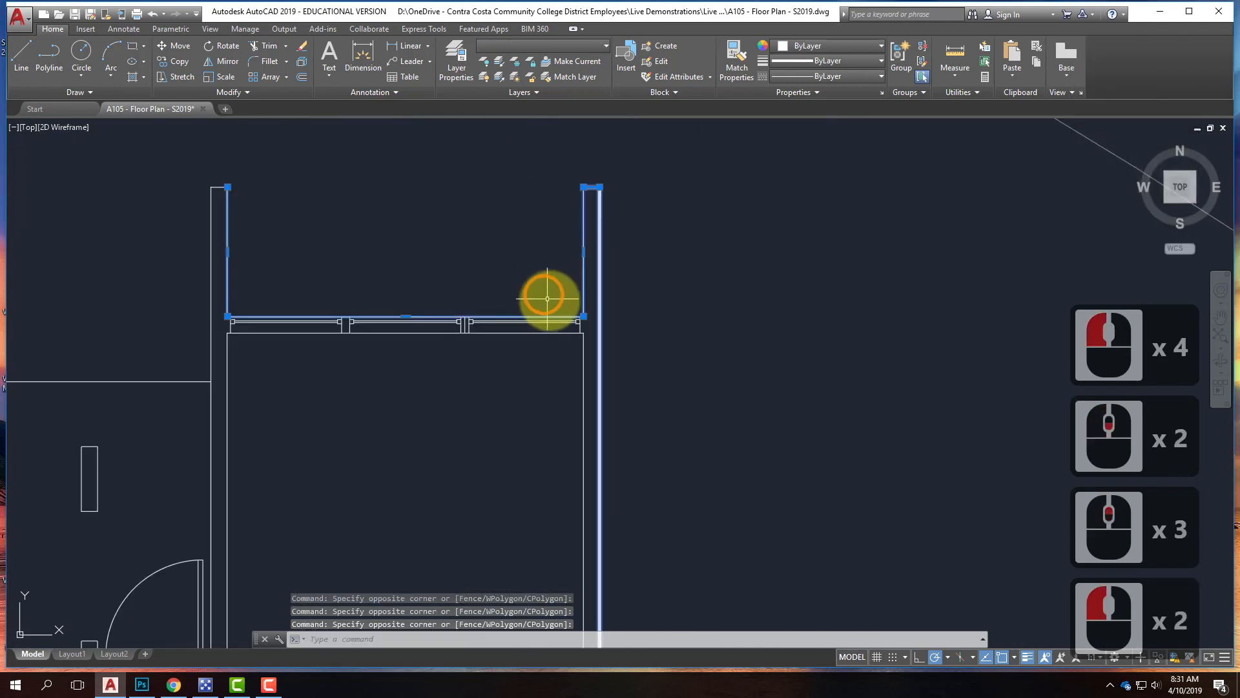
{"action": "left_click", "coordinate": [590, 345]}
{"action": "left_click", "coordinate": [227, 324]}
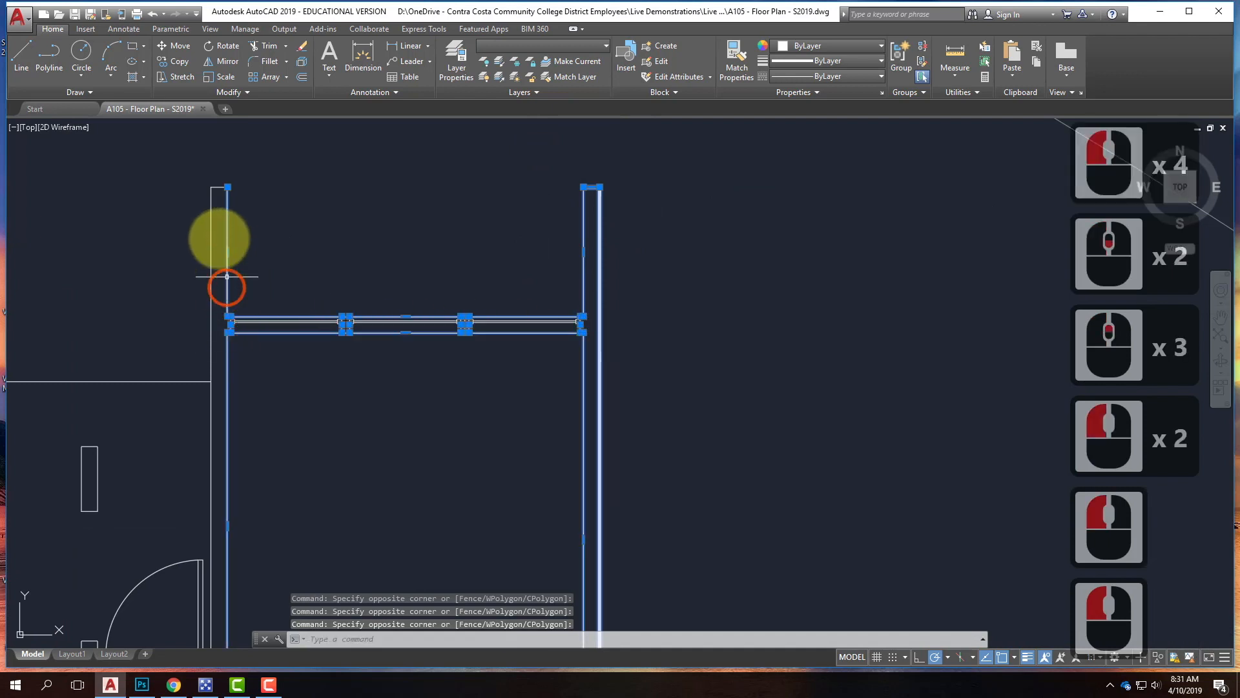
Add the upper-right room's left wall line and the small freestanding rectangular wall segment beside it to the selection.
{"action": "scroll", "coordinate": [308, 214], "scroll_direction": "down", "scroll_amount": 5}
{"action": "scroll", "coordinate": [285, 246], "scroll_direction": "up", "scroll_amount": 2}
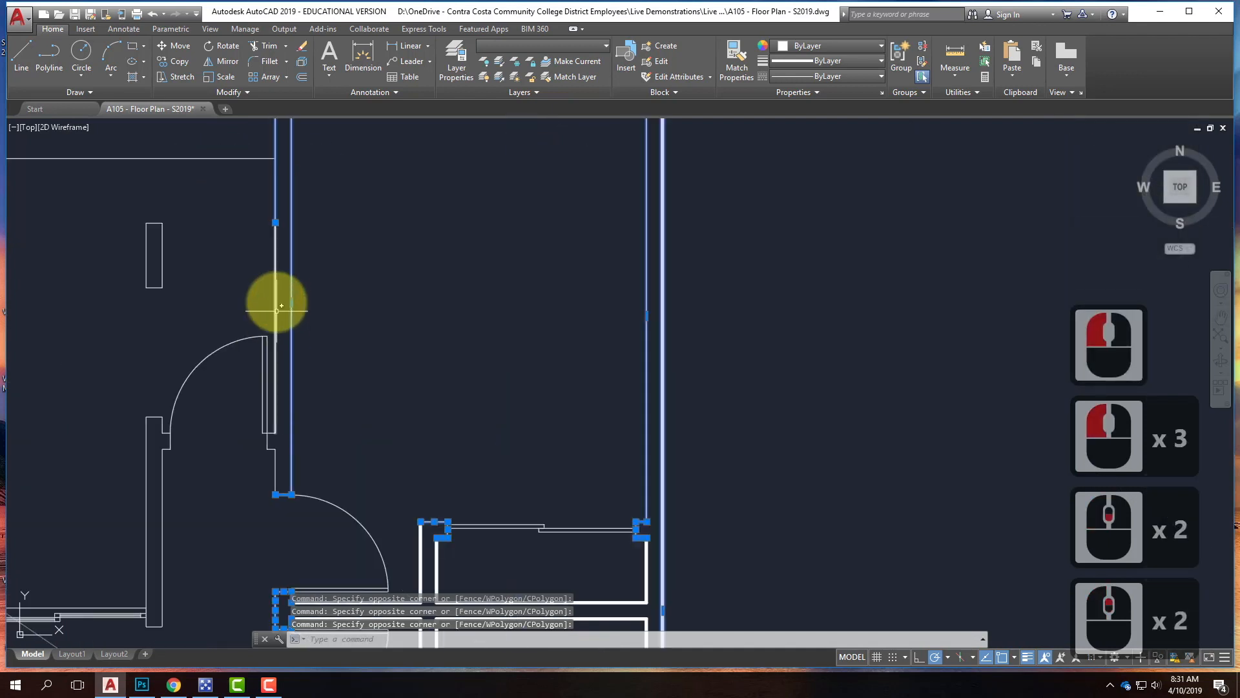
{"action": "left_click", "coordinate": [282, 292]}
{"action": "left_click", "coordinate": [188, 285]}
{"action": "left_click", "coordinate": [110, 193]}
{"action": "scroll", "coordinate": [175, 269], "scroll_direction": "down", "scroll_amount": 3}
Add the short wall left of the upper swing door, including its end cap and door return, to the selection.
{"action": "scroll", "coordinate": [297, 304], "scroll_direction": "up", "scroll_amount": 4}
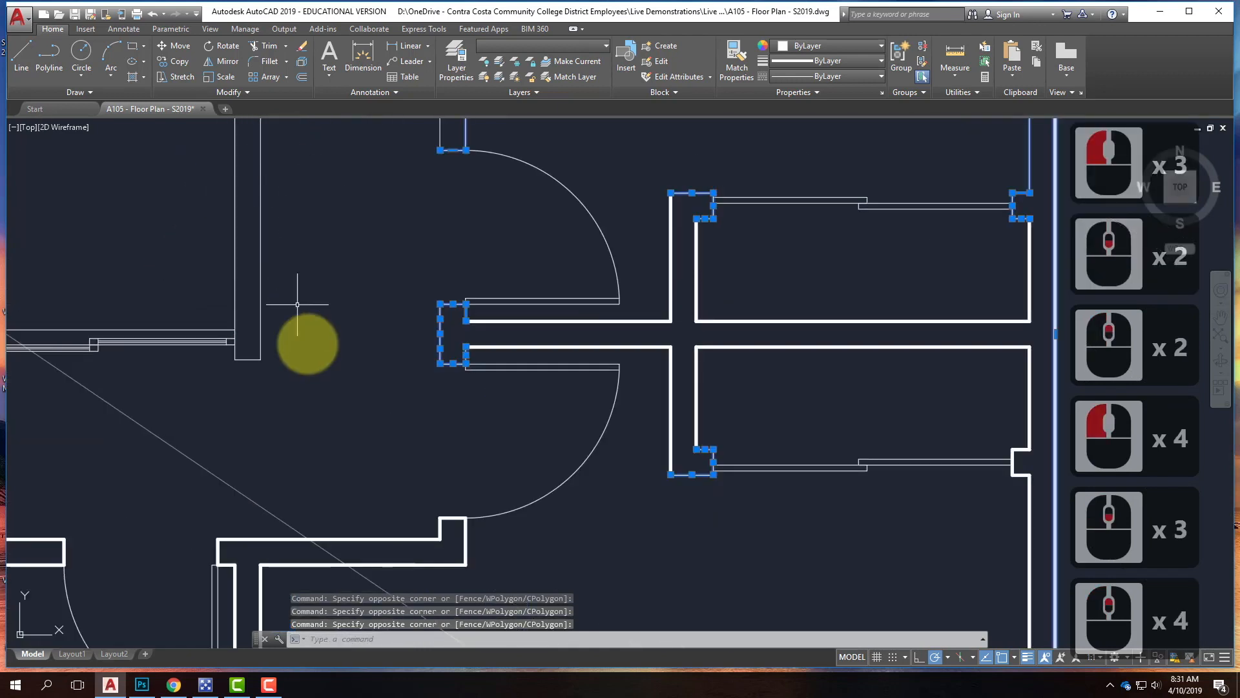
{"action": "left_click", "coordinate": [287, 389]}
{"action": "scroll", "coordinate": [235, 320], "scroll_direction": "down", "scroll_amount": 3}
{"action": "scroll", "coordinate": [277, 355], "scroll_direction": "up", "scroll_amount": 2}
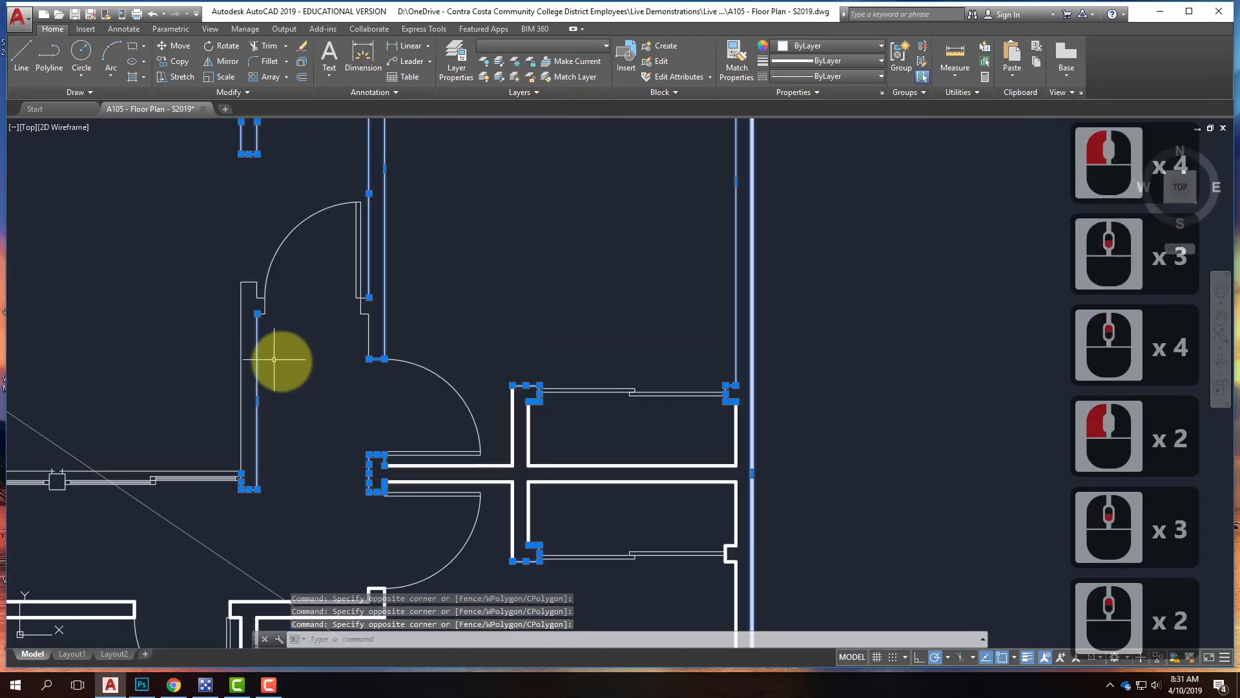
{"action": "left_click", "coordinate": [214, 339]}
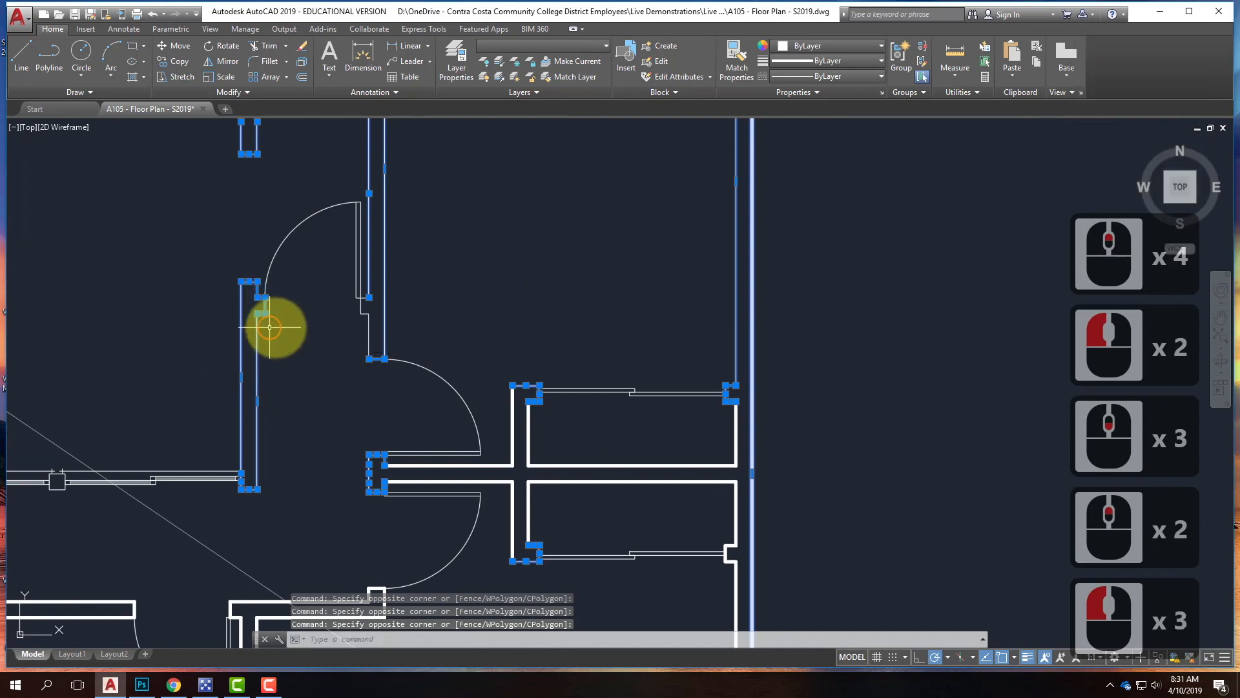
Add the right jamb return lines of the upper swing door to the selection.
{"action": "left_click", "coordinate": [338, 298]}
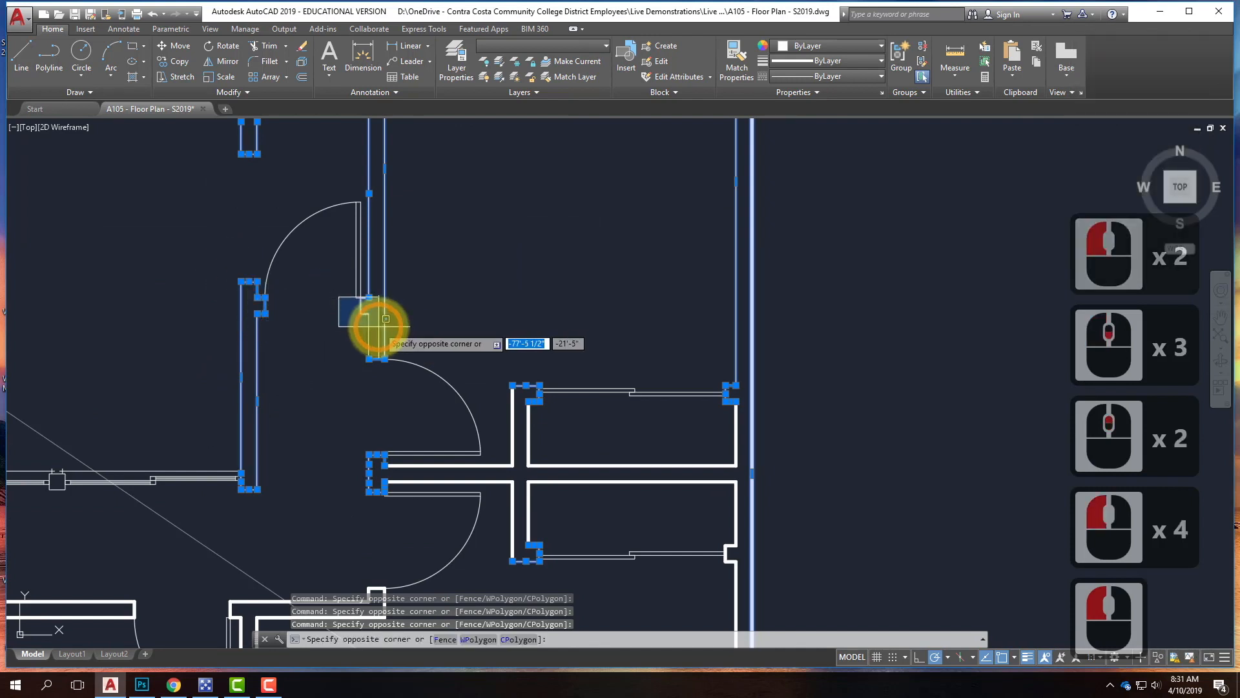
{"action": "left_click", "coordinate": [385, 318]}
{"action": "scroll", "coordinate": [365, 303], "scroll_direction": "up", "scroll_amount": 4}
{"action": "left_click", "coordinate": [347, 369]}
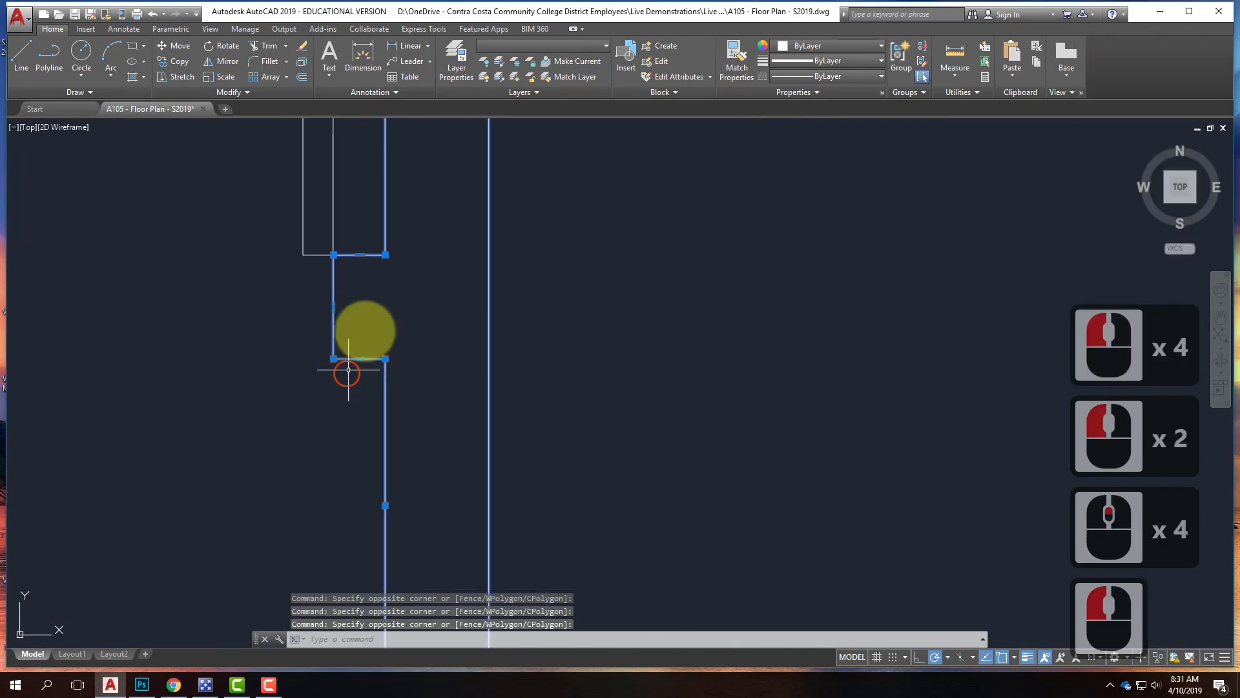
Add the lower section of the upper middle room's left wall and its short jamb line beside the sliding panels to the selection.
{"action": "scroll", "coordinate": [347, 370], "scroll_direction": "down", "scroll_amount": 8}
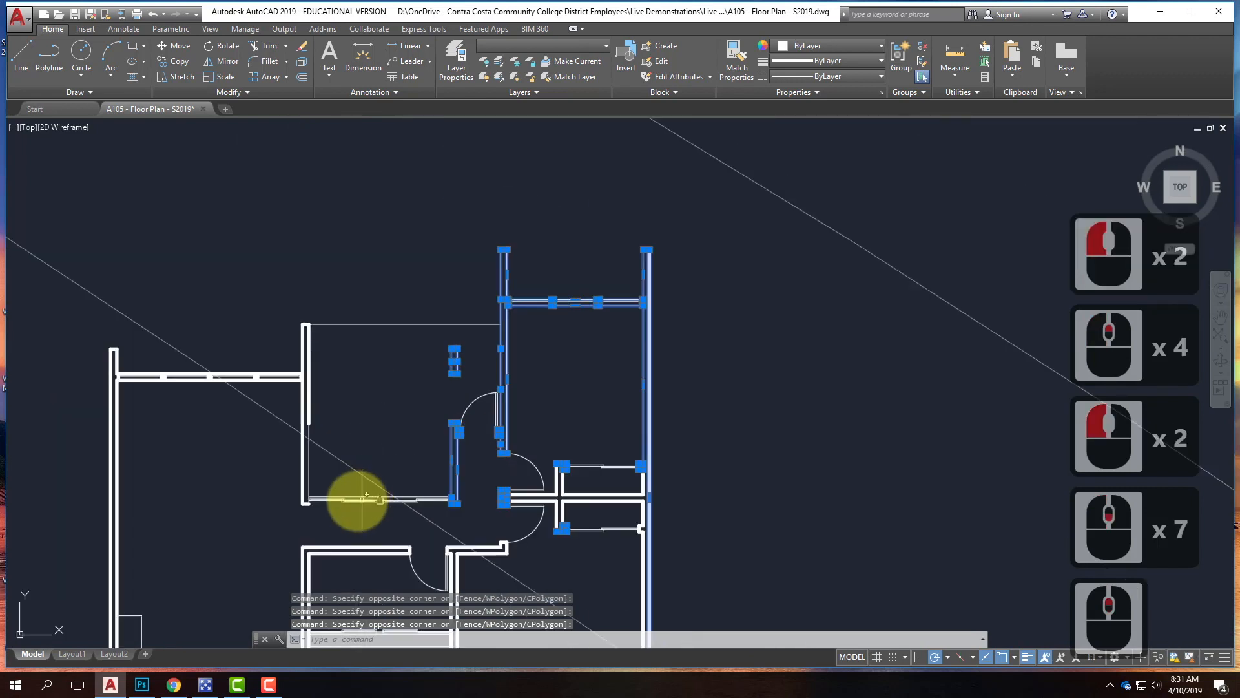
{"action": "scroll", "coordinate": [311, 496], "scroll_direction": "up", "scroll_amount": 3}
{"action": "left_click", "coordinate": [327, 472]}
{"action": "left_click", "coordinate": [294, 423]}
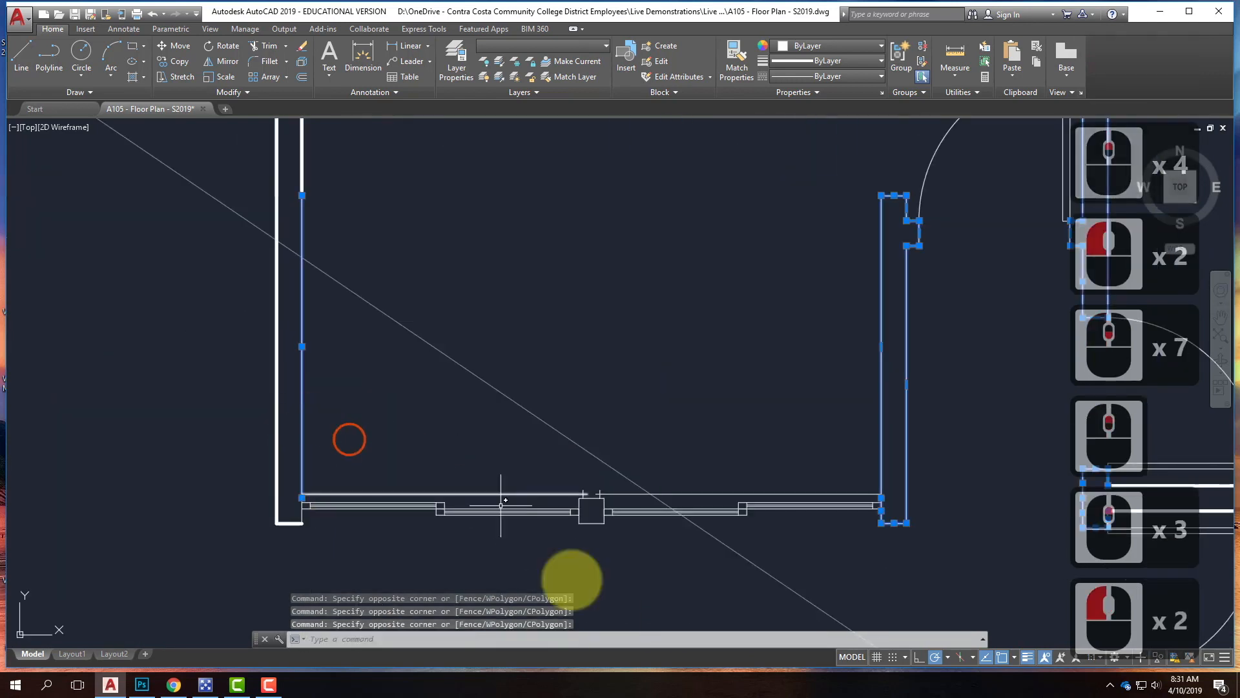
{"action": "scroll", "coordinate": [593, 525], "scroll_direction": "up", "scroll_amount": 1}
{"action": "left_click", "coordinate": [105, 507]}
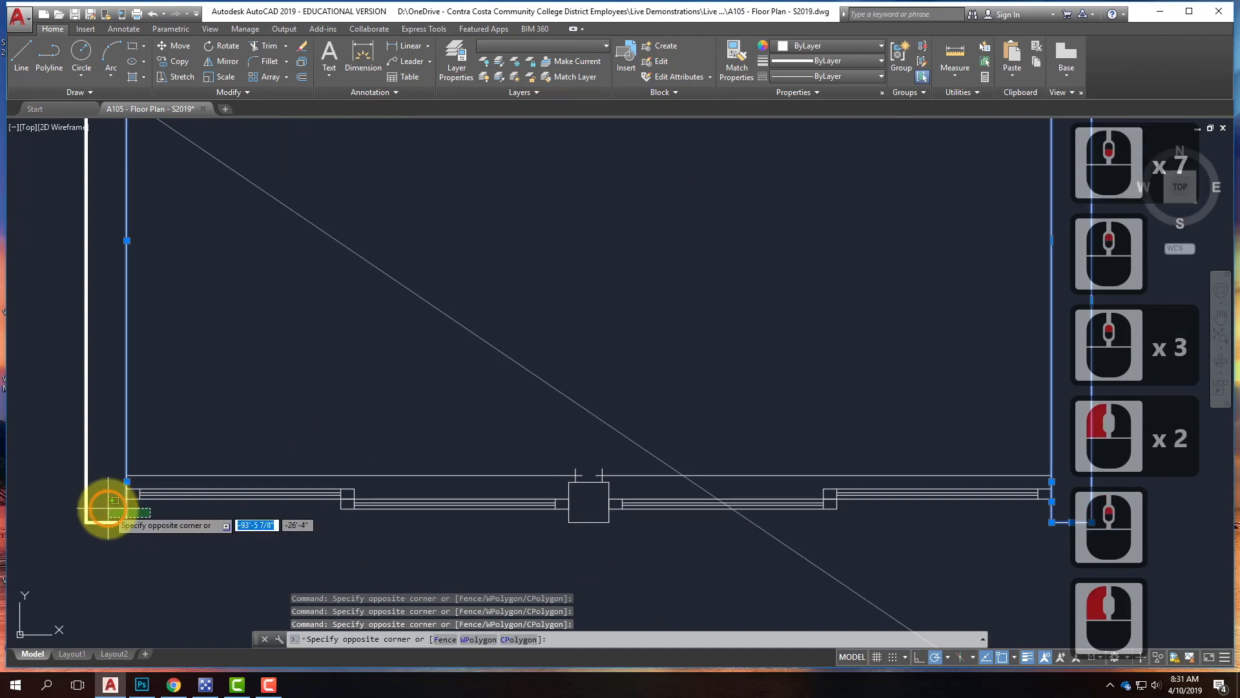
{"action": "left_click", "coordinate": [577, 507]}
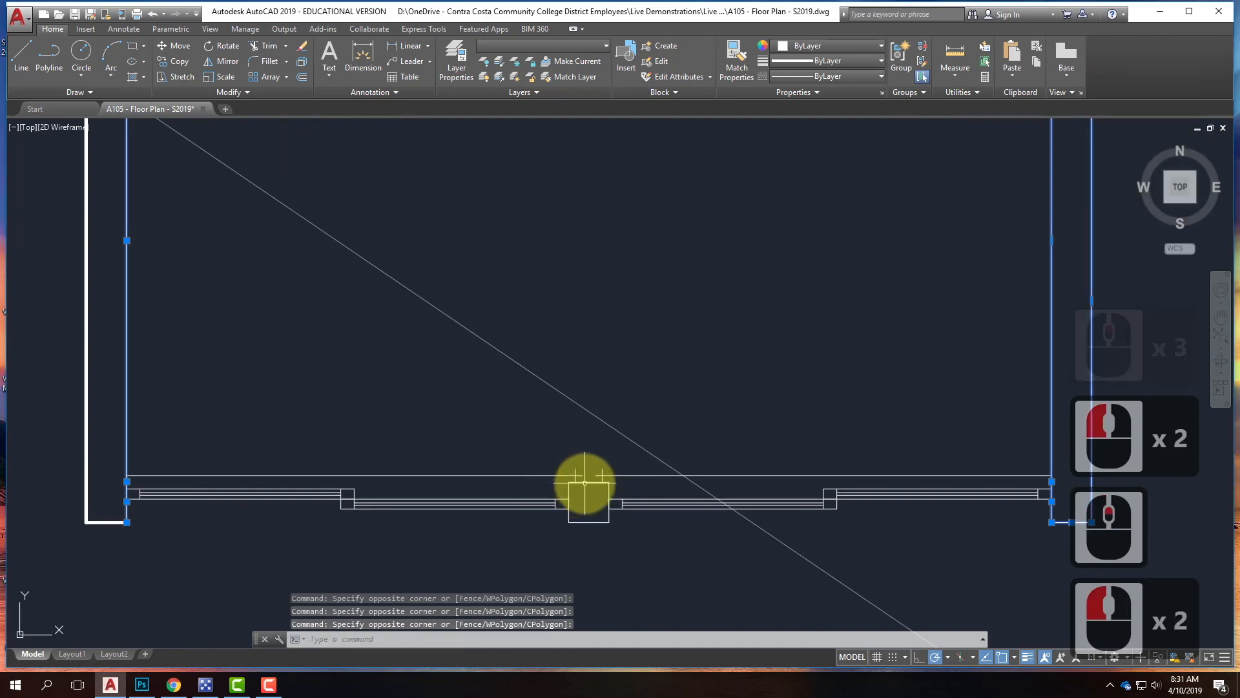
Add the lines of the square post between the upper middle room's sliding panels to the selection.
{"action": "left_click", "coordinate": [580, 529]}
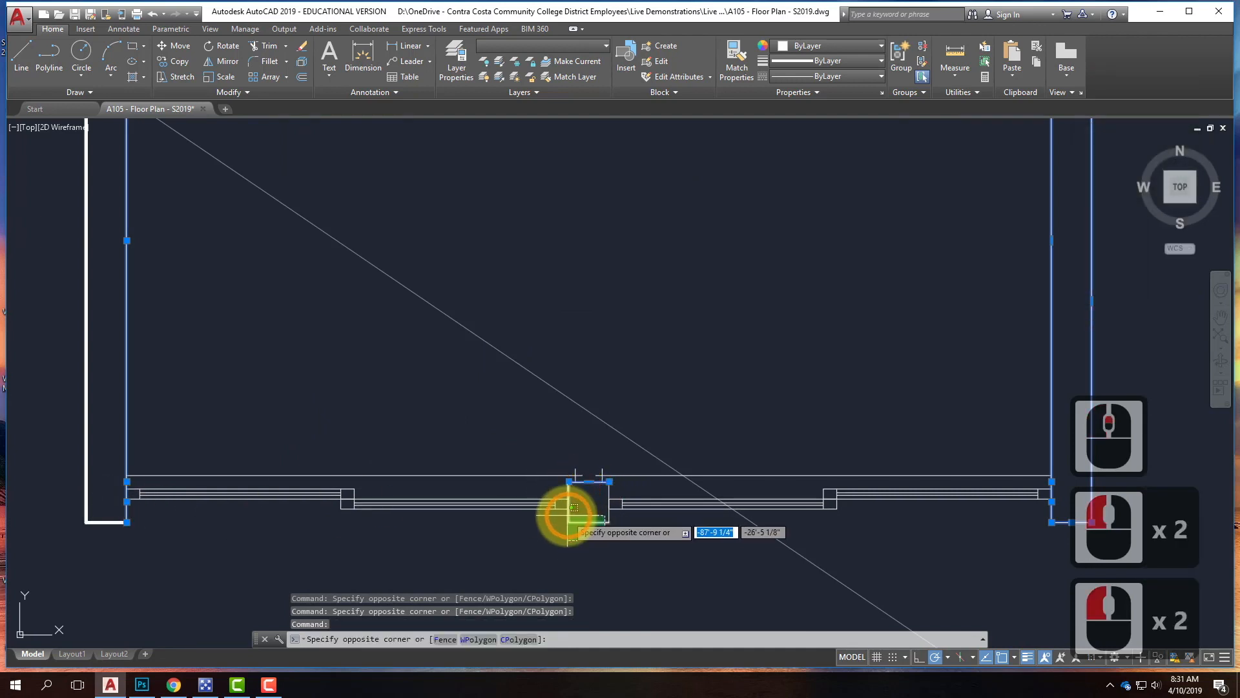
{"action": "left_click", "coordinate": [578, 518]}
{"action": "left_click", "coordinate": [612, 533]}
{"action": "left_click", "coordinate": [601, 518]}
{"action": "scroll", "coordinate": [547, 435], "scroll_direction": "down", "scroll_amount": 2}
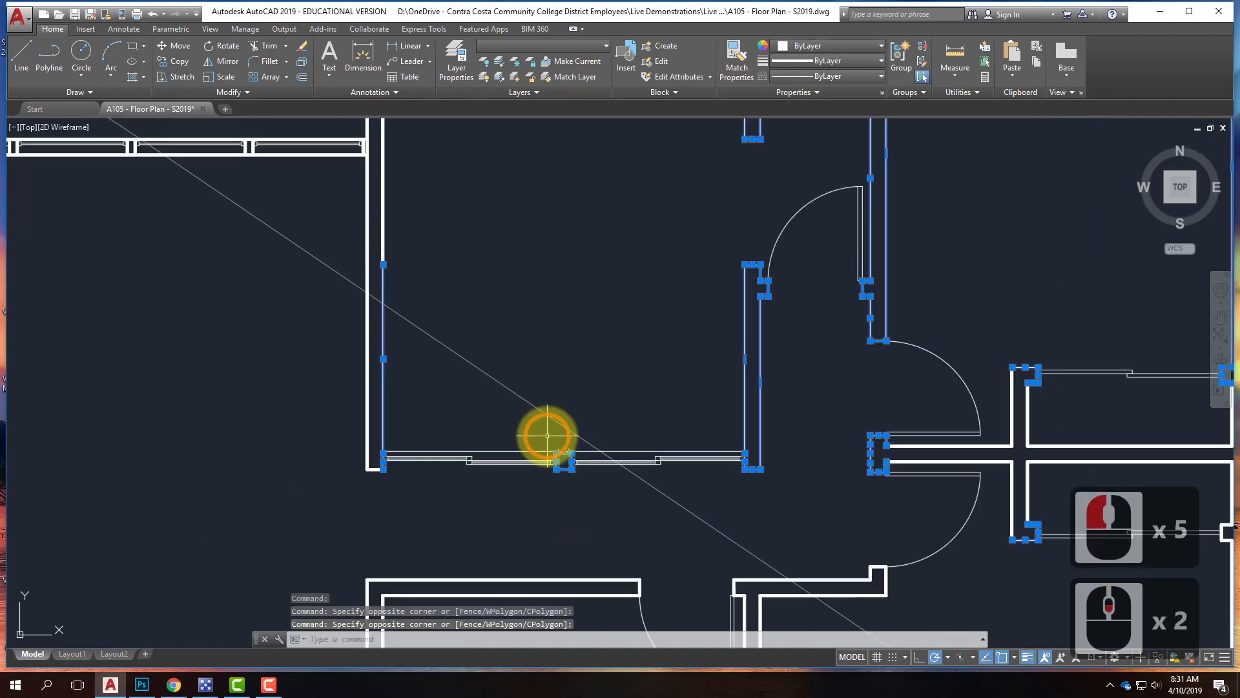
Assign the selected wall, jamb and post lines to the A-Wall layer and clear the selection.
{"action": "left_click", "coordinate": [536, 44]}
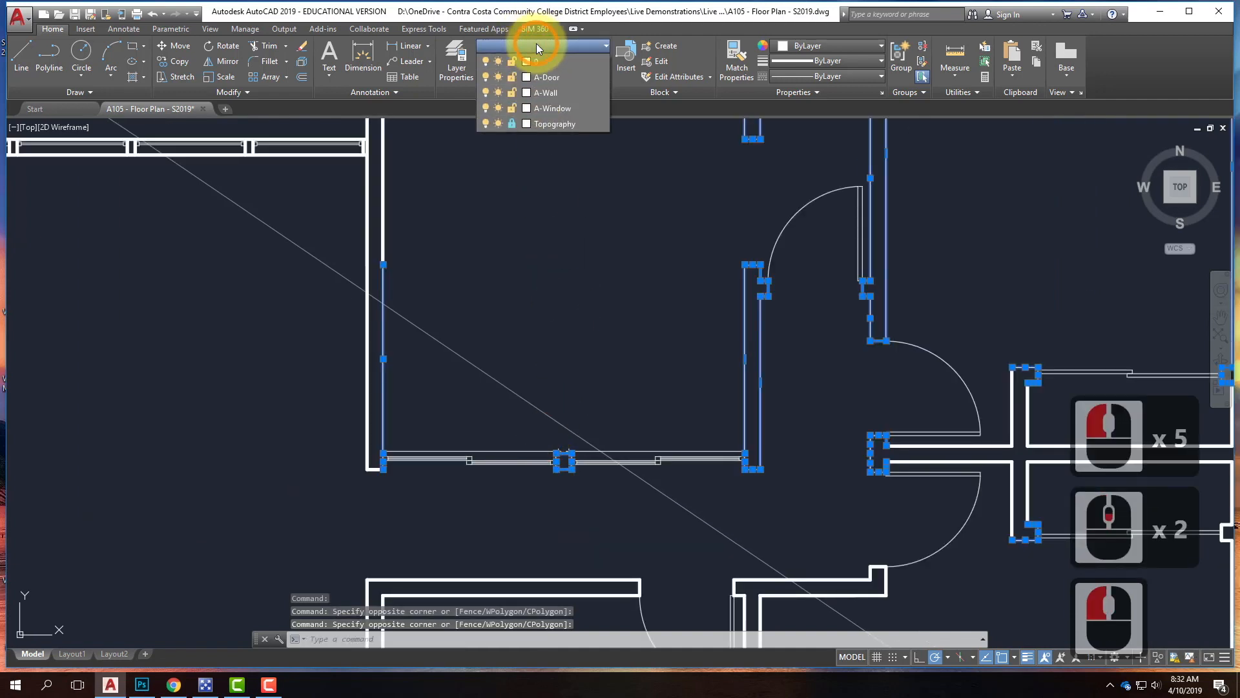
{"action": "left_click", "coordinate": [549, 90]}
{"action": "scroll", "coordinate": [388, 409], "scroll_direction": "down", "scroll_amount": 4}
{"action": "key", "text": "Escape"}
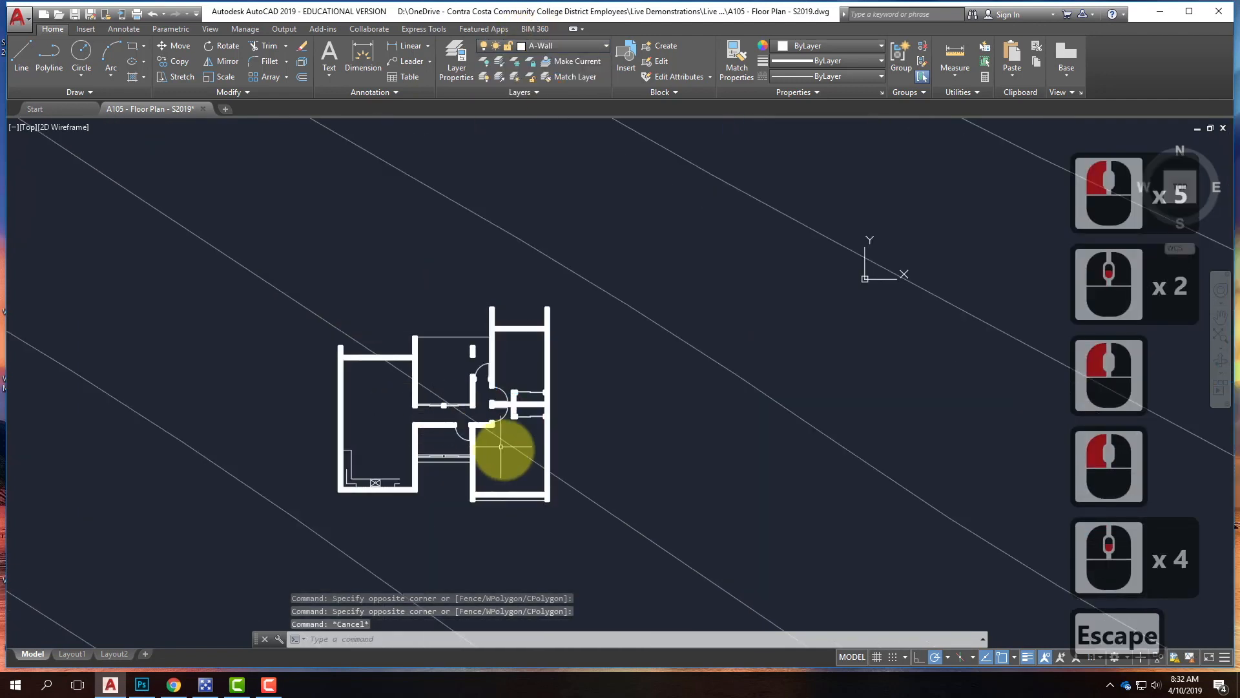
Examine the window frames and glass lines between the mullions in the lower-right room's window wall.
{"action": "scroll", "coordinate": [455, 503], "scroll_direction": "up", "scroll_amount": 2}
{"action": "scroll", "coordinate": [454, 504], "scroll_direction": "up", "scroll_amount": 2}
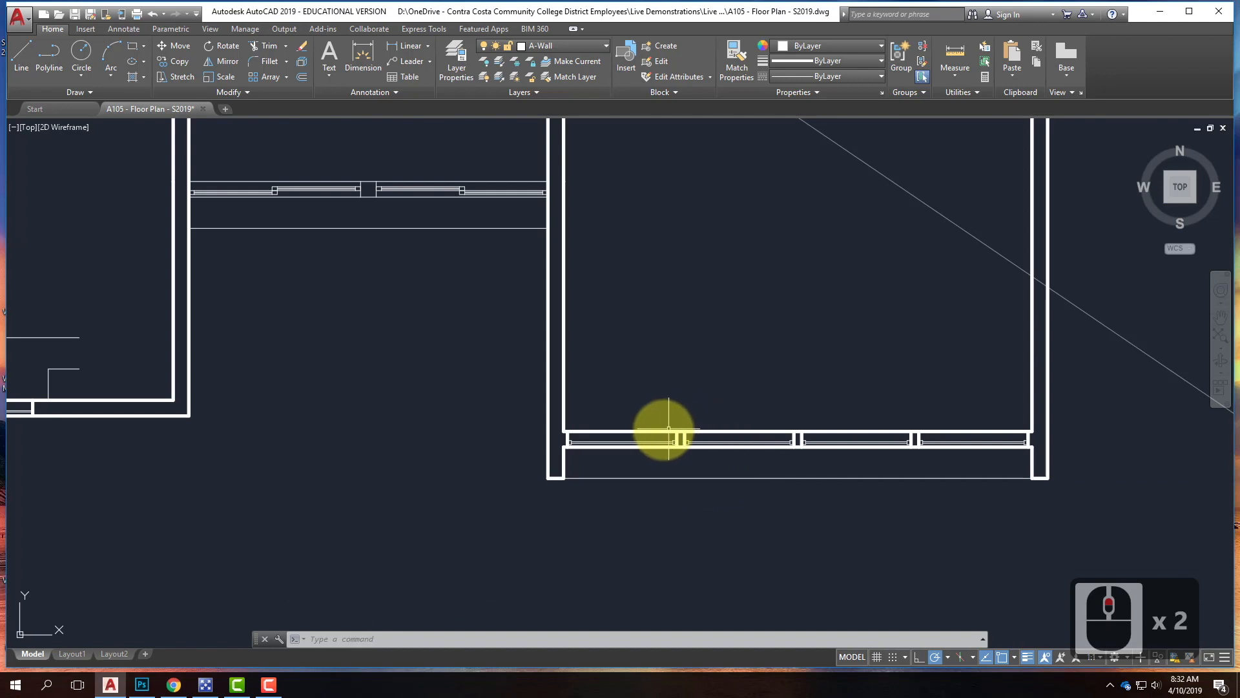
{"action": "scroll", "coordinate": [668, 429], "scroll_direction": "up", "scroll_amount": 4}
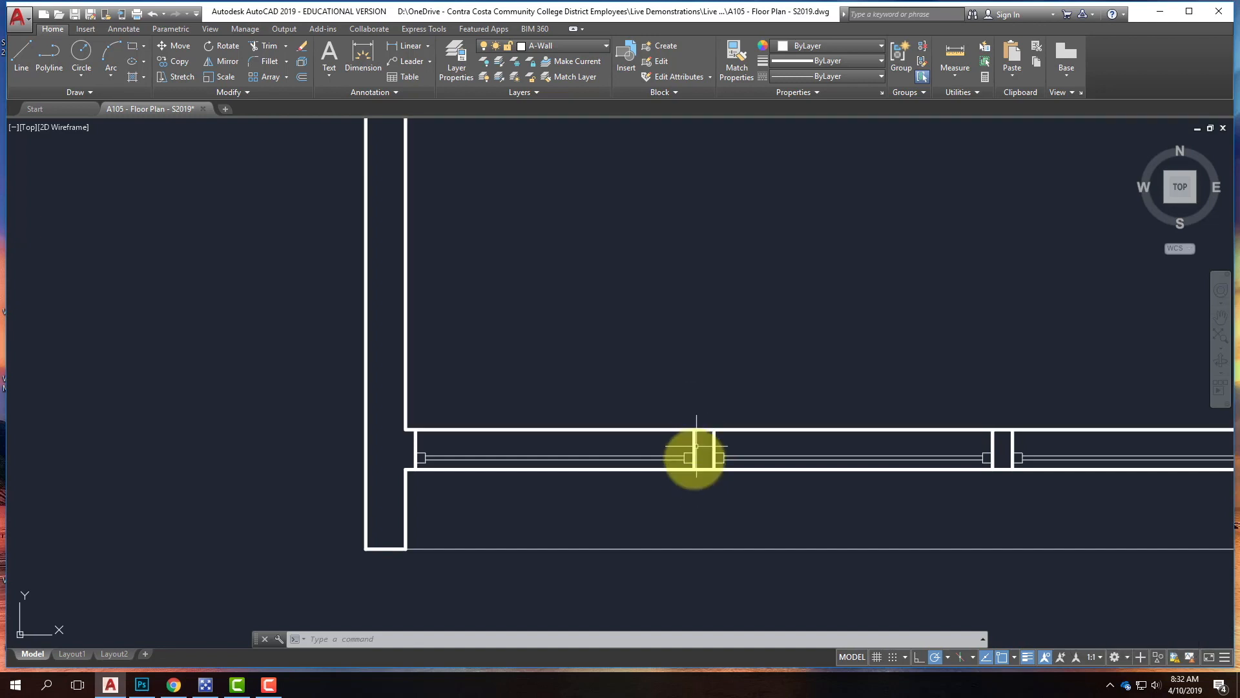
{"action": "mouse_move", "coordinate": [686, 458]}
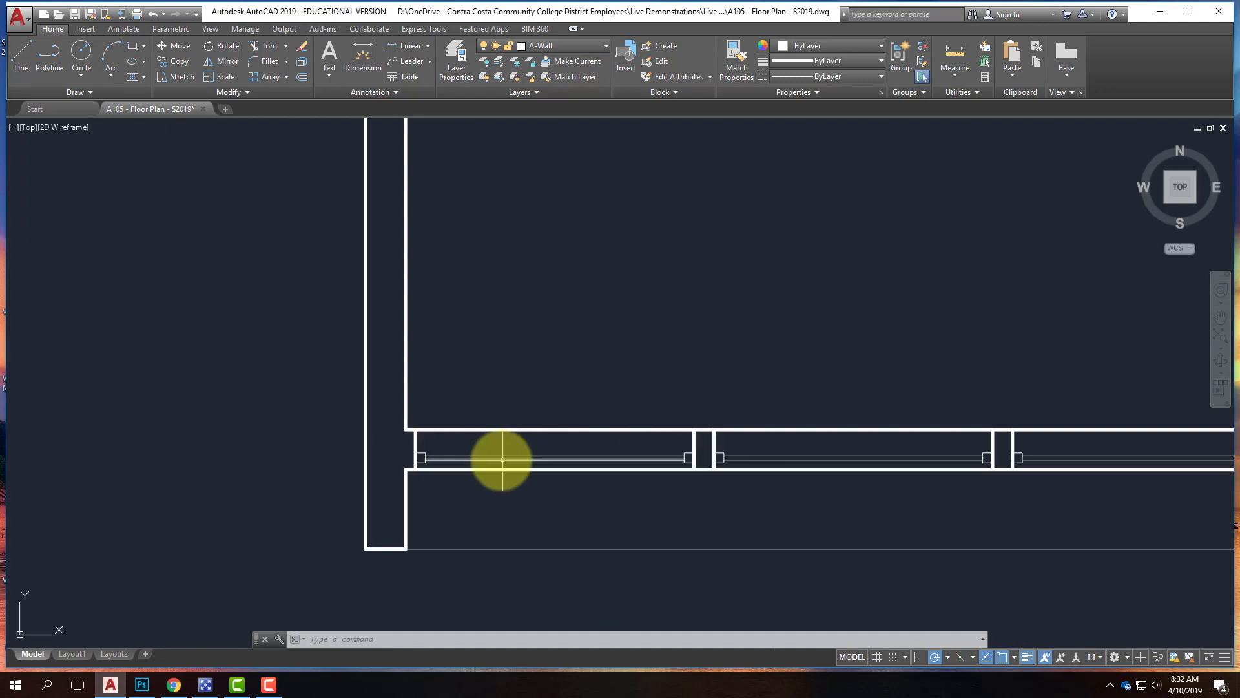
{"action": "mouse_move", "coordinate": [646, 456]}
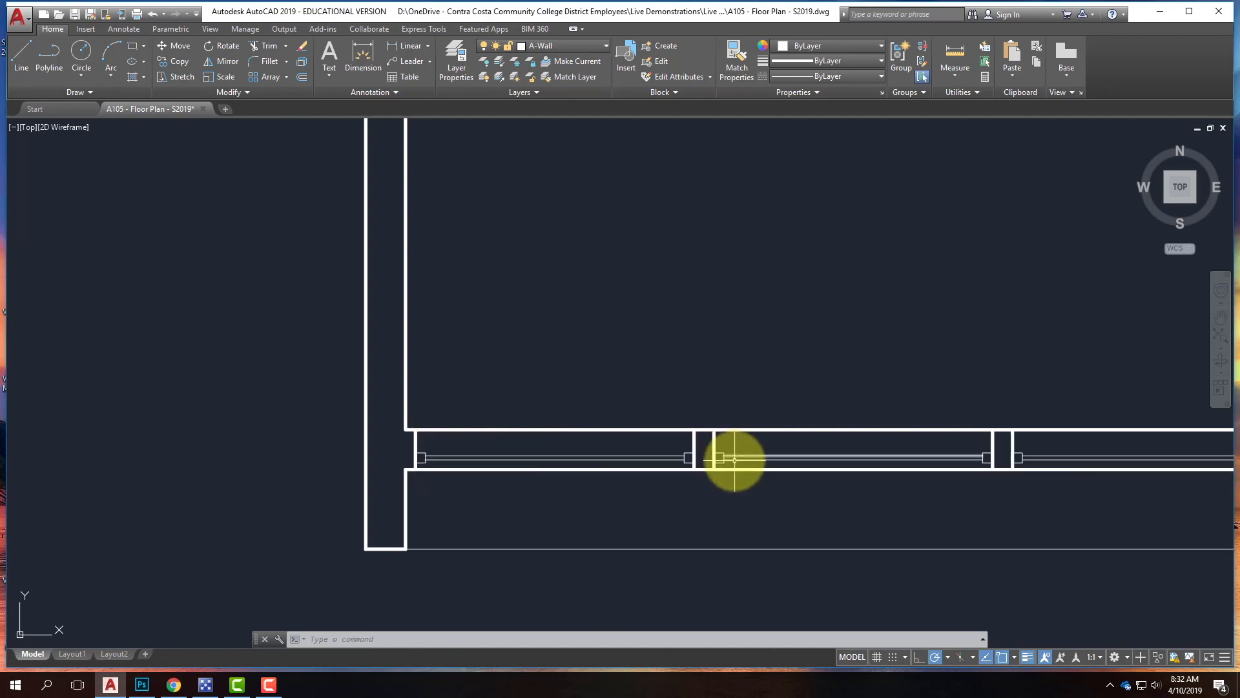
{"action": "scroll", "coordinate": [637, 483], "scroll_direction": "down", "scroll_amount": 5}
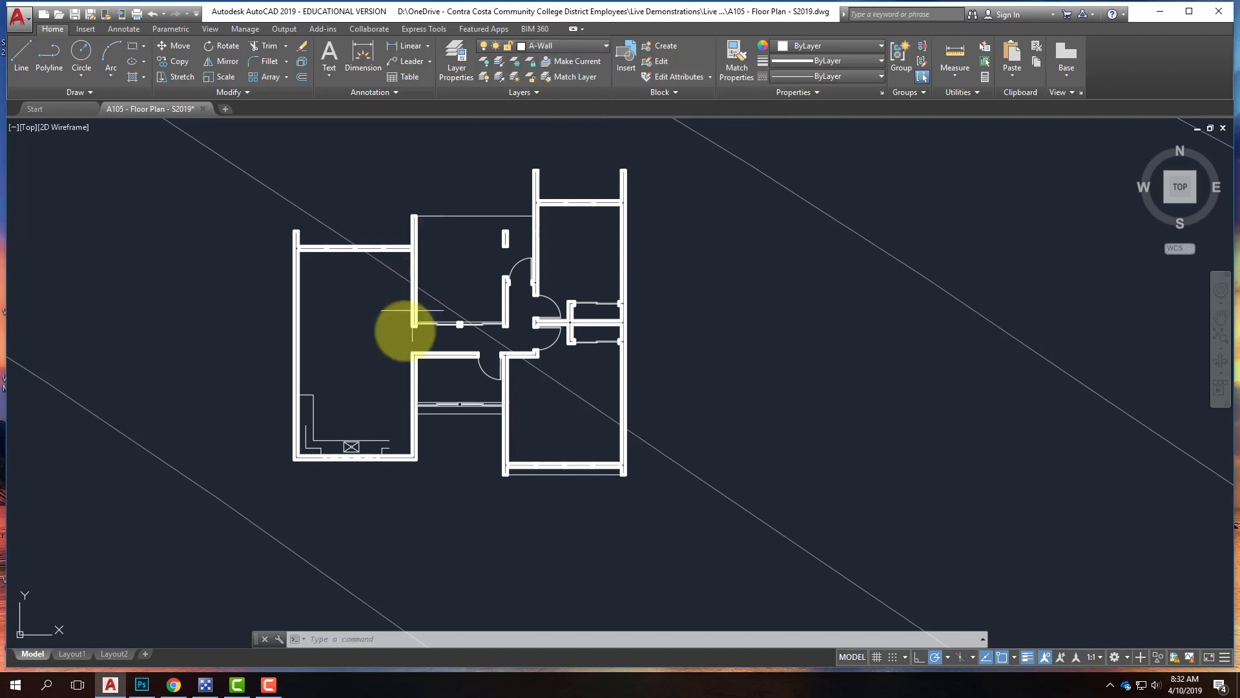
Turn off the current A-Wall layer, confirming that the current layer is switched off.
{"action": "left_click", "coordinate": [551, 44]}
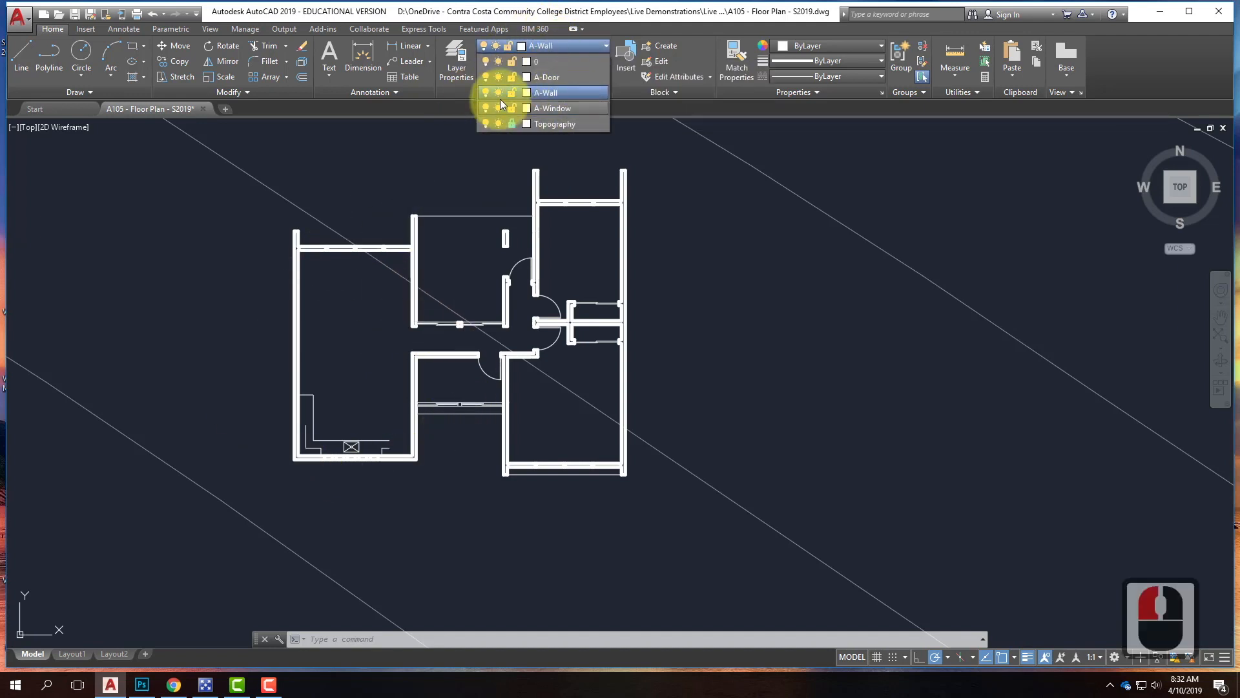
{"action": "left_click", "coordinate": [484, 92]}
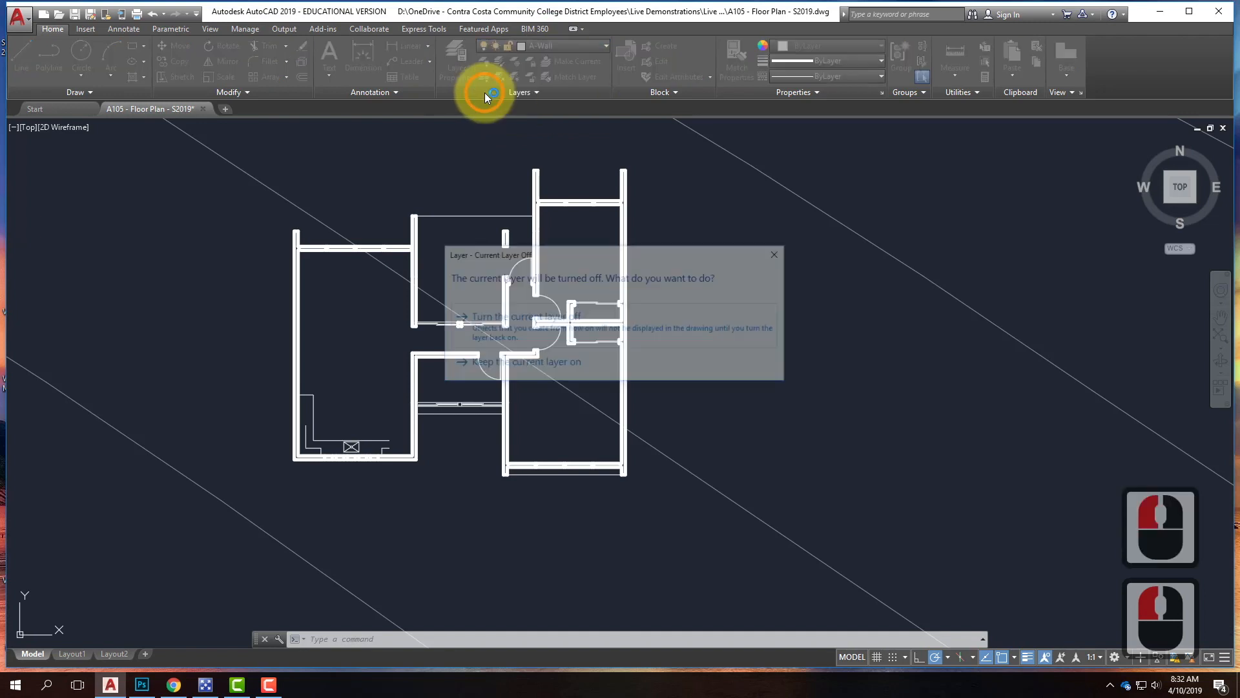
{"action": "left_click", "coordinate": [557, 328]}
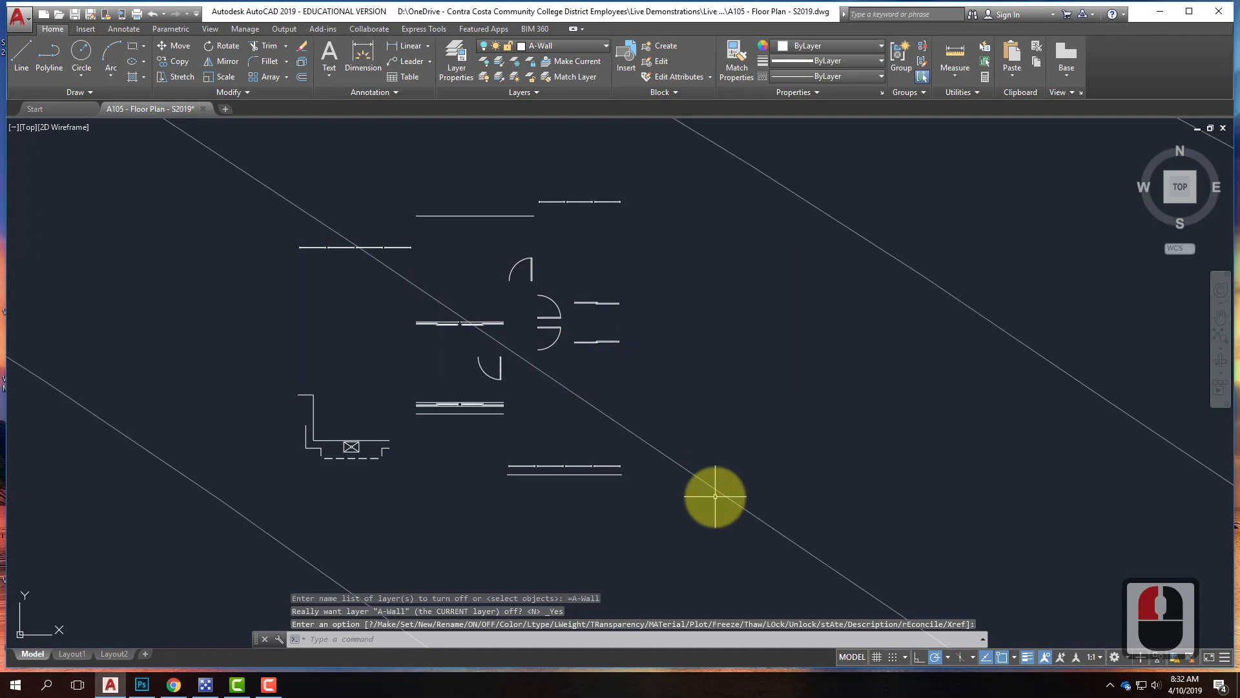
Select the four window units along the lower-right room's bottom wall, leaving out the long line below them.
{"action": "scroll", "coordinate": [616, 486], "scroll_direction": "up", "scroll_amount": 2}
{"action": "scroll", "coordinate": [296, 411], "scroll_direction": "up", "scroll_amount": 1}
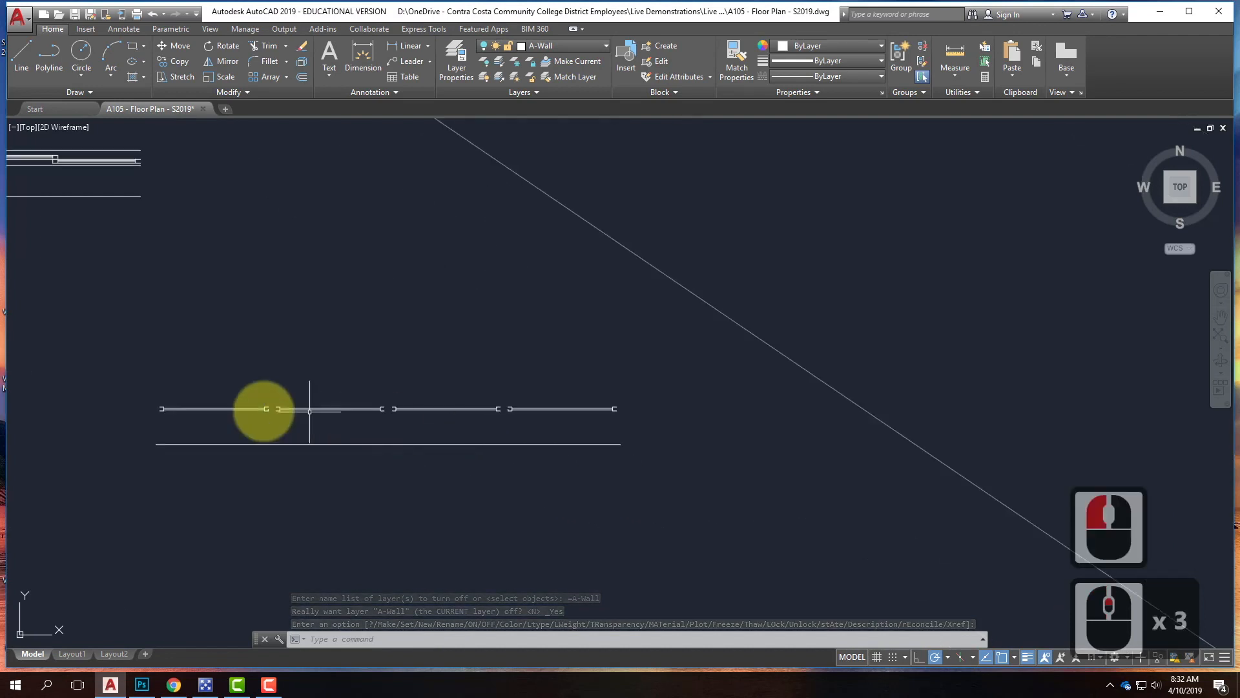
{"action": "left_click", "coordinate": [136, 392]}
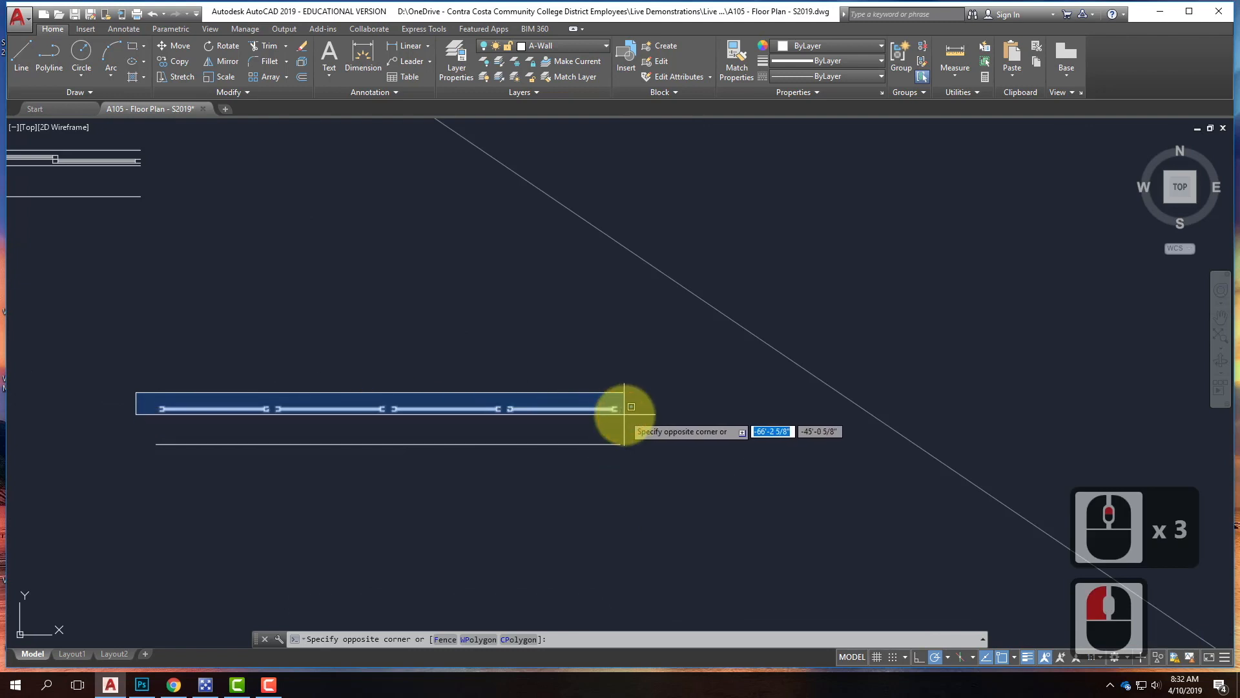
{"action": "left_click", "coordinate": [623, 415]}
Add the sliding panels on both sides of the lower middle opening's post to the selection, leaving out the surrounding long lines.
{"action": "scroll", "coordinate": [714, 494], "scroll_direction": "down", "scroll_amount": 2}
{"action": "scroll", "coordinate": [368, 363], "scroll_direction": "up", "scroll_amount": 3}
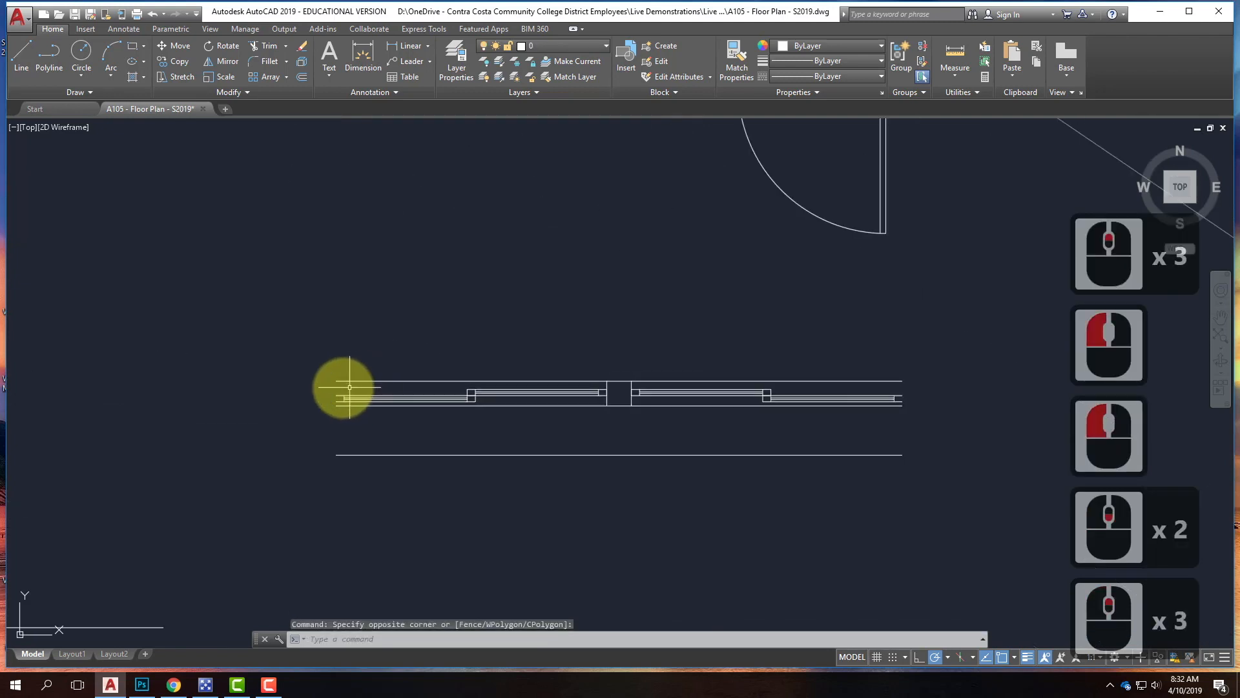
{"action": "left_click", "coordinate": [331, 395]}
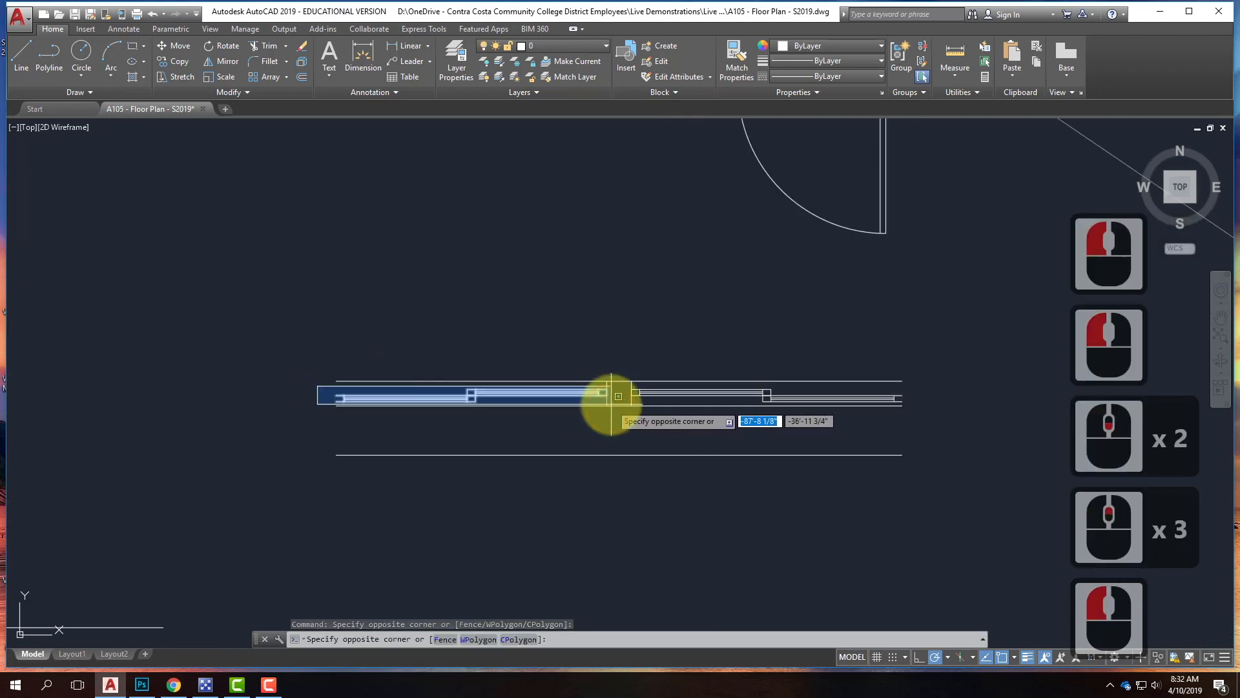
{"action": "left_click", "coordinate": [633, 395]}
{"action": "left_click", "coordinate": [618, 386]}
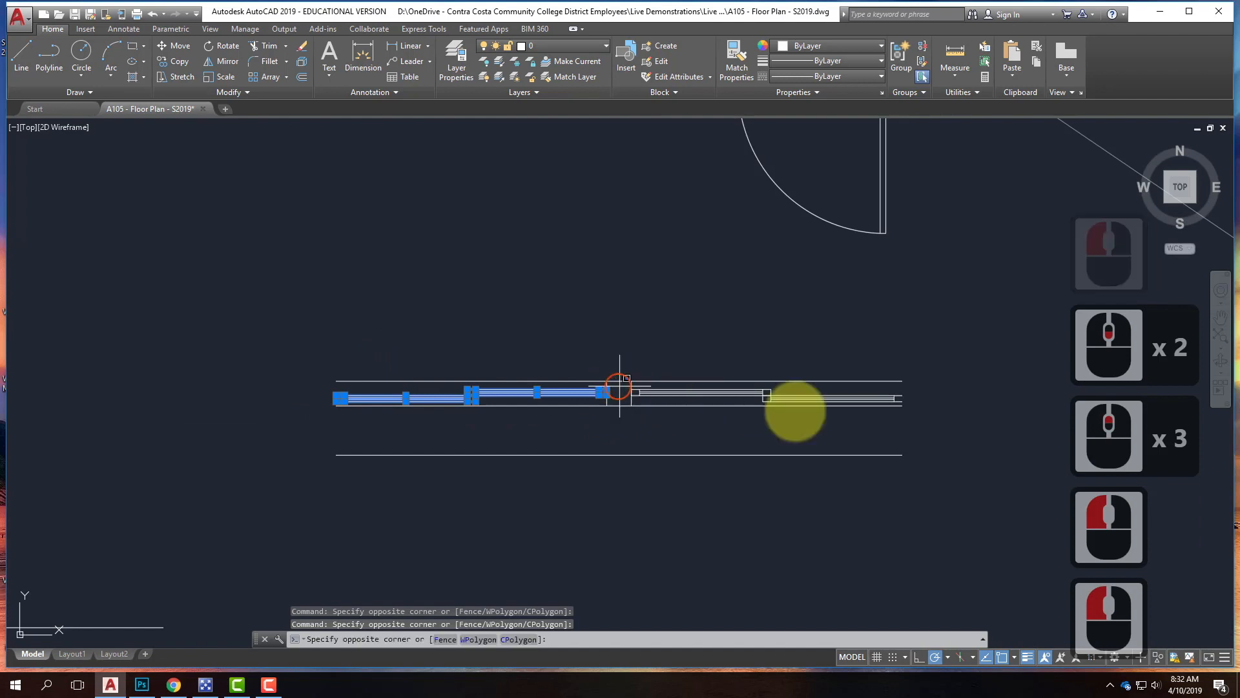
{"action": "left_click", "coordinate": [966, 400]}
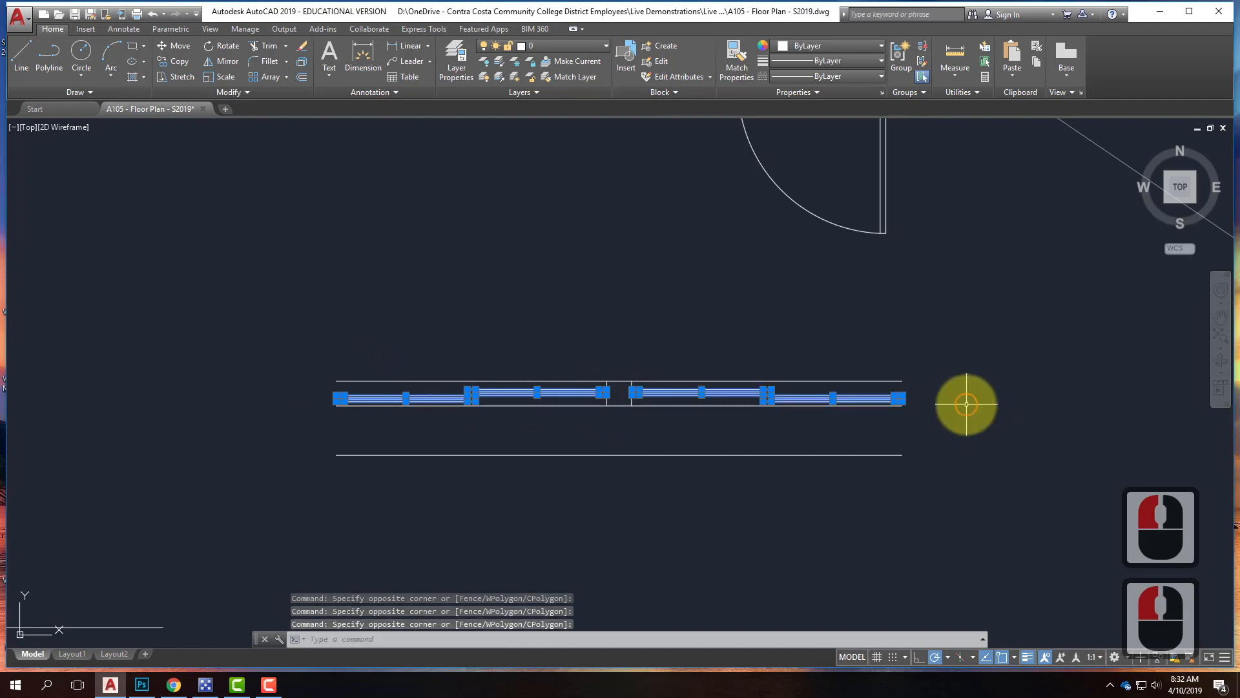
Add the window rows at the top of the upper-left and upper-right rooms to the selection.
{"action": "scroll", "coordinate": [691, 498], "scroll_direction": "down", "scroll_amount": 4}
{"action": "left_click", "coordinate": [515, 312]}
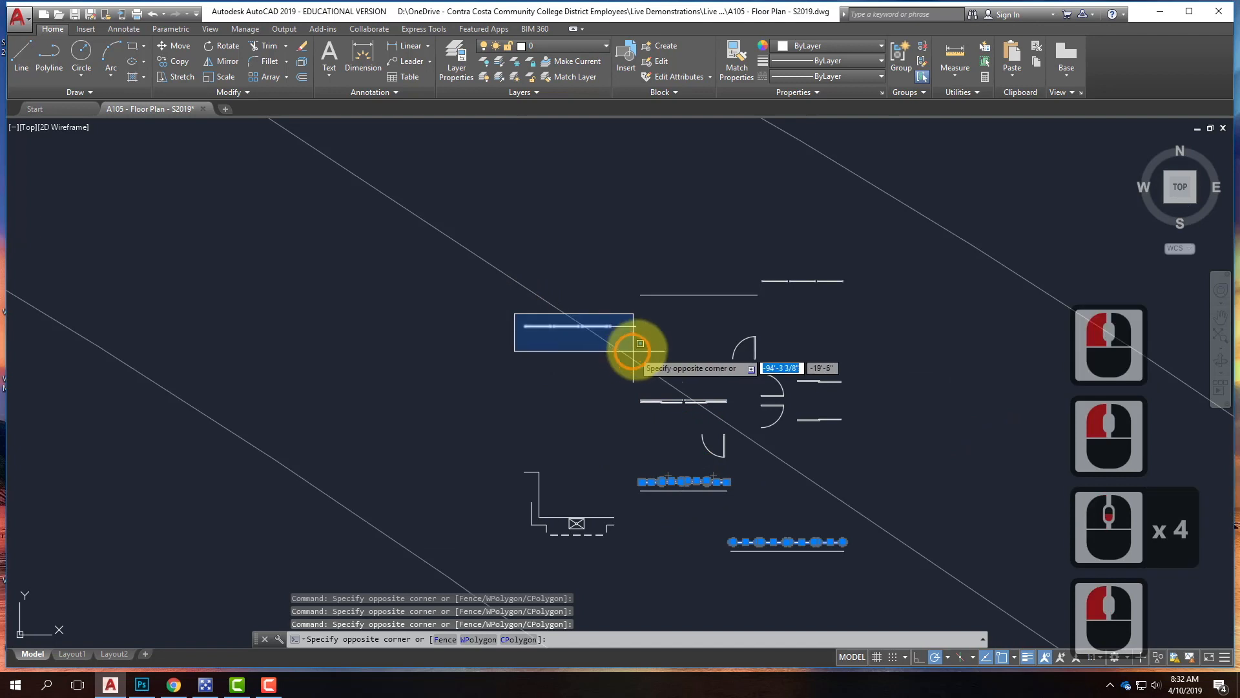
{"action": "left_click", "coordinate": [656, 341]}
{"action": "left_click", "coordinate": [757, 270]}
{"action": "left_click", "coordinate": [864, 285]}
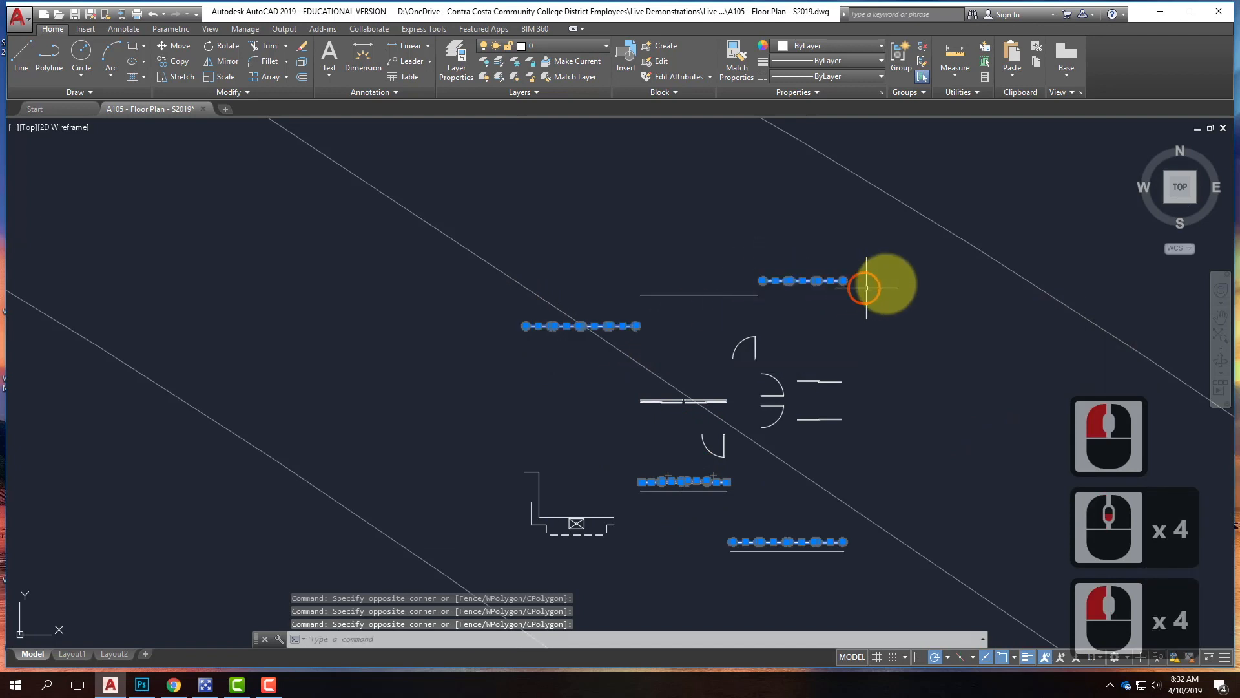
Add the row of five short window segments below the kitchen counter's crossed rectangle to the selection.
{"action": "scroll", "coordinate": [582, 544], "scroll_direction": "up", "scroll_amount": 4}
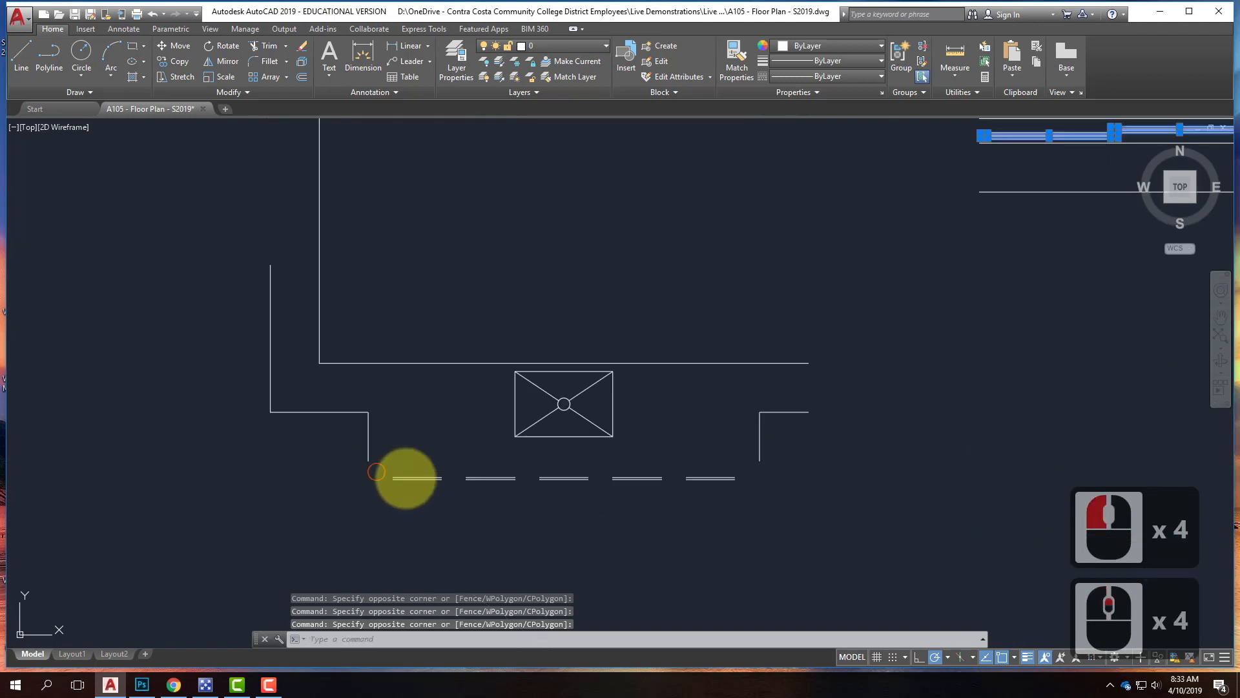
{"action": "left_click", "coordinate": [375, 475]}
{"action": "left_click", "coordinate": [762, 504]}
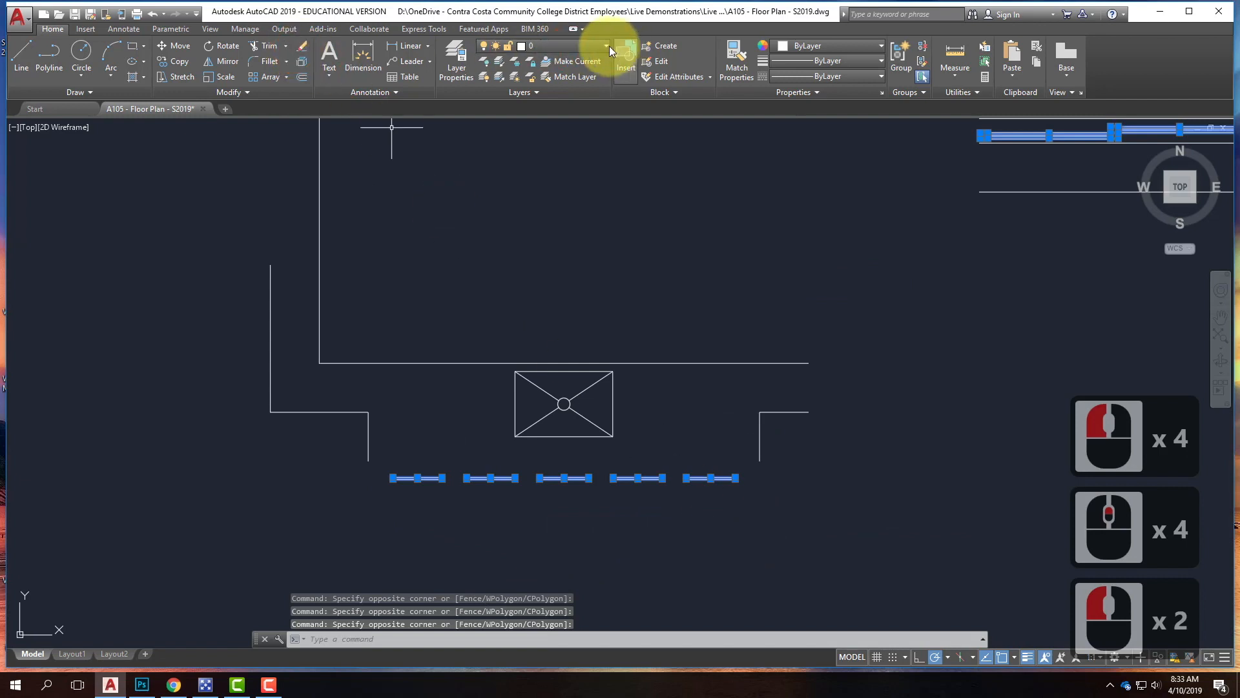
Assign the selected window linework to the A-Window layer and turn that layer off.
{"action": "left_click", "coordinate": [592, 45]}
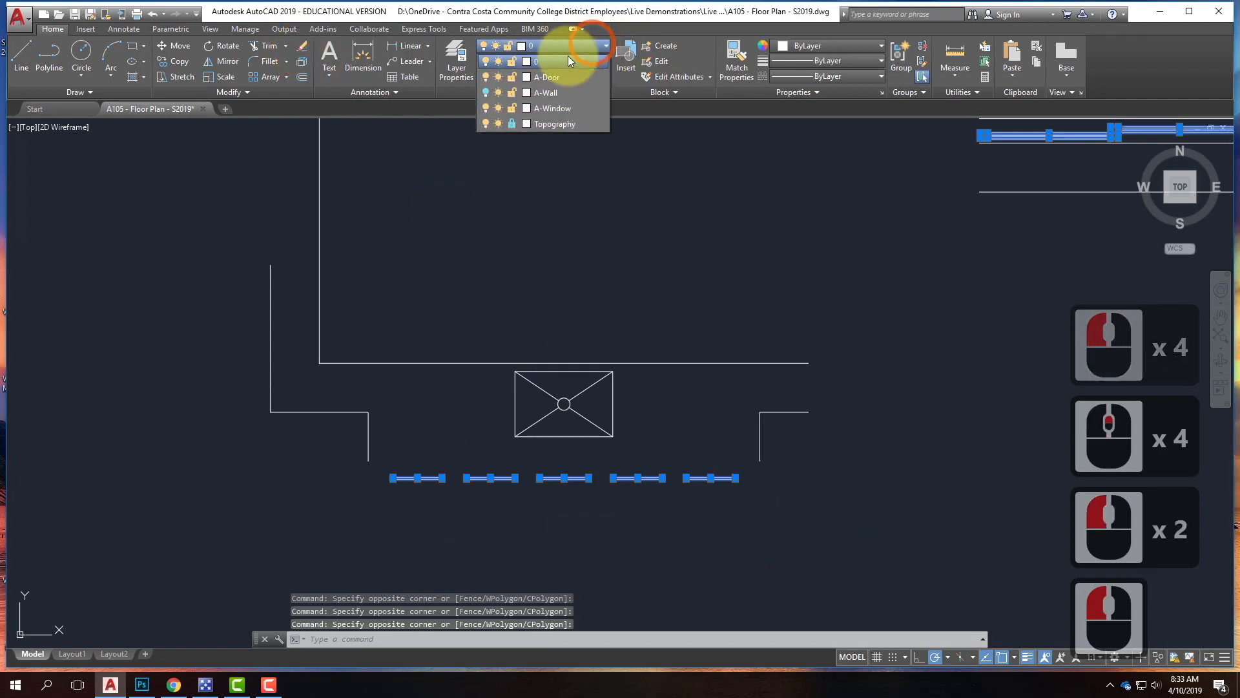
{"action": "left_click", "coordinate": [563, 109]}
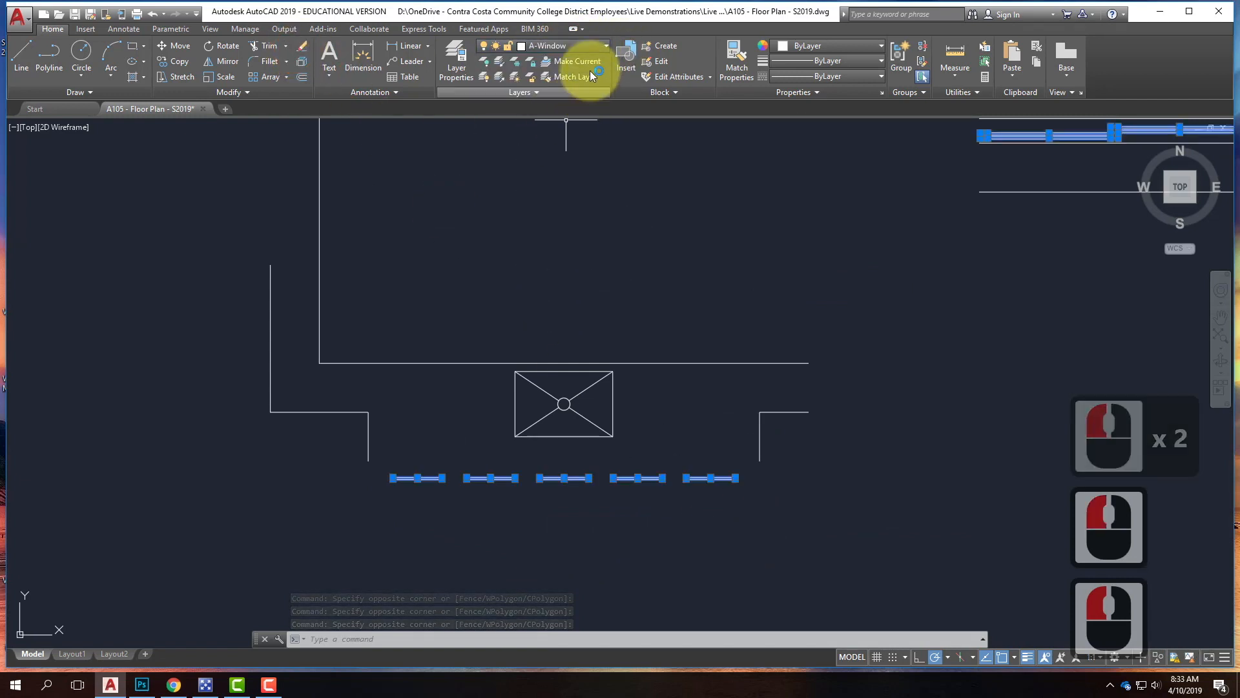
{"action": "left_click", "coordinate": [574, 44]}
{"action": "left_click", "coordinate": [485, 107]}
Select the upper swing door and the two facing swing doors just below it, including their arcs.
{"action": "scroll", "coordinate": [397, 377], "scroll_direction": "down", "scroll_amount": 4}
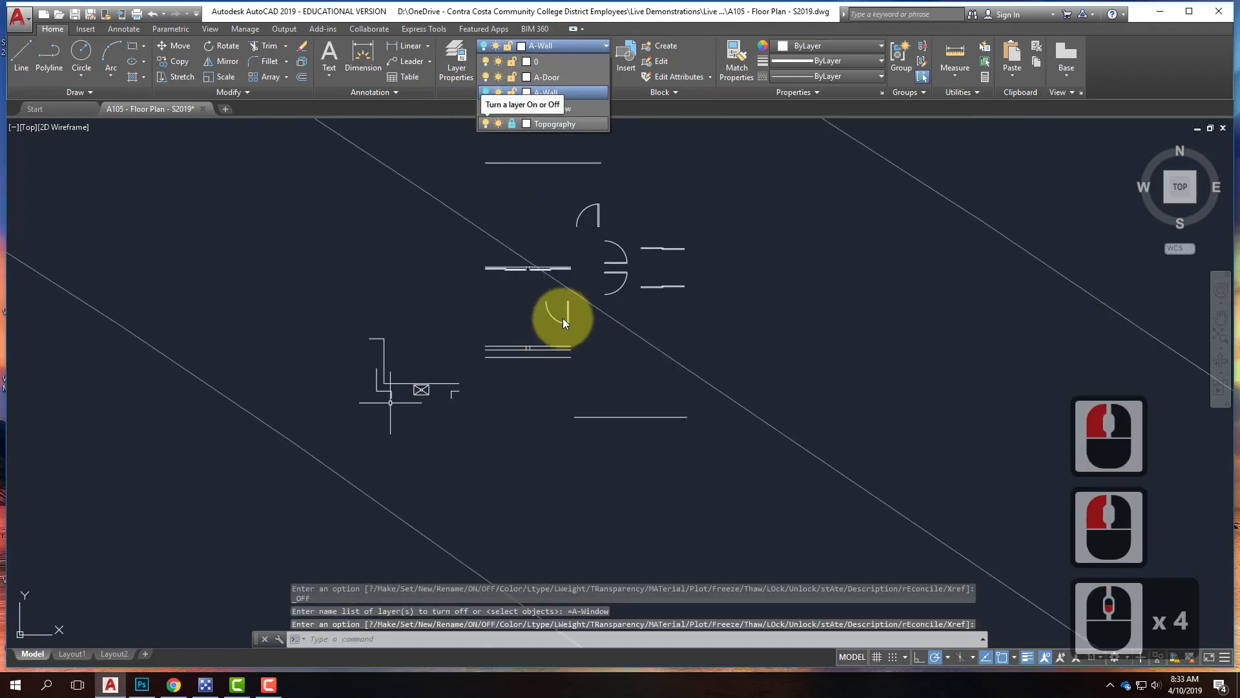
{"action": "scroll", "coordinate": [562, 318], "scroll_direction": "up", "scroll_amount": 2}
{"action": "scroll", "coordinate": [450, 354], "scroll_direction": "up", "scroll_amount": 2}
{"action": "scroll", "coordinate": [471, 326], "scroll_direction": "up", "scroll_amount": 3}
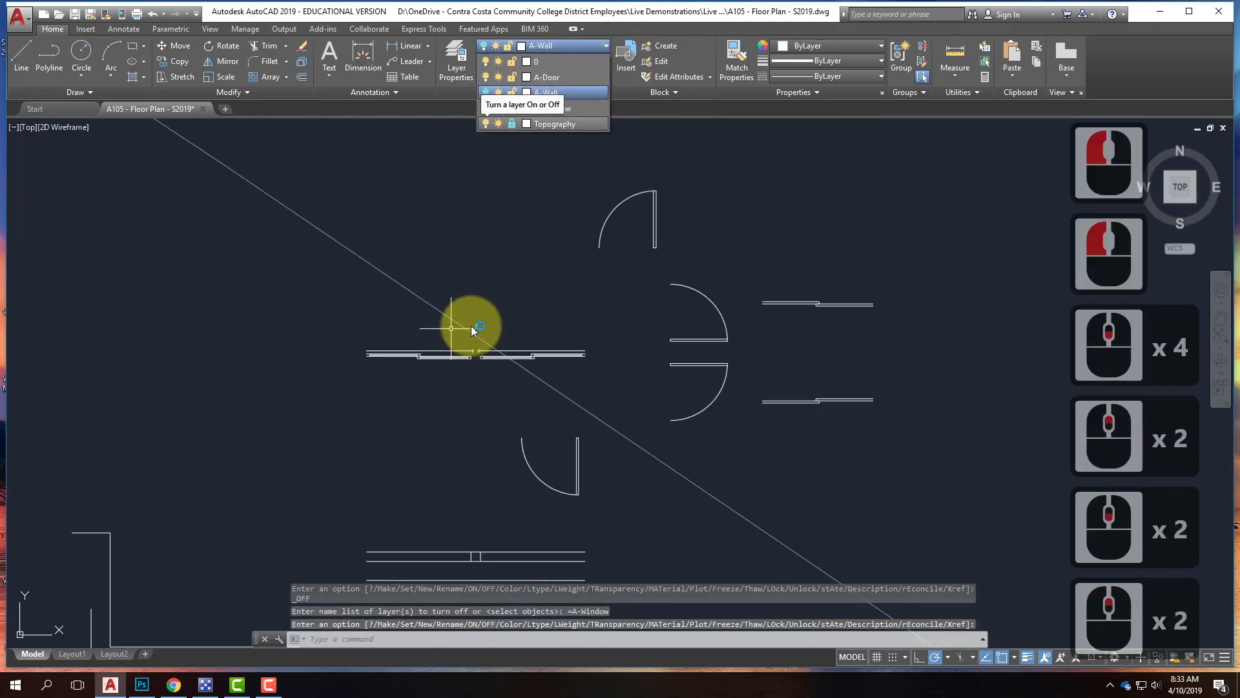
{"action": "left_click", "coordinate": [617, 250]}
{"action": "scroll", "coordinate": [523, 305], "scroll_direction": "down", "scroll_amount": 2}
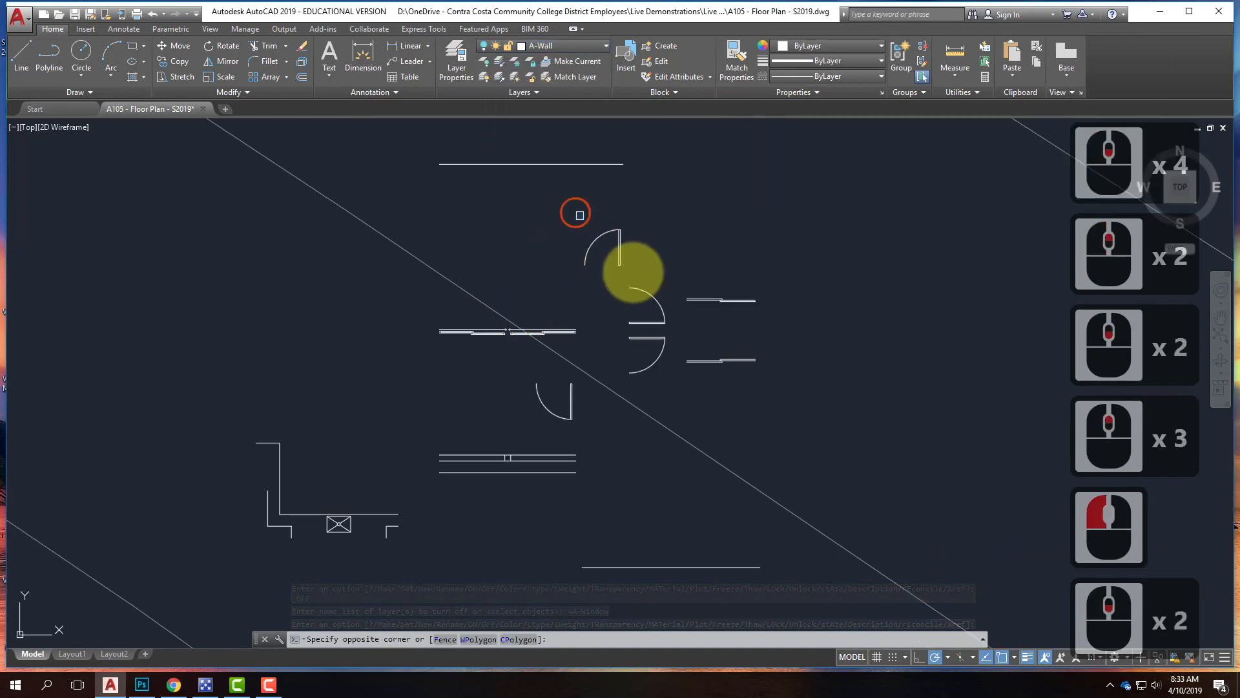
{"action": "left_click", "coordinate": [633, 279]}
{"action": "left_click", "coordinate": [621, 277]}
{"action": "left_click", "coordinate": [668, 387]}
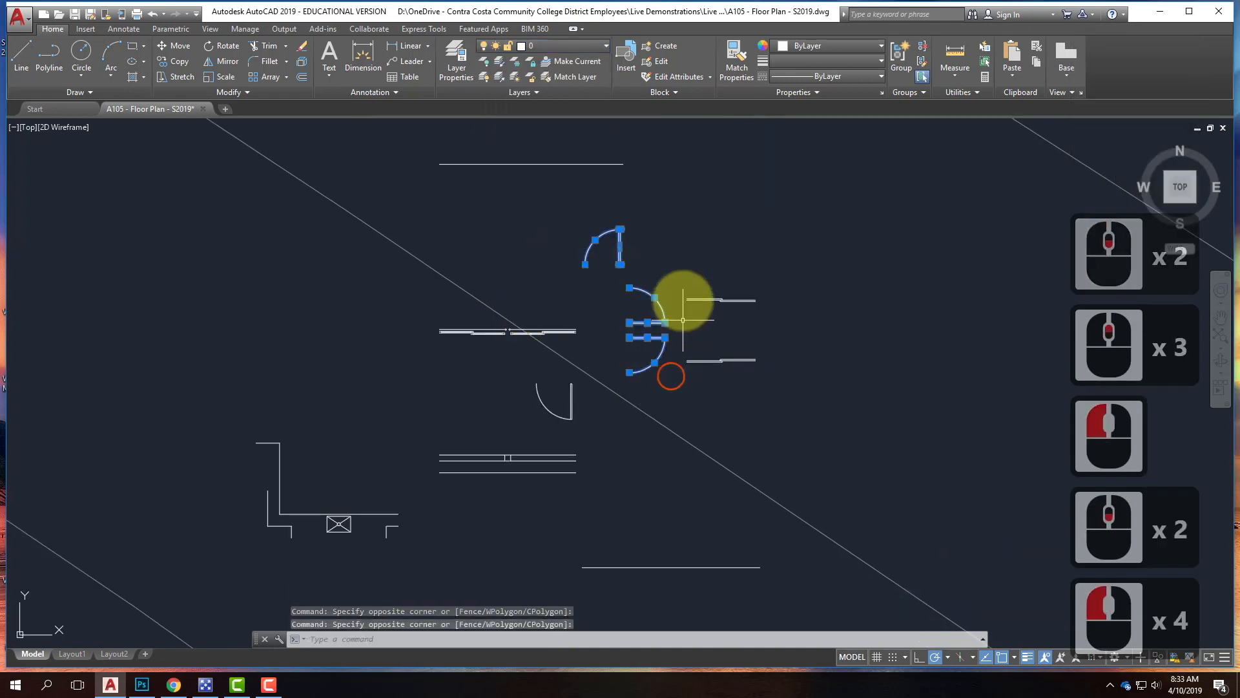
Add both pairs of sliding closet panels beside the facing doors and the lower swing door to the selection.
{"action": "left_click", "coordinate": [684, 280]}
{"action": "left_click", "coordinate": [792, 346]}
{"action": "left_click", "coordinate": [675, 344]}
{"action": "left_click", "coordinate": [811, 397]}
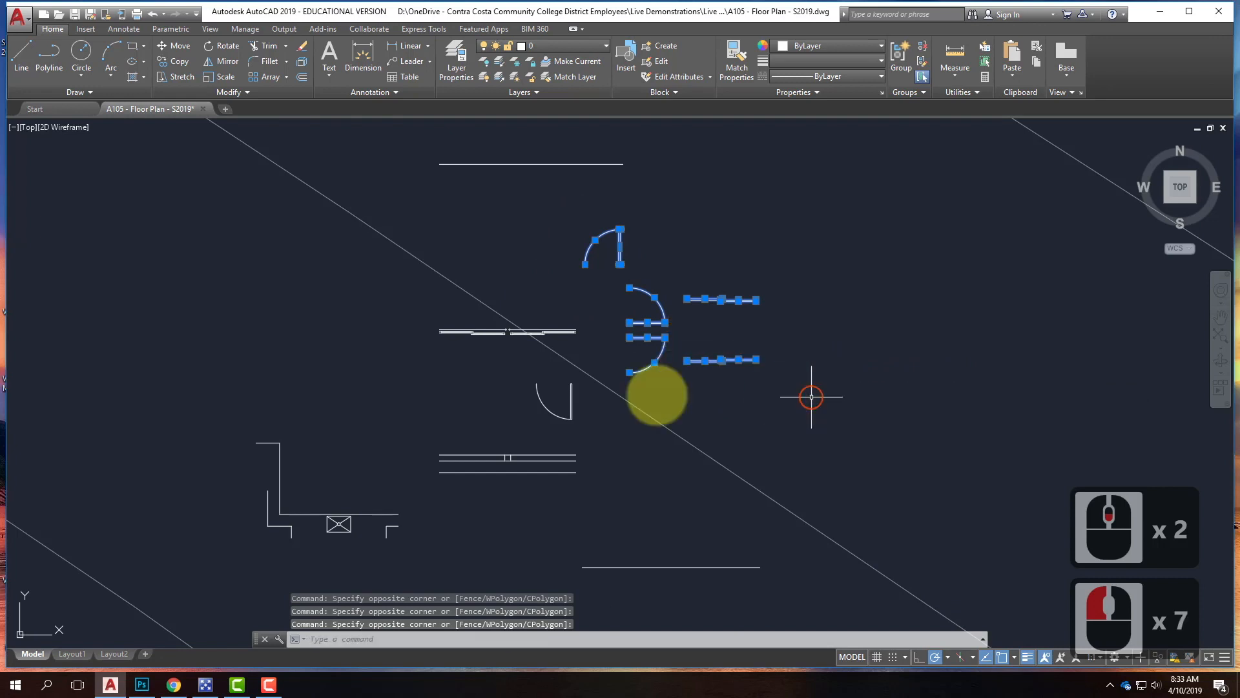
{"action": "left_click", "coordinate": [512, 379]}
{"action": "left_click", "coordinate": [591, 429]}
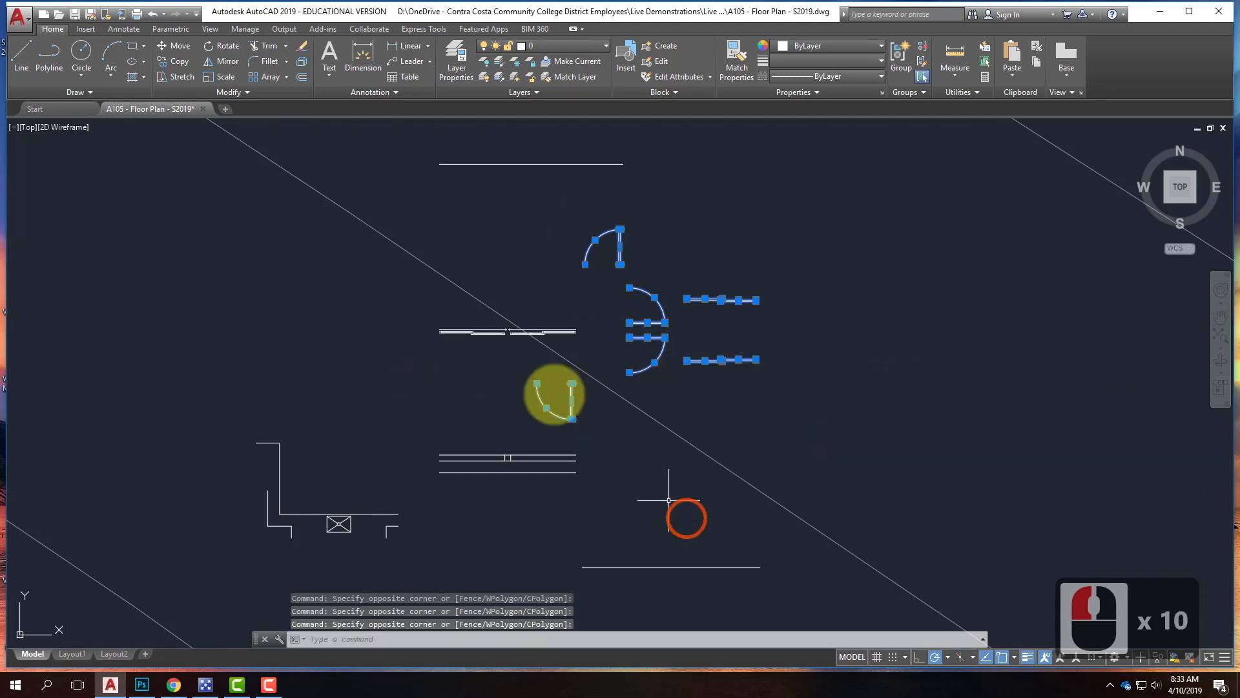
Add the row of sliding door panels at the middle opening to the selection, leaving out the long line above them.
{"action": "scroll", "coordinate": [507, 332], "scroll_direction": "up", "scroll_amount": 3}
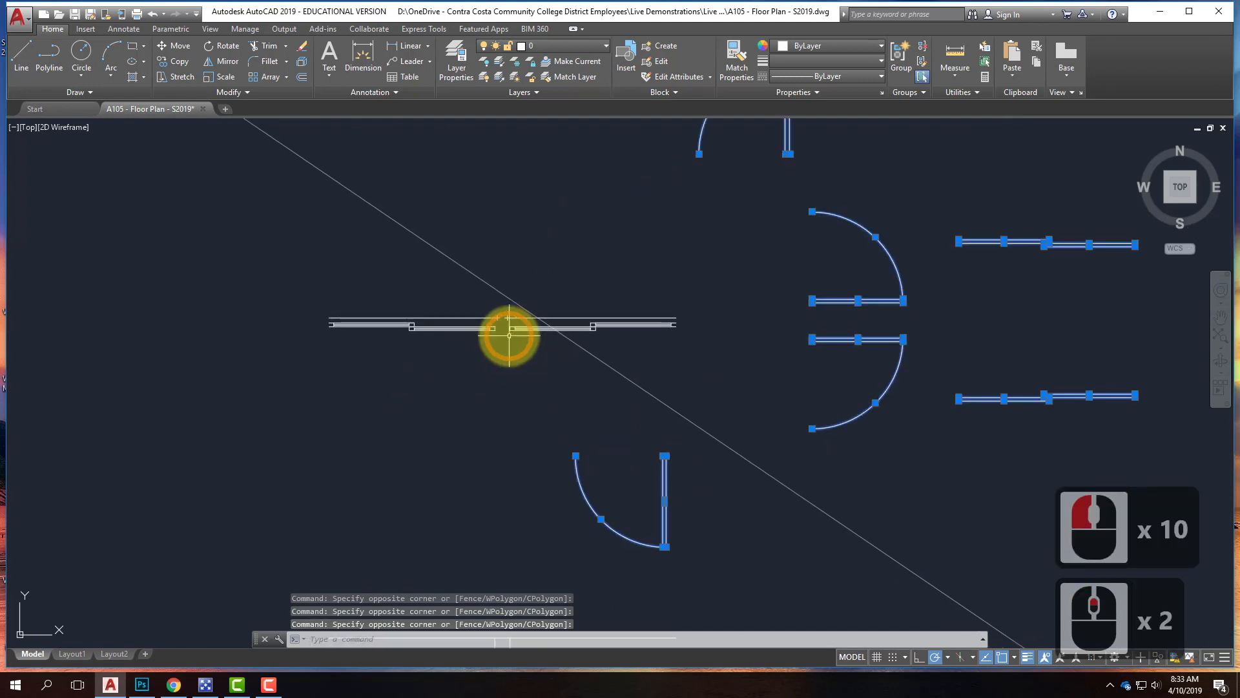
{"action": "left_click", "coordinate": [197, 310]}
{"action": "left_click", "coordinate": [801, 355]}
Assign the selected doors to the A-Door layer and turn that layer off.
{"action": "scroll", "coordinate": [869, 279], "scroll_direction": "down", "scroll_amount": 2}
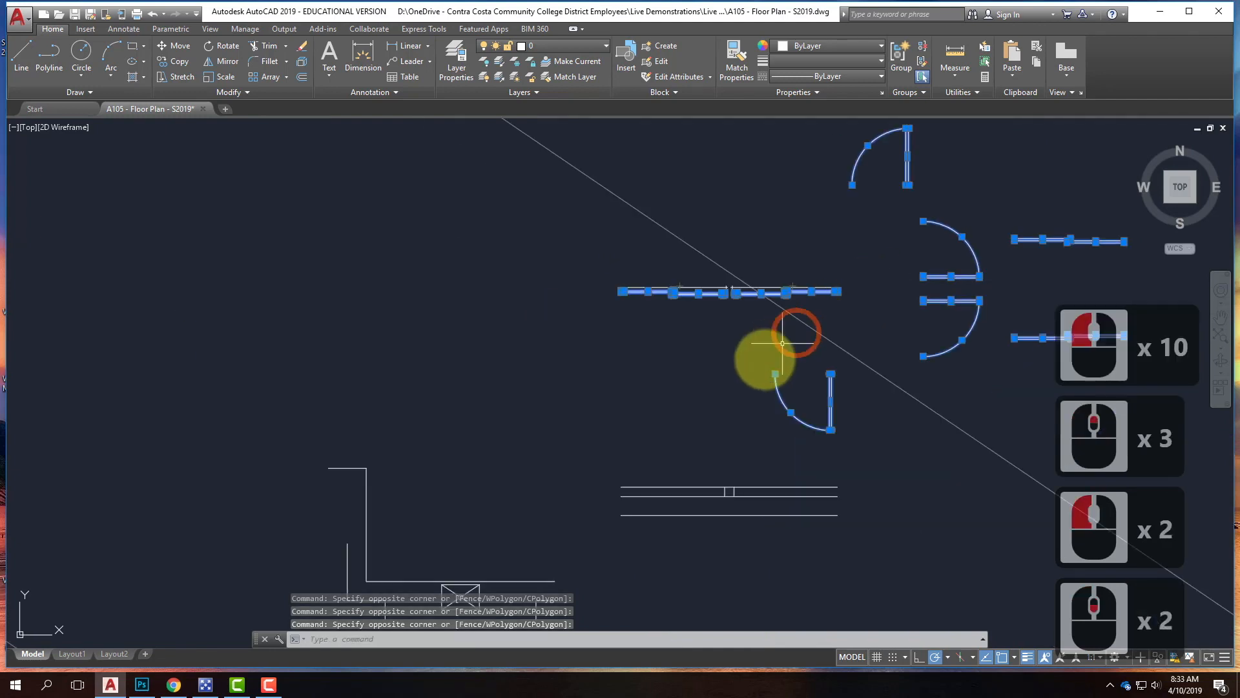
{"action": "scroll", "coordinate": [650, 266], "scroll_direction": "down", "scroll_amount": 2}
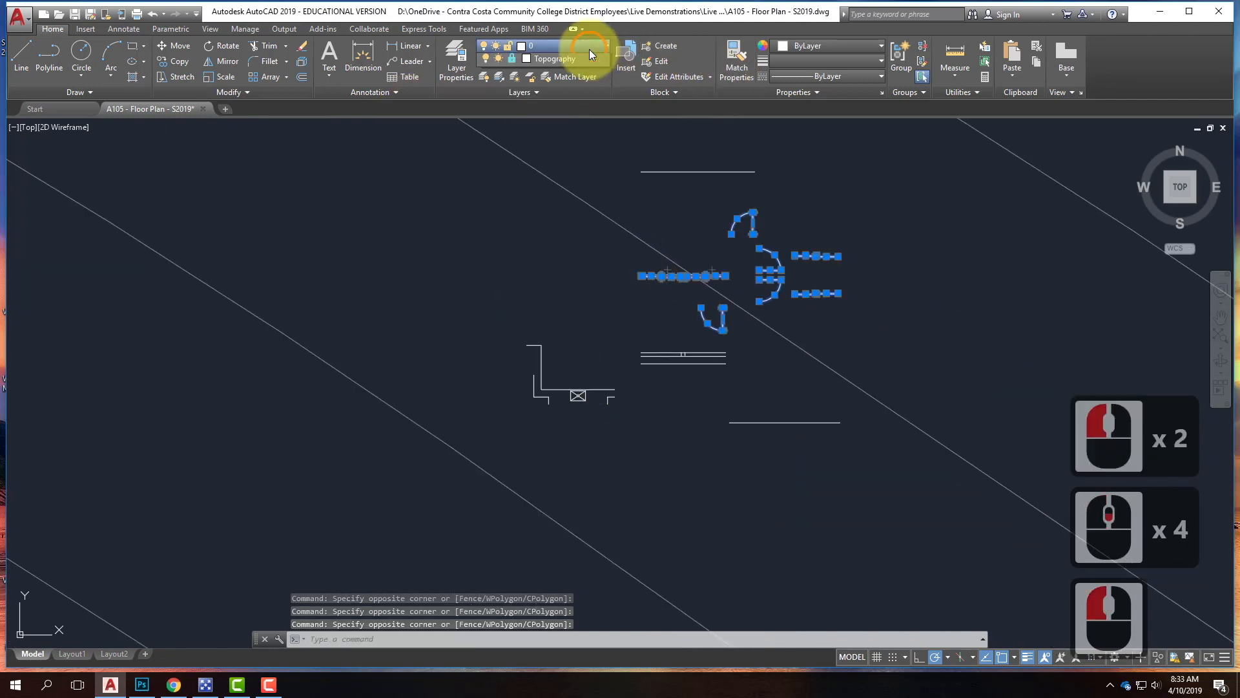
{"action": "left_click", "coordinate": [589, 49]}
{"action": "left_click", "coordinate": [548, 77]}
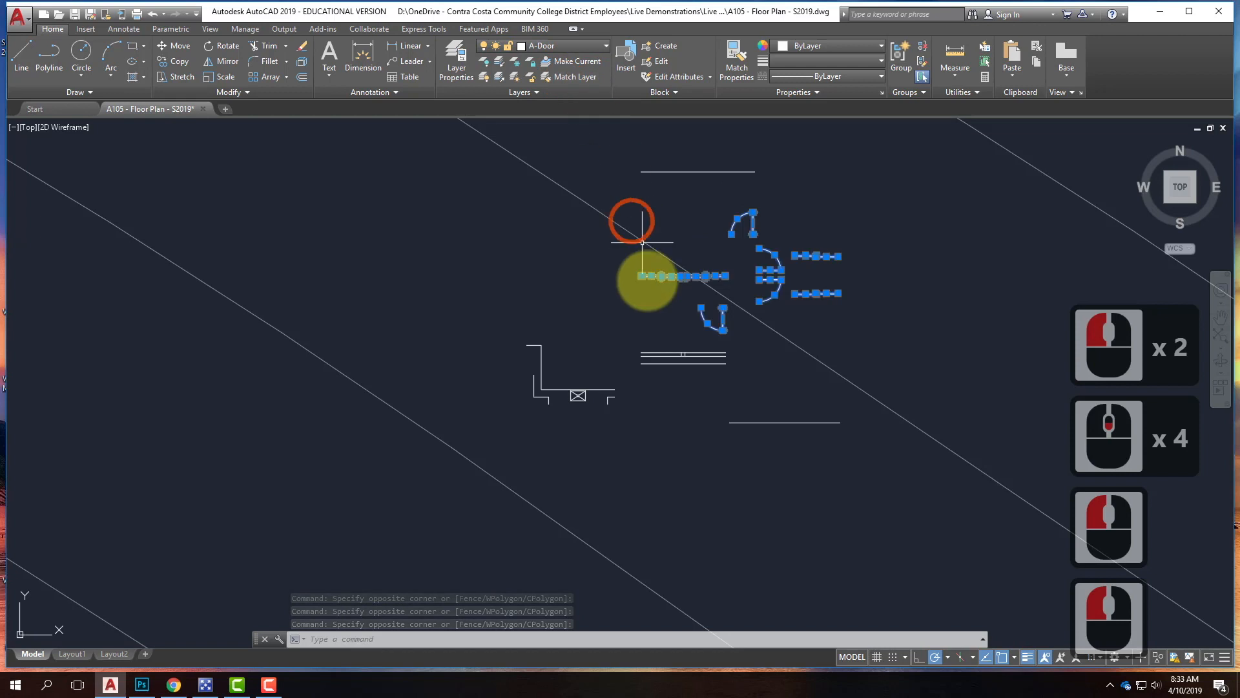
{"action": "left_click", "coordinate": [553, 45]}
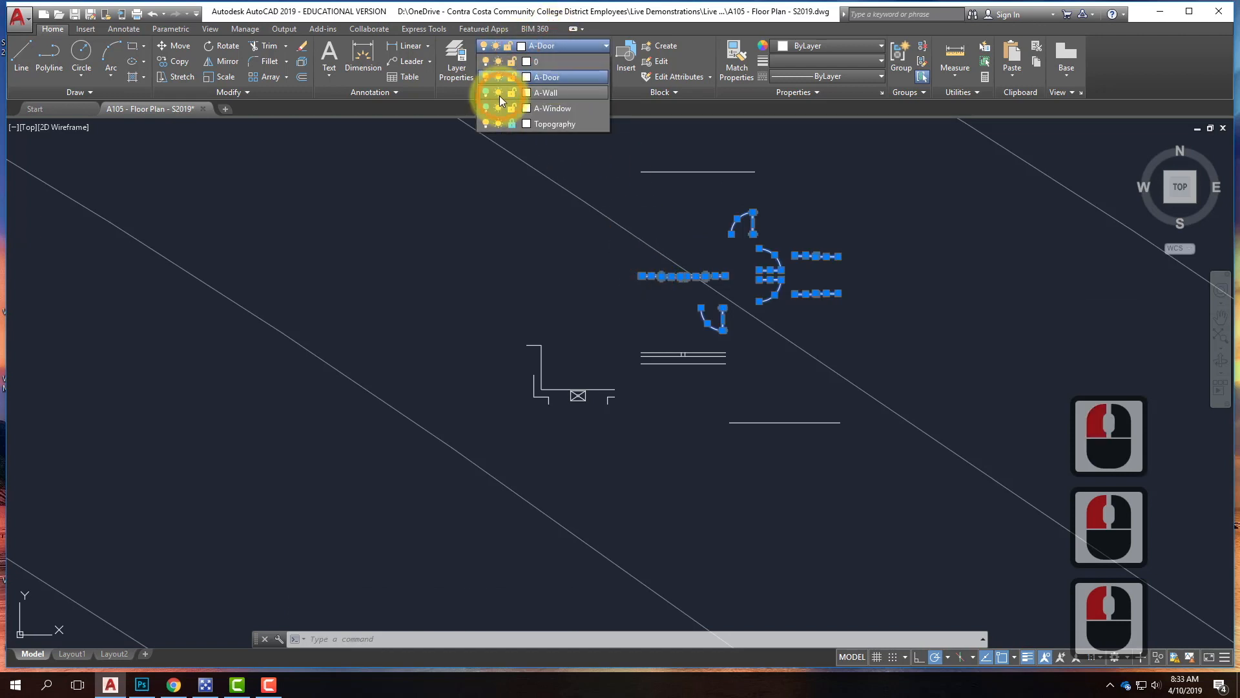
{"action": "left_click", "coordinate": [485, 77]}
Turn the A-Wall layer back on to check the remaining linework against the walls.
{"action": "scroll", "coordinate": [746, 312], "scroll_direction": "up", "scroll_amount": 2}
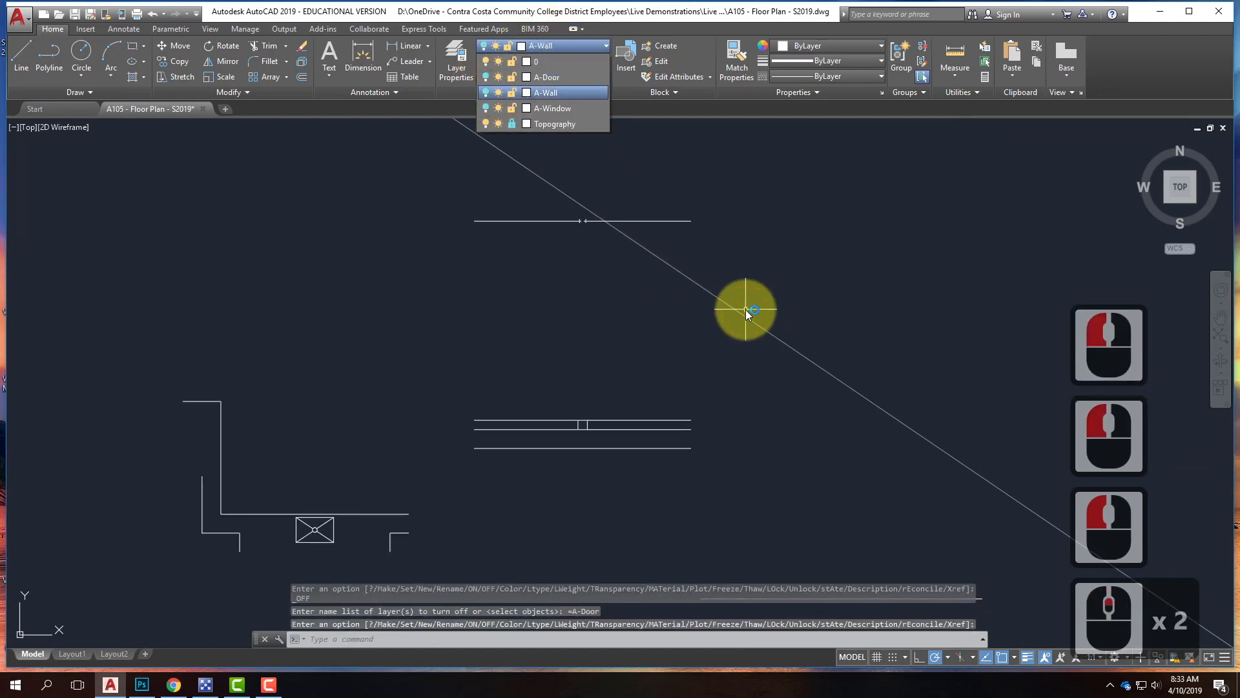
{"action": "scroll", "coordinate": [429, 335], "scroll_direction": "down", "scroll_amount": 2}
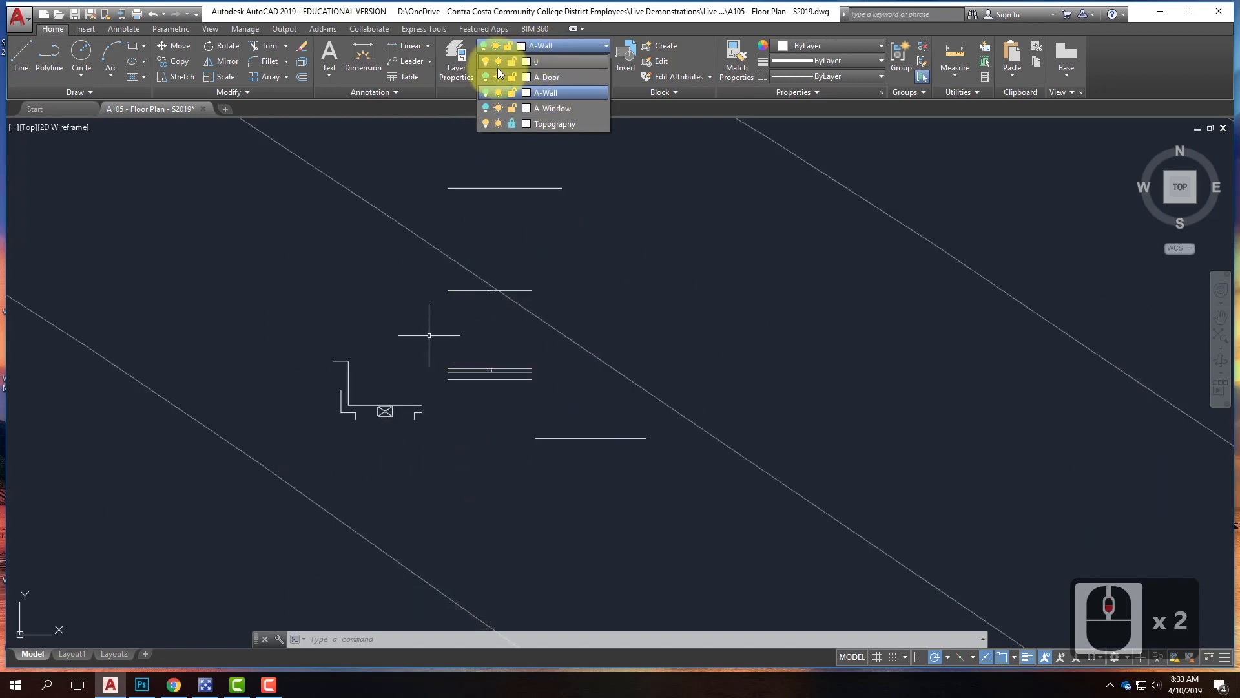
{"action": "left_click", "coordinate": [485, 92]}
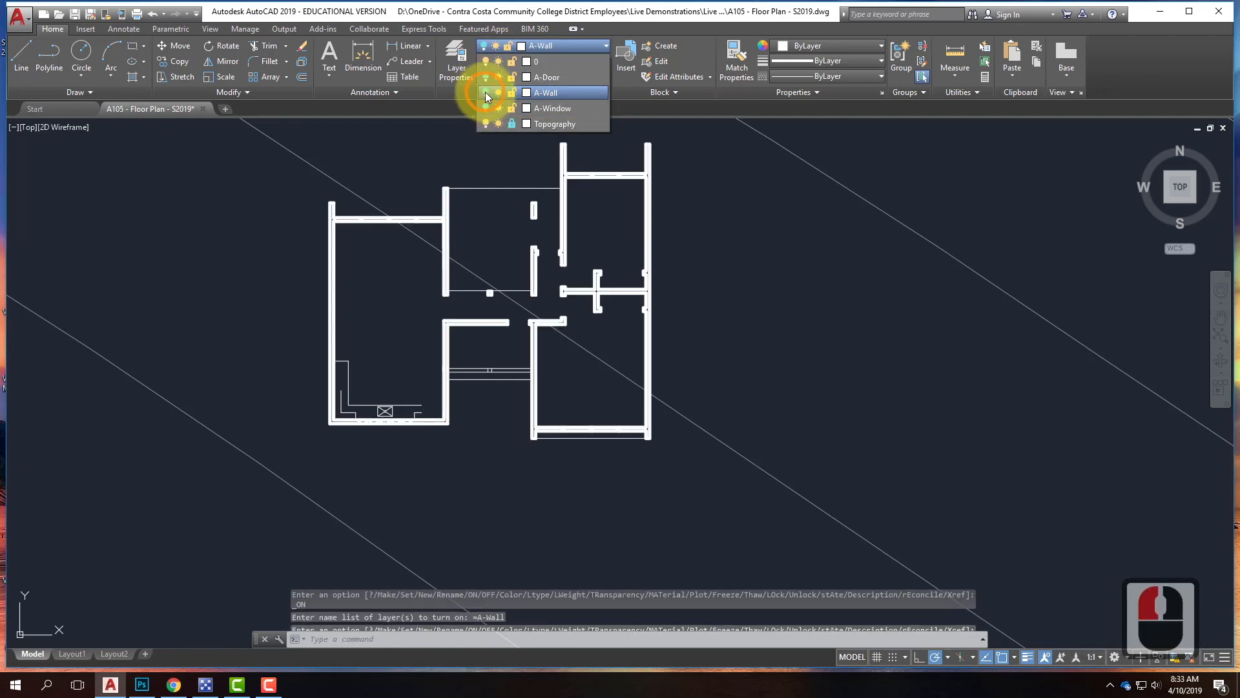
Assign the lower middle opening's parallel wall lines and center post to the A-Wall layer, leaving out the single line below them.
{"action": "scroll", "coordinate": [503, 374], "scroll_direction": "up", "scroll_amount": 3}
{"action": "scroll", "coordinate": [502, 374], "scroll_direction": "up", "scroll_amount": 1}
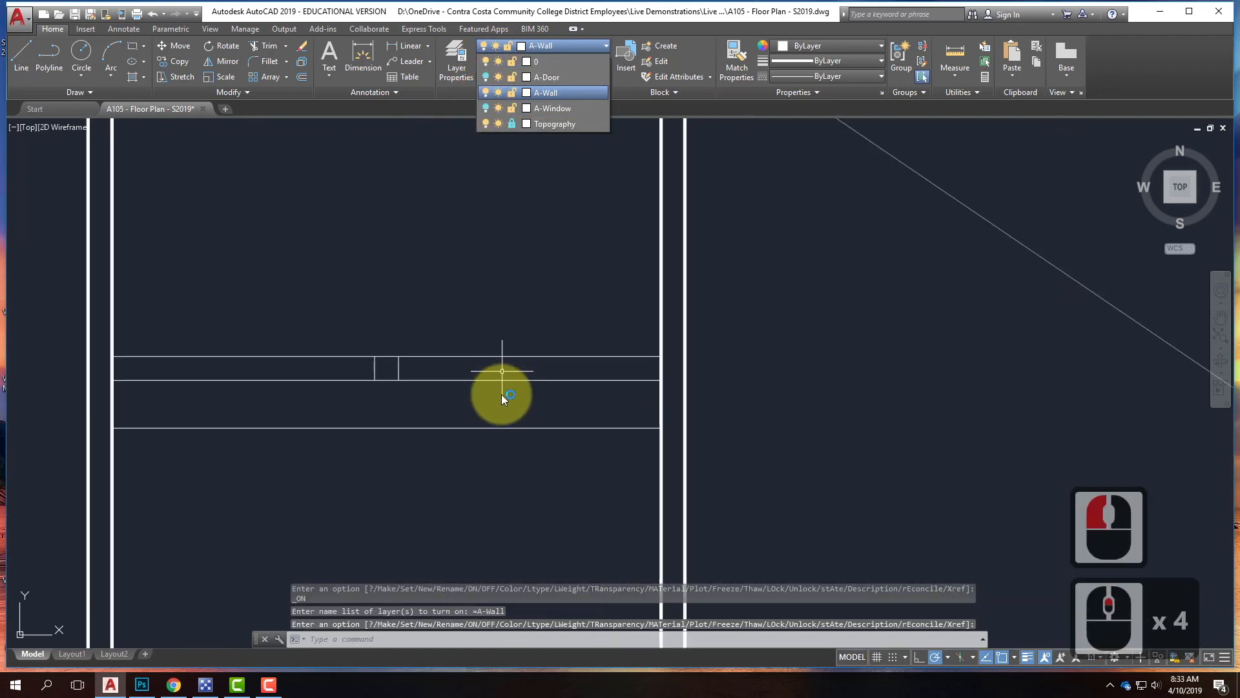
{"action": "left_click", "coordinate": [508, 389]}
{"action": "left_click", "coordinate": [374, 346]}
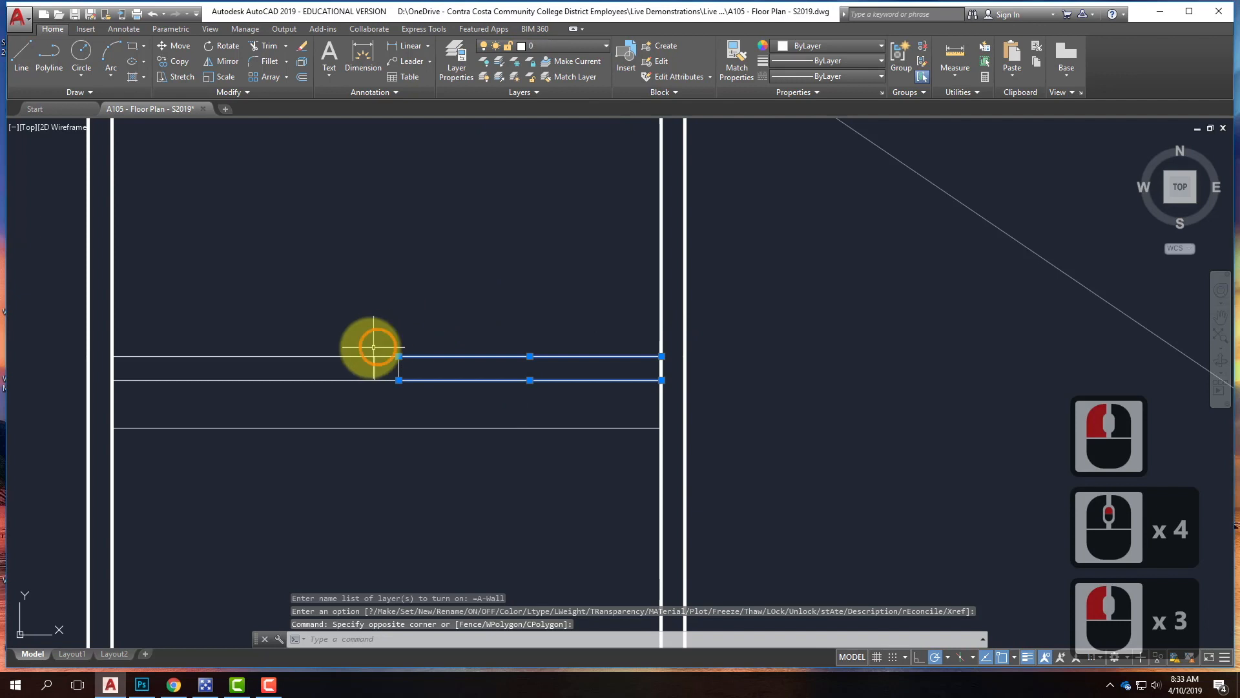
{"action": "left_click", "coordinate": [416, 404]}
{"action": "left_click", "coordinate": [305, 303]}
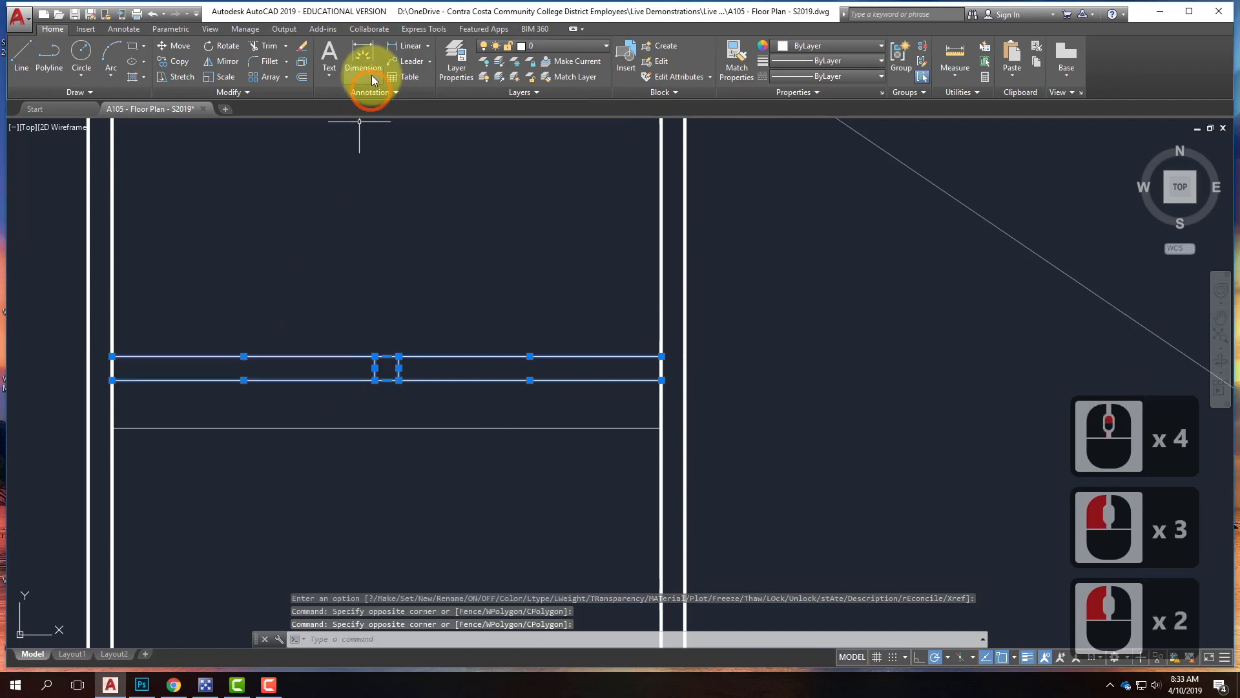
{"action": "left_click", "coordinate": [564, 45]}
{"action": "left_click", "coordinate": [544, 94]}
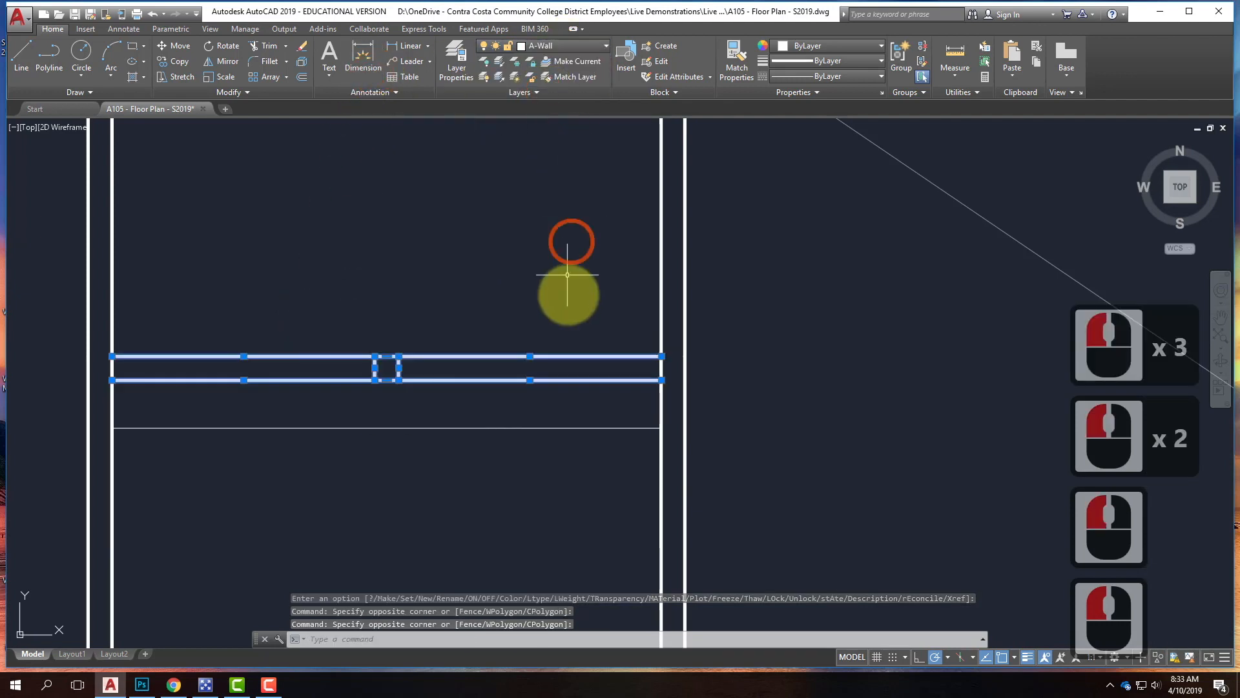
{"action": "key", "text": "Escape"}
Create a new layer named A-Fixtures in the layer properties.
{"action": "scroll", "coordinate": [733, 321], "scroll_direction": "down", "scroll_amount": 3}
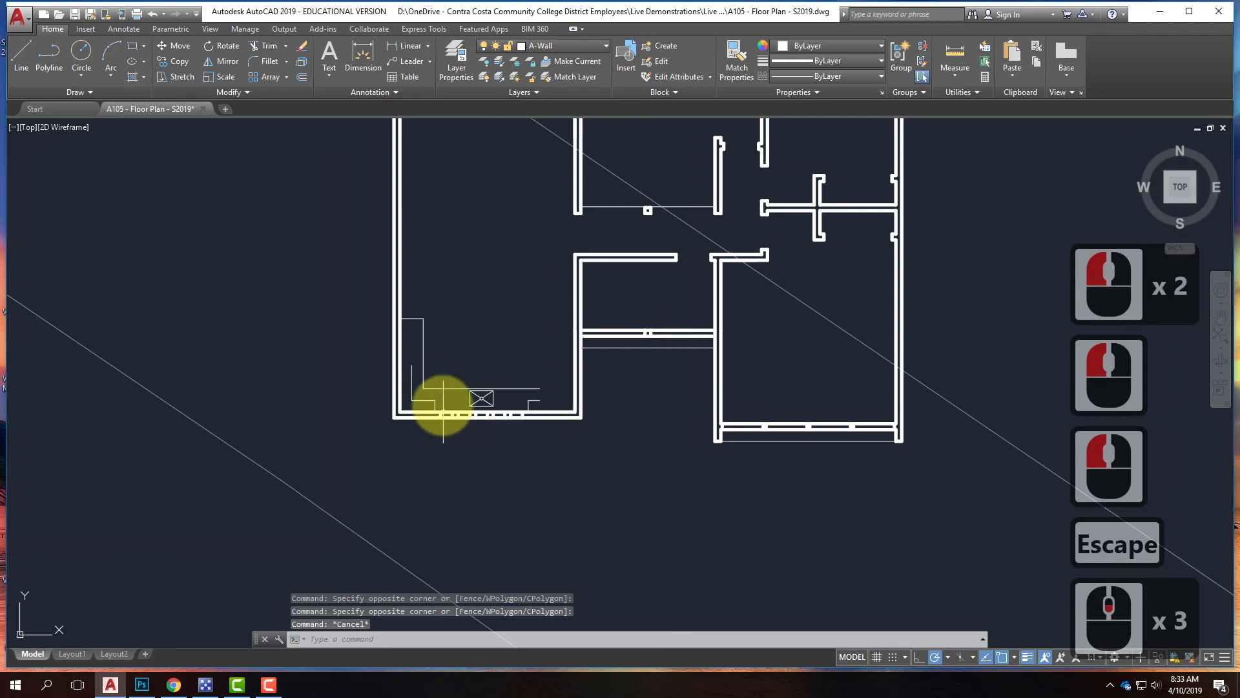
{"action": "scroll", "coordinate": [443, 396], "scroll_direction": "up", "scroll_amount": 1}
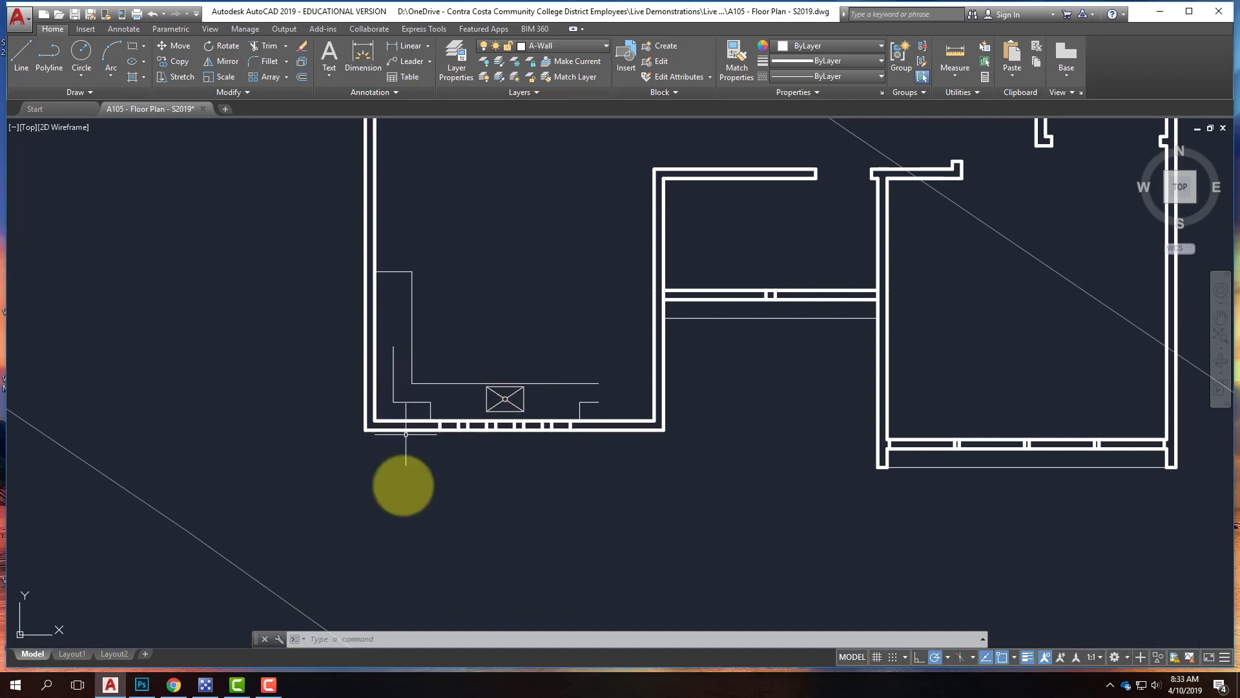
{"action": "scroll", "coordinate": [405, 512], "scroll_direction": "down", "scroll_amount": 1}
{"action": "scroll", "coordinate": [417, 505], "scroll_direction": "down", "scroll_amount": 2}
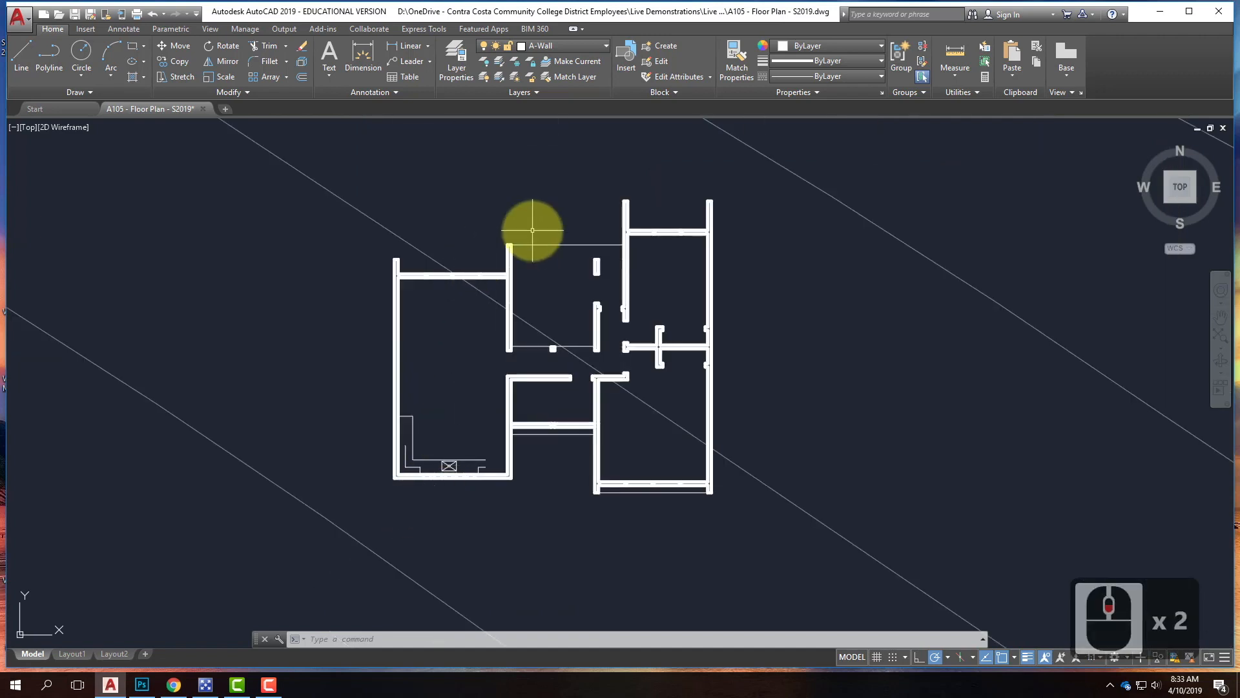
{"action": "left_click", "coordinate": [460, 61]}
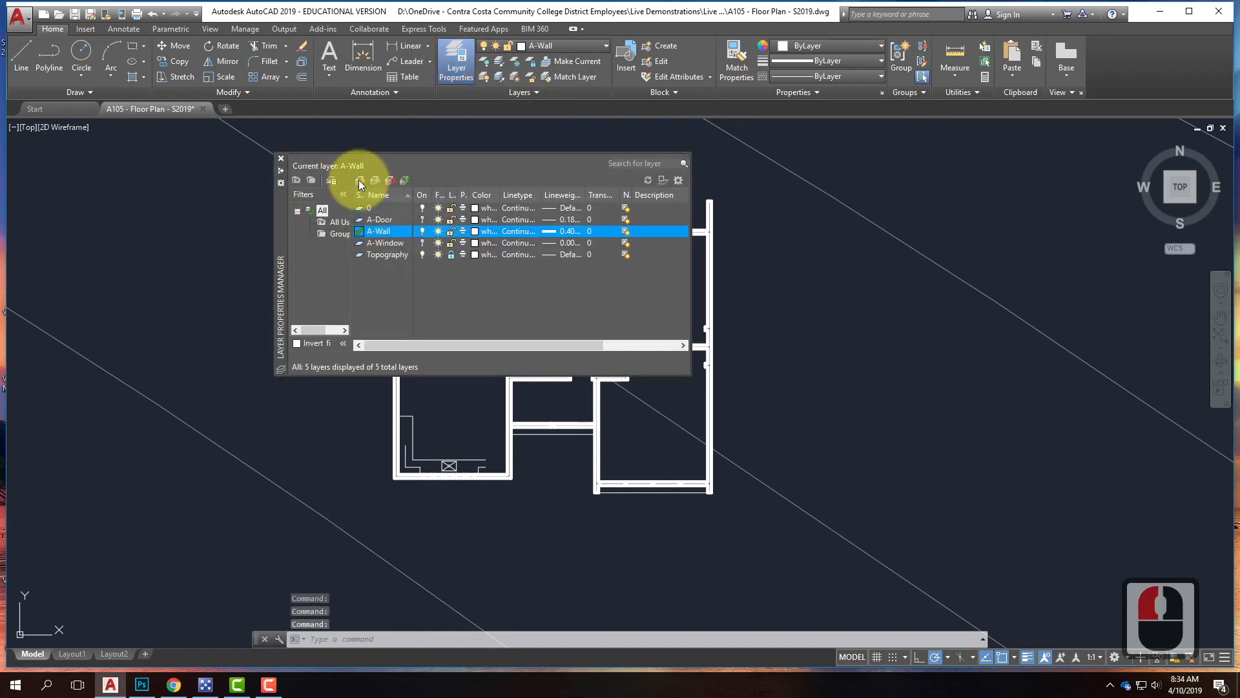
{"action": "left_click", "coordinate": [363, 179]}
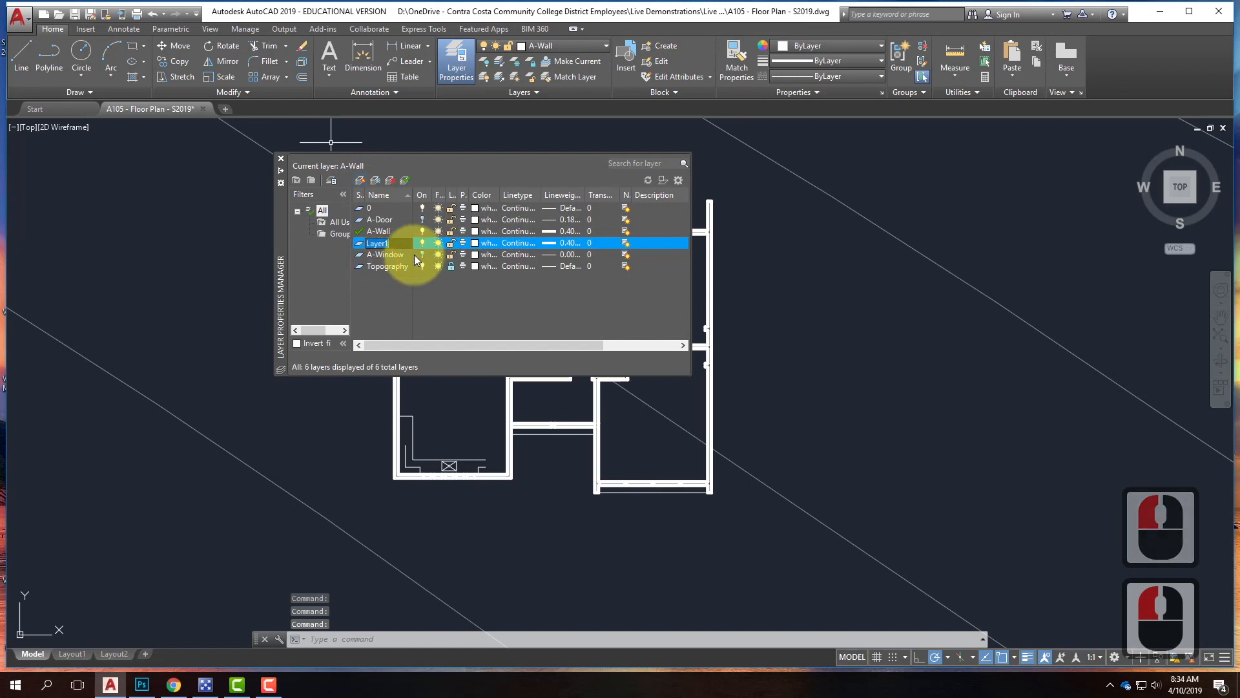
{"action": "type", "text": "A"}
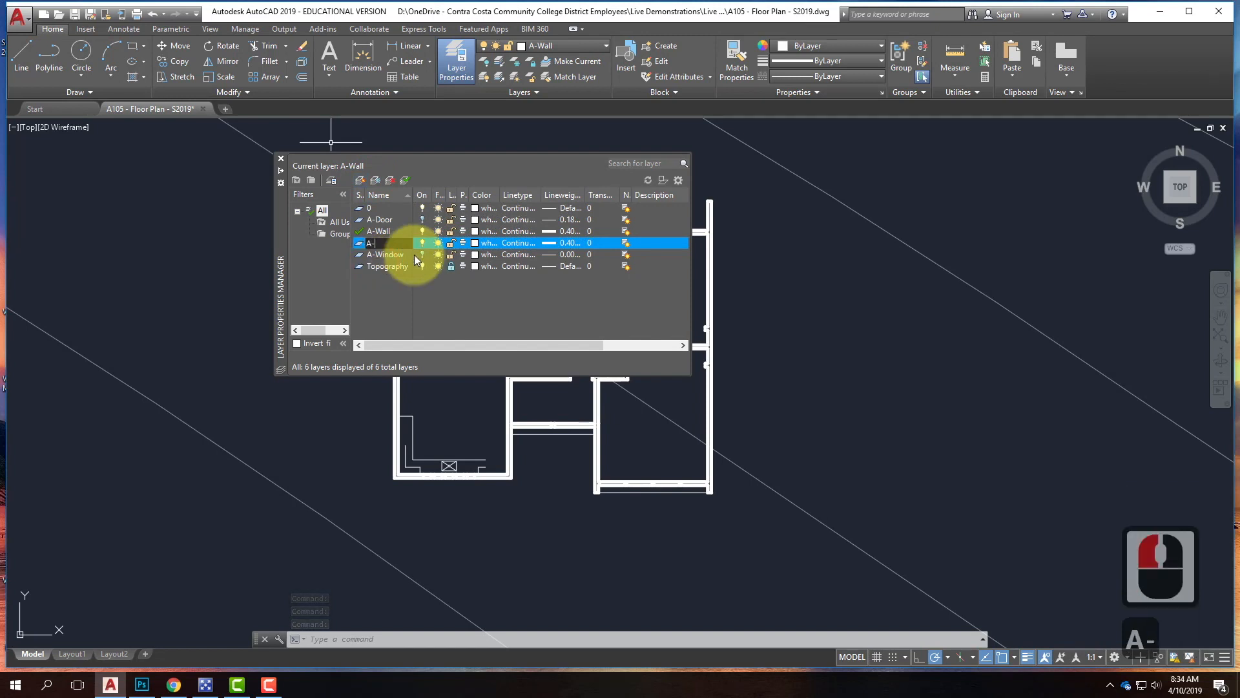
{"action": "type", "text": "-Fixtures"}
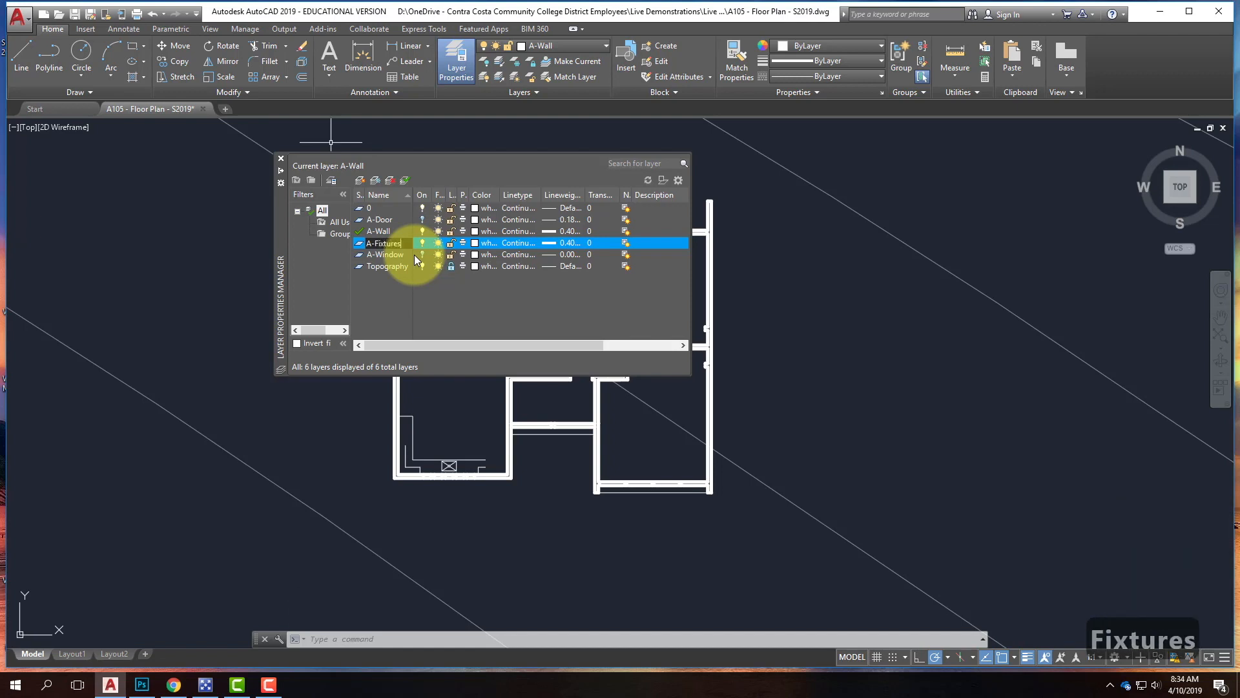
Set the A-Fixtures lineweight to 0.09 mm, checking the kitchen entries of the lineweight guide open in Photoshop.
{"action": "left_click", "coordinate": [568, 246]}
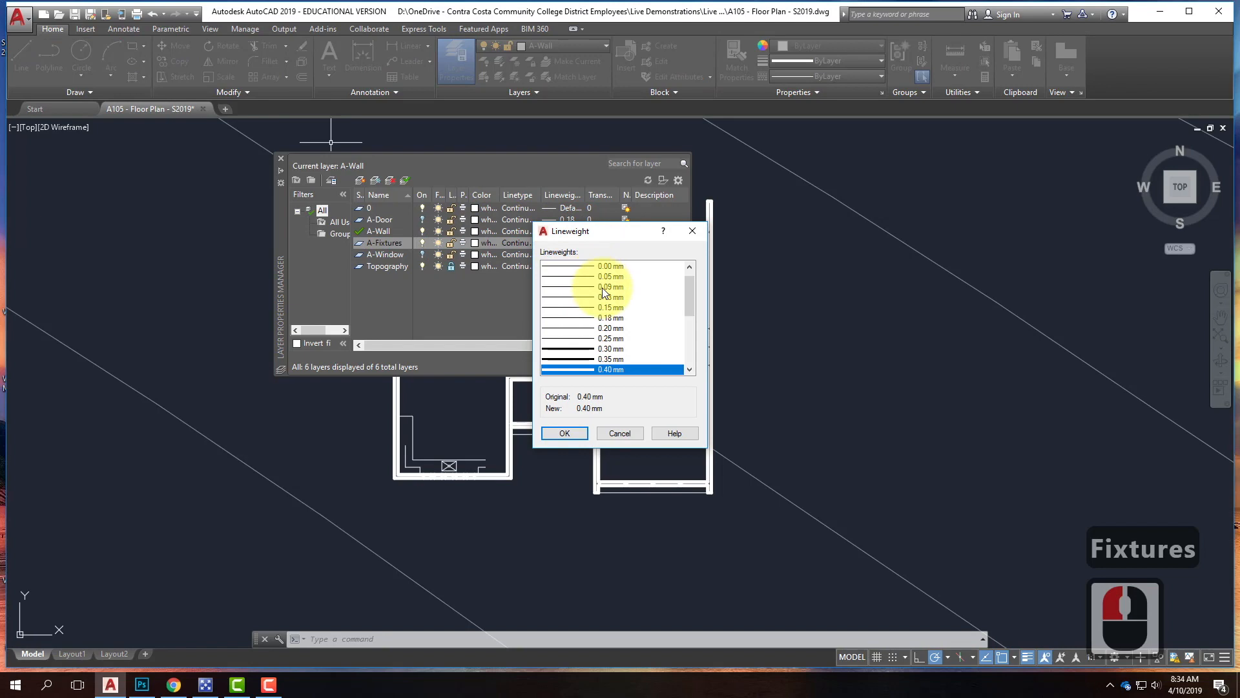
{"action": "left_click", "coordinate": [602, 287]}
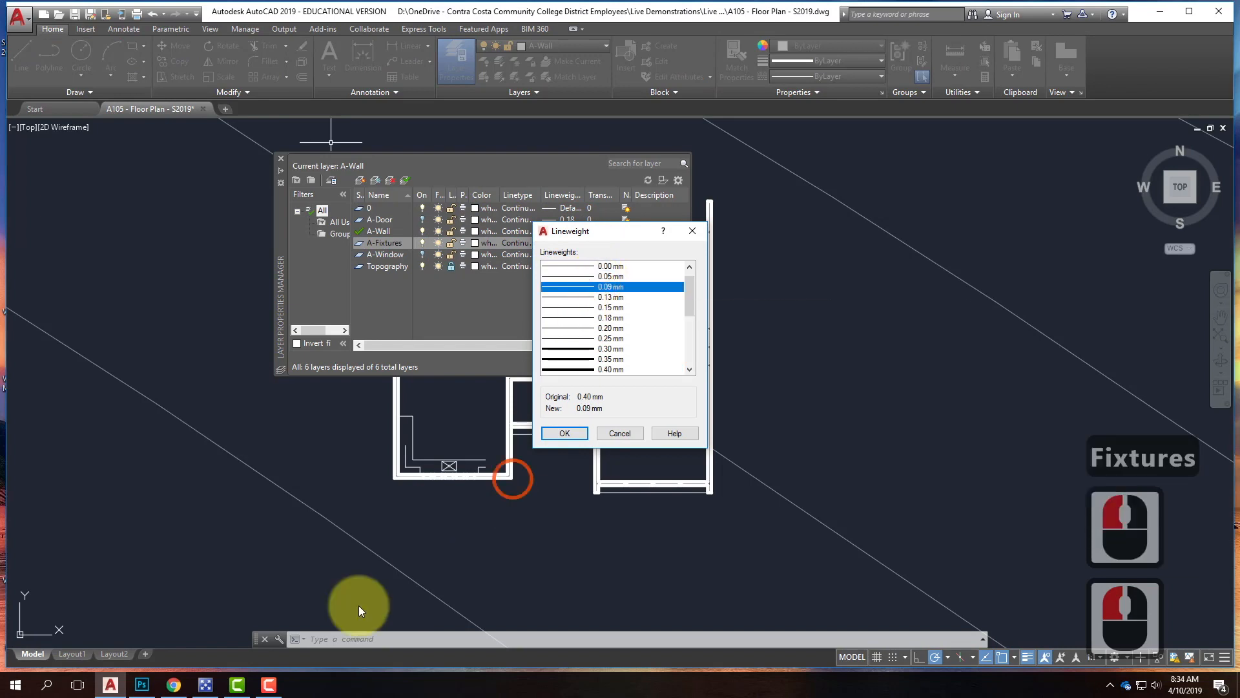
{"action": "left_click", "coordinate": [143, 685]}
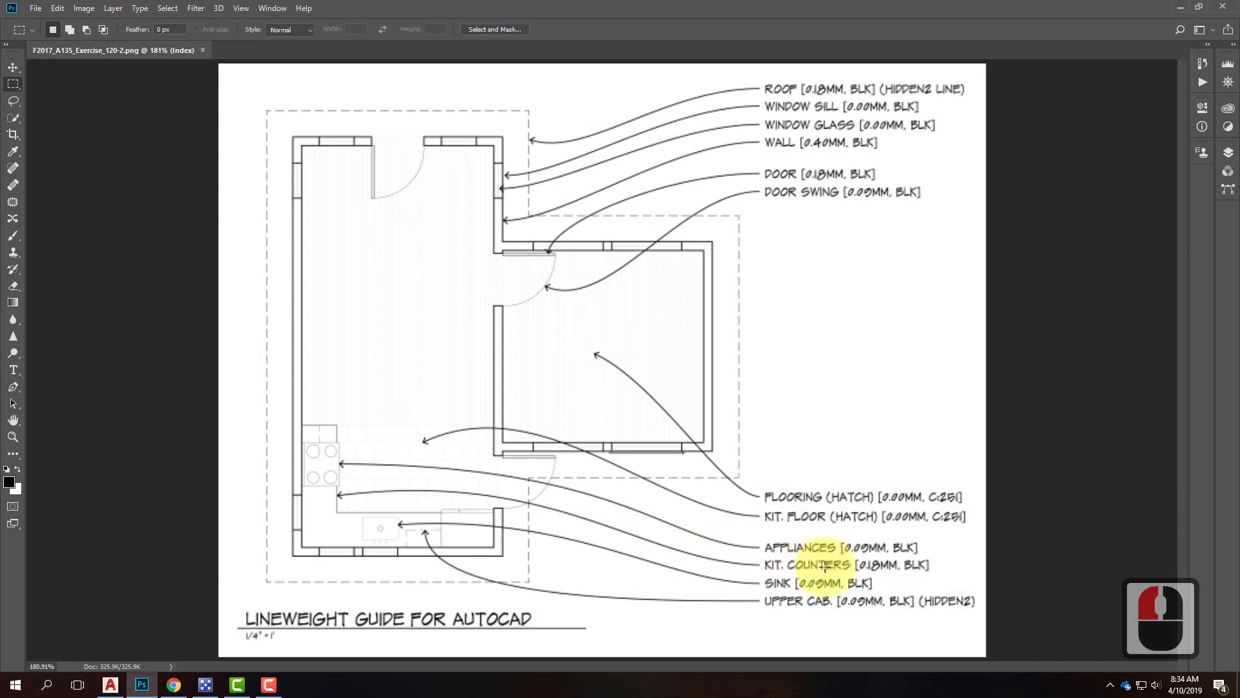
{"action": "left_click", "coordinate": [1181, 7]}
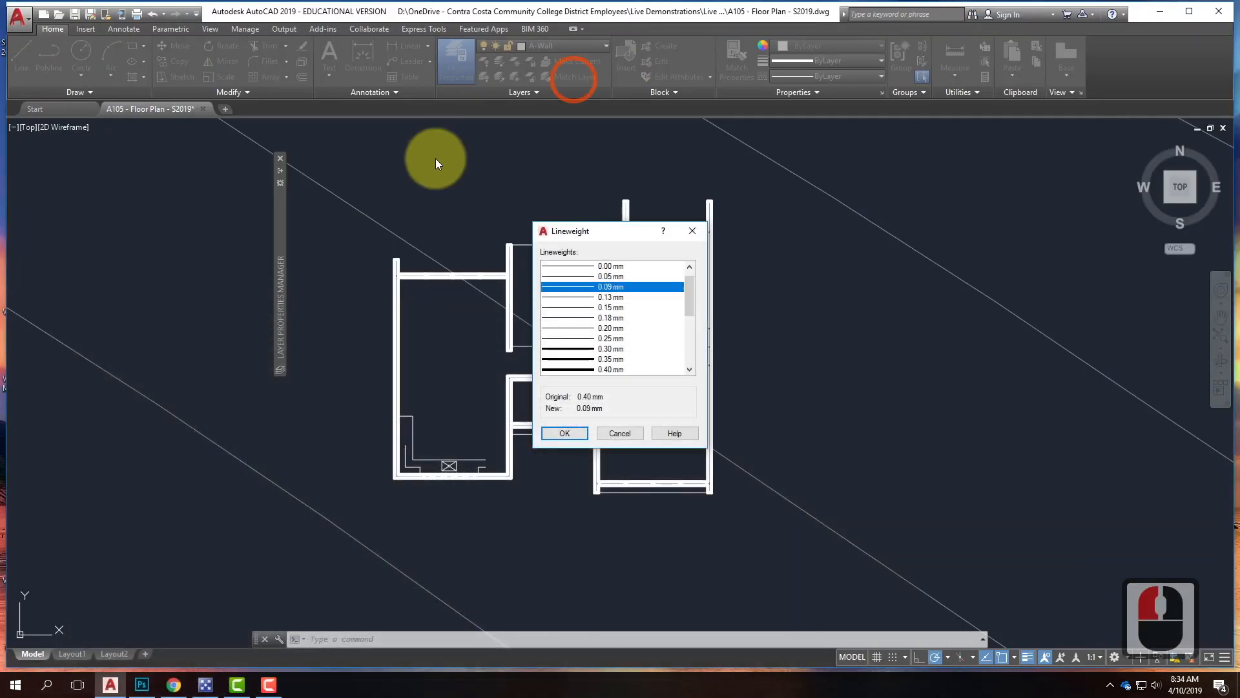
{"action": "left_click", "coordinate": [565, 433]}
Assign the kitchen counter edges, upper cabinet lines and crossed sink rectangle to the A-Fixtures layer.
{"action": "scroll", "coordinate": [436, 458], "scroll_direction": "up", "scroll_amount": 2}
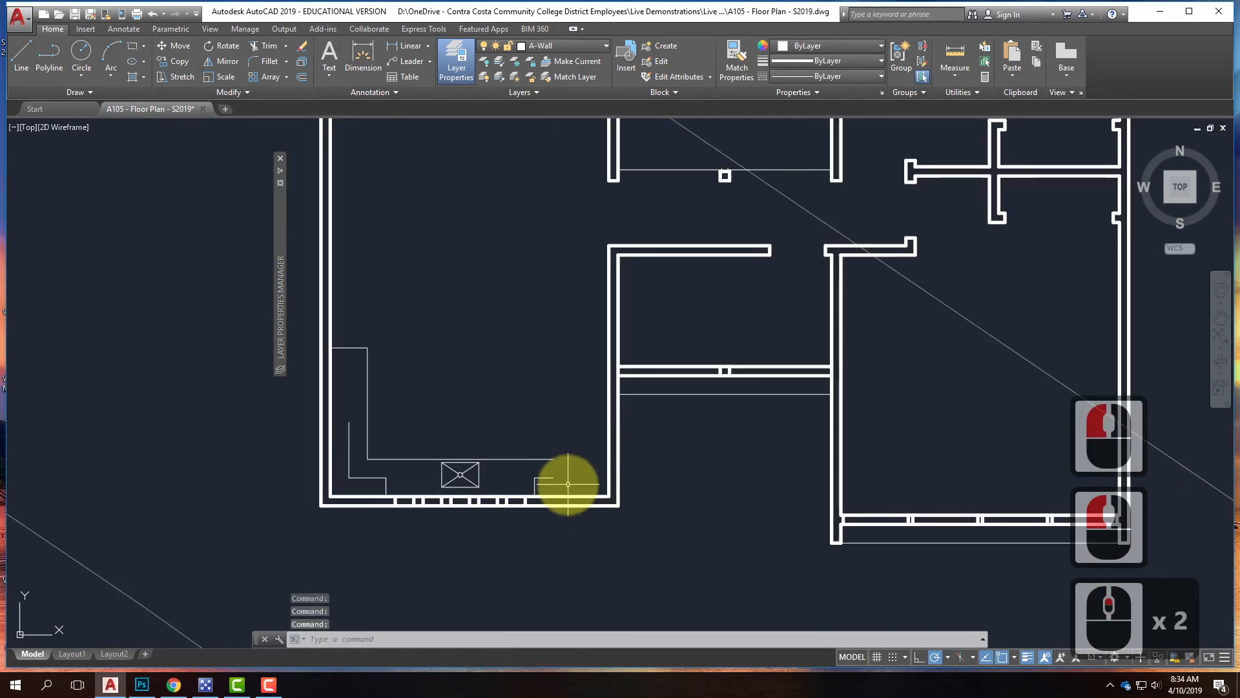
{"action": "left_click", "coordinate": [568, 485]}
{"action": "left_click", "coordinate": [347, 317]}
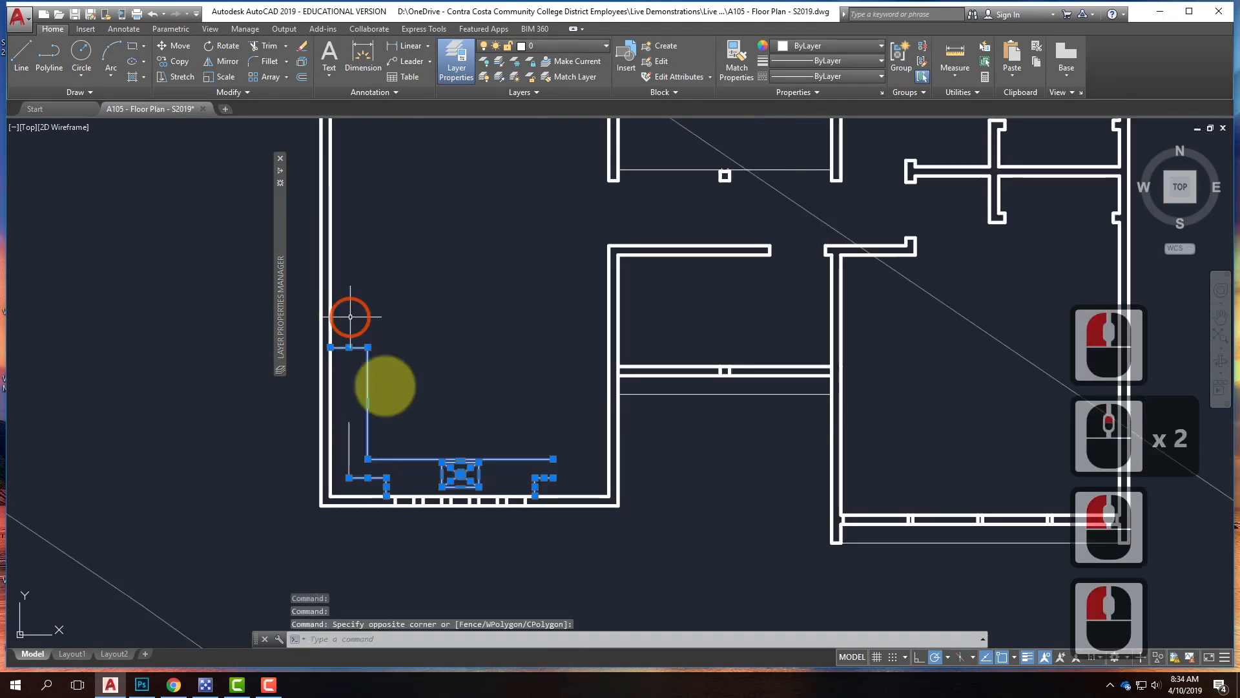
{"action": "left_click", "coordinate": [403, 485]}
{"action": "left_click", "coordinate": [349, 356]}
{"action": "left_click", "coordinate": [554, 42]}
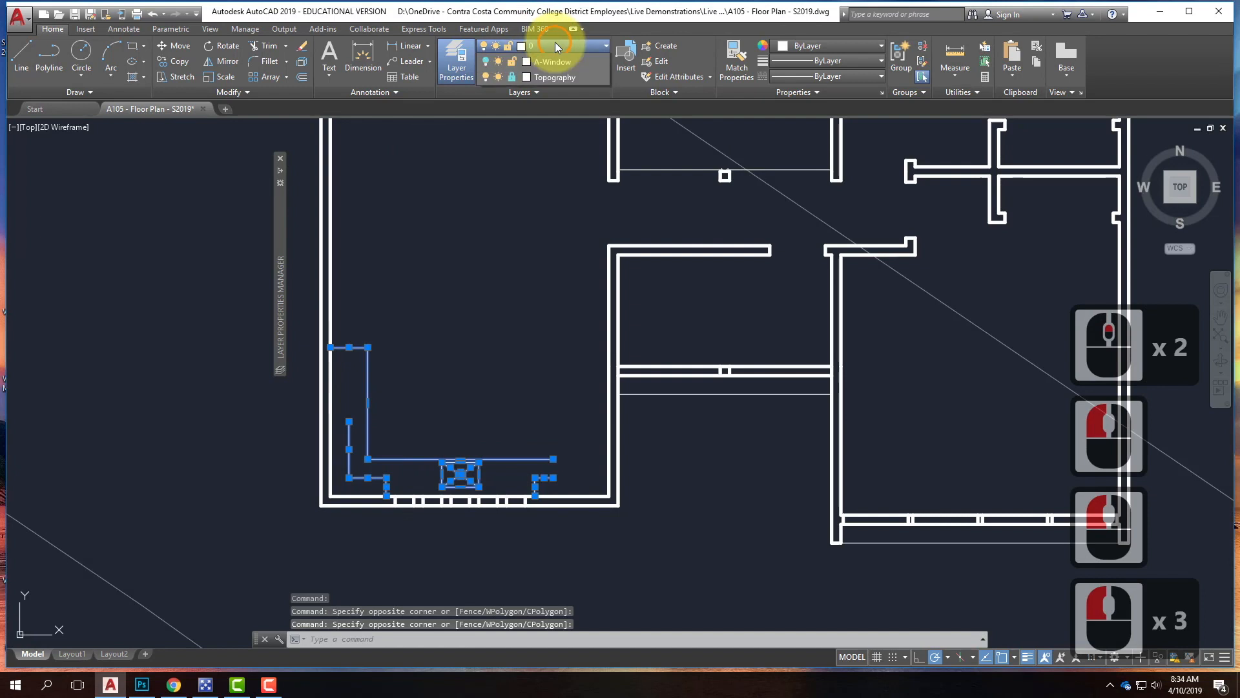
{"action": "left_click", "coordinate": [563, 91]}
{"action": "scroll", "coordinate": [346, 437], "scroll_direction": "down", "scroll_amount": 2}
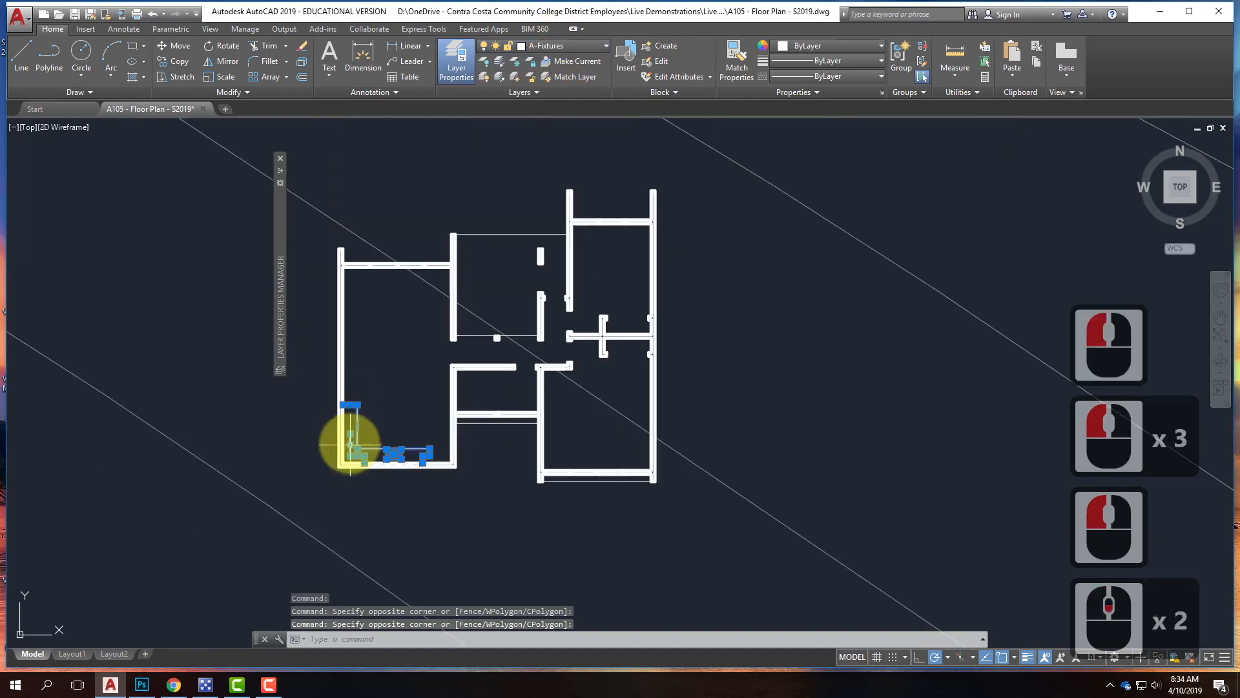
{"action": "scroll", "coordinate": [514, 265], "scroll_direction": "up", "scroll_amount": 2}
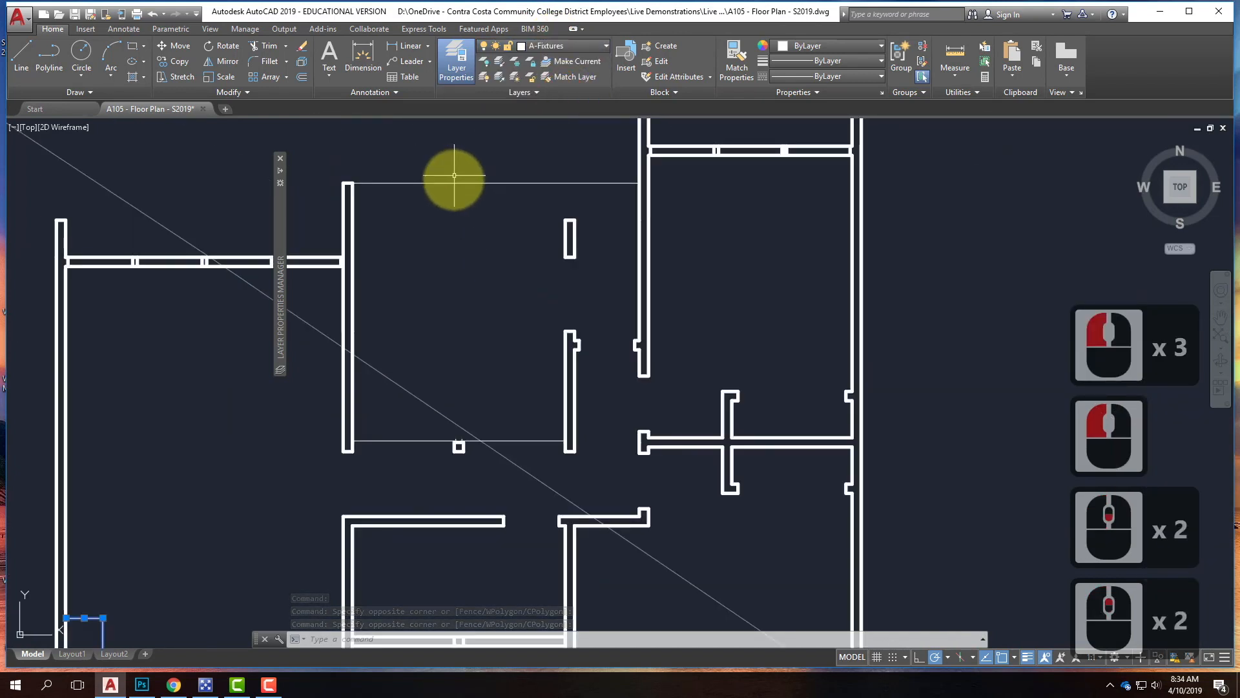
{"action": "left_click", "coordinate": [498, 193]}
{"action": "left_click", "coordinate": [375, 184]}
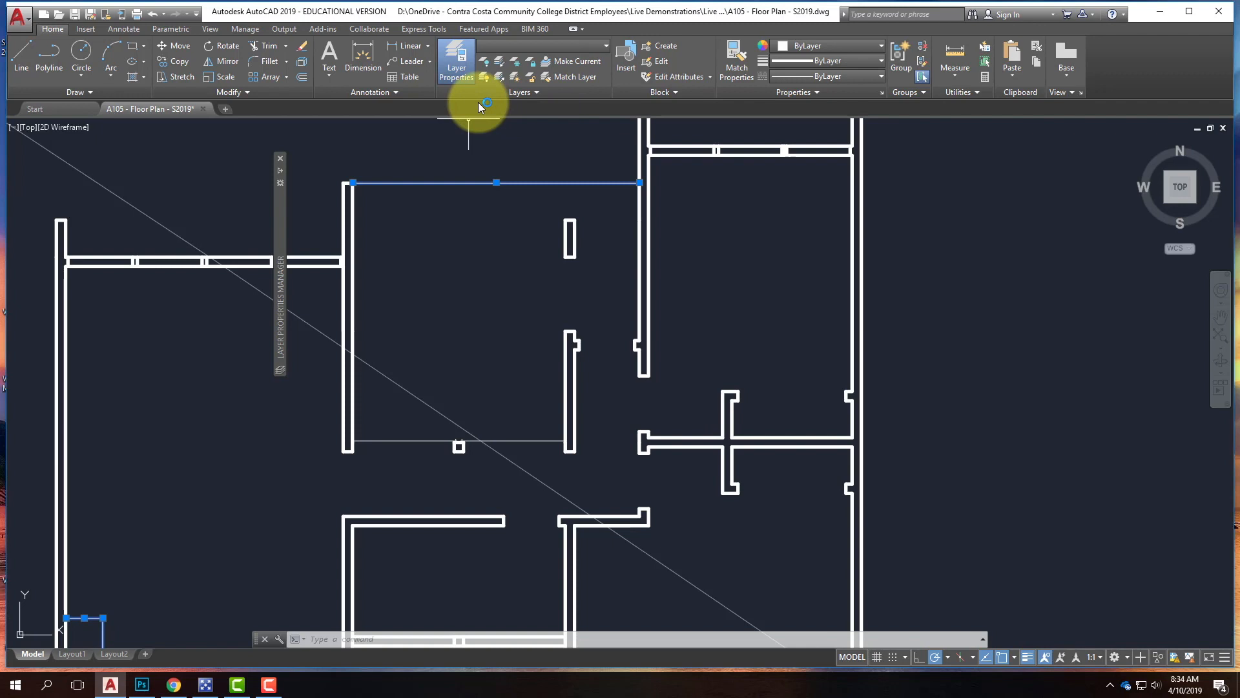
{"action": "scroll", "coordinate": [651, 251], "scroll_direction": "down", "scroll_amount": 3}
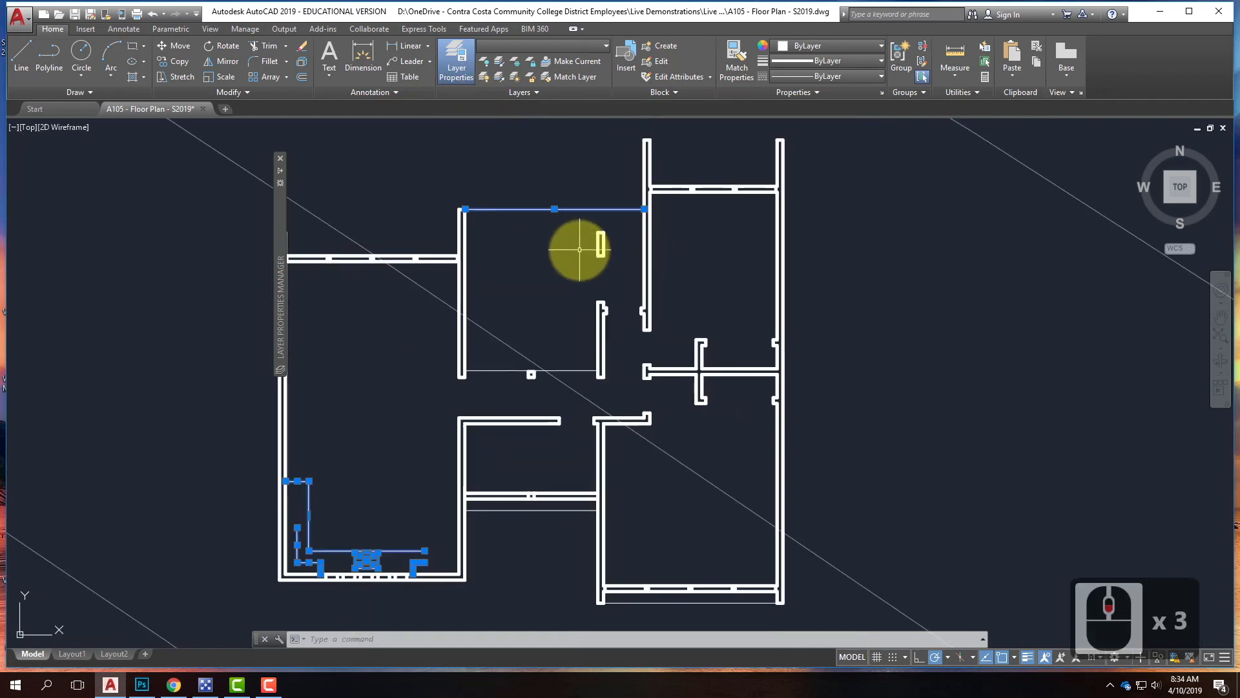
{"action": "scroll", "coordinate": [580, 250], "scroll_direction": "up", "scroll_amount": 1}
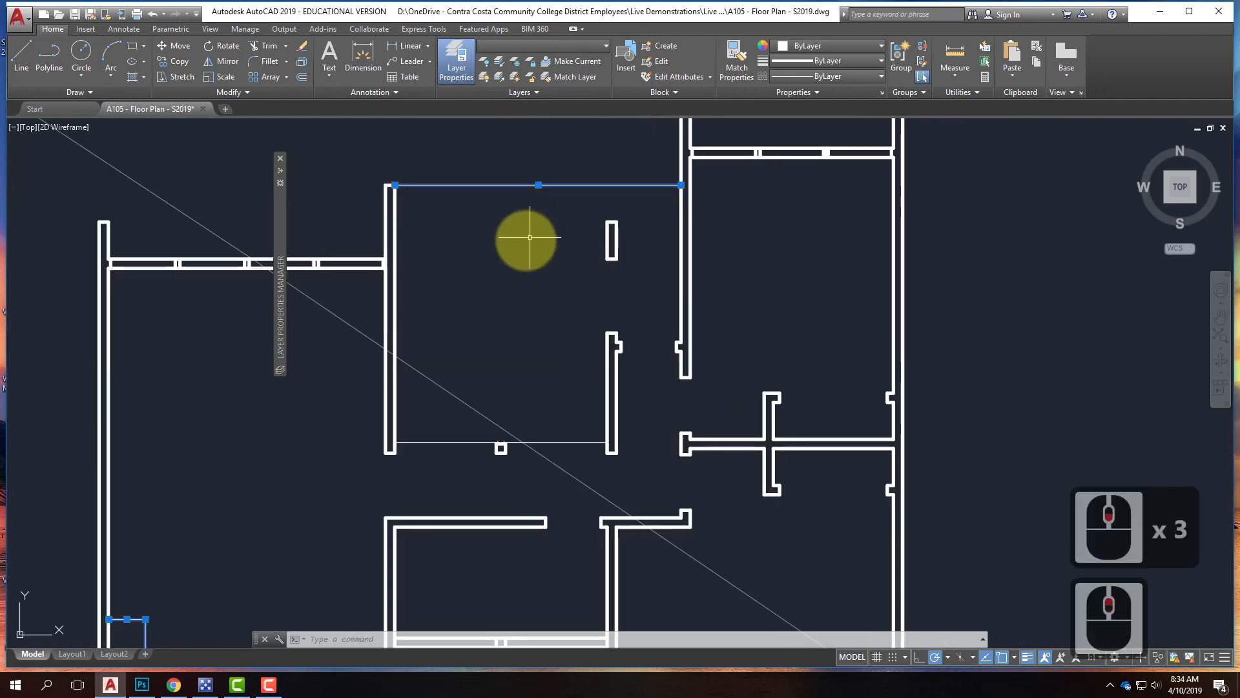
{"action": "scroll", "coordinate": [546, 440], "scroll_direction": "up", "scroll_amount": 4}
{"action": "left_click", "coordinate": [768, 478]}
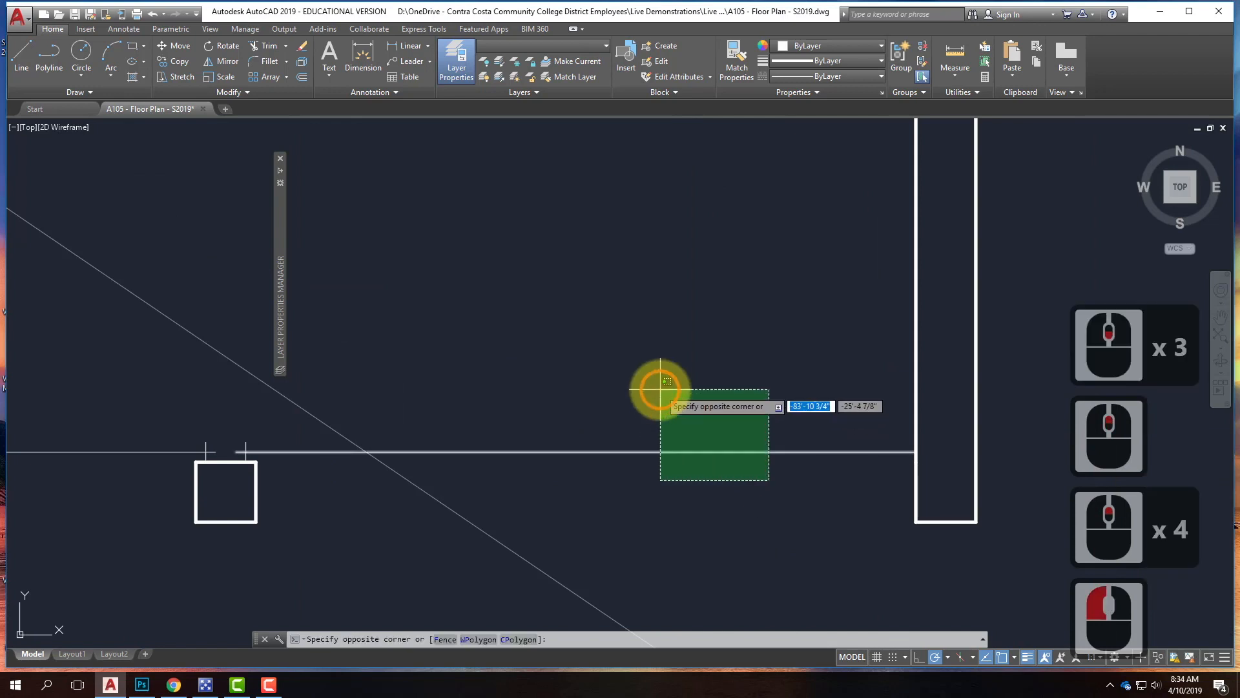
{"action": "left_click", "coordinate": [659, 388]}
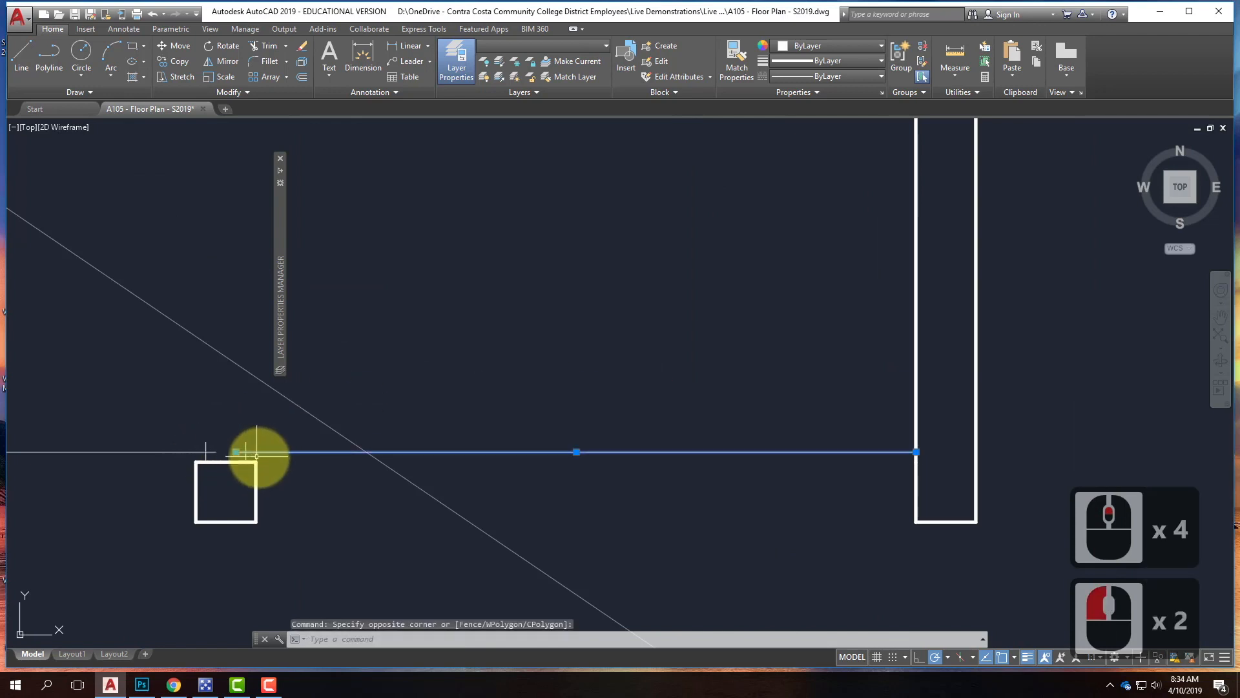
{"action": "scroll", "coordinate": [443, 424], "scroll_direction": "down", "scroll_amount": 1}
{"action": "scroll", "coordinate": [318, 437], "scroll_direction": "up", "scroll_amount": 3}
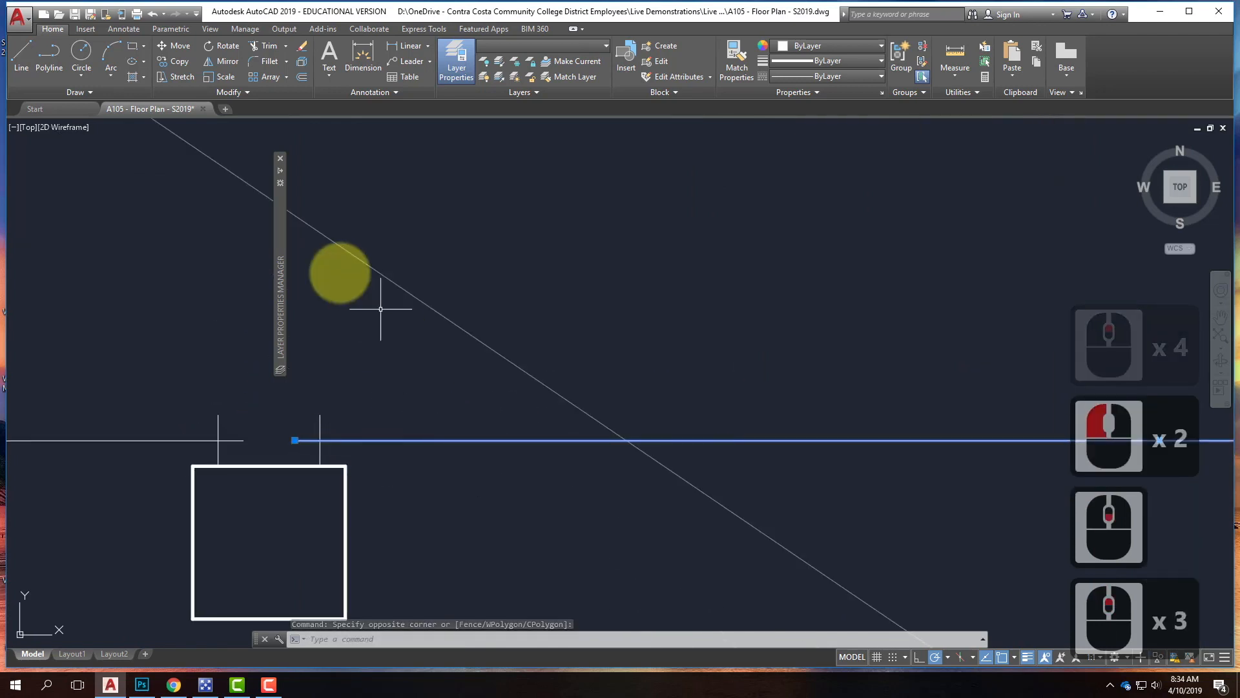
{"action": "scroll", "coordinate": [312, 283], "scroll_direction": "down", "scroll_amount": 6}
{"action": "scroll", "coordinate": [513, 296], "scroll_direction": "down", "scroll_amount": 2}
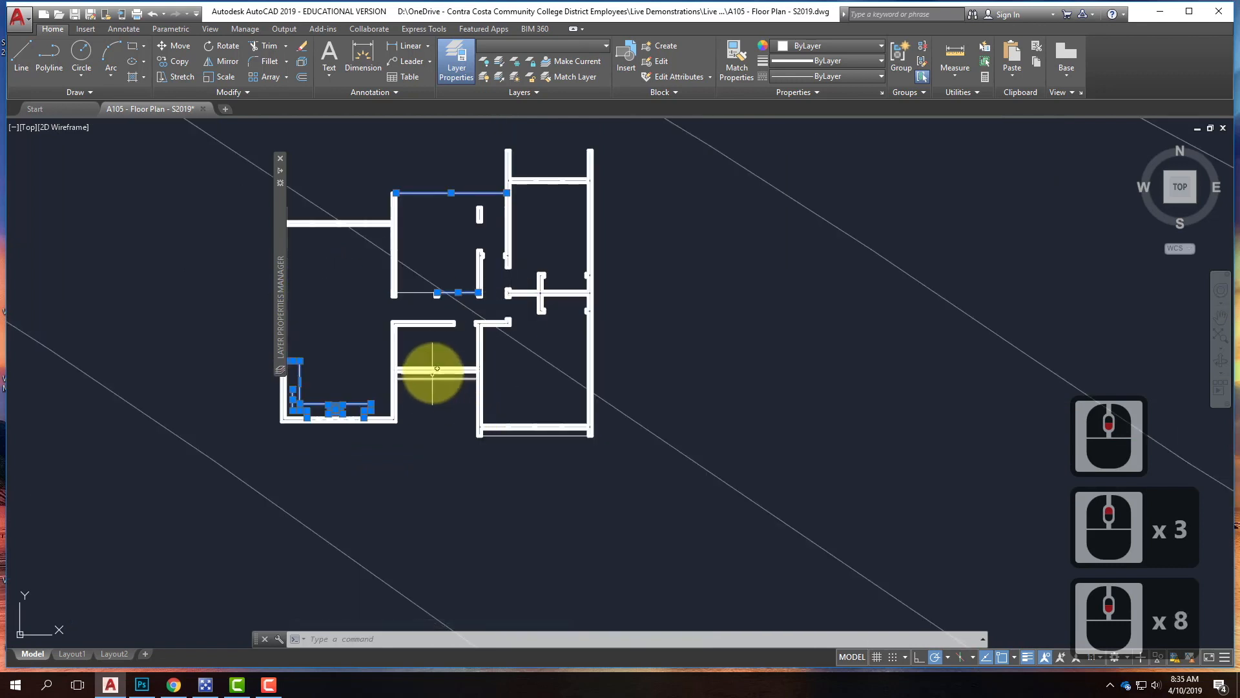
{"action": "scroll", "coordinate": [646, 542], "scroll_direction": "up", "scroll_amount": 2}
{"action": "left_click", "coordinate": [567, 501]}
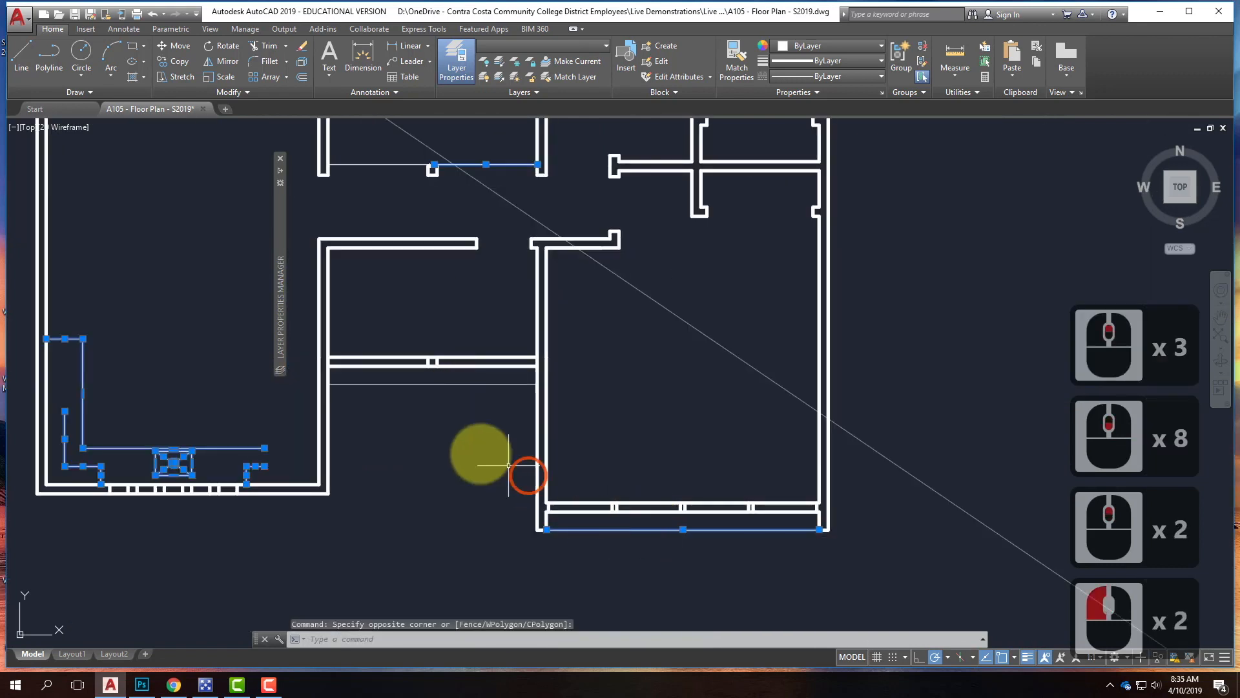
{"action": "left_click", "coordinate": [447, 399]}
{"action": "left_click", "coordinate": [420, 365]}
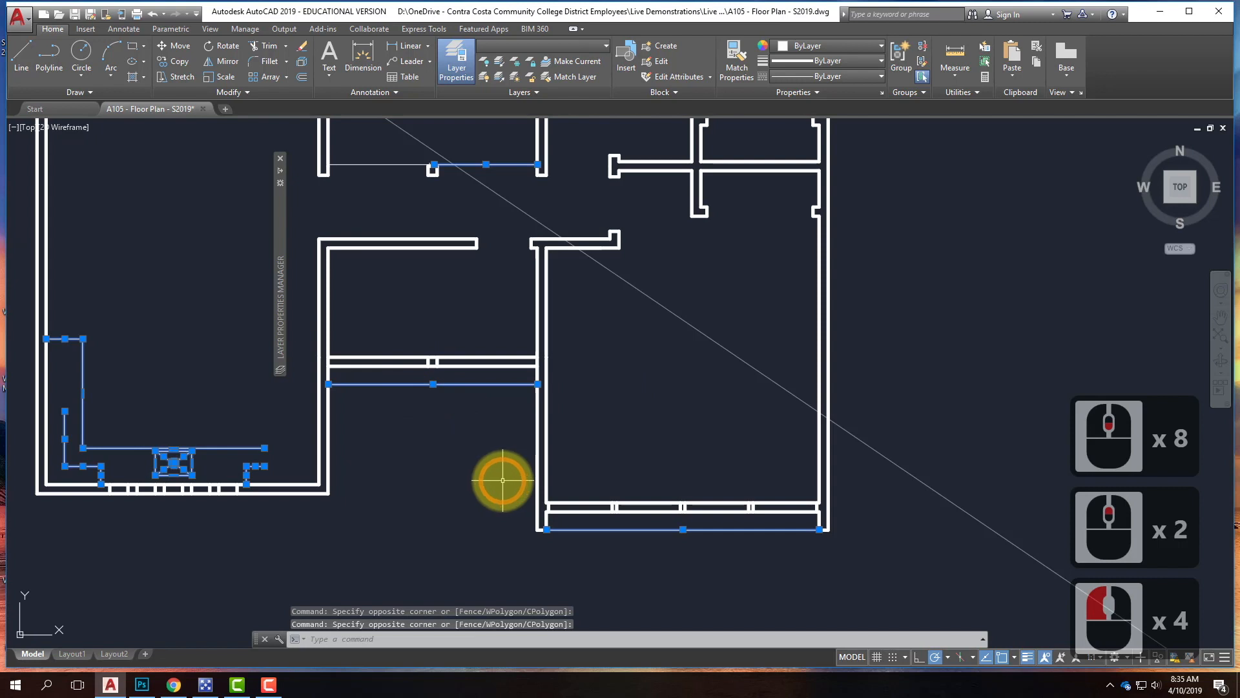
{"action": "scroll", "coordinate": [504, 476], "scroll_direction": "down", "scroll_amount": 3}
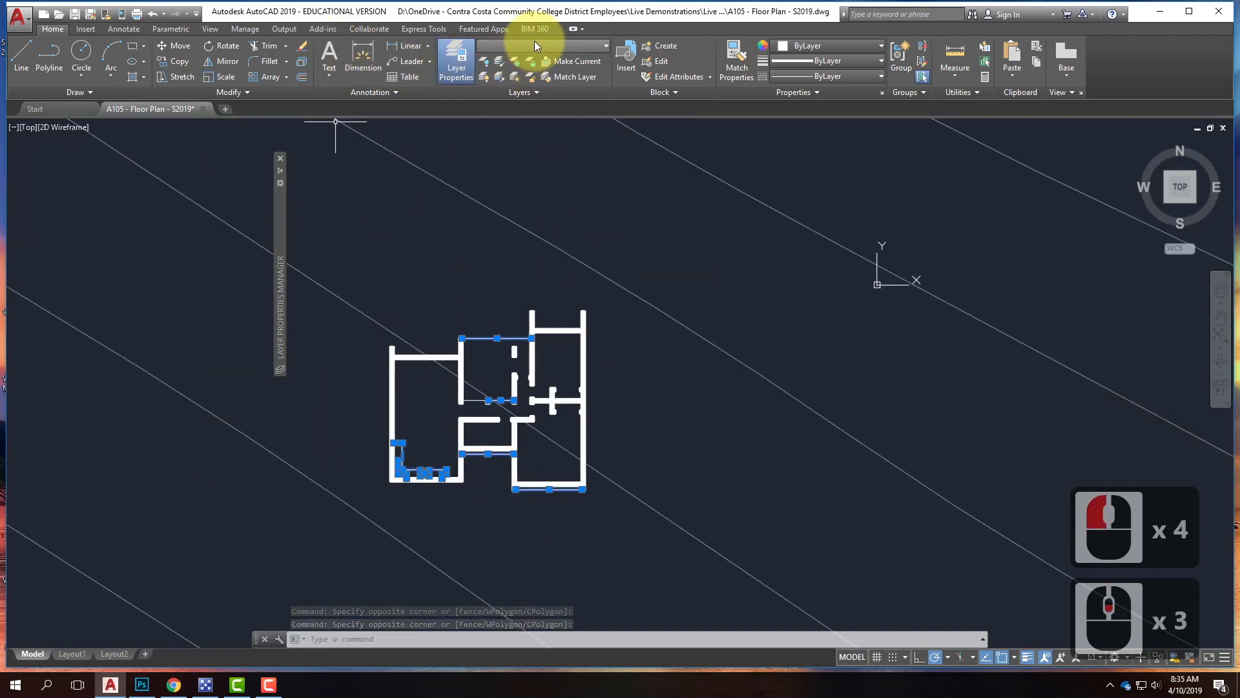
Create a new layer named A-Roof and set its lineweight to 0.00 mm.
{"action": "left_click", "coordinate": [453, 58]}
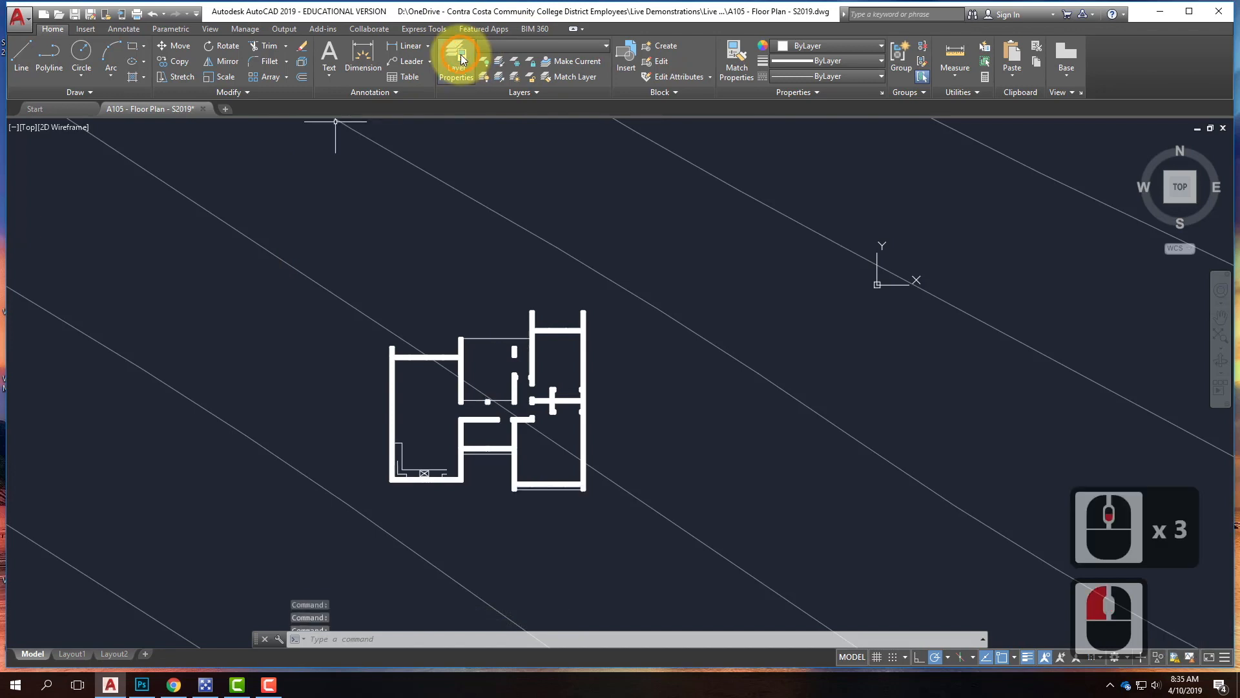
{"action": "left_click", "coordinate": [459, 60]}
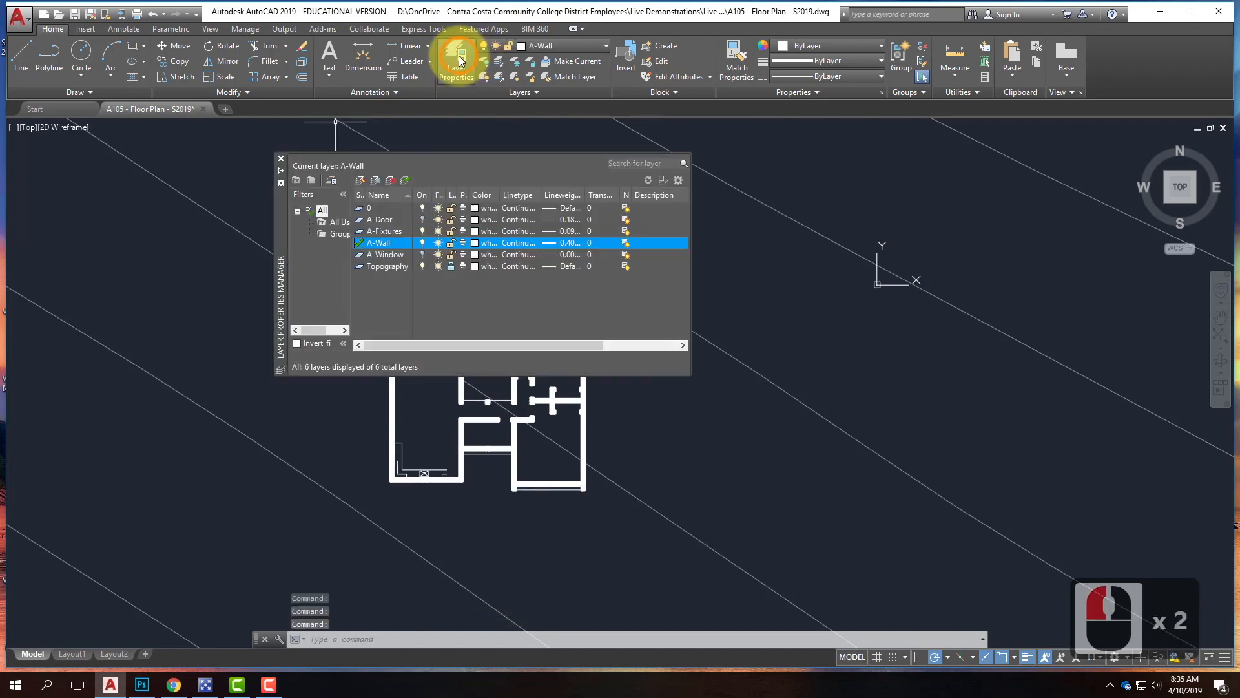
{"action": "left_click", "coordinate": [359, 180]}
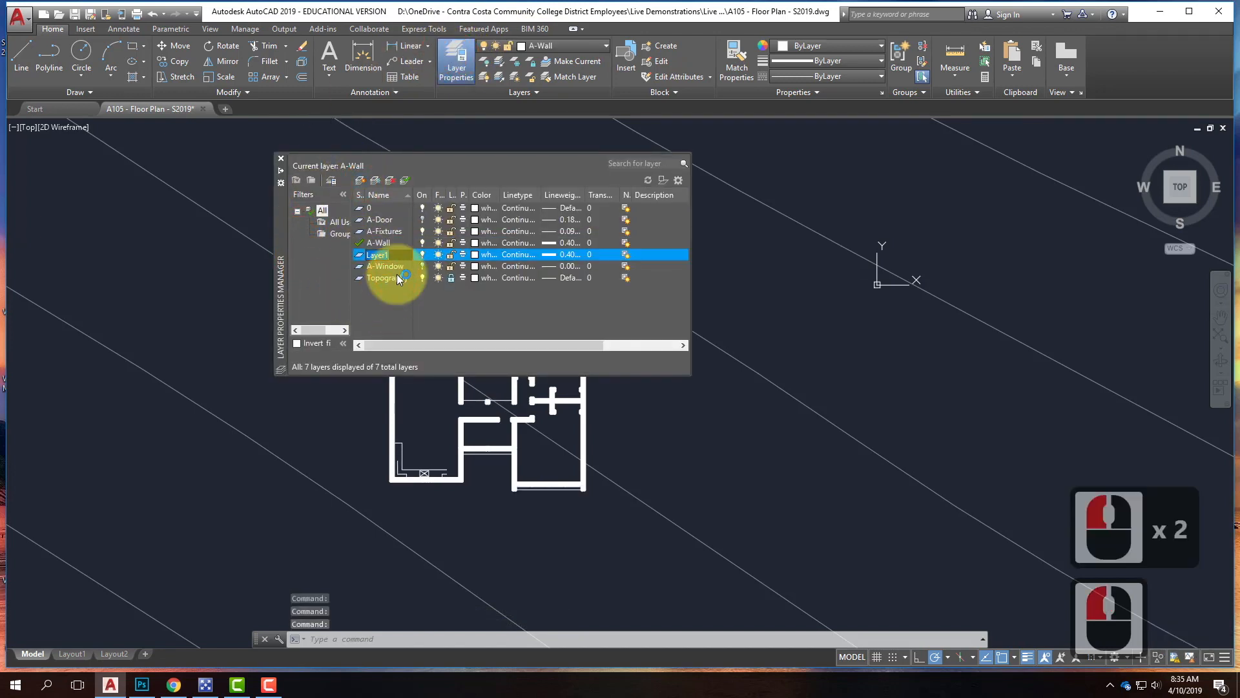
{"action": "type", "text": "A-Roof"}
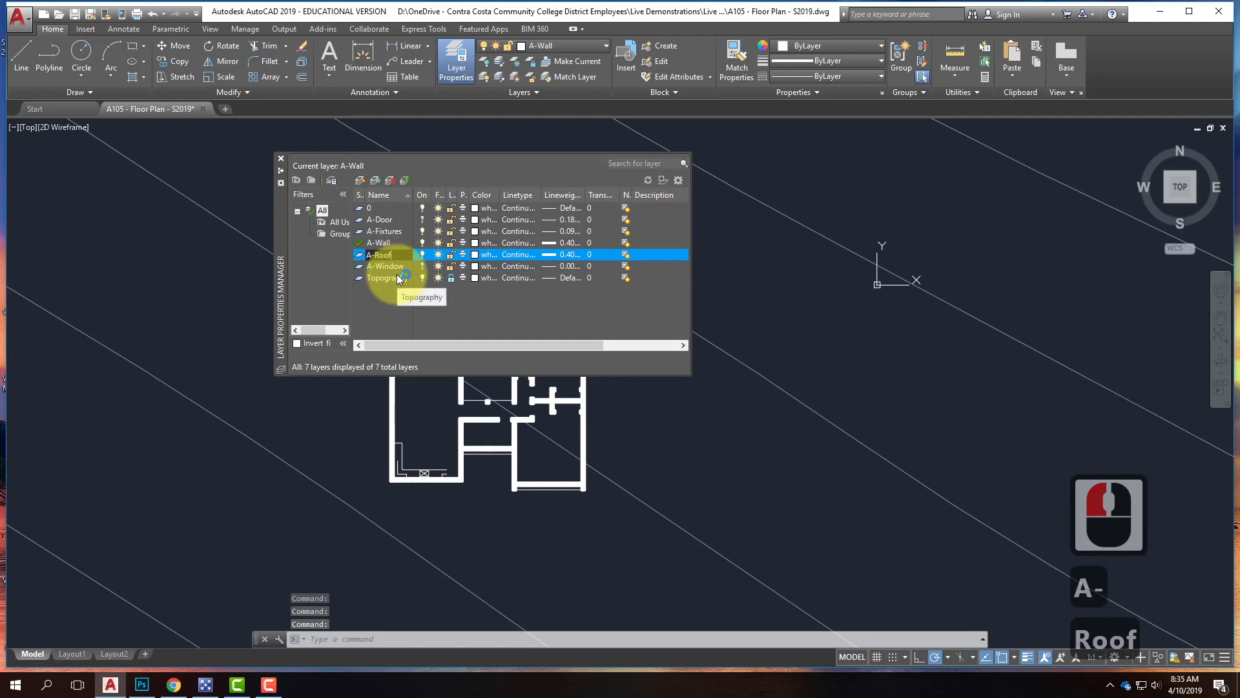
{"action": "left_click", "coordinate": [553, 257]}
{"action": "left_click", "coordinate": [567, 254]}
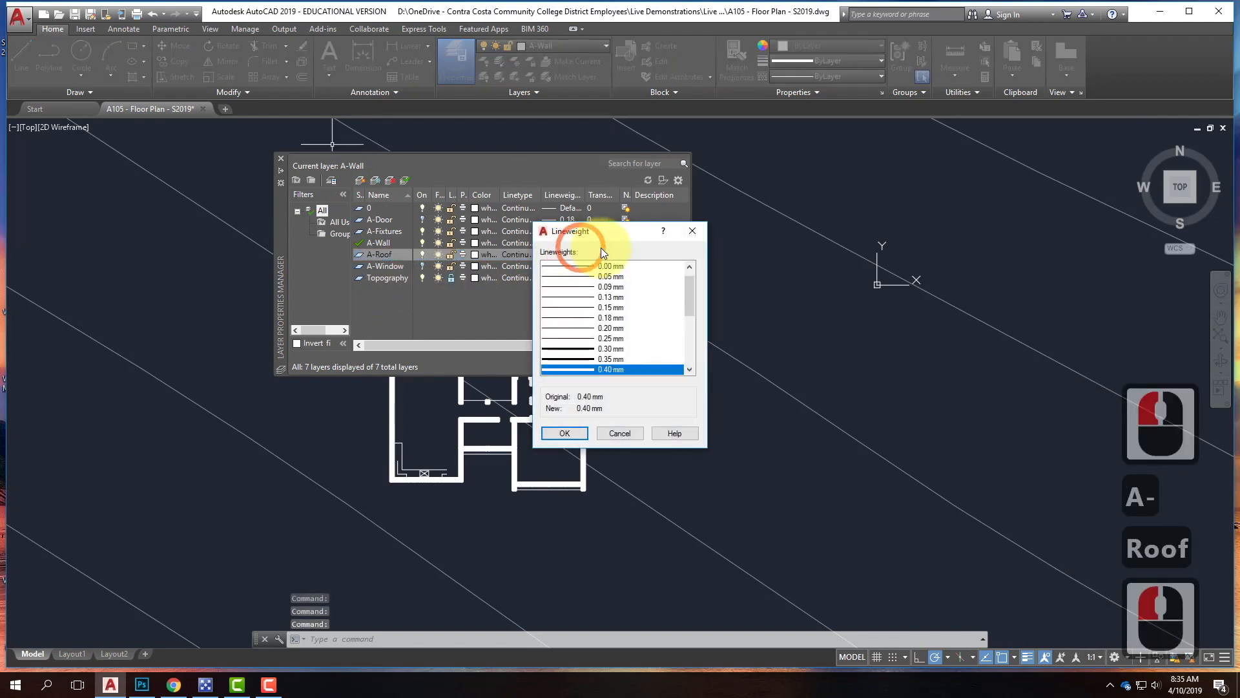
{"action": "left_click", "coordinate": [602, 265]}
{"action": "left_click", "coordinate": [564, 433]}
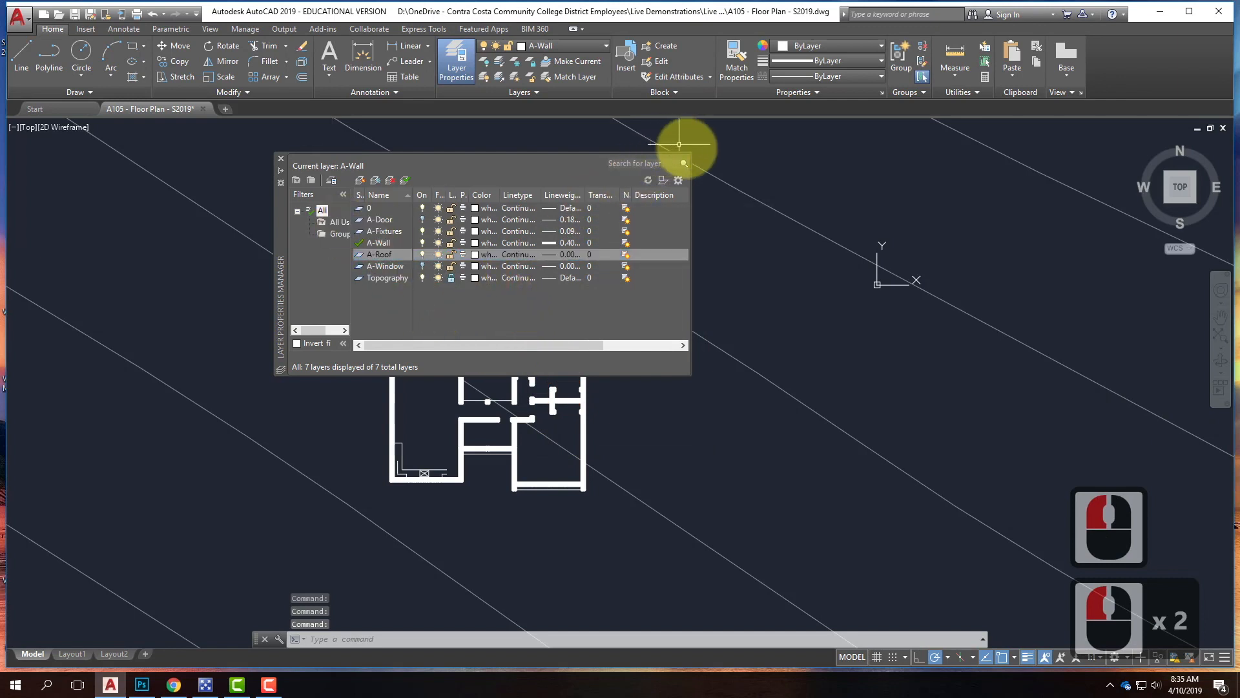
{"action": "left_click", "coordinate": [283, 158]}
Assign the single thin lines below the lower middle opening and below the lower right room's window wall to the A-Roof layer.
{"action": "scroll", "coordinate": [486, 465], "scroll_direction": "up", "scroll_amount": 2}
{"action": "scroll", "coordinate": [487, 460], "scroll_direction": "up", "scroll_amount": 2}
{"action": "left_click", "coordinate": [501, 448]}
{"action": "left_click", "coordinate": [477, 426]}
{"action": "left_click", "coordinate": [625, 540]}
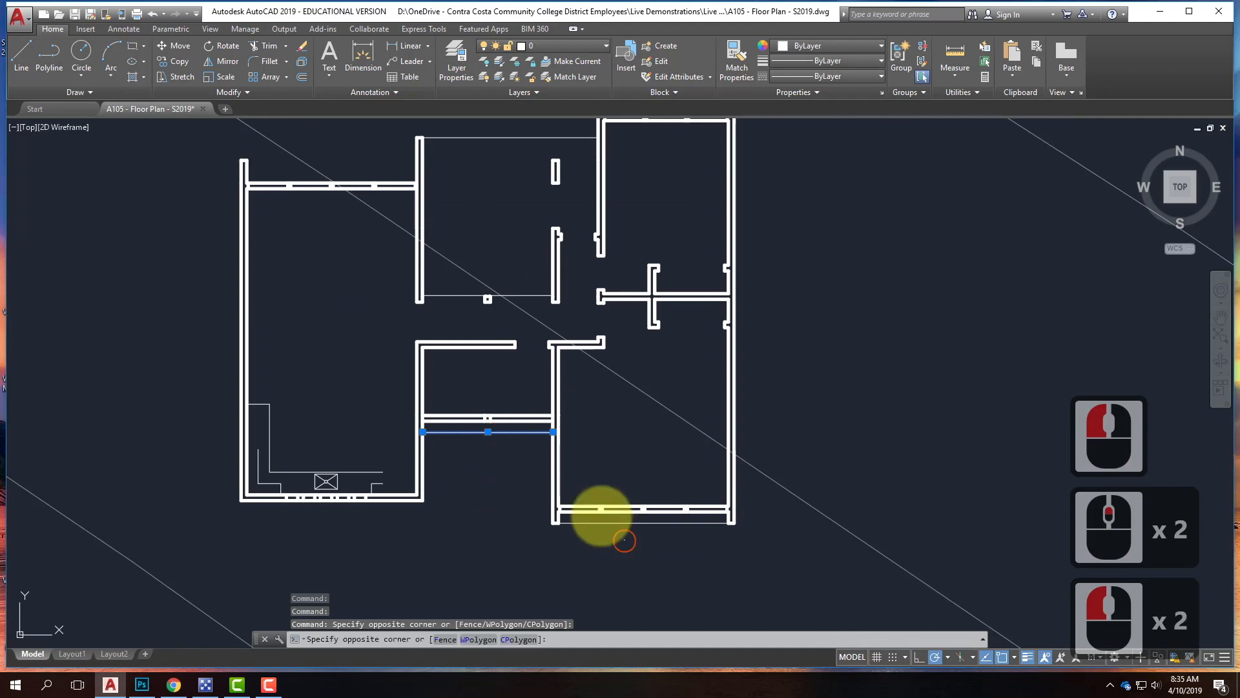
{"action": "left_click", "coordinate": [609, 508]}
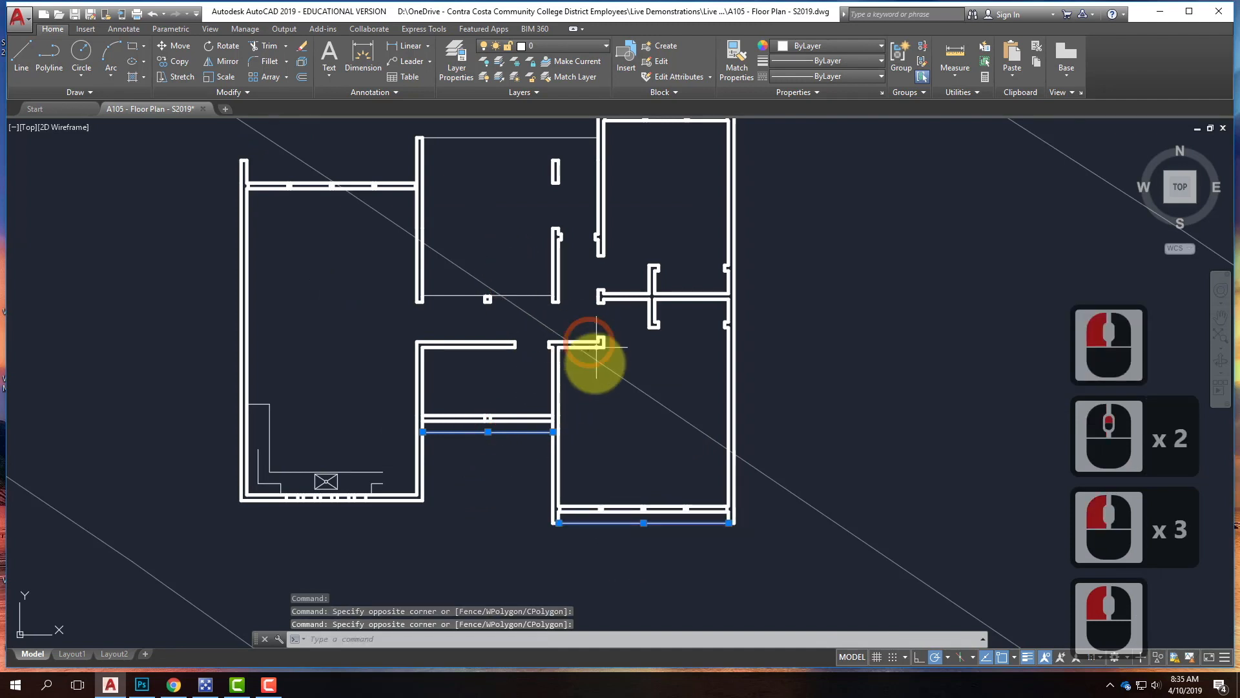
{"action": "left_click", "coordinate": [533, 49]}
{"action": "left_click", "coordinate": [549, 107]}
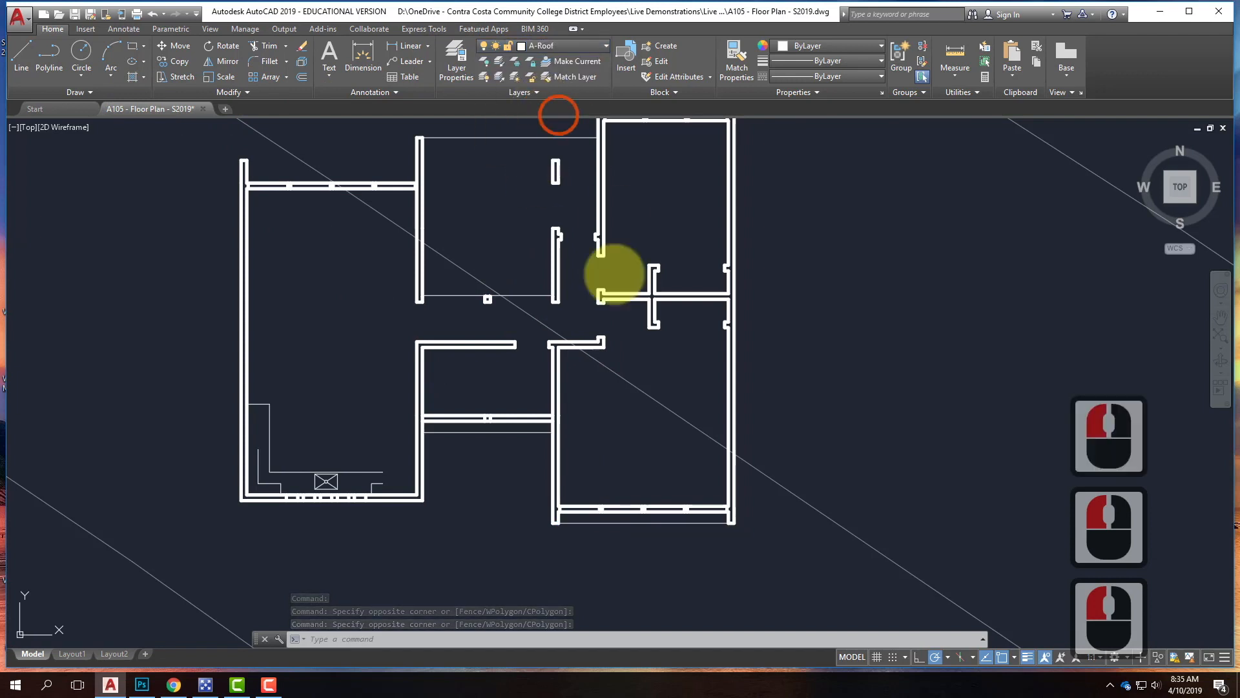
{"action": "key", "text": "Escape"}
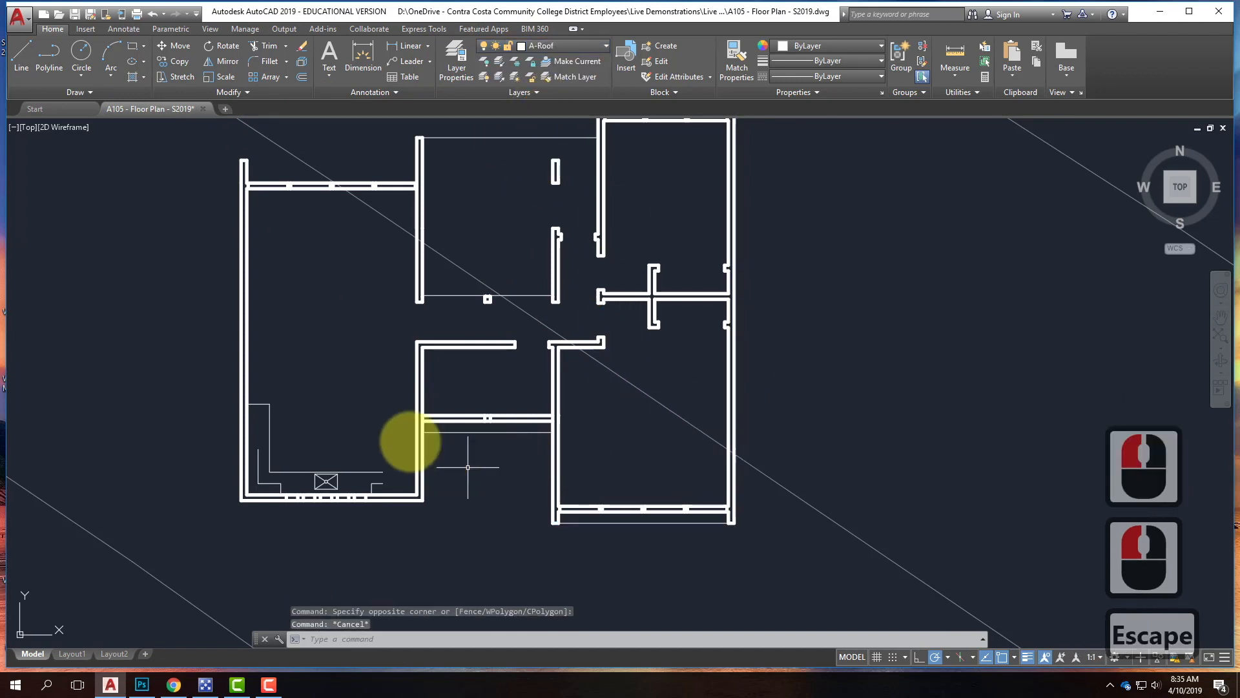
Turn the A-Door and A-Window layers back on.
{"action": "scroll", "coordinate": [278, 484], "scroll_direction": "up", "scroll_amount": 3}
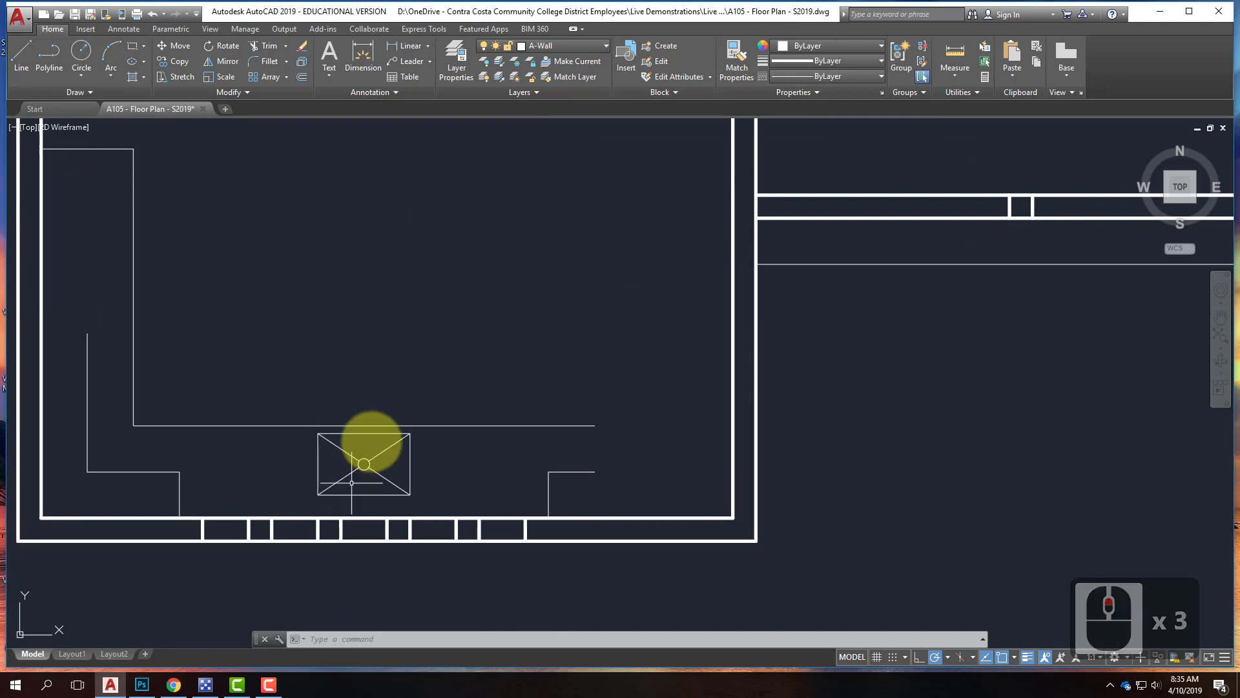
{"action": "left_click", "coordinate": [568, 48]}
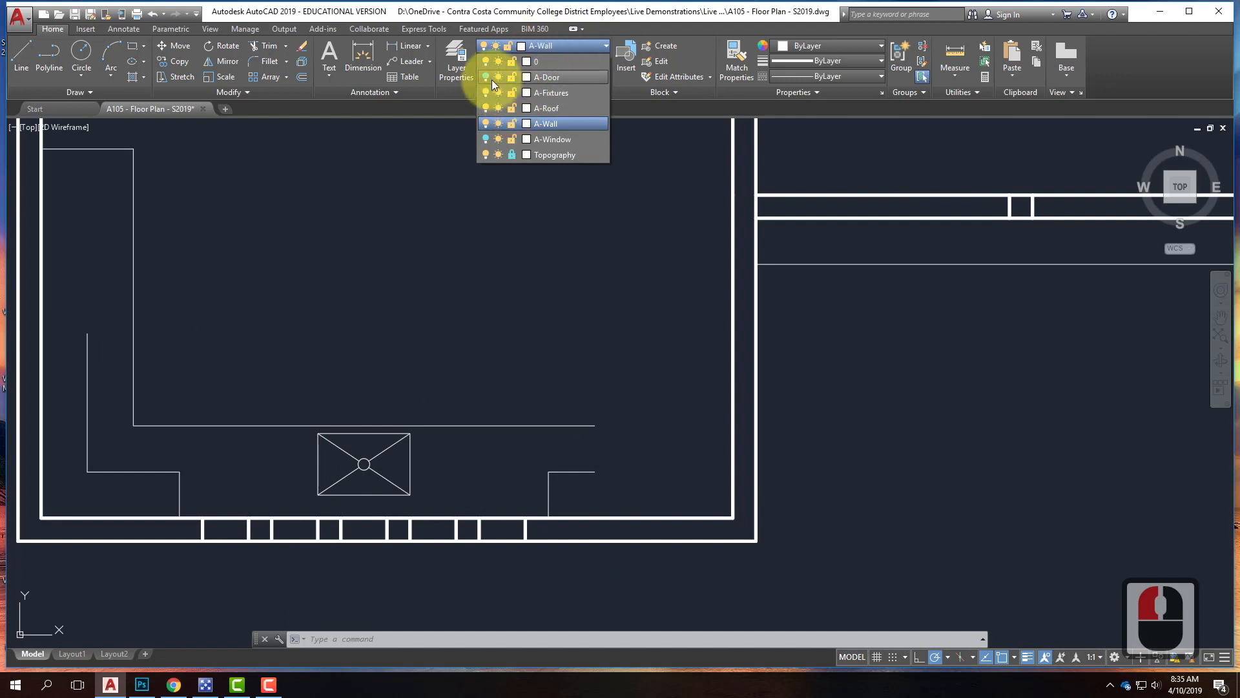
{"action": "left_click", "coordinate": [486, 77]}
{"action": "left_click", "coordinate": [486, 139]}
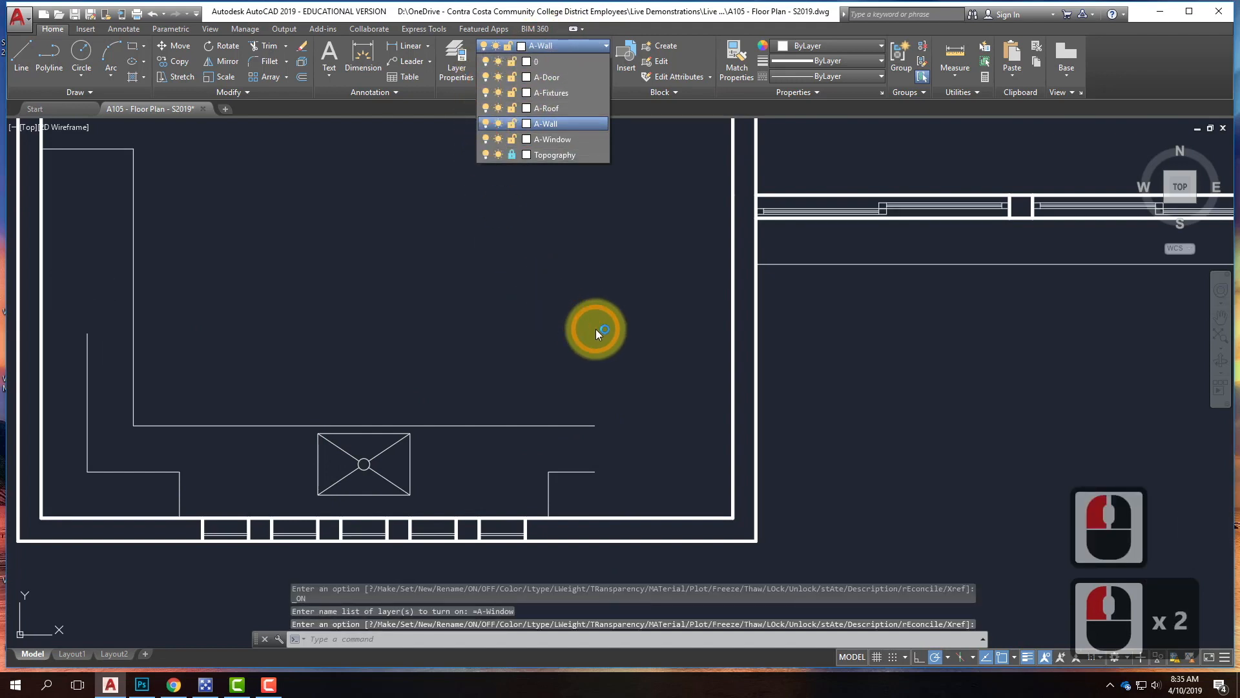
{"action": "left_click", "coordinate": [595, 328]}
{"action": "scroll", "coordinate": [415, 346], "scroll_direction": "down", "scroll_amount": 5}
{"action": "scroll", "coordinate": [567, 235], "scroll_direction": "up", "scroll_amount": 2}
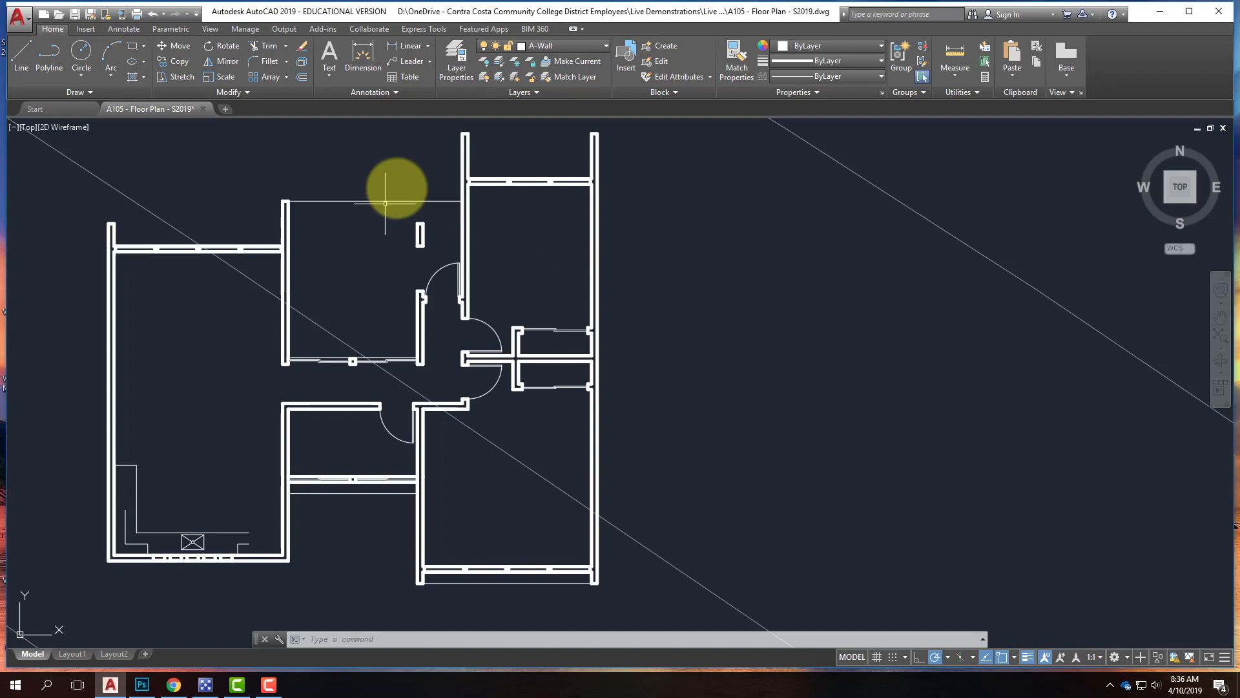
{"action": "scroll", "coordinate": [350, 443], "scroll_direction": "up", "scroll_amount": 2}
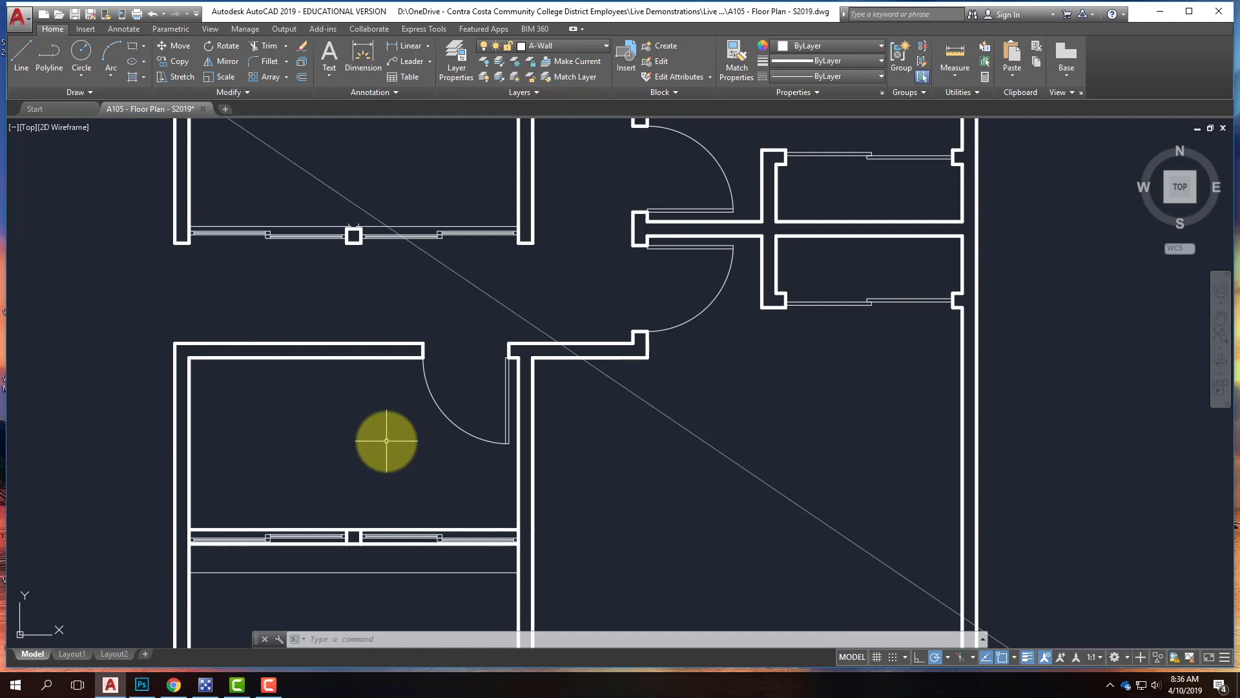
{"action": "scroll", "coordinate": [343, 442], "scroll_direction": "down", "scroll_amount": 2}
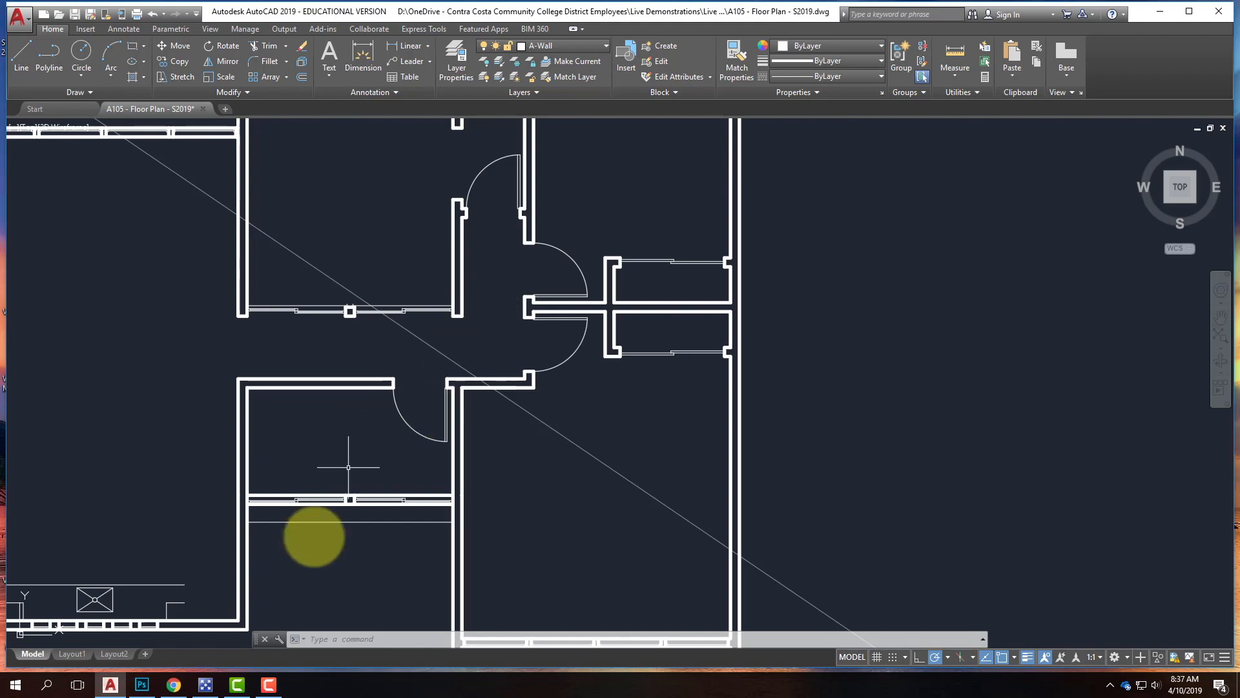
{"action": "mouse_move", "coordinate": [172, 692]}
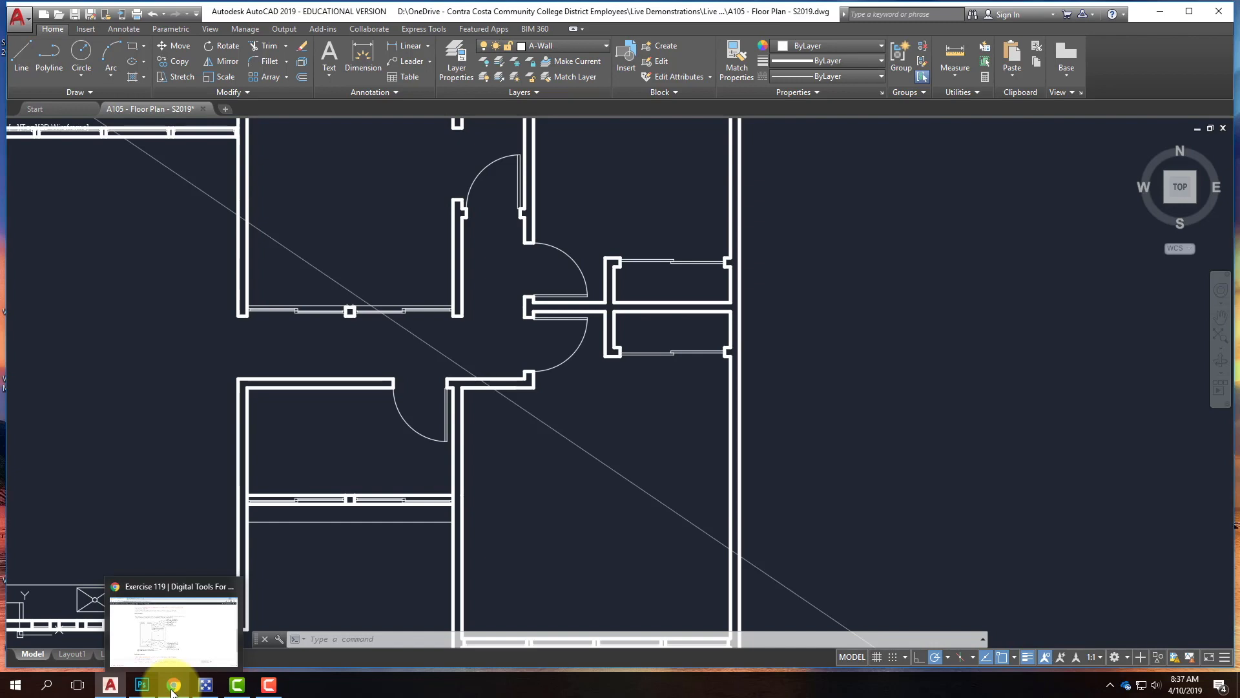
{"action": "left_click", "coordinate": [173, 688]}
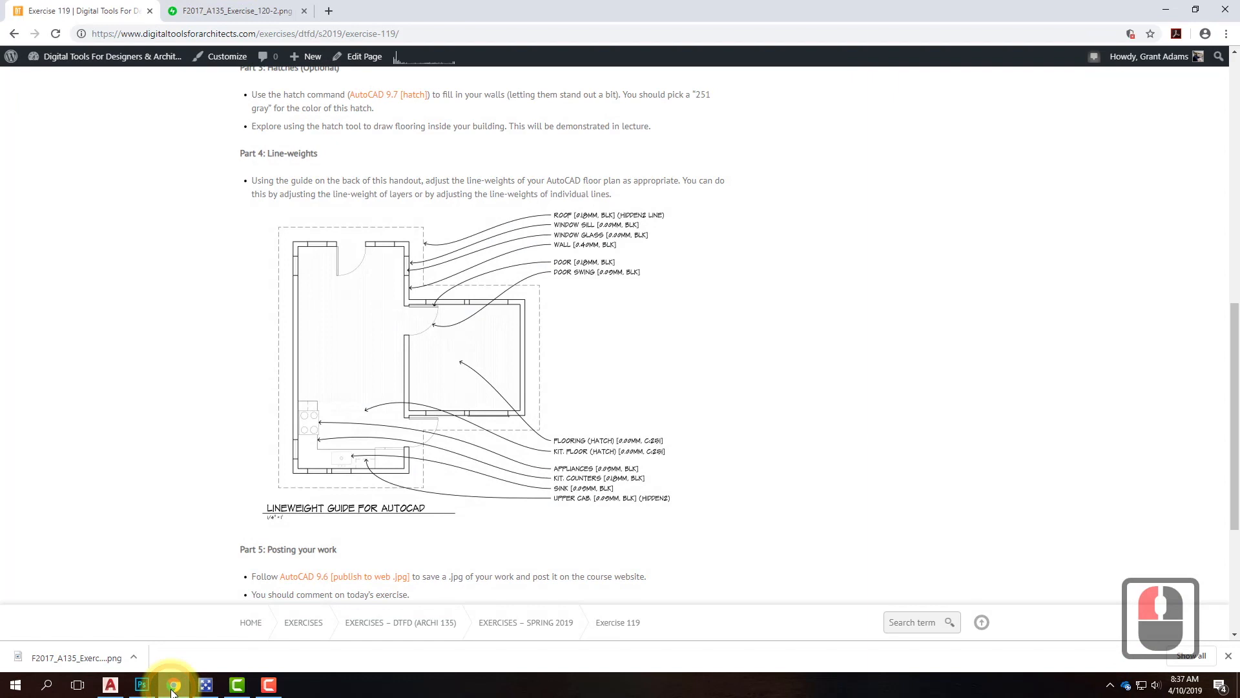
{"action": "scroll", "coordinate": [308, 285], "scroll_direction": "up", "scroll_amount": 4}
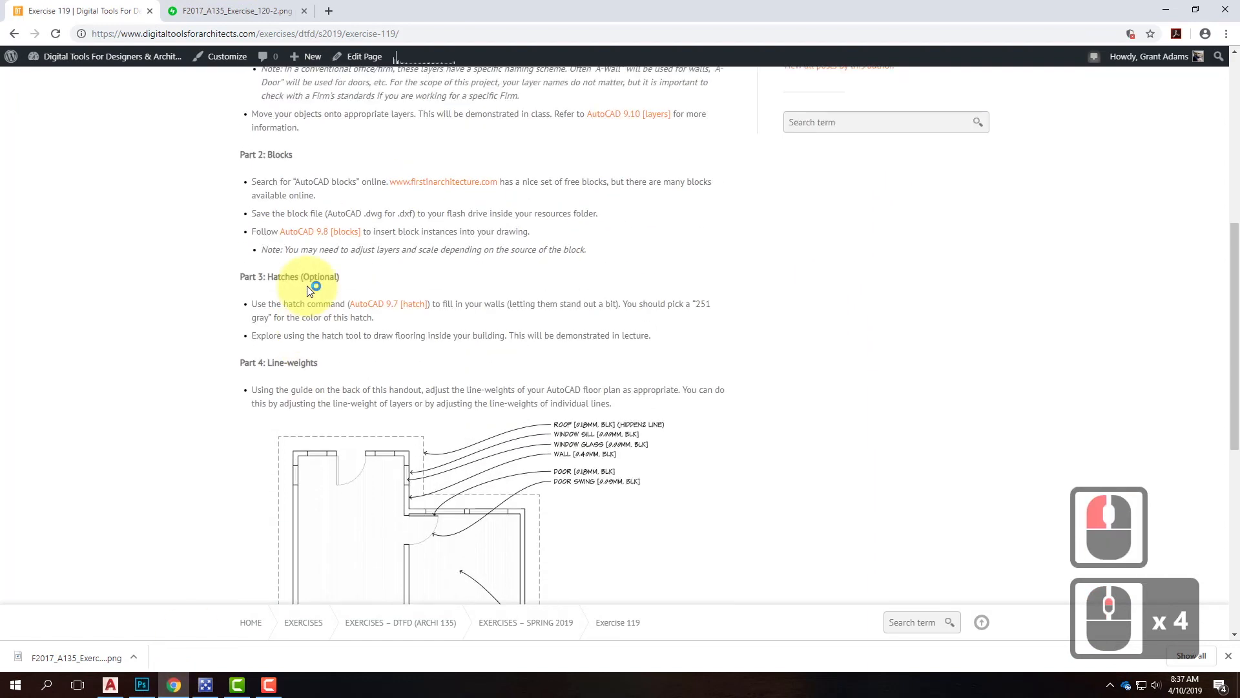
{"action": "scroll", "coordinate": [307, 290], "scroll_direction": "up", "scroll_amount": 2}
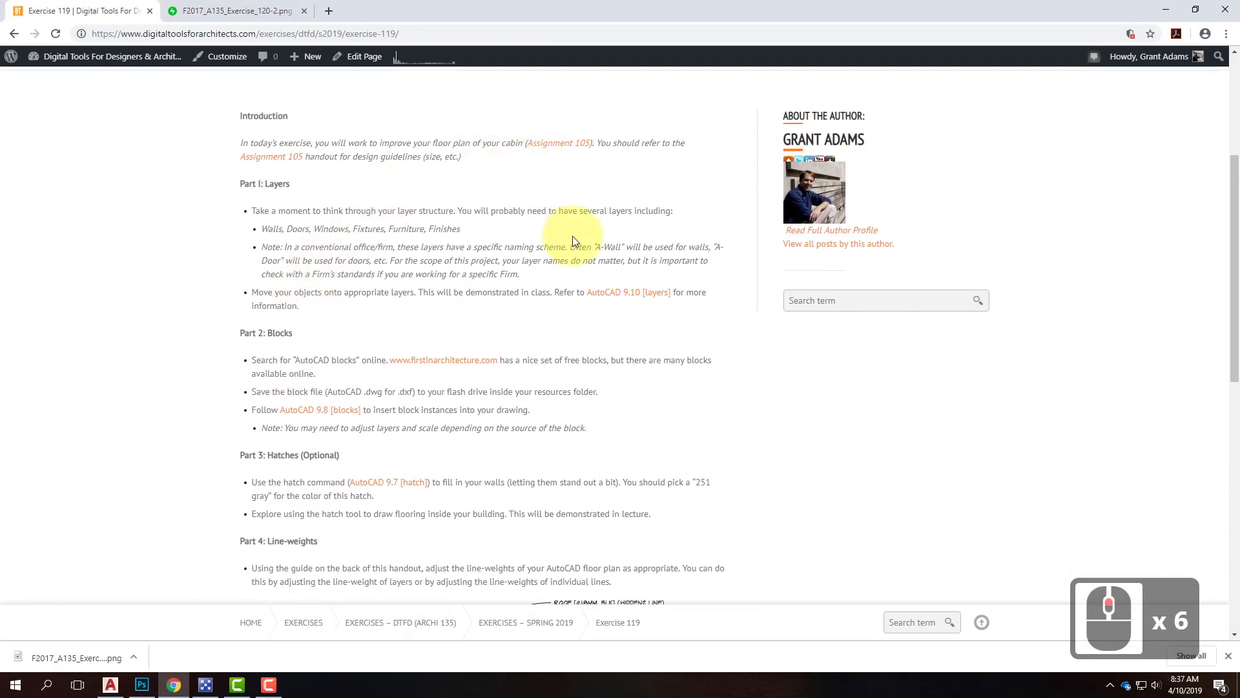
{"action": "right_click", "coordinate": [436, 367]}
{"action": "left_click", "coordinate": [513, 372]}
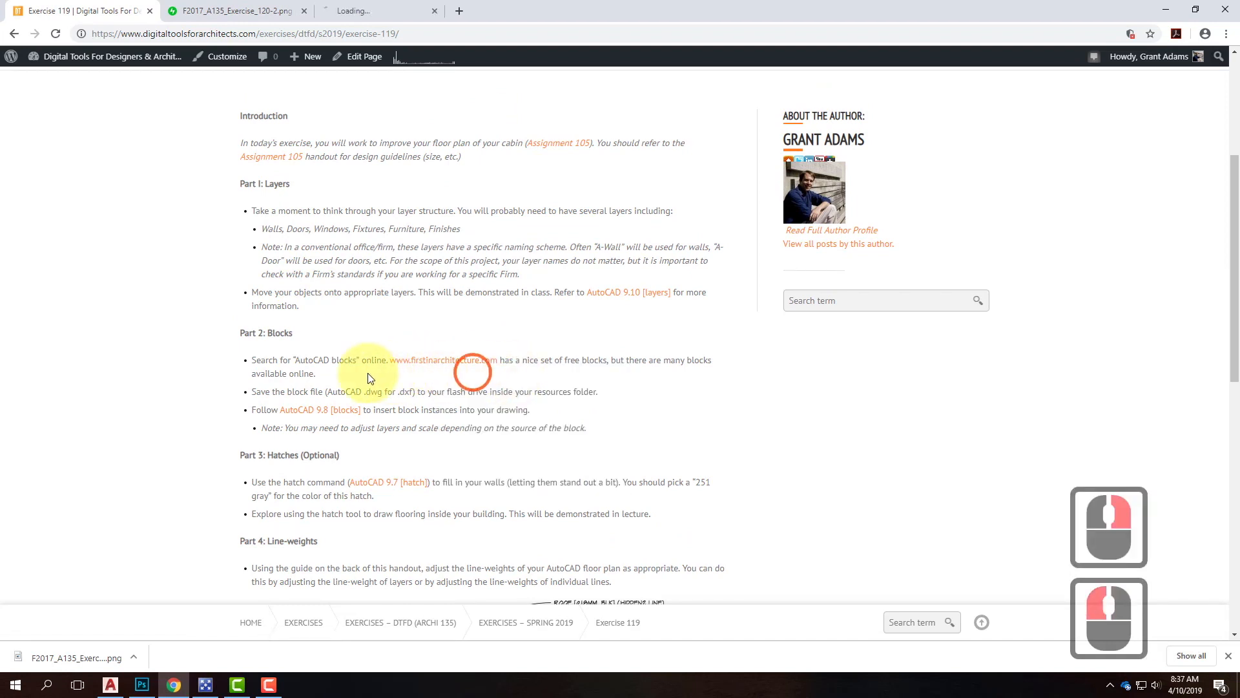
{"action": "left_click", "coordinate": [385, 12]}
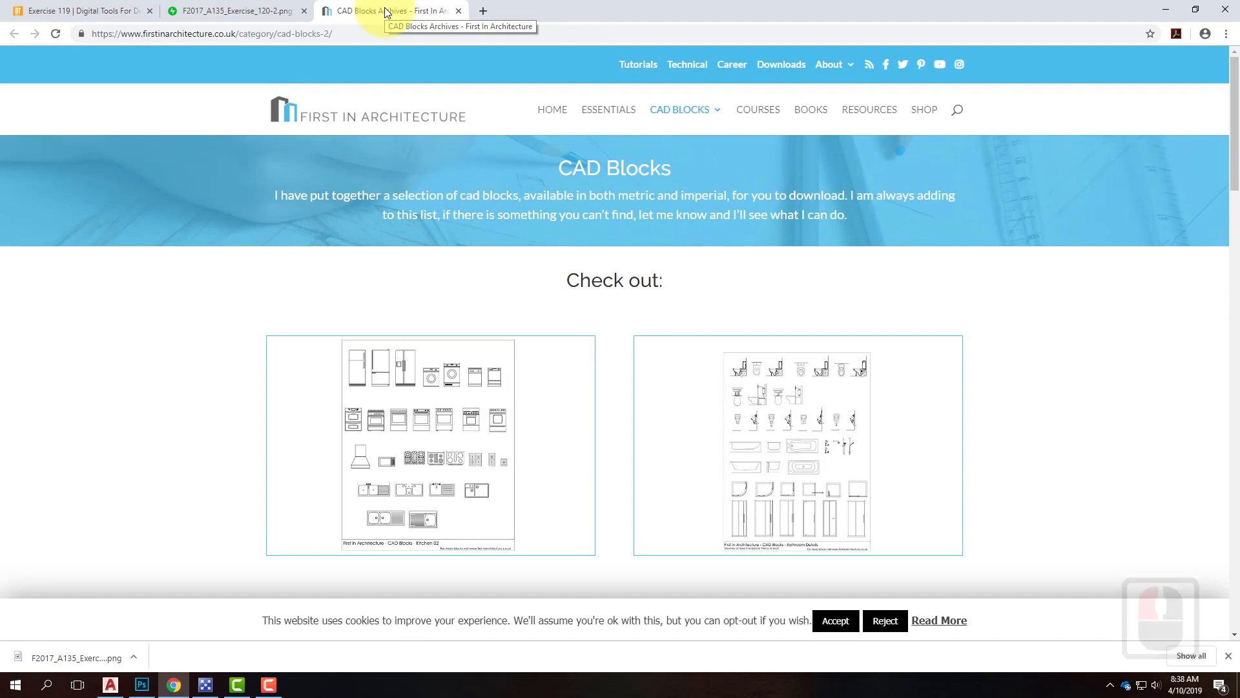
Browse the site's free CAD block posts and open the Bed and mattress sizes post.
{"action": "mouse_move", "coordinate": [700, 114]}
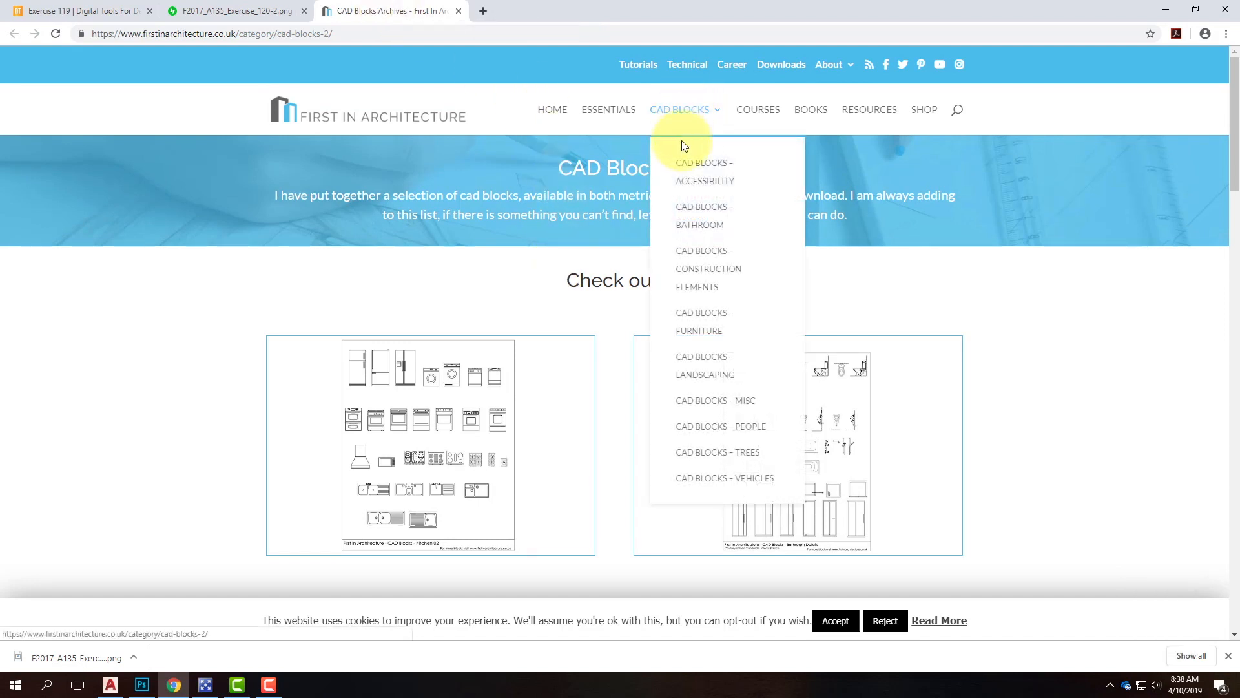
{"action": "scroll", "coordinate": [1085, 321], "scroll_direction": "down", "scroll_amount": 6}
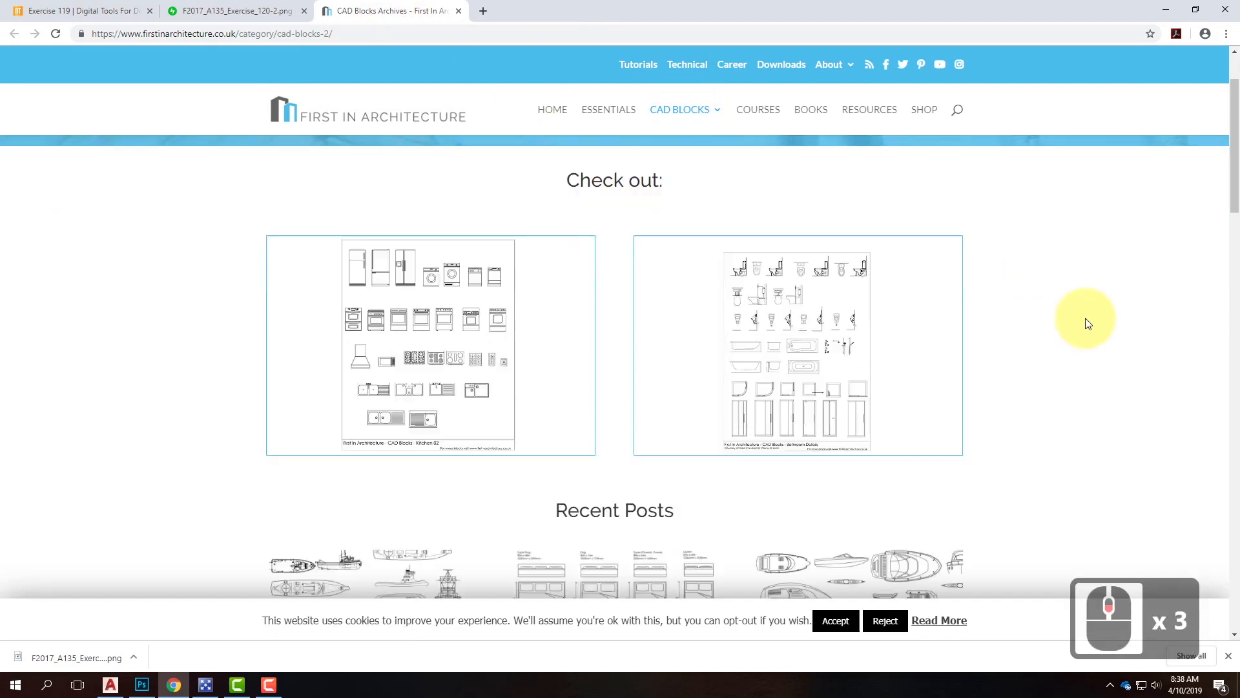
{"action": "scroll", "coordinate": [1085, 321], "scroll_direction": "down", "scroll_amount": 10}
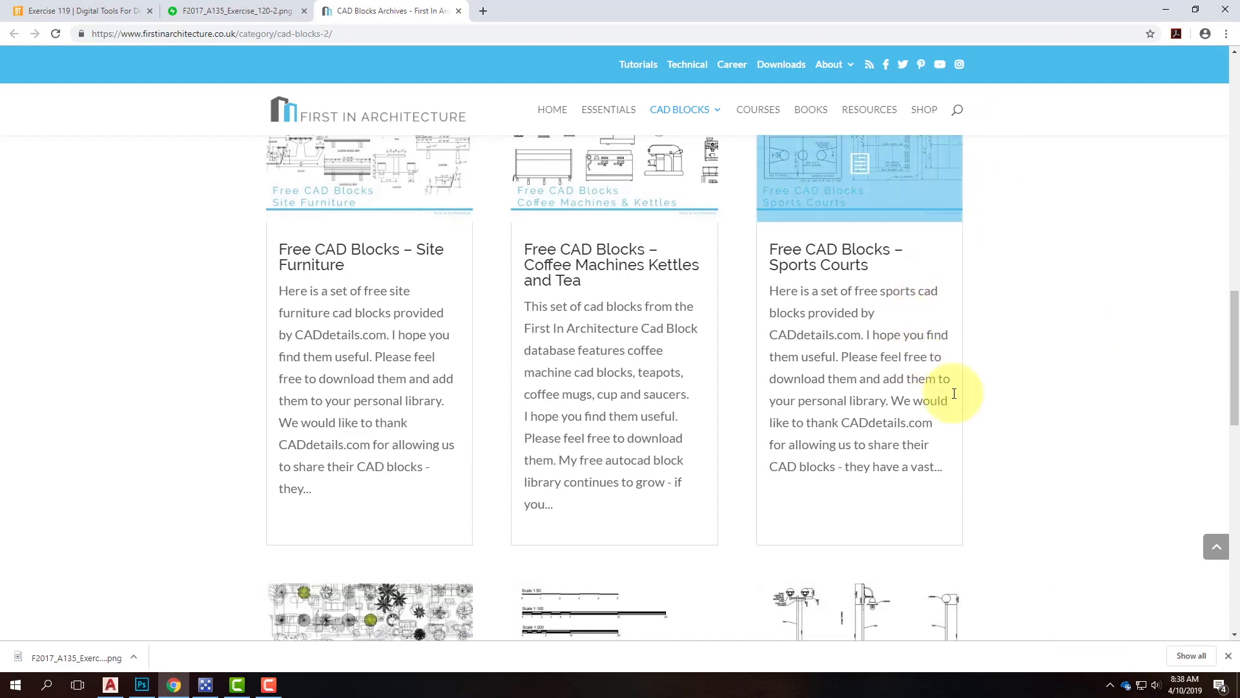
{"action": "scroll", "coordinate": [1049, 401], "scroll_direction": "up", "scroll_amount": 4}
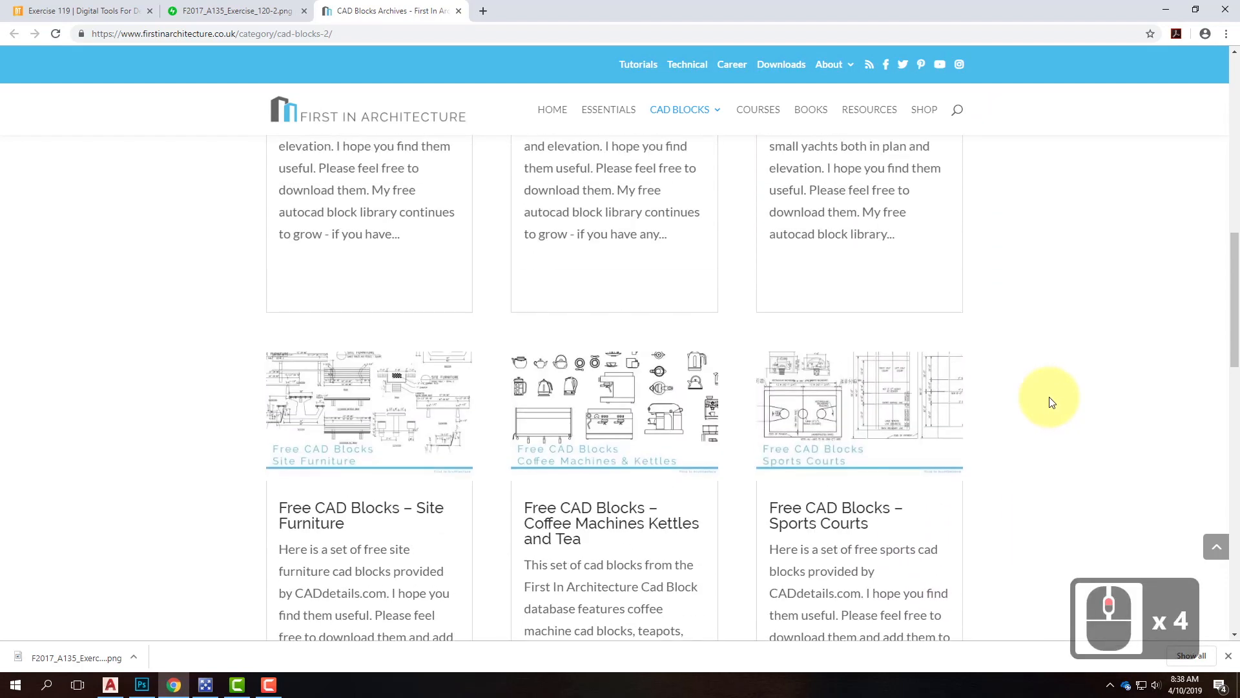
{"action": "scroll", "coordinate": [1049, 402], "scroll_direction": "down", "scroll_amount": 2}
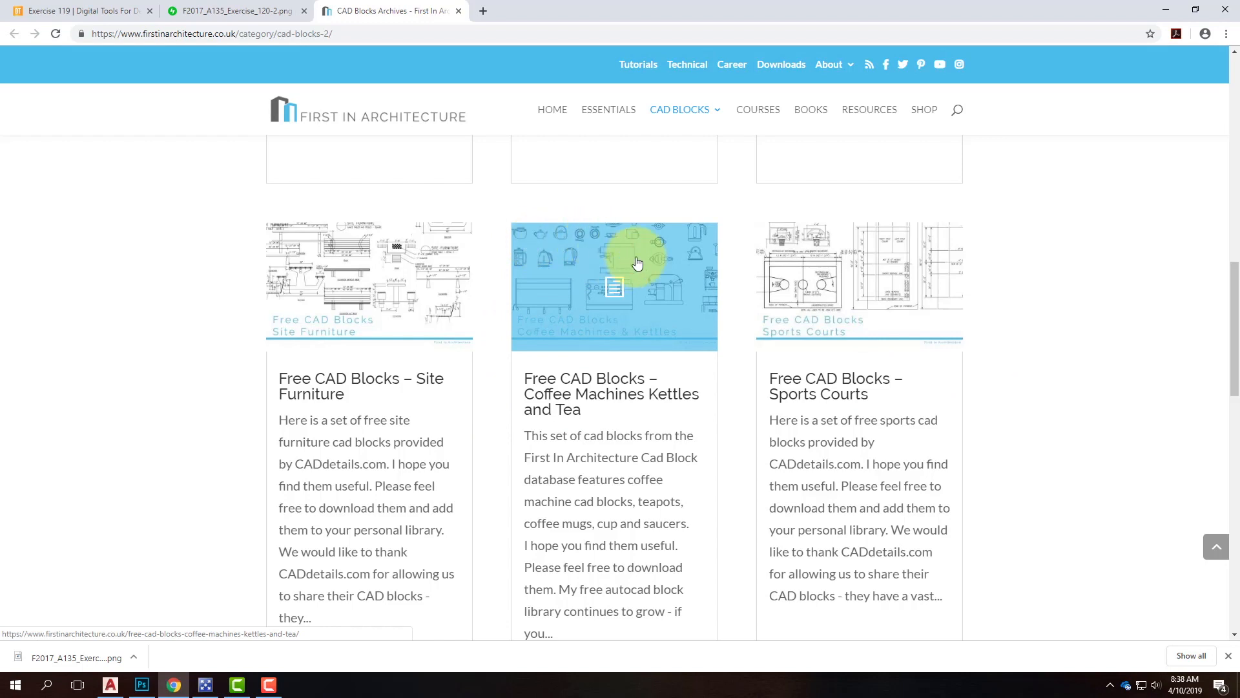
{"action": "scroll", "coordinate": [636, 262], "scroll_direction": "down", "scroll_amount": 8}
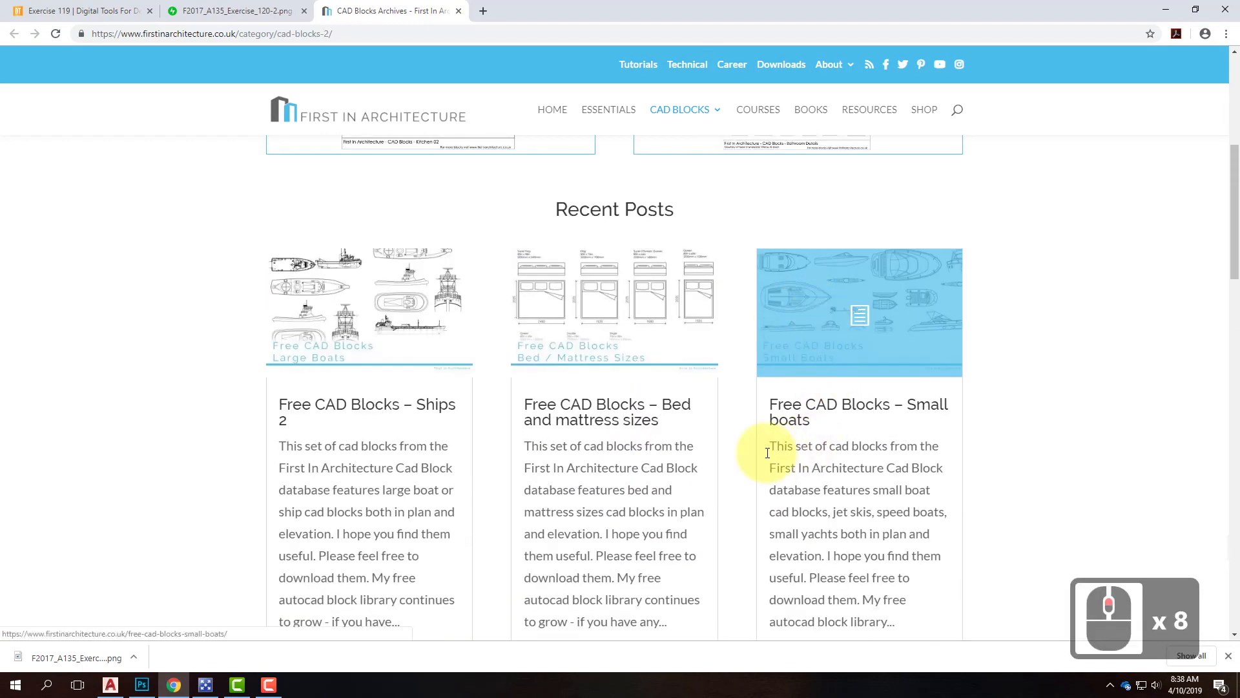
{"action": "scroll", "coordinate": [636, 349], "scroll_direction": "down", "scroll_amount": 1}
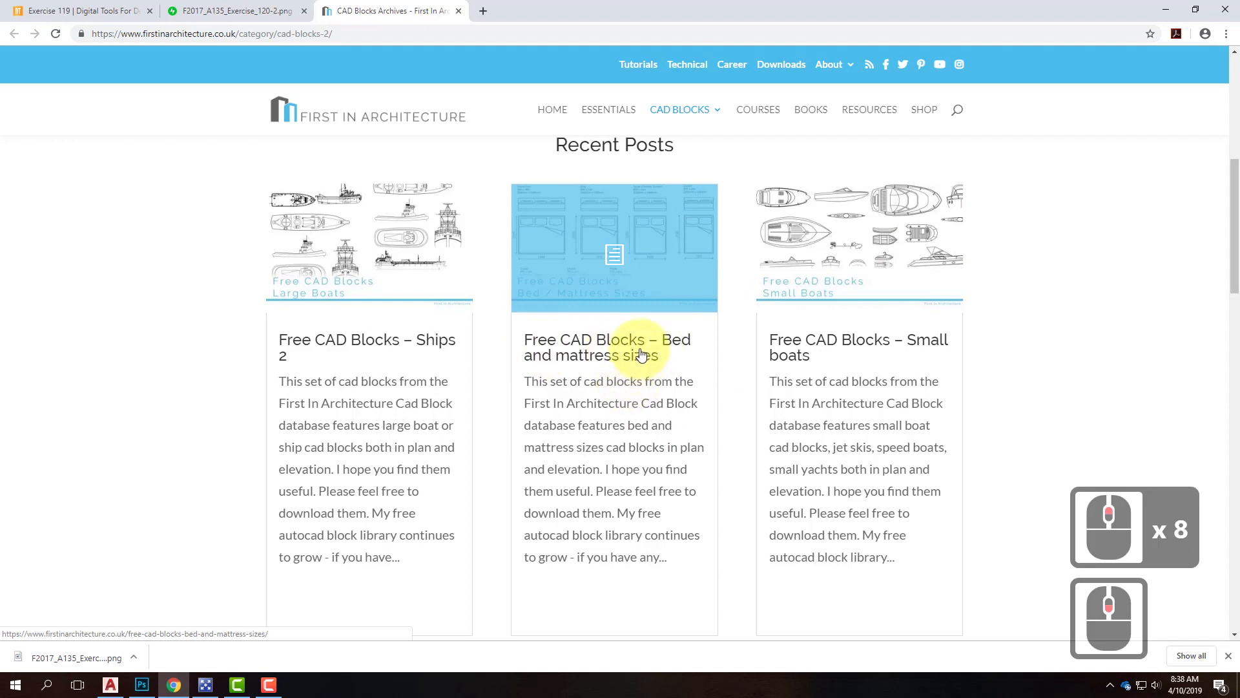
{"action": "left_click", "coordinate": [626, 356]}
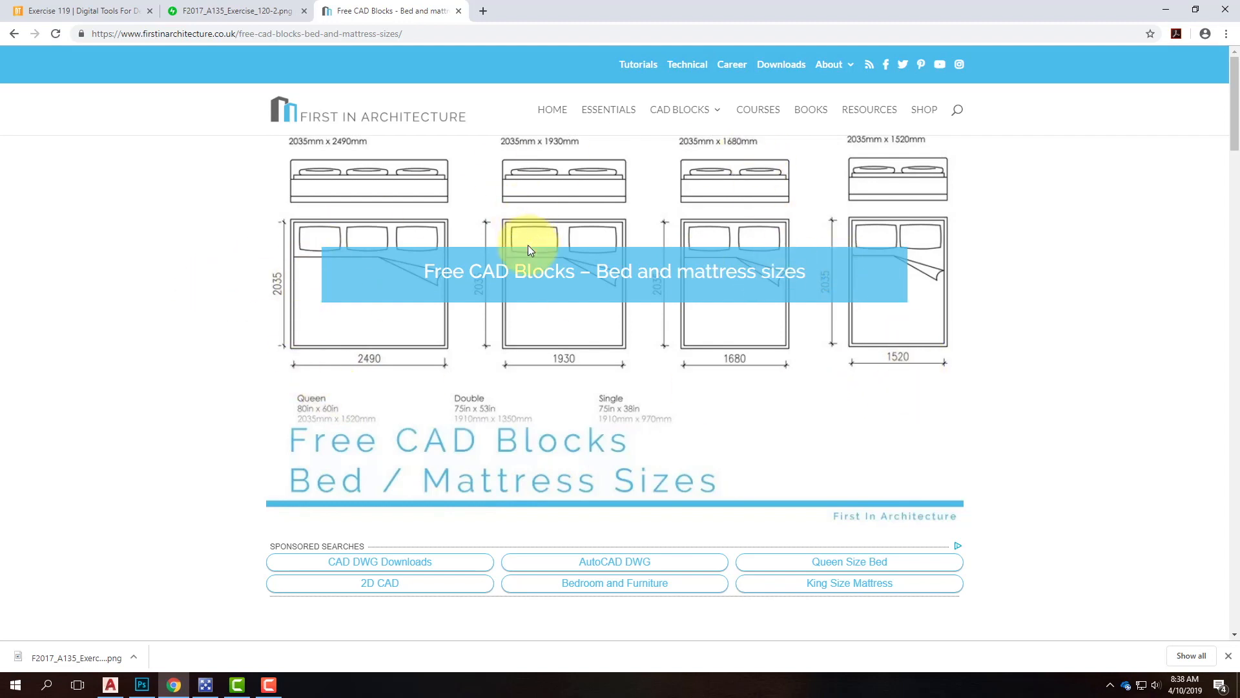
Download the bed and mattress sizes CAD block file from the post.
{"action": "scroll", "coordinate": [528, 241], "scroll_direction": "down", "scroll_amount": 9}
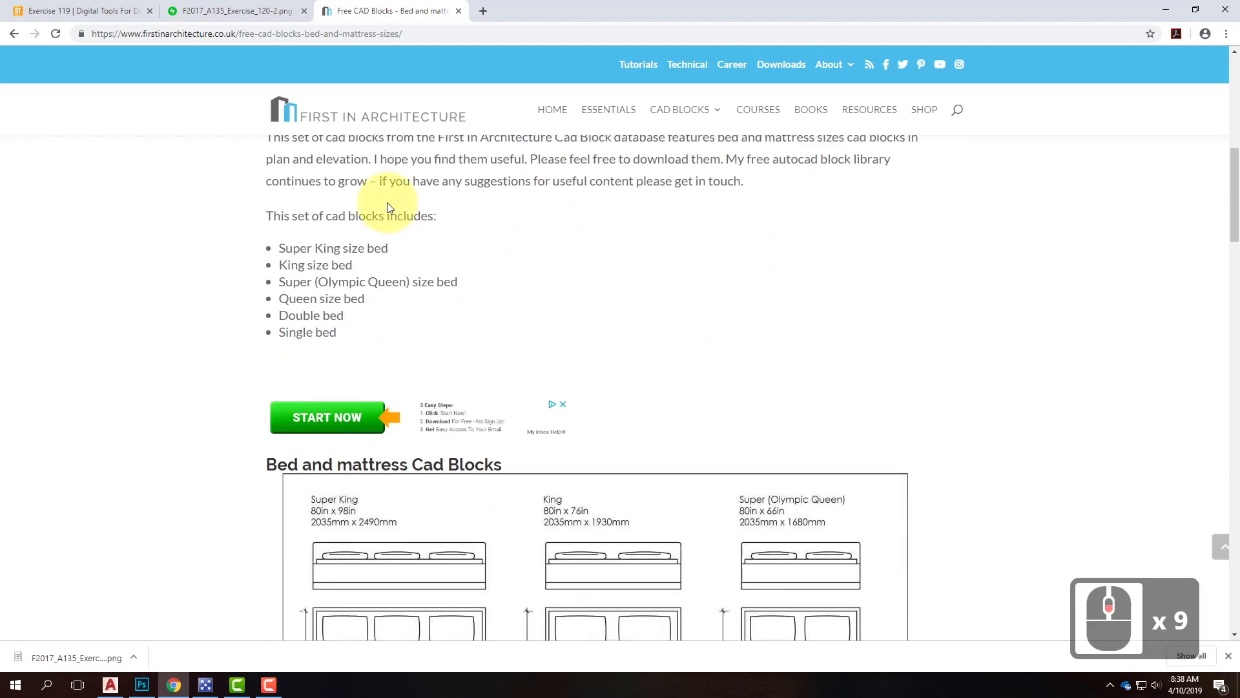
{"action": "scroll", "coordinate": [452, 291], "scroll_direction": "down", "scroll_amount": 14}
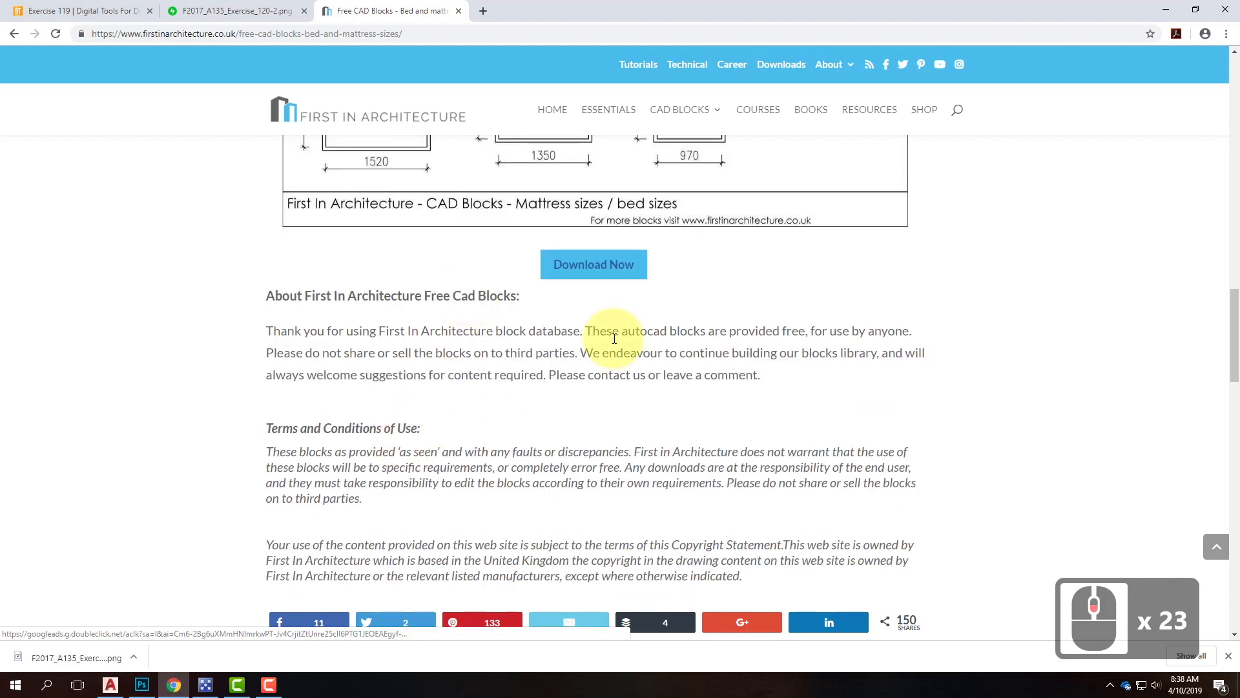
{"action": "left_click", "coordinate": [603, 273]}
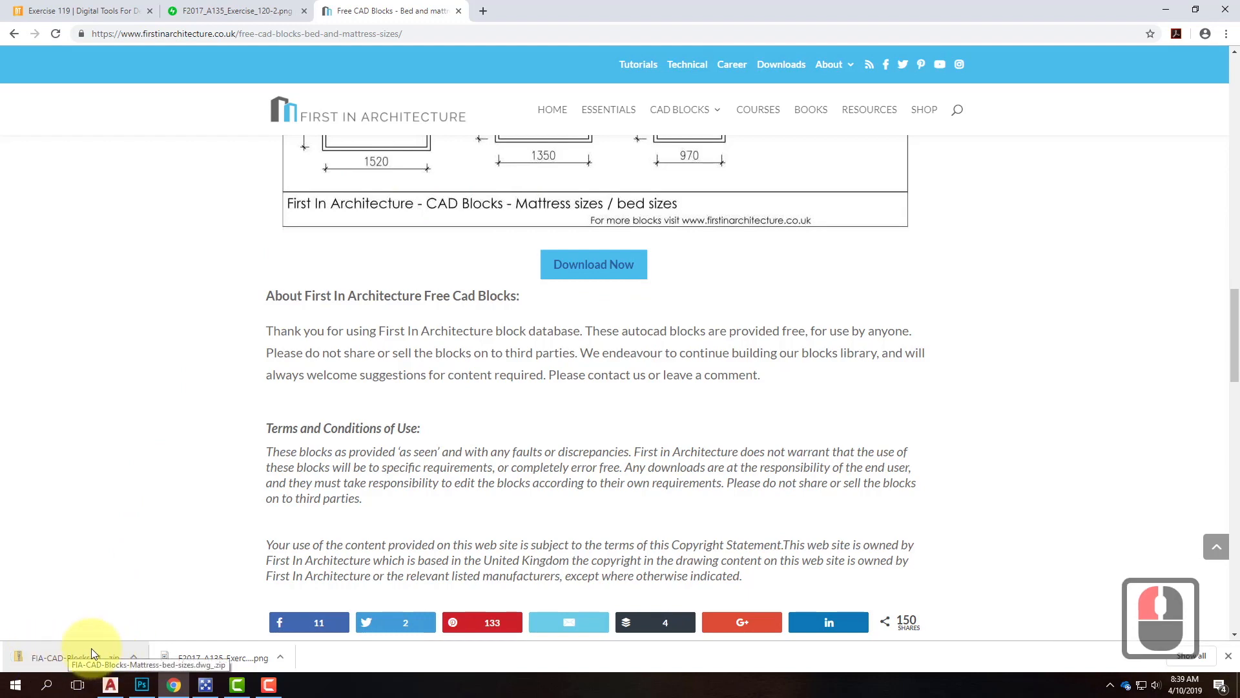
Return to the CAD blocks archive and open the CAD Blocks – Furniture category.
{"action": "left_click", "coordinate": [13, 34]}
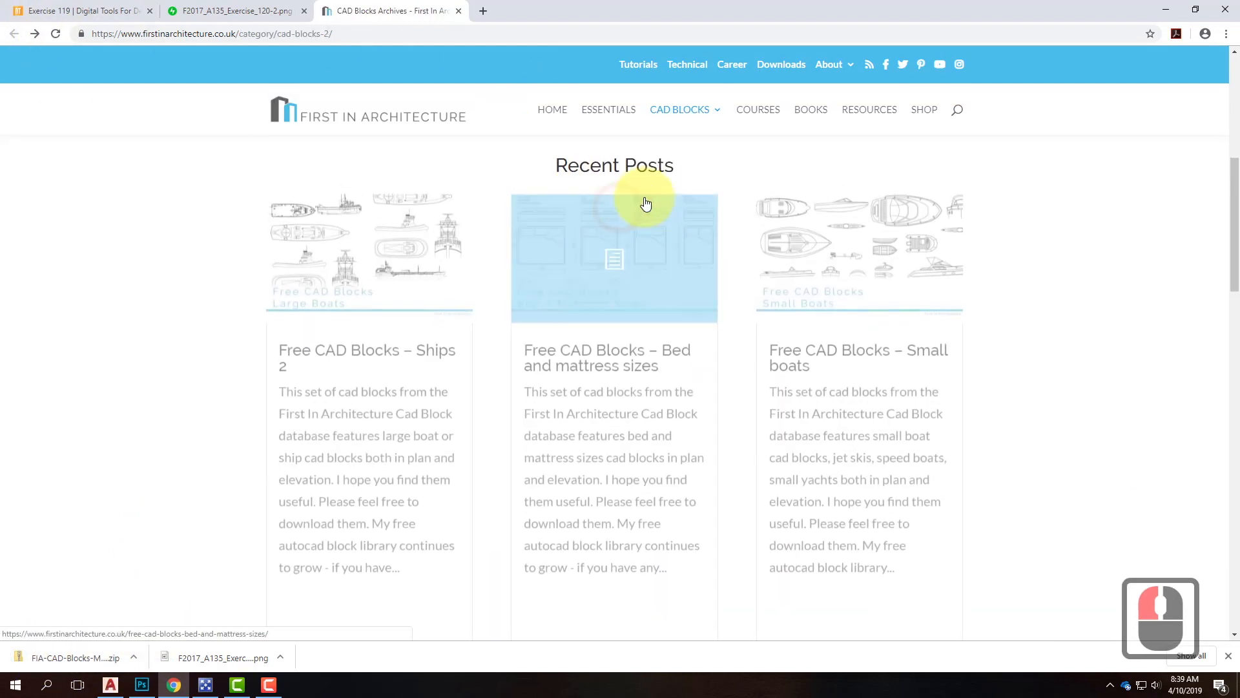
{"action": "mouse_move", "coordinate": [709, 115]}
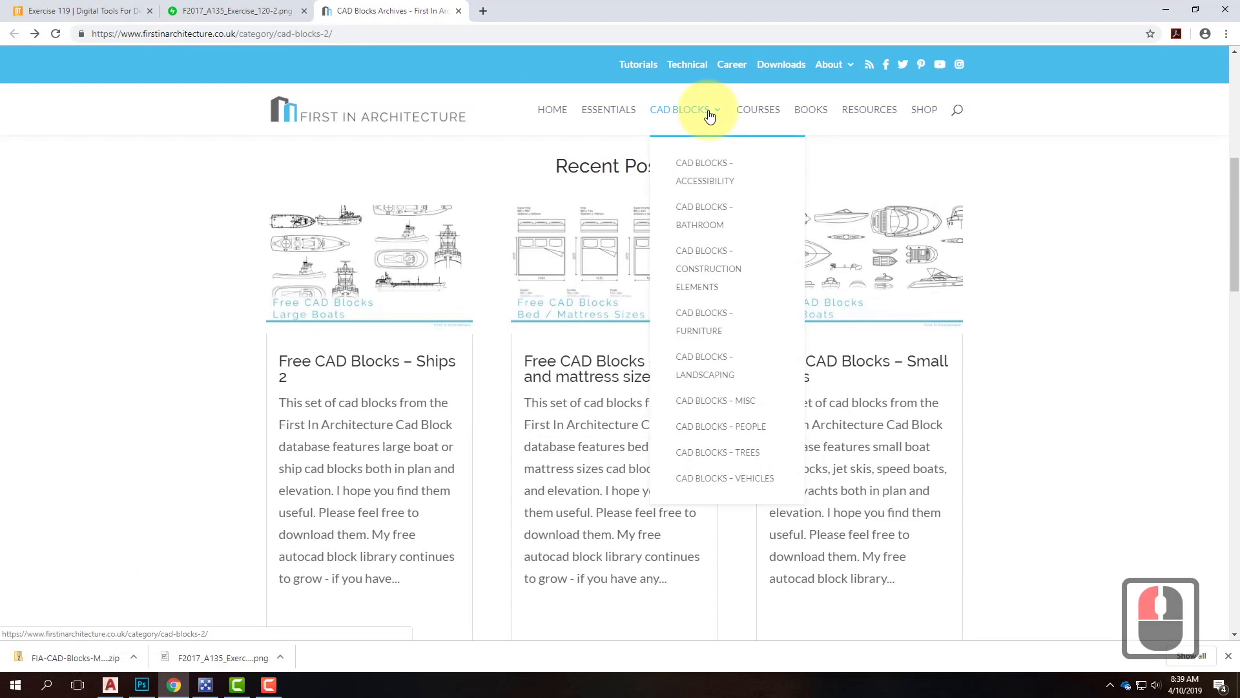
{"action": "left_click", "coordinate": [1121, 376]}
{"action": "mouse_move", "coordinate": [697, 111]}
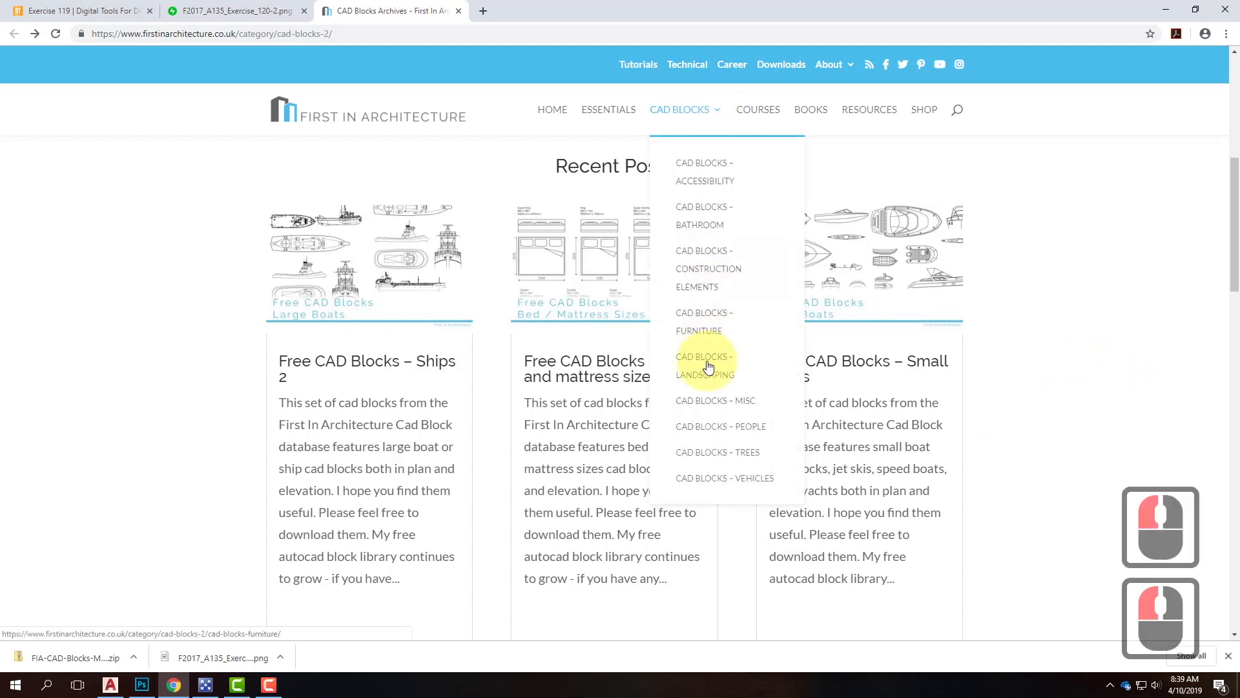
{"action": "left_click", "coordinate": [711, 333]}
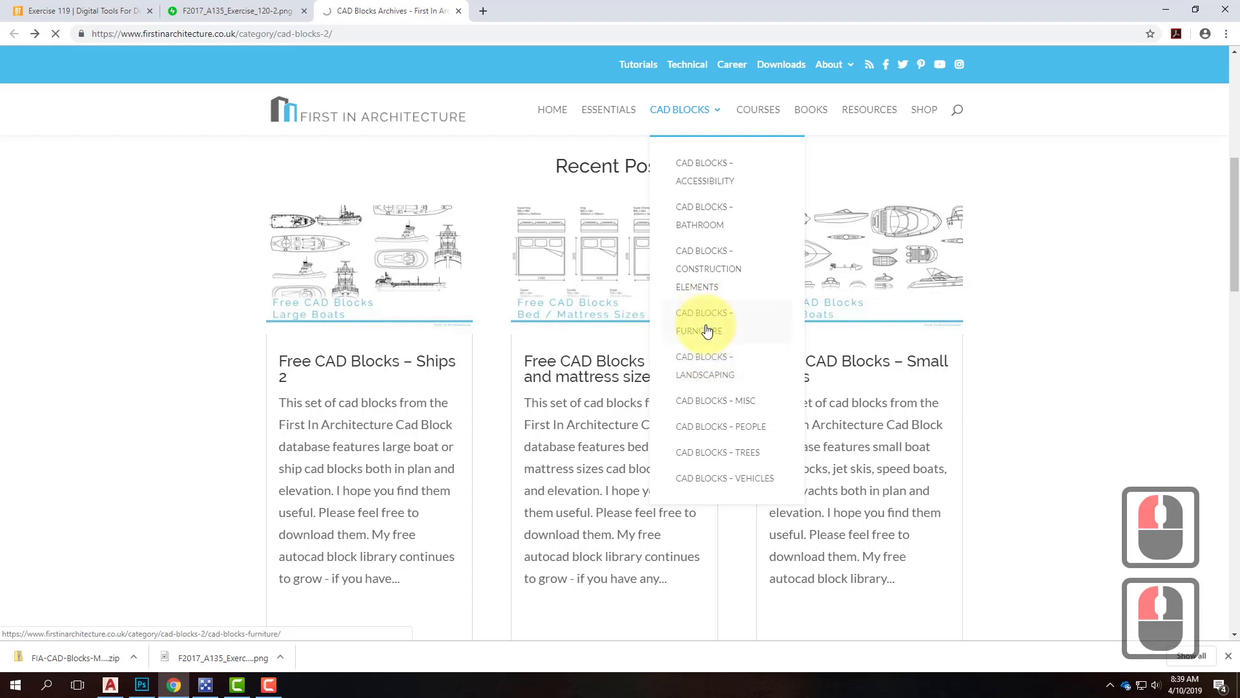
Look through the furniture block sets and open the Beds and Wardrobes post.
{"action": "scroll", "coordinate": [956, 385], "scroll_direction": "down", "scroll_amount": 1}
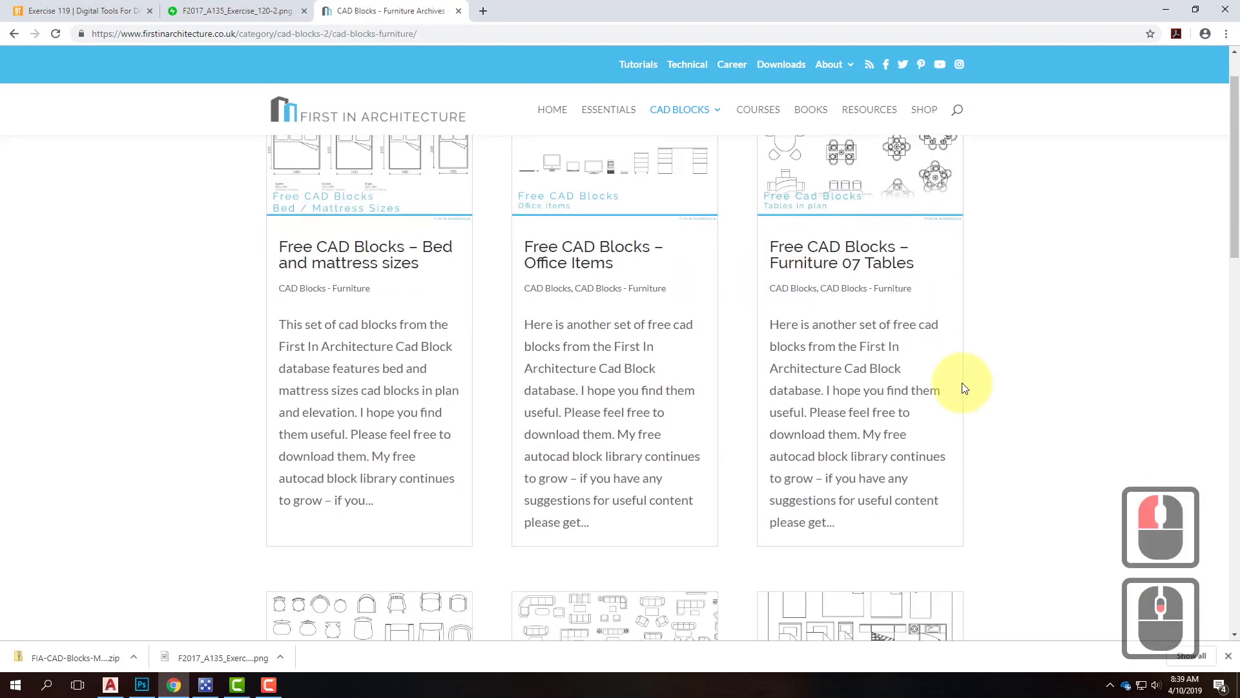
{"action": "scroll", "coordinate": [964, 388], "scroll_direction": "up", "scroll_amount": 1}
{"action": "scroll", "coordinate": [963, 382], "scroll_direction": "down", "scroll_amount": 1}
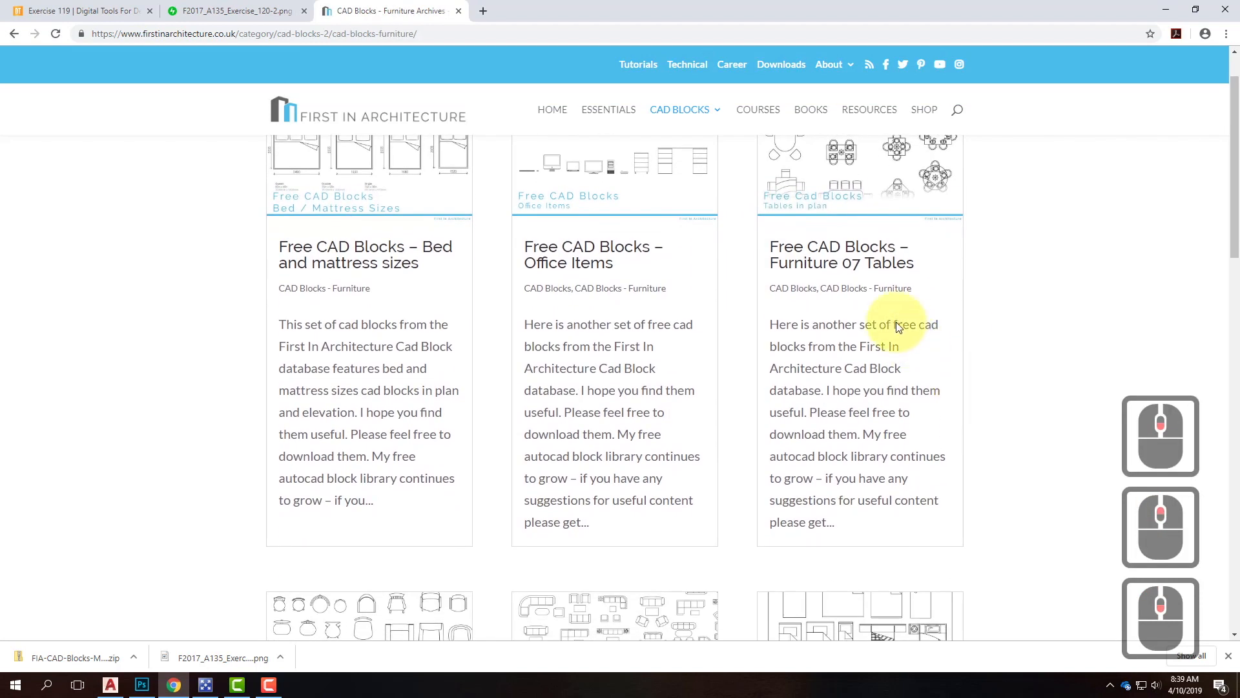
{"action": "scroll", "coordinate": [833, 258], "scroll_direction": "up", "scroll_amount": 1}
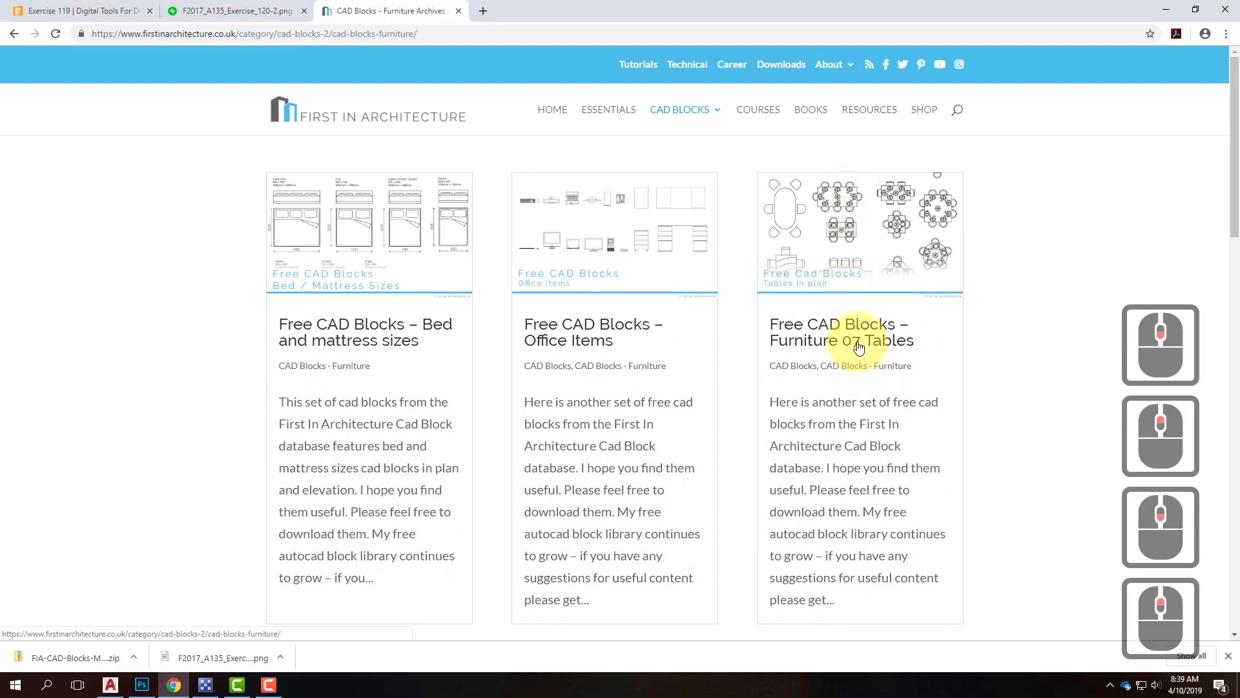
{"action": "scroll", "coordinate": [875, 323], "scroll_direction": "down", "scroll_amount": 6}
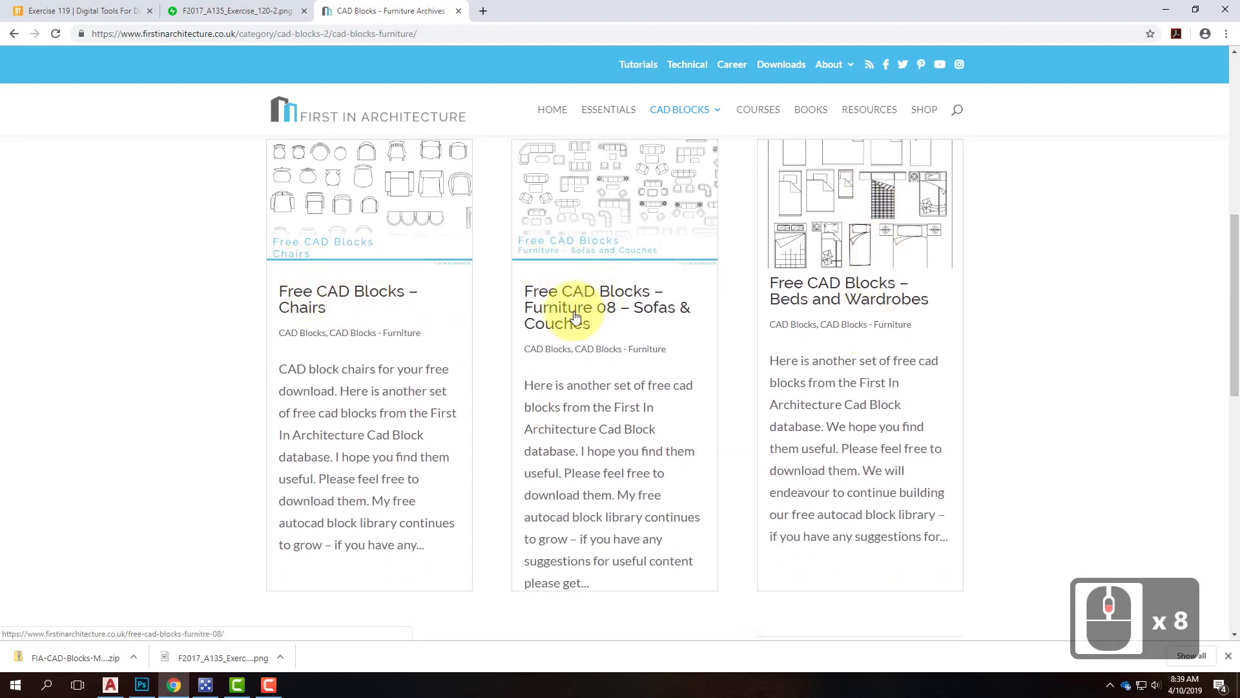
{"action": "left_click", "coordinate": [852, 307]}
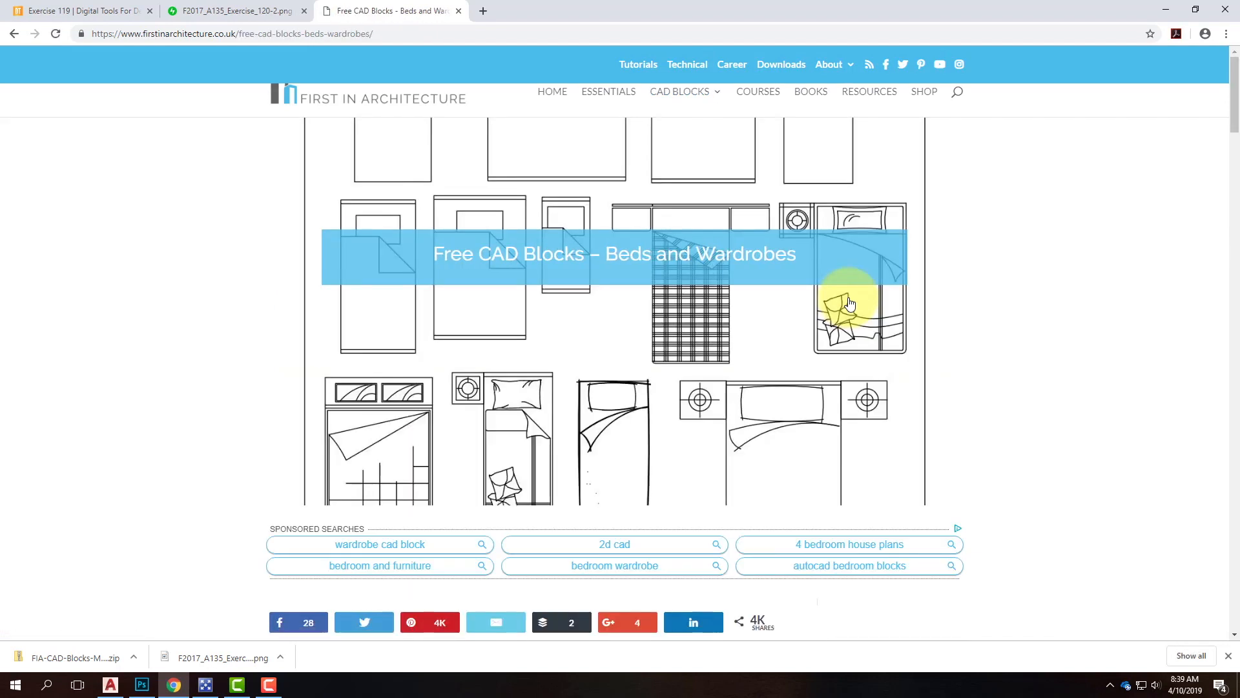
Download the imperial version of the Beds and Wardrobes blocks, dismissing the sign-up form for the full furniture set.
{"action": "scroll", "coordinate": [675, 347], "scroll_direction": "down", "scroll_amount": 6}
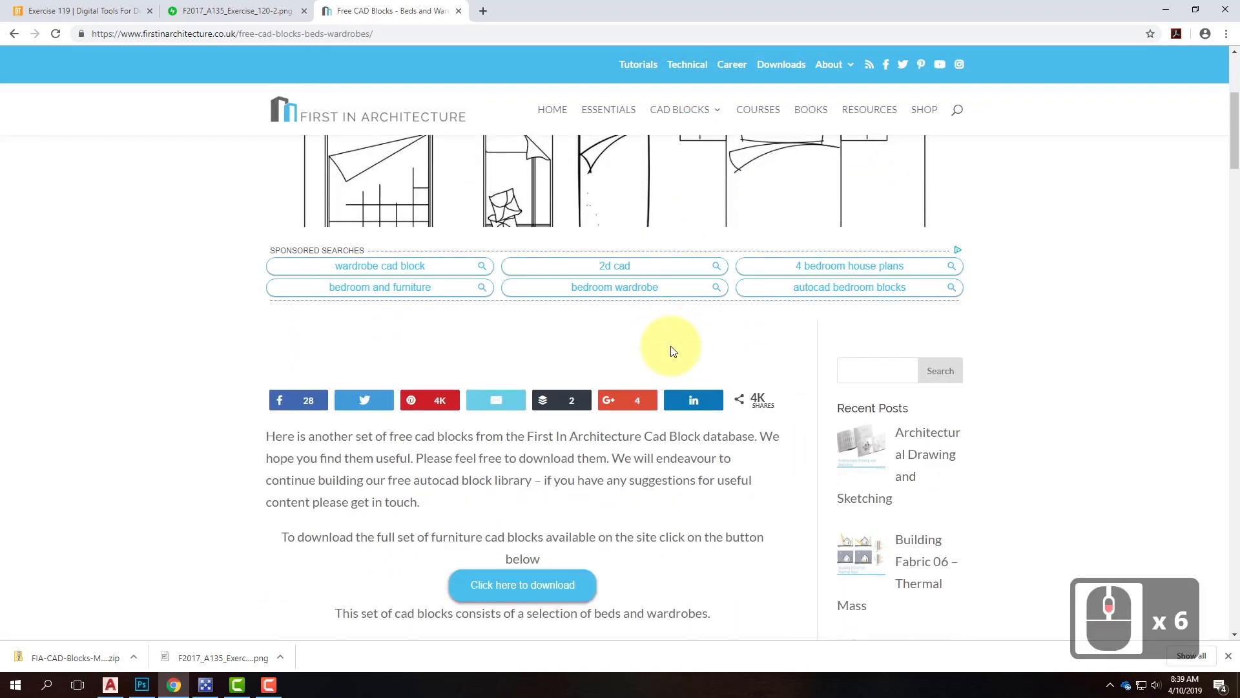
{"action": "scroll", "coordinate": [672, 351], "scroll_direction": "down", "scroll_amount": 4}
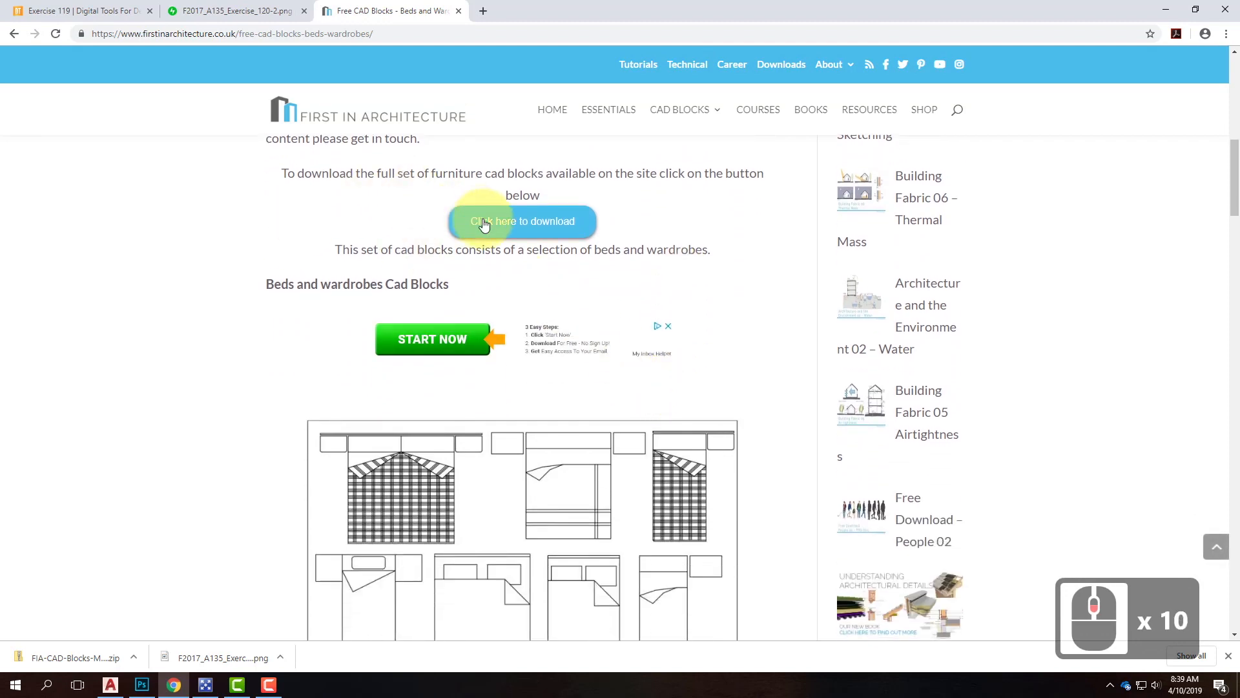
{"action": "left_click", "coordinate": [532, 233]}
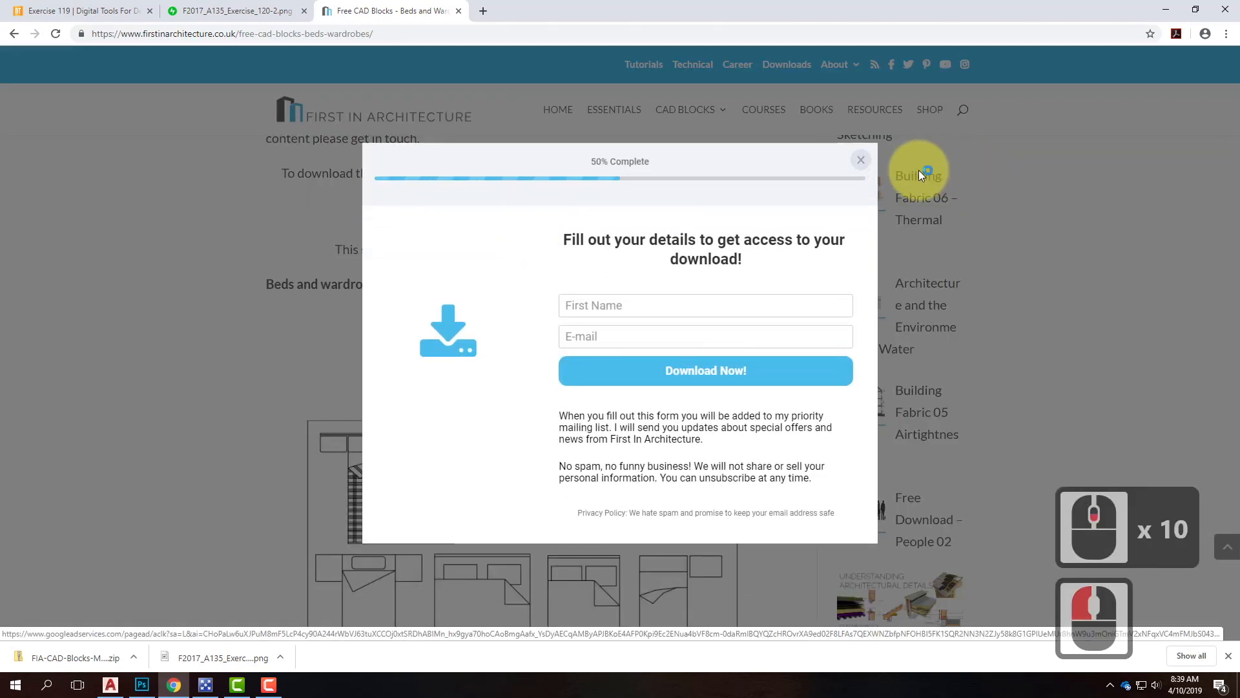
{"action": "left_click", "coordinate": [860, 160]}
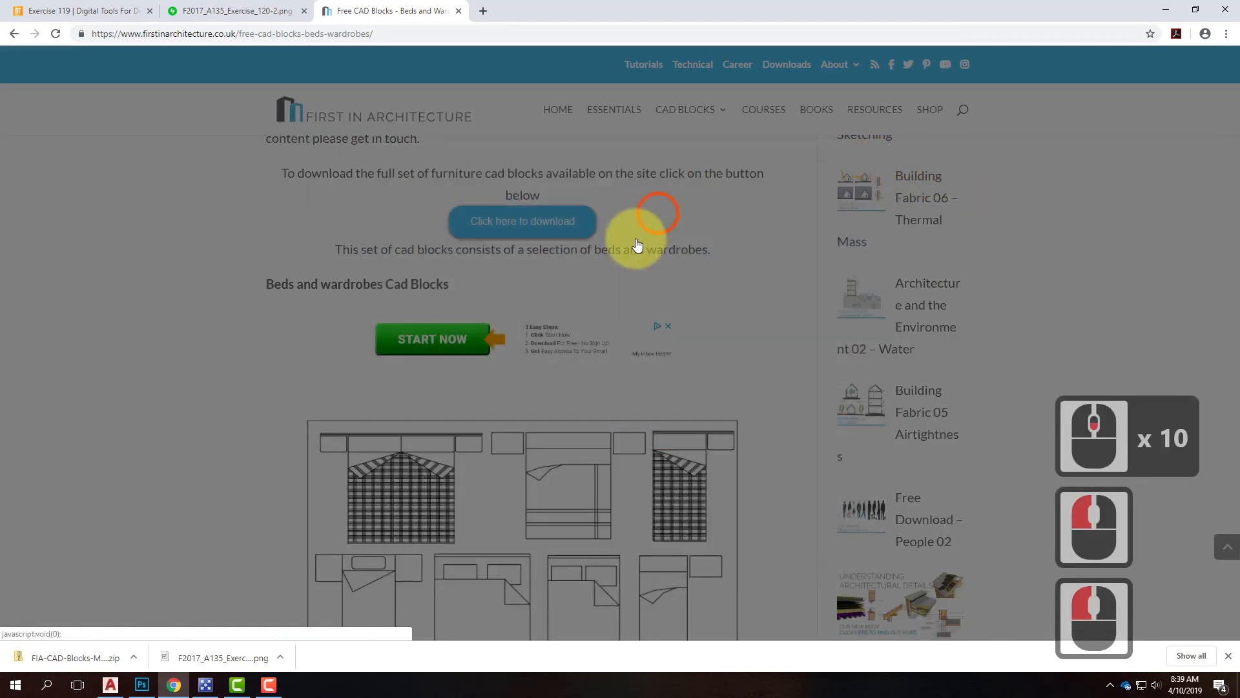
{"action": "scroll", "coordinate": [672, 266], "scroll_direction": "down", "scroll_amount": 14}
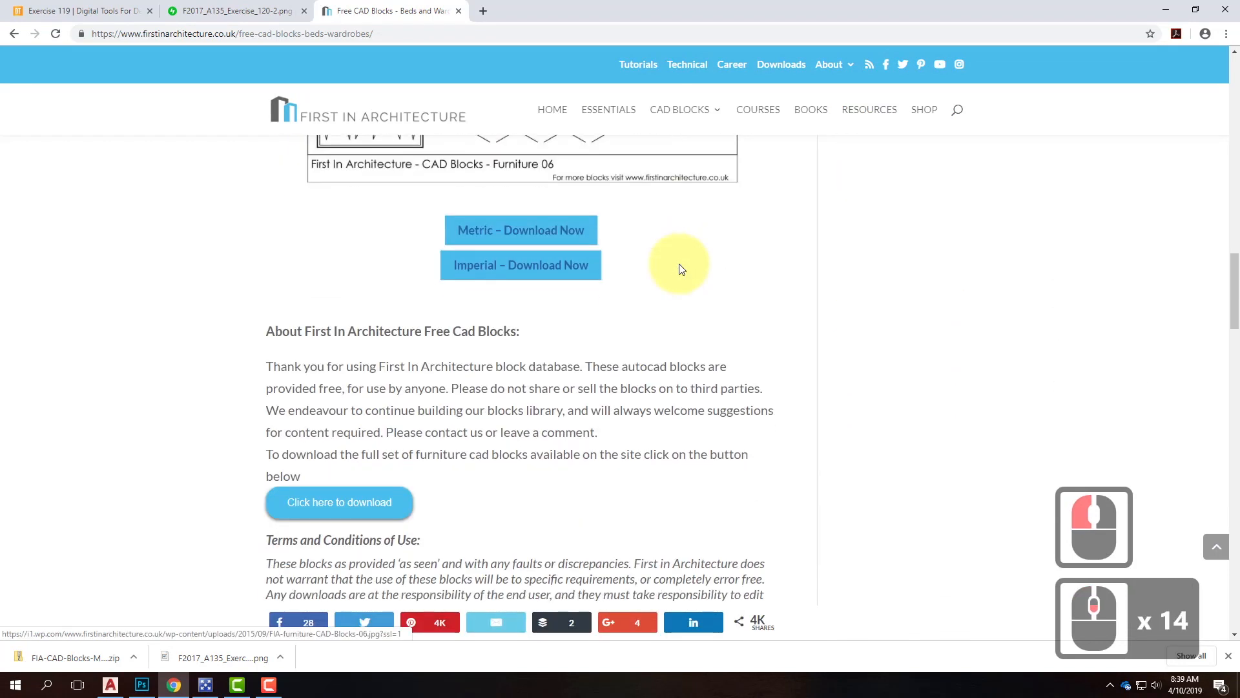
{"action": "left_click", "coordinate": [478, 271]}
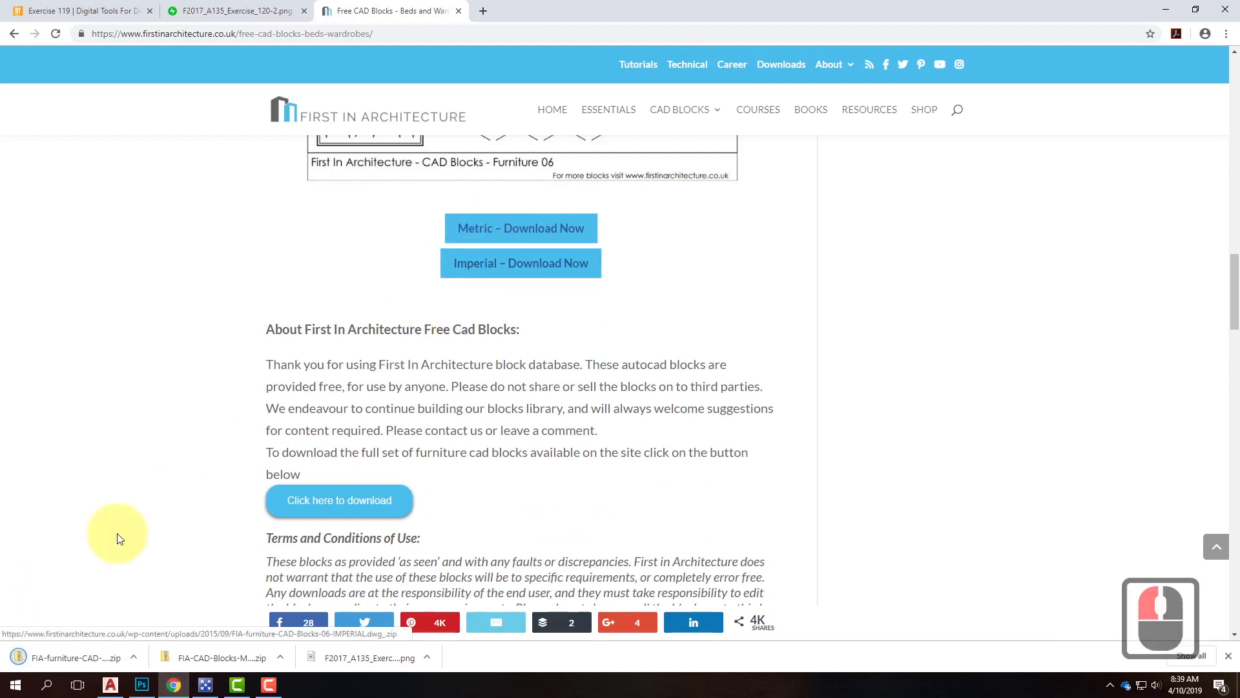
Show the downloaded furniture archive in its folder and extract FIA-furniture-CAD-Blocks-06-IMPERIAL to the default destination, closing the extracted files window.
{"action": "left_click", "coordinate": [133, 659]}
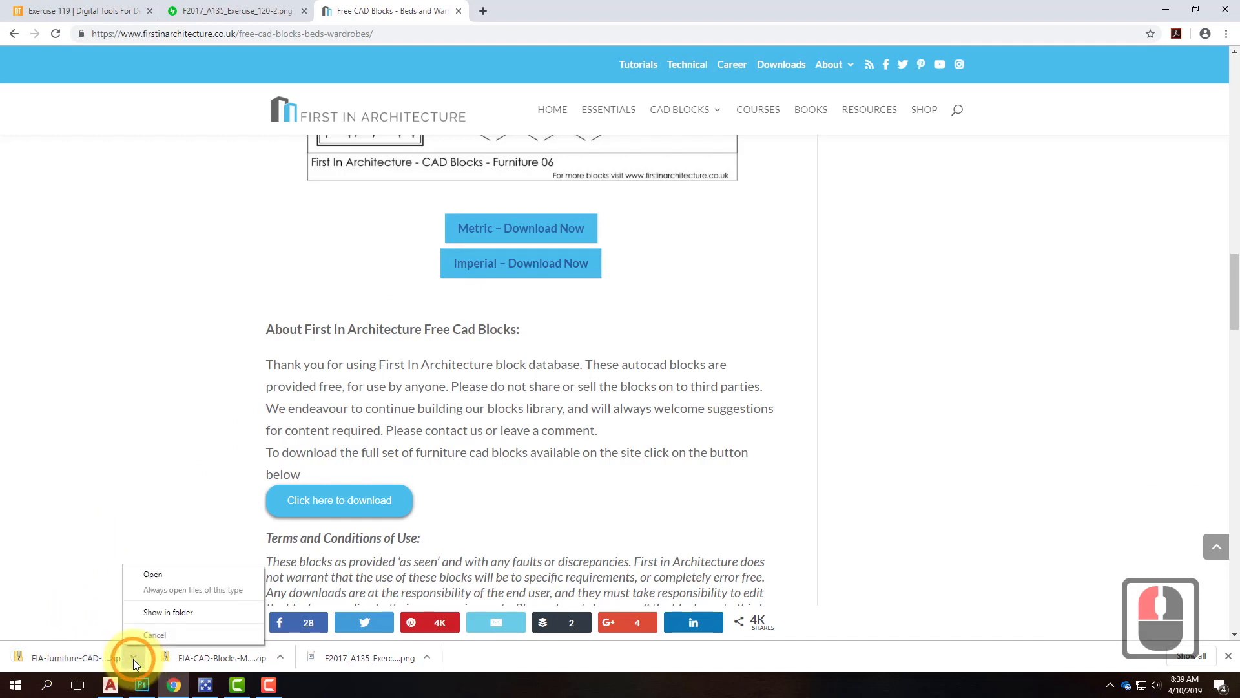
{"action": "left_click", "coordinate": [177, 611]}
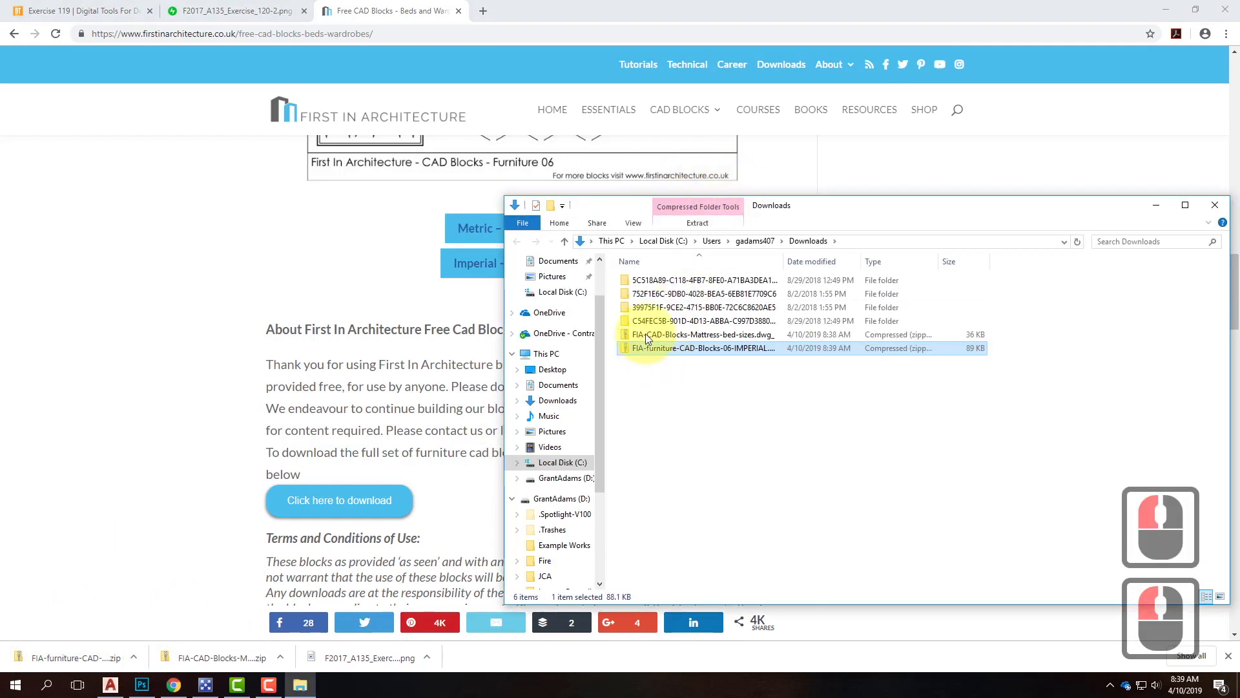
{"action": "right_click", "coordinate": [689, 347]}
{"action": "left_click", "coordinate": [732, 388]}
{"action": "left_click", "coordinate": [735, 465]}
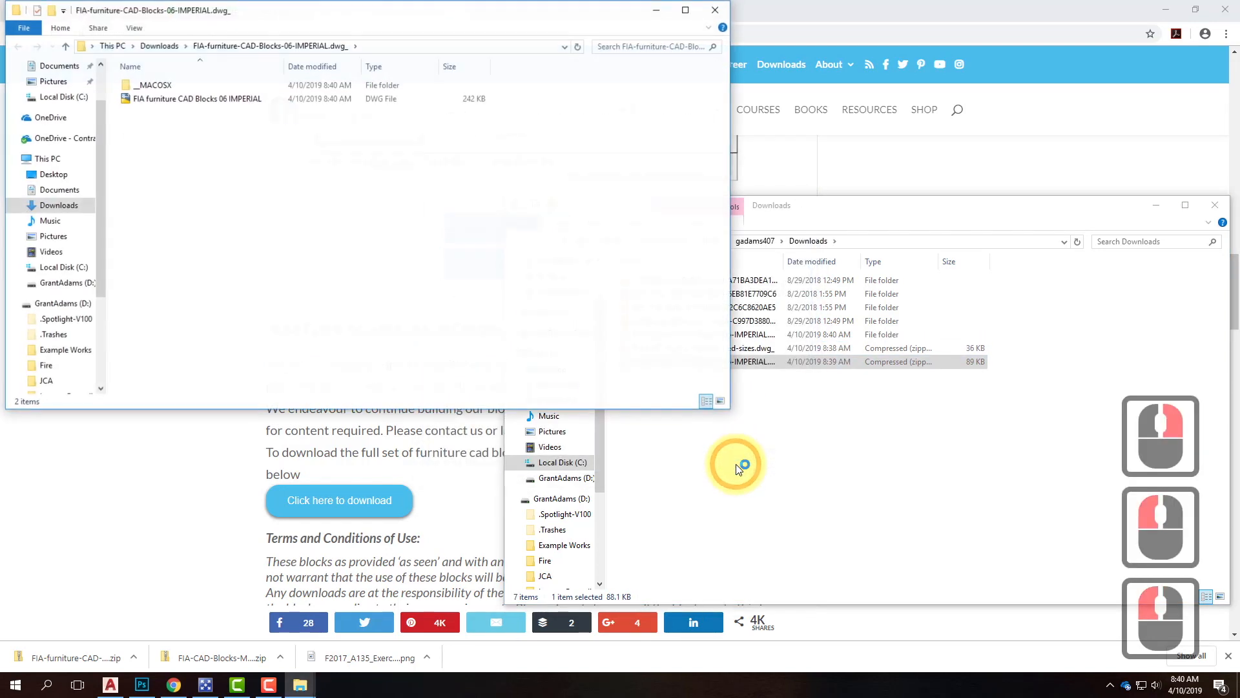
{"action": "left_click", "coordinate": [716, 10]}
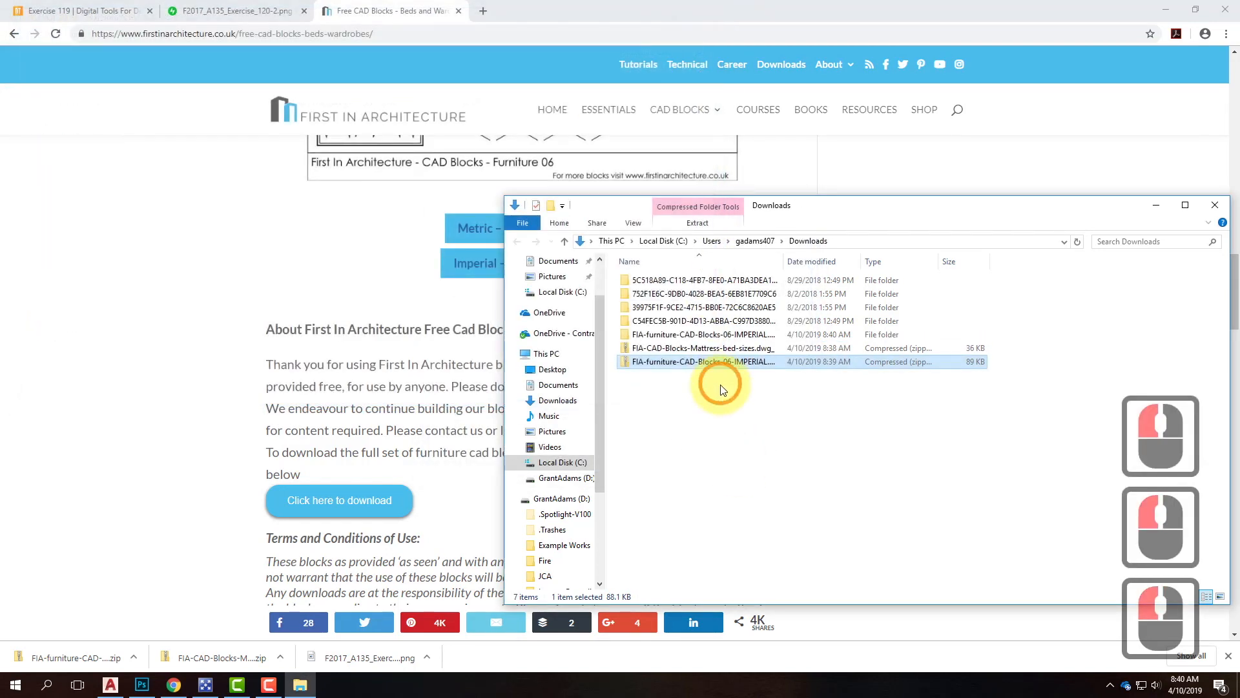
Extract the FIA-CAD-Blocks-Mattress-bed-sizes archive to the default destination and close the extracted files window.
{"action": "left_click", "coordinate": [688, 347]}
{"action": "right_click", "coordinate": [687, 347]}
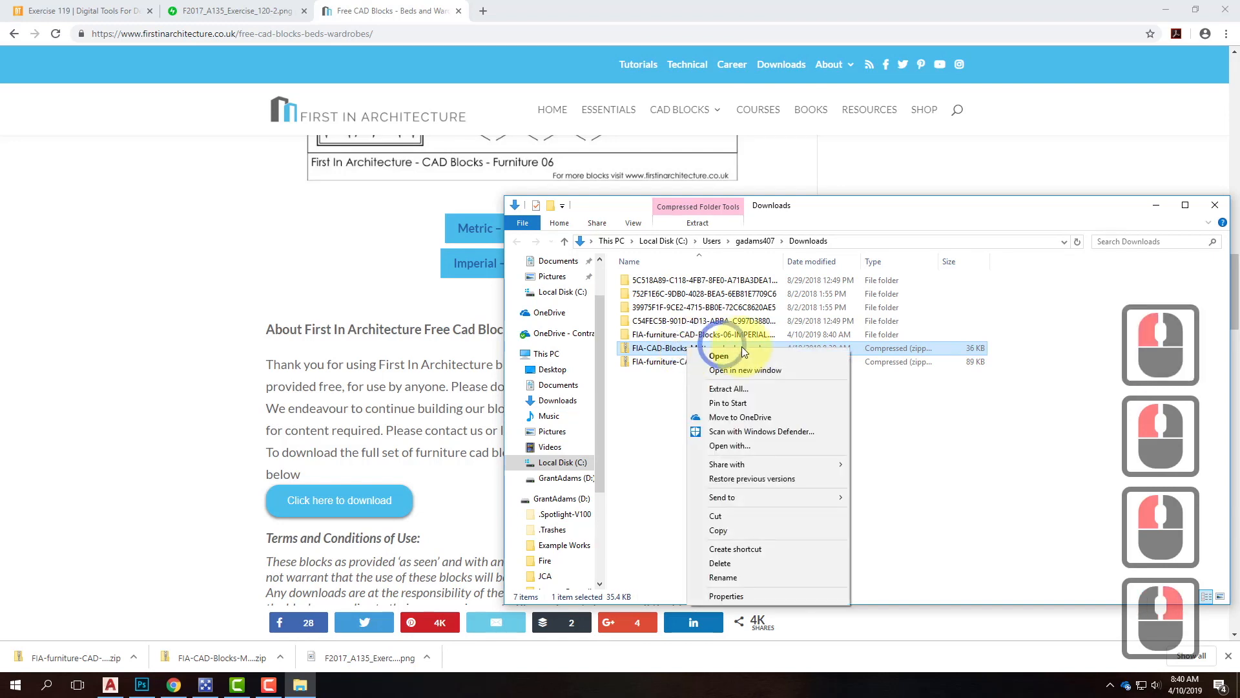
{"action": "left_click", "coordinate": [728, 388]}
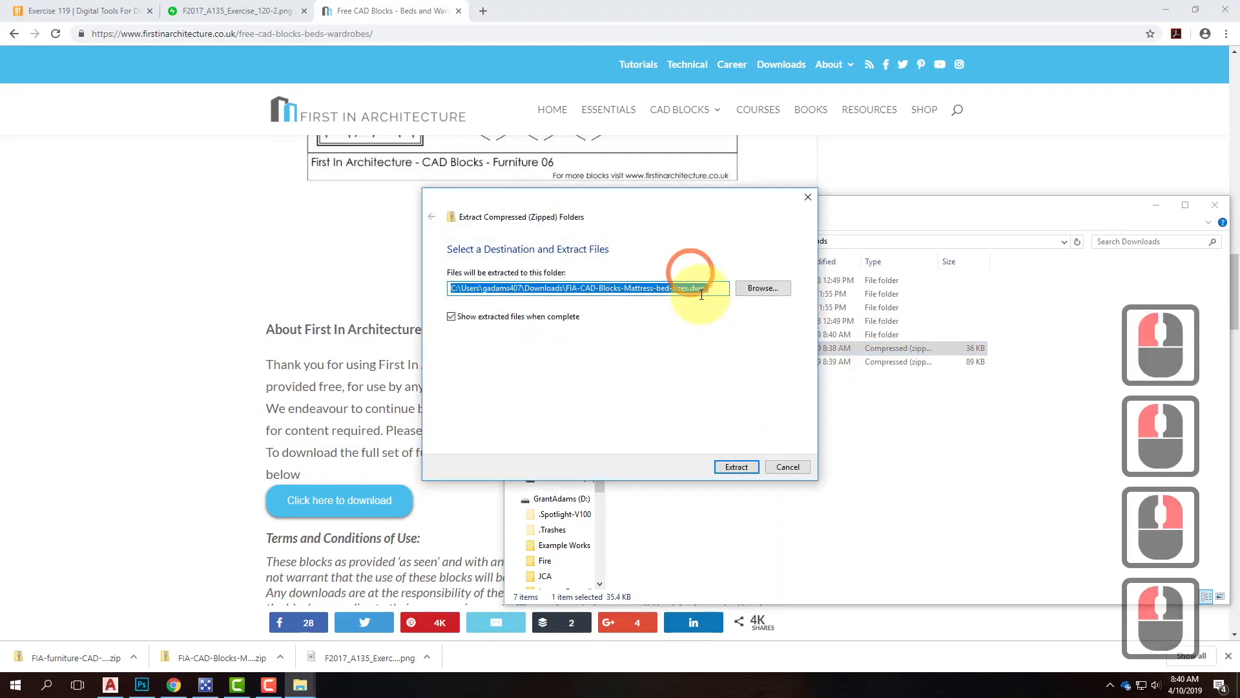
{"action": "left_click", "coordinate": [736, 467]}
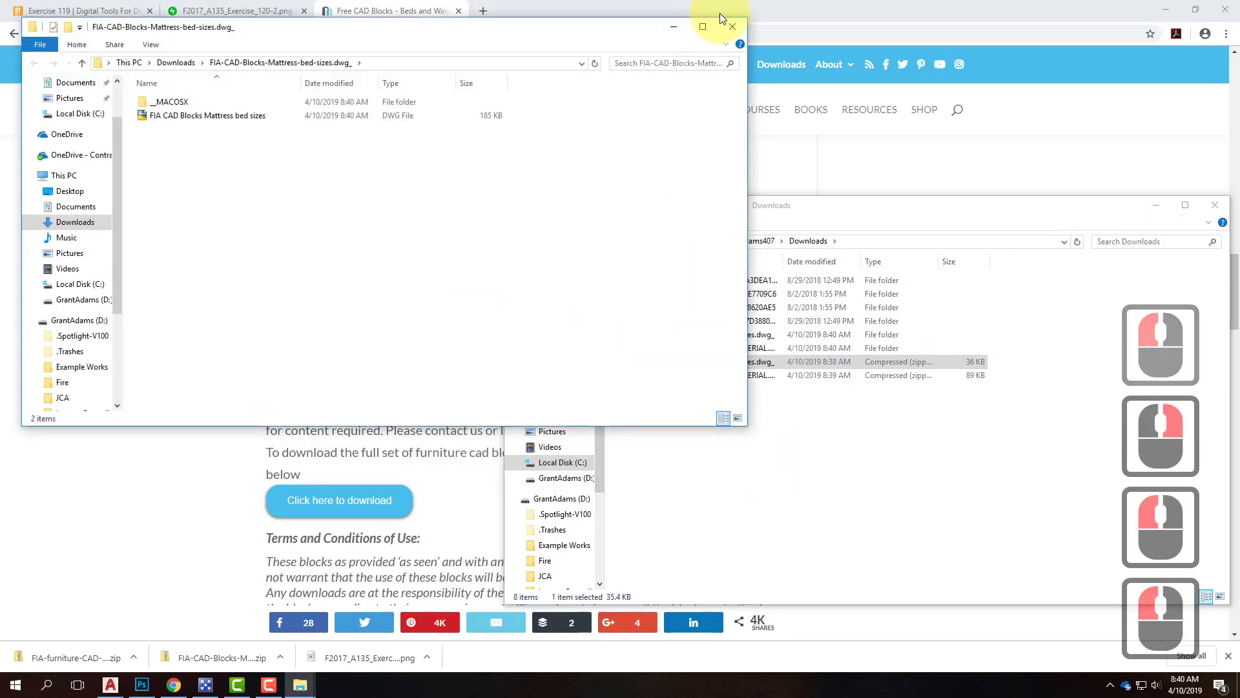
{"action": "left_click", "coordinate": [731, 25]}
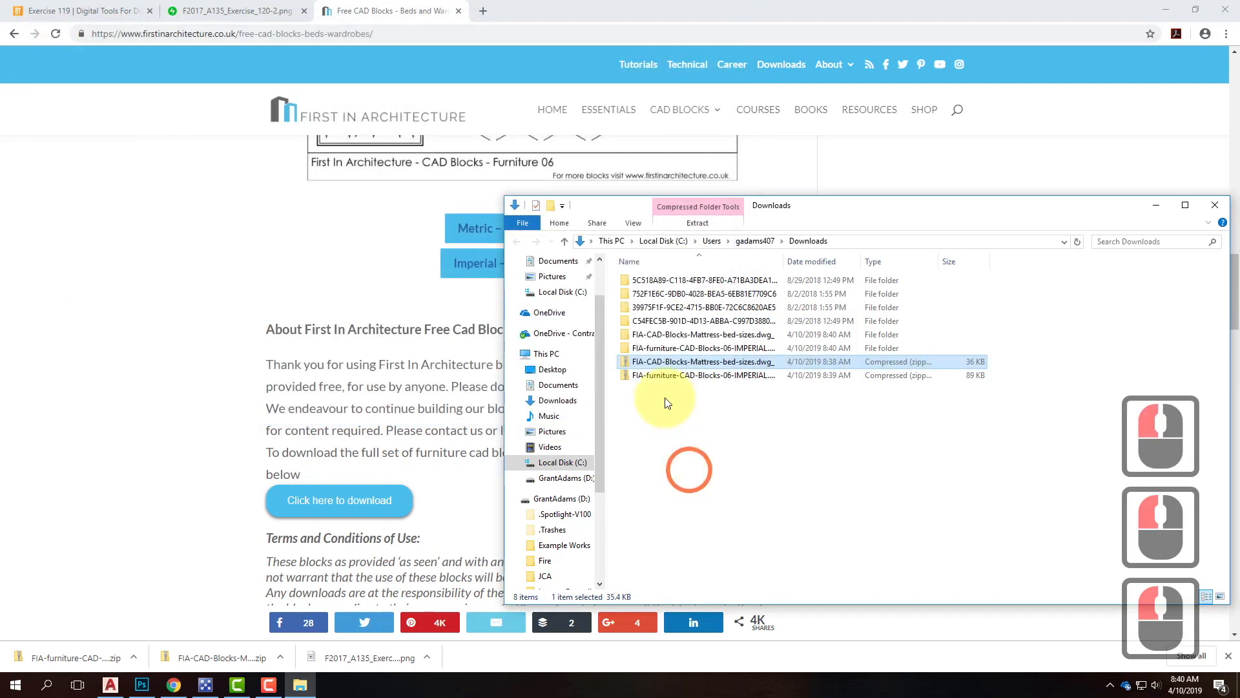
Copy the FIA furniture CAD Blocks 06 IMPERIAL drawing from its extracted folder in Downloads.
{"action": "double_click", "coordinate": [660, 349]}
{"action": "left_click", "coordinate": [661, 296]}
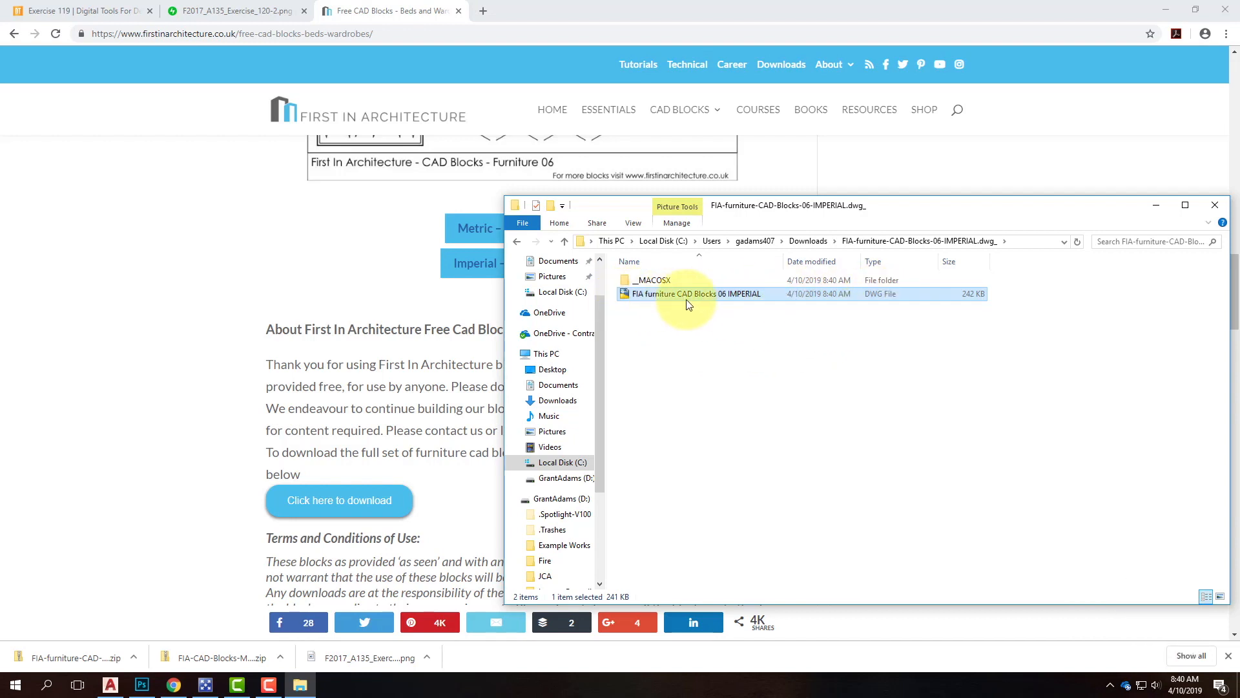
{"action": "right_click", "coordinate": [665, 296]}
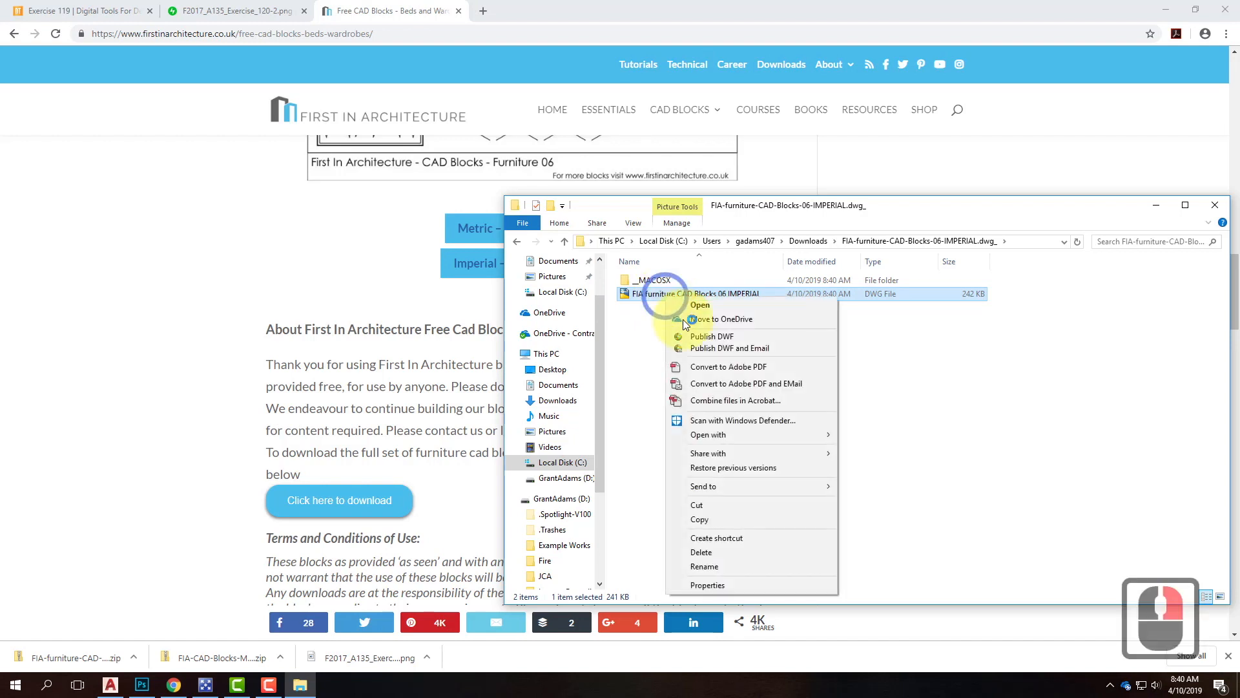
{"action": "left_click", "coordinate": [700, 519]}
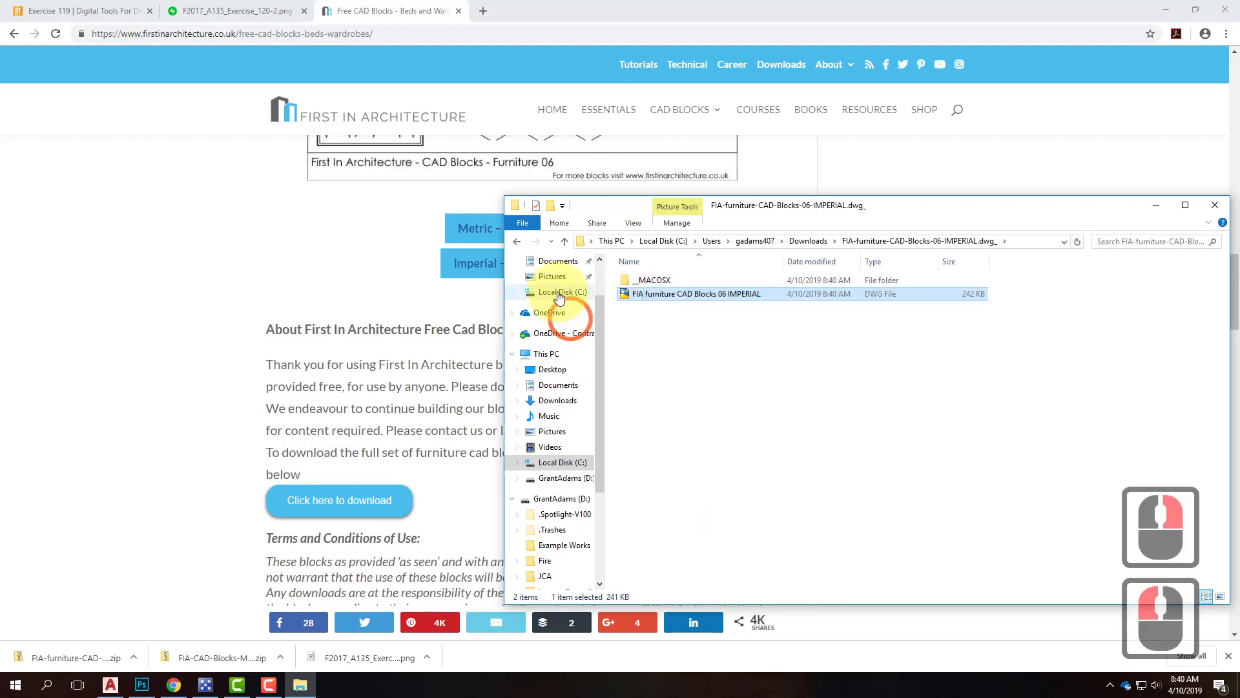
Go to the college OneDrive folder on the D: drive and open Resources > AutoCAD > Blocks.
{"action": "left_click", "coordinate": [555, 499]}
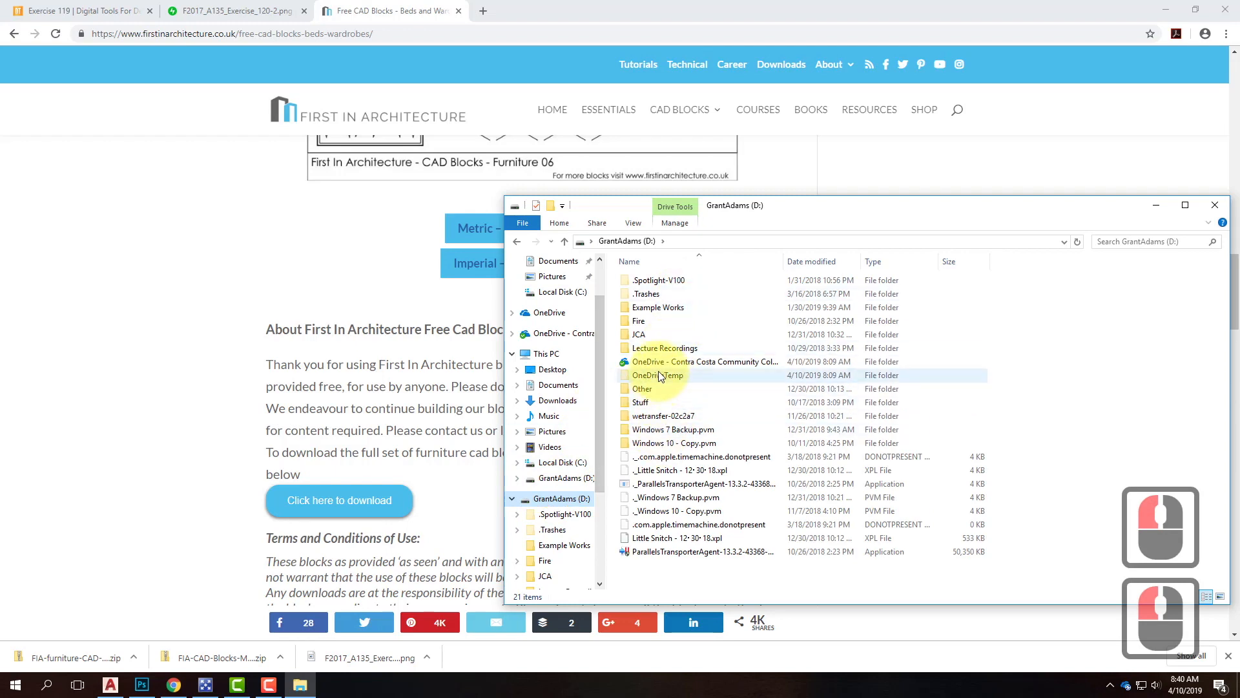
{"action": "double_click", "coordinate": [672, 361]}
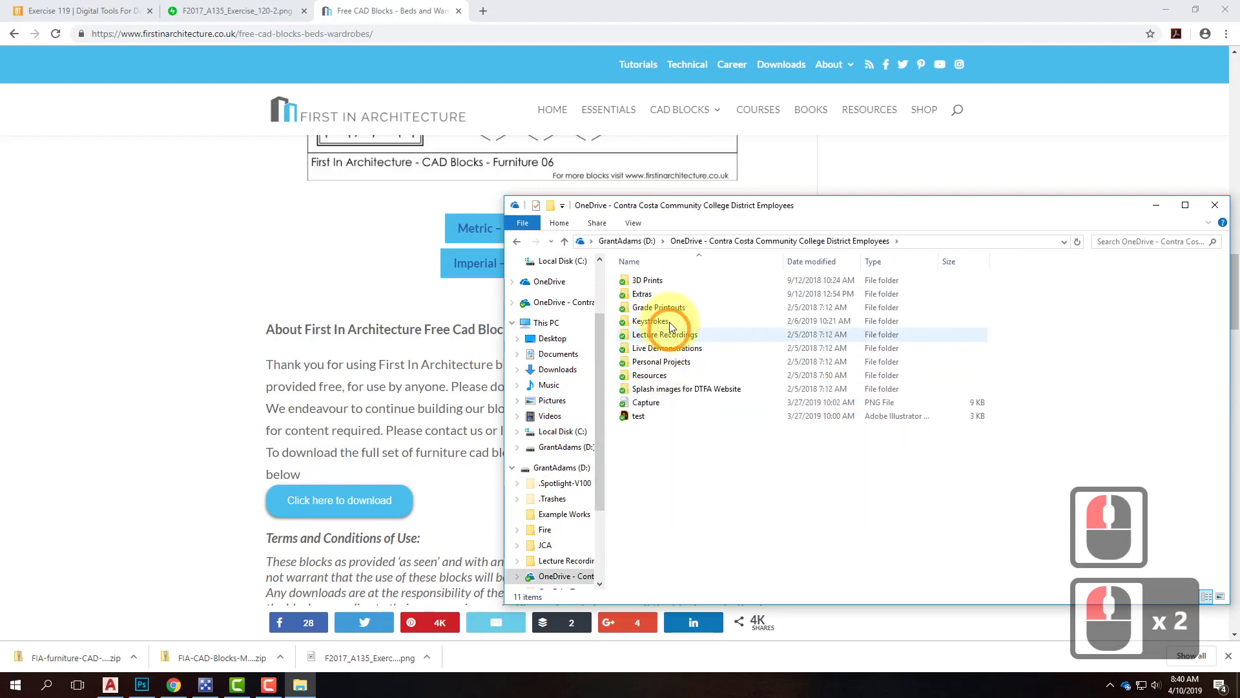
{"action": "double_click", "coordinate": [649, 375]}
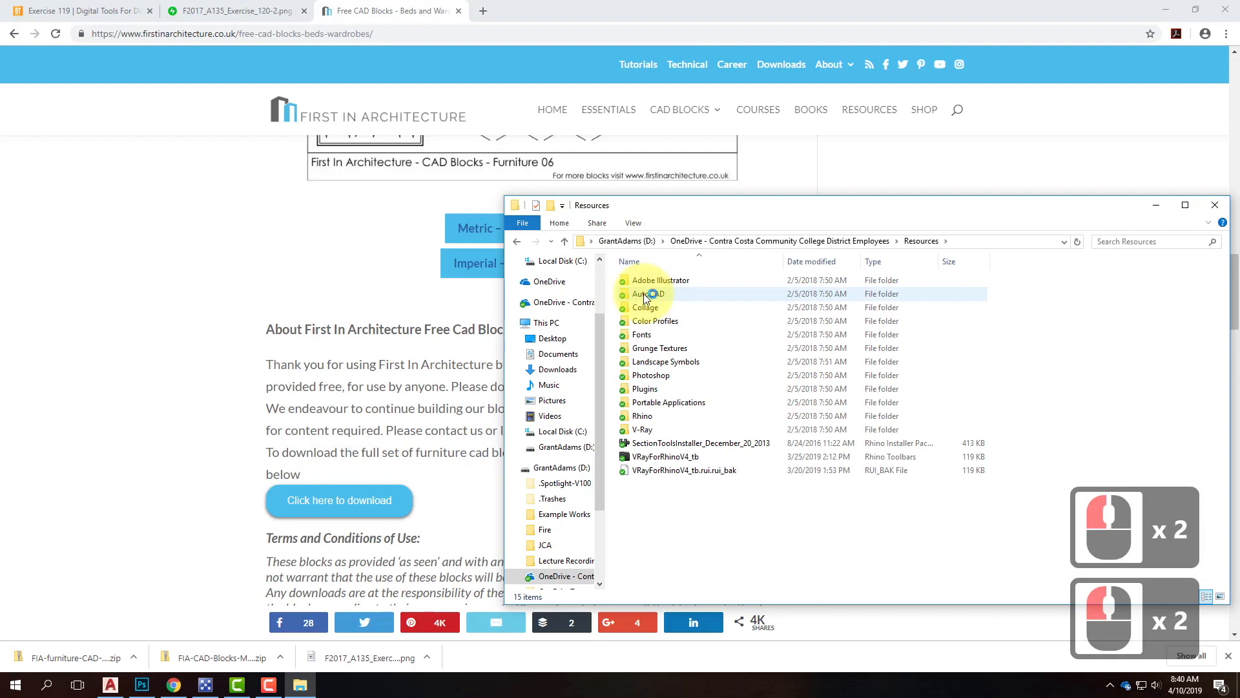
{"action": "double_click", "coordinate": [646, 295]}
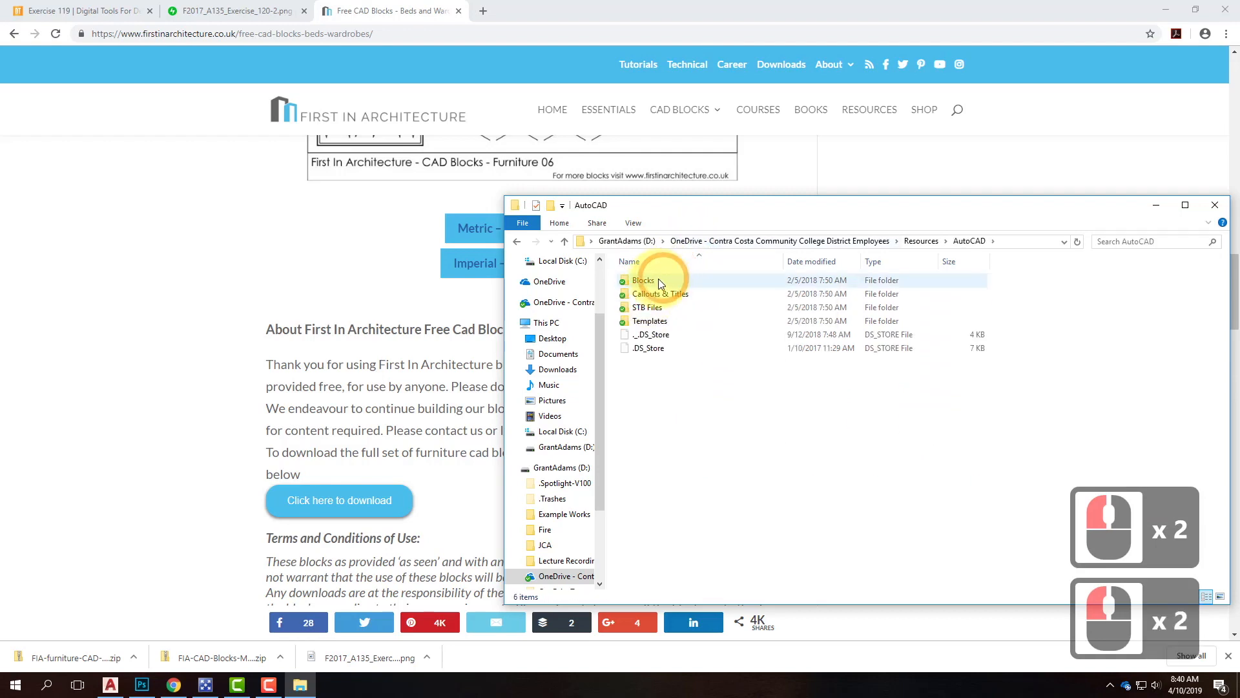
{"action": "double_click", "coordinate": [642, 280]}
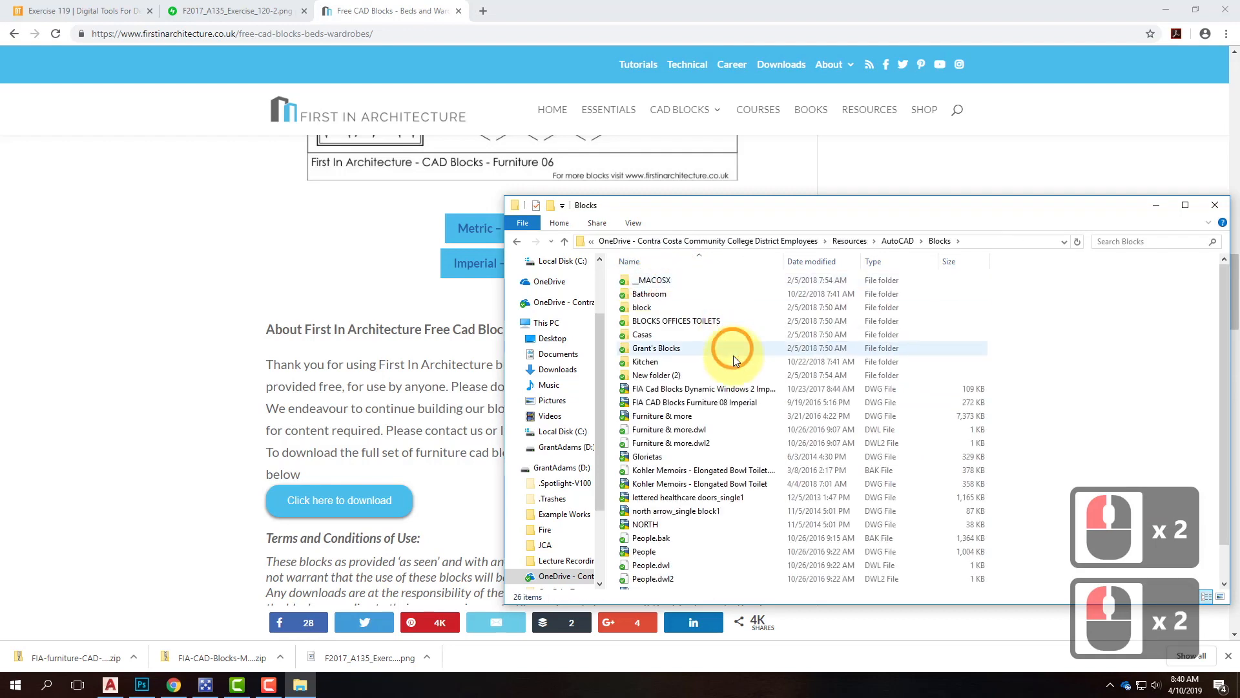
Look through the Blocks folder's files and paste the copied furniture drawing into it.
{"action": "scroll", "coordinate": [705, 458], "scroll_direction": "down", "scroll_amount": 3}
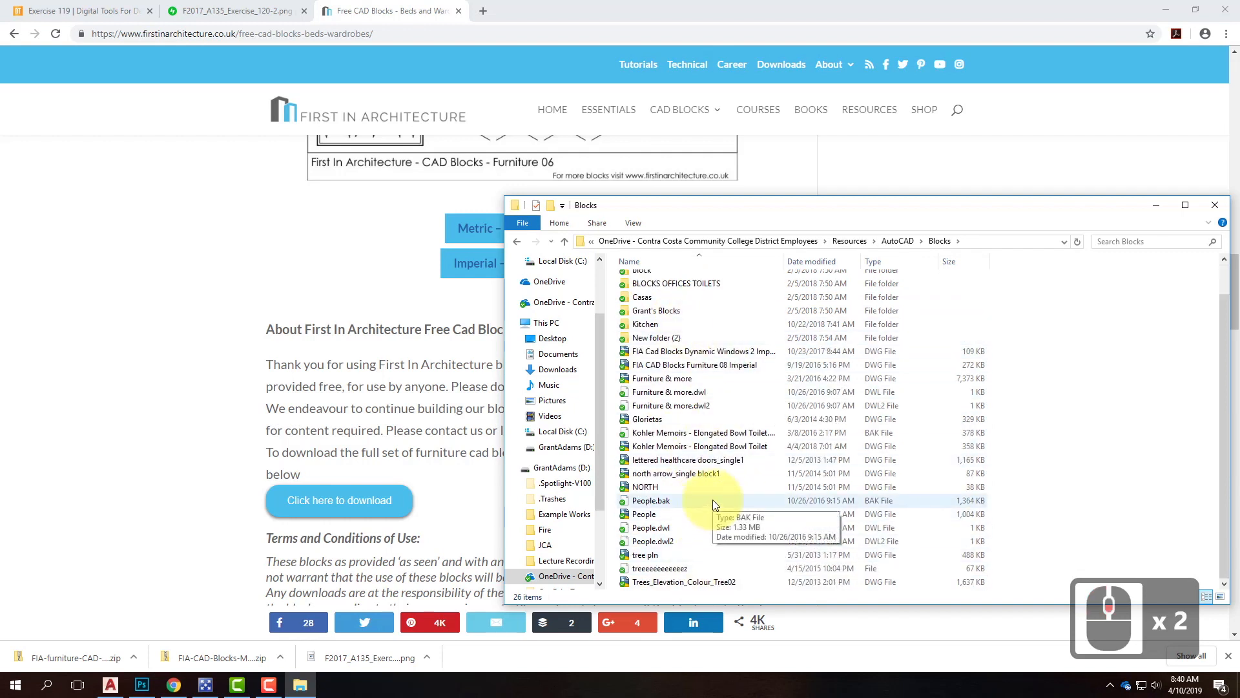
{"action": "scroll", "coordinate": [683, 362], "scroll_direction": "up", "scroll_amount": 1}
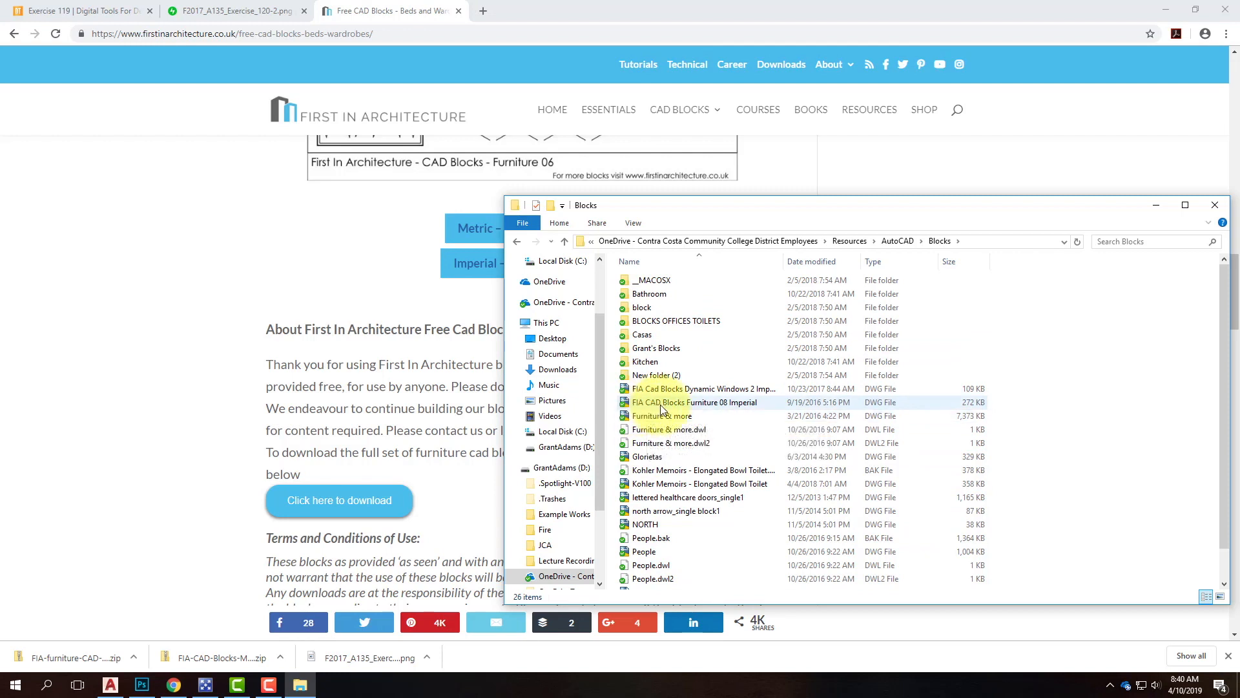
{"action": "scroll", "coordinate": [731, 483], "scroll_direction": "down", "scroll_amount": 4}
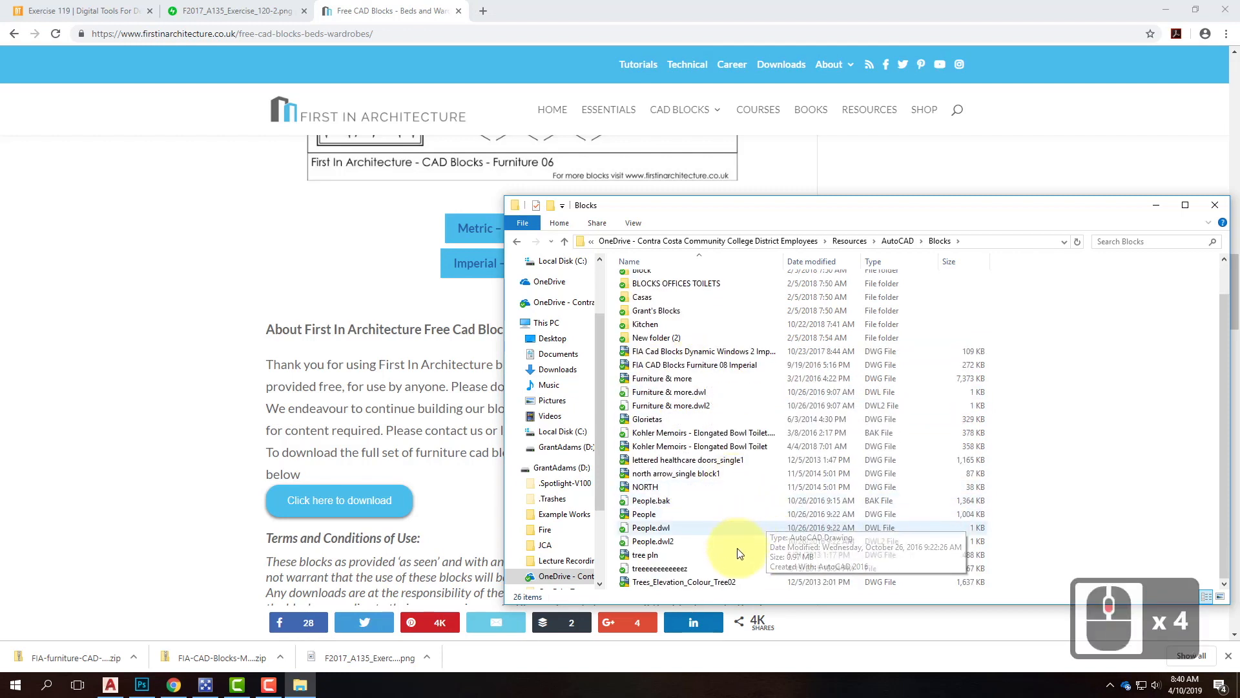
{"action": "scroll", "coordinate": [738, 549], "scroll_direction": "up", "scroll_amount": 8}
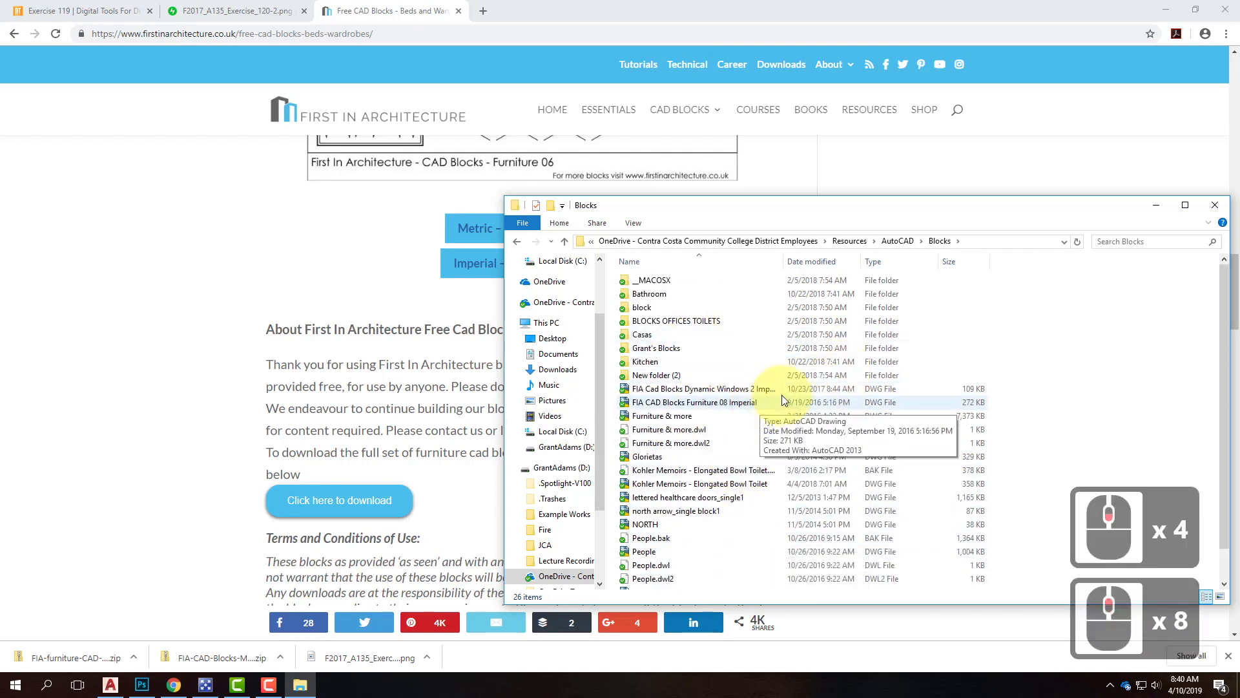
{"action": "key", "text": "ctrl+v"}
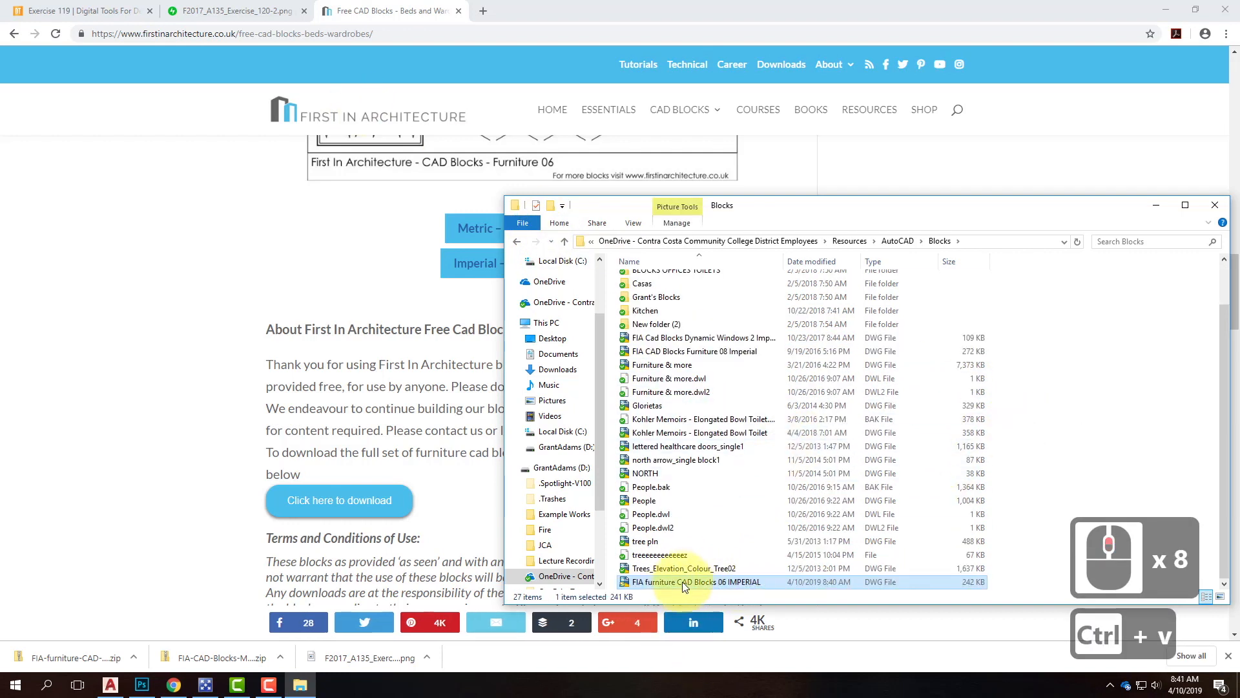
{"action": "scroll", "coordinate": [678, 584], "scroll_direction": "down", "scroll_amount": 1}
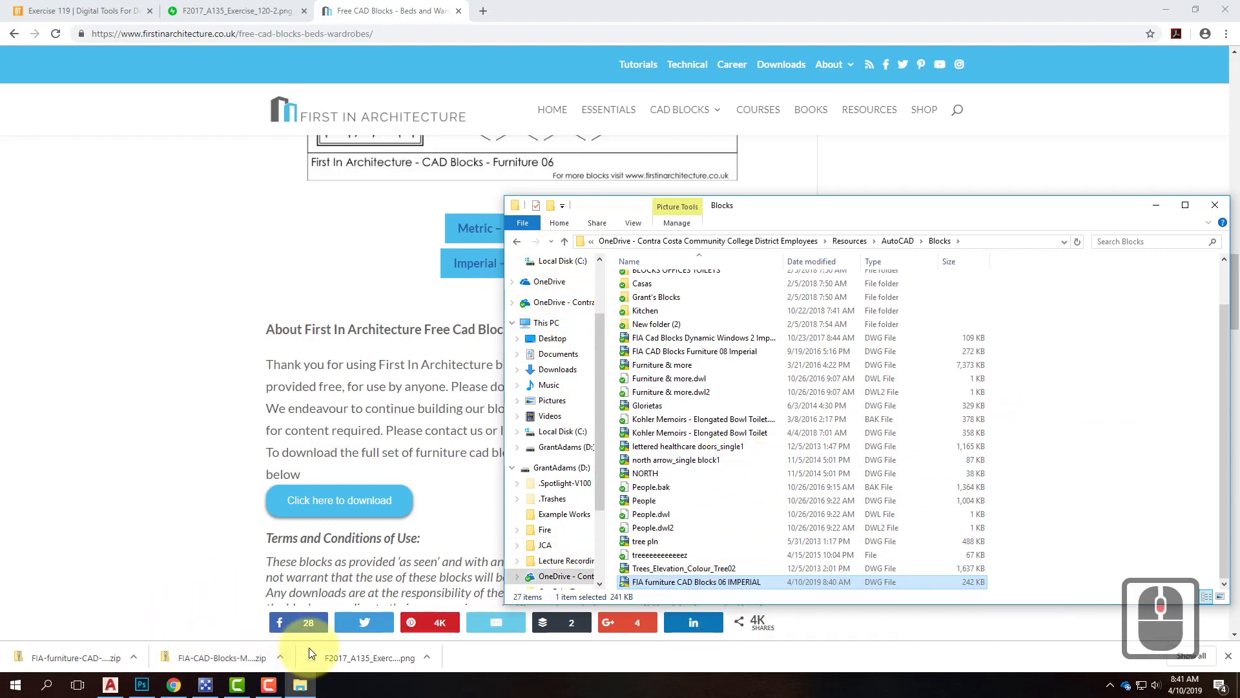
Show the downloaded archives in their folder and copy the FIA CAD Blocks Mattress bed sizes drawing from its extracted folder.
{"action": "left_click", "coordinate": [133, 657]}
{"action": "left_click", "coordinate": [186, 614]}
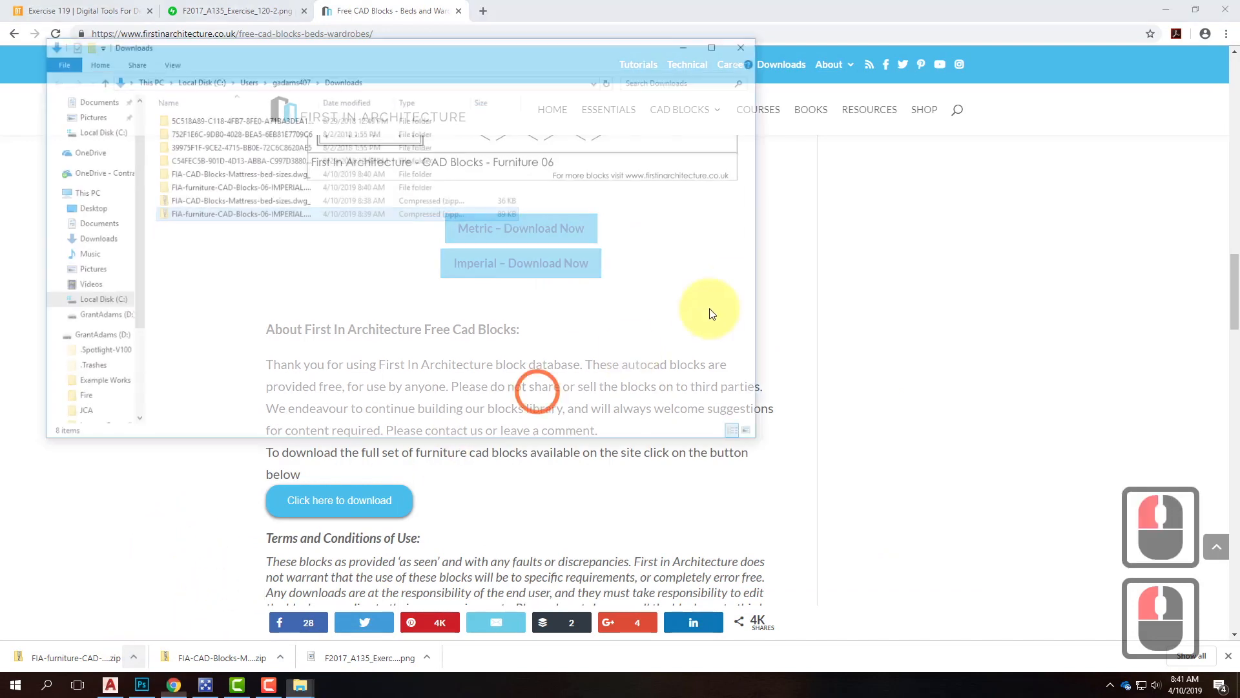
{"action": "double_click", "coordinate": [218, 173]}
{"action": "left_click", "coordinate": [254, 132]}
{"action": "right_click", "coordinate": [253, 132]}
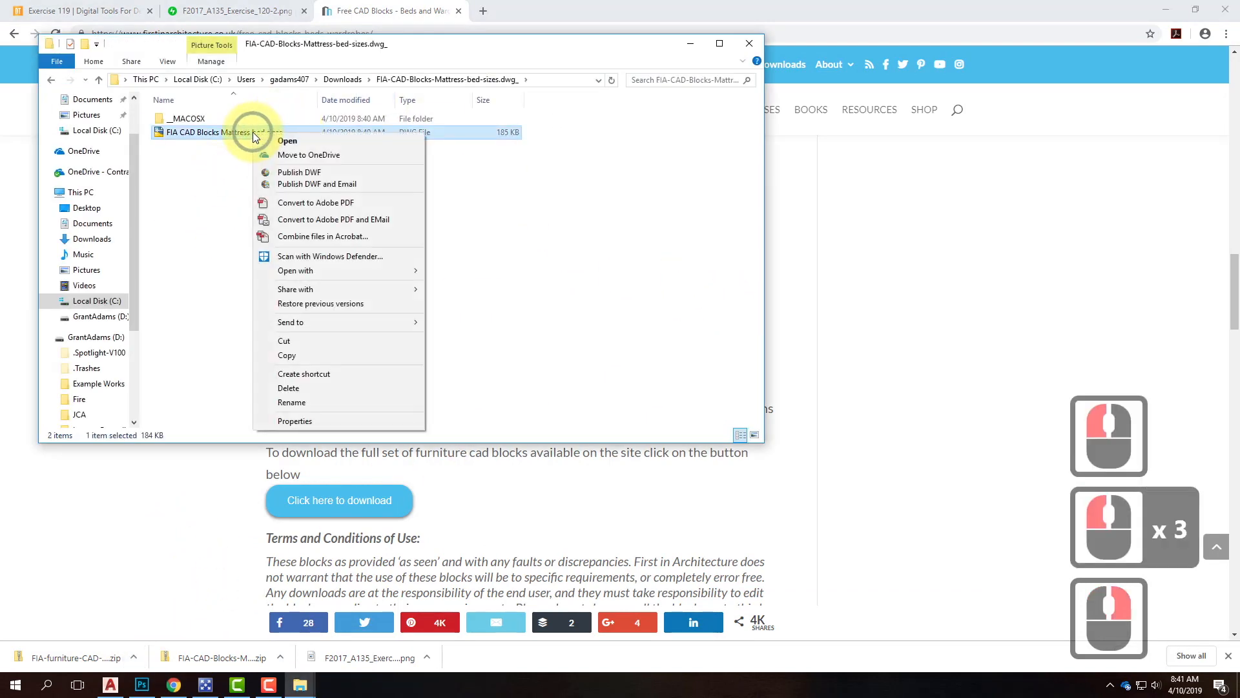
{"action": "left_click", "coordinate": [316, 355]}
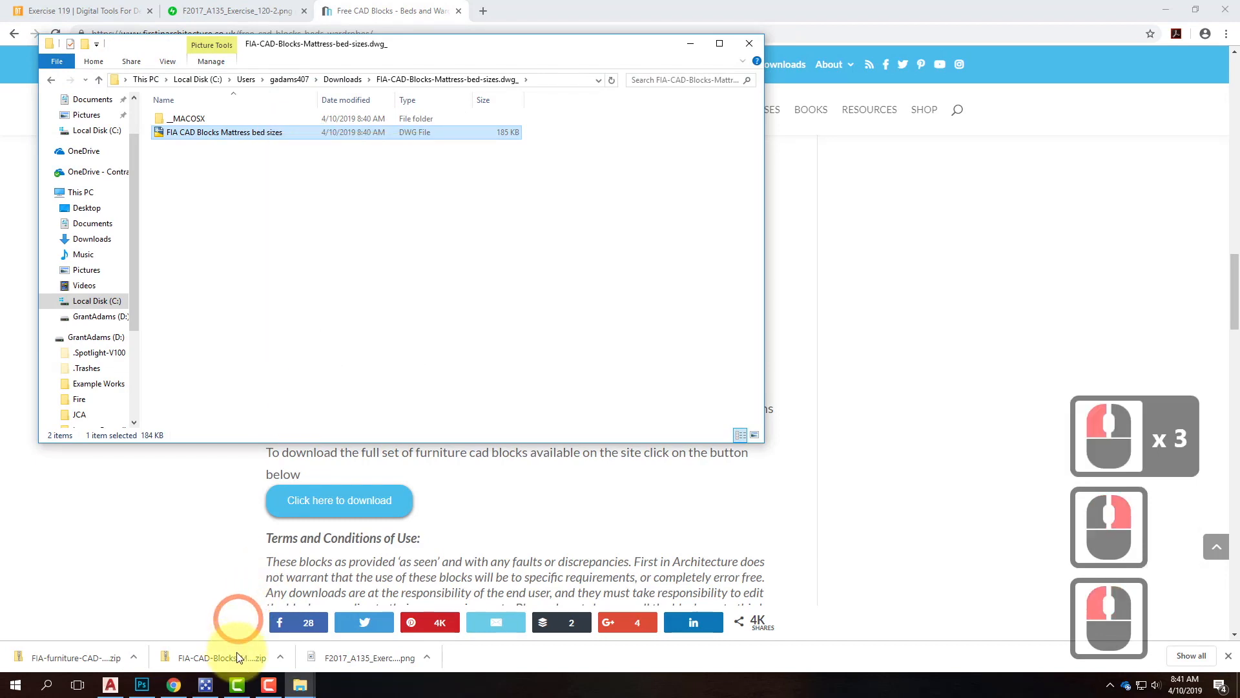
Paste the mattress bed sizes drawing into the Blocks folder and close that folder window.
{"action": "left_click", "coordinate": [301, 683]}
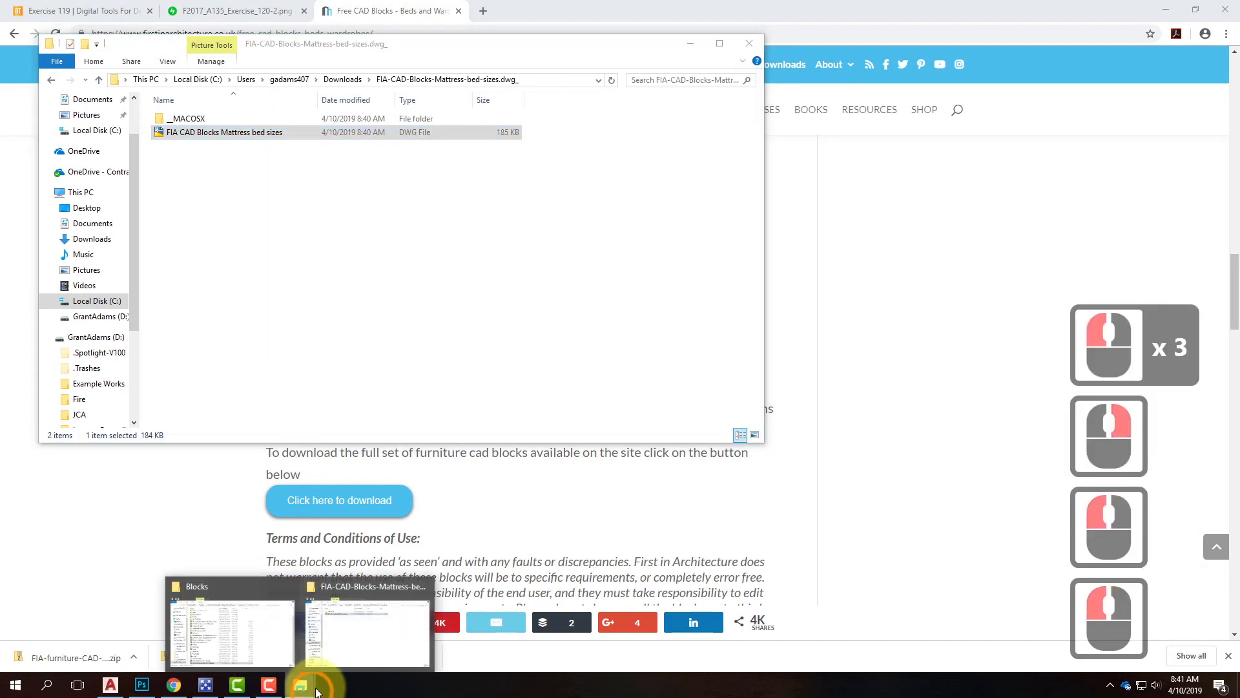
{"action": "left_click", "coordinate": [244, 630]}
{"action": "key", "text": "ctrl+v"}
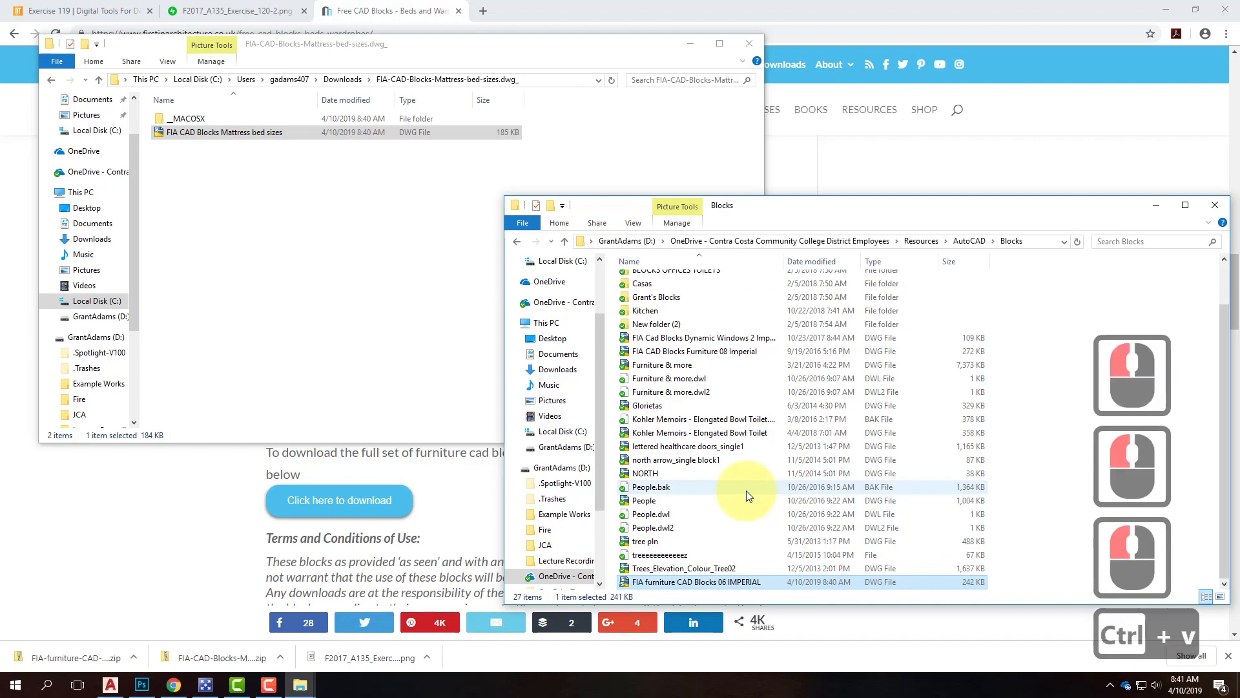
{"action": "scroll", "coordinate": [742, 522], "scroll_direction": "down", "scroll_amount": 2}
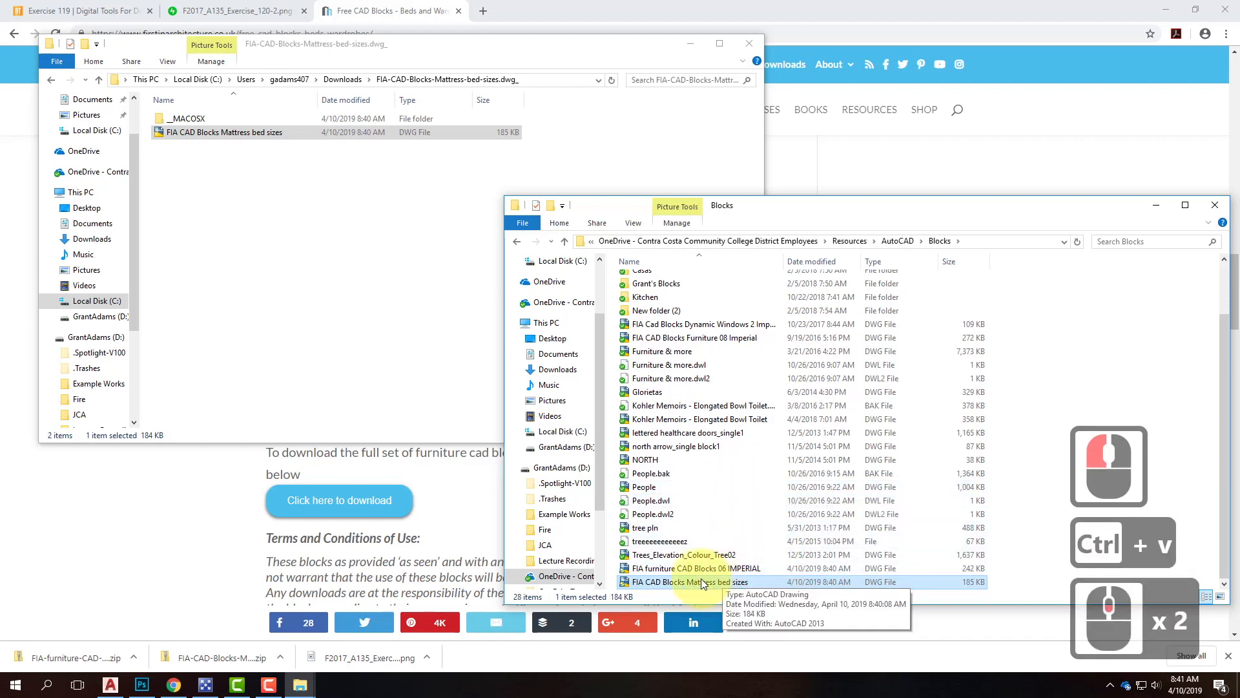
{"action": "left_click", "coordinate": [1217, 210]}
Minimize the browser and the remaining folder window to switch to the A105 floor plan in AutoCAD.
{"action": "left_click", "coordinate": [1166, 9]}
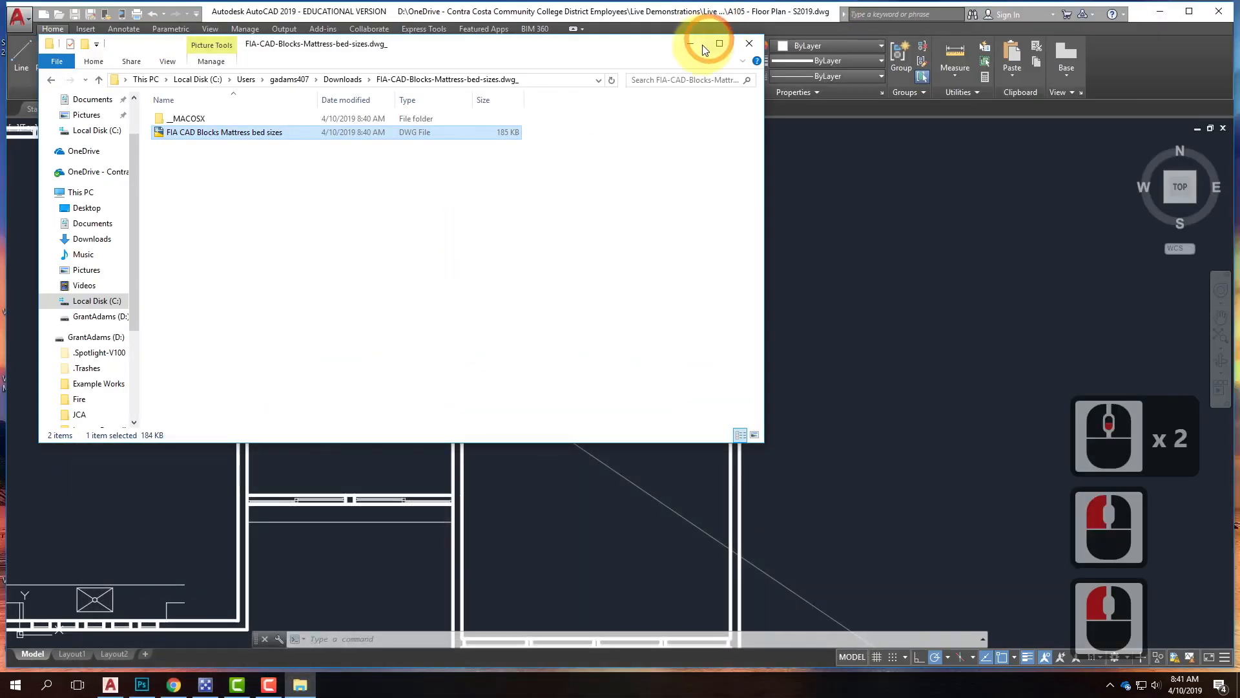
{"action": "left_click", "coordinate": [690, 44]}
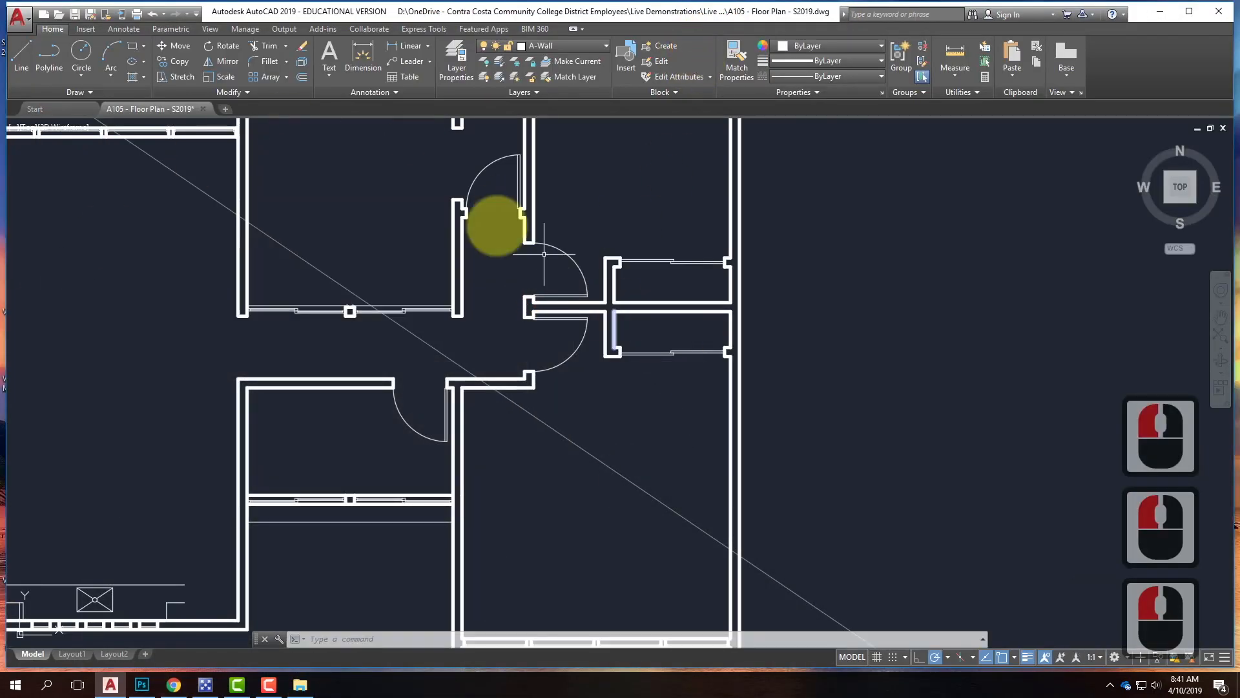
{"action": "scroll", "coordinate": [557, 302], "scroll_direction": "down", "scroll_amount": 3}
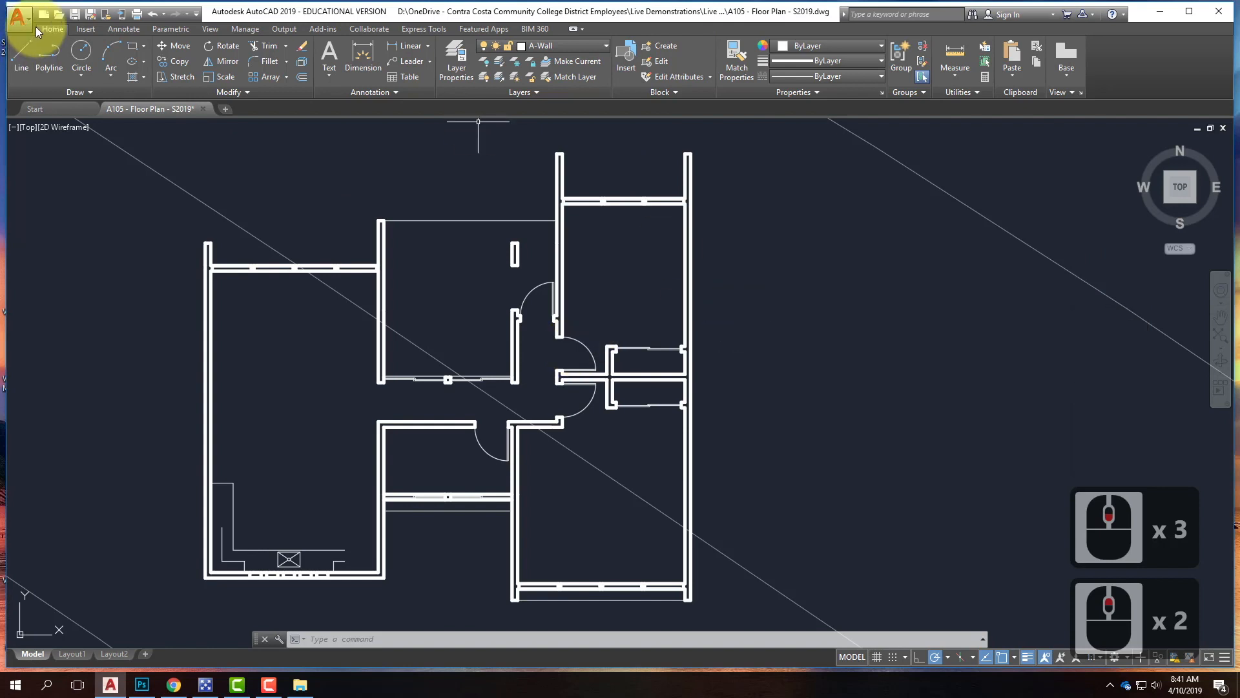
Start inserting a block and browse for its drawing file in the college OneDrive's Resources > AutoCAD > Blocks folder.
{"action": "left_click", "coordinate": [88, 29]}
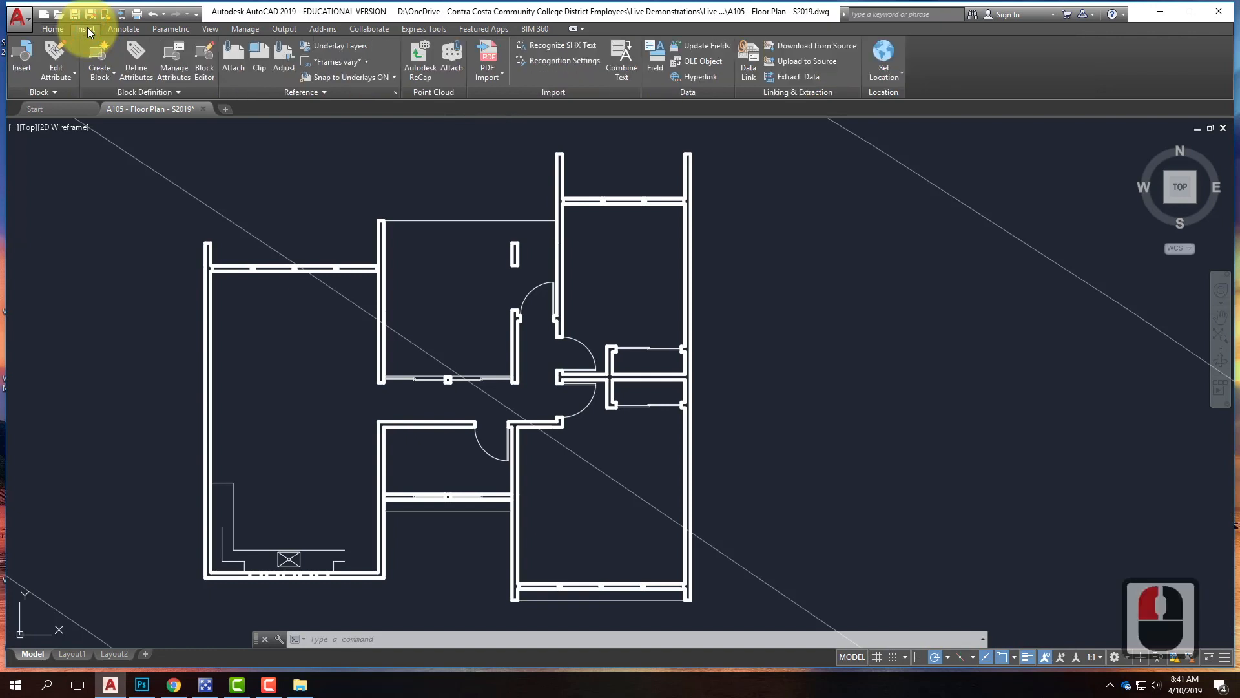
{"action": "left_click", "coordinate": [21, 65]}
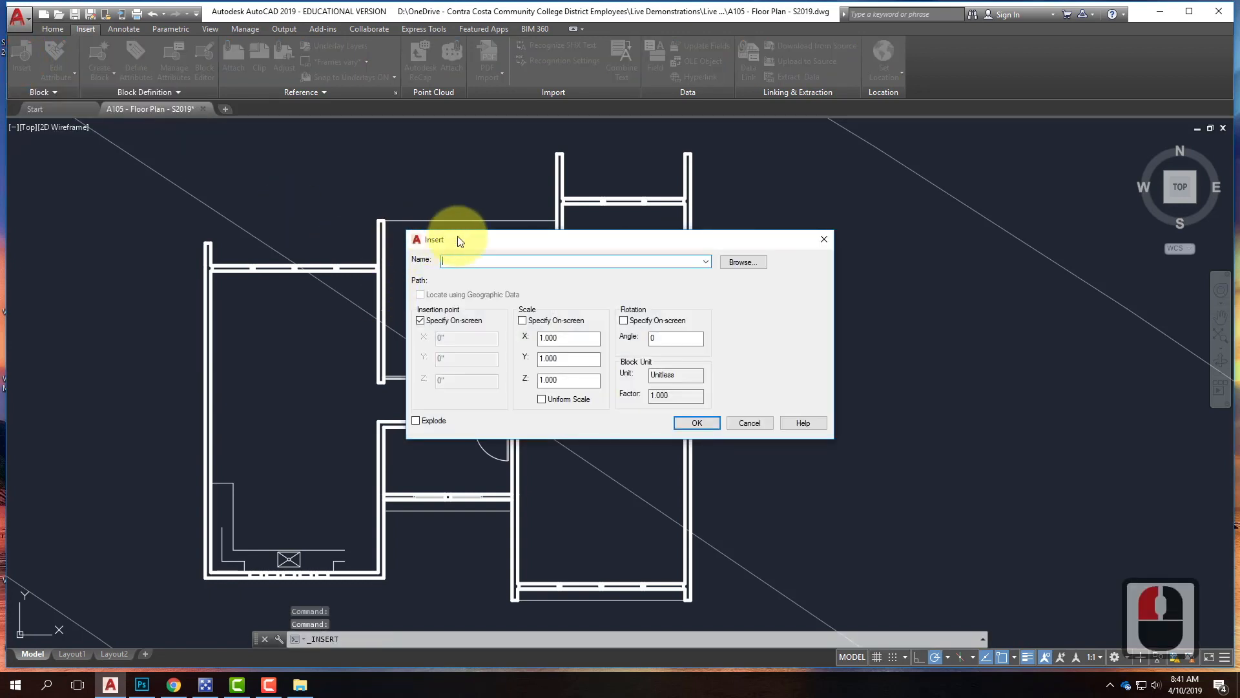
{"action": "left_click_drag", "start_coordinate": [443, 240], "coordinate": [381, 241]}
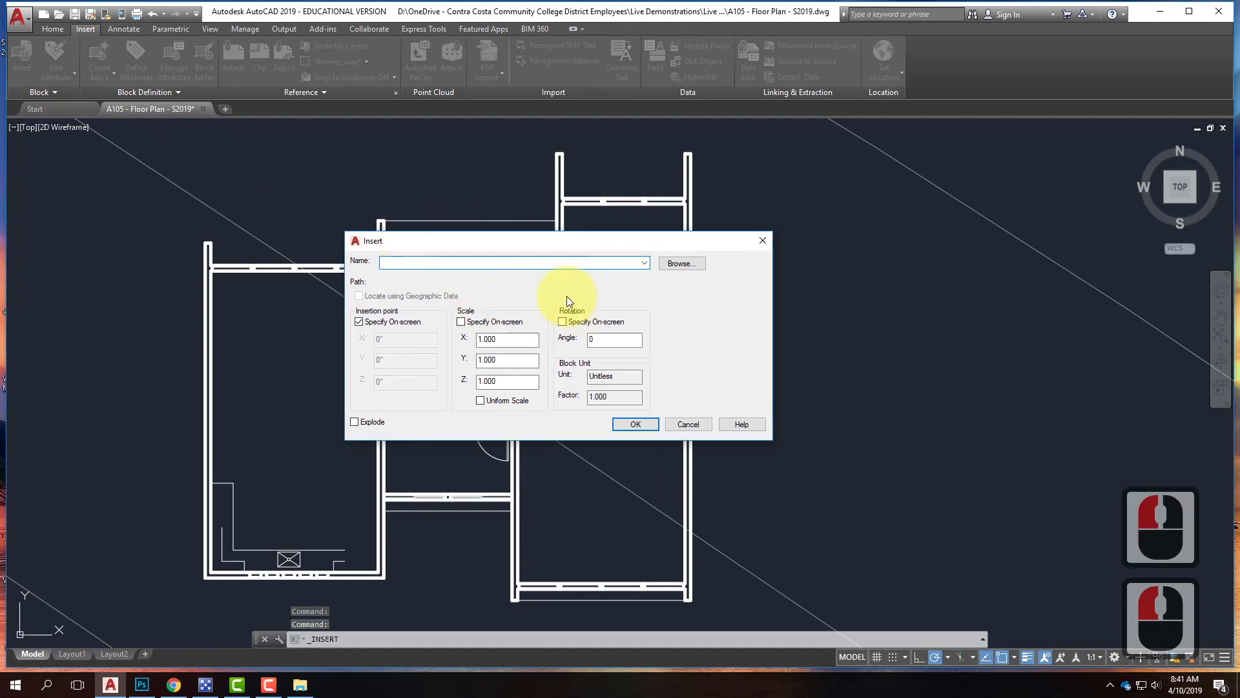
{"action": "left_click", "coordinate": [686, 263]}
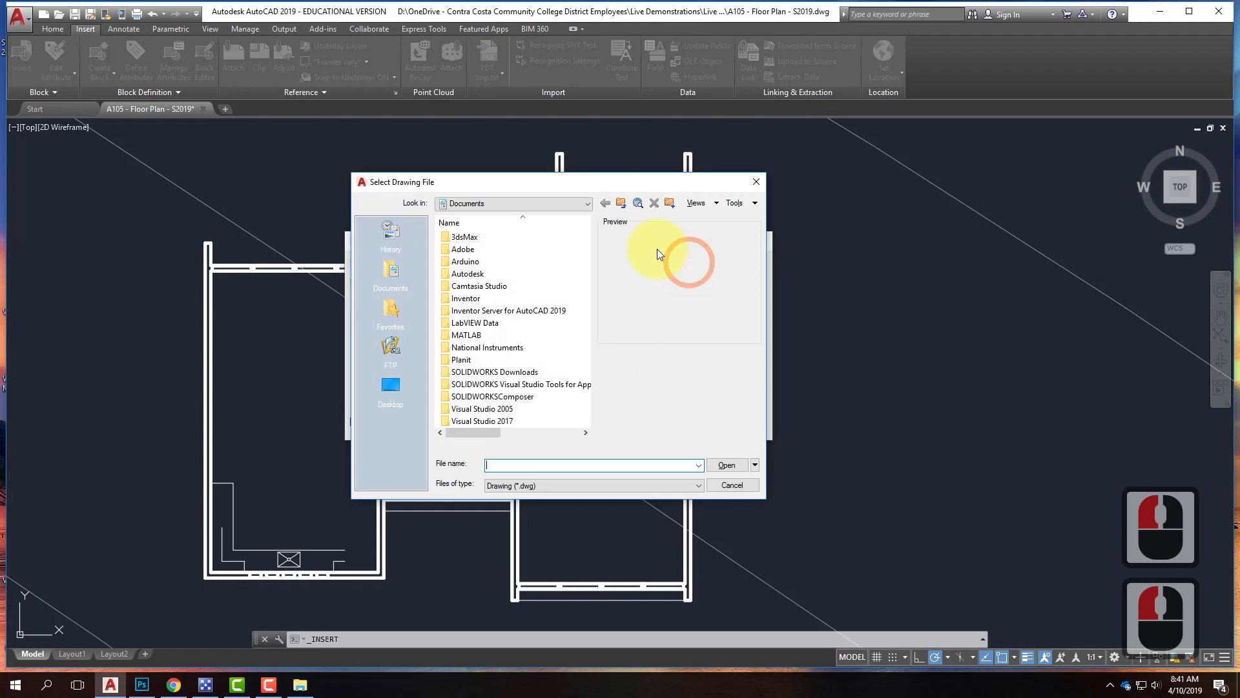
{"action": "left_click", "coordinate": [469, 205]}
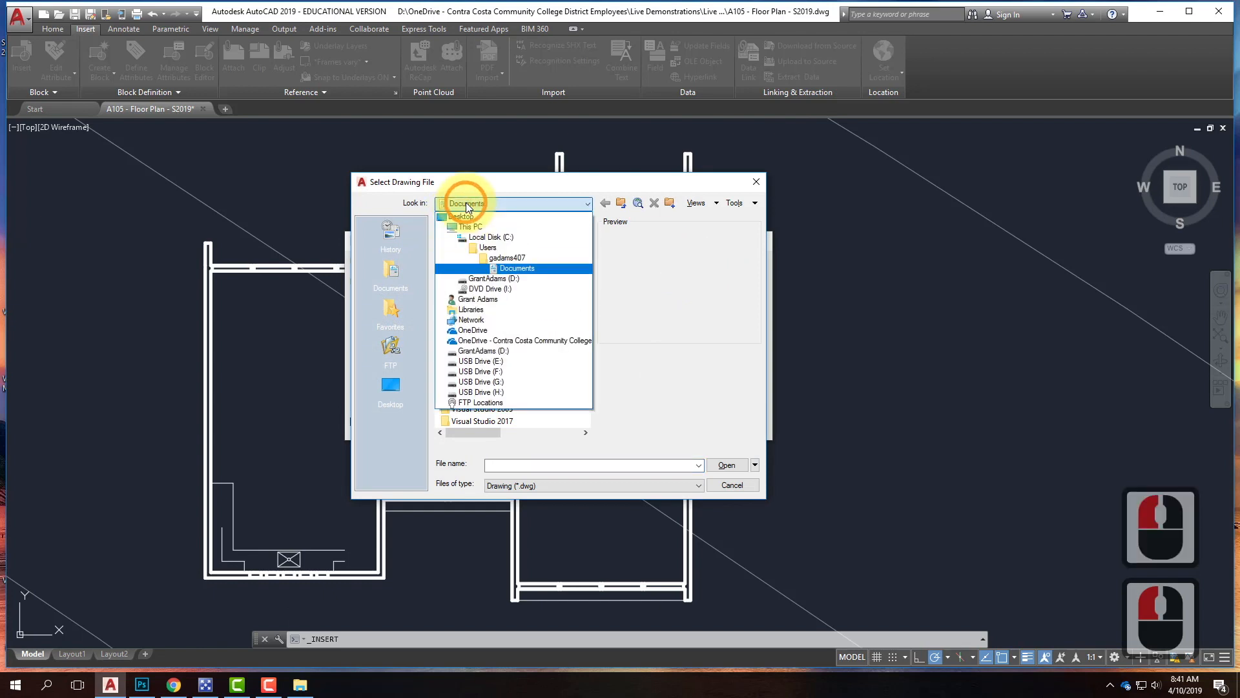
{"action": "left_click", "coordinate": [458, 326]}
{"action": "double_click", "coordinate": [468, 322]}
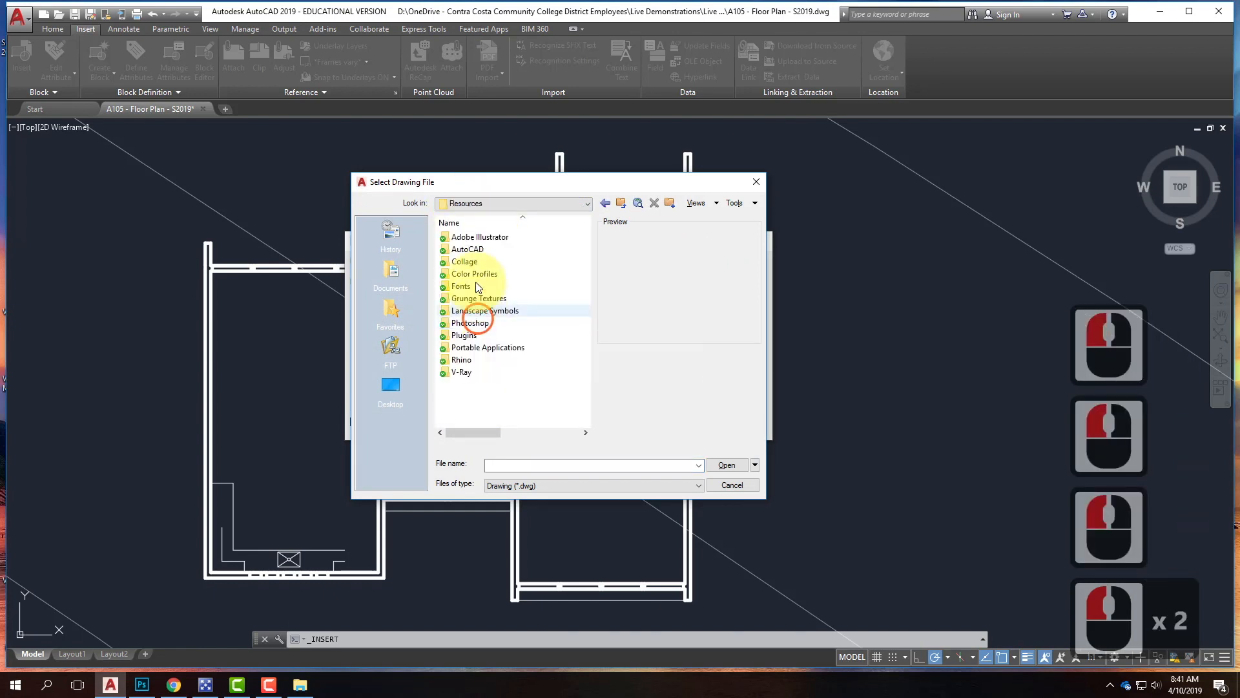
{"action": "double_click", "coordinate": [469, 248]}
{"action": "double_click", "coordinate": [470, 237]}
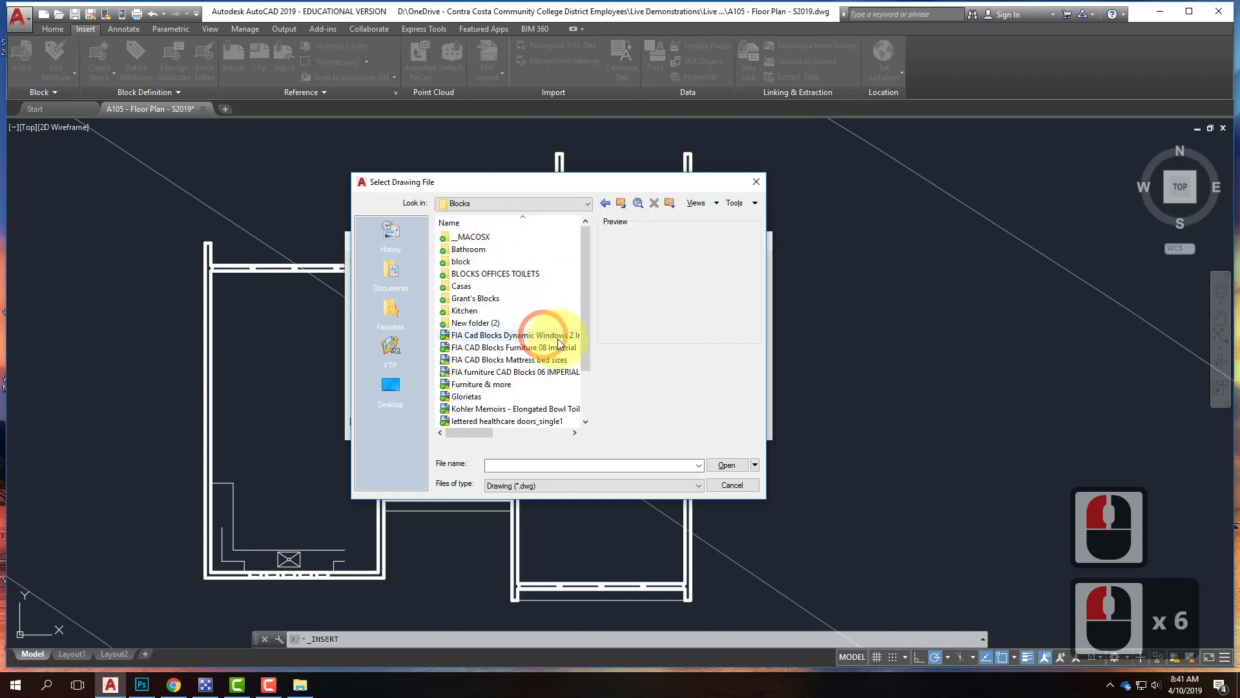
Insert the drawing file FIA CAD Blocks Mattress bed sizes at scale 1 and rotation 0, placing it beside the floor plan.
{"action": "left_click", "coordinate": [548, 360]}
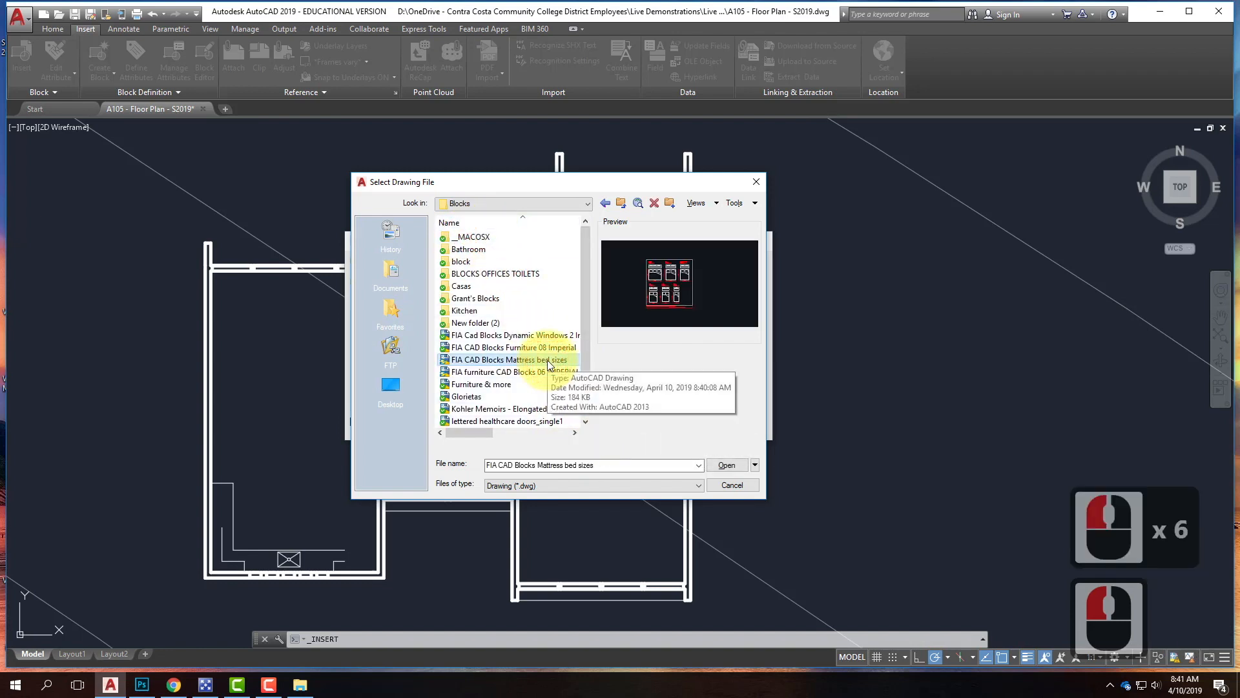
{"action": "left_click", "coordinate": [726, 465]}
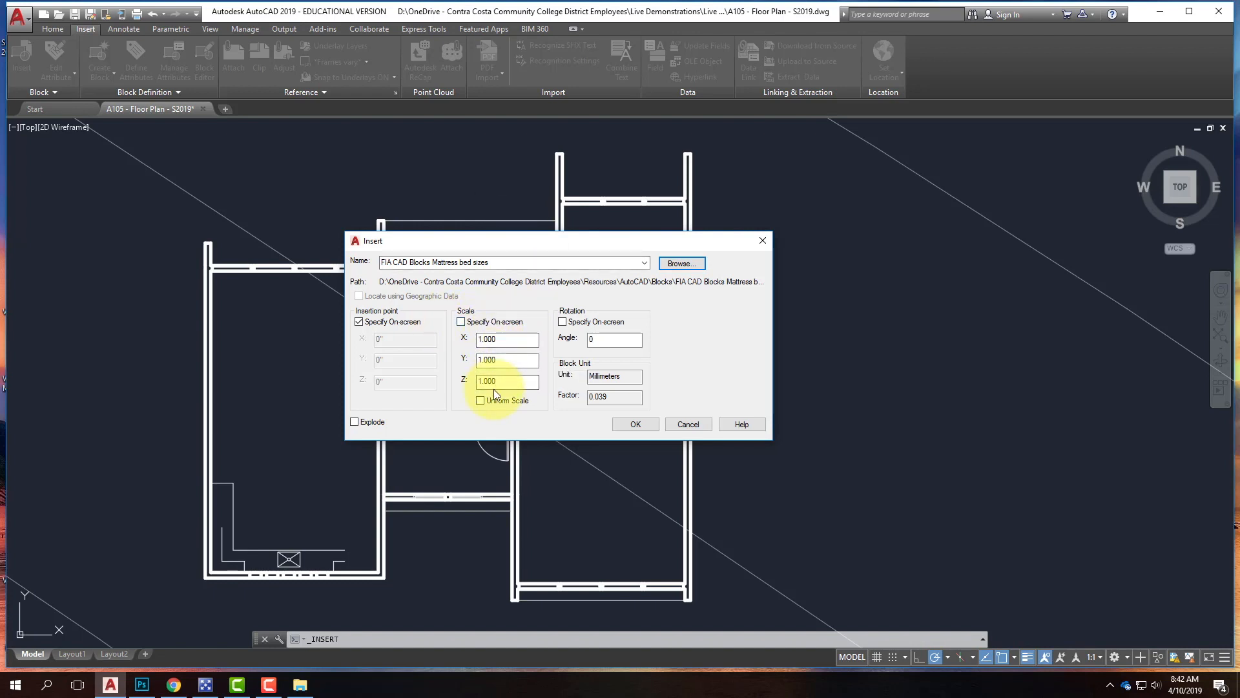
{"action": "left_click", "coordinate": [597, 386]}
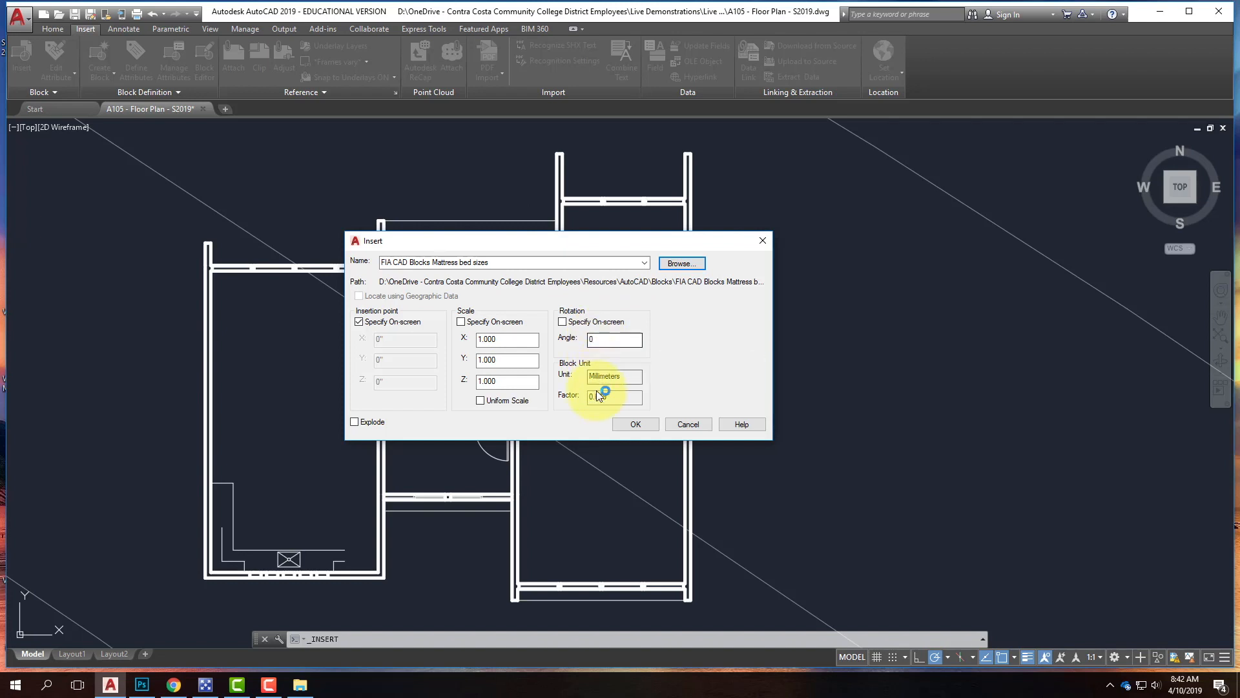
{"action": "left_click", "coordinate": [636, 425]}
{"action": "middle_click", "coordinate": [506, 479]}
{"action": "middle_click", "coordinate": [506, 479]}
{"action": "scroll", "coordinate": [526, 465], "scroll_direction": "up", "scroll_amount": 4}
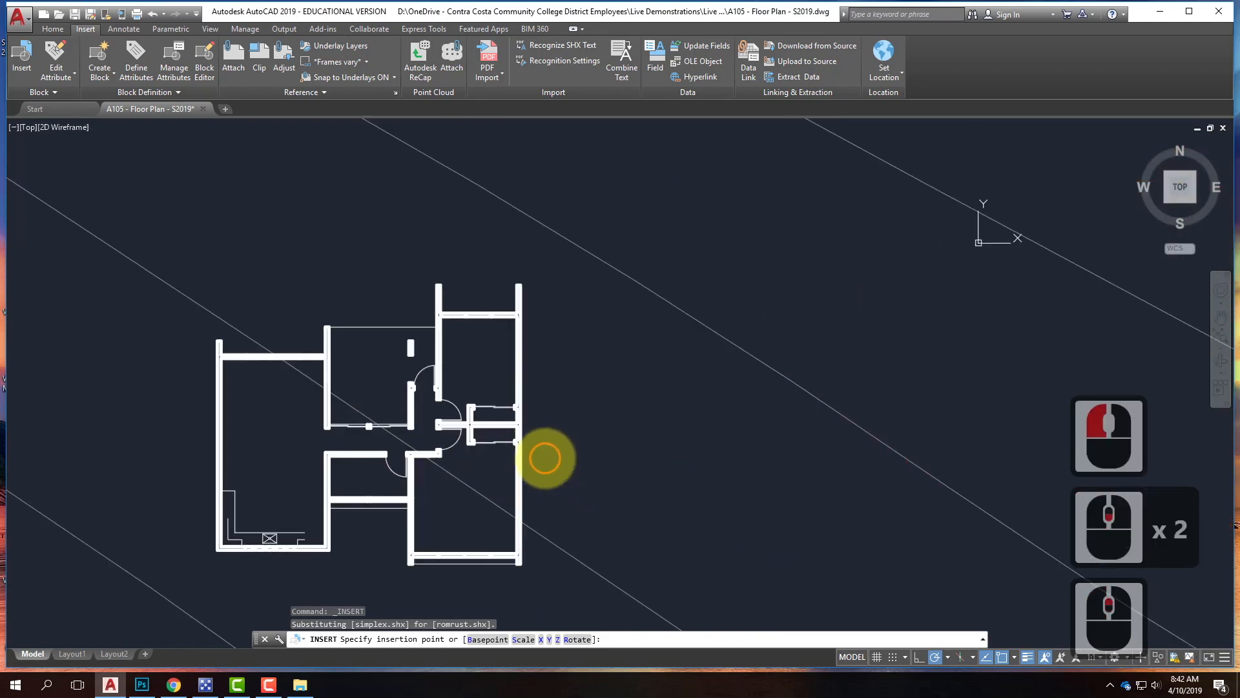
{"action": "left_click", "coordinate": [546, 468]}
Delete the inserted mattress sizes sheet from the drawing area beside the floor plan.
{"action": "scroll", "coordinate": [978, 294], "scroll_direction": "up", "scroll_amount": 2}
{"action": "scroll", "coordinate": [978, 294], "scroll_direction": "up", "scroll_amount": 2}
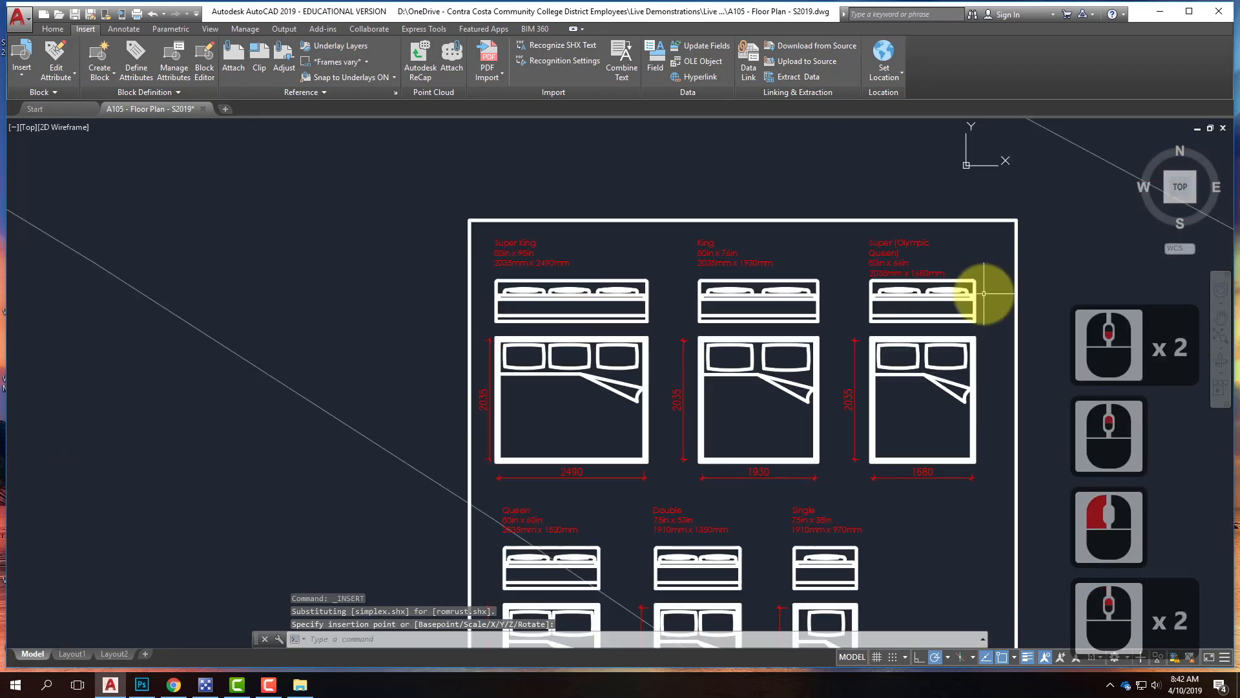
{"action": "scroll", "coordinate": [978, 294], "scroll_direction": "down", "scroll_amount": 4}
{"action": "scroll", "coordinate": [801, 317], "scroll_direction": "up", "scroll_amount": 2}
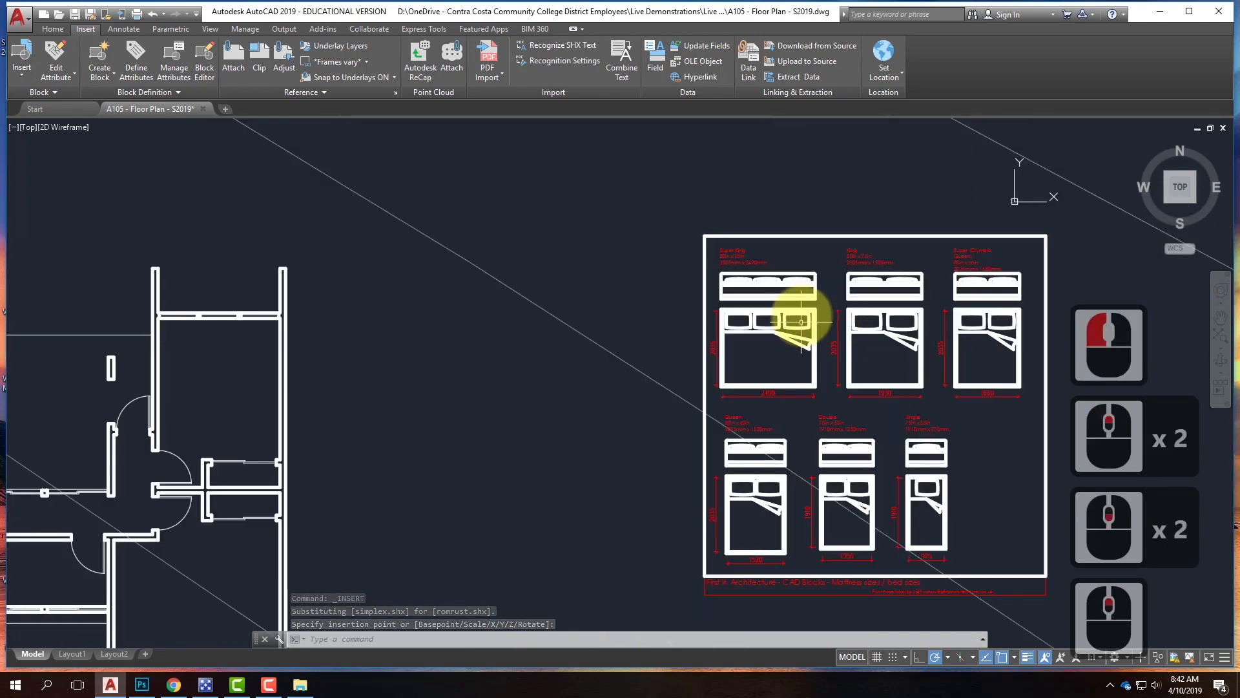
{"action": "left_click", "coordinate": [799, 312]}
{"action": "left_click", "coordinate": [797, 312]}
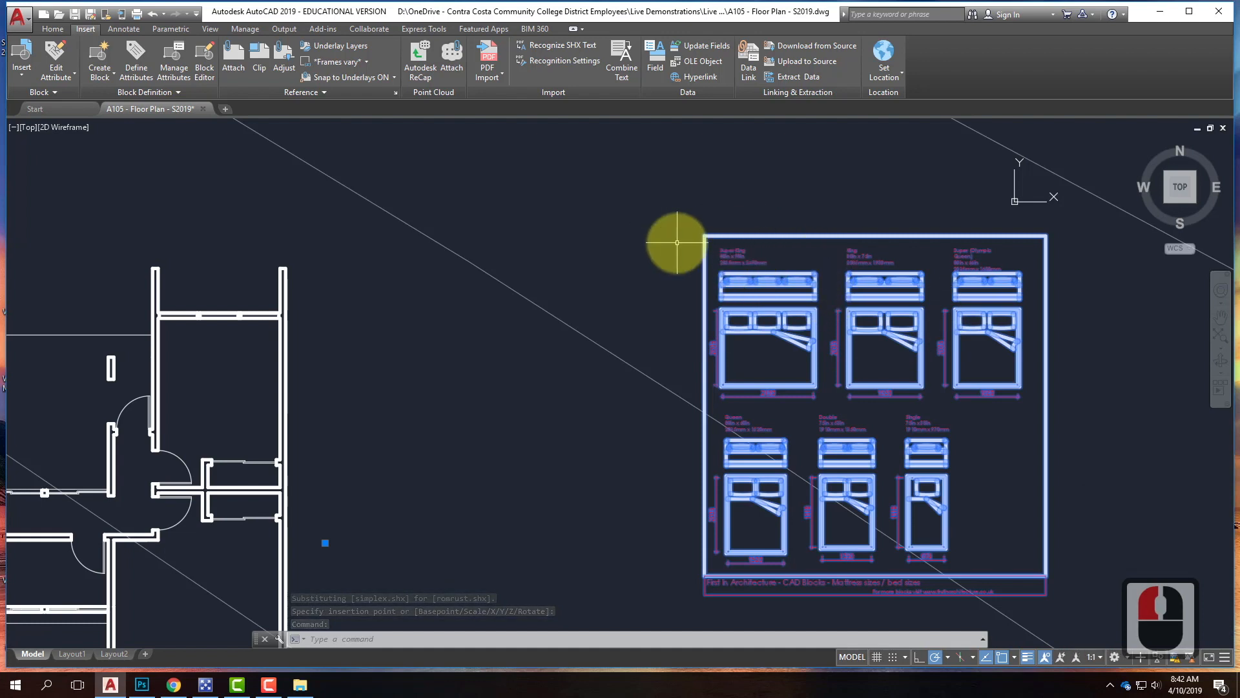
{"action": "key", "text": "Delete"}
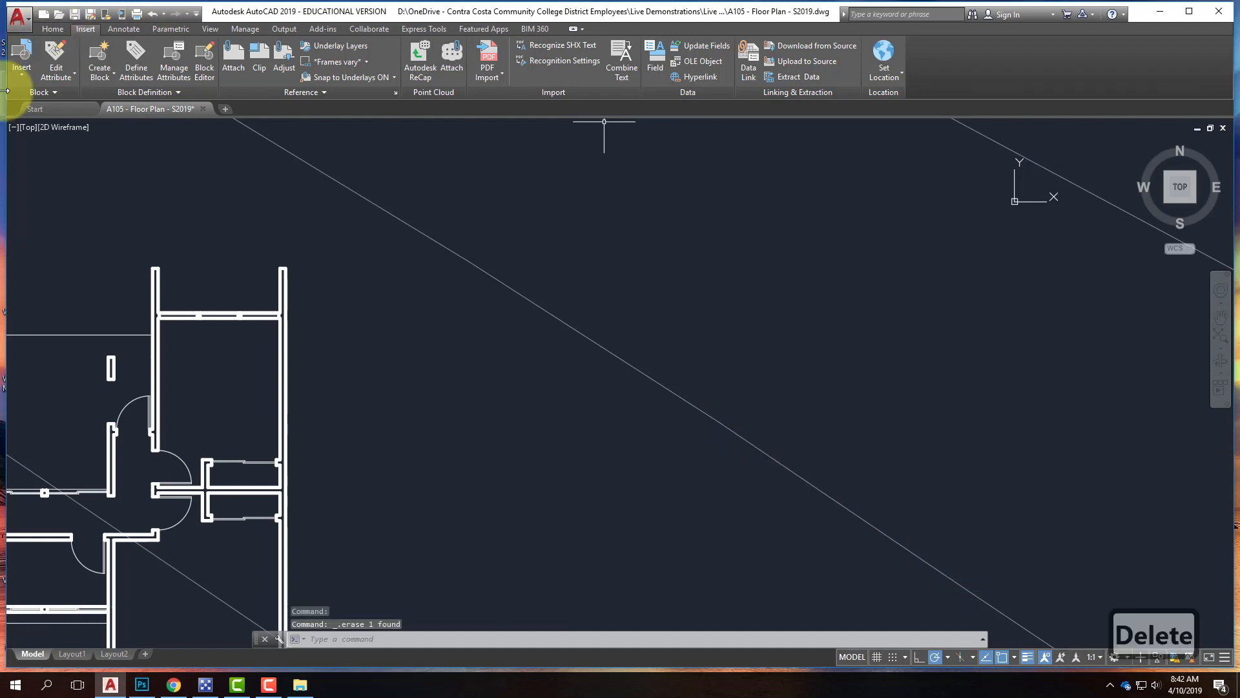
Insert the king plan bed block into the middle of the lower-right bedroom.
{"action": "left_click", "coordinate": [22, 76]}
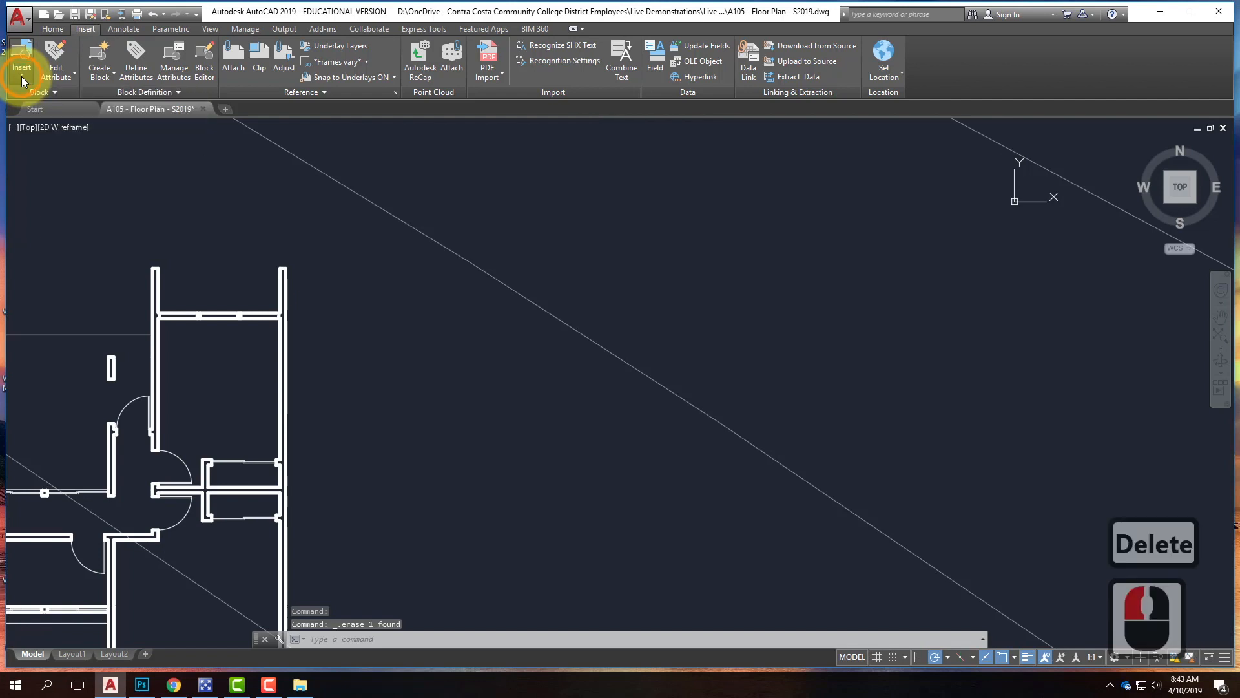
{"action": "mouse_move", "coordinate": [173, 101]}
{"action": "left_mouse_down"}
{"action": "mouse_move", "coordinate": [168, 206]}
{"action": "mouse_move", "coordinate": [168, 124]}
{"action": "left_mouse_up"}
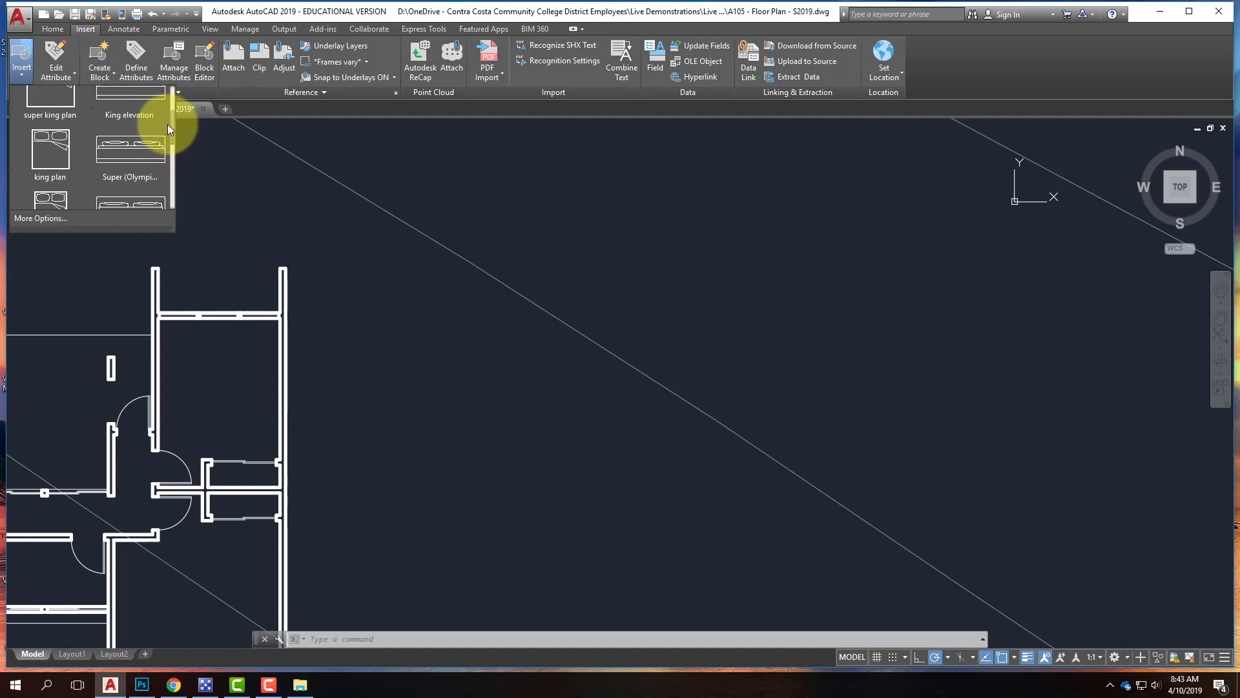
{"action": "left_click", "coordinate": [51, 180]}
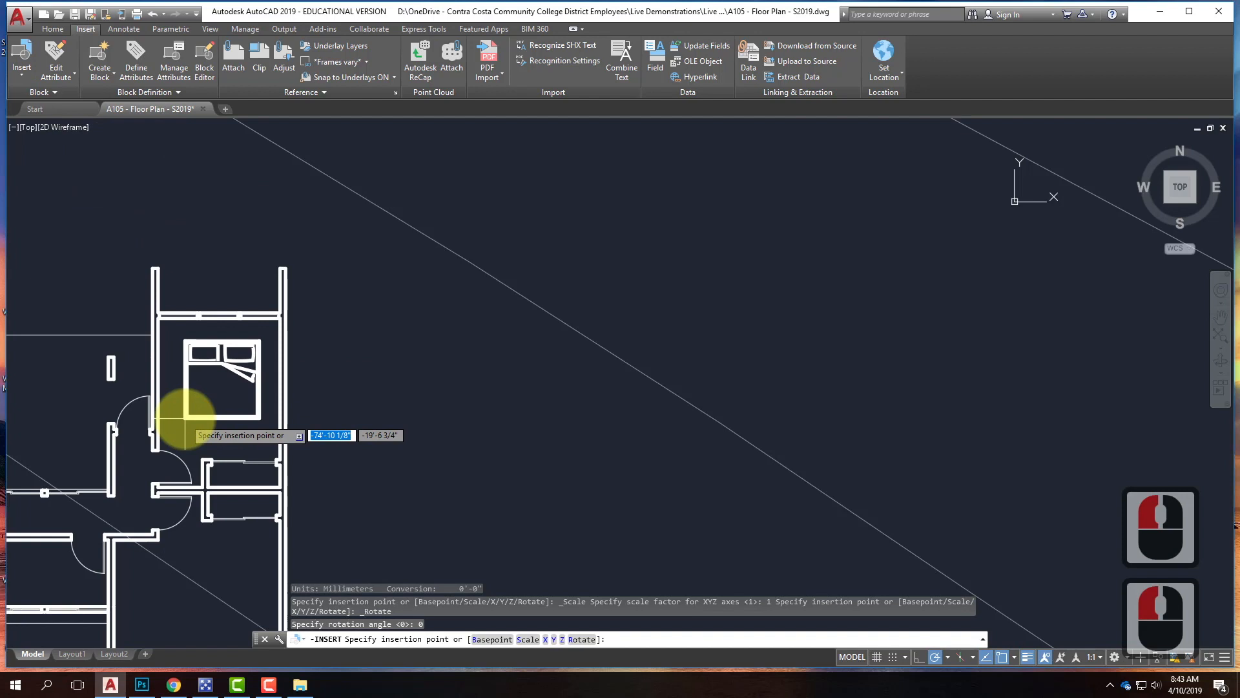
{"action": "scroll", "coordinate": [221, 332], "scroll_direction": "down", "scroll_amount": 2}
{"action": "scroll", "coordinate": [210, 452], "scroll_direction": "up", "scroll_amount": 3}
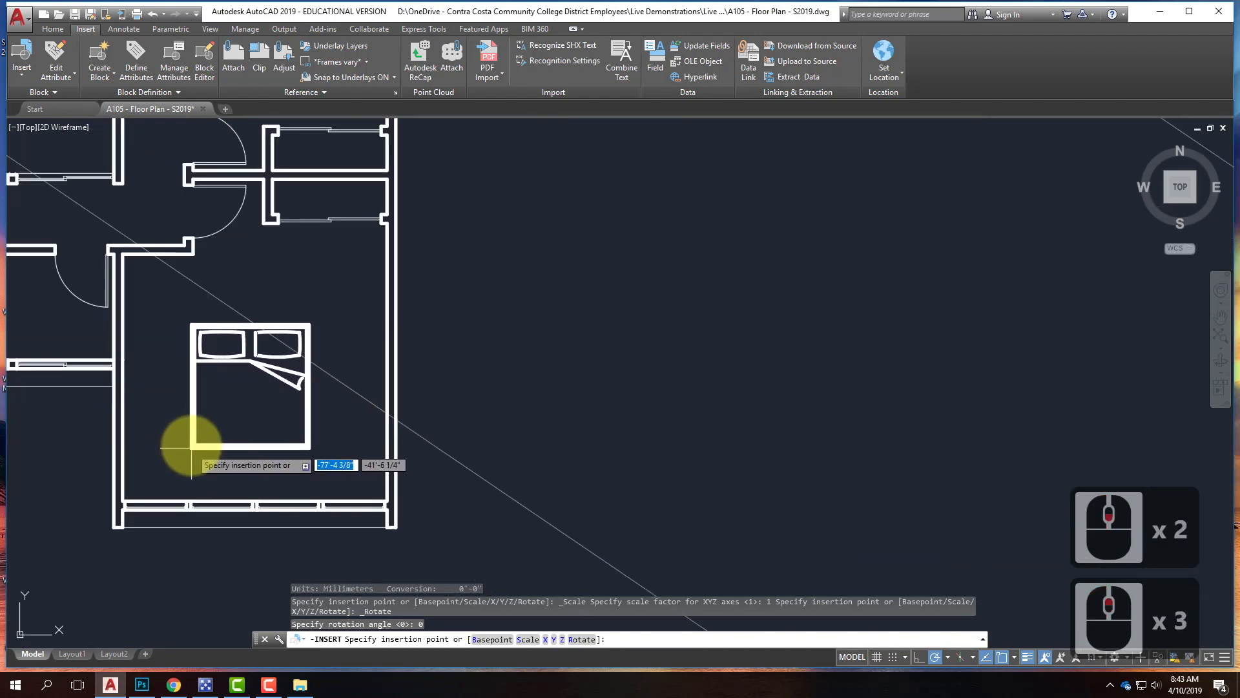
{"action": "left_click", "coordinate": [192, 443]}
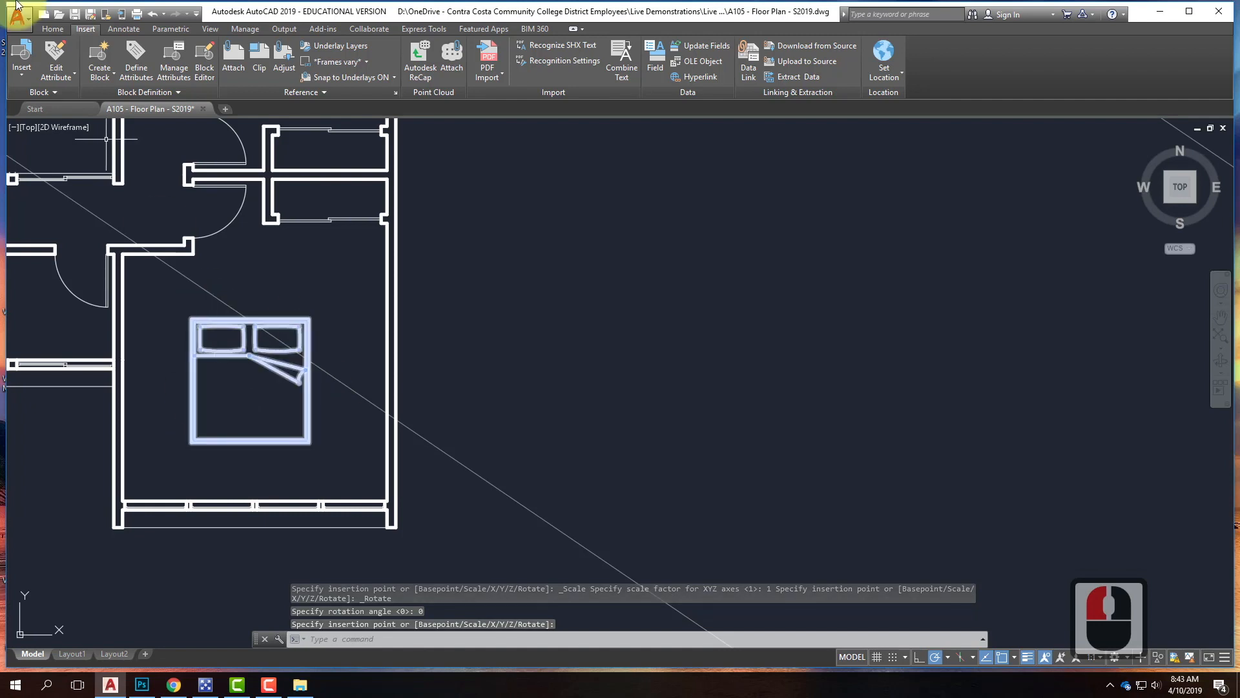
Create a new layer named A-Furn with a 0.00 mm lineweight.
{"action": "left_click", "coordinate": [51, 30]}
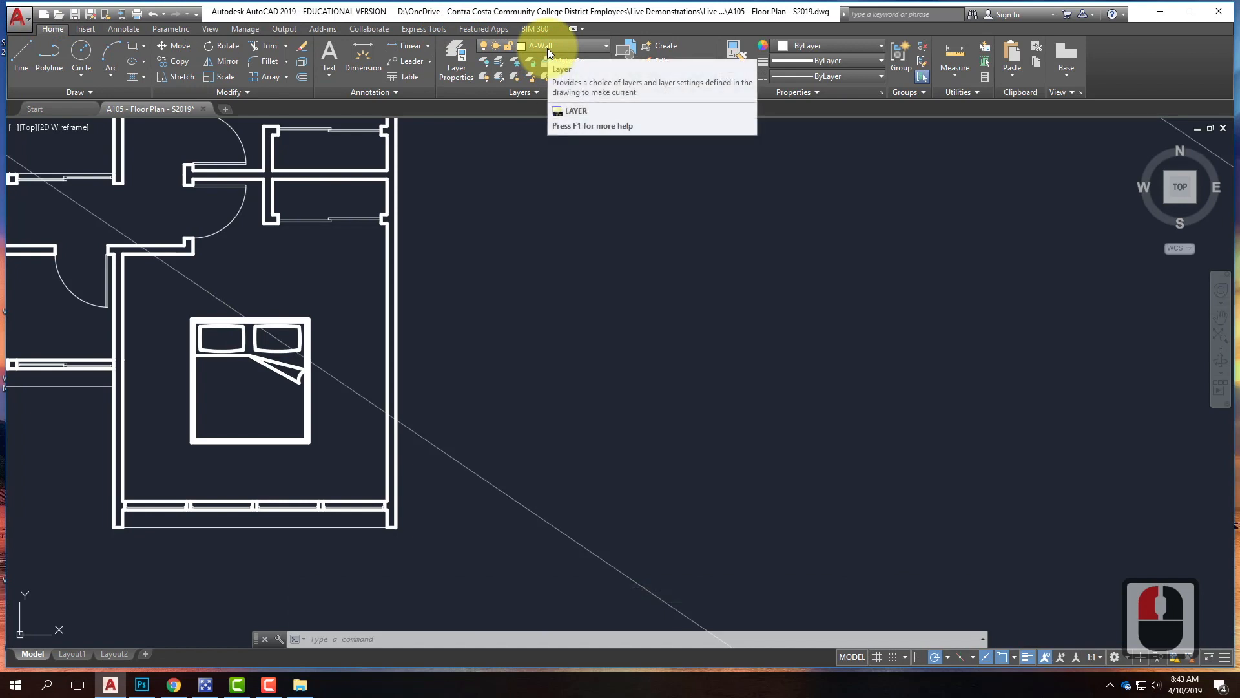
{"action": "left_click", "coordinate": [455, 60]}
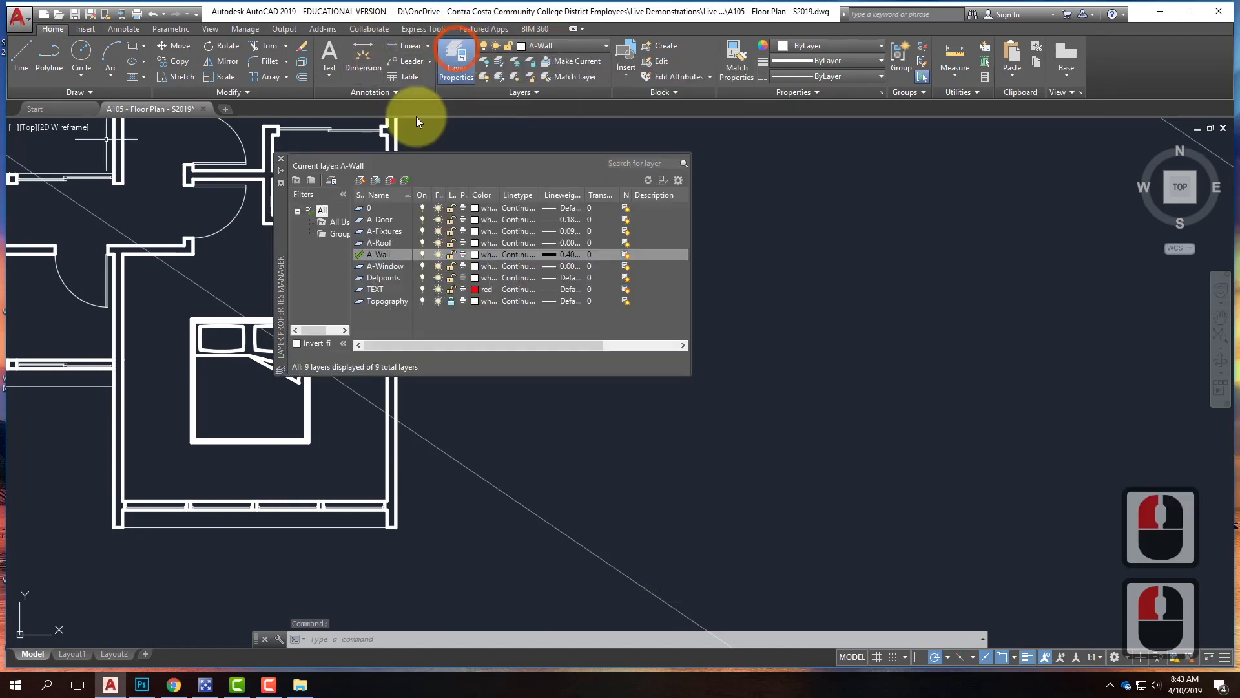
{"action": "left_click", "coordinate": [360, 181]}
{"action": "type", "text": "A-Furn"}
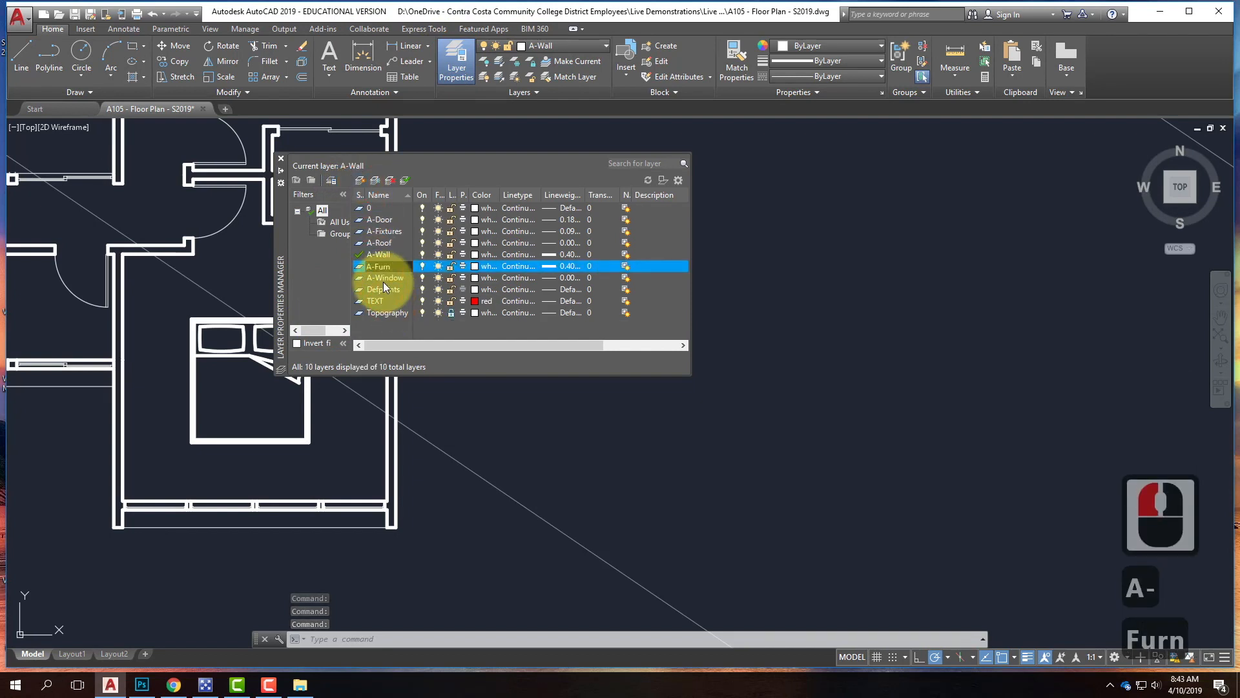
{"action": "left_click", "coordinate": [562, 266]}
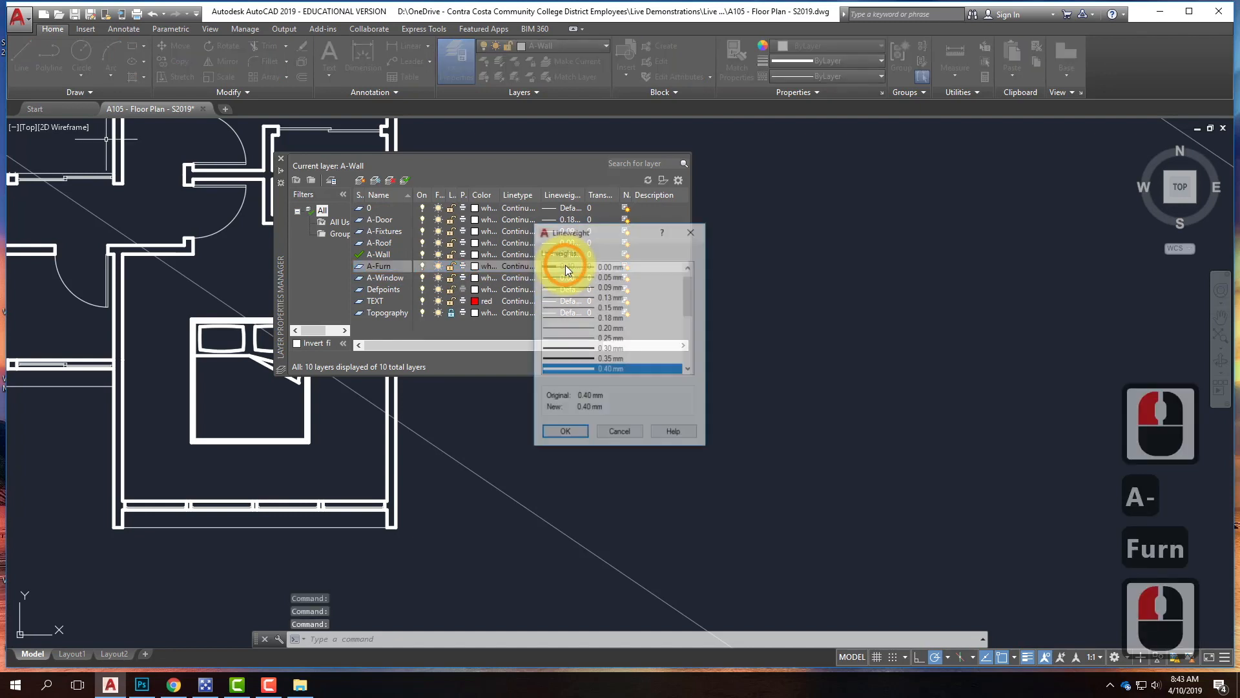
{"action": "left_click", "coordinate": [582, 267]}
{"action": "left_click", "coordinate": [563, 433]}
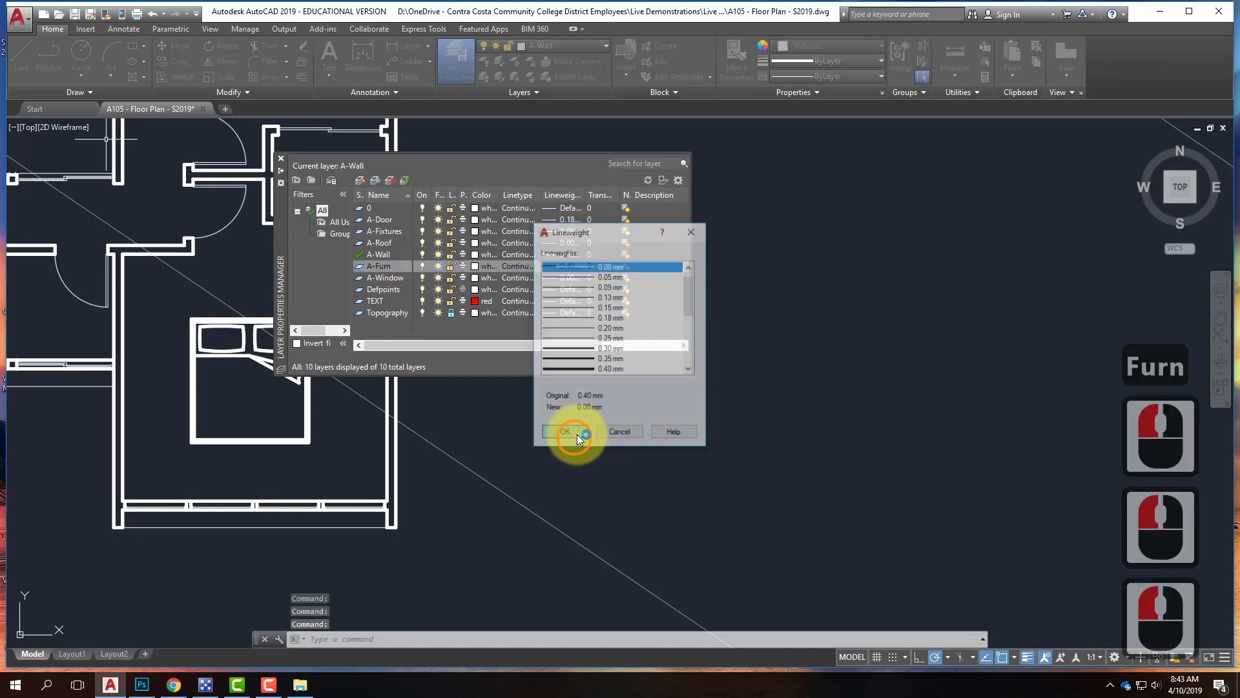
Assign the king bed block to the A-Furn layer and clear the selection.
{"action": "left_click", "coordinate": [333, 332]}
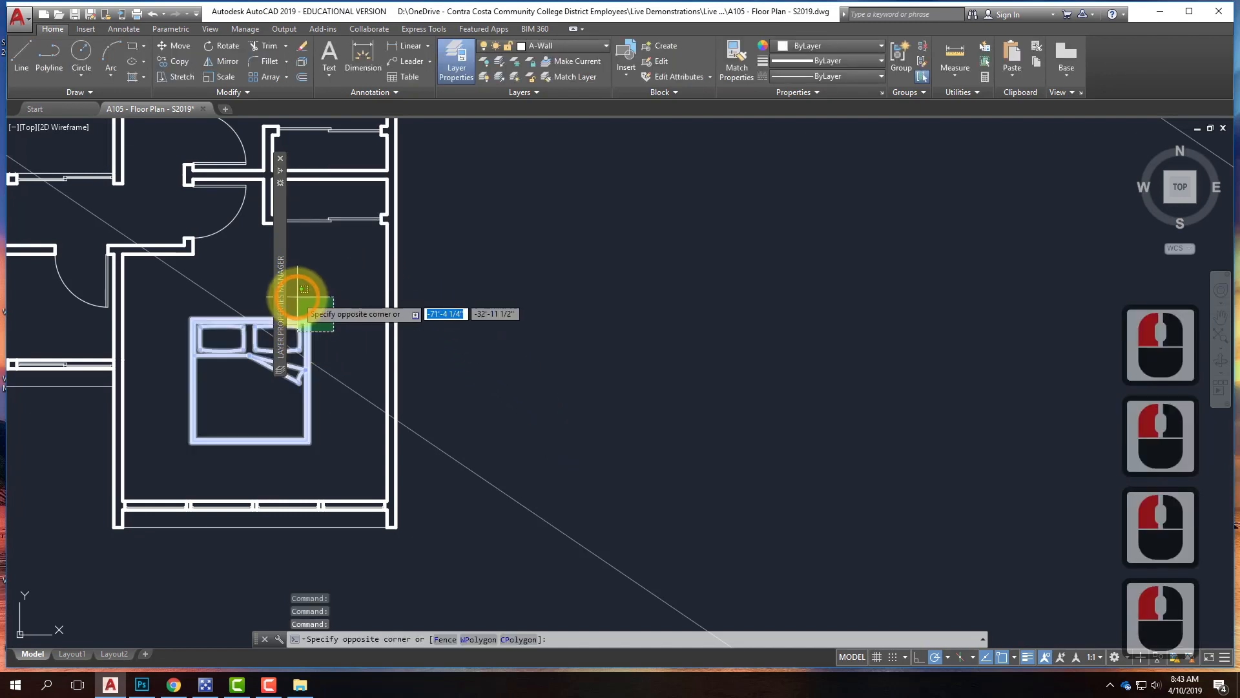
{"action": "left_click", "coordinate": [291, 291]}
{"action": "left_click", "coordinate": [510, 45]}
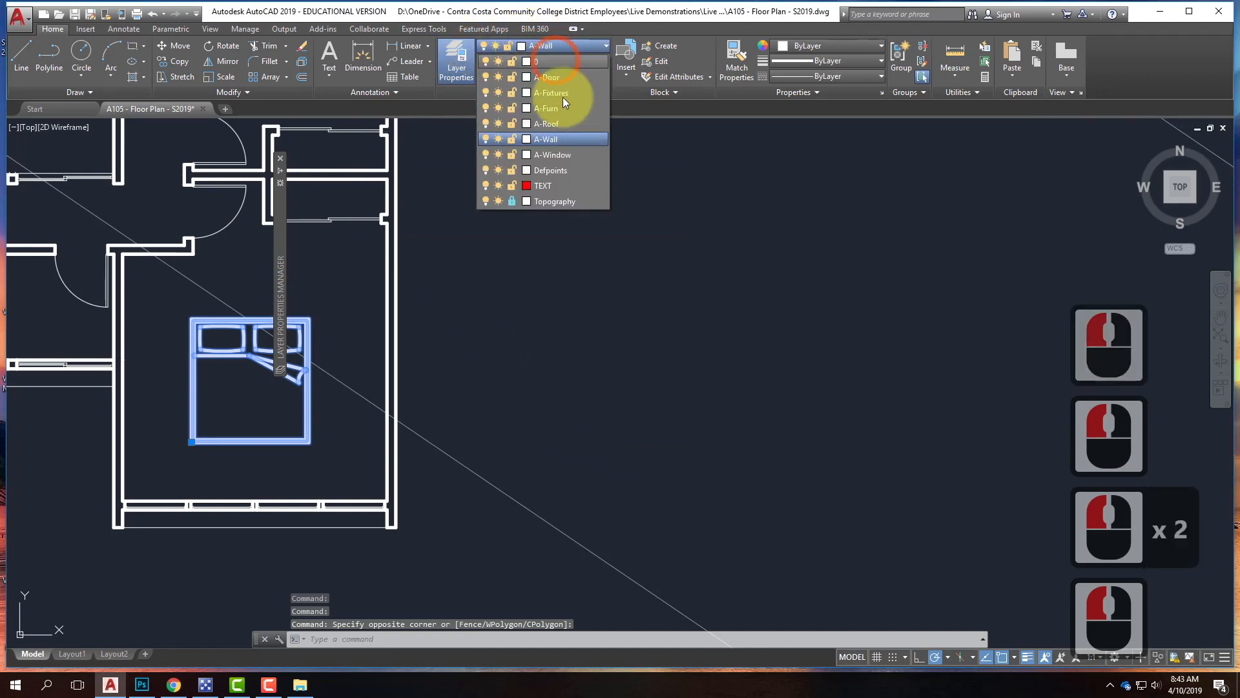
{"action": "left_click", "coordinate": [556, 104]}
{"action": "key", "text": "Escape"}
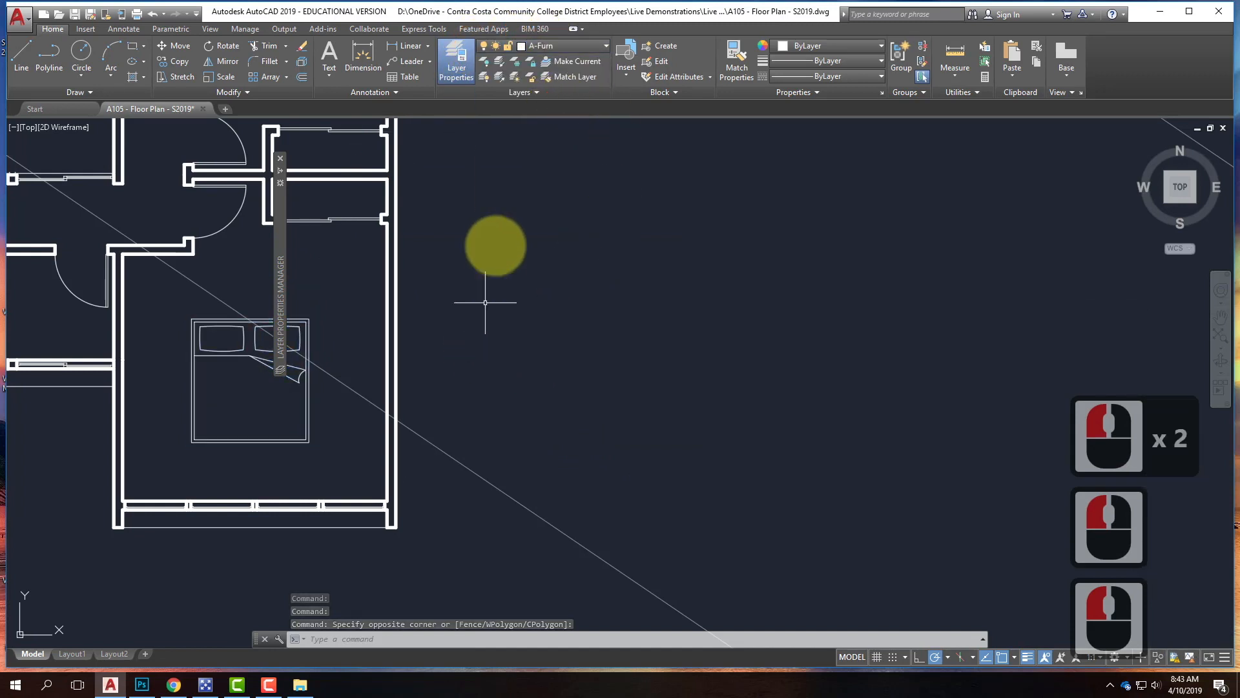
Make A-Furn the current layer and close the layer properties manager.
{"action": "left_click", "coordinate": [556, 48]}
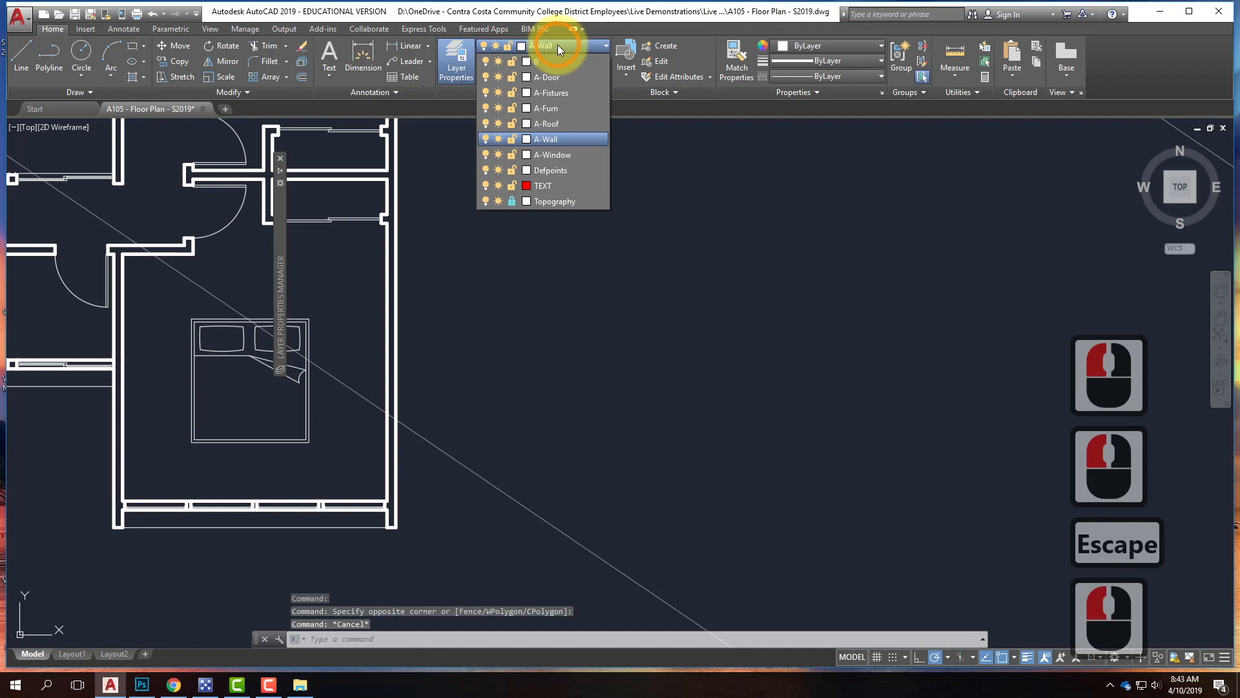
{"action": "left_click", "coordinate": [547, 107]}
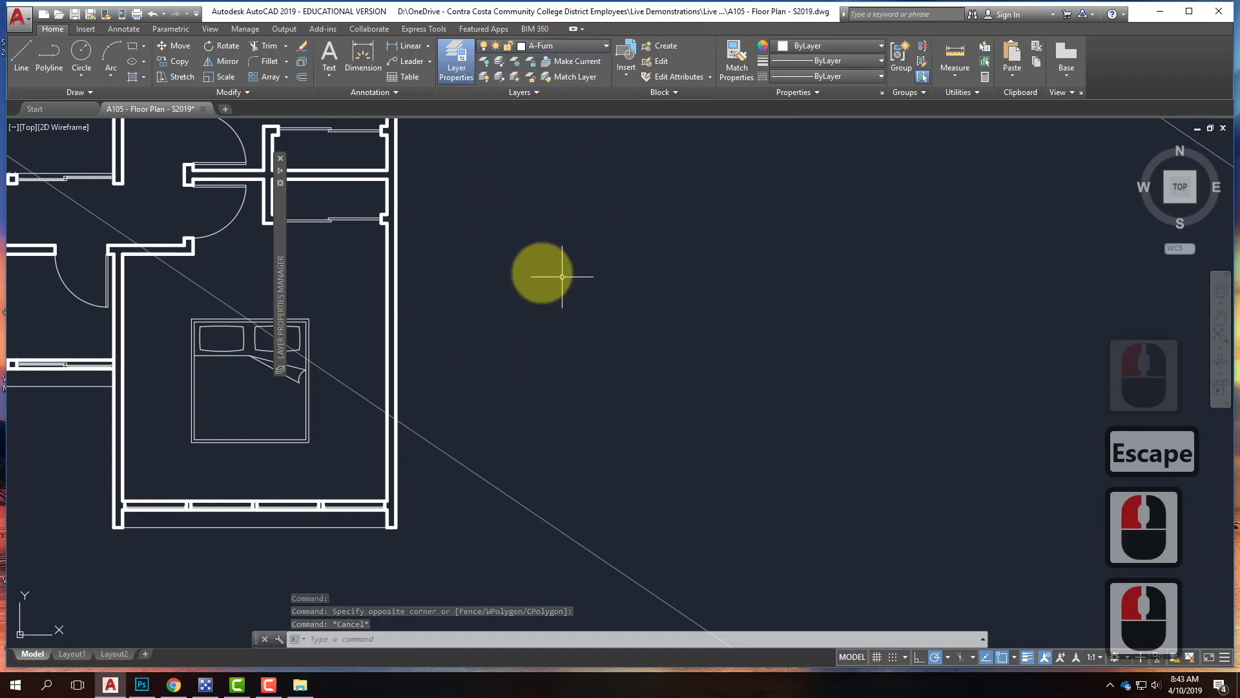
{"action": "left_click", "coordinate": [464, 60]}
{"action": "left_click", "coordinate": [464, 61]}
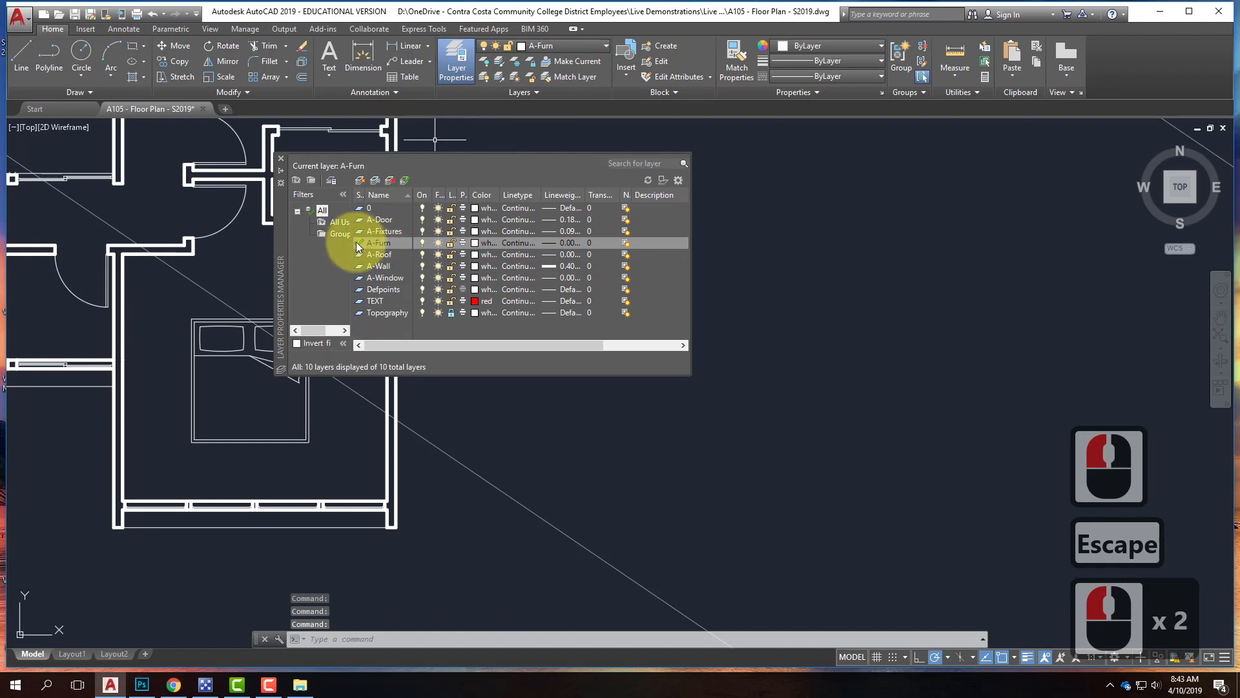
{"action": "left_click", "coordinate": [280, 160]}
Rotate the king bed a quarter turn clockwise about its upper-right corner so the pillows face the right wall.
{"action": "left_click", "coordinate": [328, 324]}
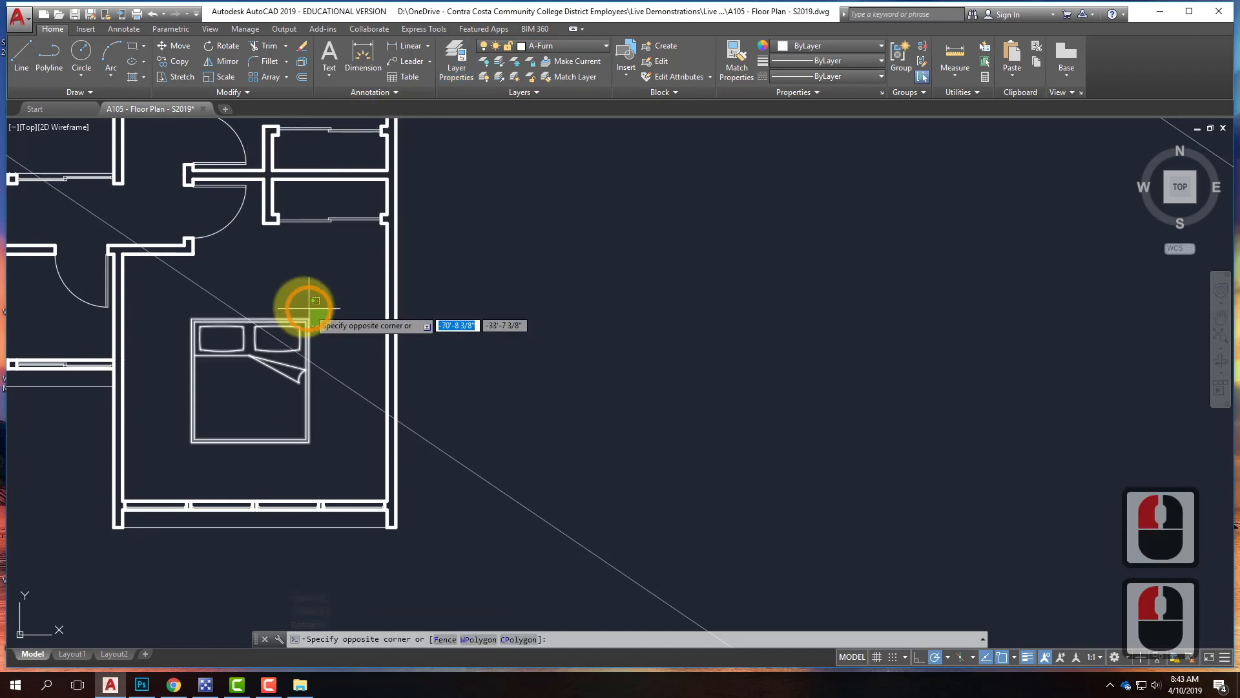
{"action": "left_click", "coordinate": [309, 308]}
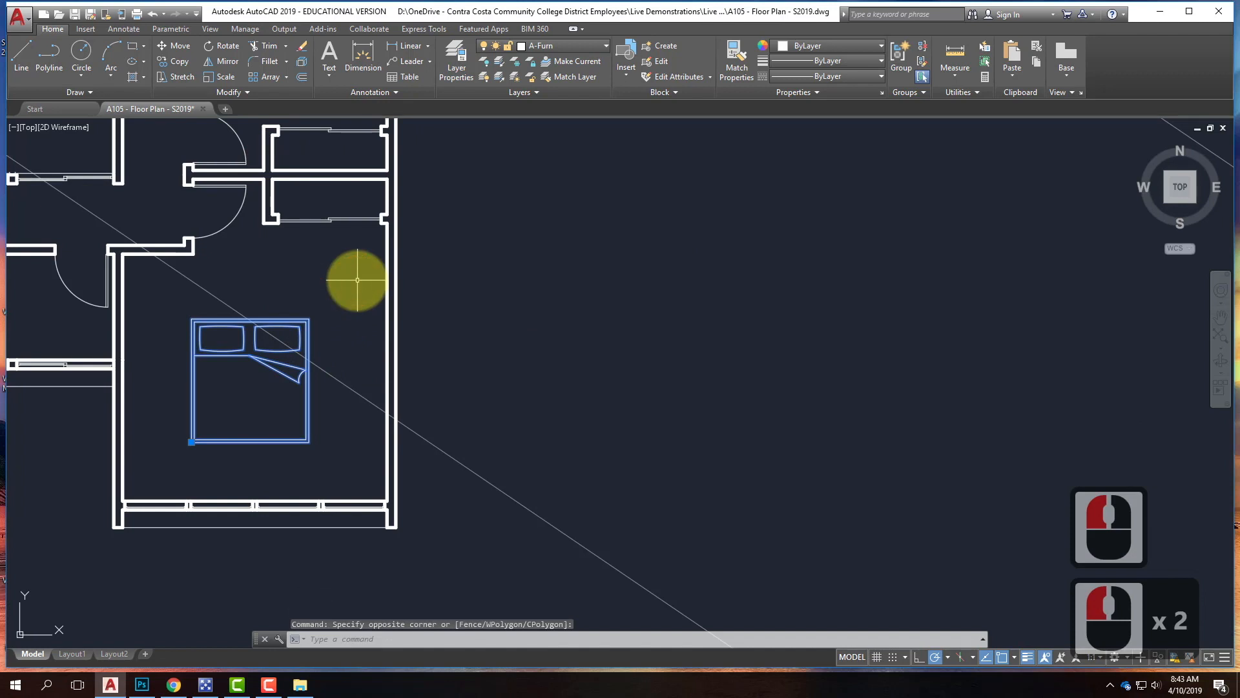
{"action": "left_click", "coordinate": [226, 46]}
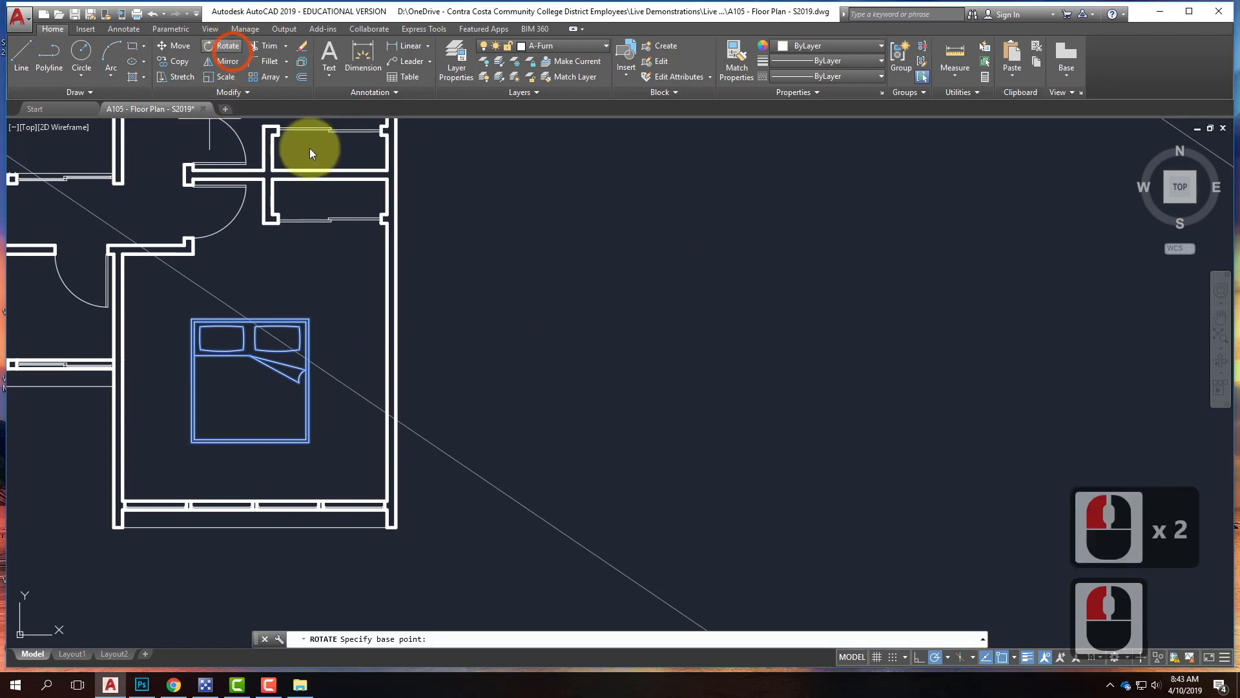
{"action": "left_click", "coordinate": [308, 318]}
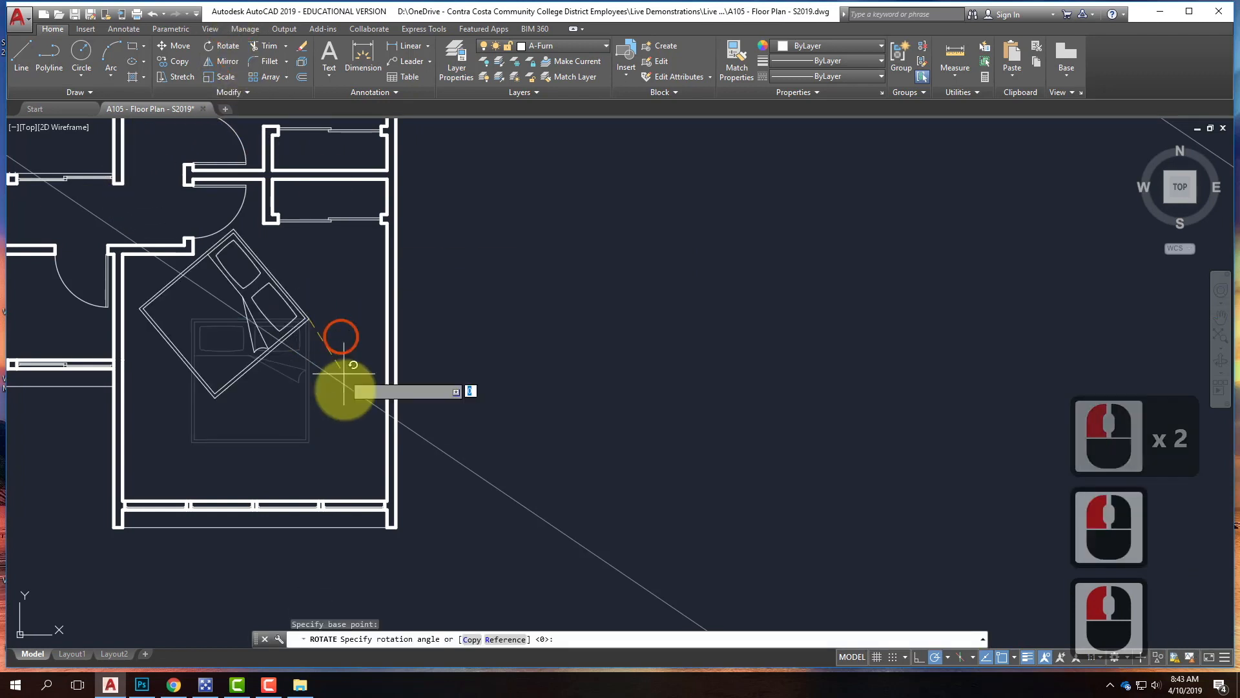
{"action": "left_click", "coordinate": [309, 416]}
Move the rotated bed by its lower-right corner so its headboard sits against the bedroom's right wall.
{"action": "left_click", "coordinate": [333, 327]}
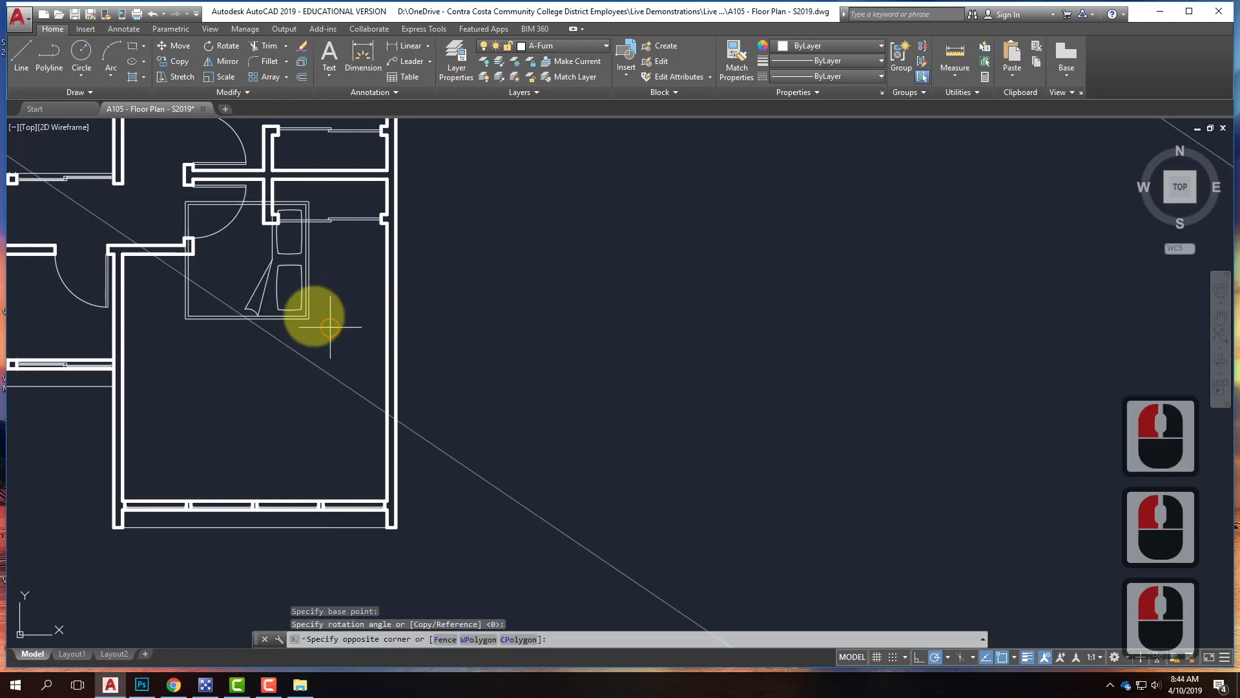
{"action": "left_click", "coordinate": [303, 301]}
{"action": "left_click", "coordinate": [181, 46]}
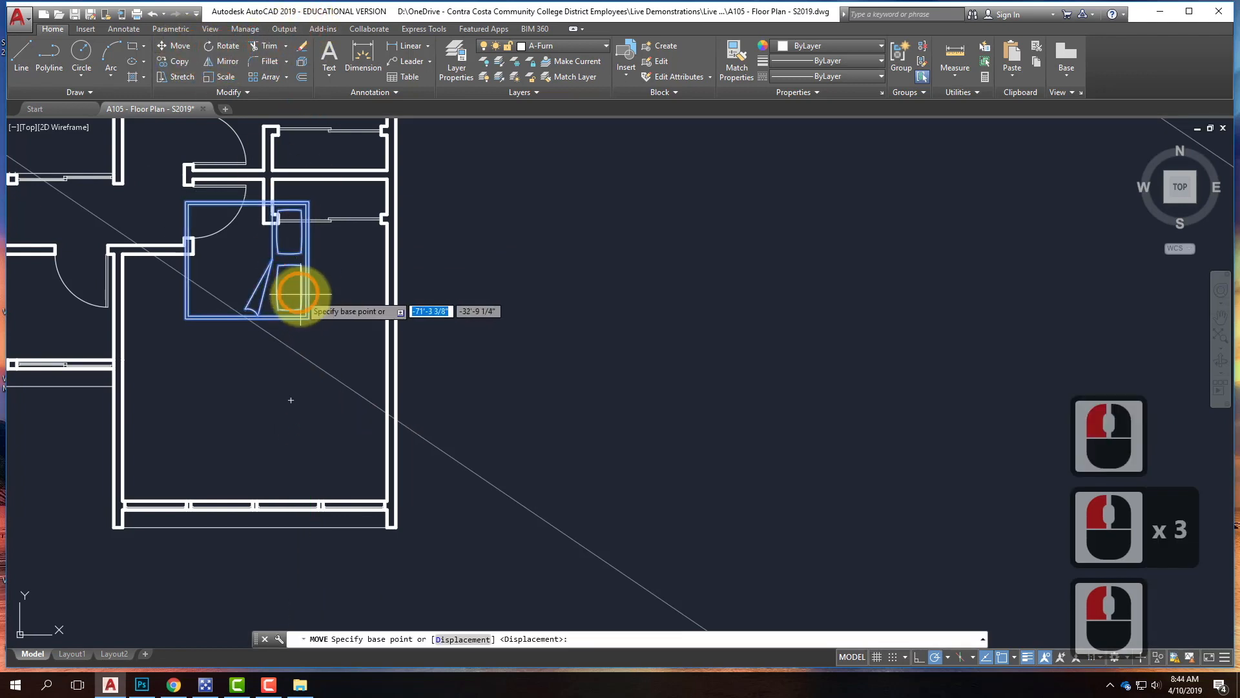
{"action": "left_click", "coordinate": [309, 318]}
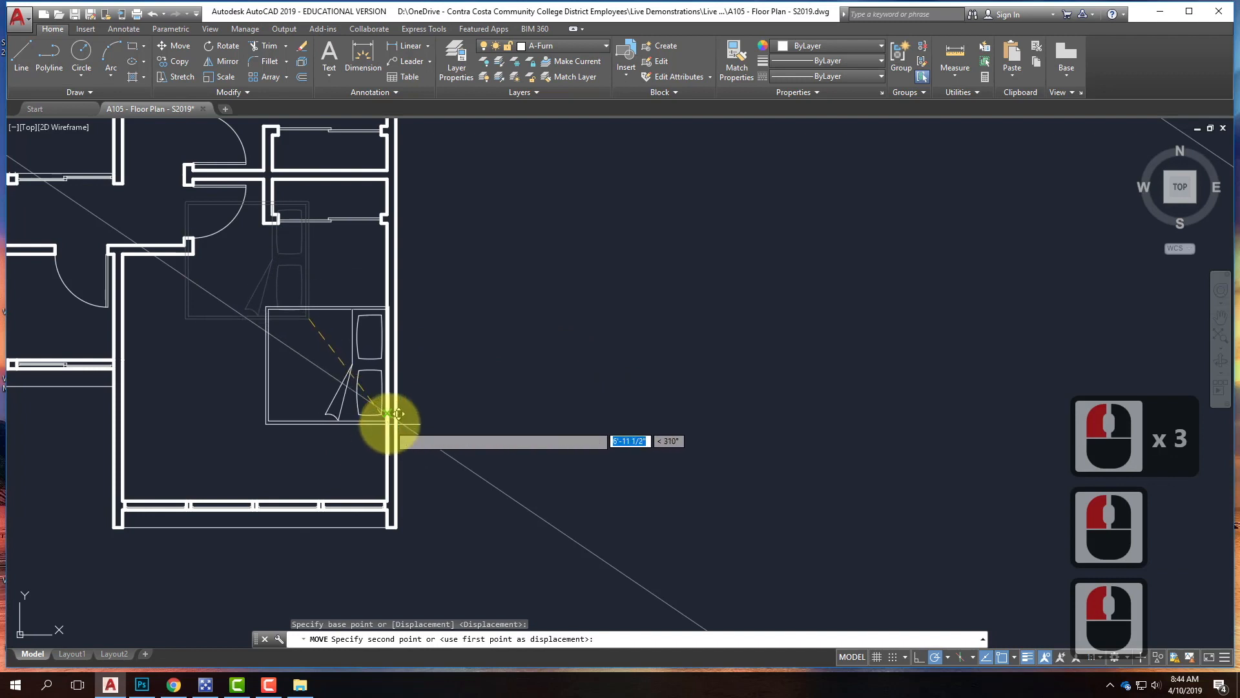
{"action": "left_click", "coordinate": [394, 404]}
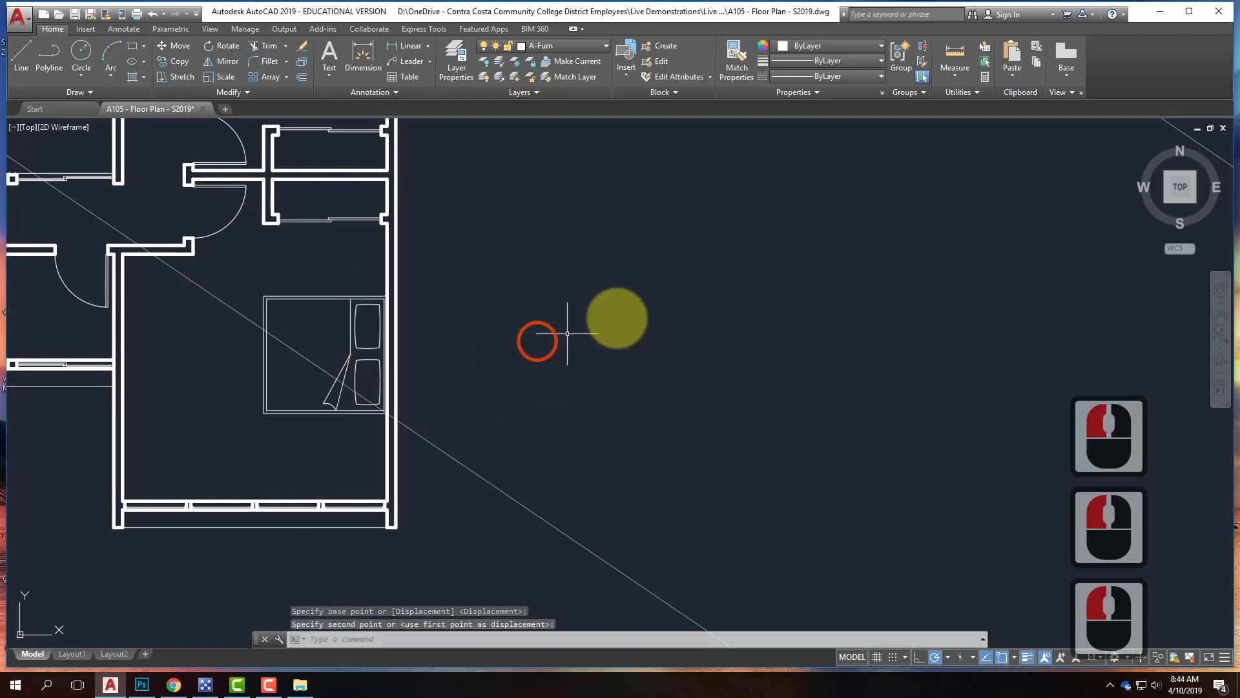
Move the bed straight down along the right wall, closer to the bedroom's window wall.
{"action": "left_click", "coordinate": [333, 255]}
{"action": "left_click", "coordinate": [297, 325]}
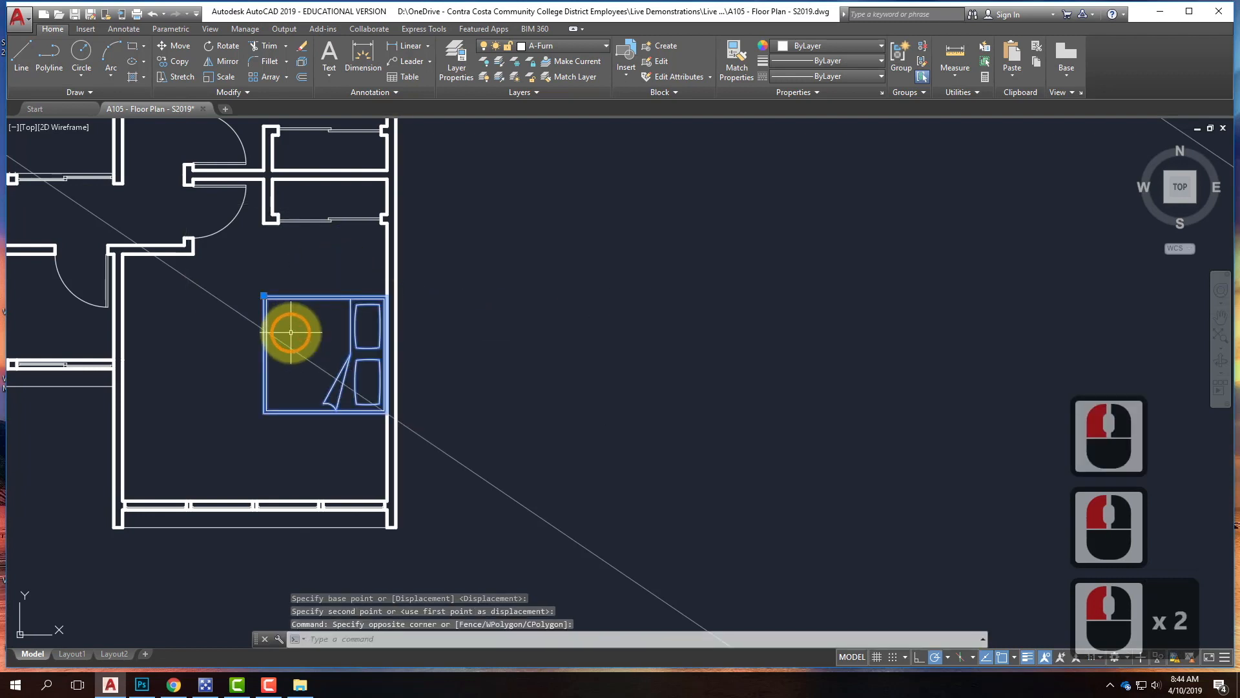
{"action": "type", "text": "move"}
{"action": "key", "text": "Return"}
{"action": "left_click", "coordinate": [567, 285]}
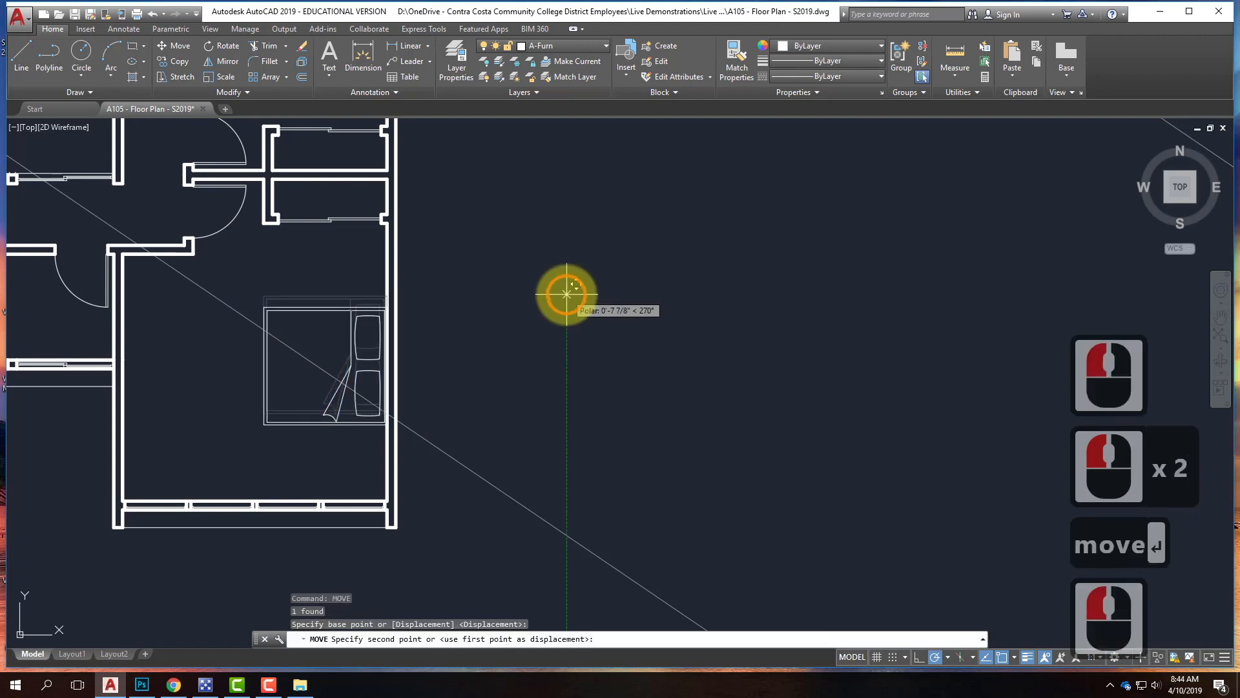
{"action": "left_click", "coordinate": [566, 312]}
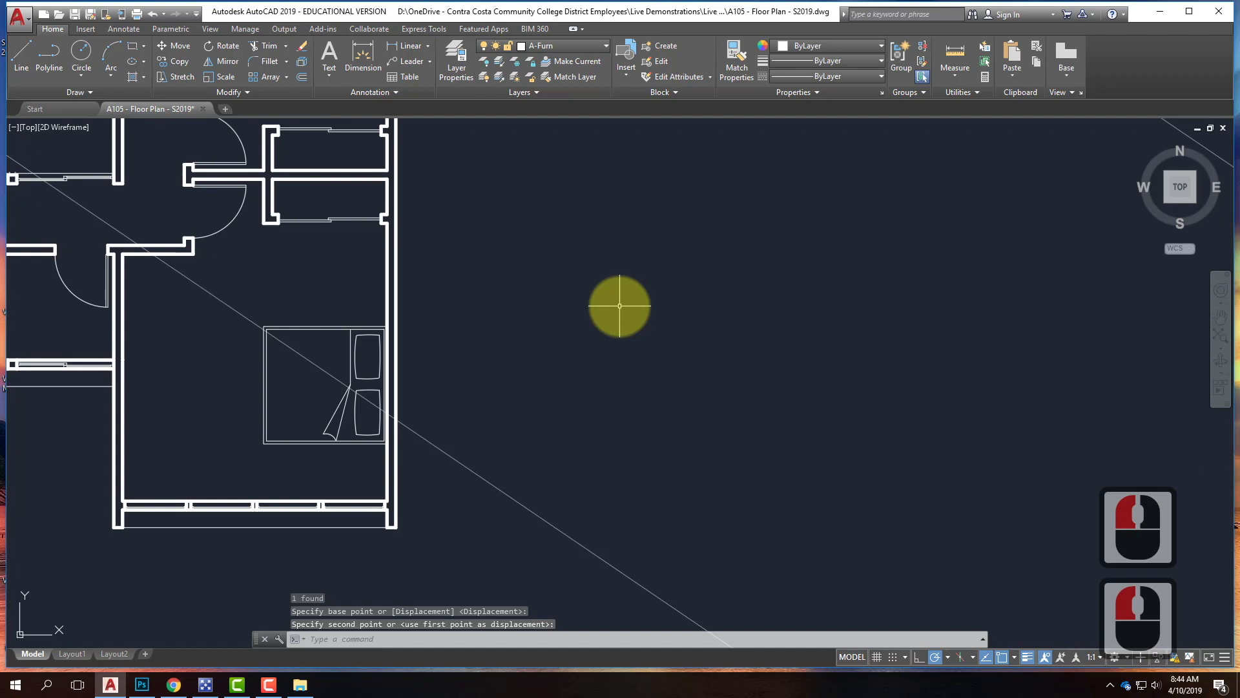
Choose the FIA CAD Blocks Furniture 08 Imperial drawing from the Blocks folder as the block to insert.
{"action": "middle_click", "coordinate": [687, 390]}
{"action": "middle_click", "coordinate": [688, 390]}
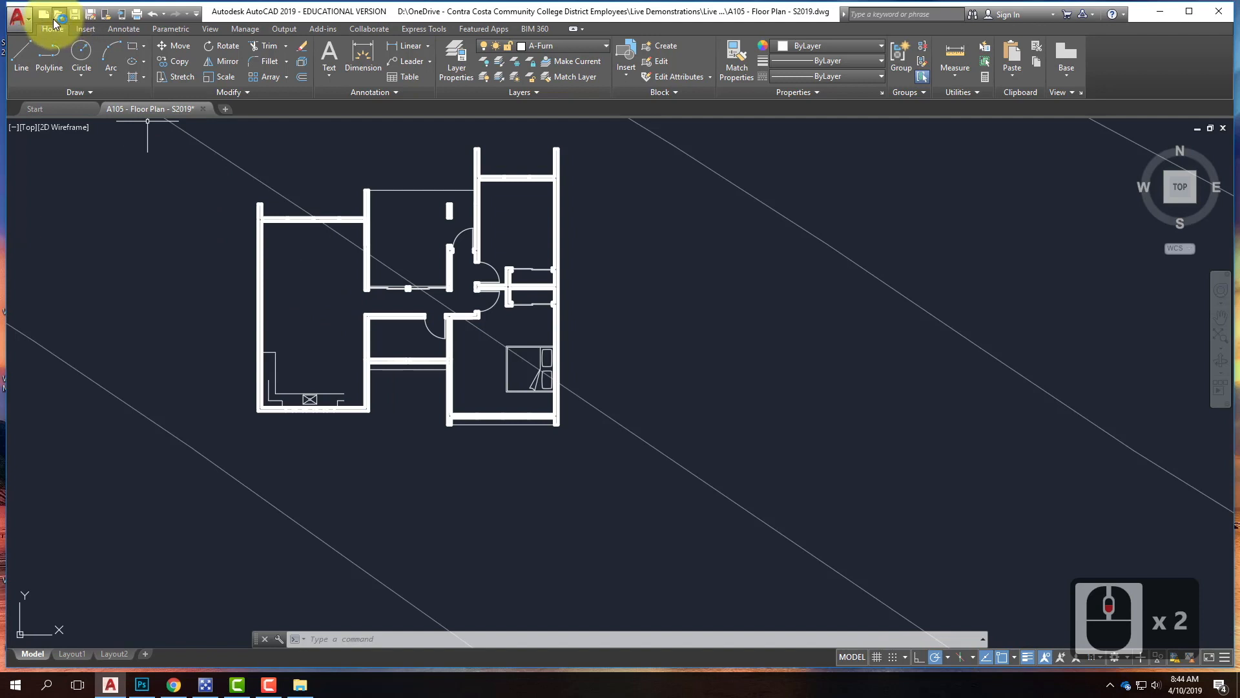
{"action": "left_click", "coordinate": [85, 29]}
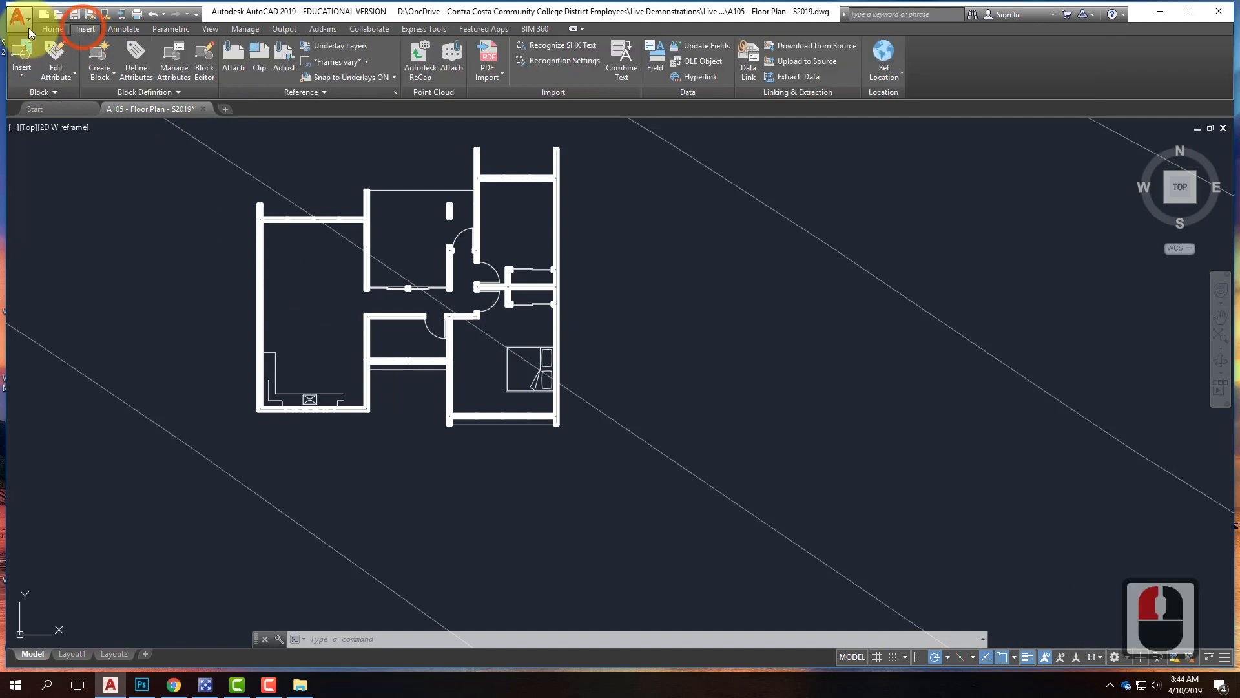
{"action": "left_click", "coordinate": [24, 72]}
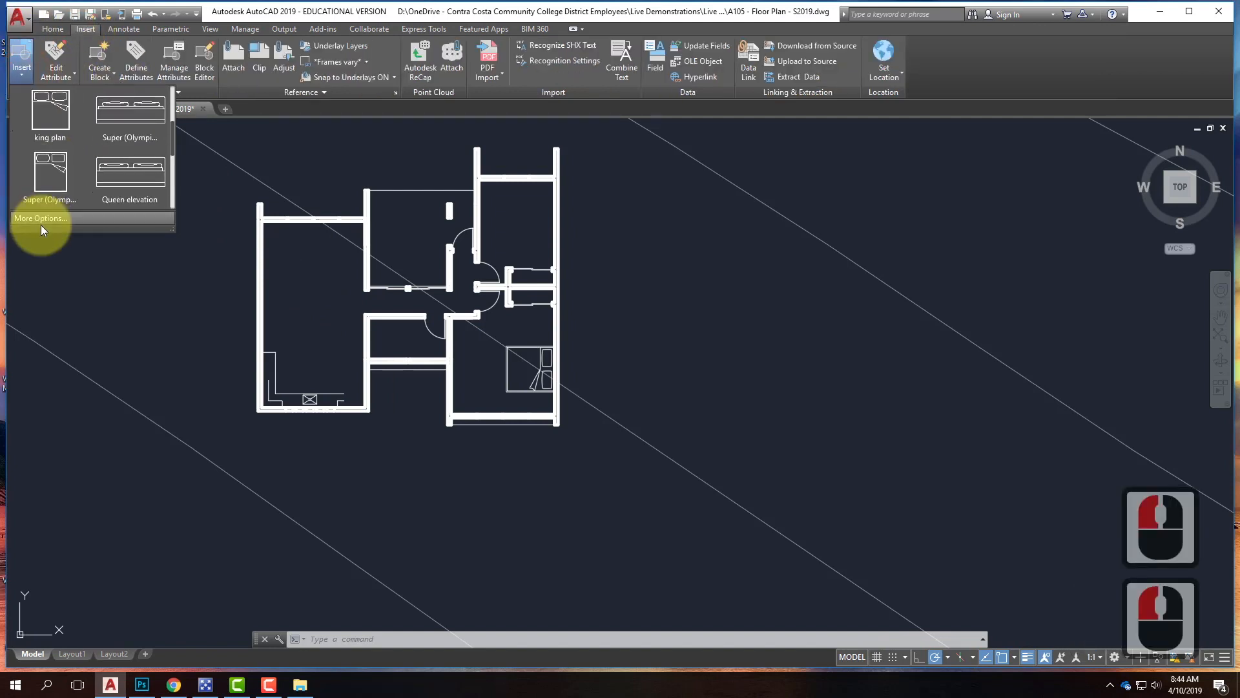
{"action": "left_click_drag", "start_coordinate": [166, 105], "coordinate": [173, 216]}
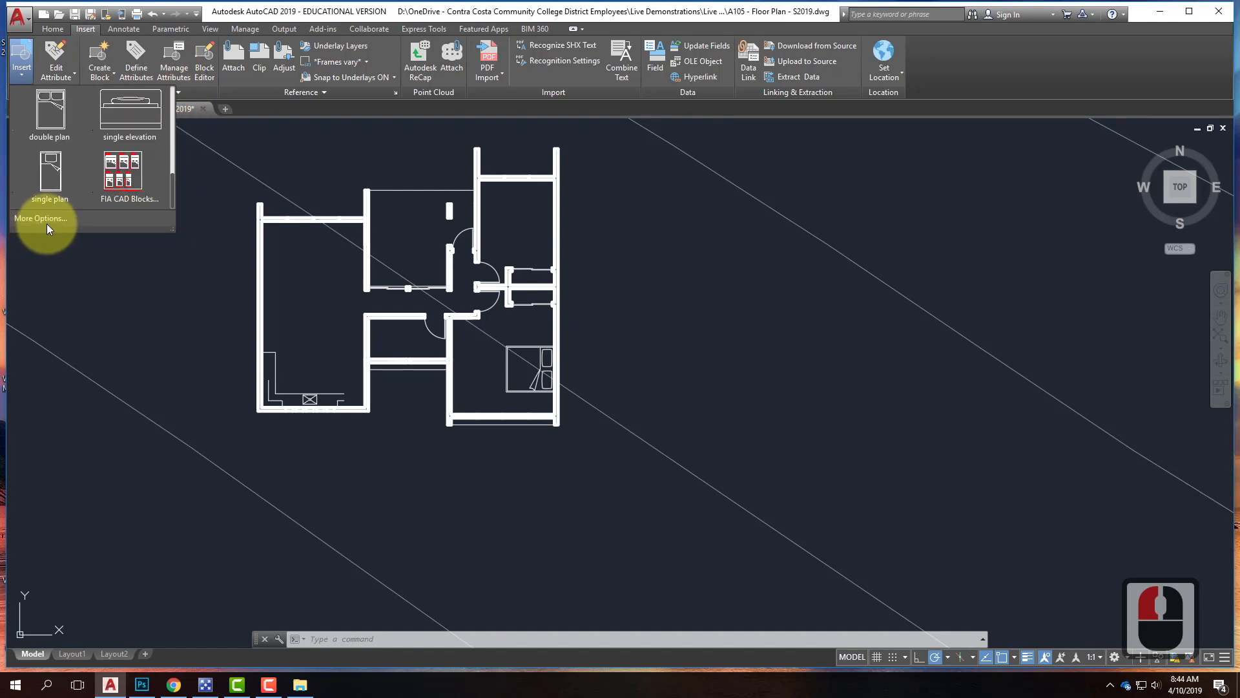
{"action": "left_click", "coordinate": [46, 219]}
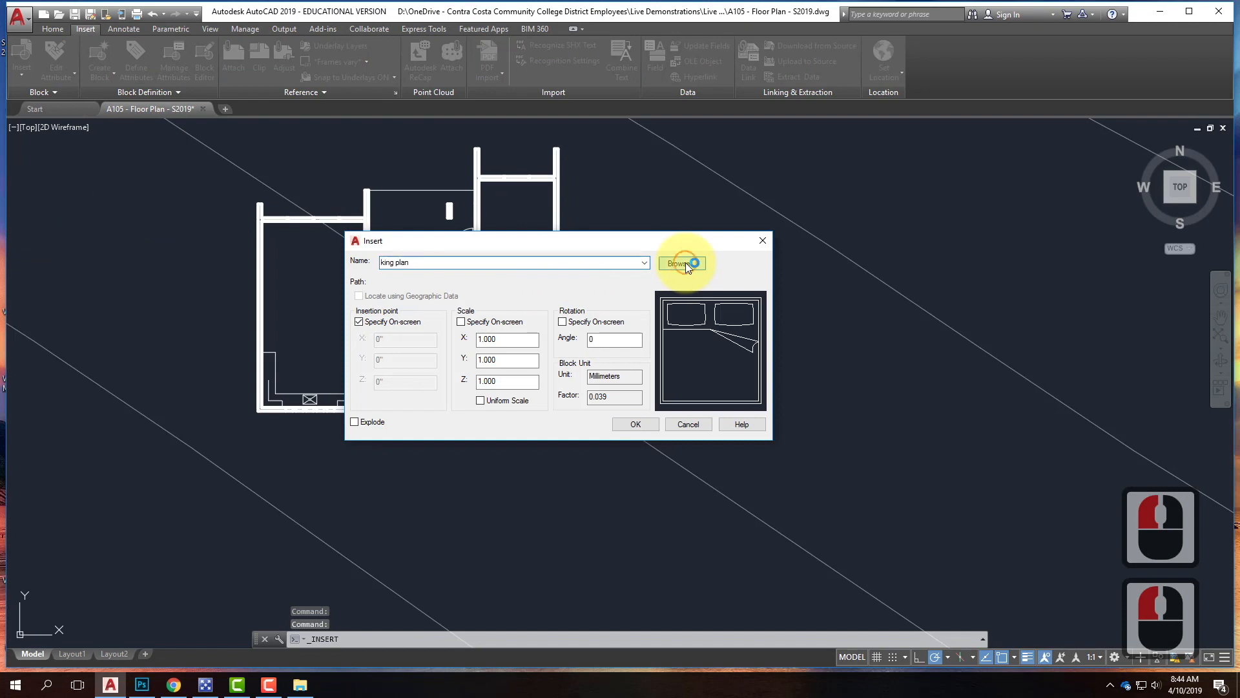
{"action": "left_click", "coordinate": [682, 262]}
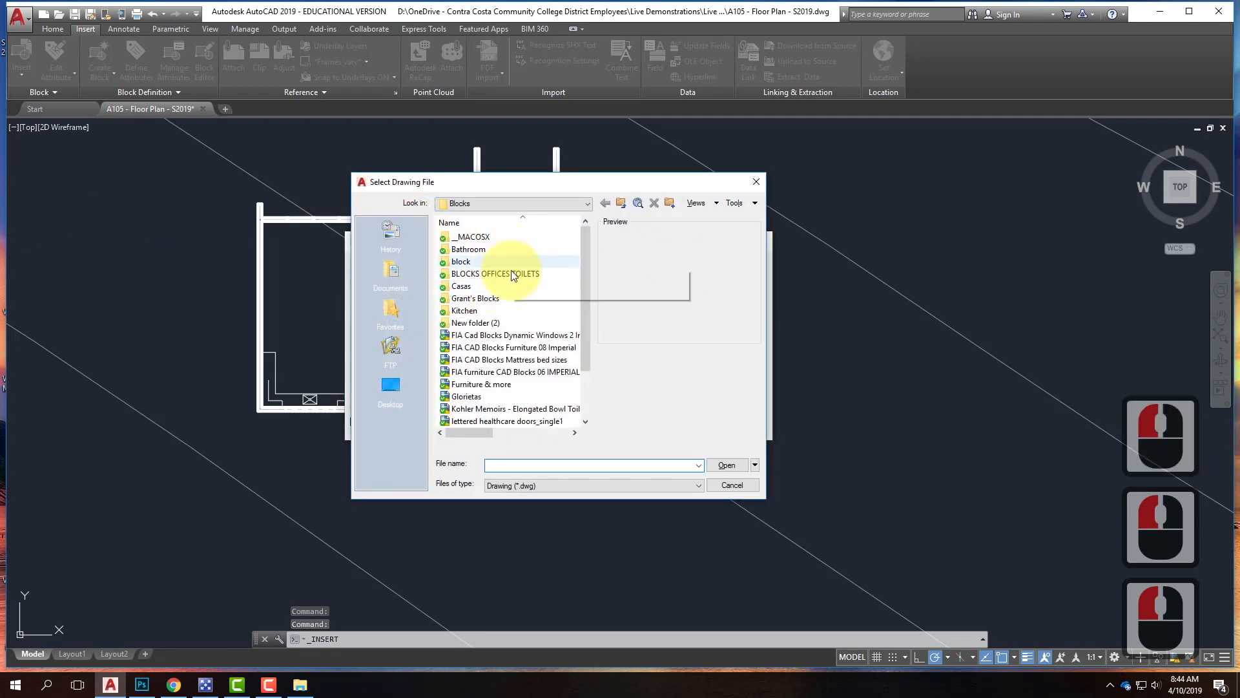
{"action": "left_click", "coordinate": [523, 349]}
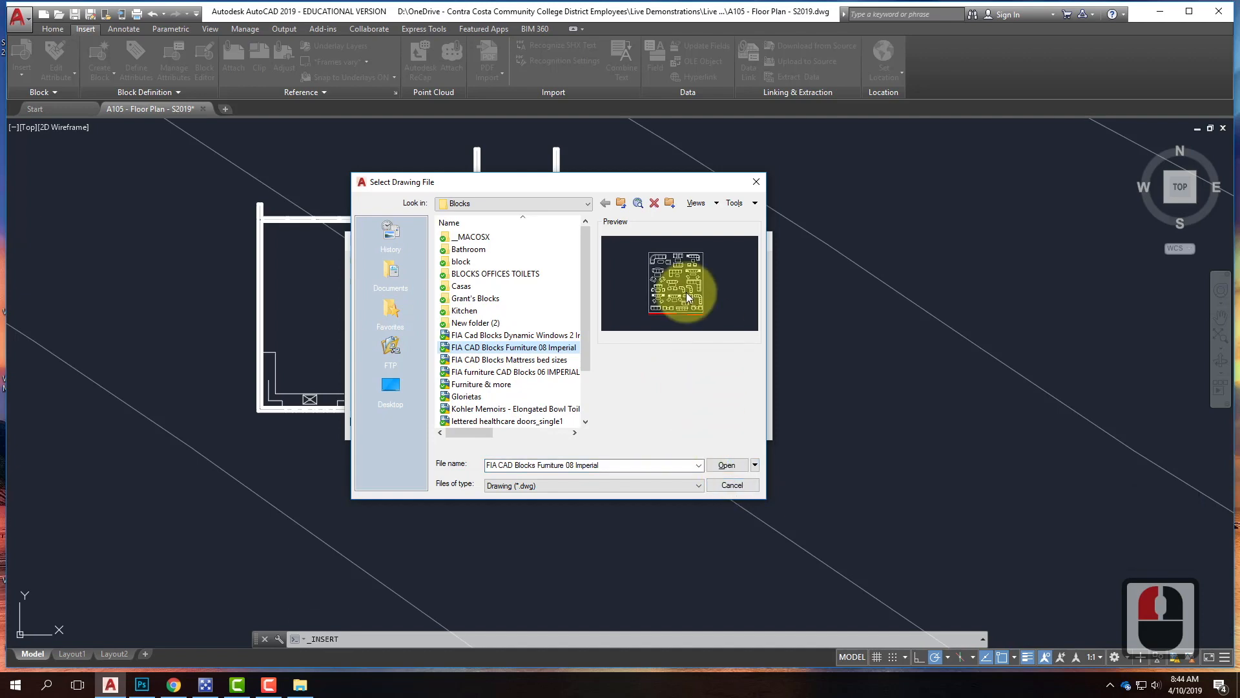
{"action": "left_click", "coordinate": [725, 465]}
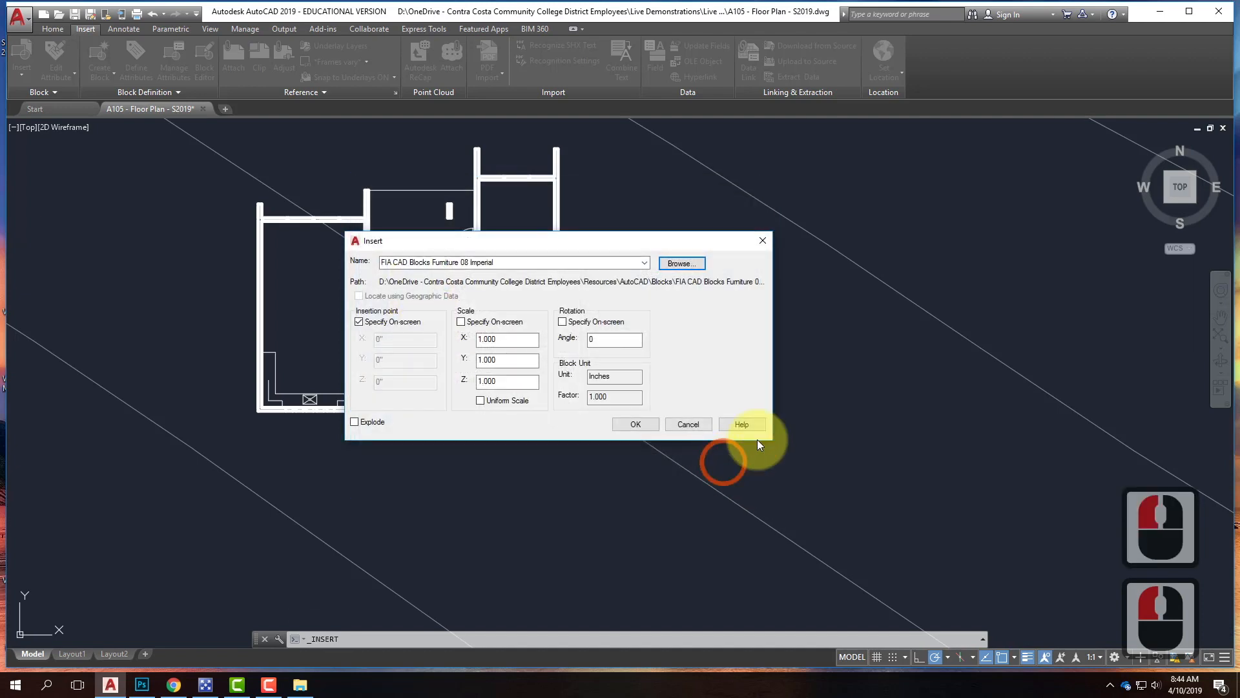
Place the furniture sheet in the empty space east of the floor plan, then erase the placed sheet.
{"action": "left_click", "coordinate": [637, 424]}
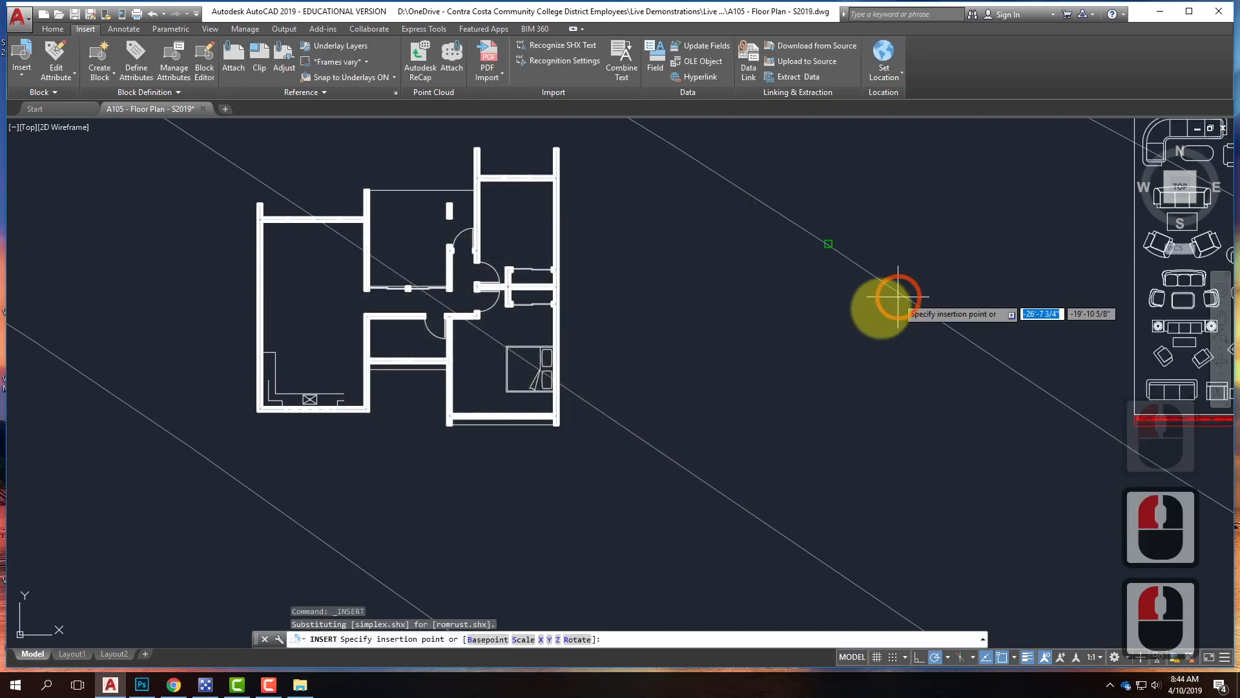
{"action": "left_click", "coordinate": [774, 361]}
{"action": "left_click", "coordinate": [1107, 374]}
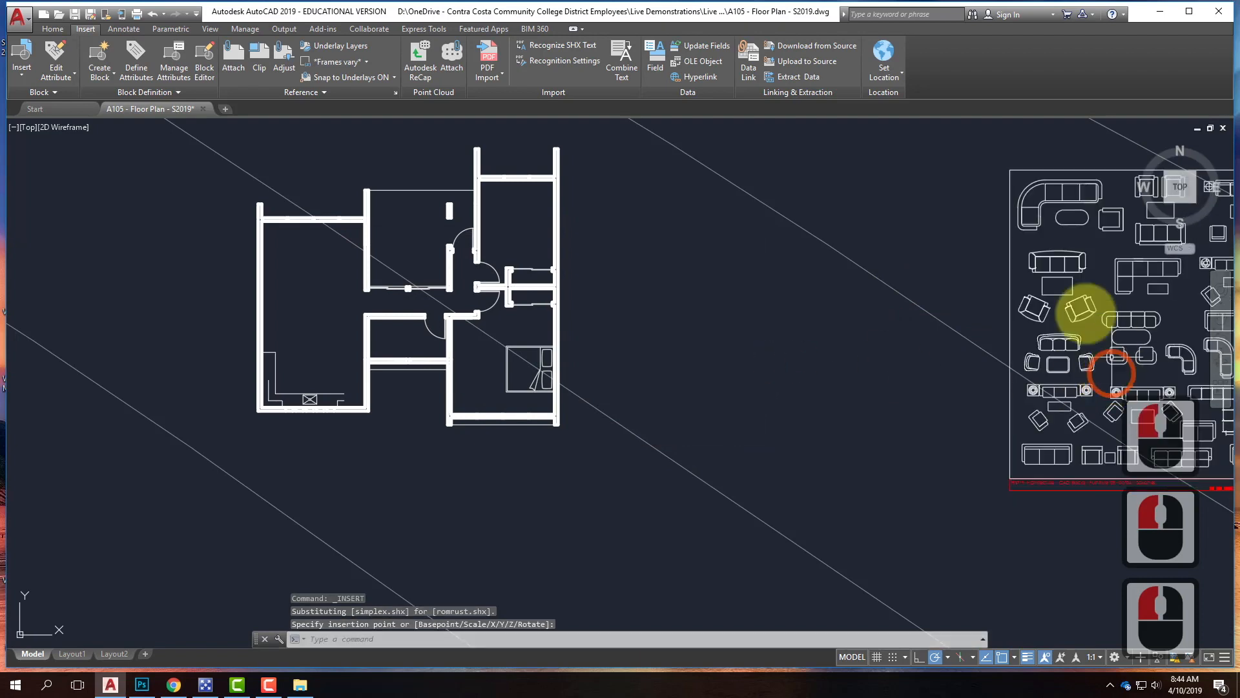
{"action": "left_click", "coordinate": [1019, 307]}
{"action": "key", "text": "Delete"}
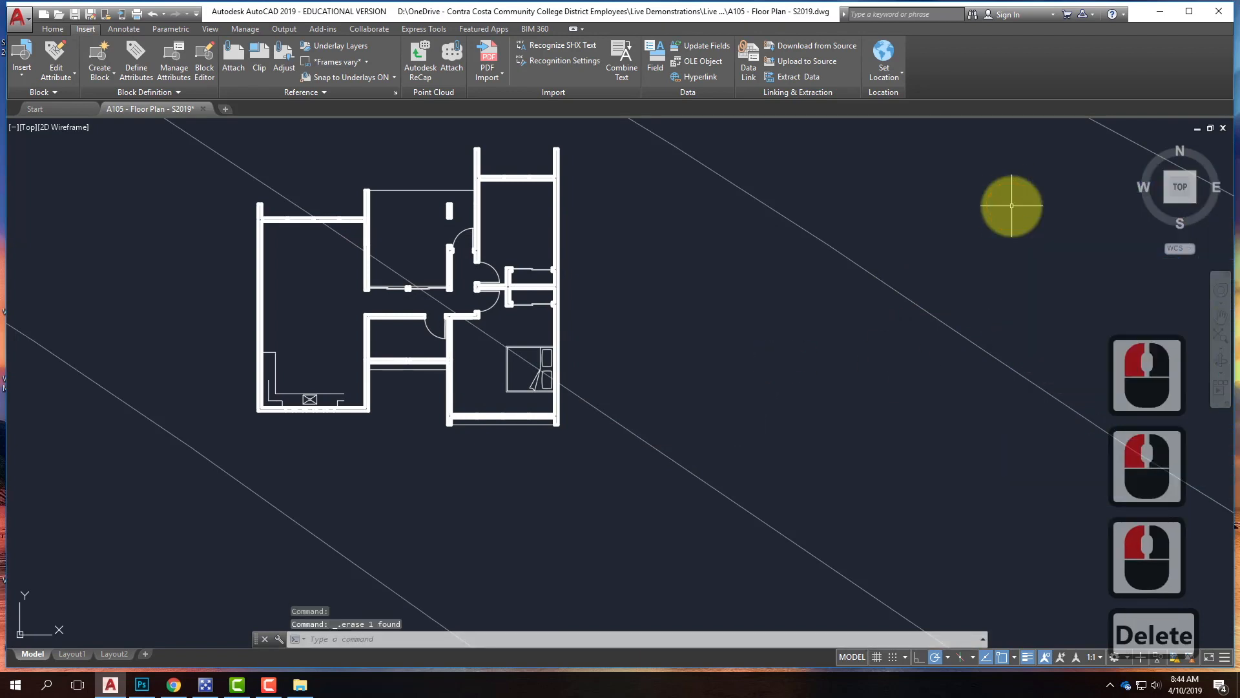
Insert the sofa arrangement 5 block in the living room, with its sofa near the upper wall and the chairs below.
{"action": "left_click", "coordinate": [22, 75]}
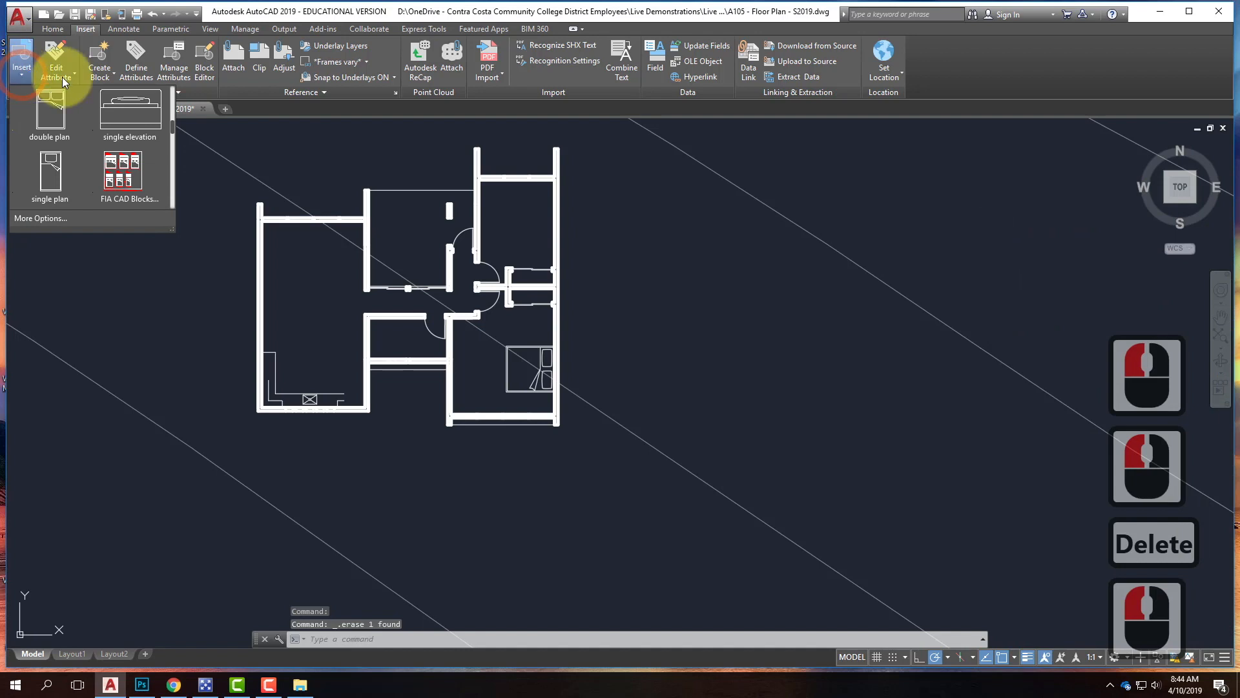
{"action": "left_click_drag", "start_coordinate": [169, 126], "coordinate": [169, 142]}
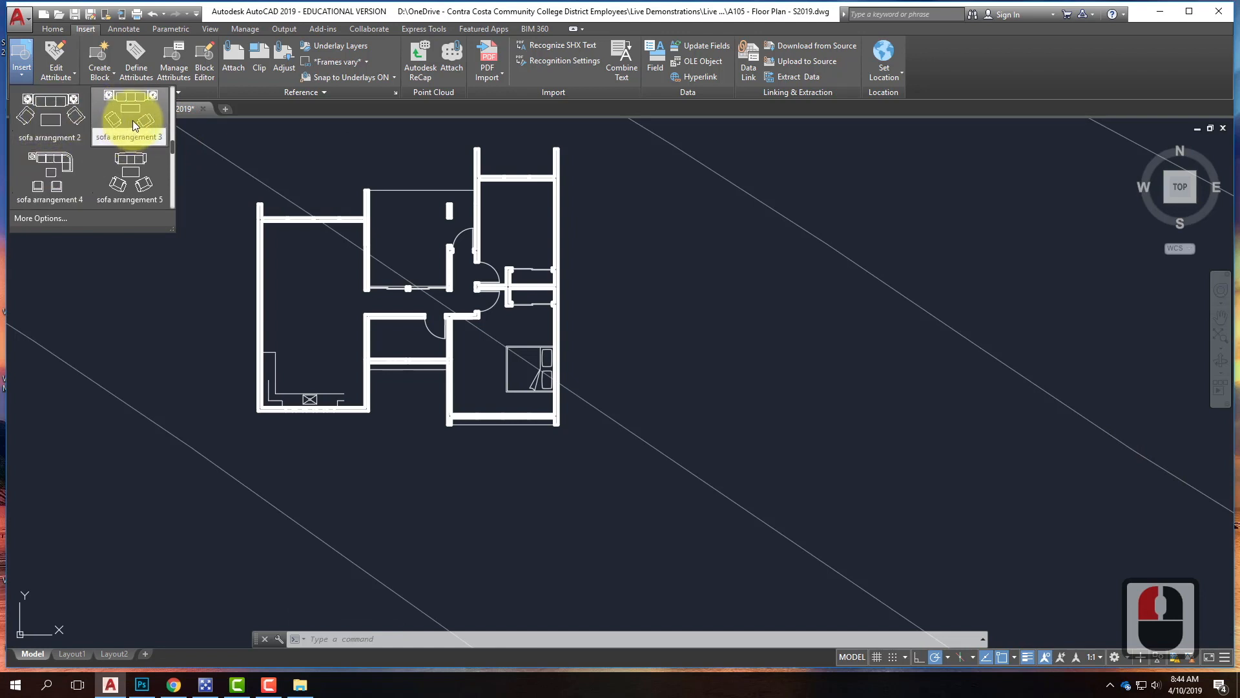
{"action": "left_click", "coordinate": [40, 189]}
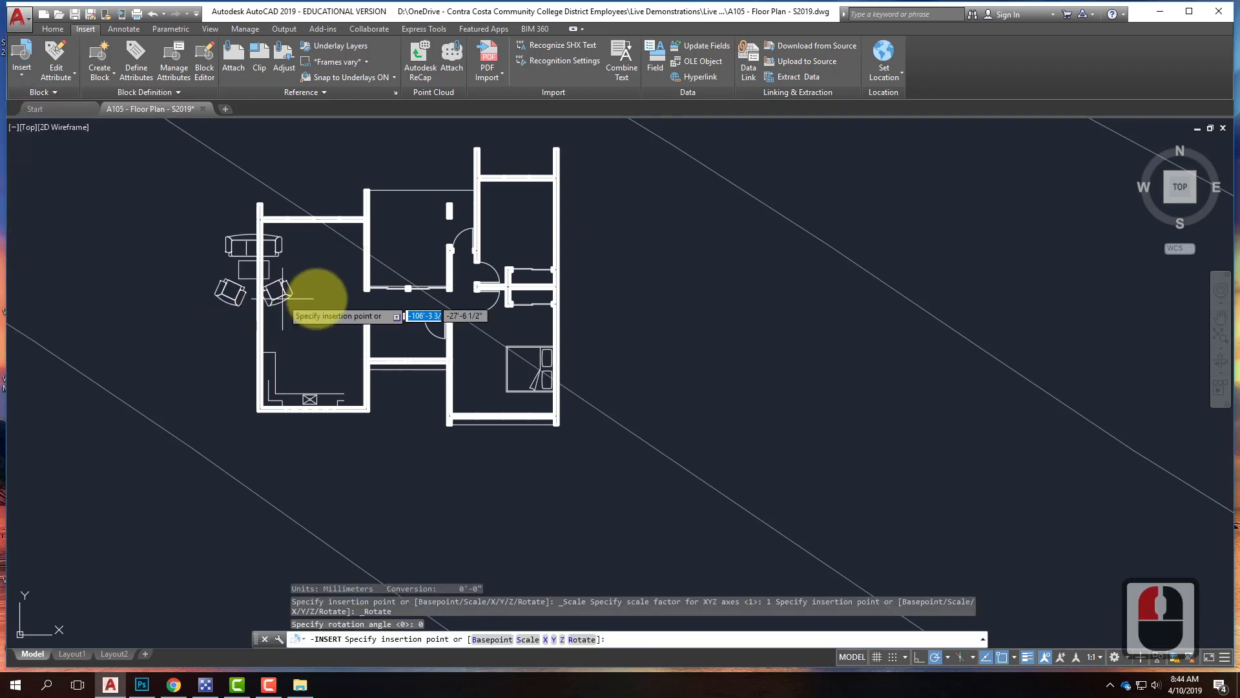
{"action": "scroll", "coordinate": [331, 292], "scroll_direction": "up", "scroll_amount": 2}
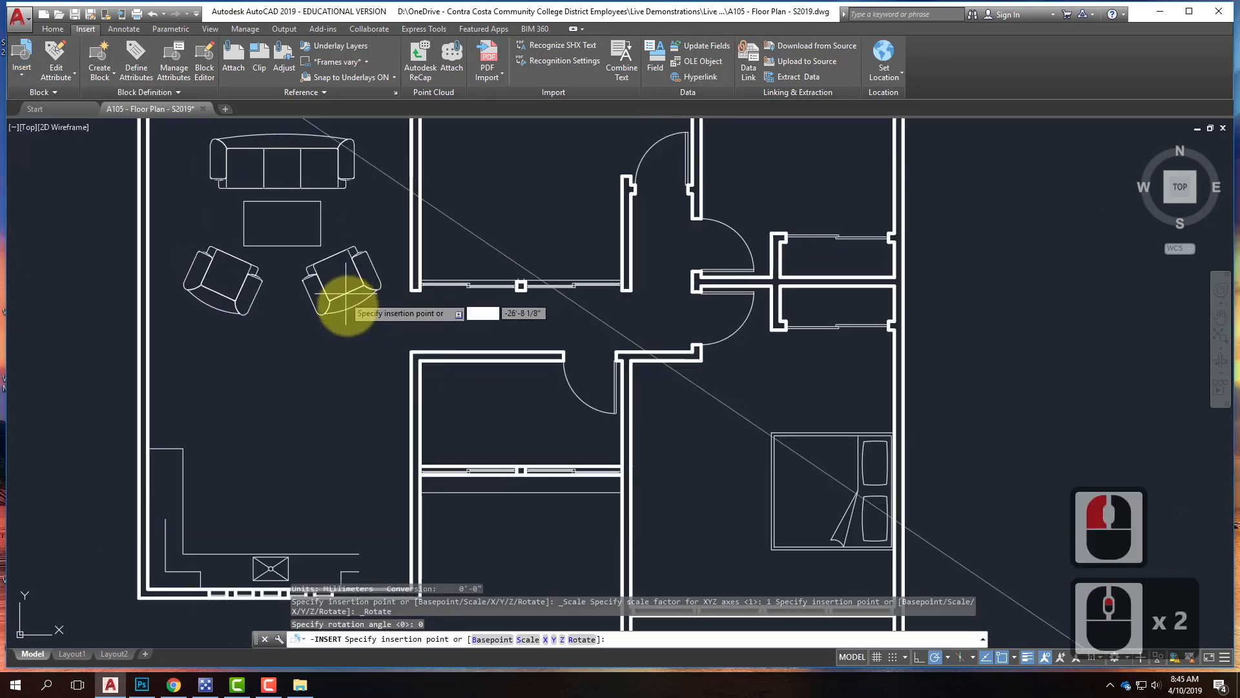
{"action": "scroll", "coordinate": [340, 294], "scroll_direction": "down", "scroll_amount": 1}
{"action": "left_click", "coordinate": [344, 294]}
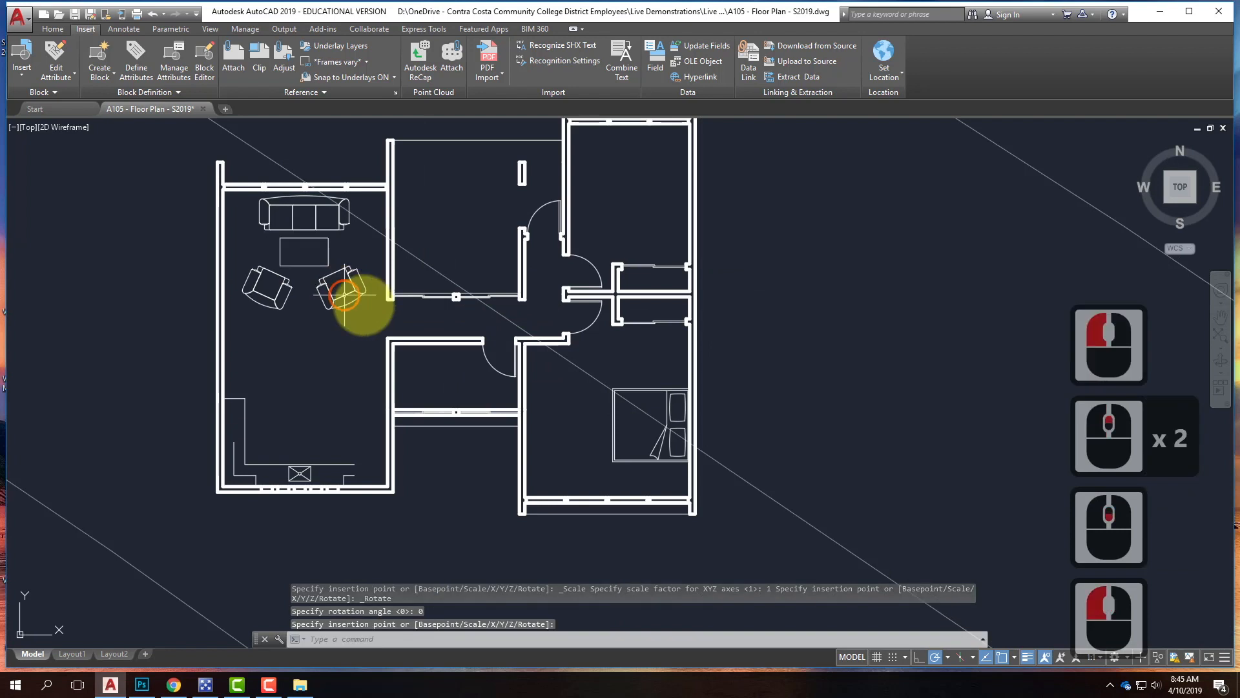
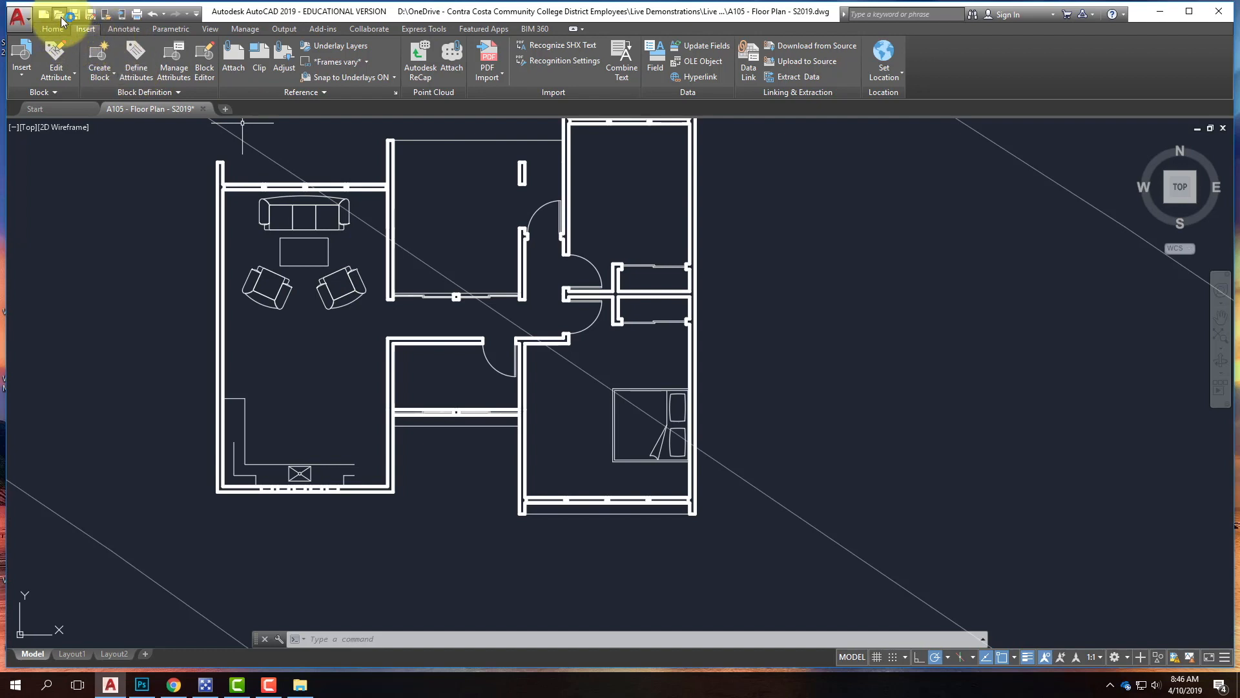
Choose the Bed drawing from the personal blocks subfolder of the Blocks folder as the block to insert.
{"action": "left_click", "coordinate": [23, 79]}
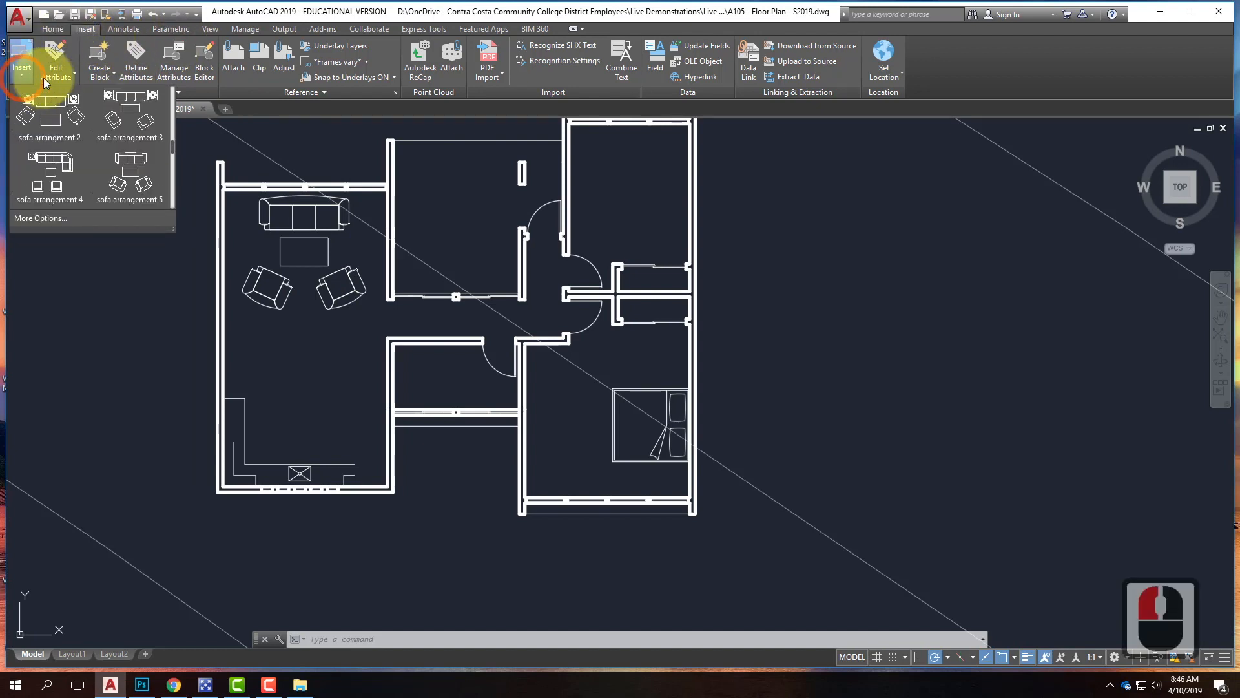
{"action": "left_click", "coordinate": [69, 218]}
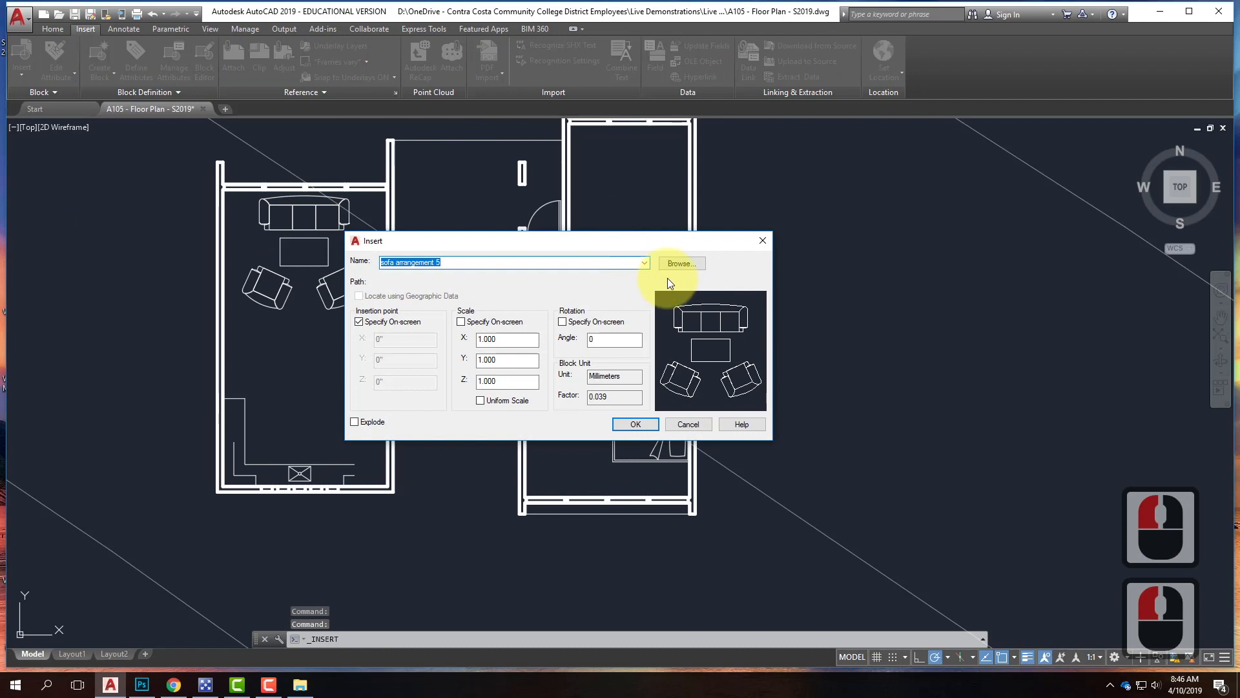
{"action": "left_click", "coordinate": [696, 262]}
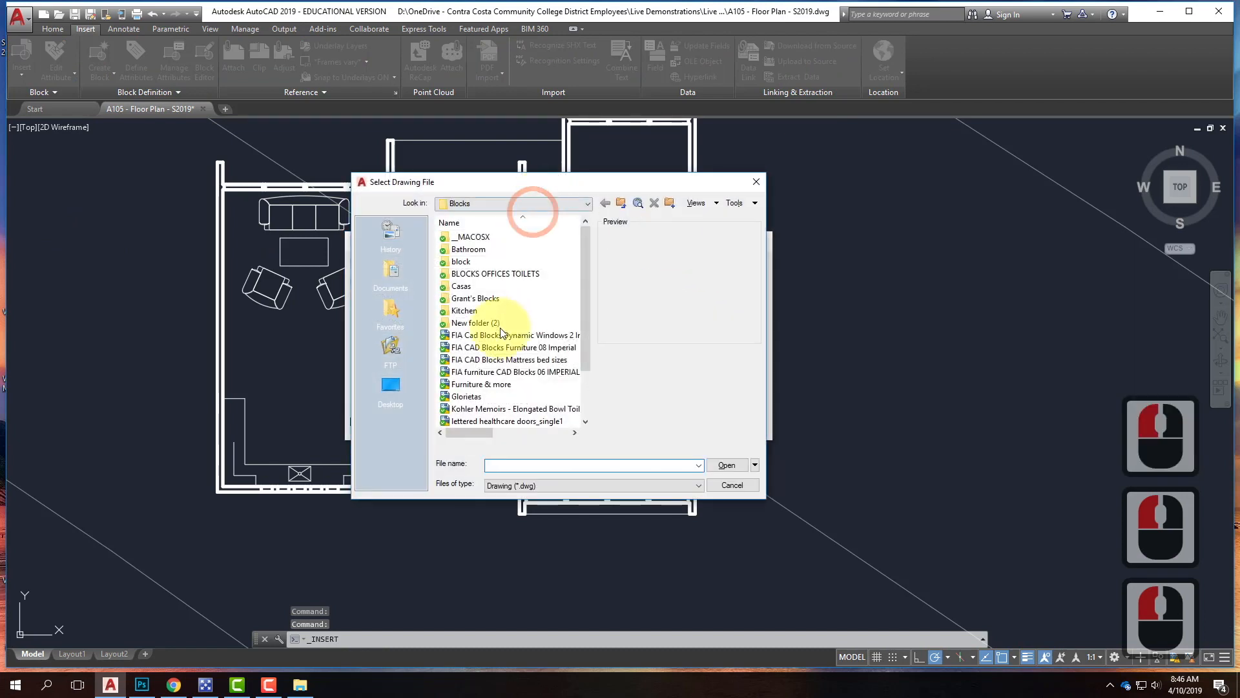
{"action": "double_click", "coordinate": [479, 298]}
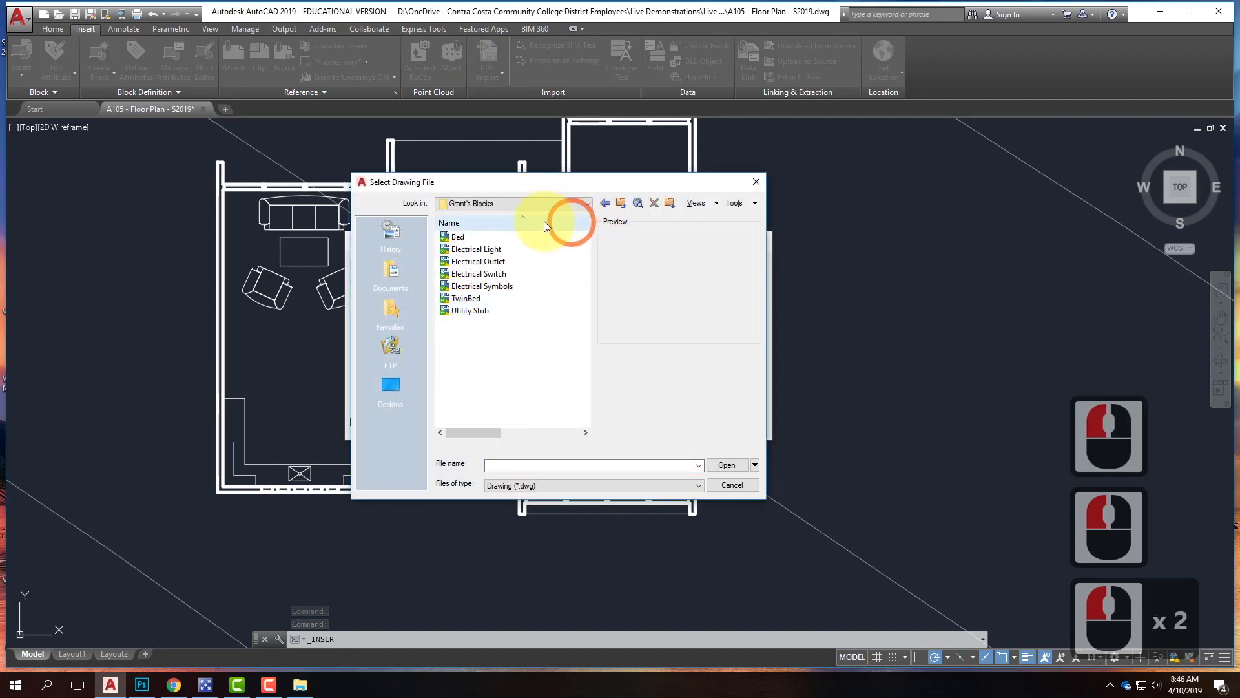
{"action": "left_click", "coordinate": [472, 238]}
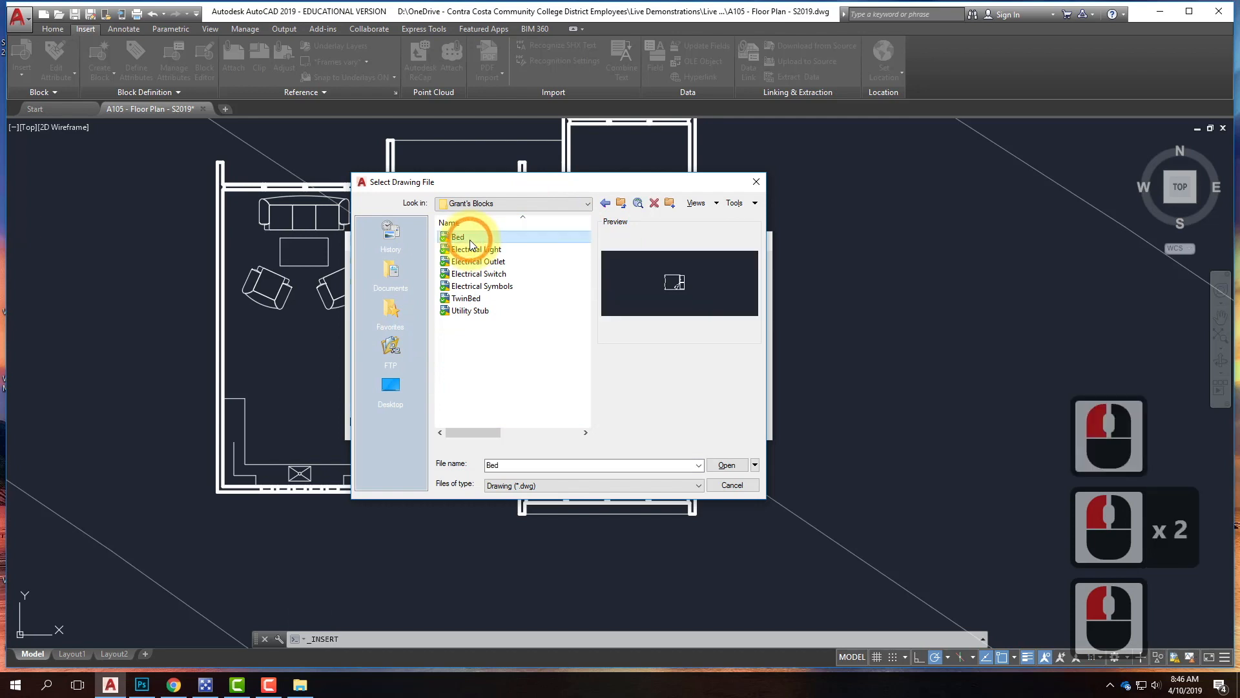
{"action": "left_click", "coordinate": [728, 468]}
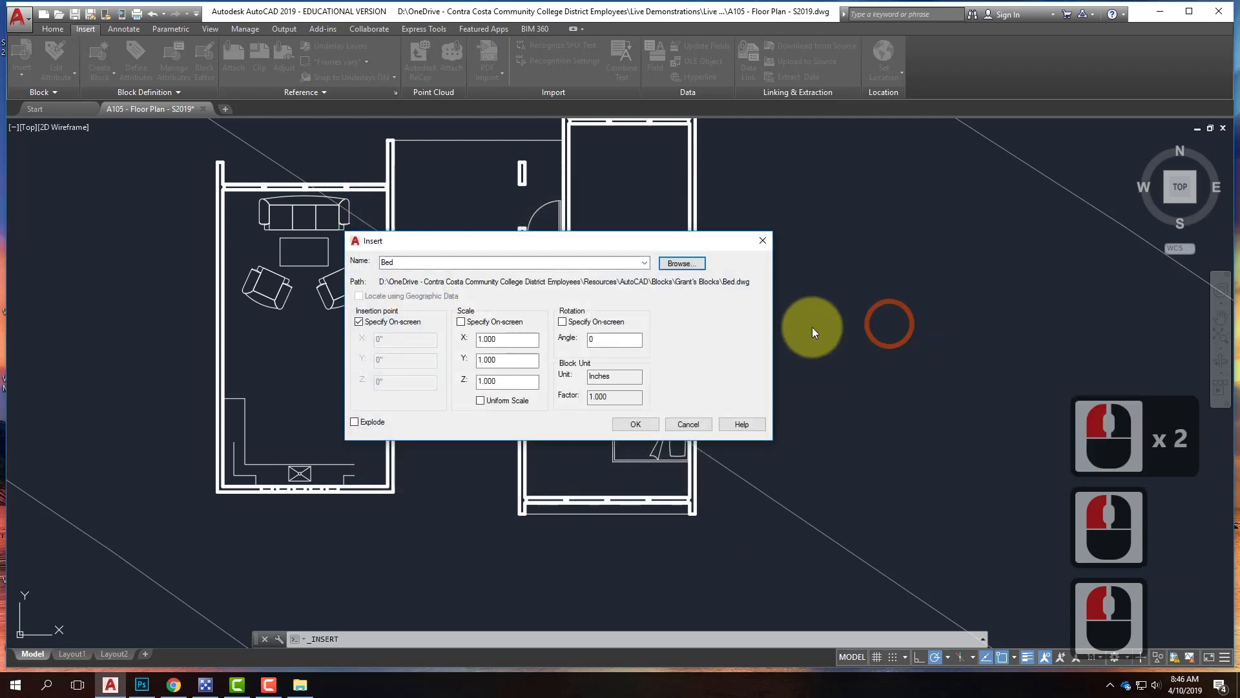
Place the Bed block in the empty space east of the floor plan and erase that placed copy.
{"action": "left_click", "coordinate": [633, 421]}
{"action": "left_click", "coordinate": [865, 303]}
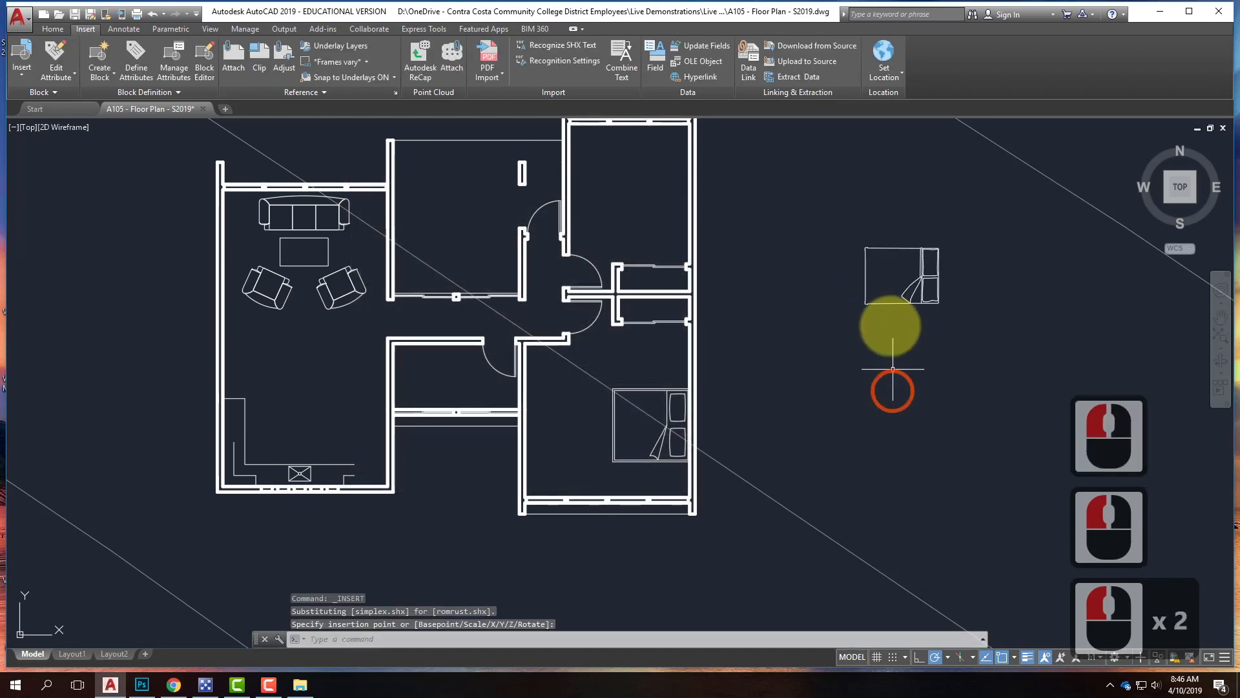
{"action": "left_click", "coordinate": [886, 303]}
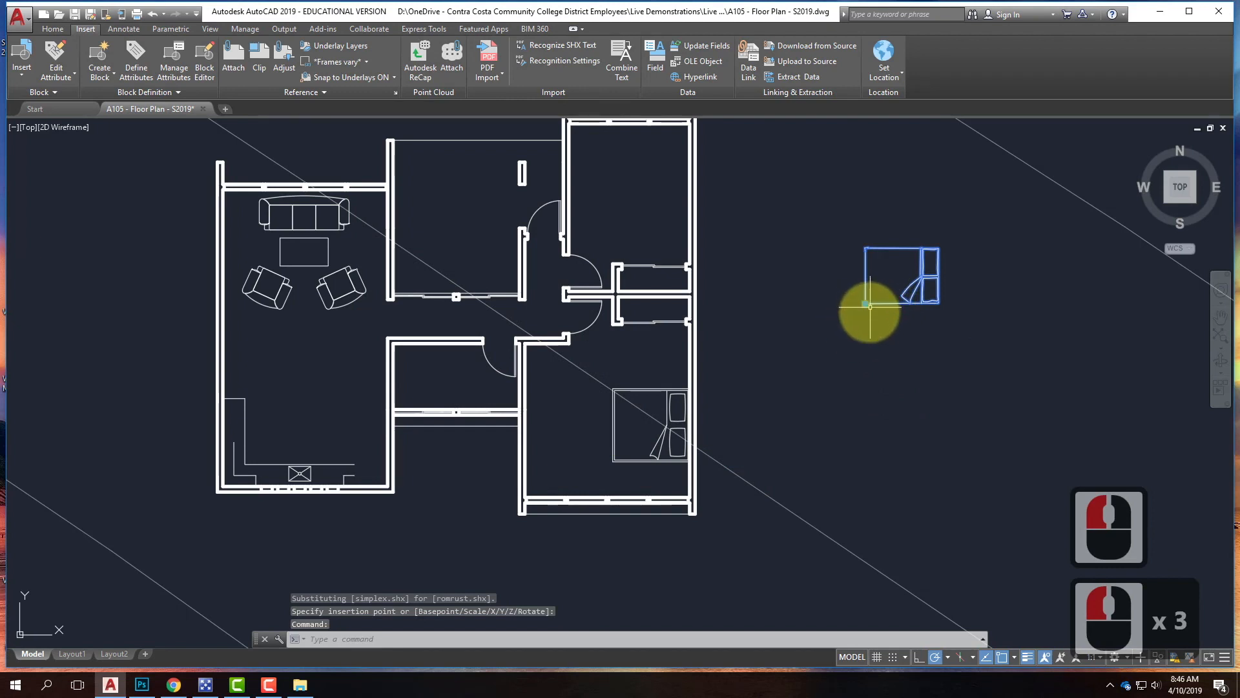
{"action": "key", "text": "Delete"}
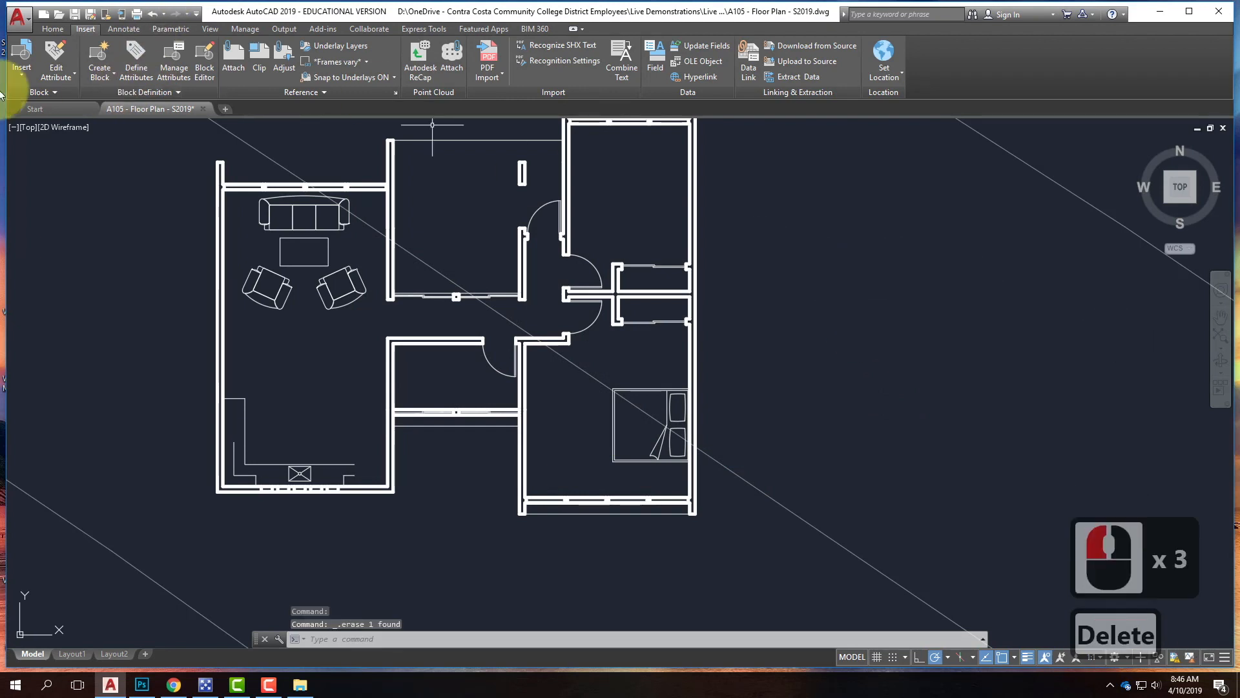
{"action": "left_click", "coordinate": [60, 91]}
{"action": "left_click", "coordinate": [28, 77]}
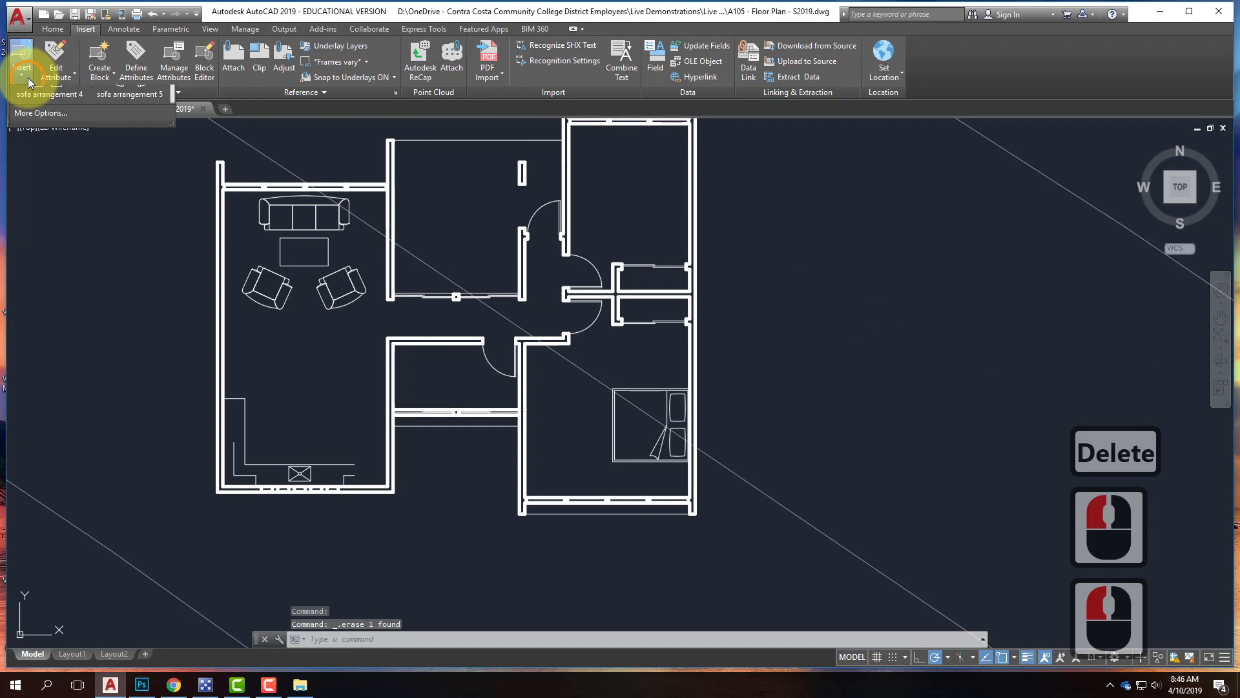
{"action": "left_click_drag", "start_coordinate": [167, 142], "coordinate": [171, 213]}
{"action": "left_click", "coordinate": [122, 173]}
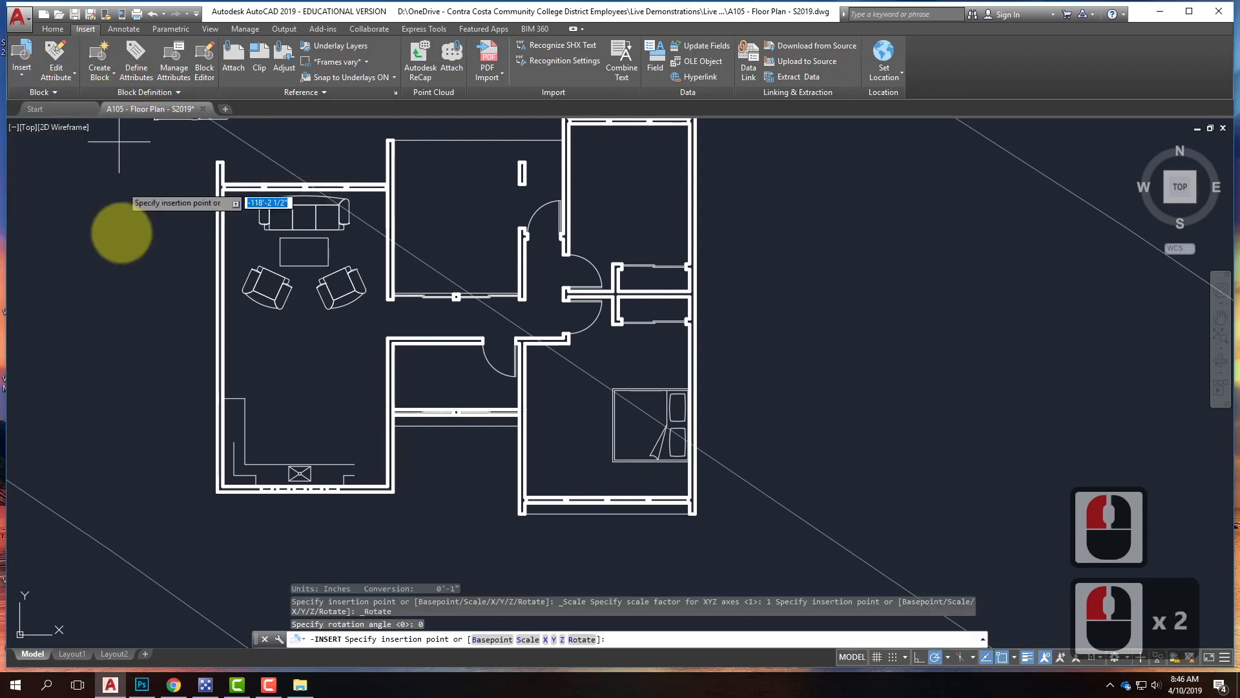
{"action": "key", "text": "Escape"}
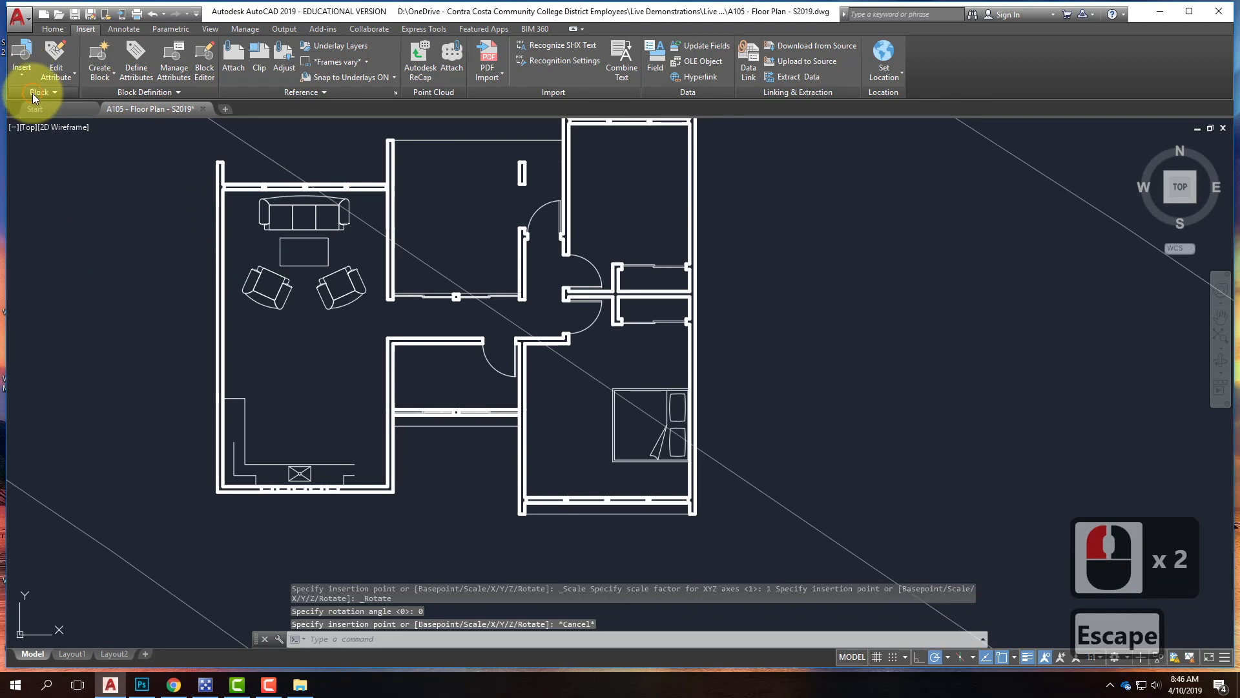
Insert the Bed - Casual block in the empty space east of the floor plan.
{"action": "left_click", "coordinate": [33, 93]}
{"action": "left_click", "coordinate": [25, 75]}
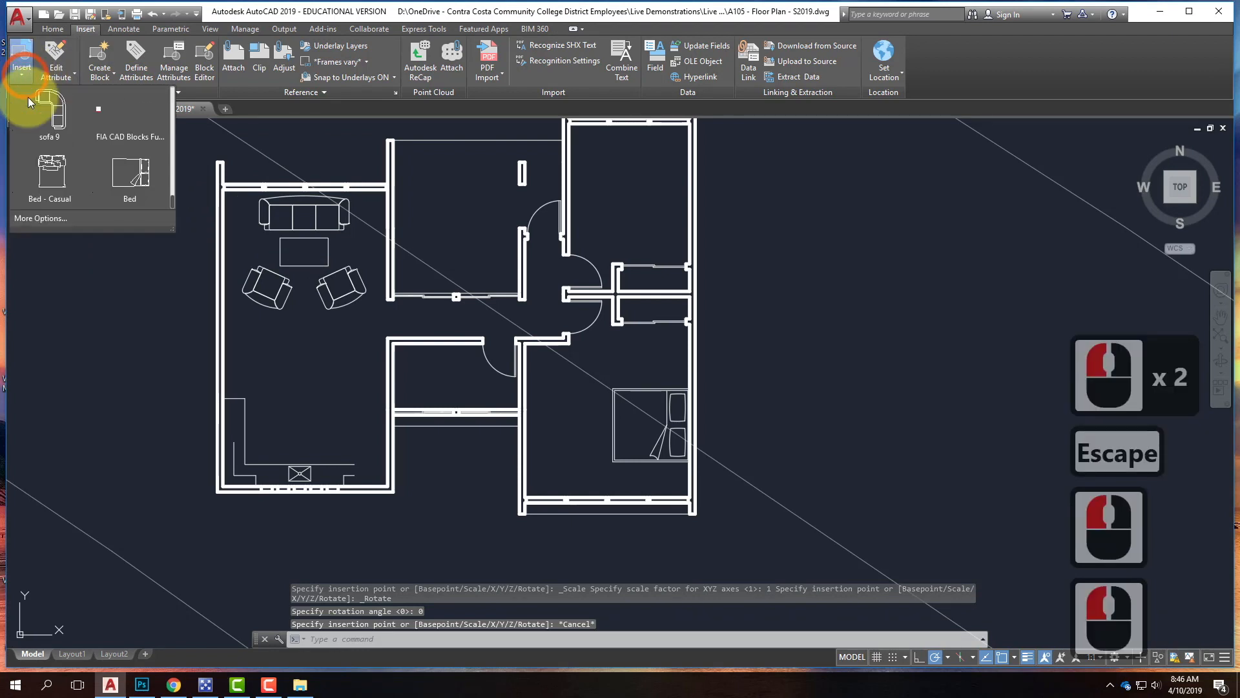
{"action": "left_click", "coordinate": [55, 176]}
{"action": "left_click", "coordinate": [869, 264]}
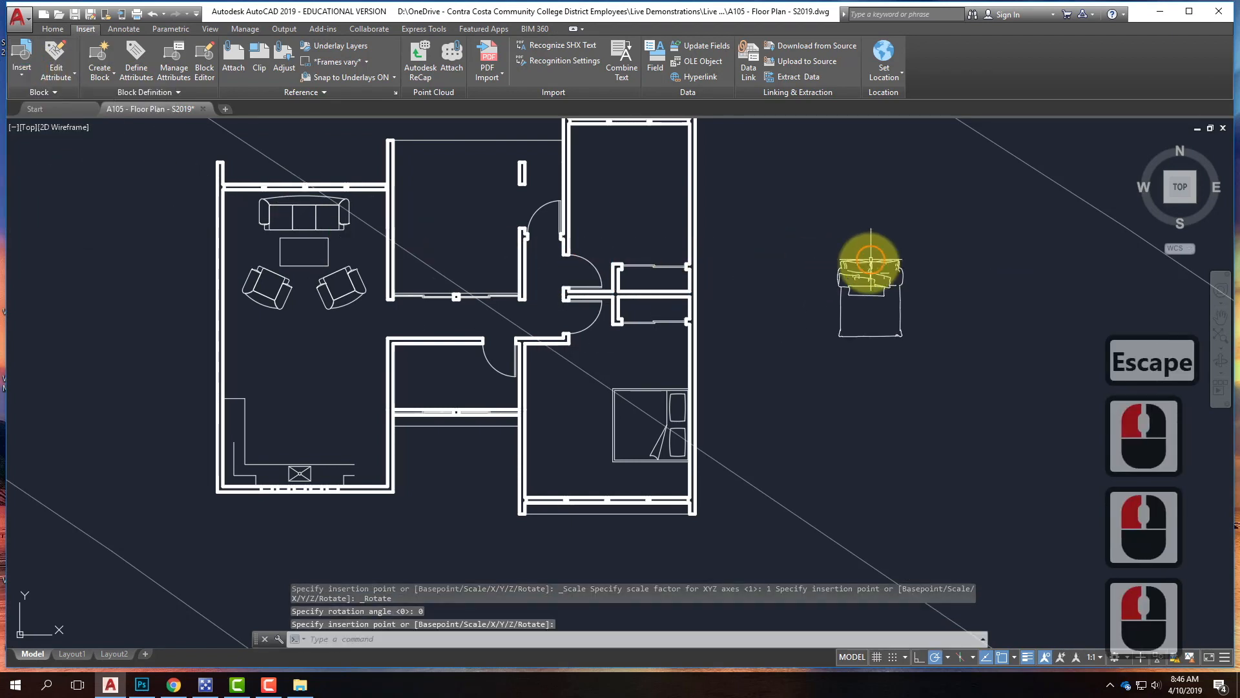
Switch the bed block east of the floor plan to its Standard - King variant.
{"action": "left_click", "coordinate": [874, 326]}
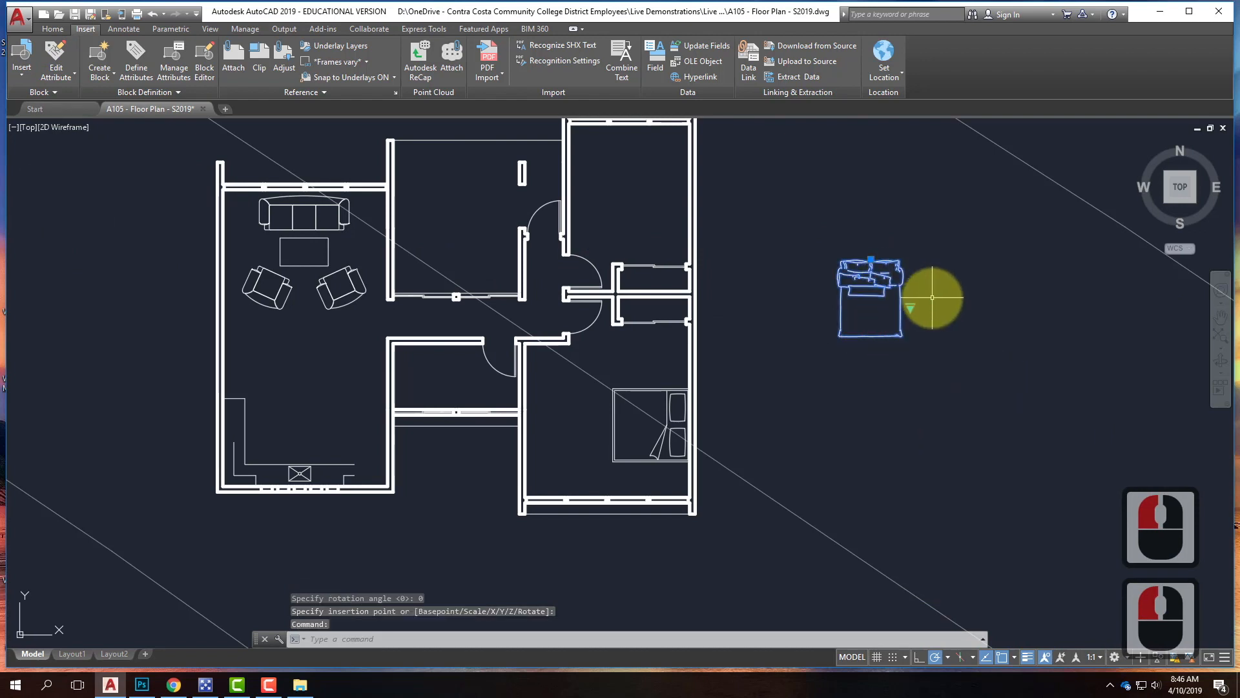
{"action": "key", "text": "Escape"}
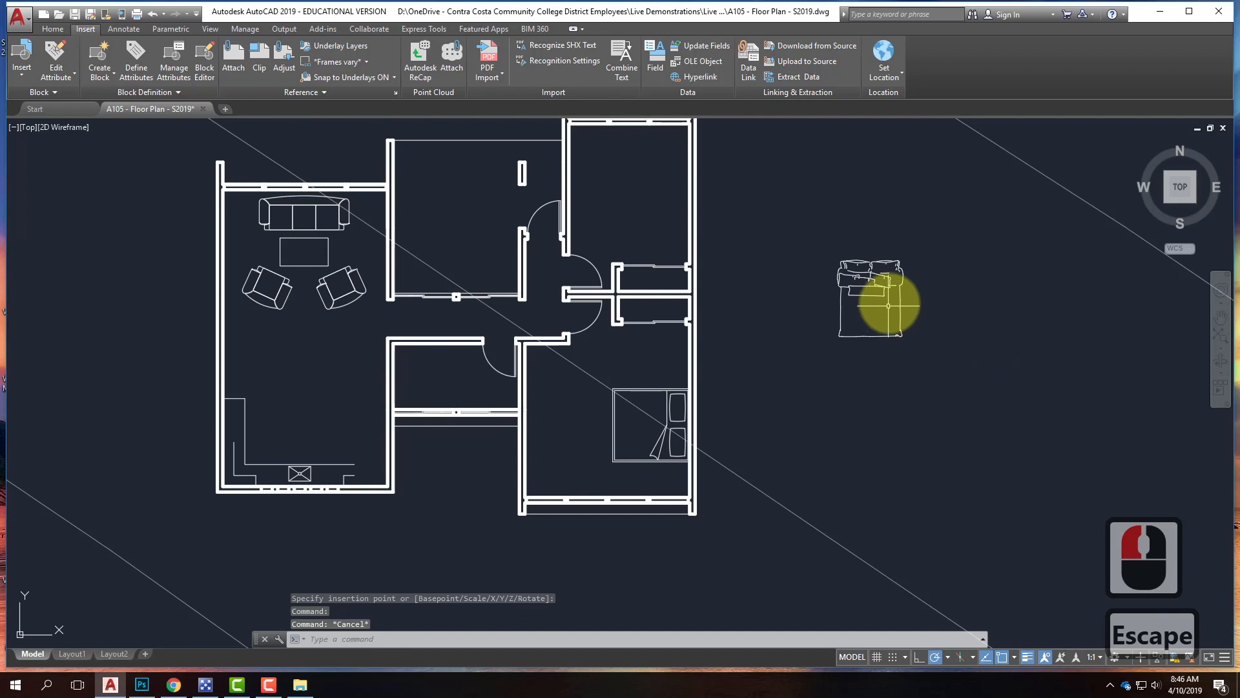
{"action": "left_click", "coordinate": [874, 272]}
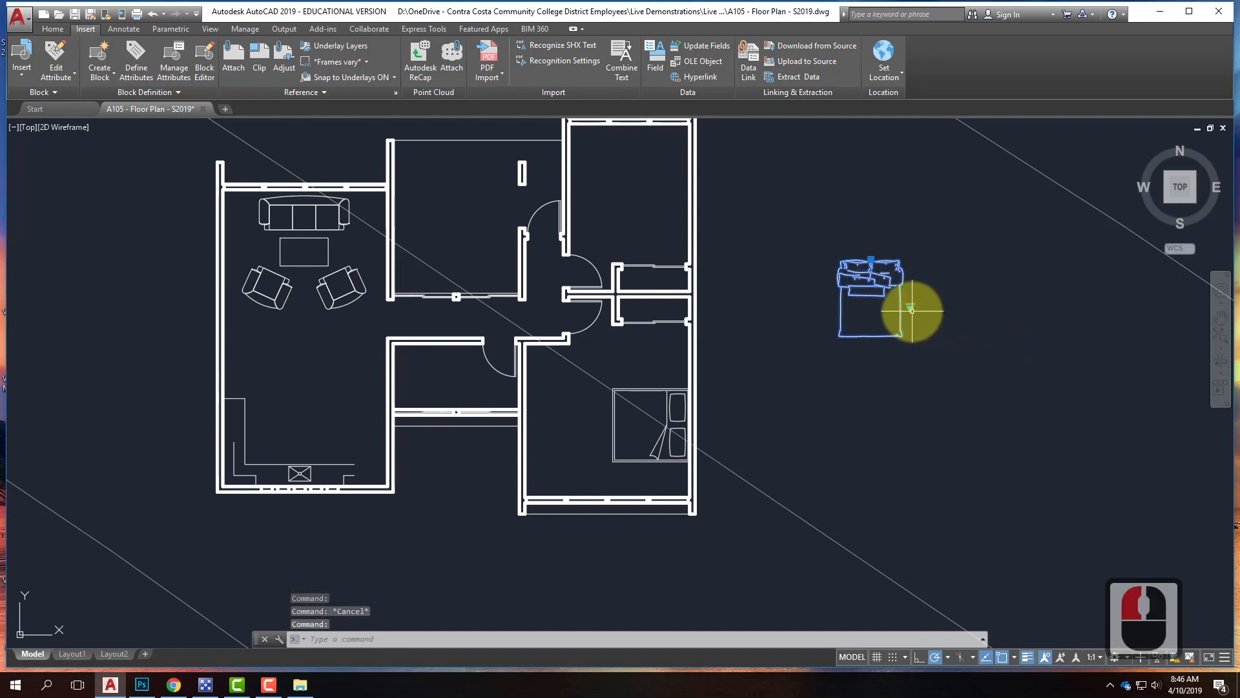
{"action": "left_click", "coordinate": [910, 308]}
{"action": "left_click", "coordinate": [910, 307]}
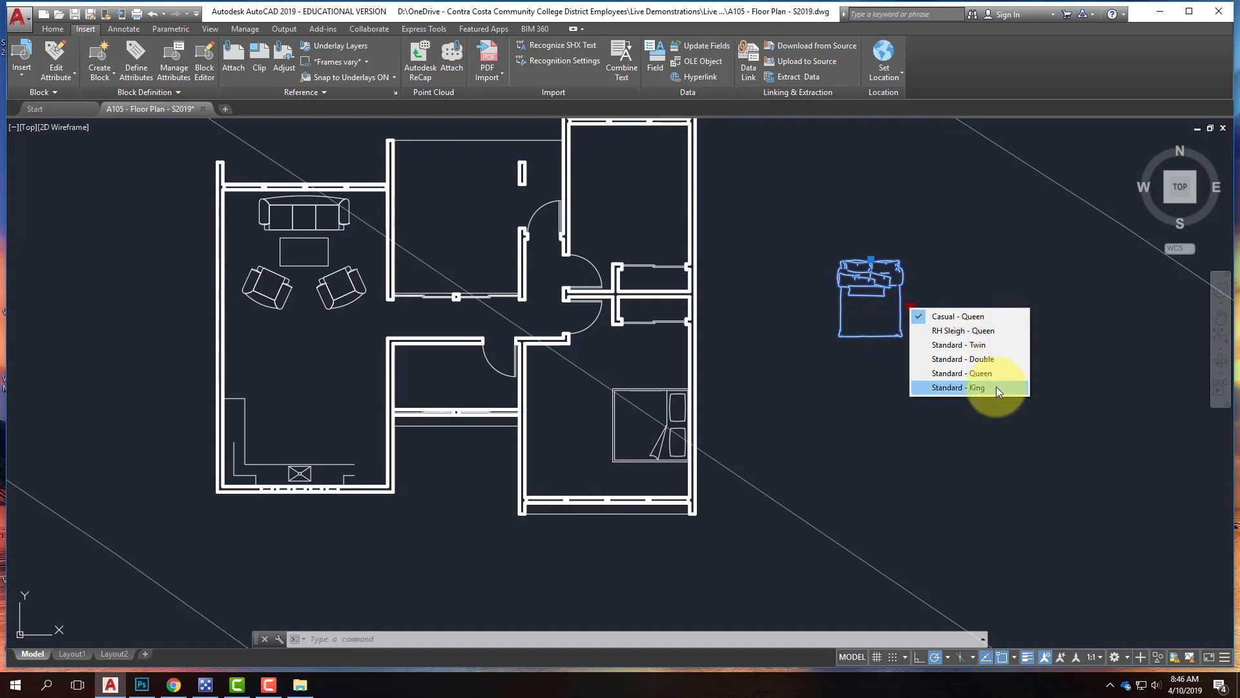
{"action": "left_click", "coordinate": [976, 387]}
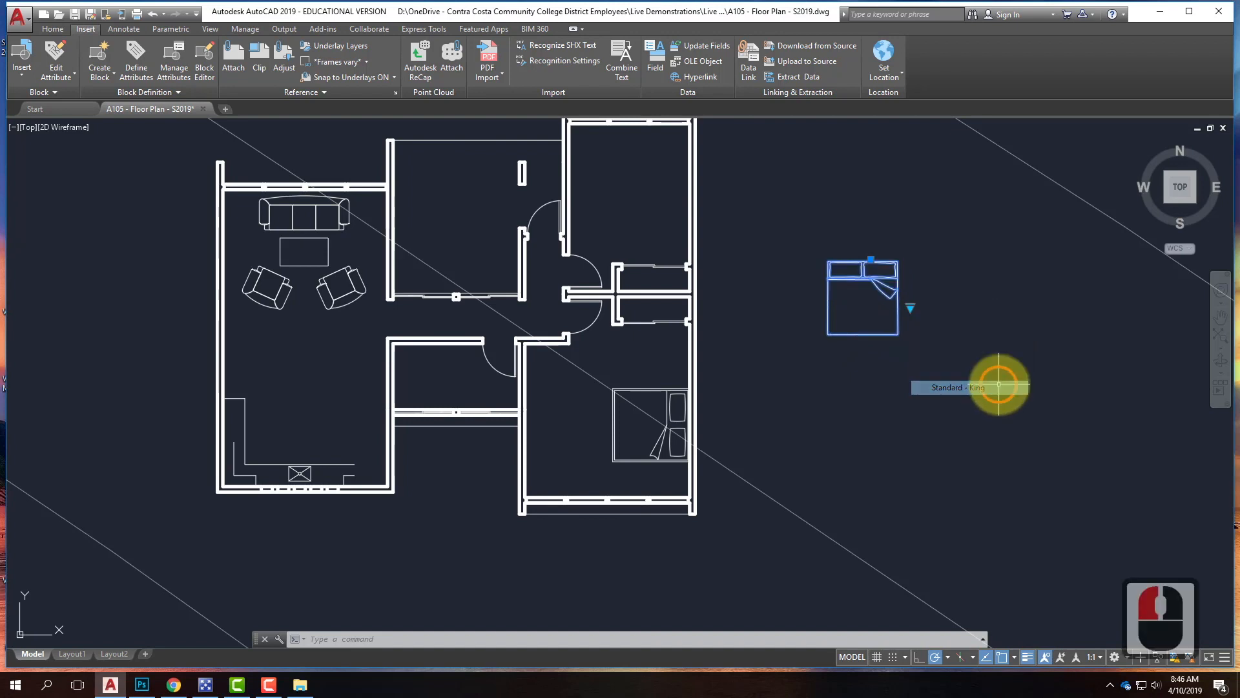
Change the bed block to the Standard - Double variant and then to Standard - Twin.
{"action": "left_click", "coordinate": [910, 307]}
{"action": "left_click", "coordinate": [974, 352]}
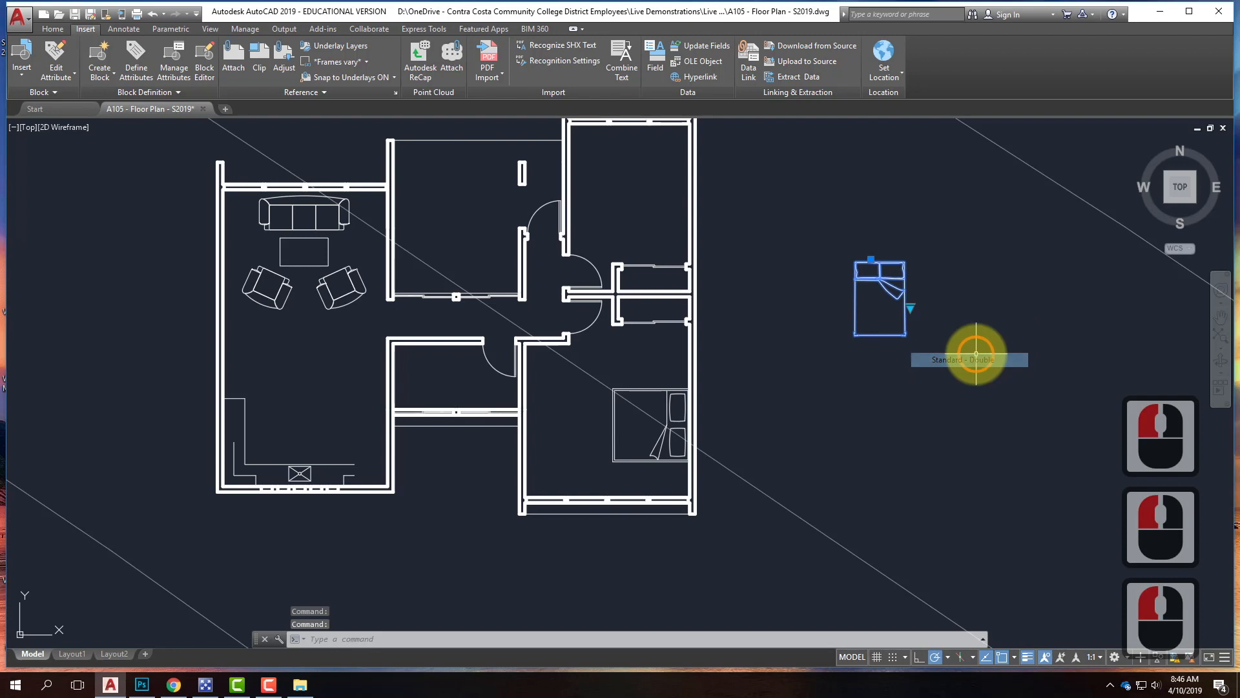
{"action": "left_click", "coordinate": [910, 307]}
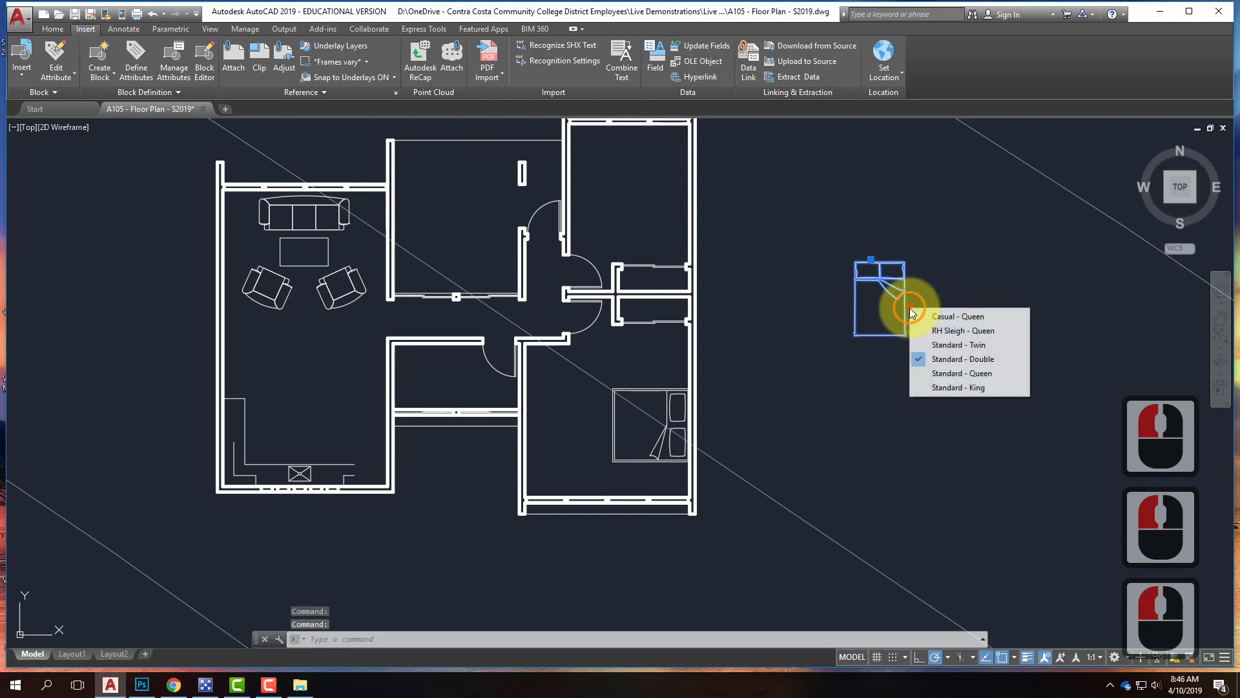
{"action": "left_click", "coordinate": [971, 346]}
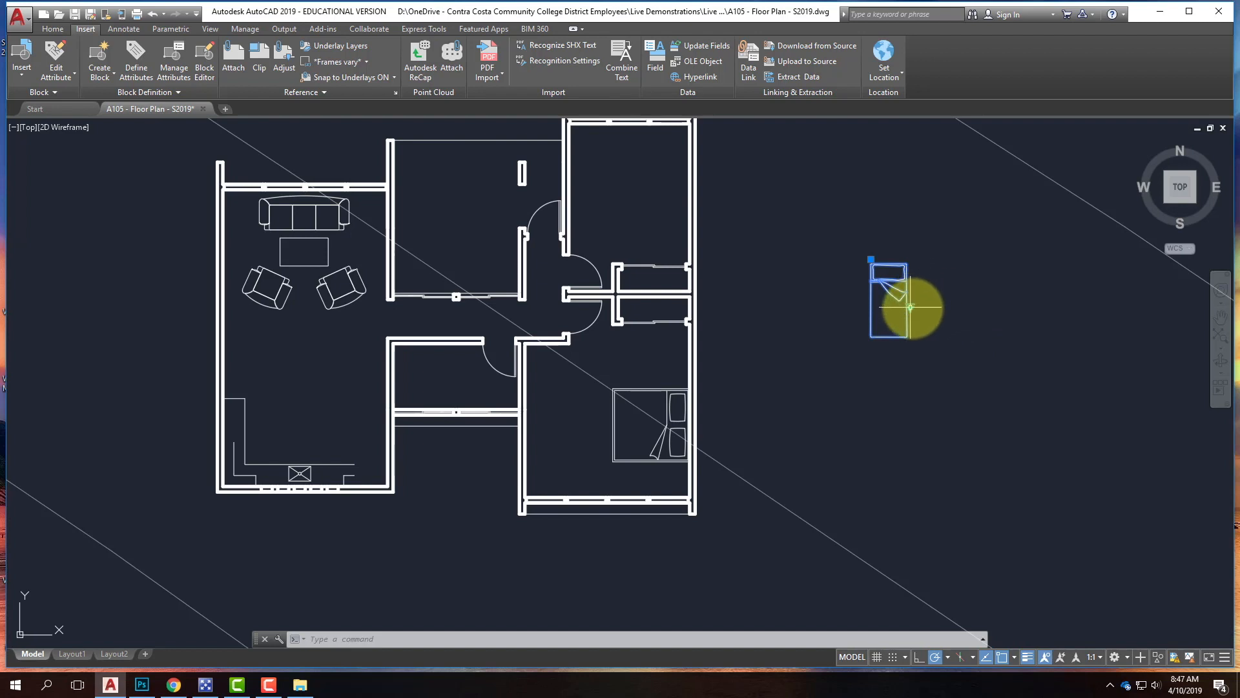
Change the bed block to the RH Sleigh - Queen variant and then back to Casual - Queen.
{"action": "left_click", "coordinate": [910, 309]}
{"action": "left_click", "coordinate": [981, 331]}
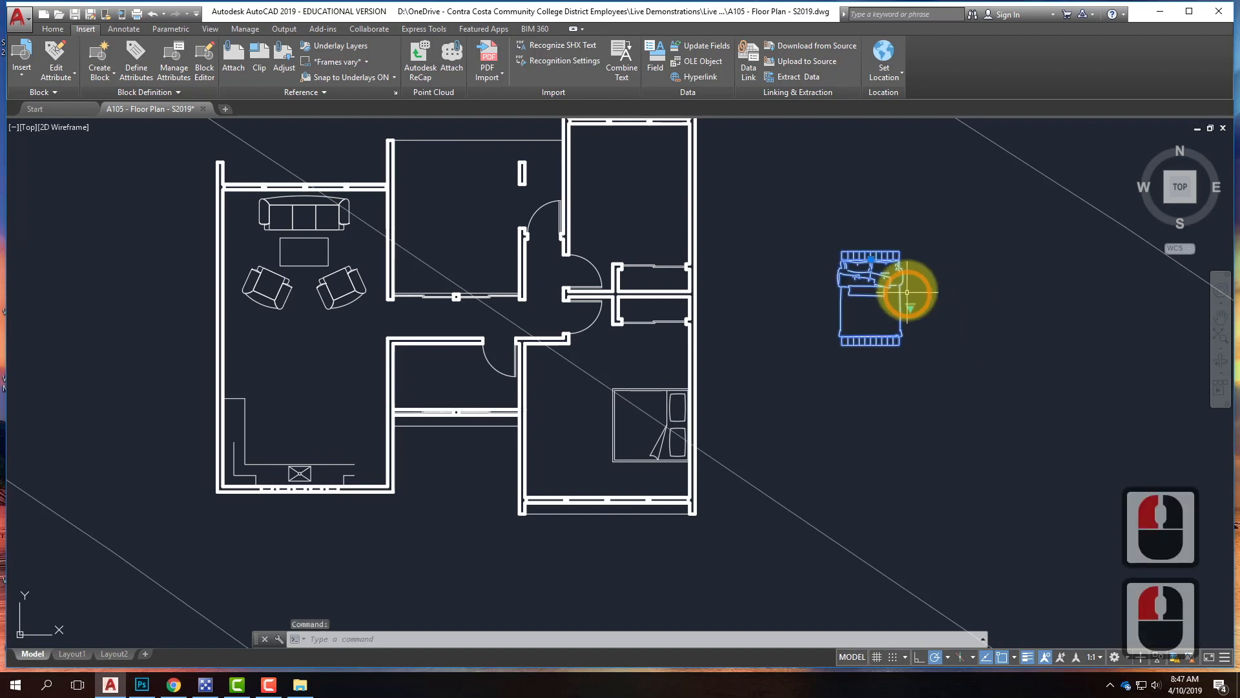
{"action": "left_click", "coordinate": [910, 308]}
{"action": "left_click", "coordinate": [936, 319]}
Set the bed block to its Standard - Double variant and deselect it.
{"action": "left_click", "coordinate": [910, 309]}
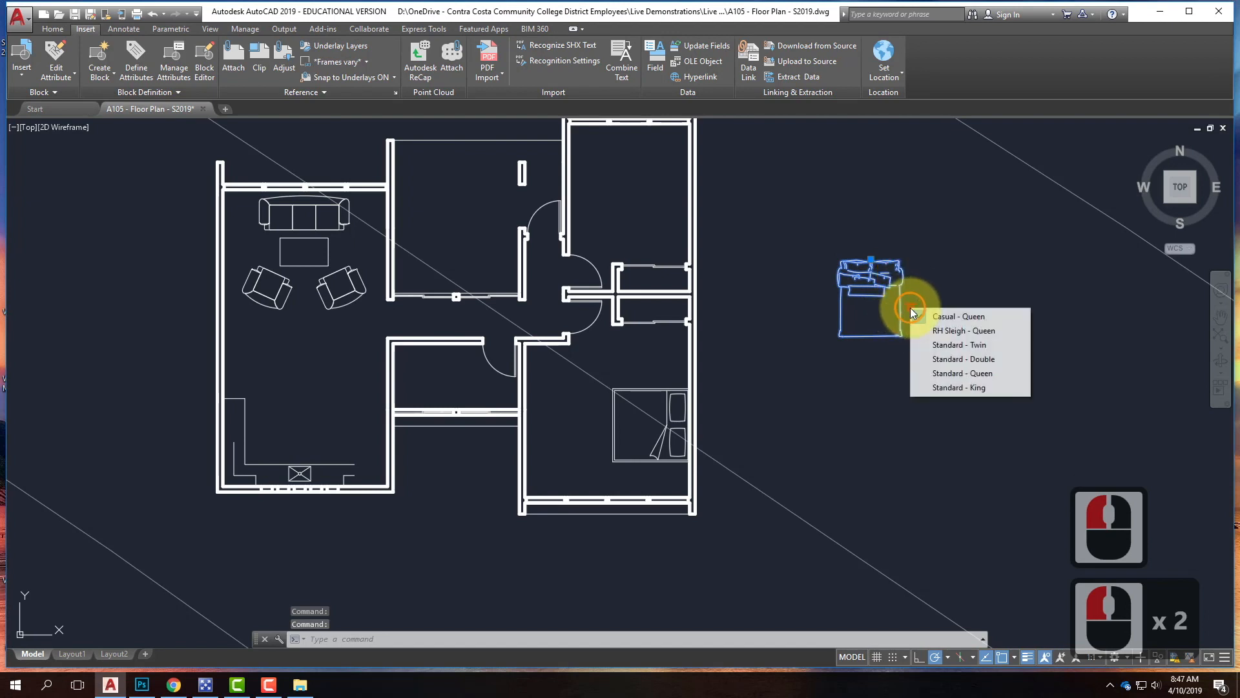
{"action": "left_click", "coordinate": [937, 359]}
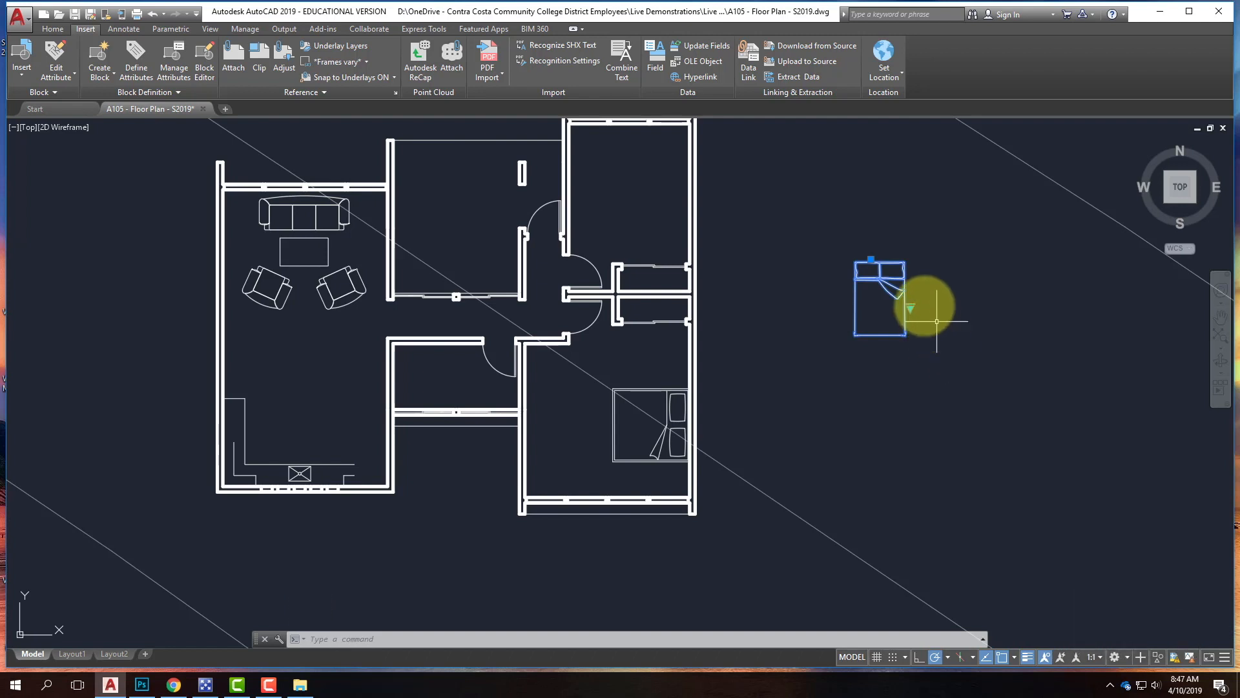
{"action": "key", "text": "Escape"}
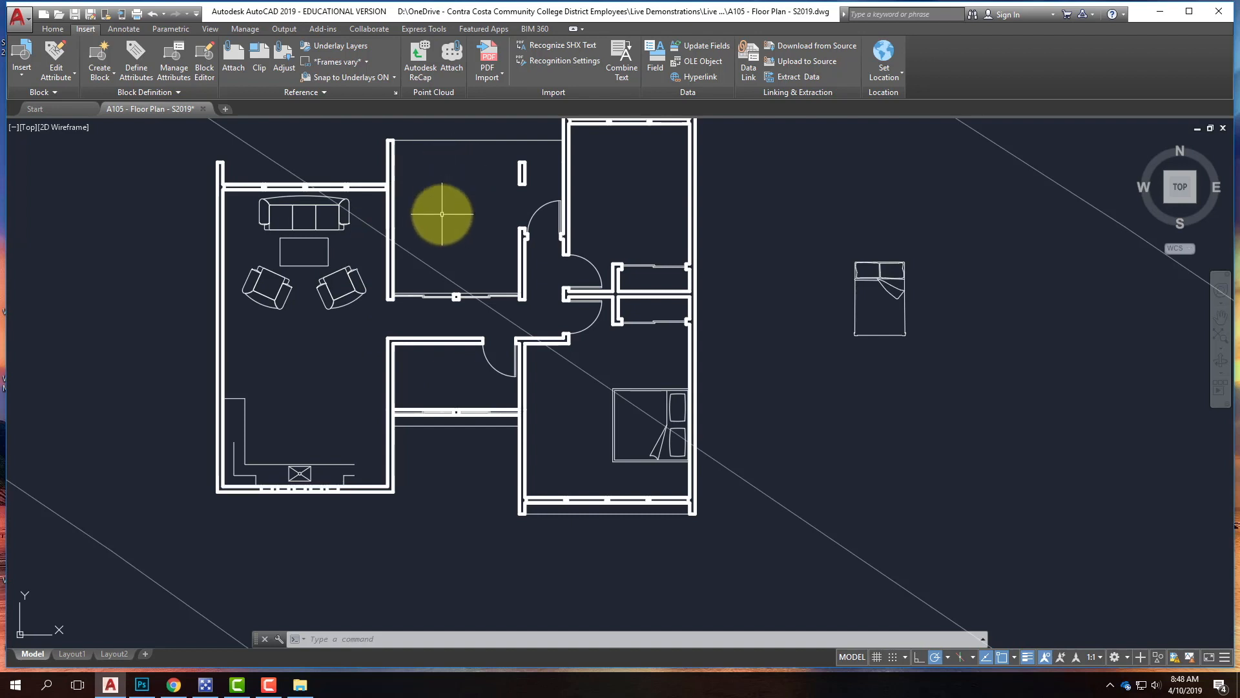
Start a Hatch in the room east of the living room, picking the areas on both sides of the diagonal line.
{"action": "left_click", "coordinate": [52, 29]}
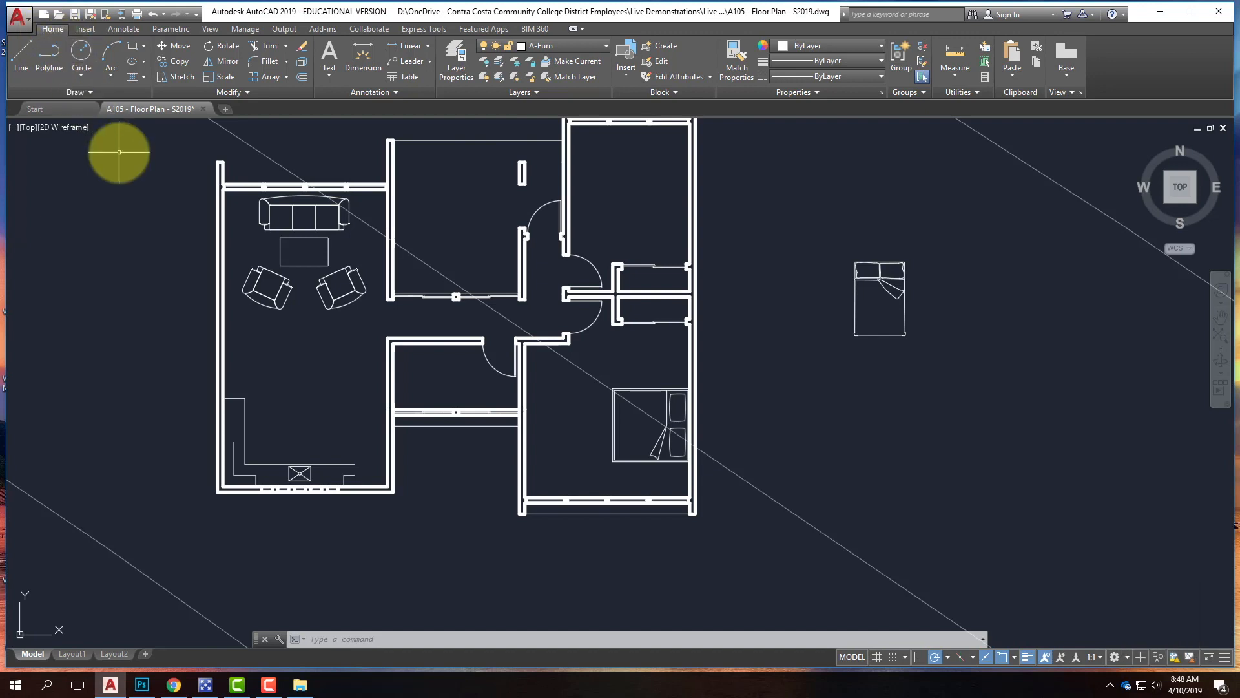
{"action": "left_click", "coordinate": [132, 77]}
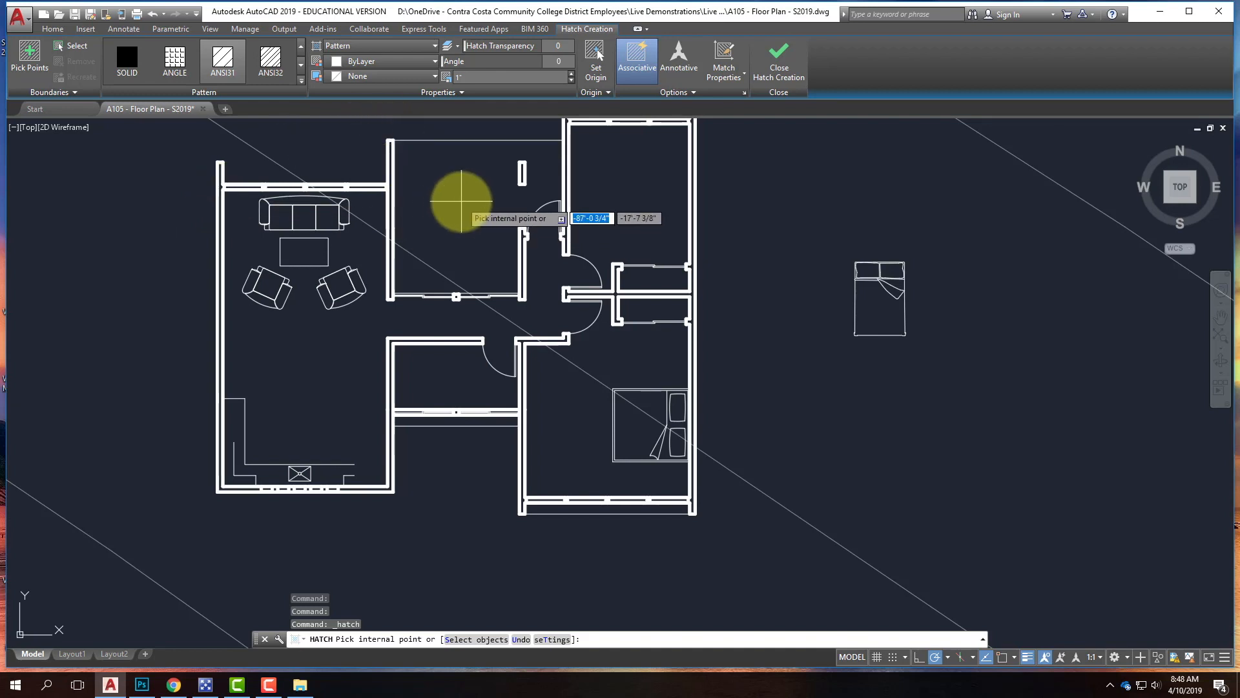
{"action": "scroll", "coordinate": [452, 246], "scroll_direction": "down", "scroll_amount": 2}
{"action": "scroll", "coordinate": [451, 236], "scroll_direction": "up", "scroll_amount": 5}
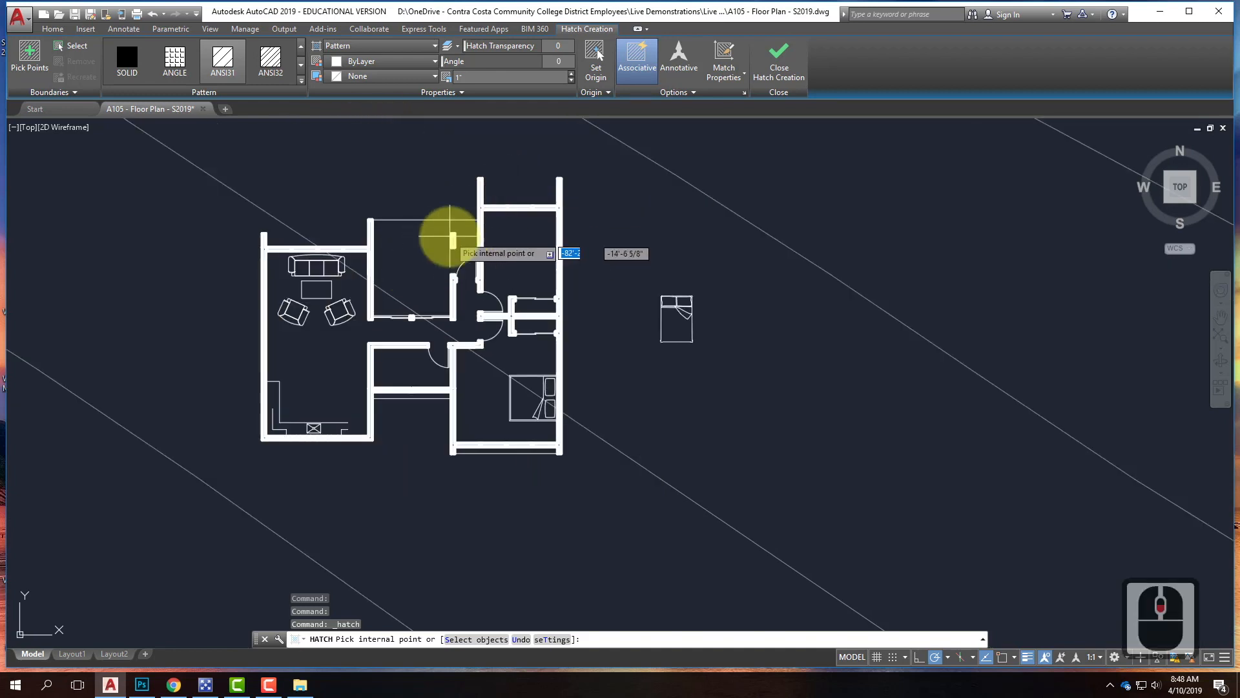
{"action": "left_click", "coordinate": [388, 266]}
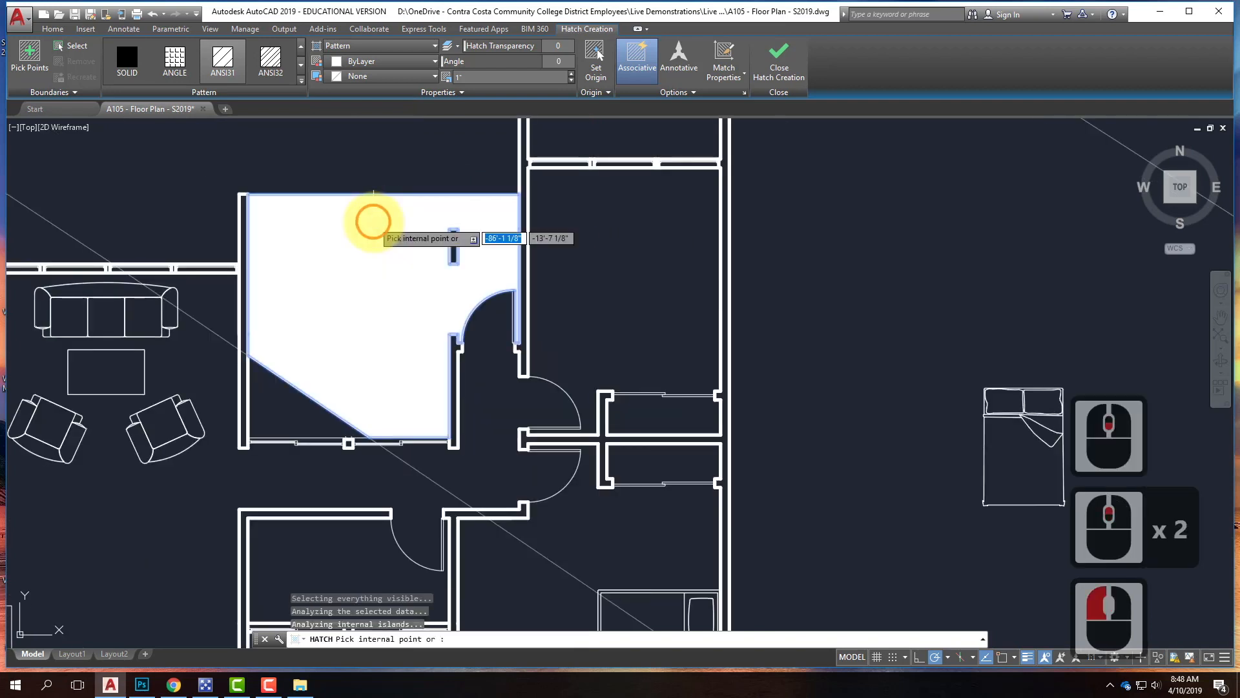
{"action": "left_click", "coordinate": [288, 404]}
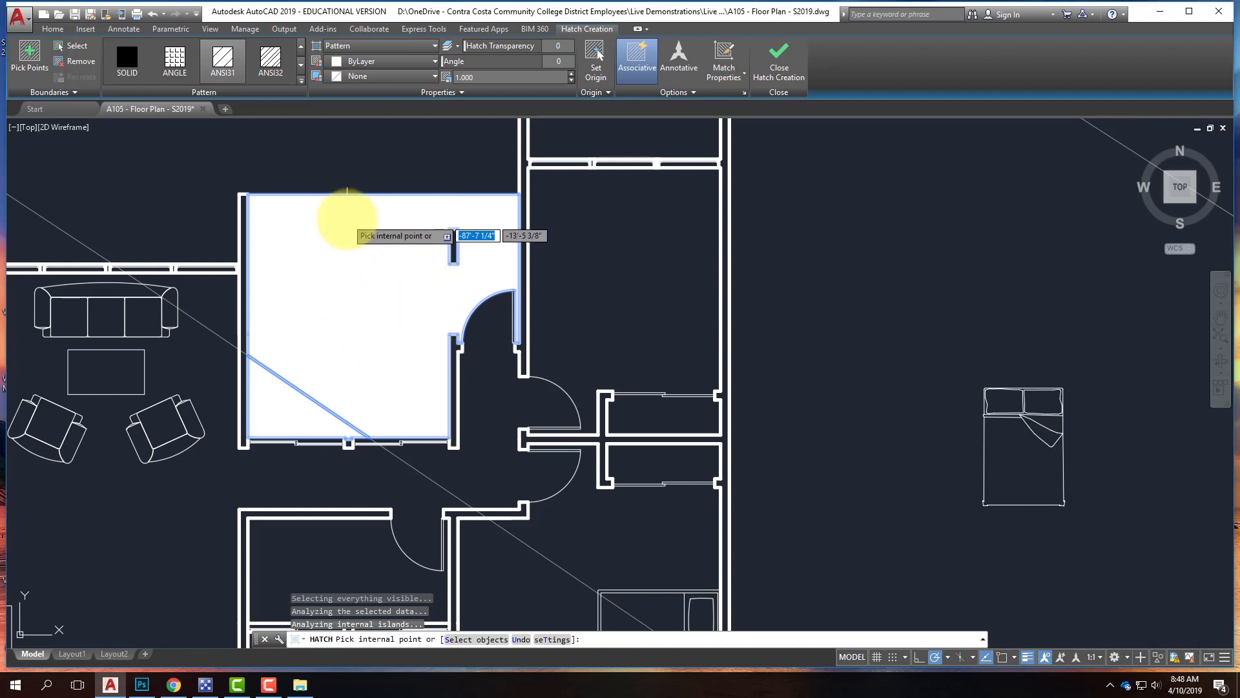
Preview the SOLID, ANGLE, ANSI31 and ANSI32 patterns on the picked hatch area.
{"action": "left_click", "coordinate": [233, 60]}
{"action": "left_click", "coordinate": [127, 64]}
{"action": "left_click", "coordinate": [270, 62]}
{"action": "left_click", "coordinate": [173, 62]}
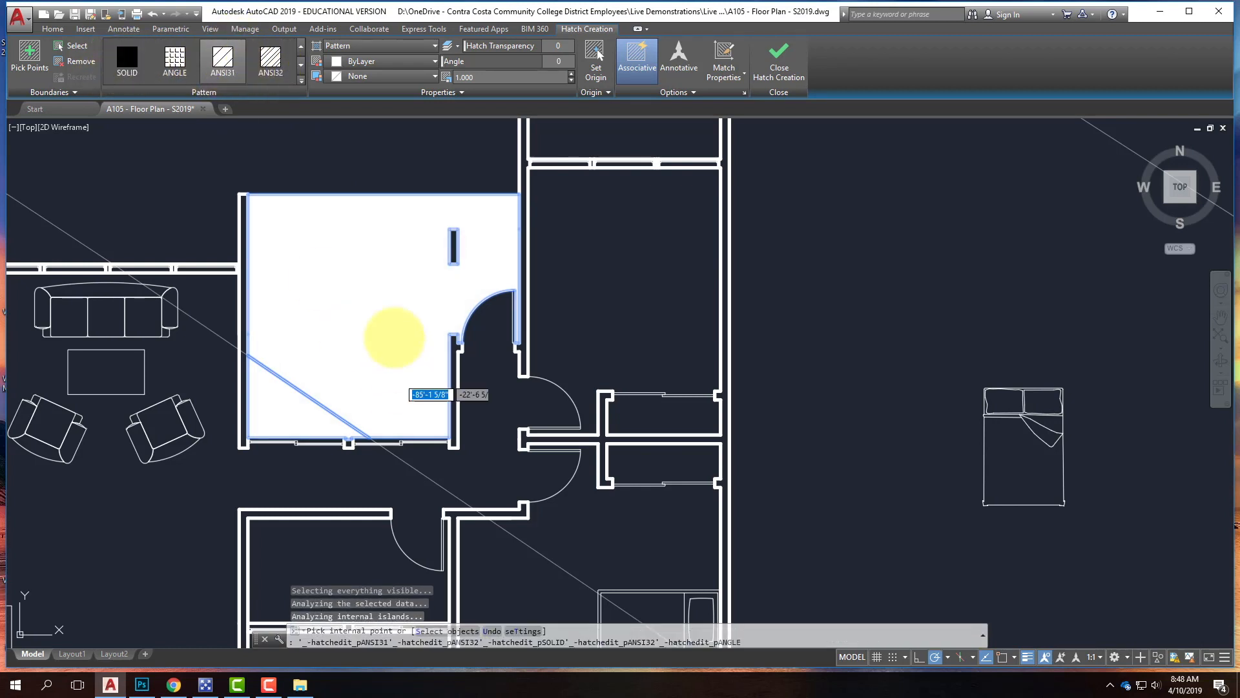
{"action": "scroll", "coordinate": [316, 244], "scroll_direction": "up", "scroll_amount": 17}
{"action": "scroll", "coordinate": [315, 245], "scroll_direction": "up", "scroll_amount": 5}
{"action": "scroll", "coordinate": [325, 323], "scroll_direction": "down", "scroll_amount": 20}
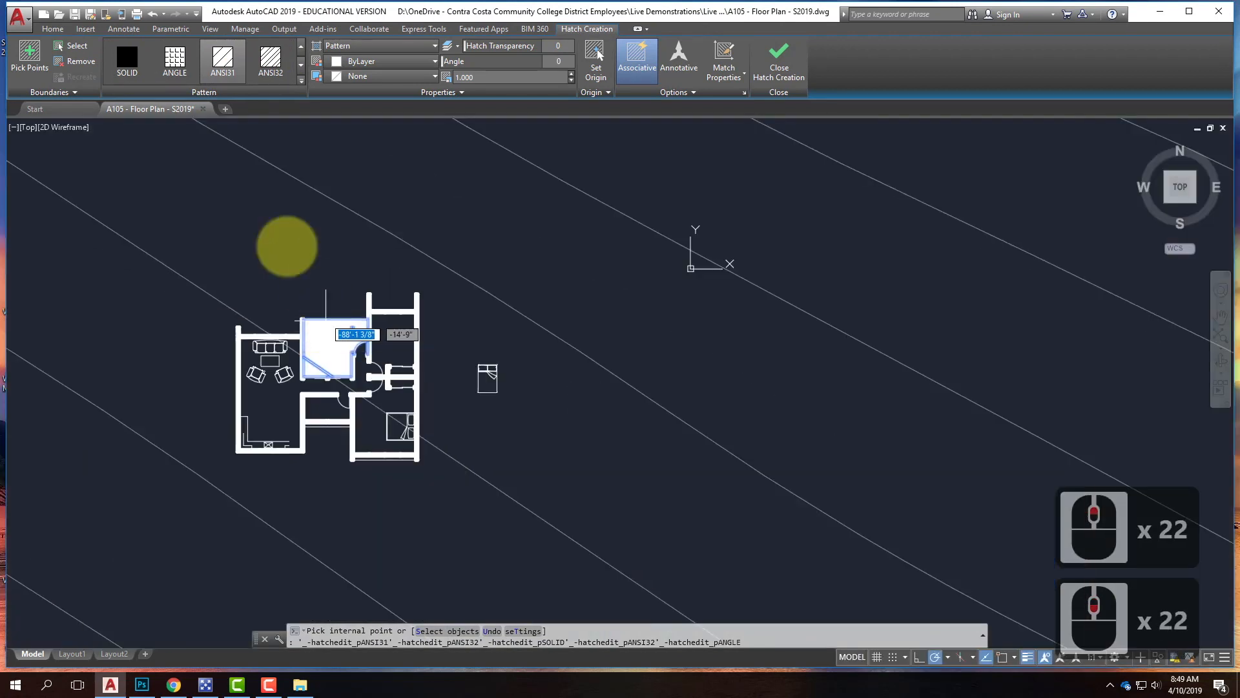
{"action": "left_click", "coordinate": [224, 74]}
{"action": "scroll", "coordinate": [304, 342], "scroll_direction": "up", "scroll_amount": 3}
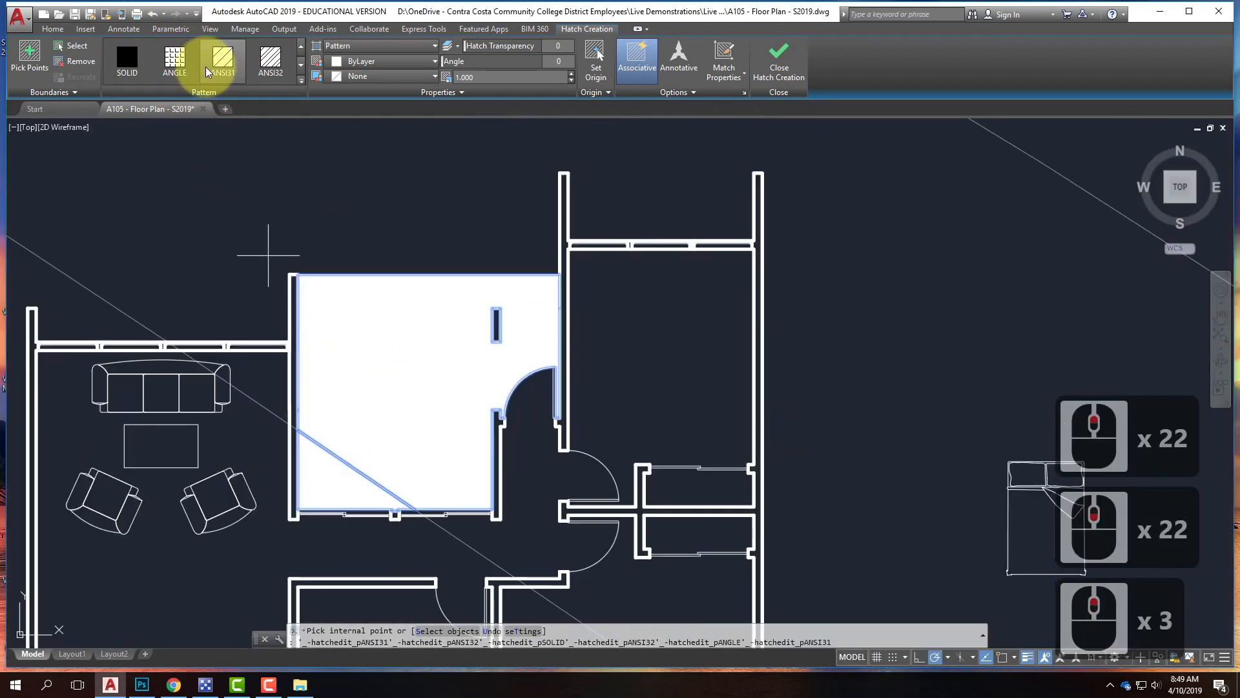
{"action": "left_click", "coordinate": [224, 61]}
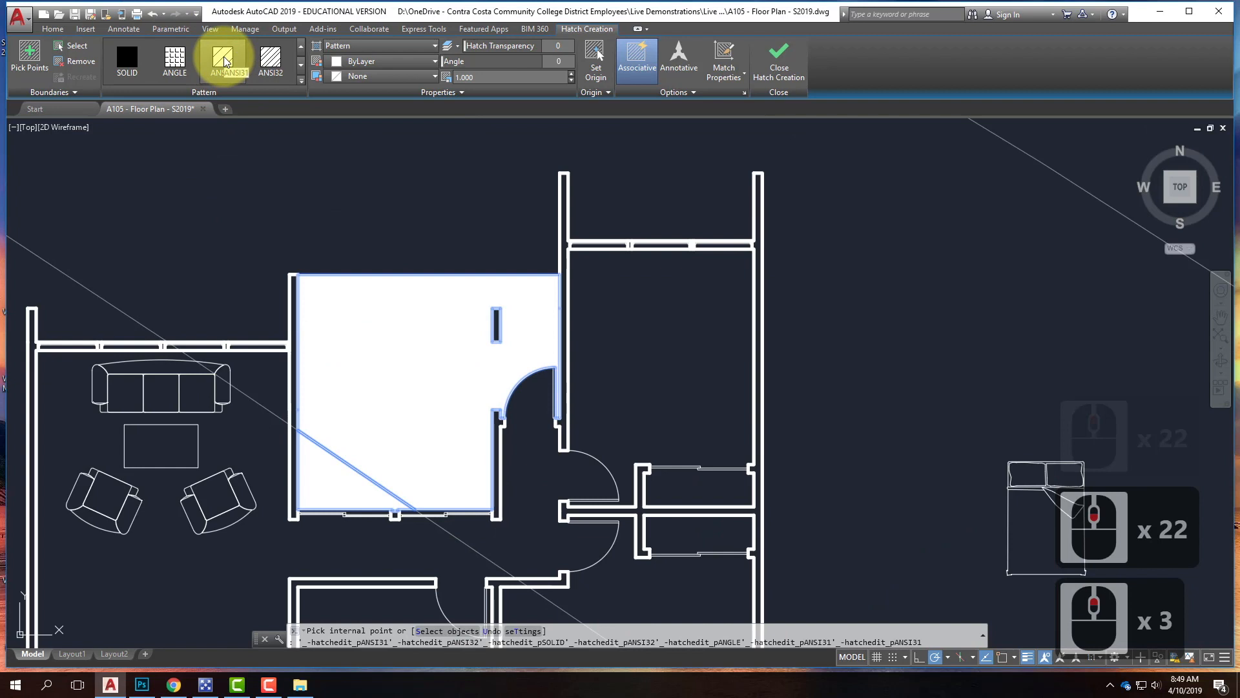
{"action": "left_click", "coordinate": [175, 58]}
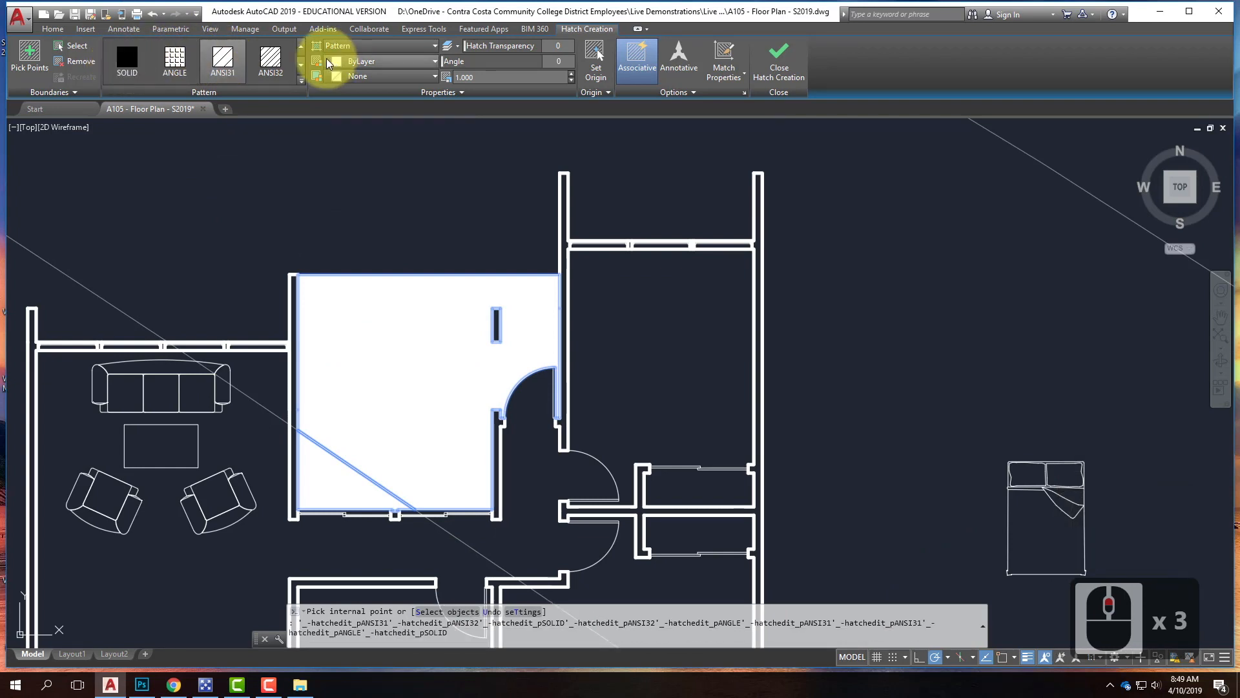
Browse the full list of hatch patterns down to ZIGZAG and apply AR-CONC to the picked area.
{"action": "left_click", "coordinate": [299, 81]}
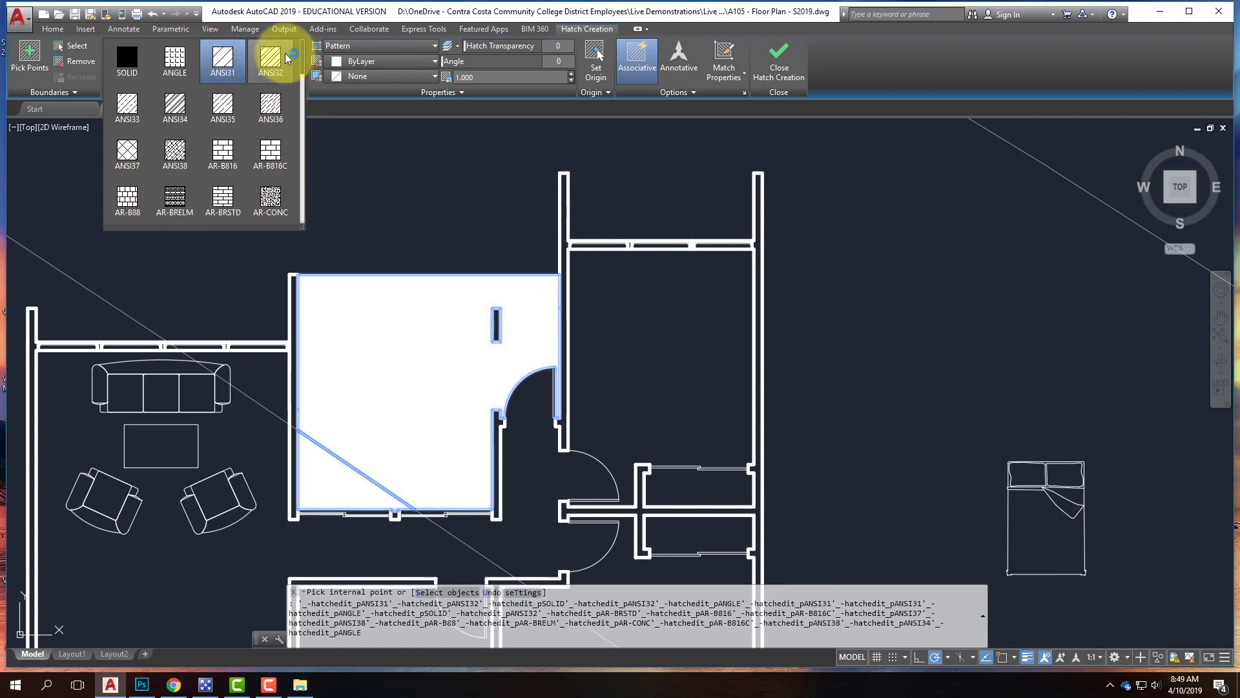
{"action": "left_click_drag", "start_coordinate": [301, 58], "coordinate": [303, 112]}
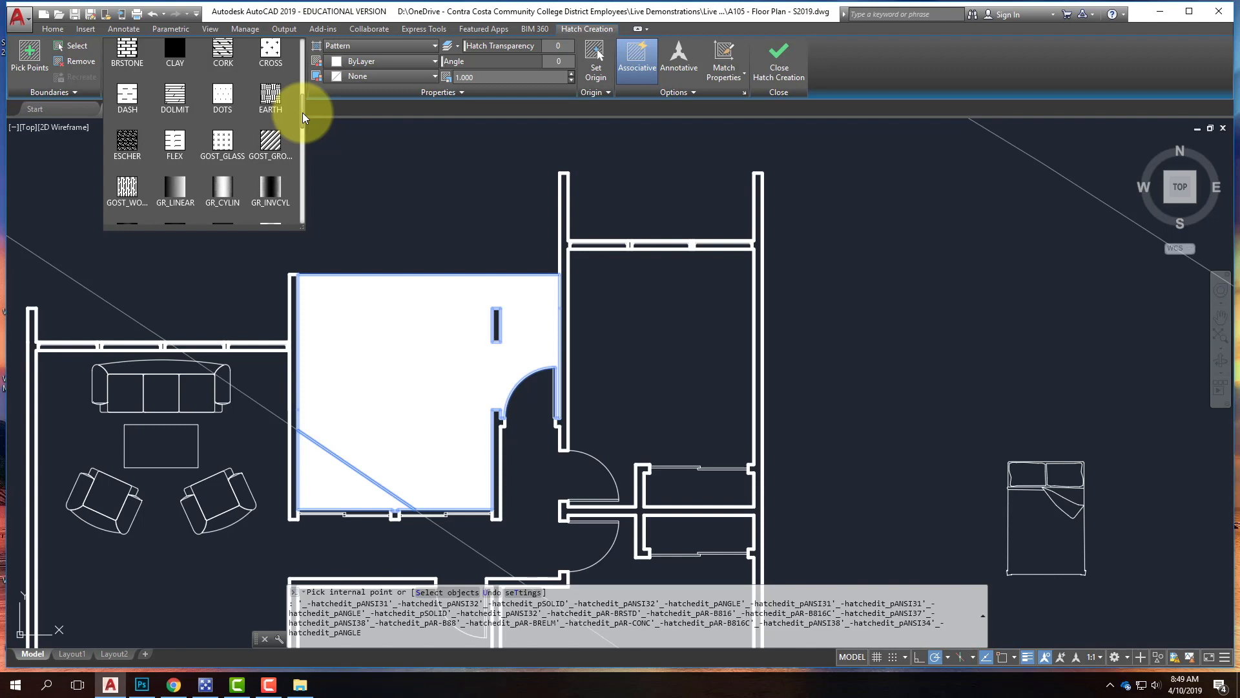
{"action": "left_click_drag", "start_coordinate": [303, 112], "coordinate": [312, 215]}
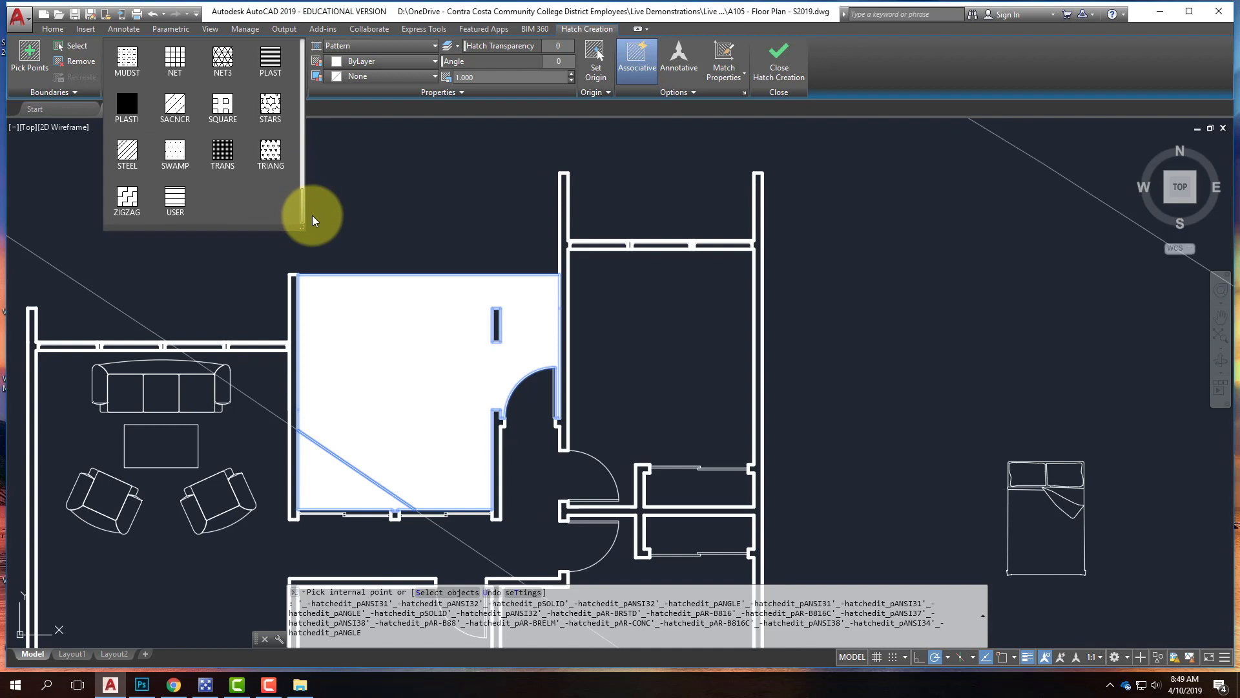
{"action": "left_click", "coordinate": [123, 201]}
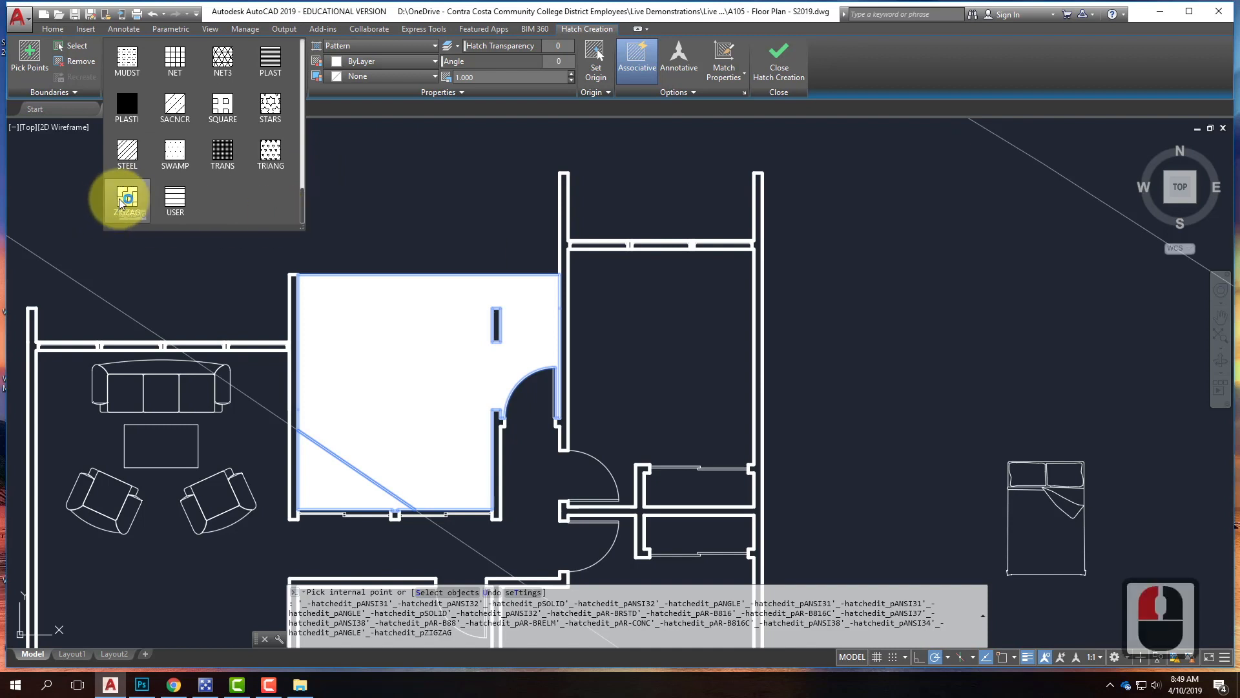
{"action": "left_click_drag", "start_coordinate": [302, 200], "coordinate": [300, 44]}
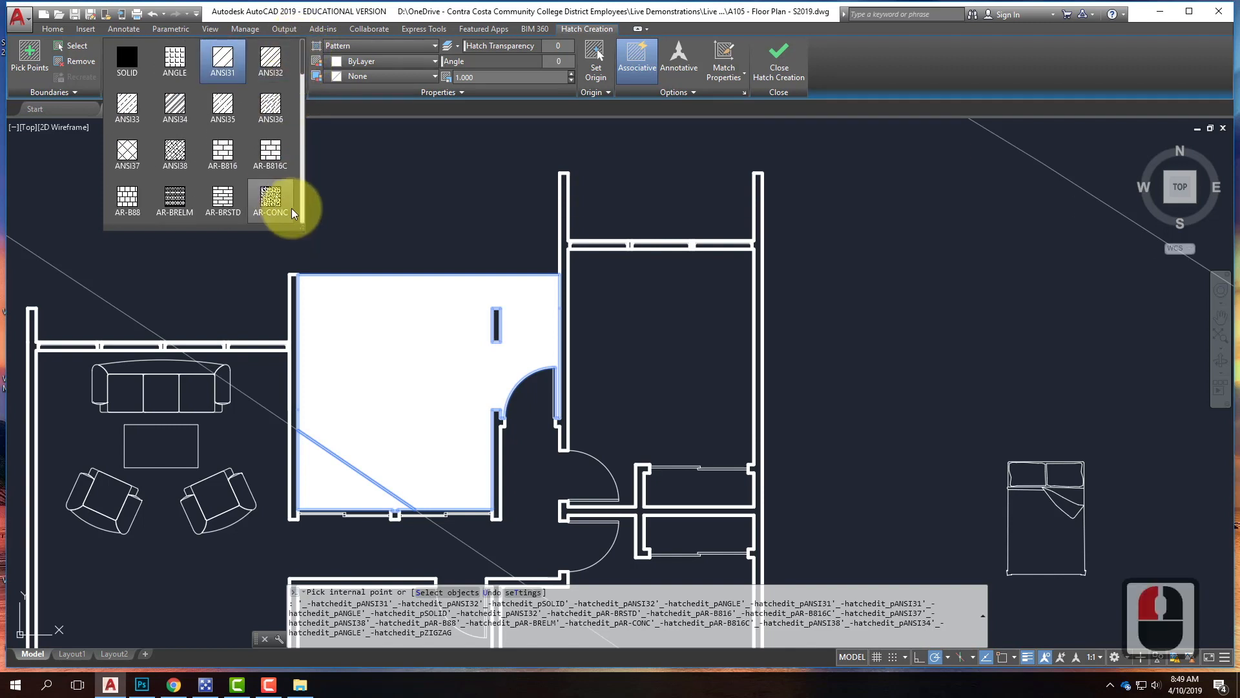
{"action": "left_click", "coordinate": [268, 204]}
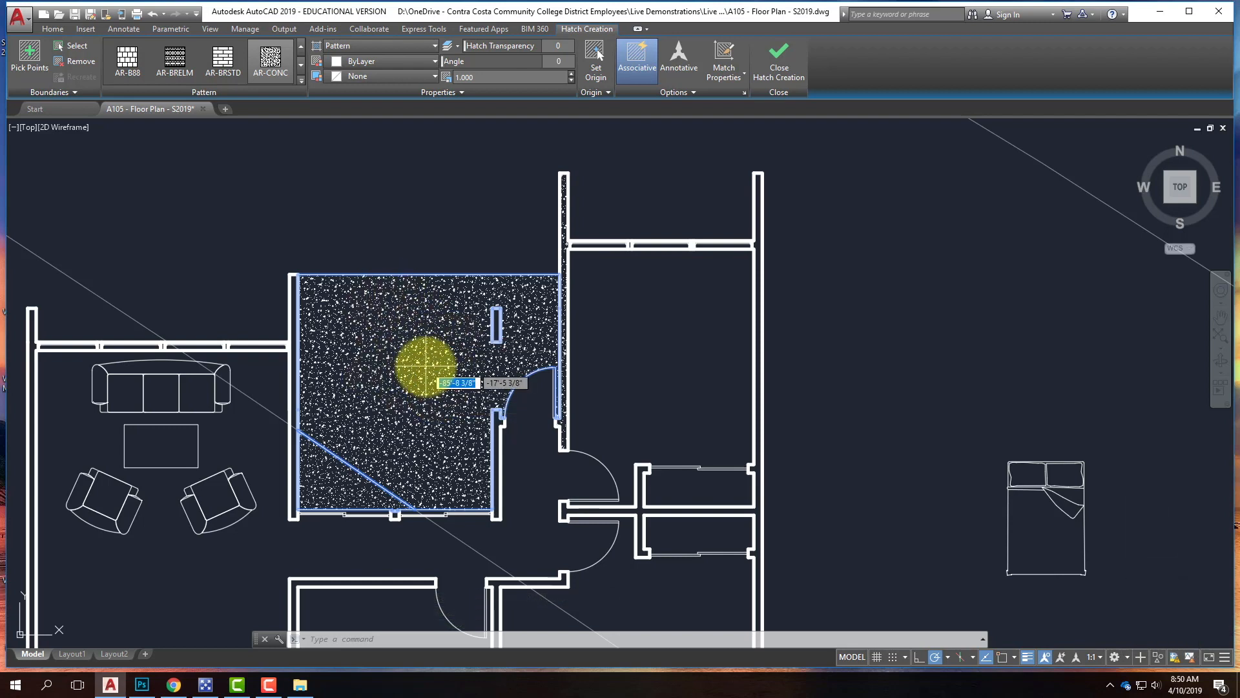
Compare the brick and block patterns and set the hatch pattern to AR-B816C.
{"action": "left_click", "coordinate": [188, 60]}
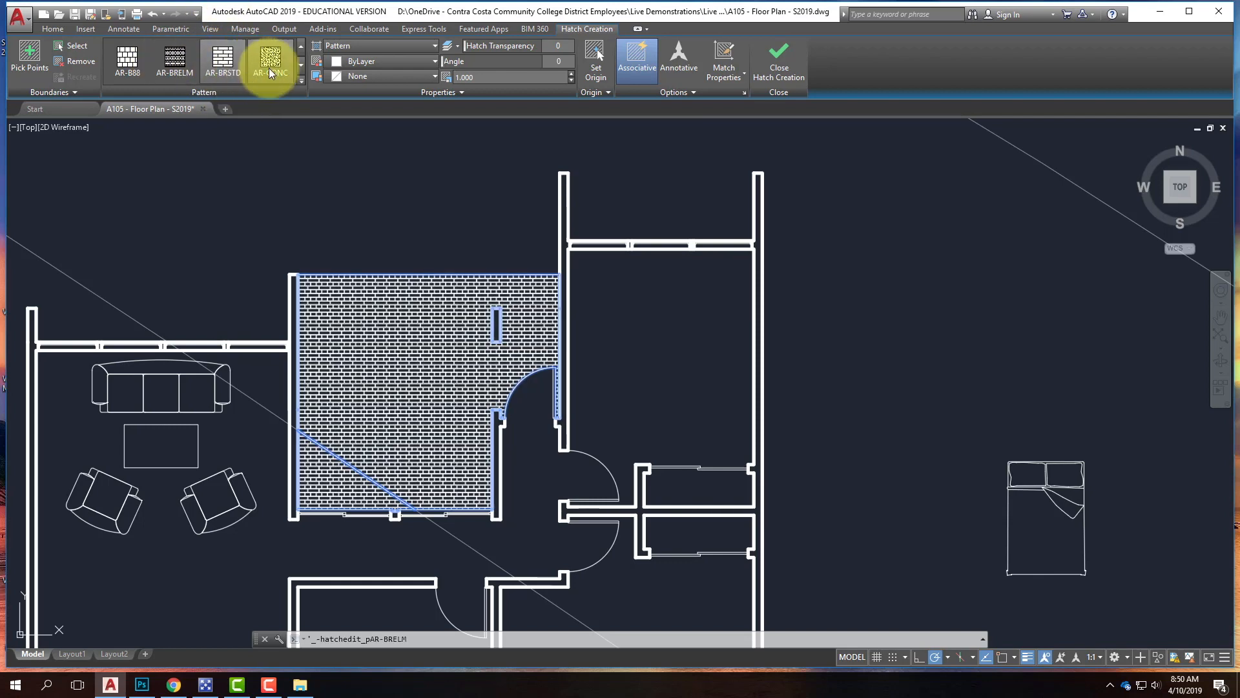
{"action": "left_click", "coordinate": [269, 68]}
{"action": "left_click", "coordinate": [301, 80]}
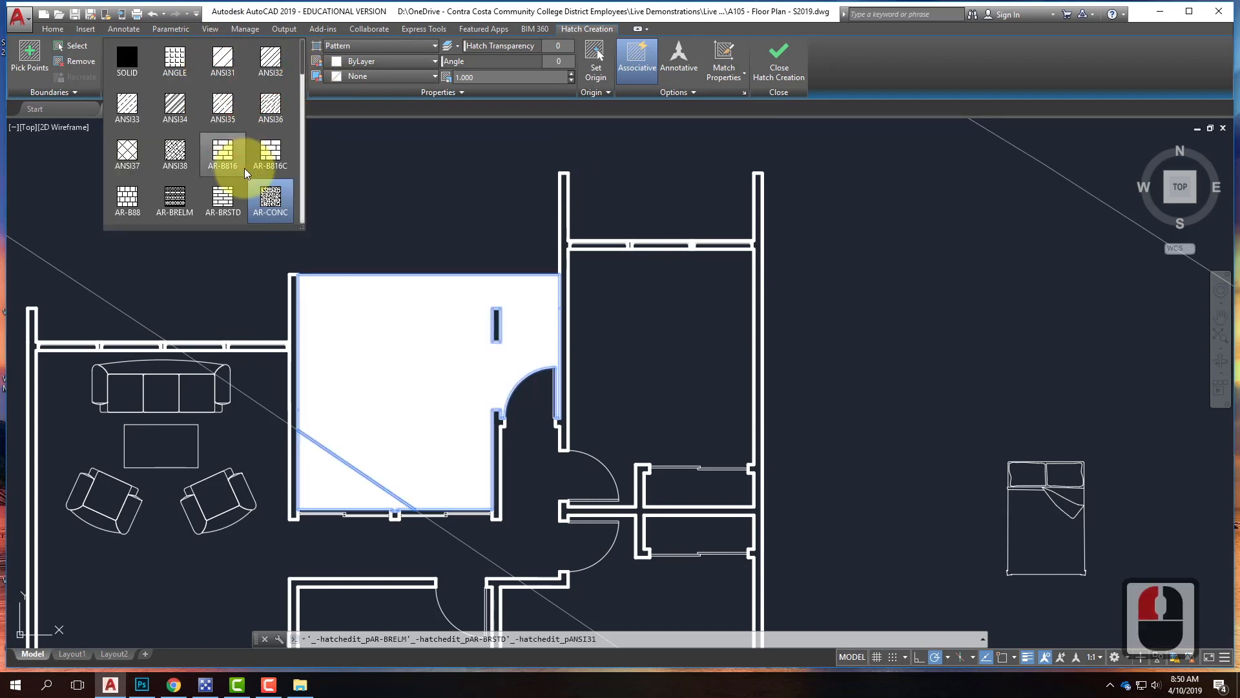
{"action": "left_click", "coordinate": [270, 151]}
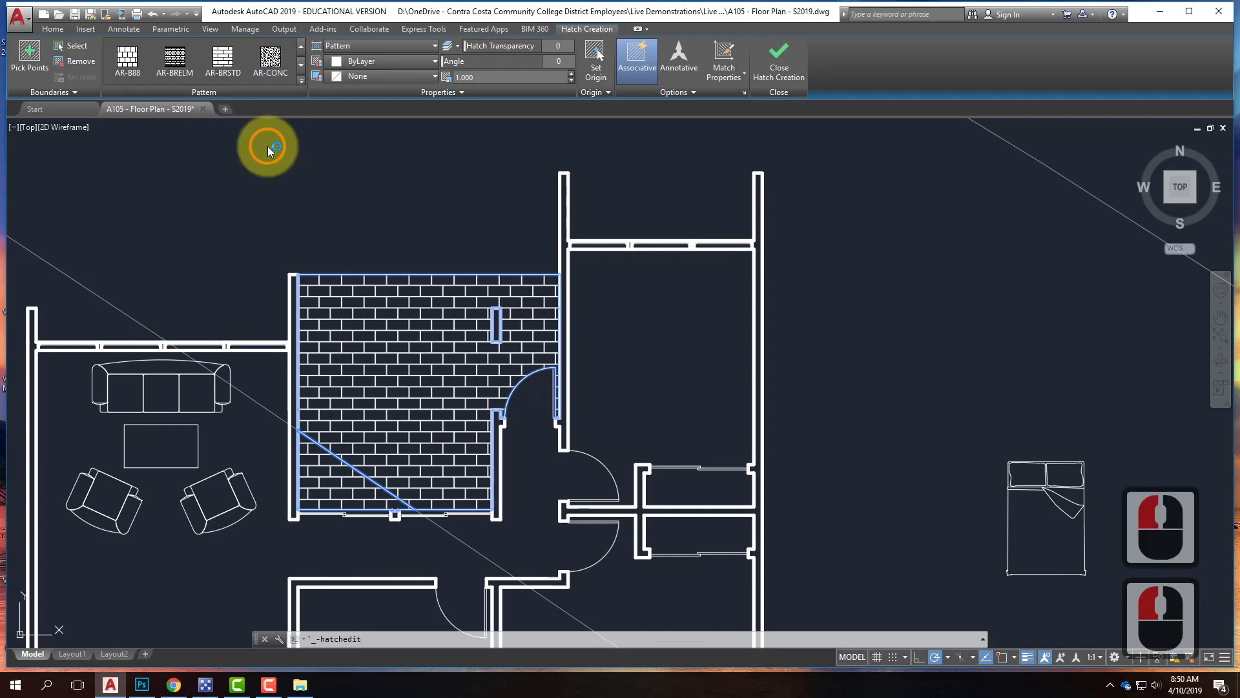
{"action": "left_click", "coordinate": [205, 61]}
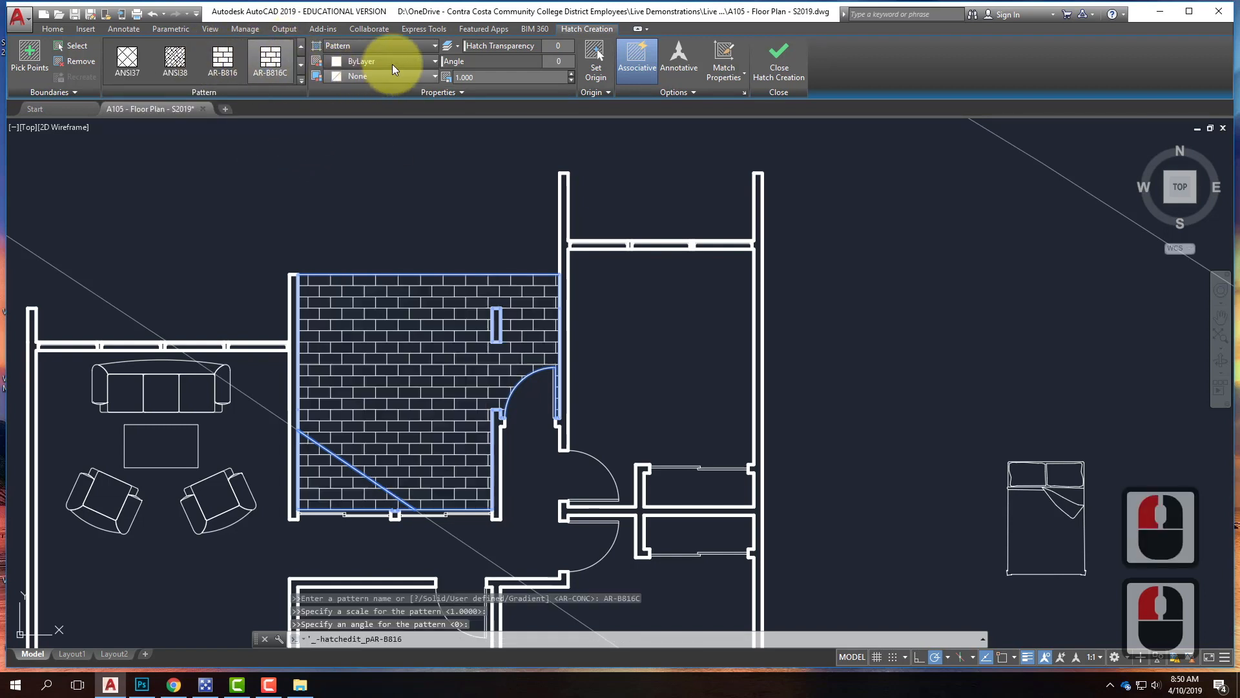
{"action": "left_click", "coordinate": [270, 58]}
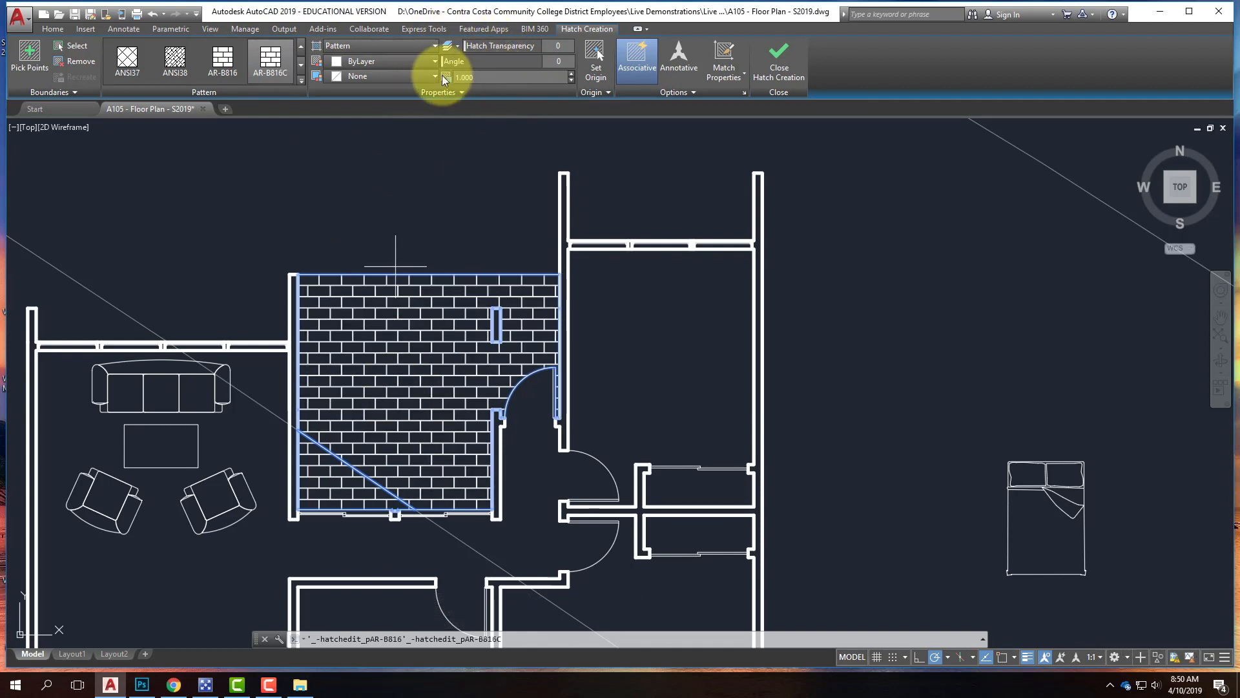
Set the AR-B816C hatch pattern scale to 2.
{"action": "left_click", "coordinate": [487, 78]}
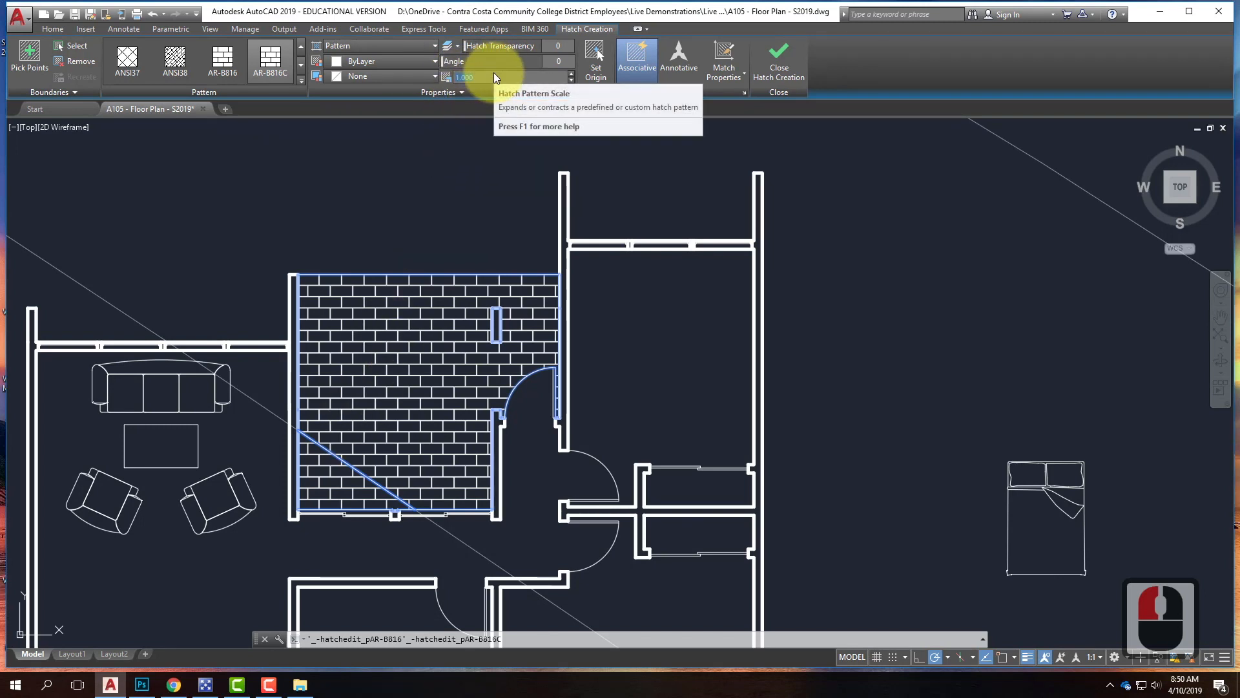
{"action": "type", "text": "2."}
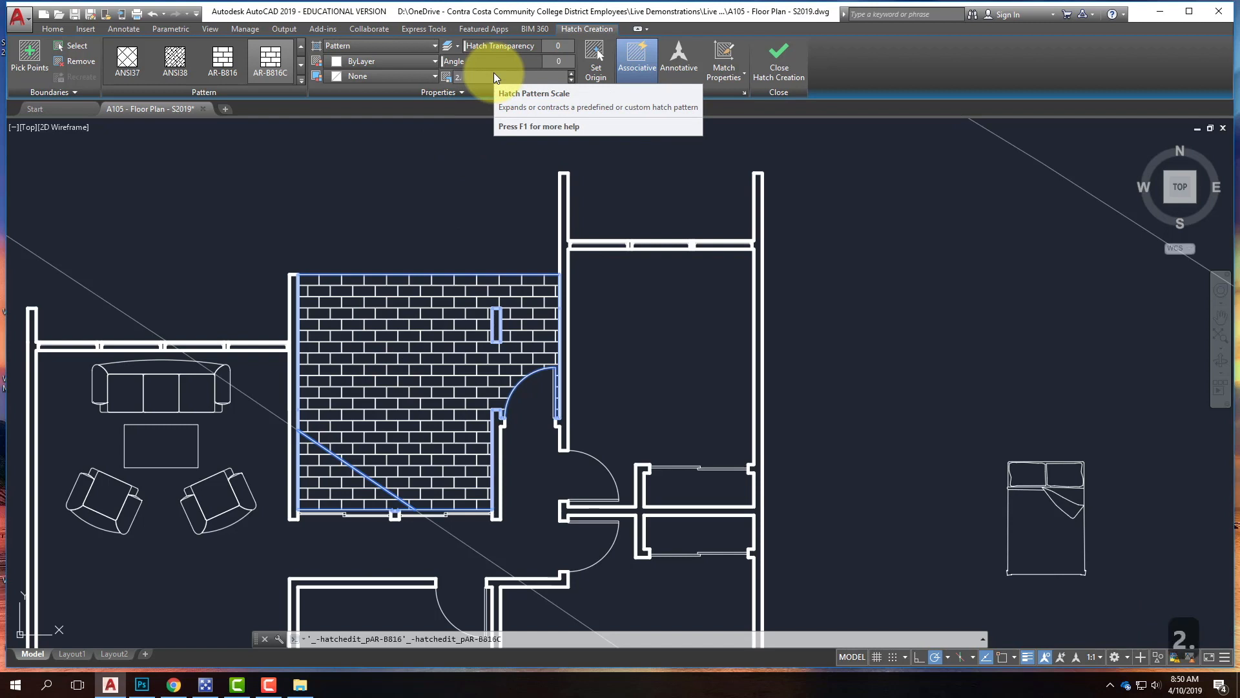
{"action": "key", "text": "Tab"}
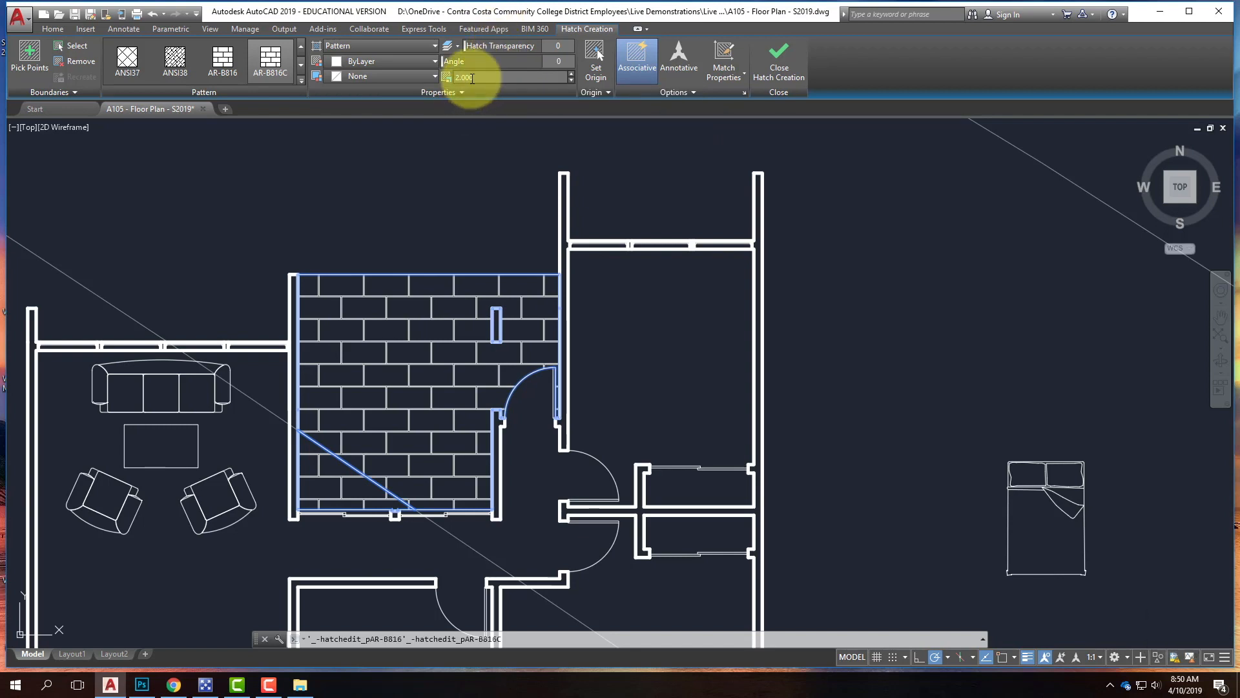
Switch the hatch pattern to ANSI31 and set its scale to 10.
{"action": "left_click", "coordinate": [301, 82]}
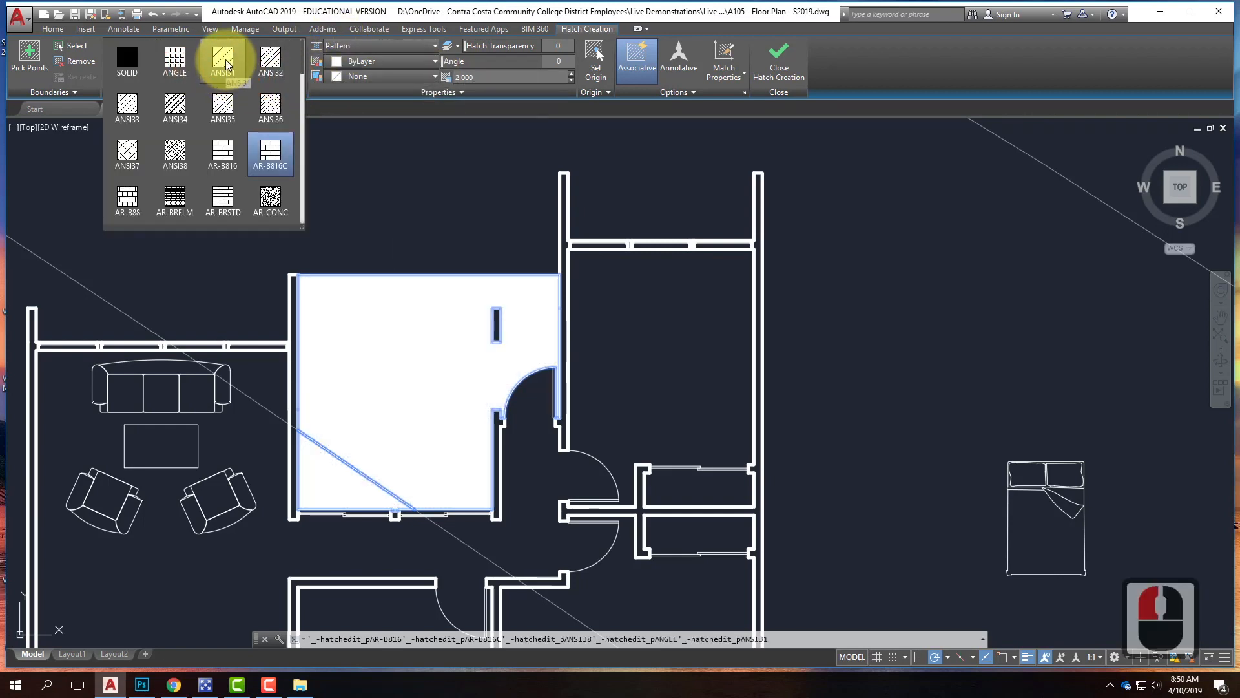
{"action": "left_click", "coordinate": [221, 55]}
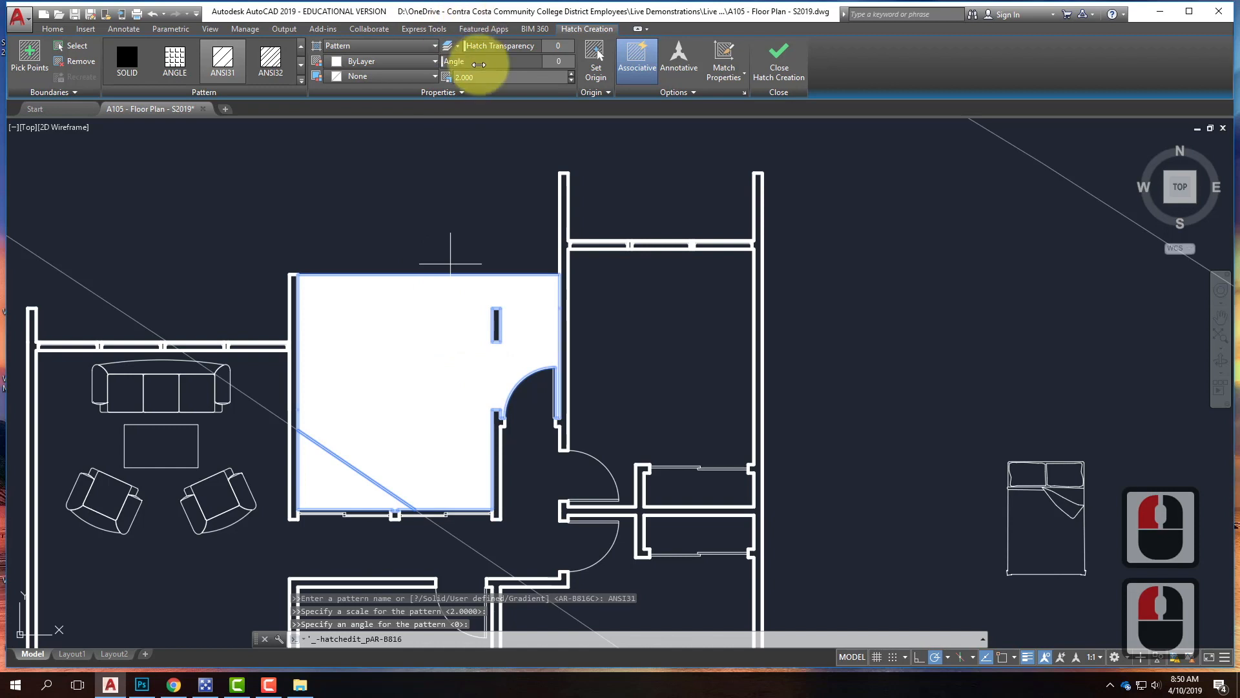
{"action": "double_click", "coordinate": [486, 78]}
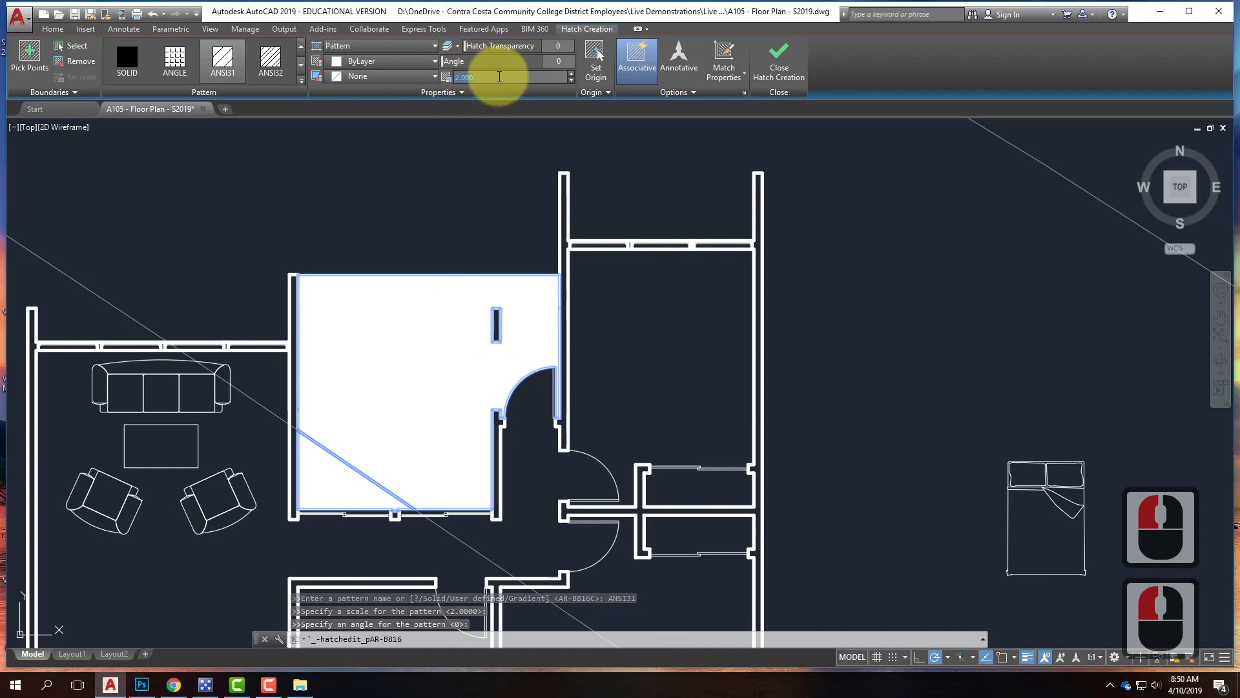
{"action": "type", "text": "10"}
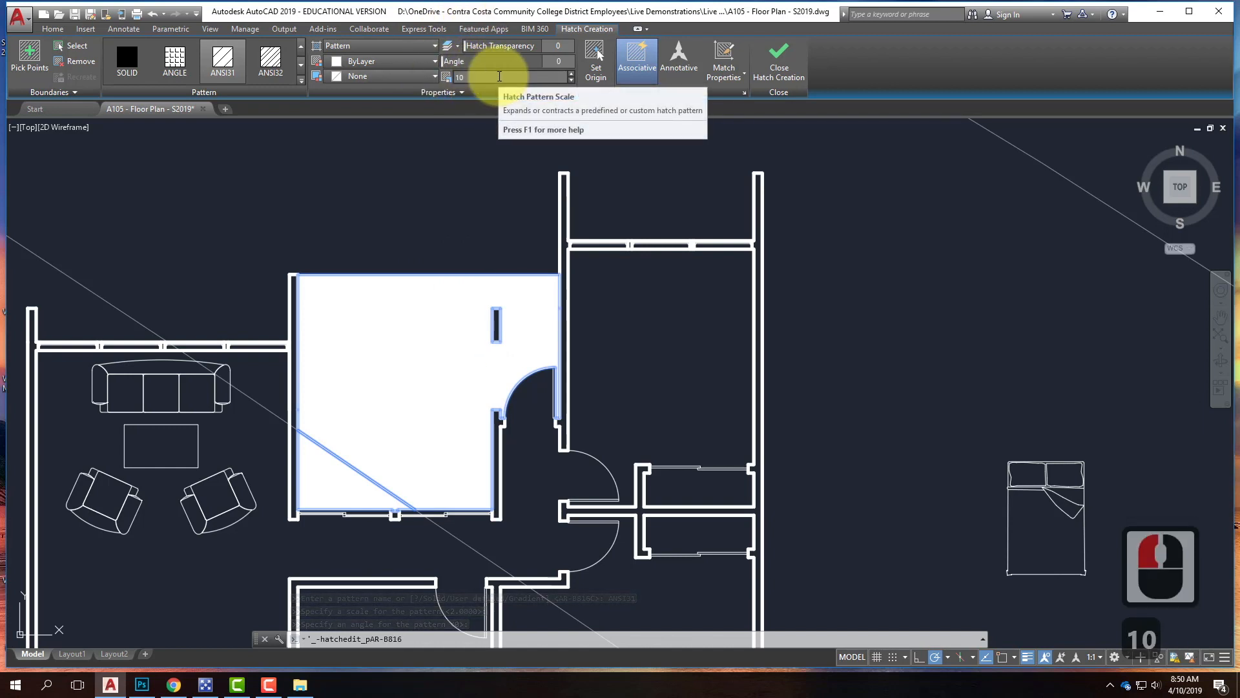
{"action": "key", "text": "Return"}
{"action": "scroll", "coordinate": [452, 384], "scroll_direction": "up", "scroll_amount": 2}
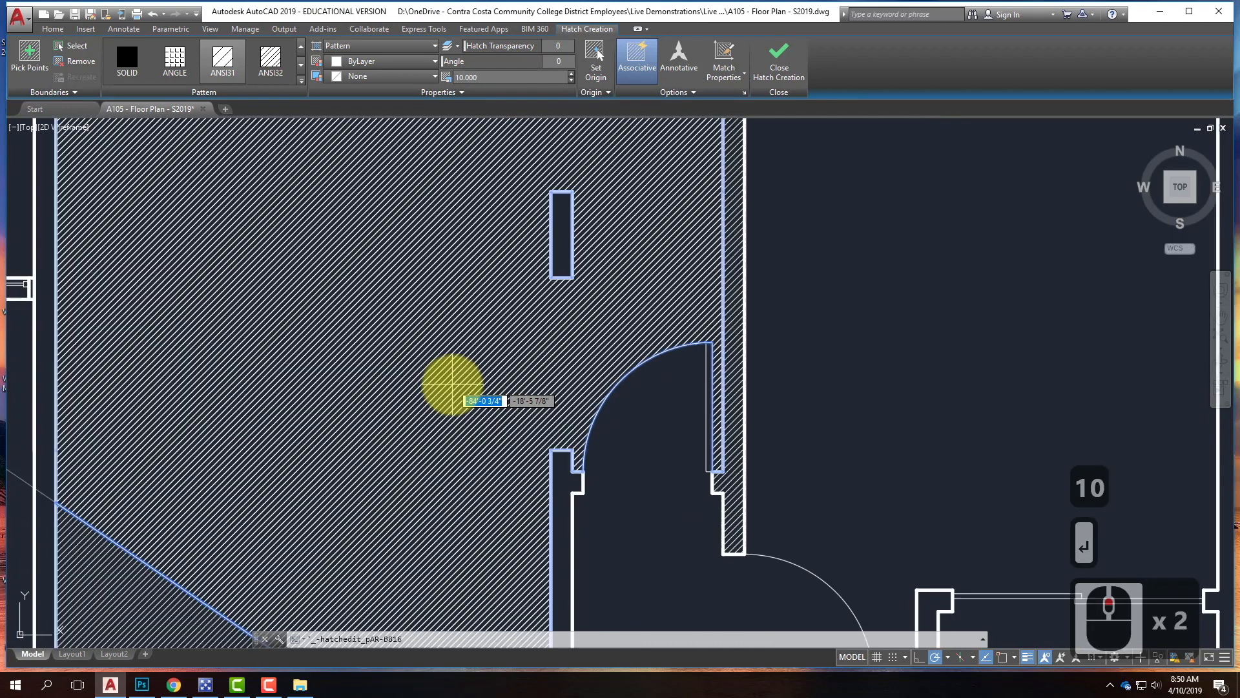
{"action": "scroll", "coordinate": [452, 384], "scroll_direction": "down", "scroll_amount": 2}
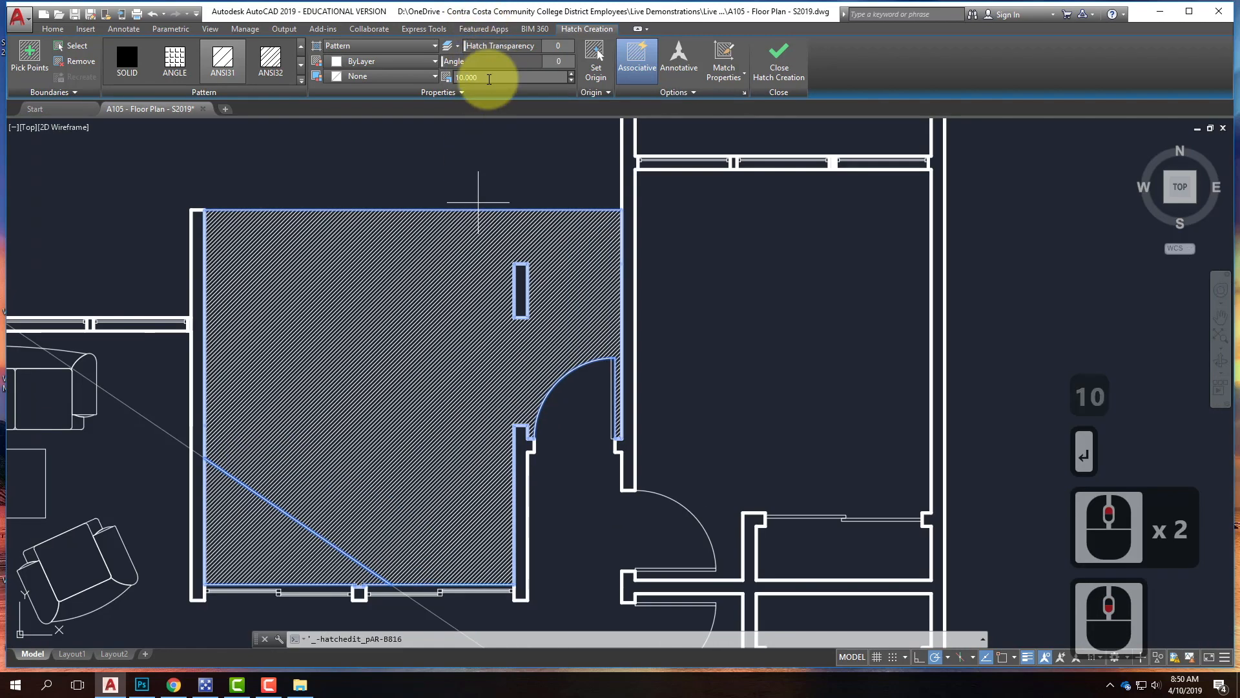
Increase the ANSI31 hatch scale to 20, then to 25.
{"action": "left_click", "coordinate": [489, 78]}
{"action": "type", "text": "20"}
{"action": "key", "text": "Return"}
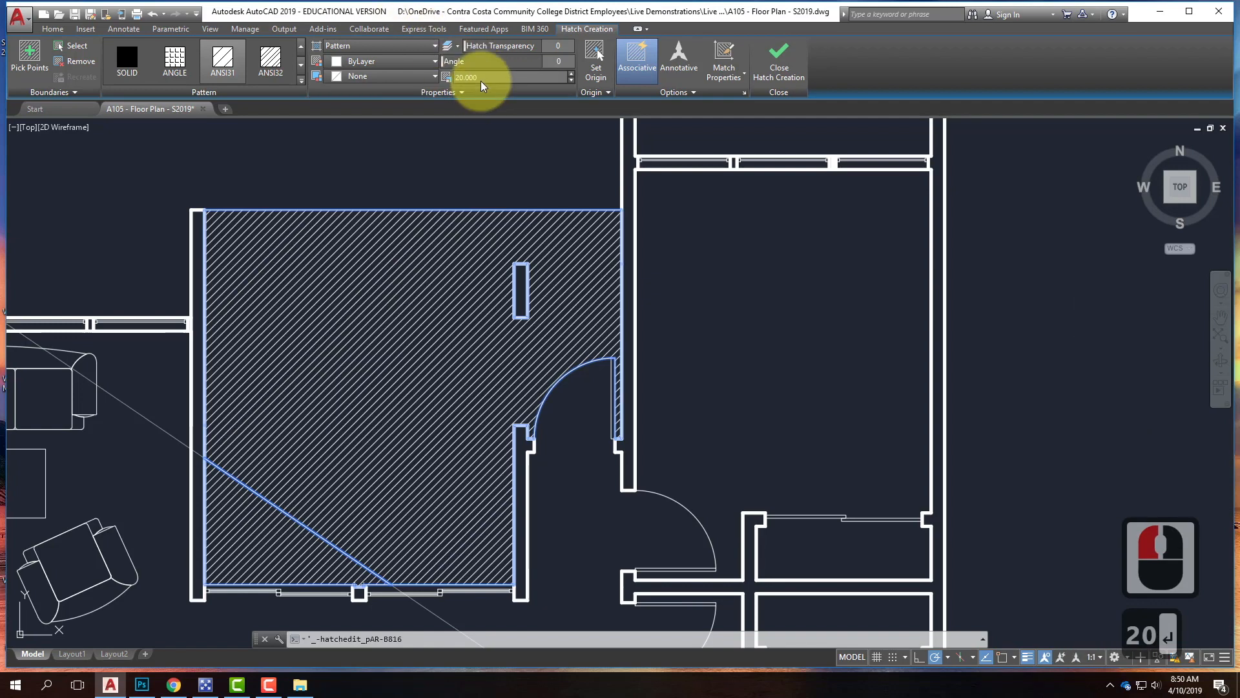
{"action": "left_click", "coordinate": [484, 80]}
{"action": "type", "text": "25"}
{"action": "key", "text": "Return"}
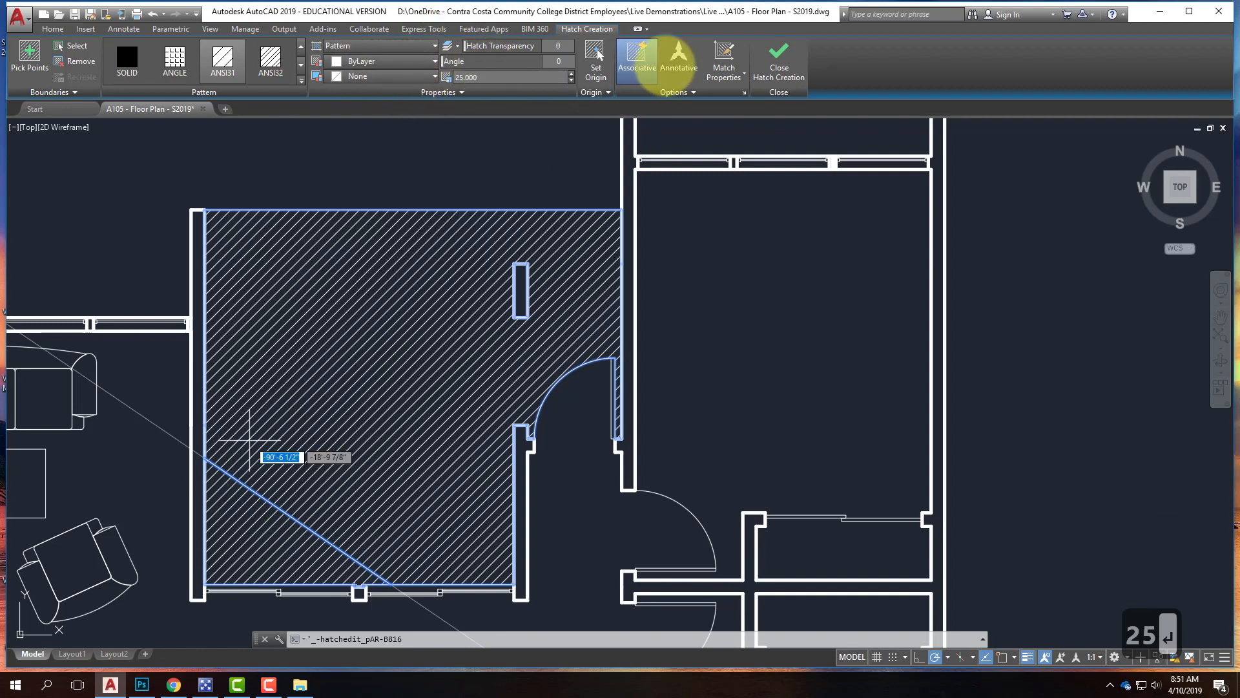
Try a hatch angle of 45 degrees, then set the angle to -45 degrees.
{"action": "left_click", "coordinate": [561, 61]}
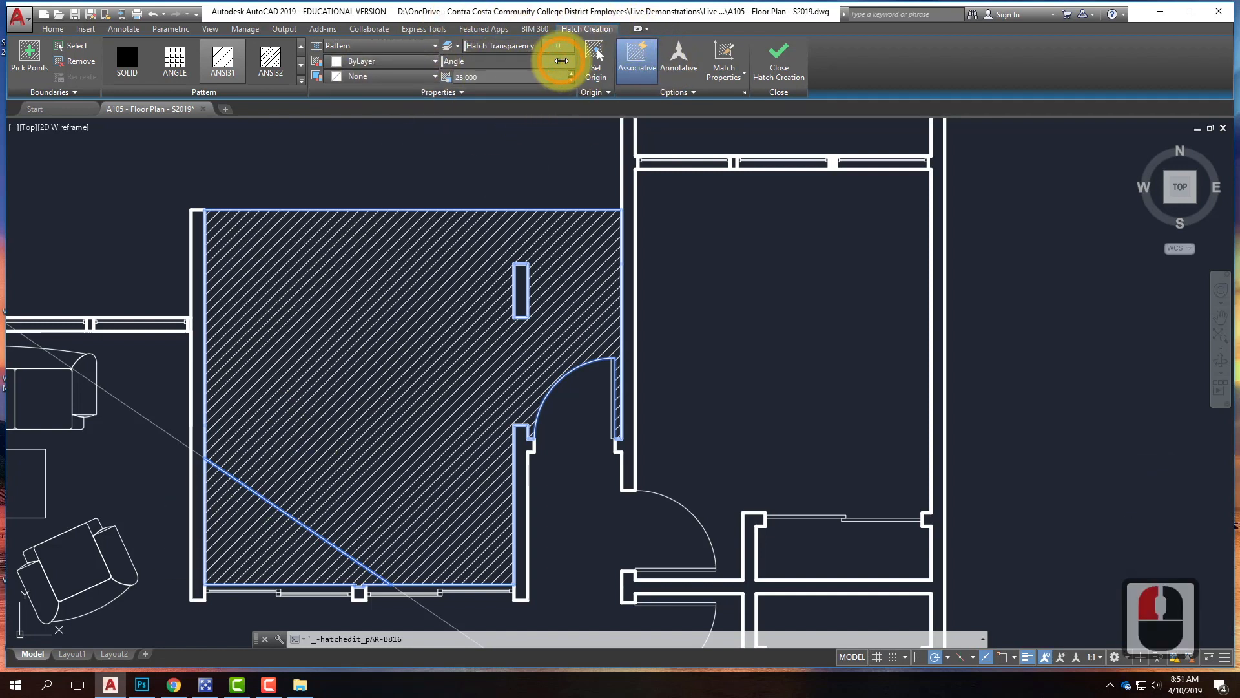
{"action": "type", "text": "45"}
{"action": "key", "text": "Tab"}
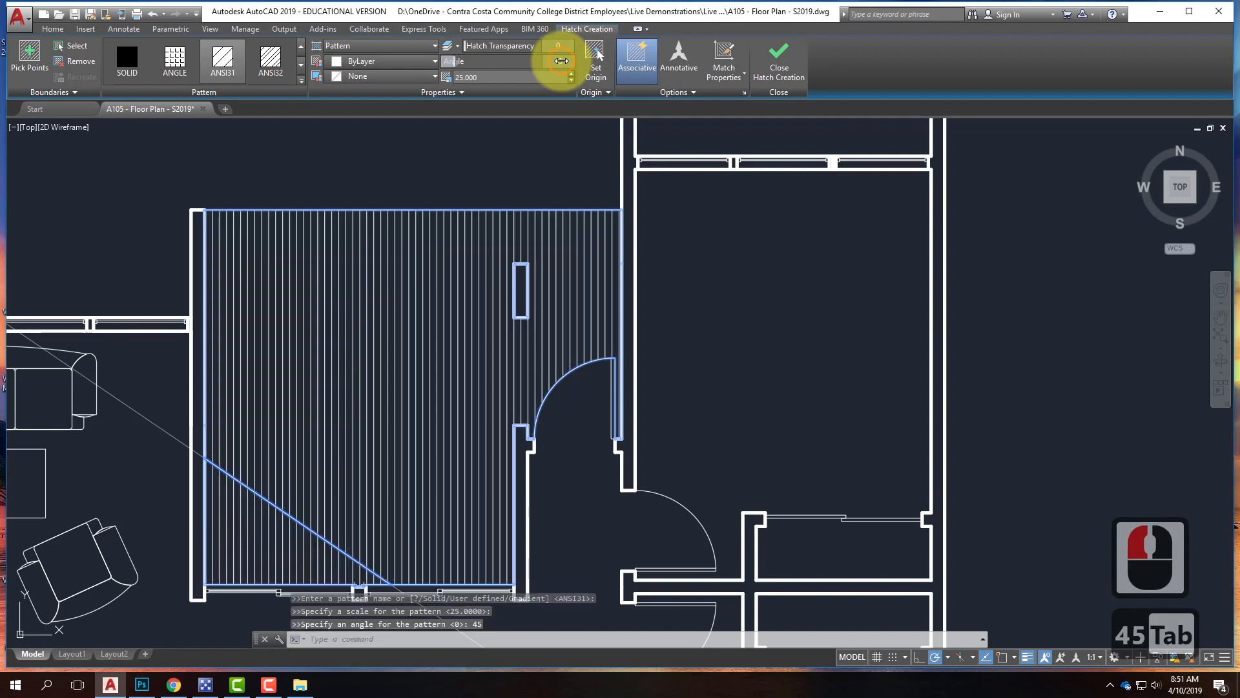
{"action": "left_click", "coordinate": [558, 62]}
{"action": "type", "text": "-45"}
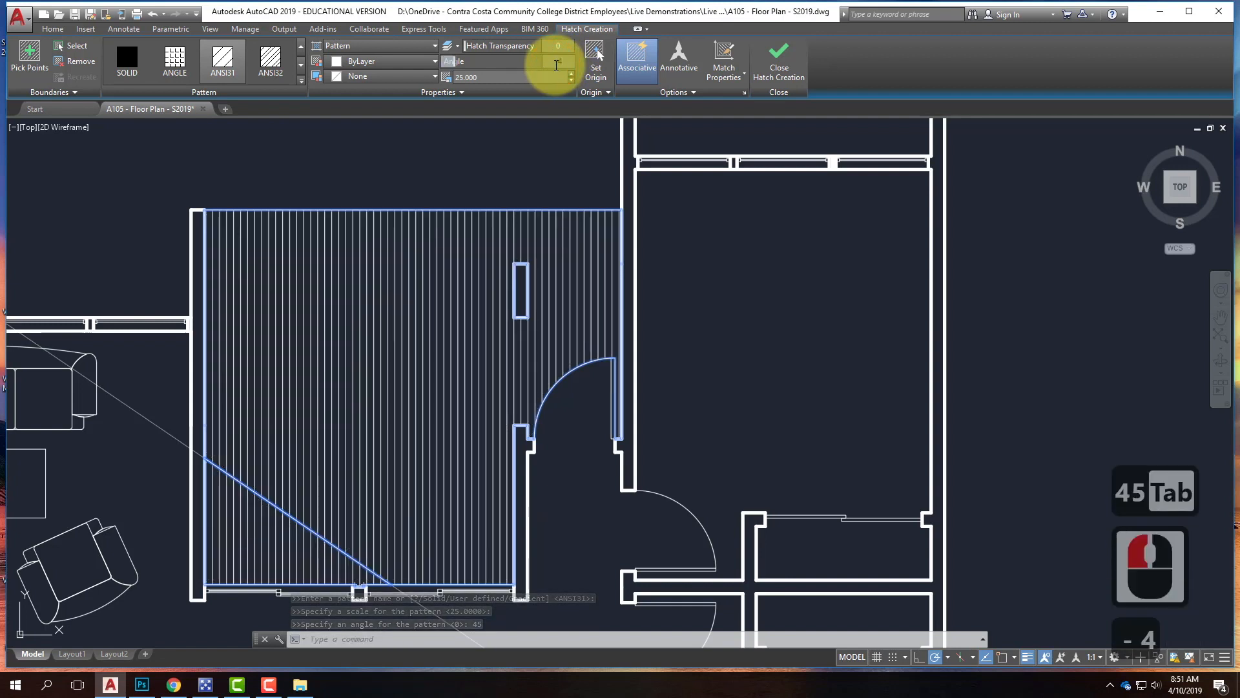
{"action": "key", "text": "Tab"}
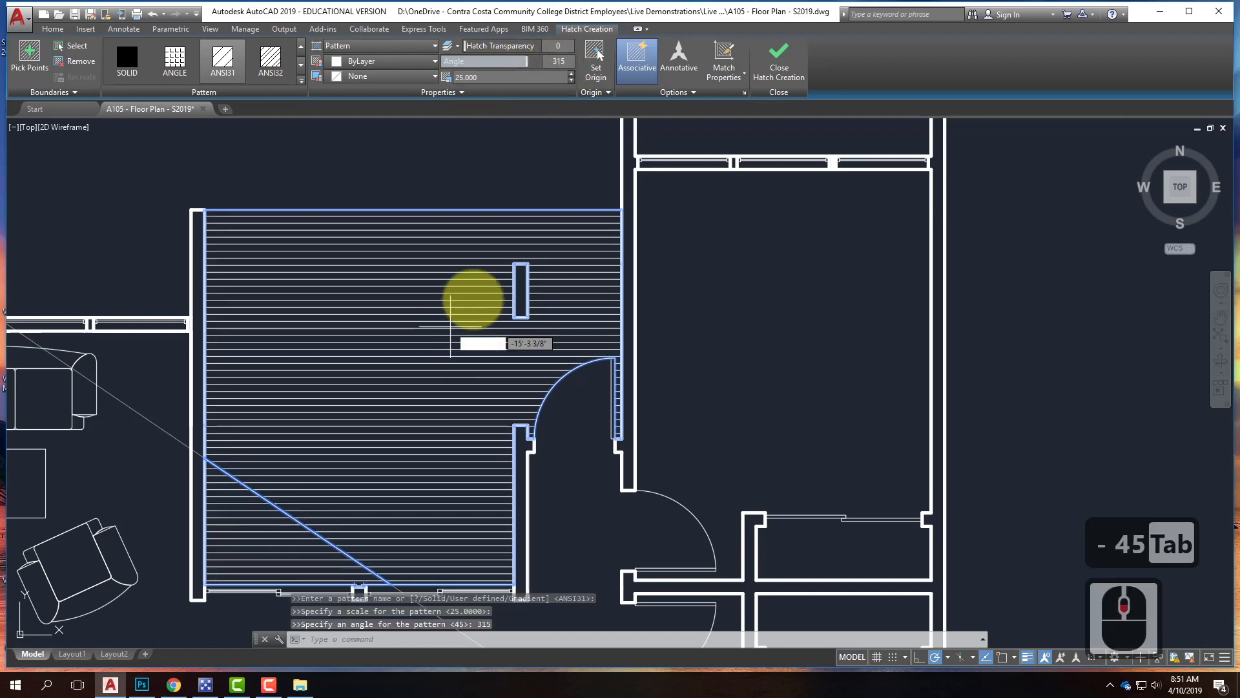
Extend the ANSI31 hatch to the adjoining east room, the hallway, both closets and the living room.
{"action": "scroll", "coordinate": [474, 298], "scroll_direction": "down", "scroll_amount": 2}
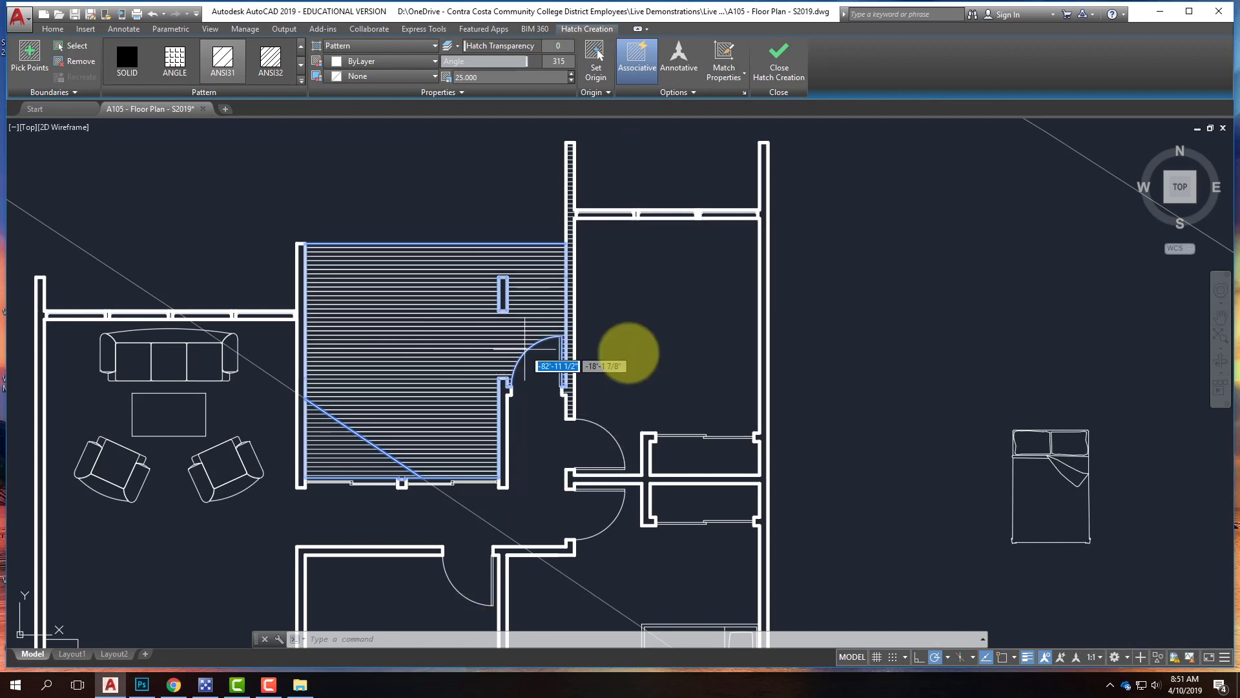
{"action": "left_click", "coordinate": [597, 347]}
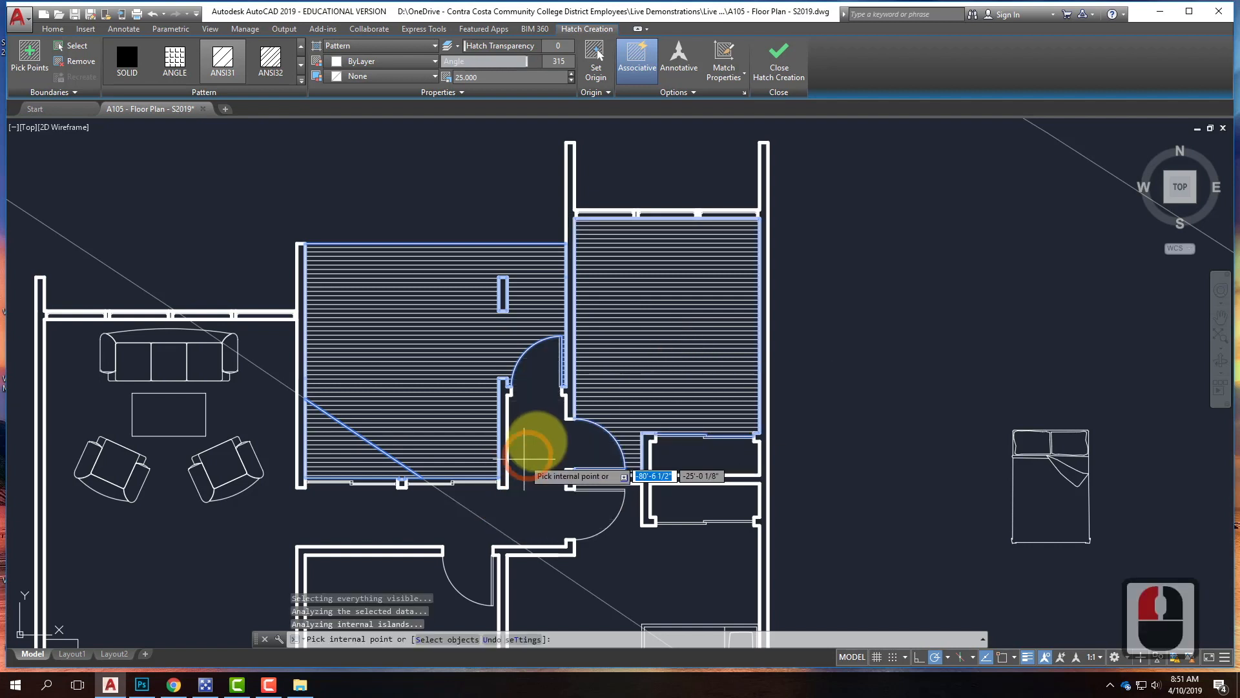
{"action": "left_click", "coordinate": [554, 441]}
{"action": "left_click", "coordinate": [690, 454]}
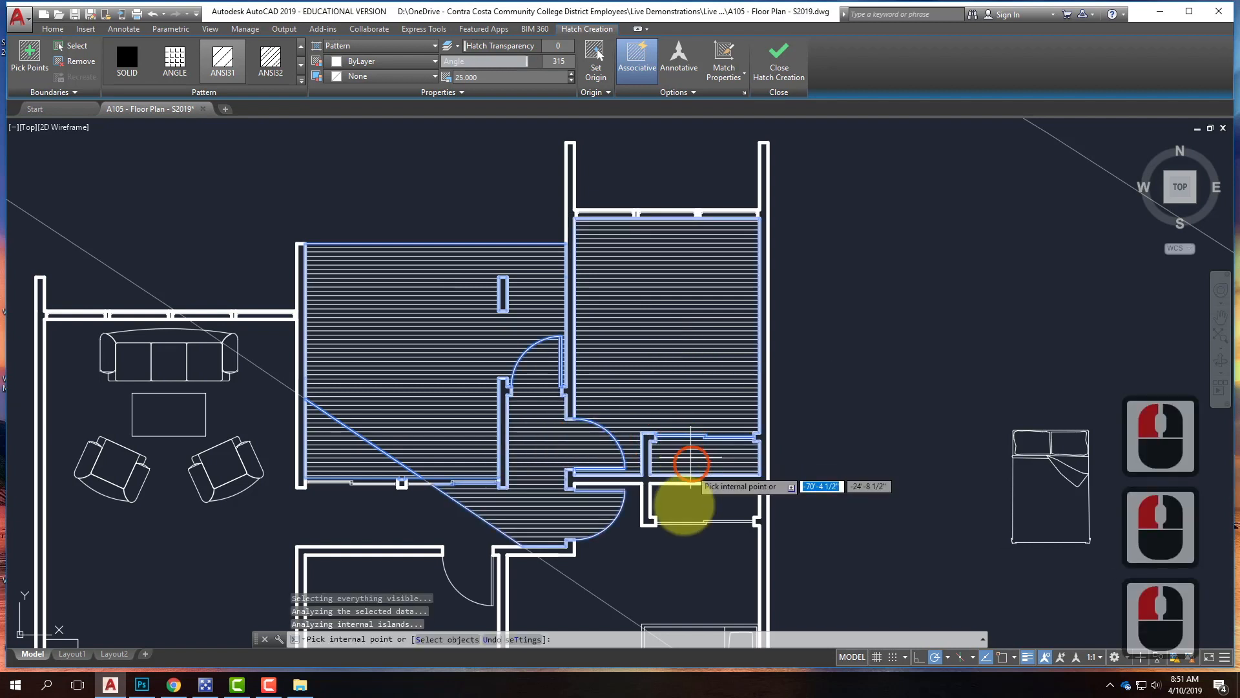
{"action": "left_click", "coordinate": [677, 506]}
{"action": "left_click", "coordinate": [540, 601]}
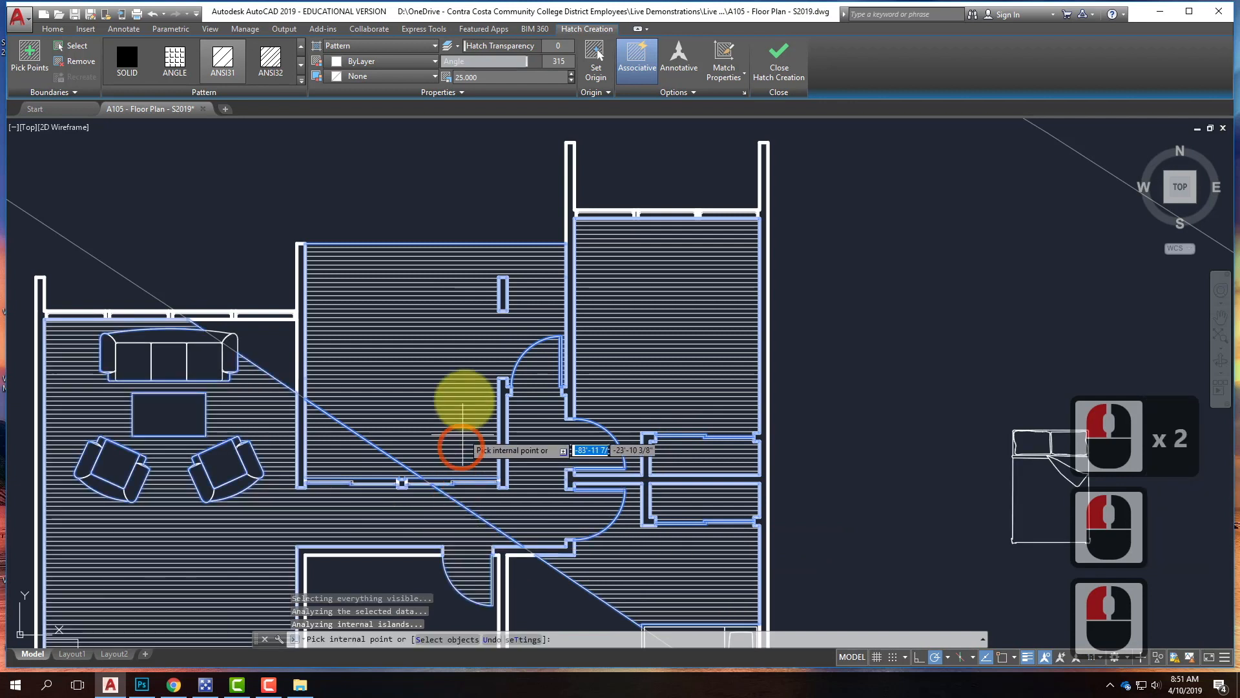
Add the living room's northeast corner and the rest of the southeast bedroom to the hatch, and finish it.
{"action": "scroll", "coordinate": [455, 349], "scroll_direction": "down", "scroll_amount": 2}
{"action": "left_click", "coordinate": [334, 337]}
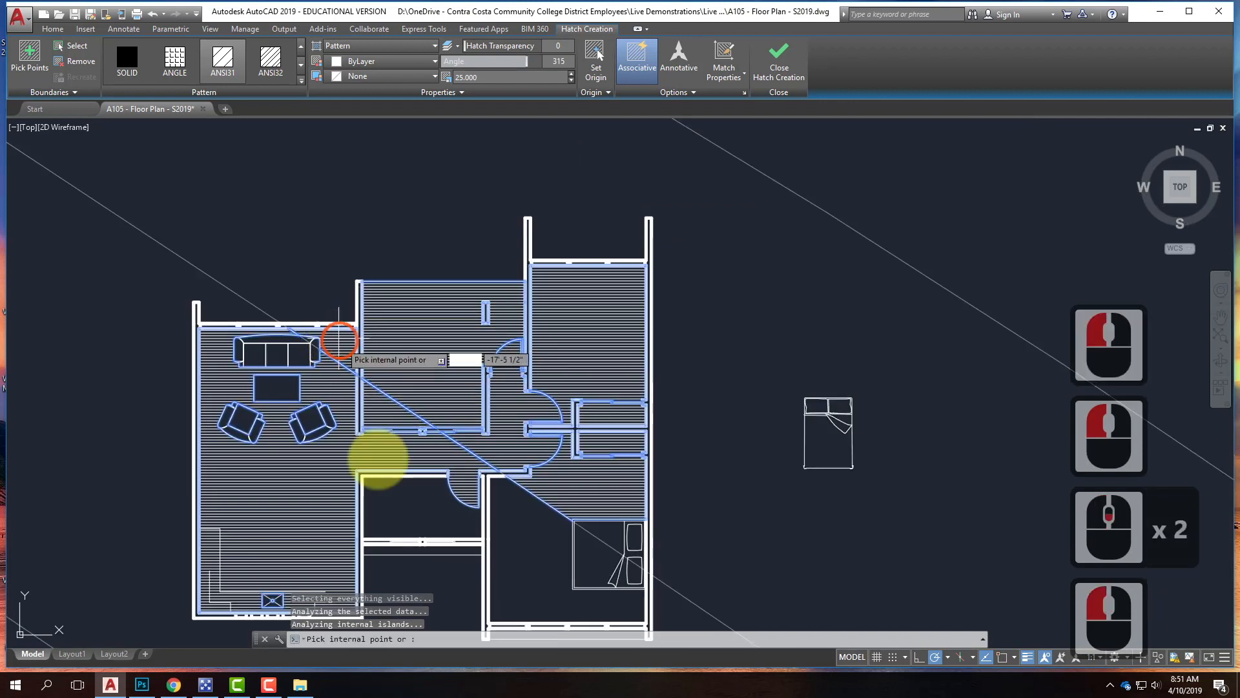
{"action": "left_click", "coordinate": [526, 556]}
{"action": "scroll", "coordinate": [647, 314], "scroll_direction": "down", "scroll_amount": 1}
{"action": "scroll", "coordinate": [690, 451], "scroll_direction": "up", "scroll_amount": 1}
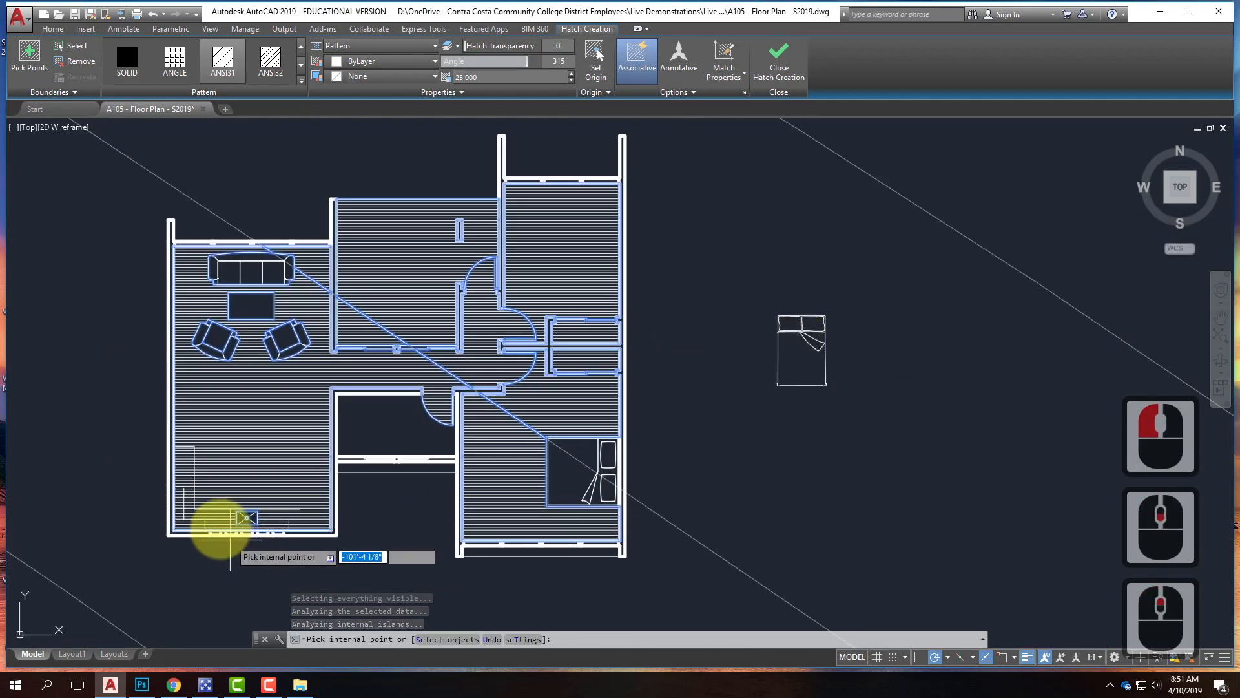
{"action": "scroll", "coordinate": [244, 521], "scroll_direction": "up", "scroll_amount": 3}
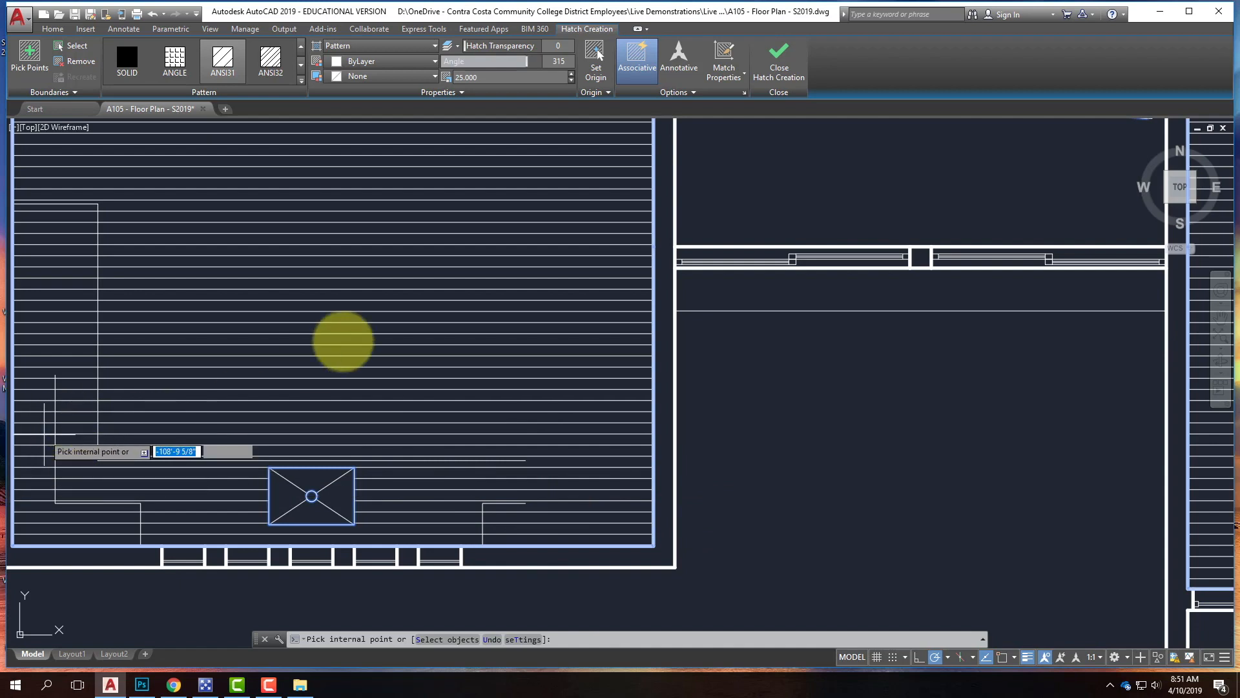
{"action": "scroll", "coordinate": [320, 348], "scroll_direction": "down", "scroll_amount": 3}
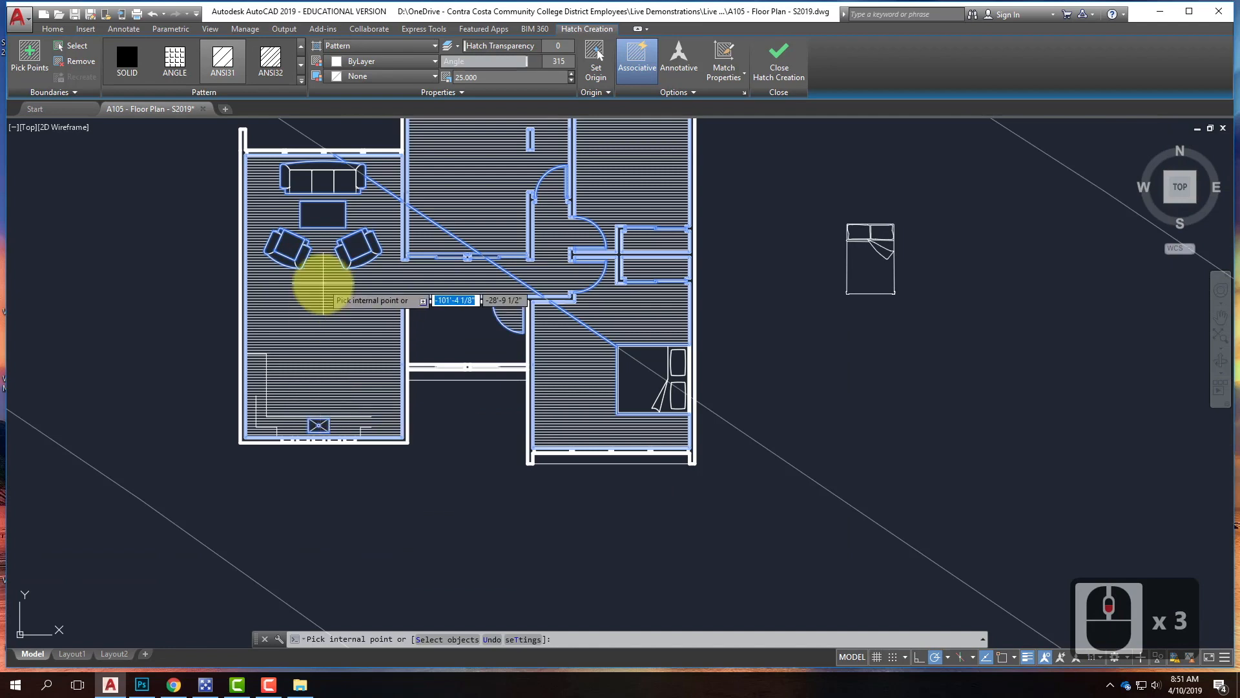
{"action": "key", "text": "Return"}
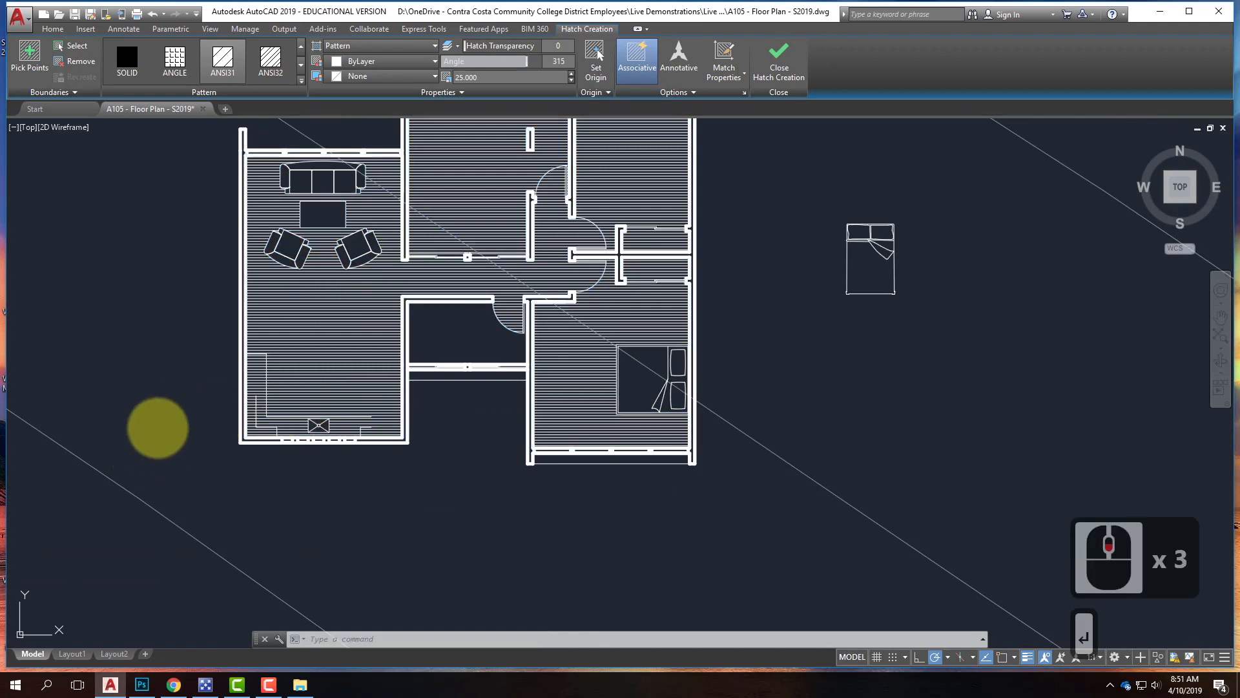
Delete the ANSI31 hatch covering the floor plan.
{"action": "scroll", "coordinate": [309, 390], "scroll_direction": "down", "scroll_amount": 2}
{"action": "scroll", "coordinate": [369, 318], "scroll_direction": "up", "scroll_amount": 1}
{"action": "scroll", "coordinate": [471, 507], "scroll_direction": "up", "scroll_amount": 4}
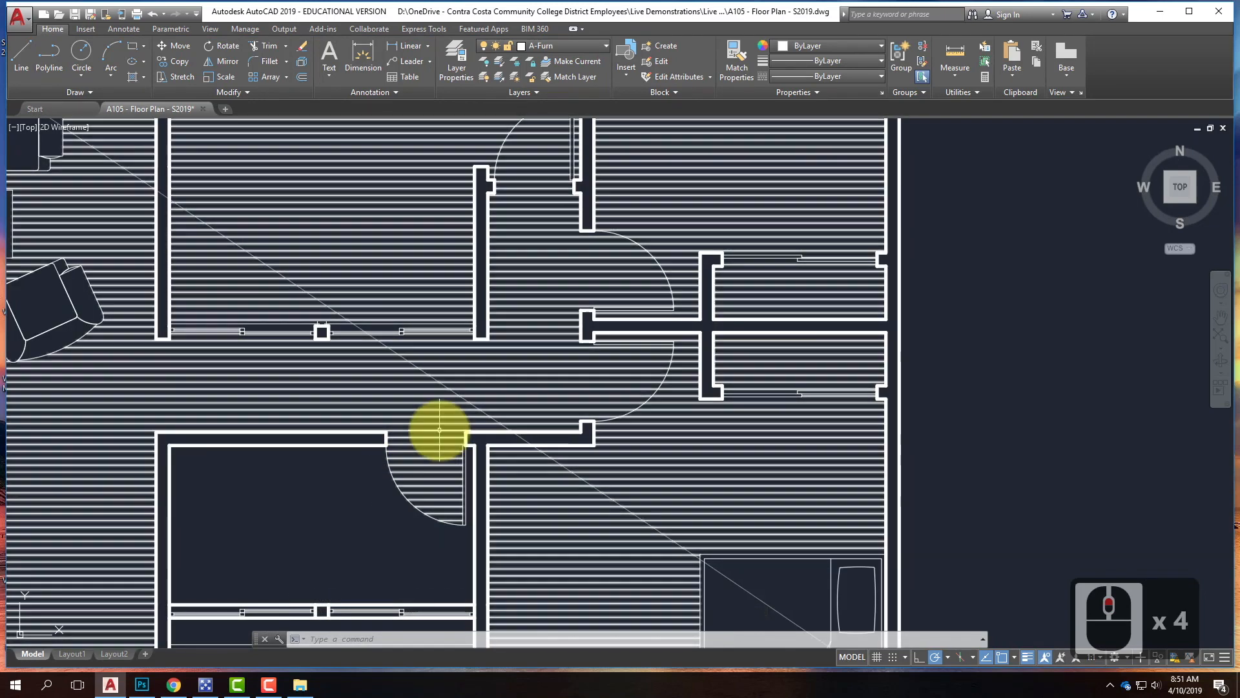
{"action": "left_click", "coordinate": [439, 430]}
{"action": "key", "text": "Delete"}
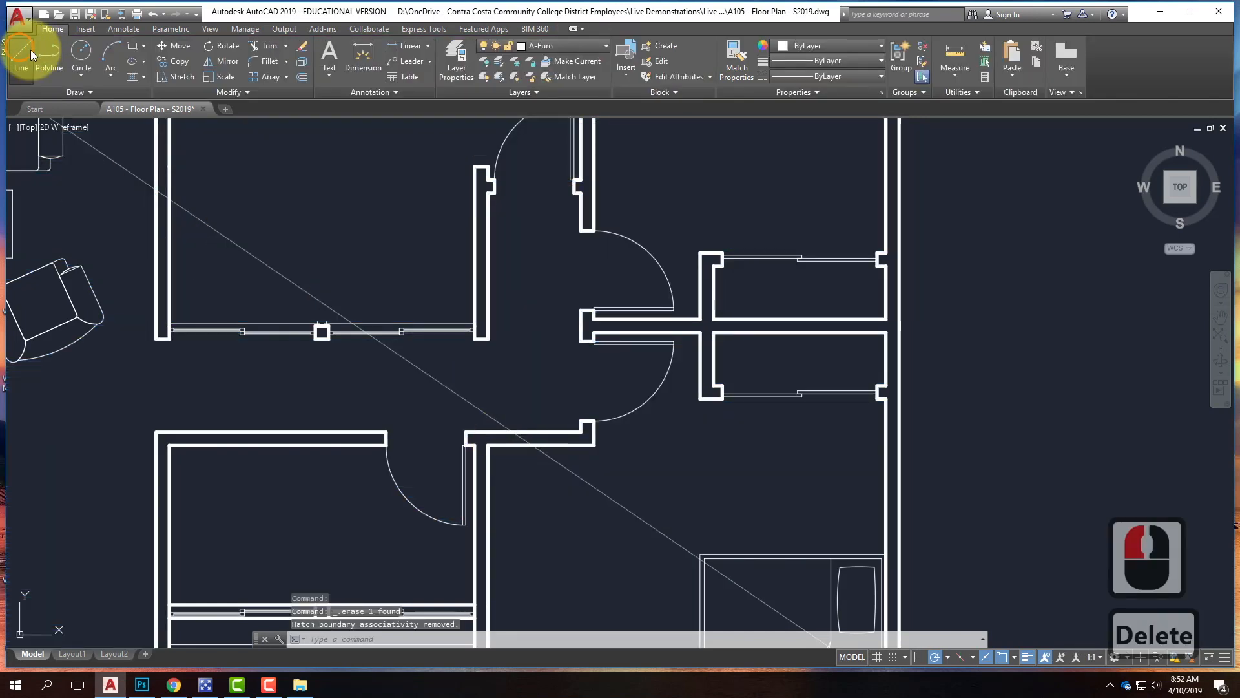
Draw a line across the door opening at the southeast corner of the room east of the living room.
{"action": "left_click", "coordinate": [21, 53]}
{"action": "scroll", "coordinate": [503, 199], "scroll_direction": "down", "scroll_amount": 2}
{"action": "scroll", "coordinate": [476, 313], "scroll_direction": "up", "scroll_amount": 4}
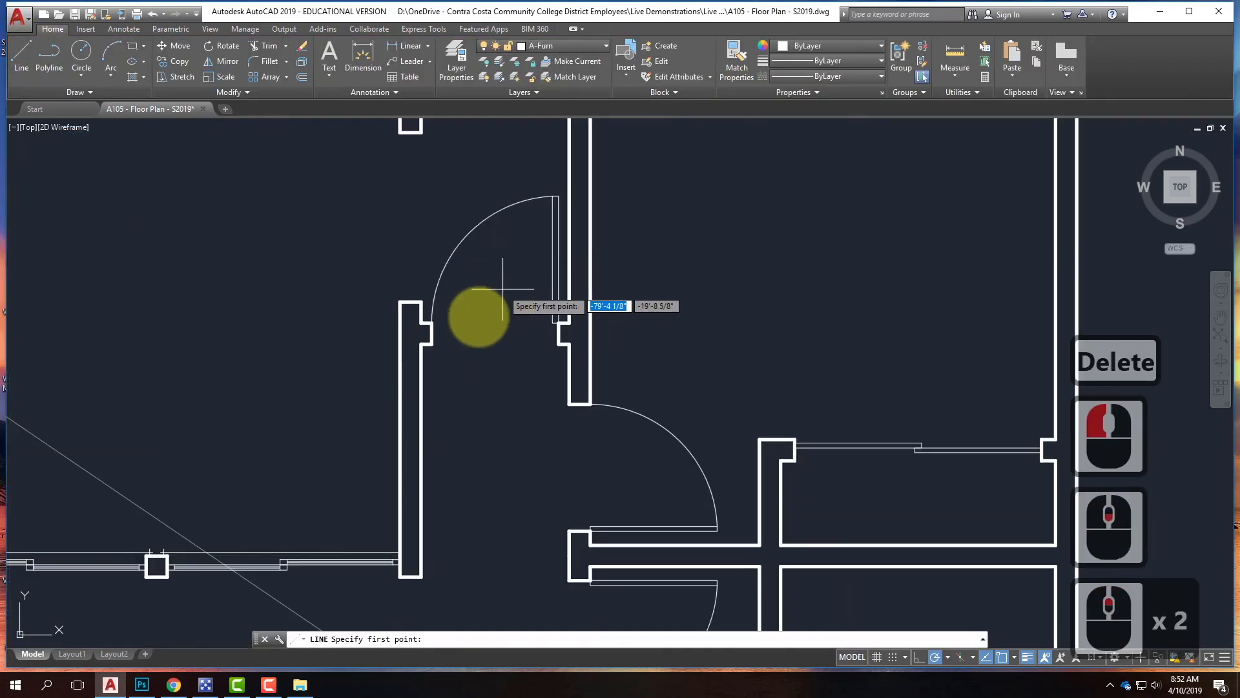
{"action": "left_click", "coordinate": [431, 321]}
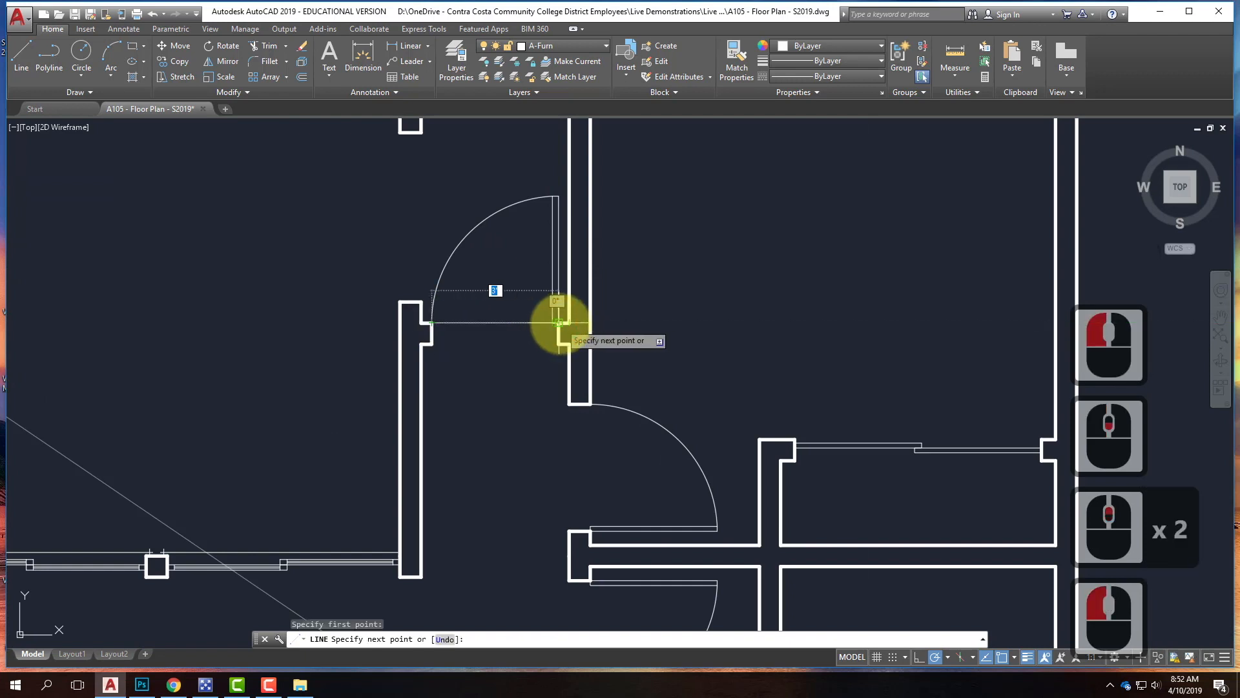
{"action": "left_click", "coordinate": [559, 321]}
{"action": "key", "text": "Return"}
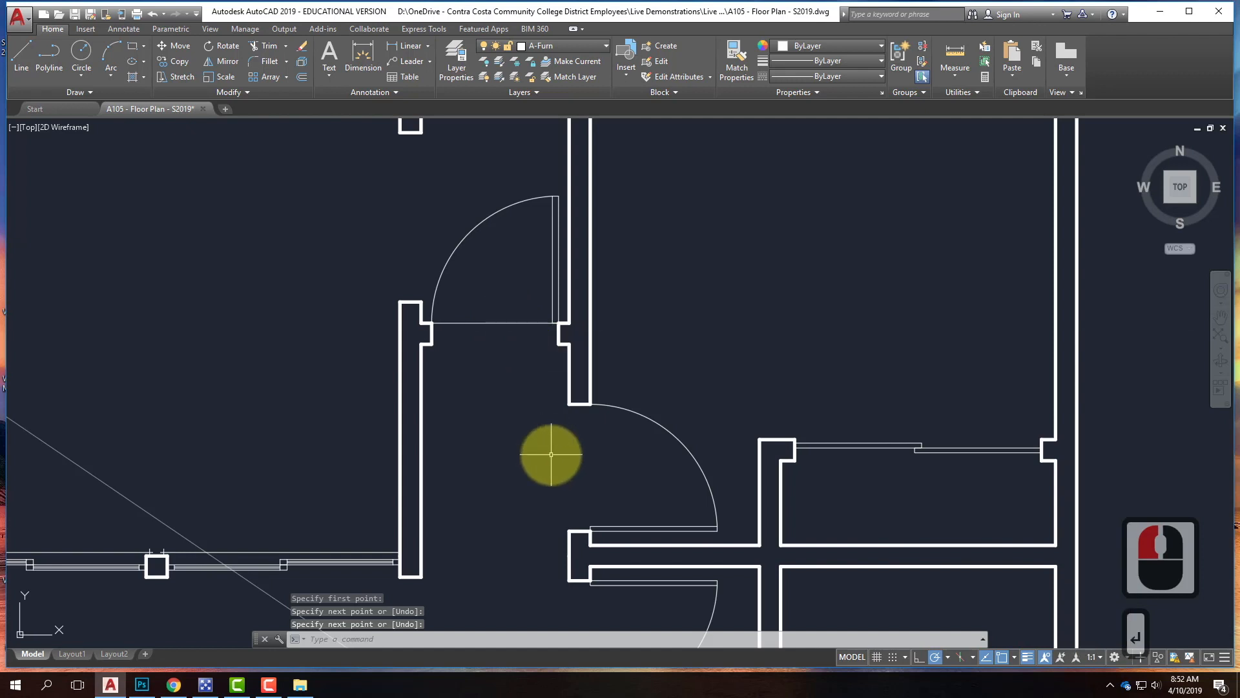
Start a Hatch with the AR-B816 pattern in the room east of the living room, picking the area above the diagonal line.
{"action": "scroll", "coordinate": [553, 453], "scroll_direction": "down", "scroll_amount": 2}
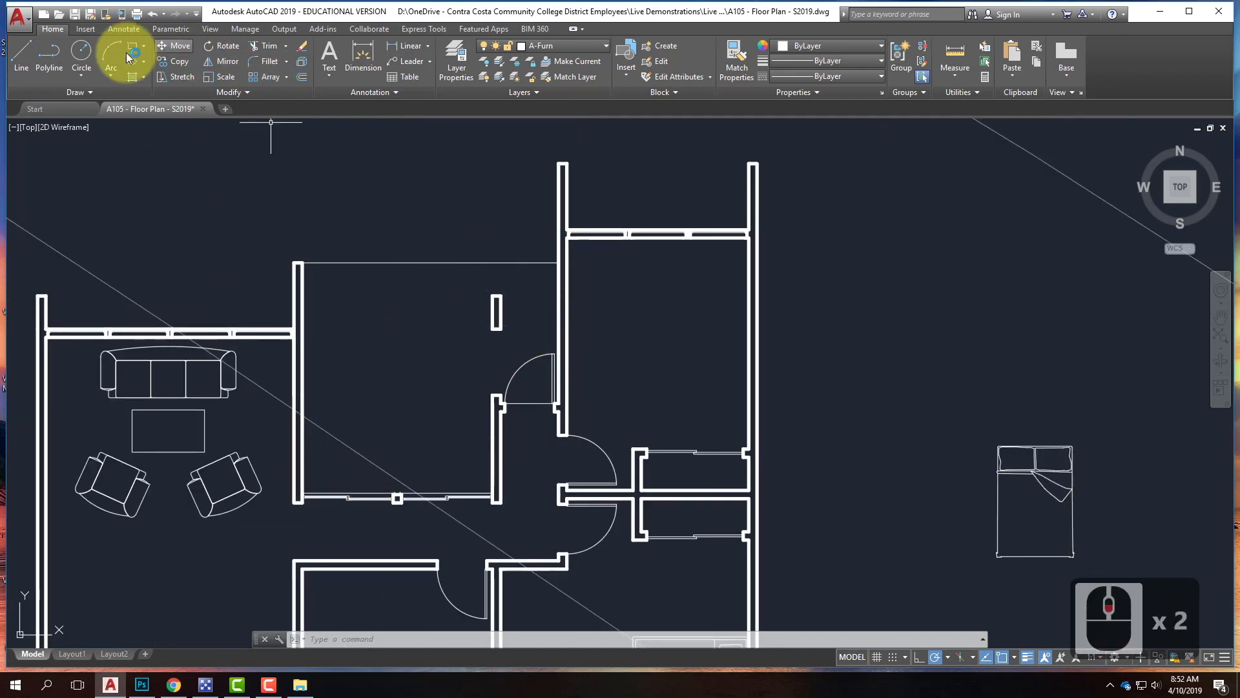
{"action": "left_click", "coordinate": [130, 77]}
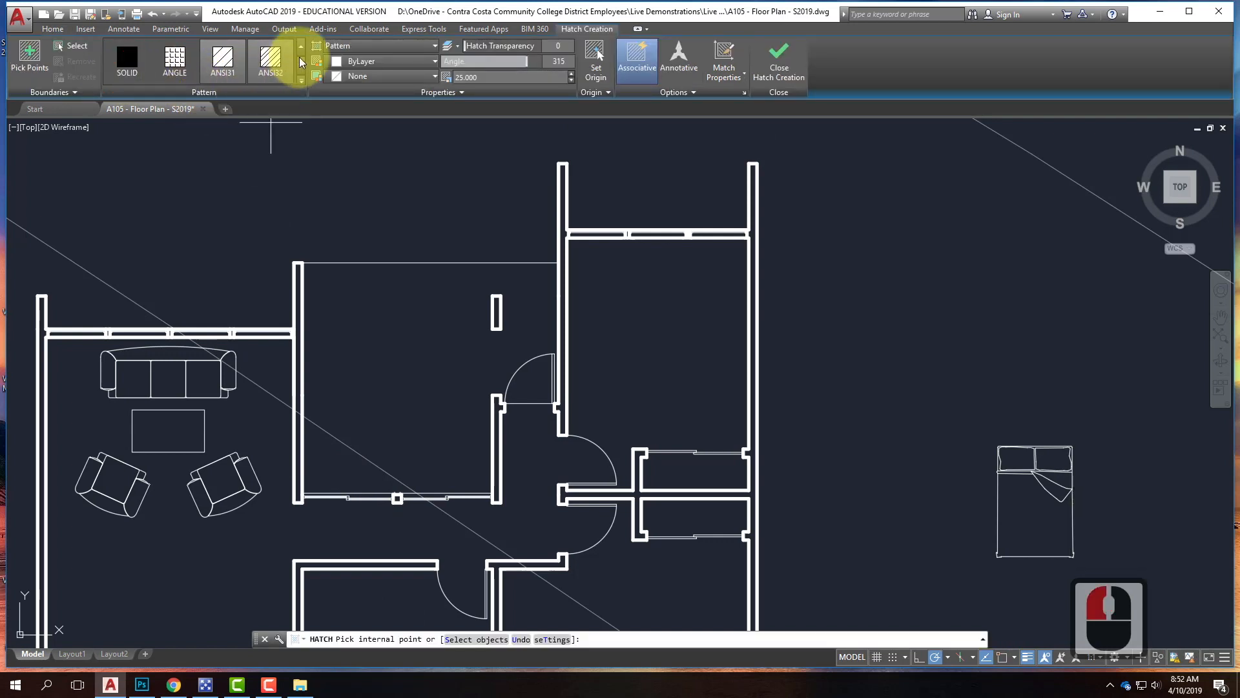
{"action": "left_click", "coordinate": [300, 81]}
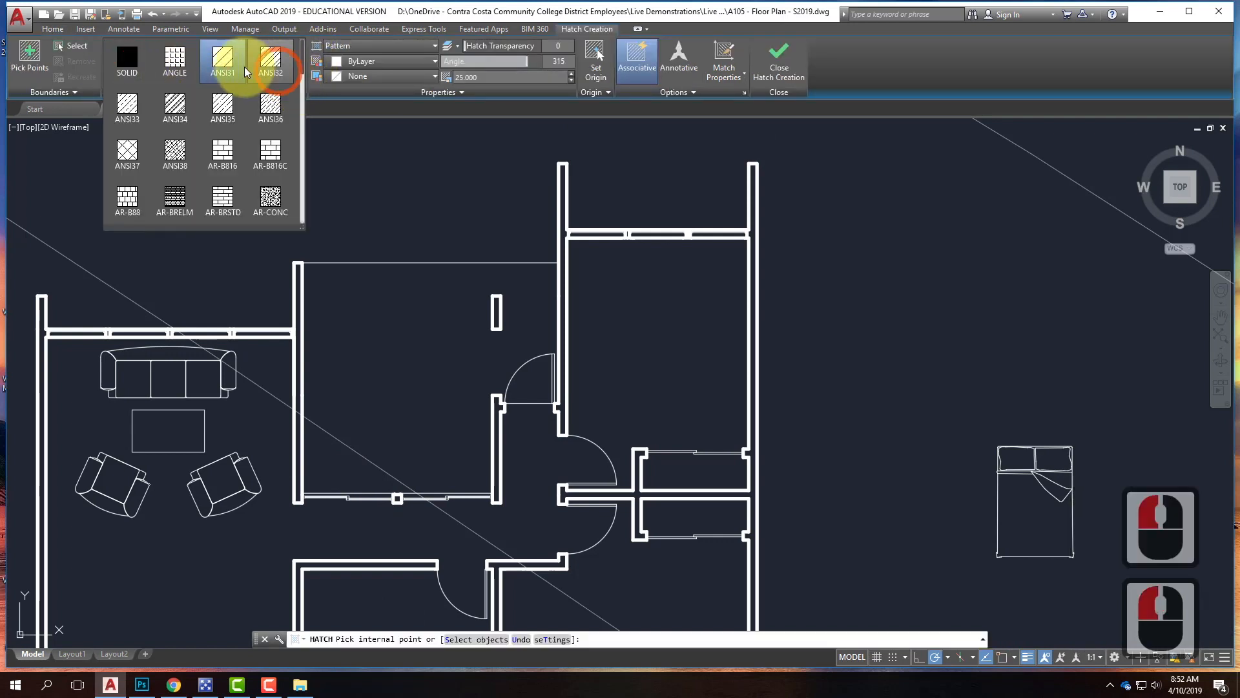
{"action": "left_click", "coordinate": [221, 144]}
{"action": "left_click", "coordinate": [362, 346]}
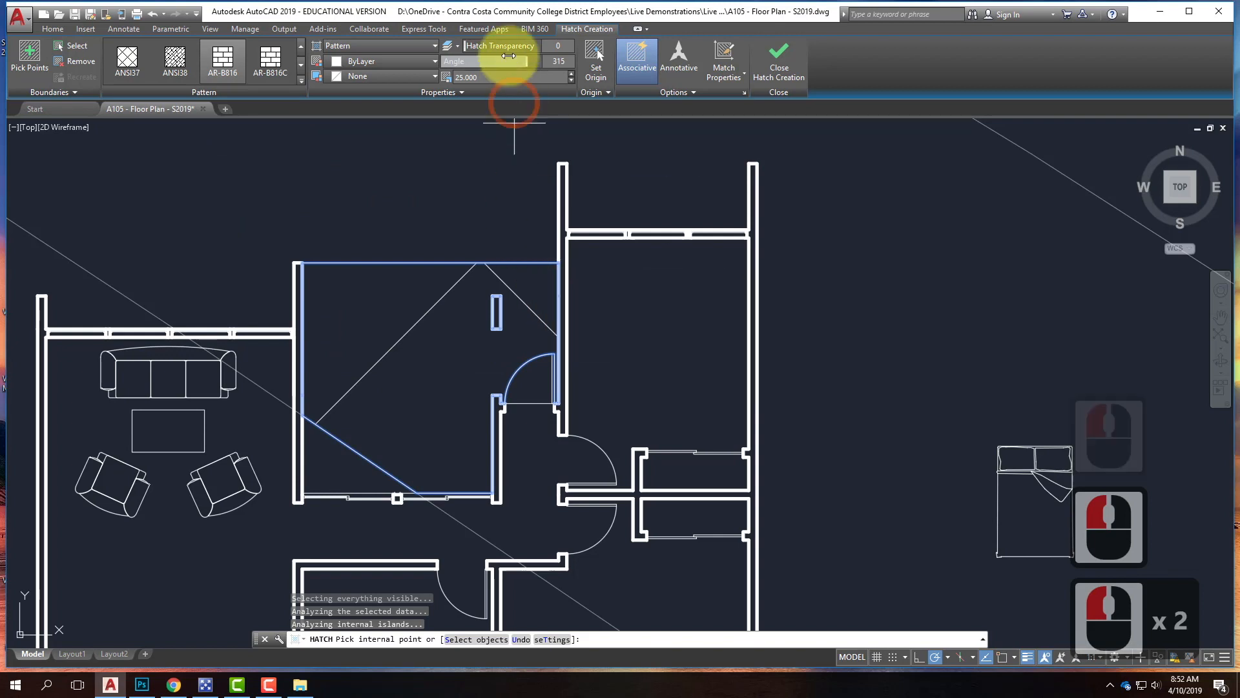
Set the AR-B816 hatch angle to 0 and its scale to 2.
{"action": "type", "text": "0"}
{"action": "key", "text": "Tab"}
{"action": "left_click", "coordinate": [515, 77]}
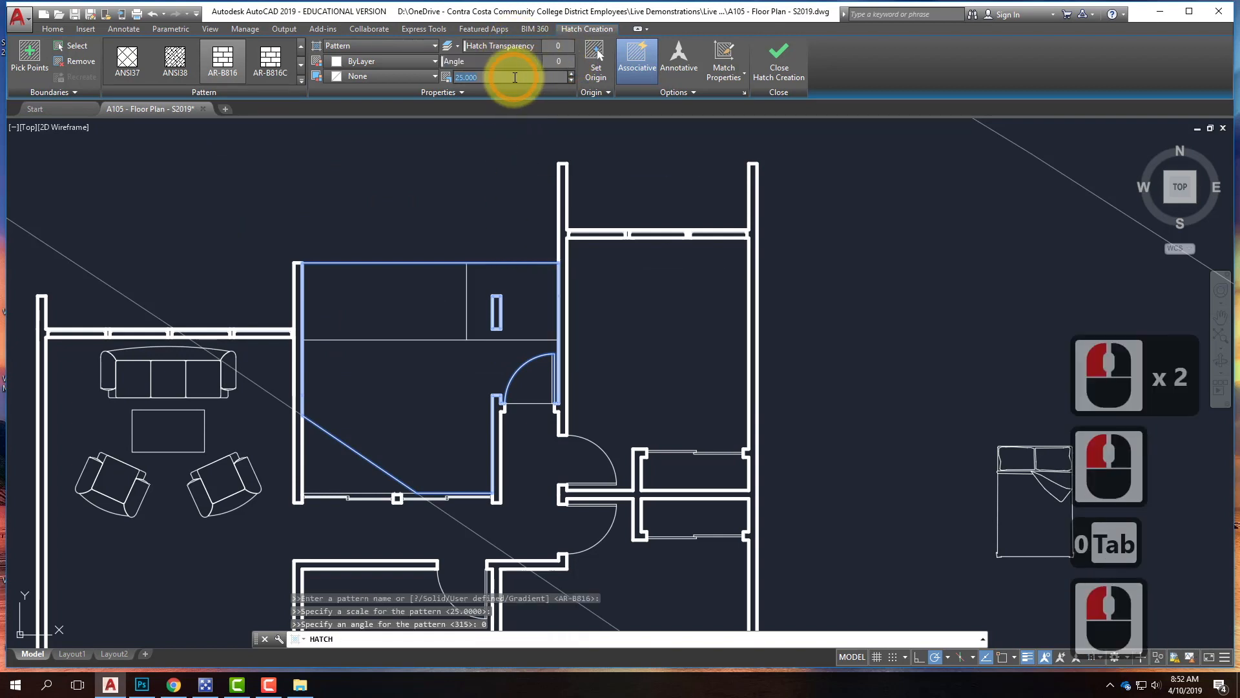
{"action": "type", "text": "2"}
{"action": "key", "text": "Tab"}
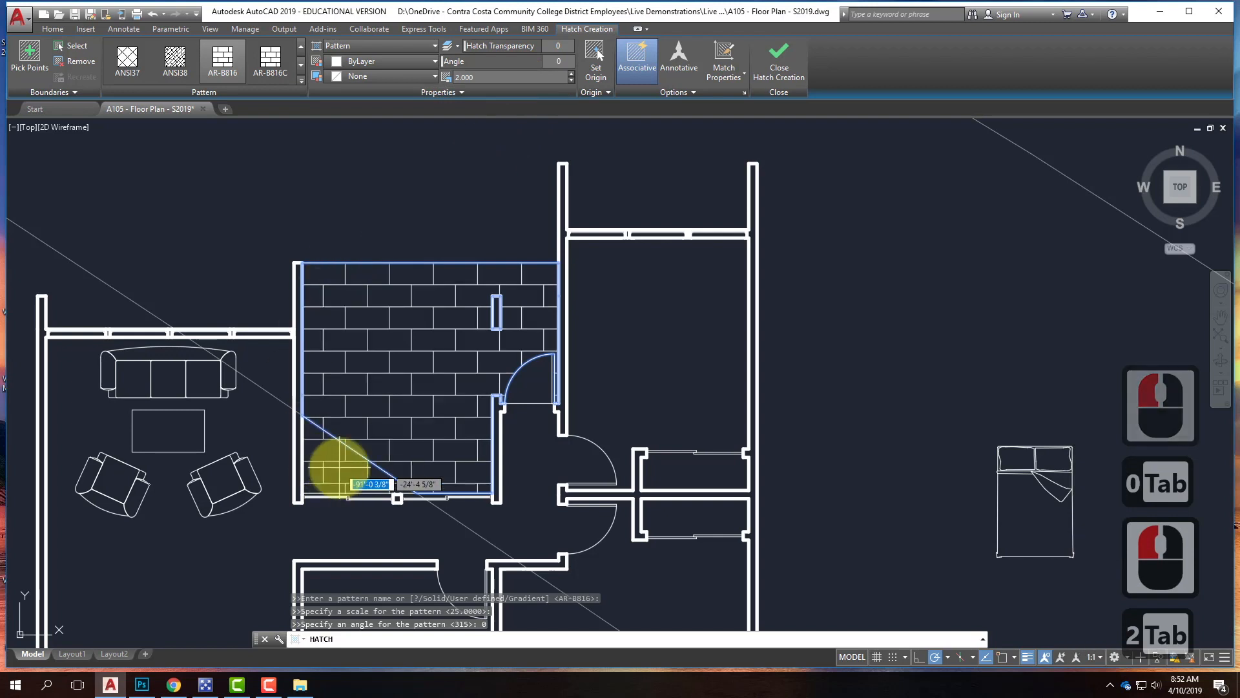
Extend the AR-B816 hatch to the area below the diagonal line, and hatch the door swing at the room's southeast corner.
{"action": "left_click", "coordinate": [573, 359]}
{"action": "key", "text": "Return"}
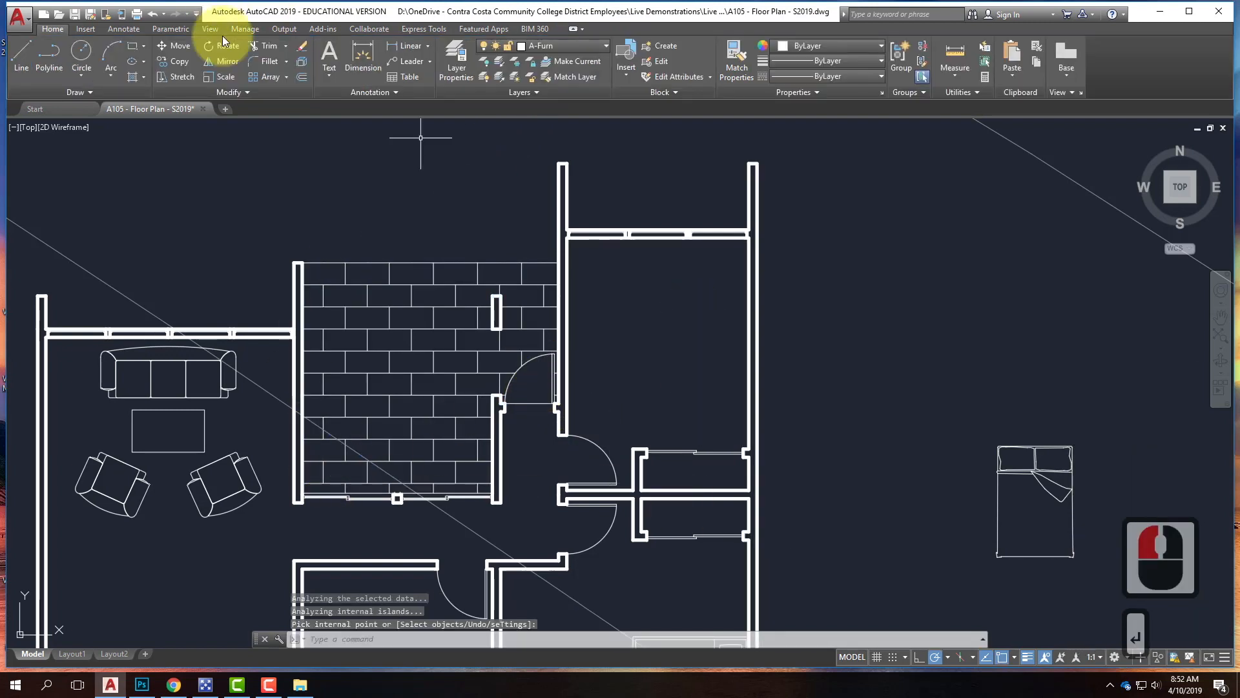
{"action": "left_click", "coordinate": [133, 76]}
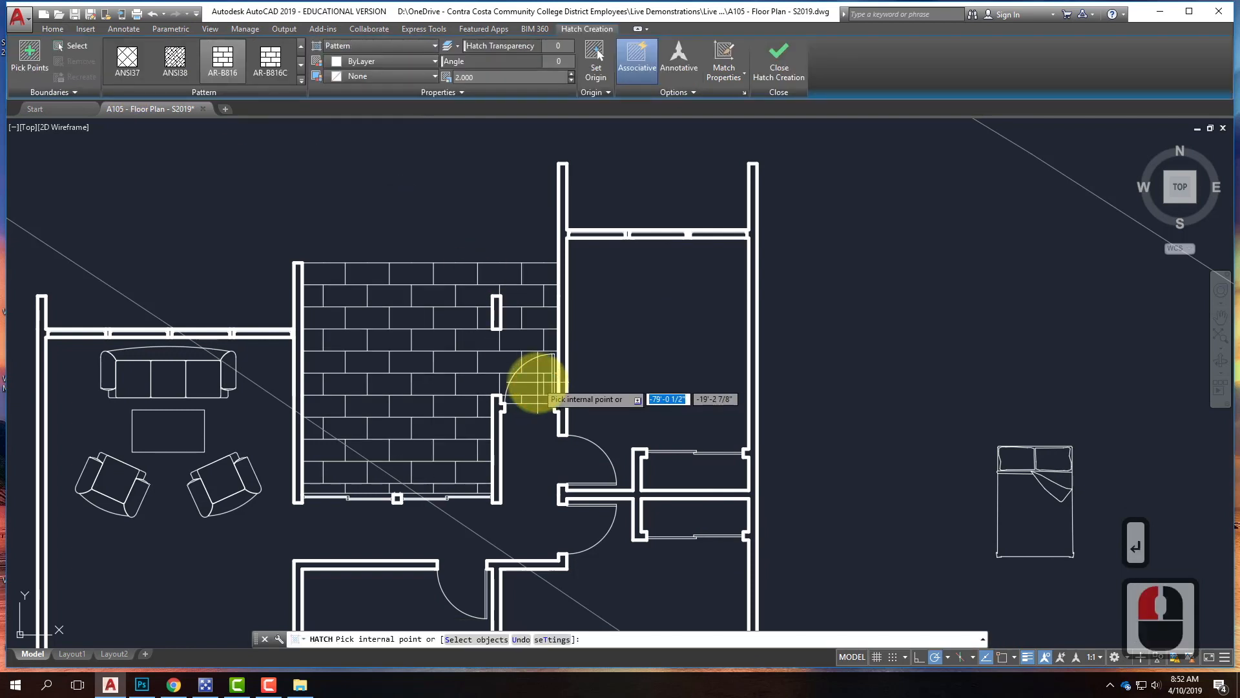
{"action": "left_click", "coordinate": [614, 465]}
{"action": "key", "text": "Return"}
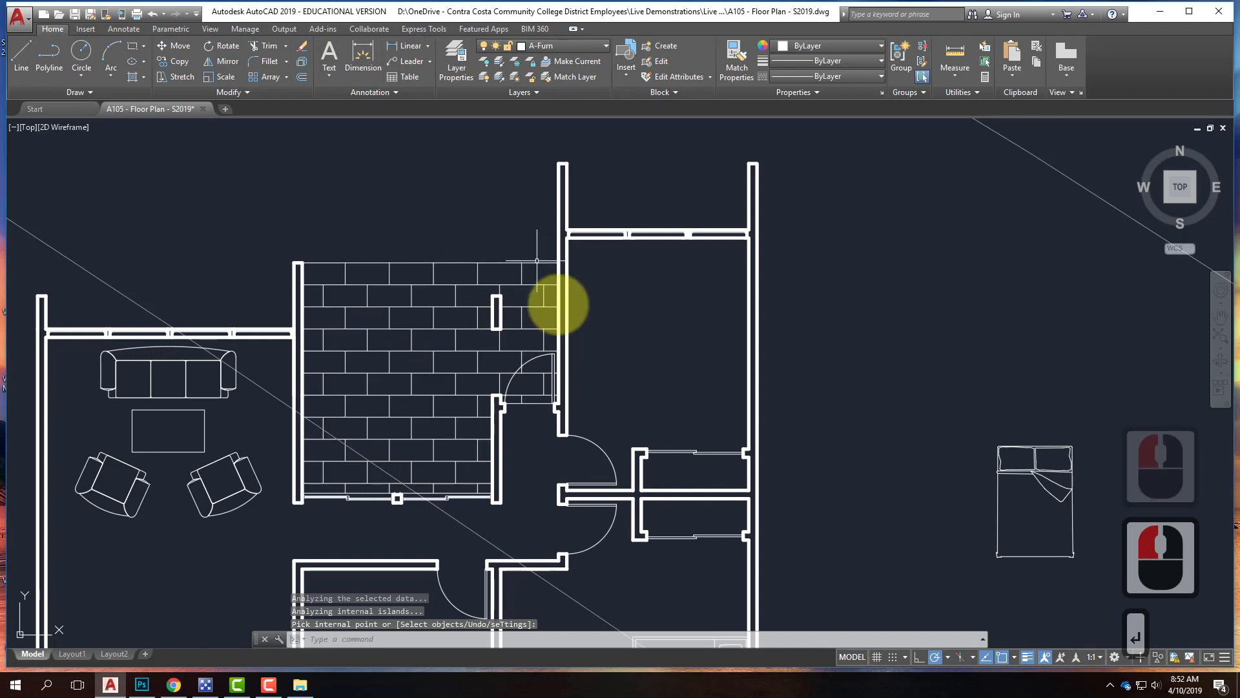
Draw a line from the east end of the kitchen counter down to the south wall to close the counter outline.
{"action": "scroll", "coordinate": [456, 219], "scroll_direction": "down", "scroll_amount": 2}
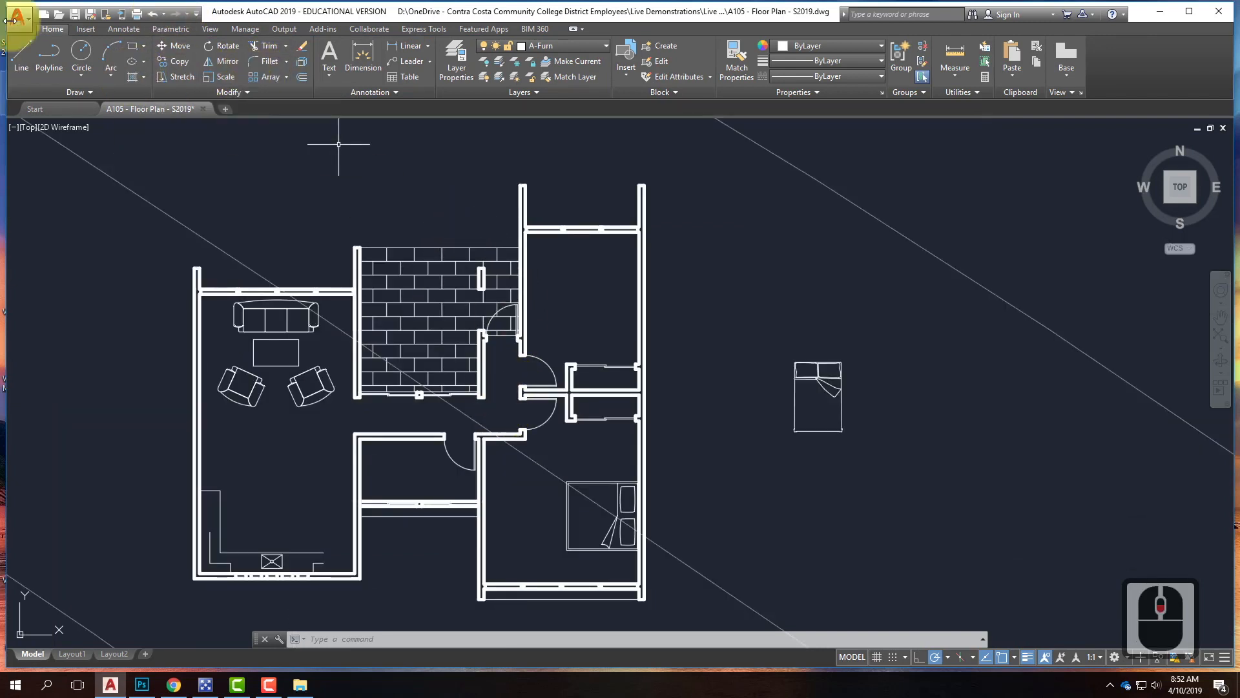
{"action": "left_click", "coordinate": [21, 53]}
{"action": "left_click", "coordinate": [361, 577]}
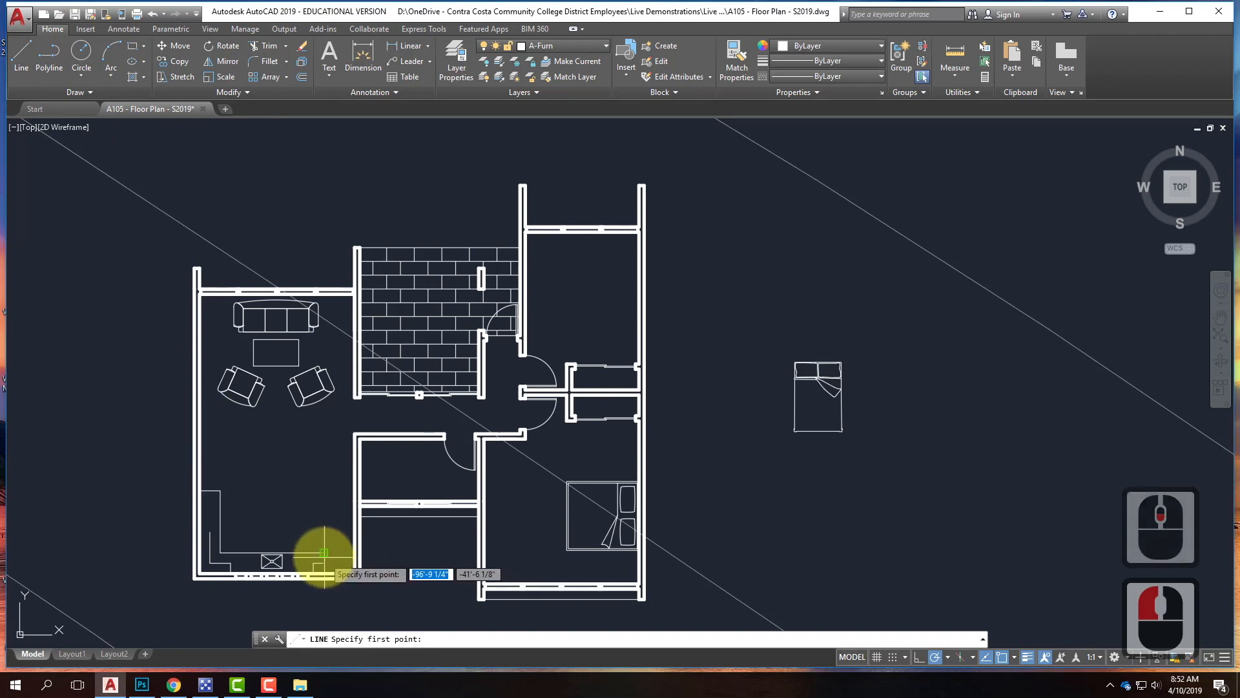
{"action": "left_click", "coordinate": [324, 569]}
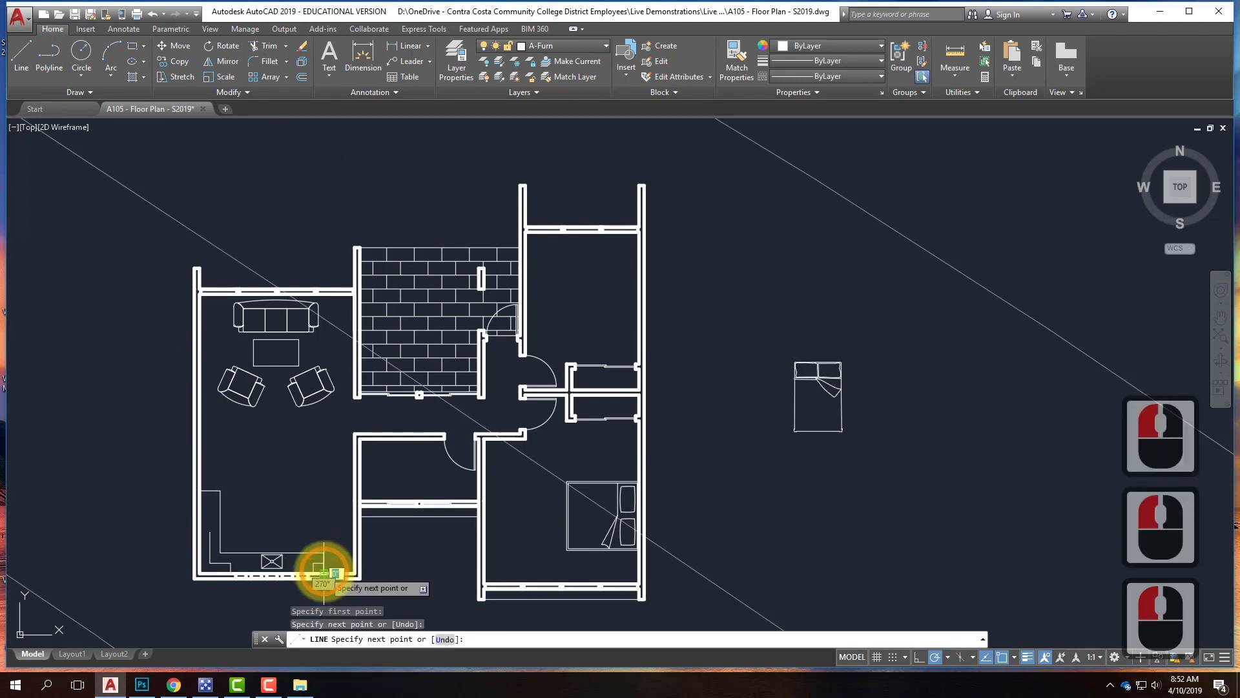
{"action": "key", "text": "Return"}
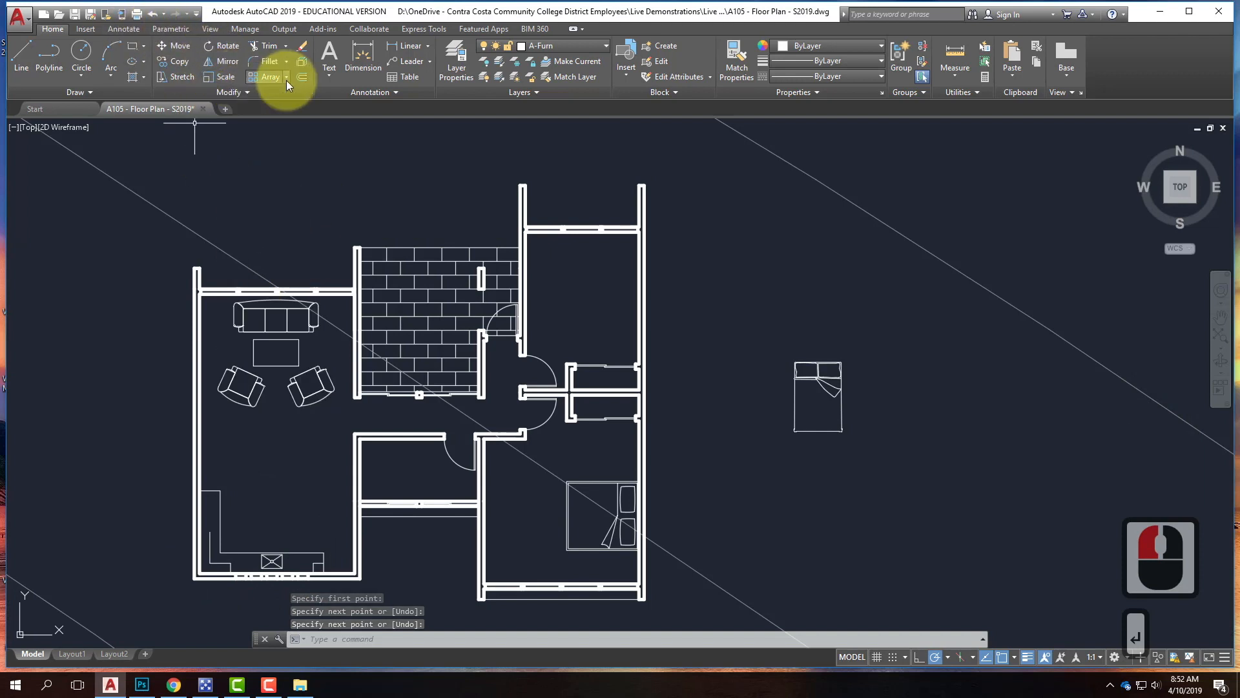
Start a Hatch with the ANSI31 pattern, setting its scale to 25 and its angle to -45.
{"action": "left_click", "coordinate": [128, 76]}
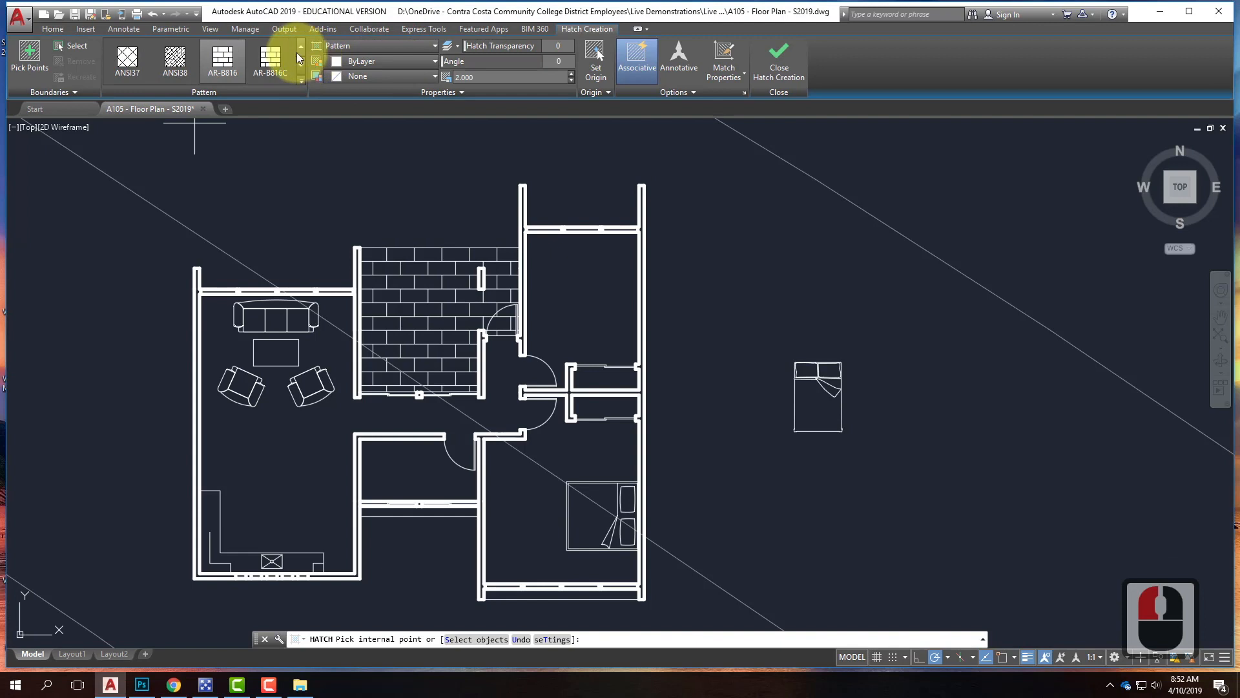
{"action": "left_click", "coordinate": [301, 80]}
{"action": "scroll", "coordinate": [258, 58], "scroll_direction": "up", "scroll_amount": 4}
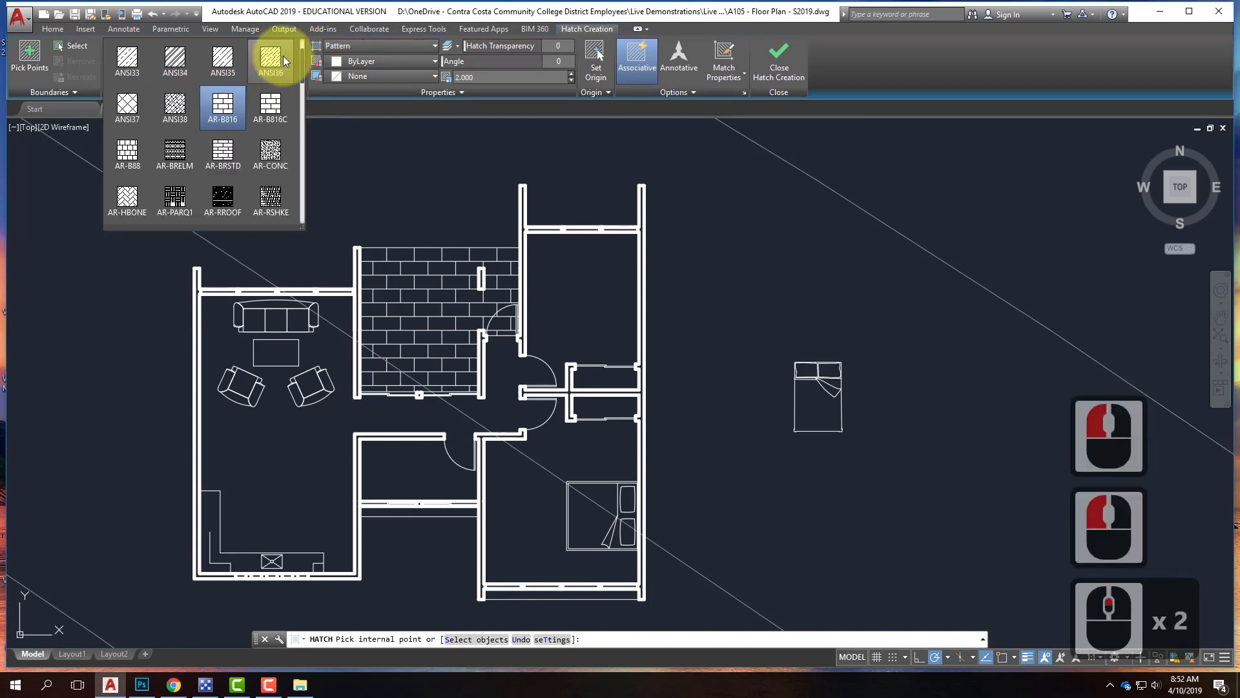
{"action": "left_click", "coordinate": [222, 59]}
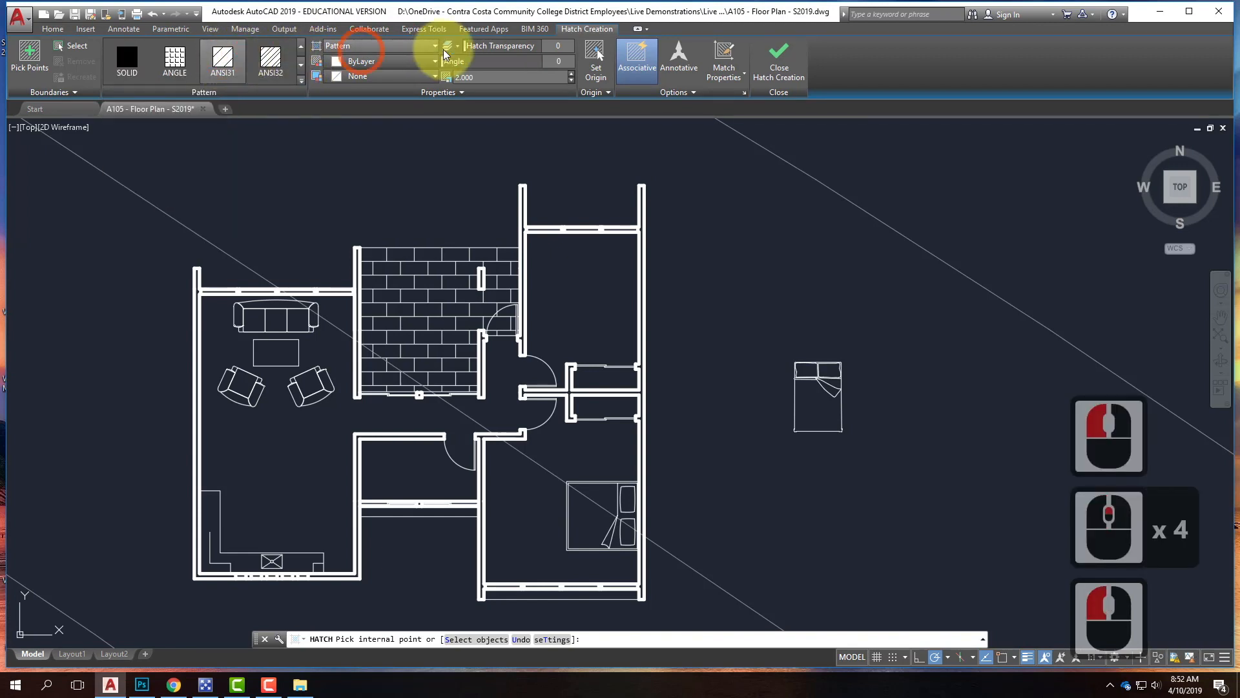
{"action": "left_click", "coordinate": [490, 75]}
{"action": "type", "text": "25"}
{"action": "key", "text": "Tab"}
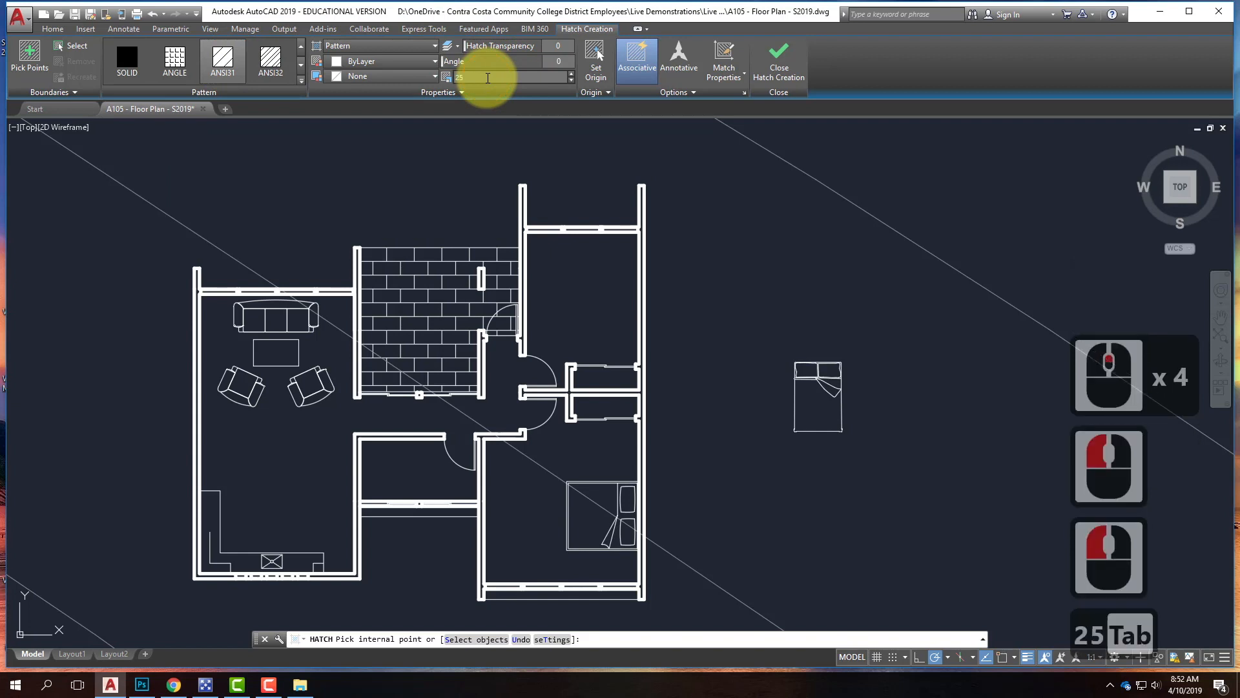
{"action": "left_click", "coordinate": [543, 60]}
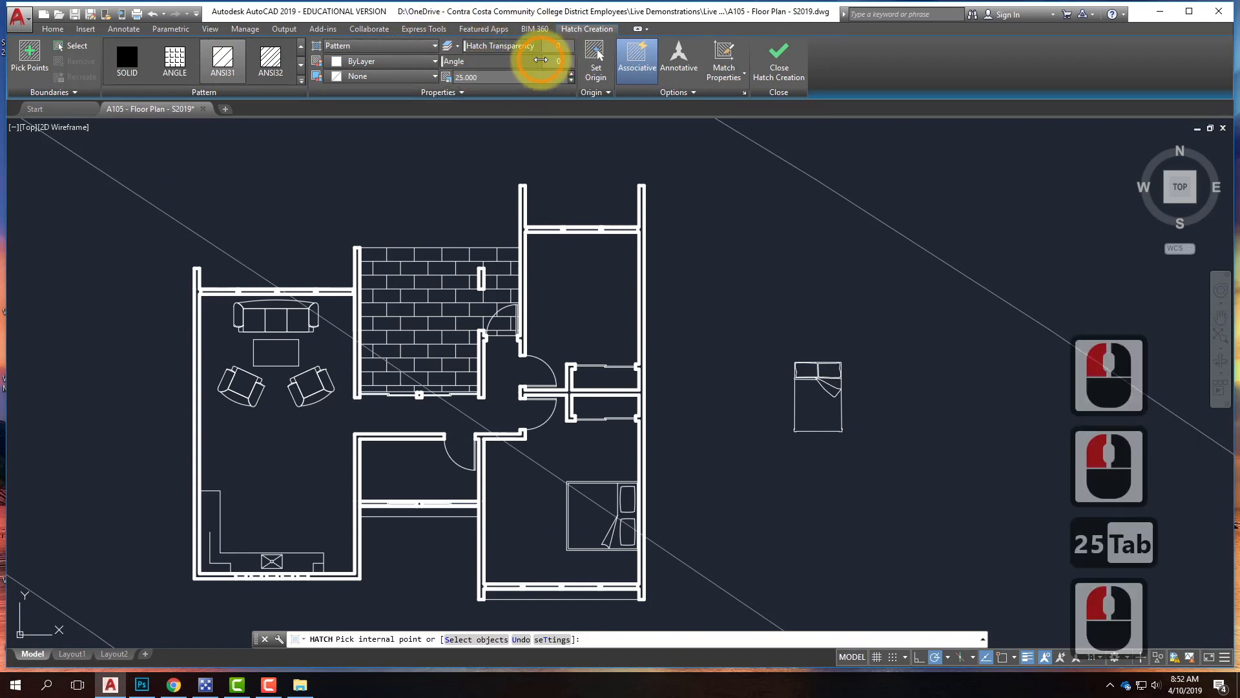
{"action": "type", "text": "-45"}
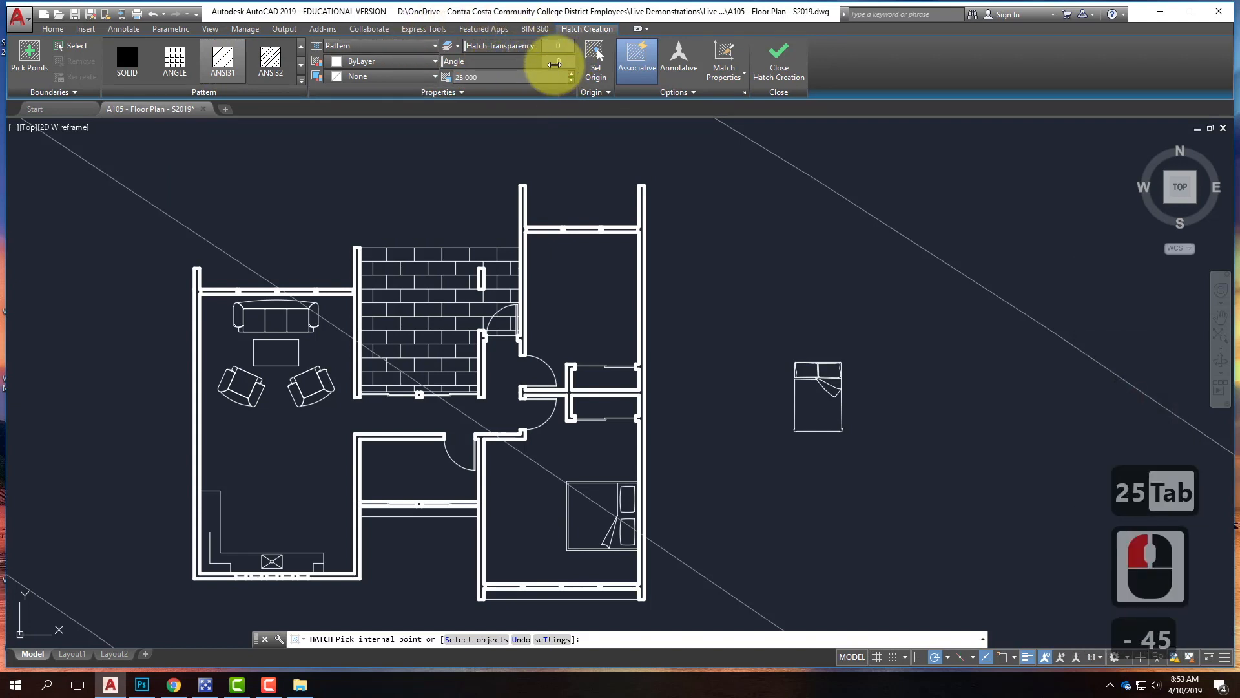
{"action": "left_click", "coordinate": [564, 61]}
{"action": "type", "text": "-45"}
{"action": "key", "text": "Tab"}
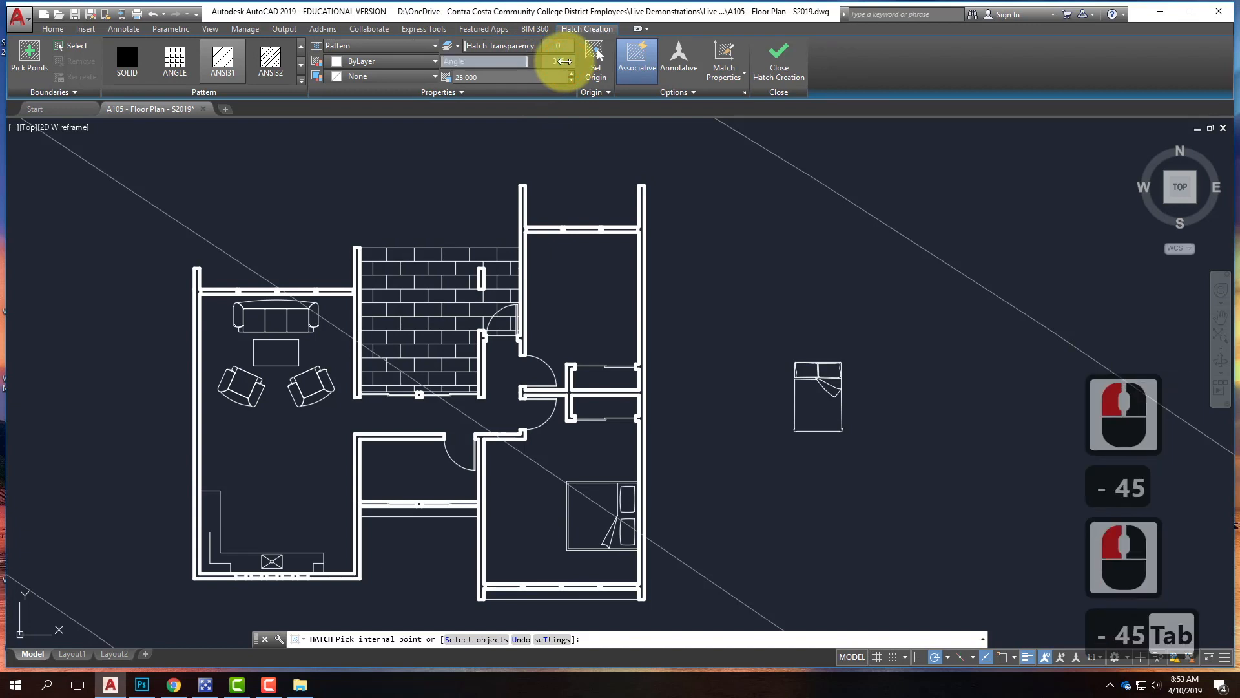
Apply the ANSI31 hatch to the floors of the living room, hall, door swings, bedrooms, closets and the small room south of the hall.
{"action": "left_click", "coordinate": [273, 471]}
{"action": "left_click", "coordinate": [341, 310]}
{"action": "left_click", "coordinate": [503, 419]}
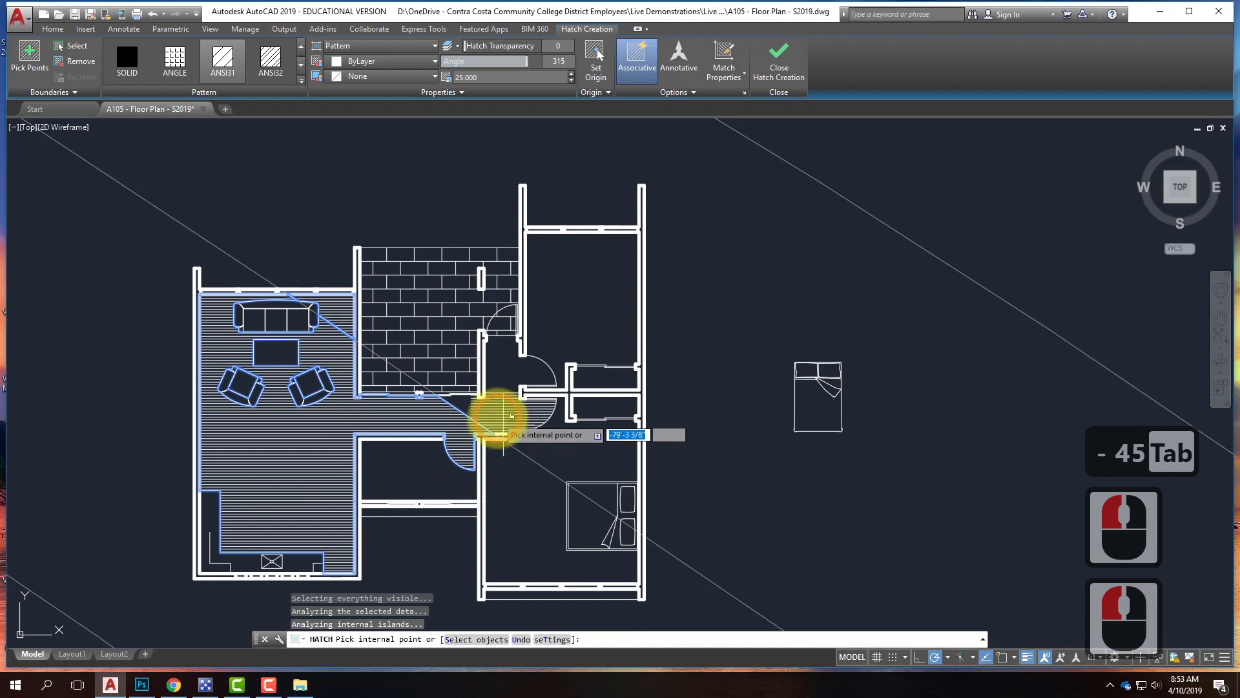
{"action": "left_click", "coordinate": [587, 319]}
{"action": "left_click", "coordinate": [598, 369]}
{"action": "left_click", "coordinate": [587, 407]}
{"action": "left_click", "coordinate": [573, 456]}
{"action": "left_click", "coordinate": [520, 514]}
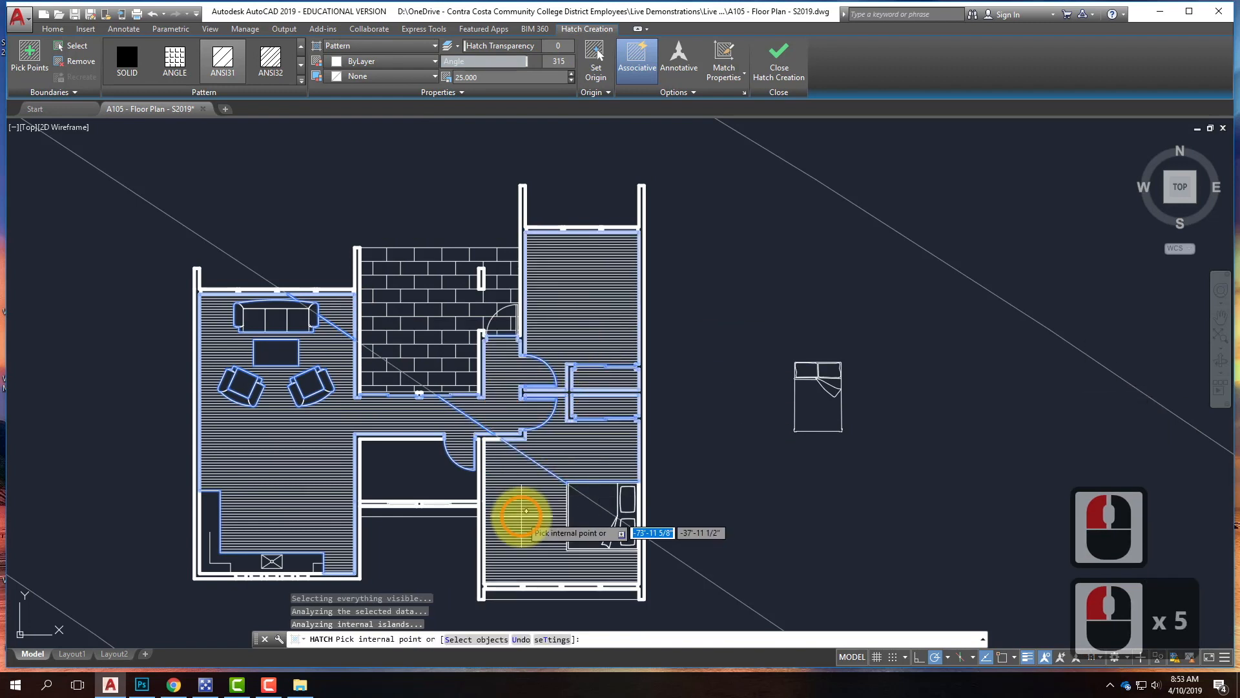
{"action": "left_click", "coordinate": [409, 471]}
{"action": "left_click", "coordinate": [651, 498]}
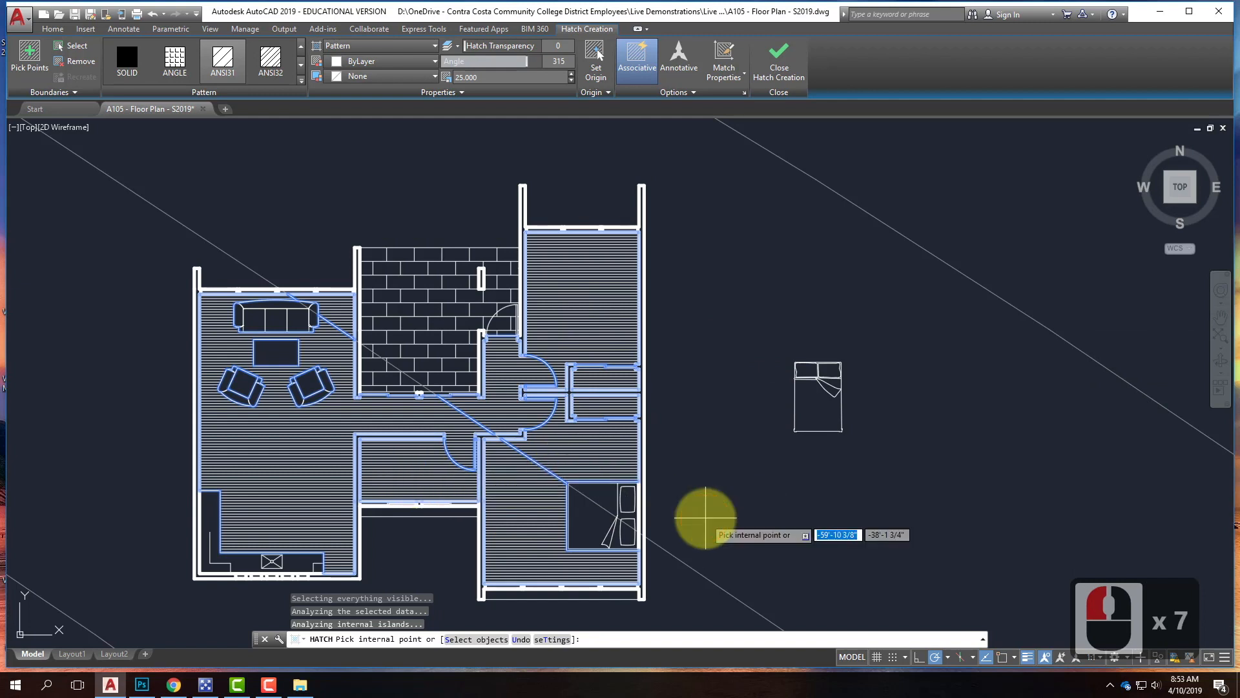
{"action": "key", "text": "Return"}
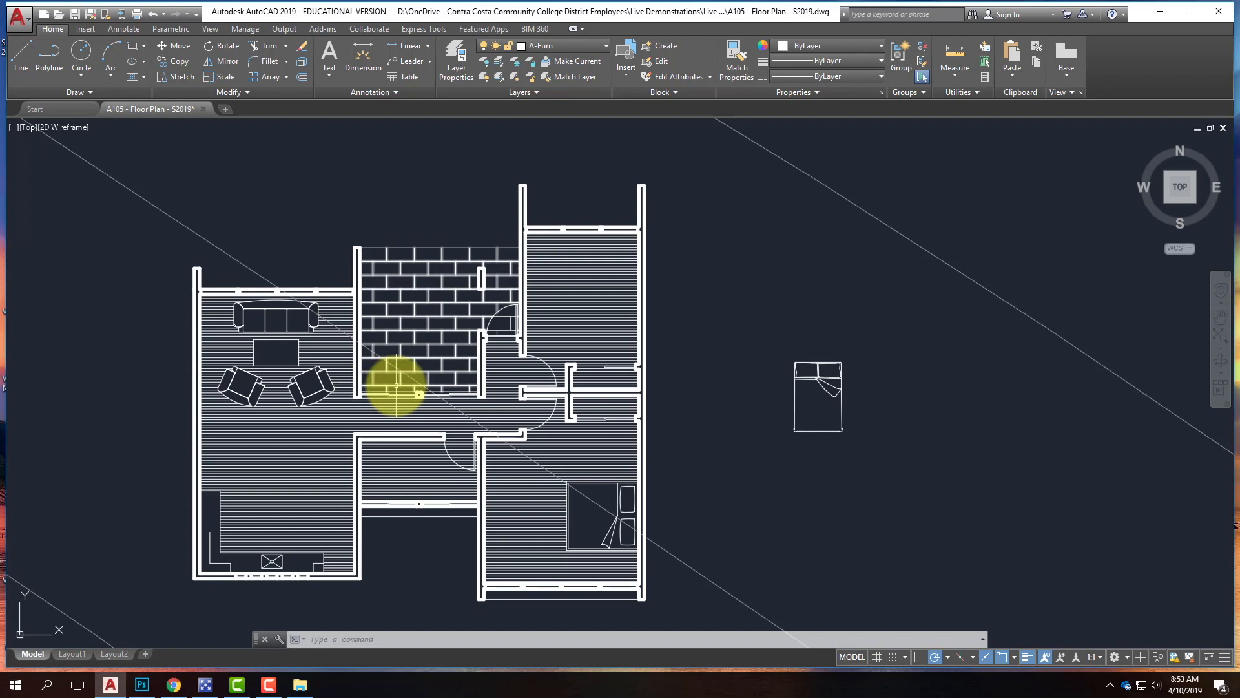
Switch to Chrome and examine the lineweight guide for the flooring hatch lineweight and color, and return to the AutoCAD drawing.
{"action": "left_click", "coordinate": [173, 689]}
{"action": "left_click", "coordinate": [247, 9]}
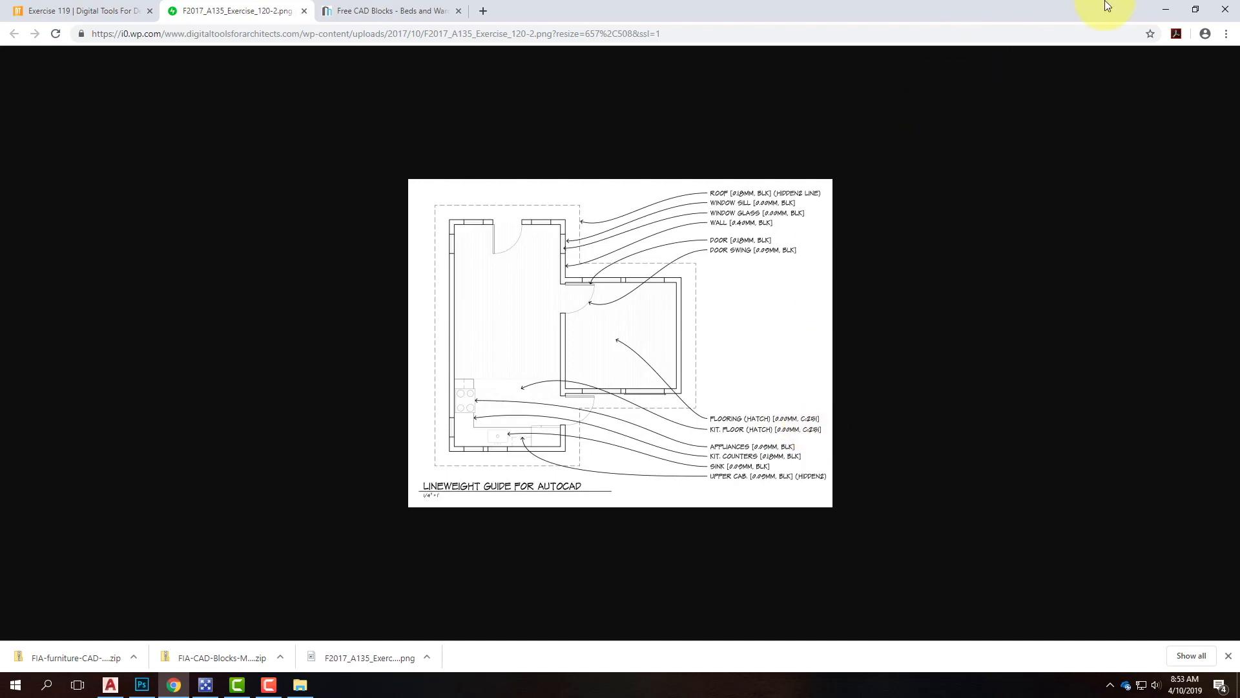
{"action": "left_click", "coordinate": [1167, 11]}
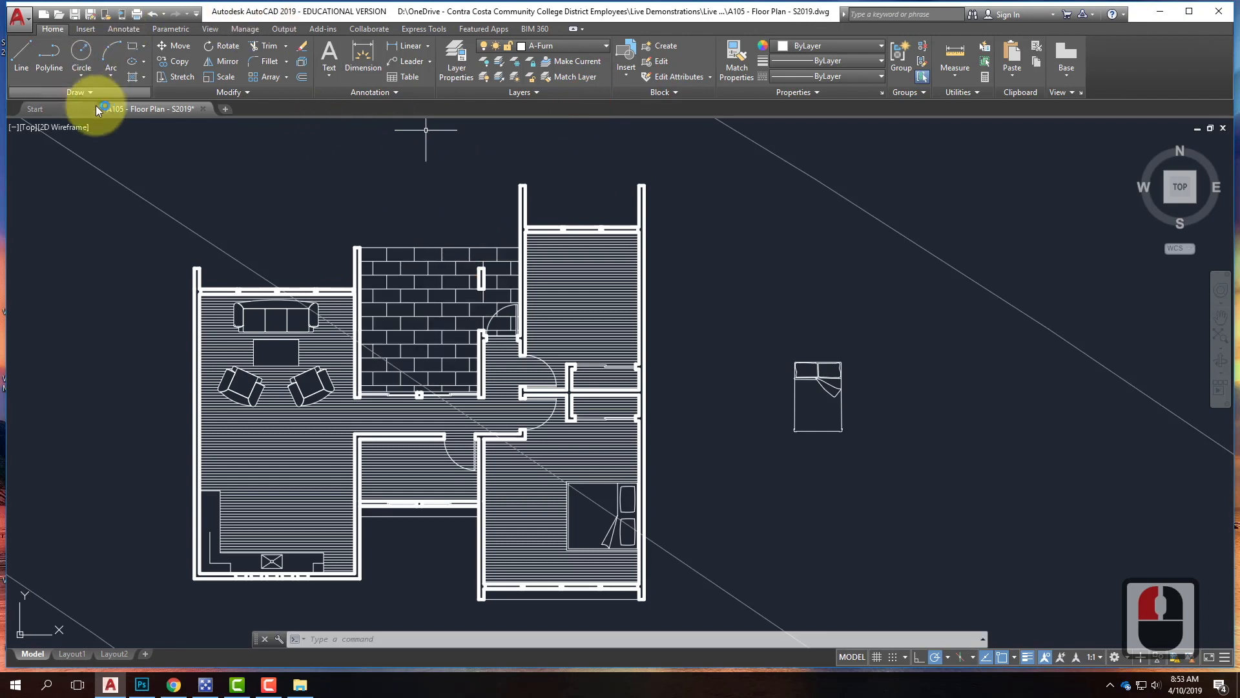
Create a layer named A-Hatch and set its color to index 251.
{"action": "left_click", "coordinate": [455, 58]}
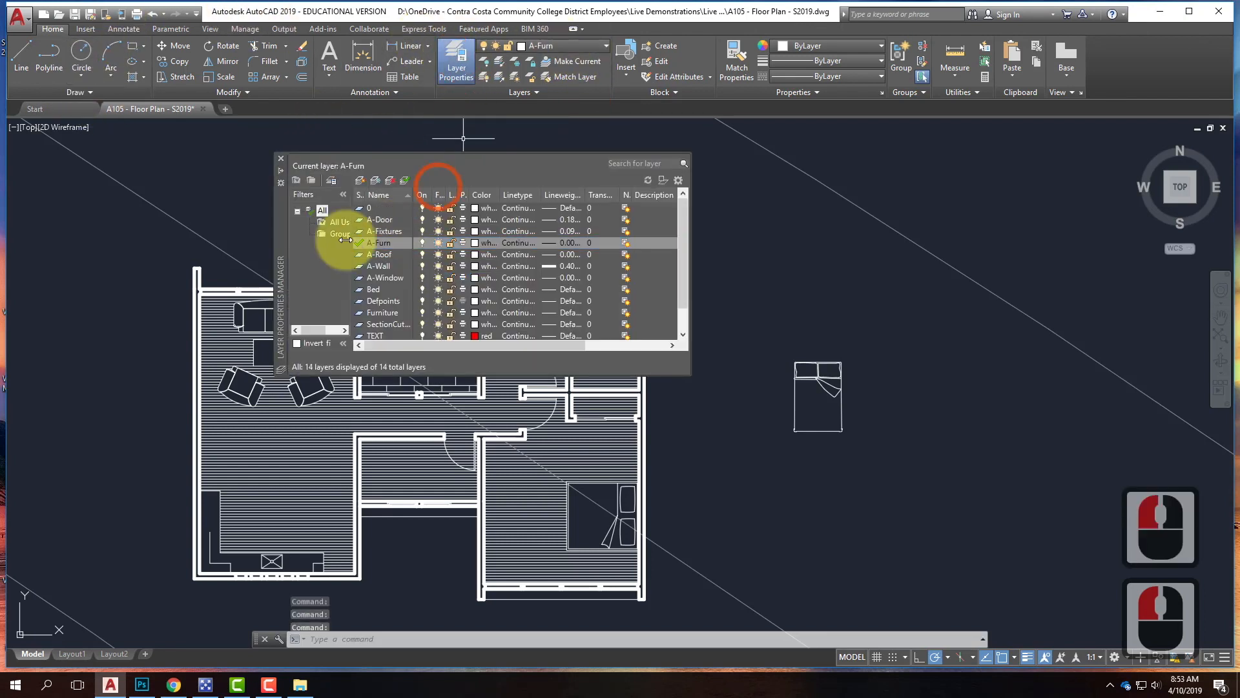
{"action": "left_click", "coordinate": [360, 181]}
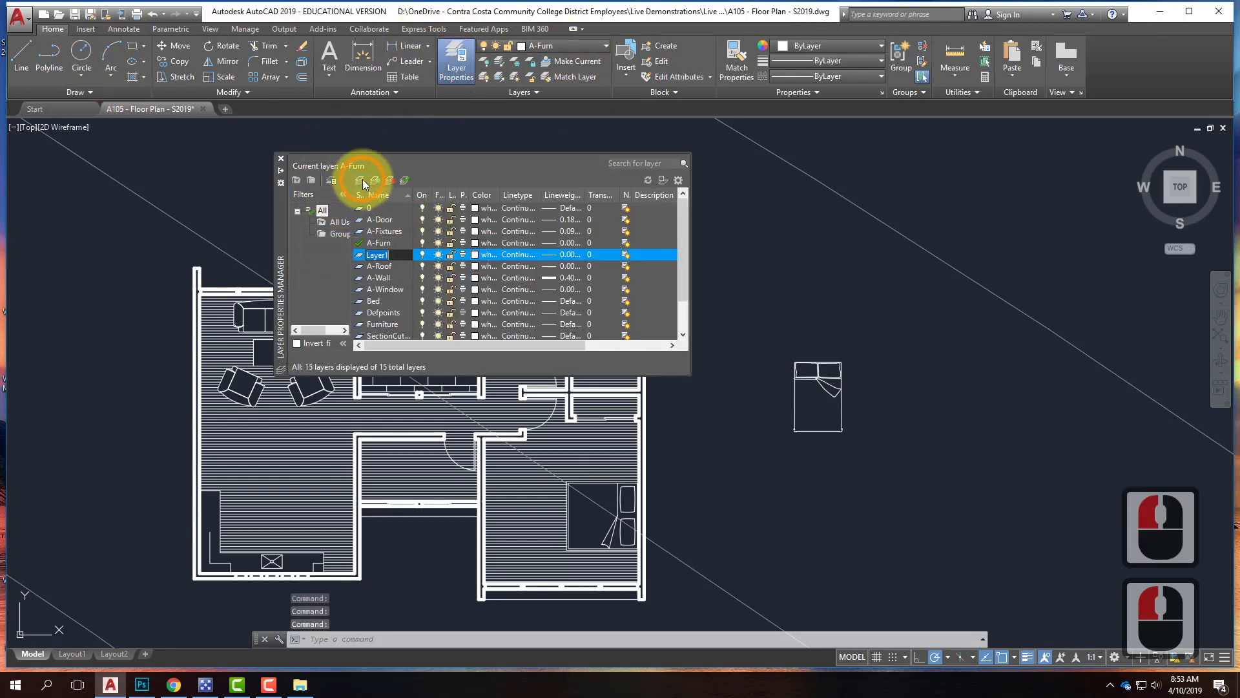
{"action": "type", "text": "A-Hatch"}
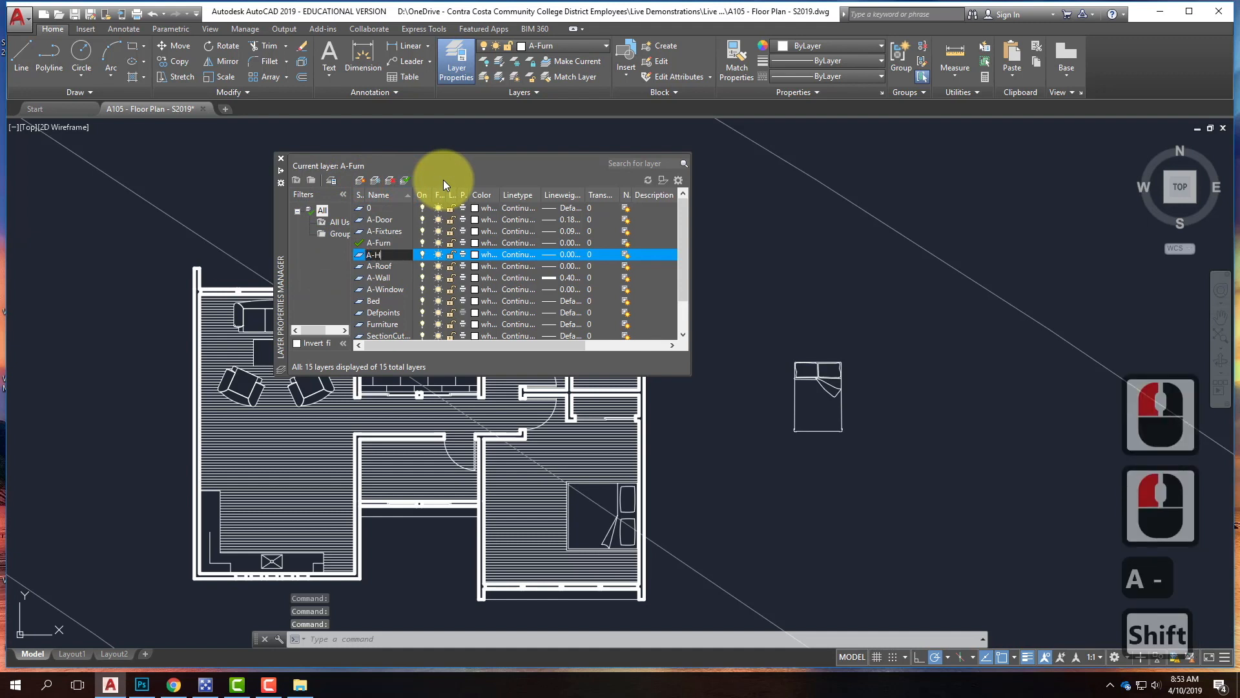
{"action": "key", "text": "Return"}
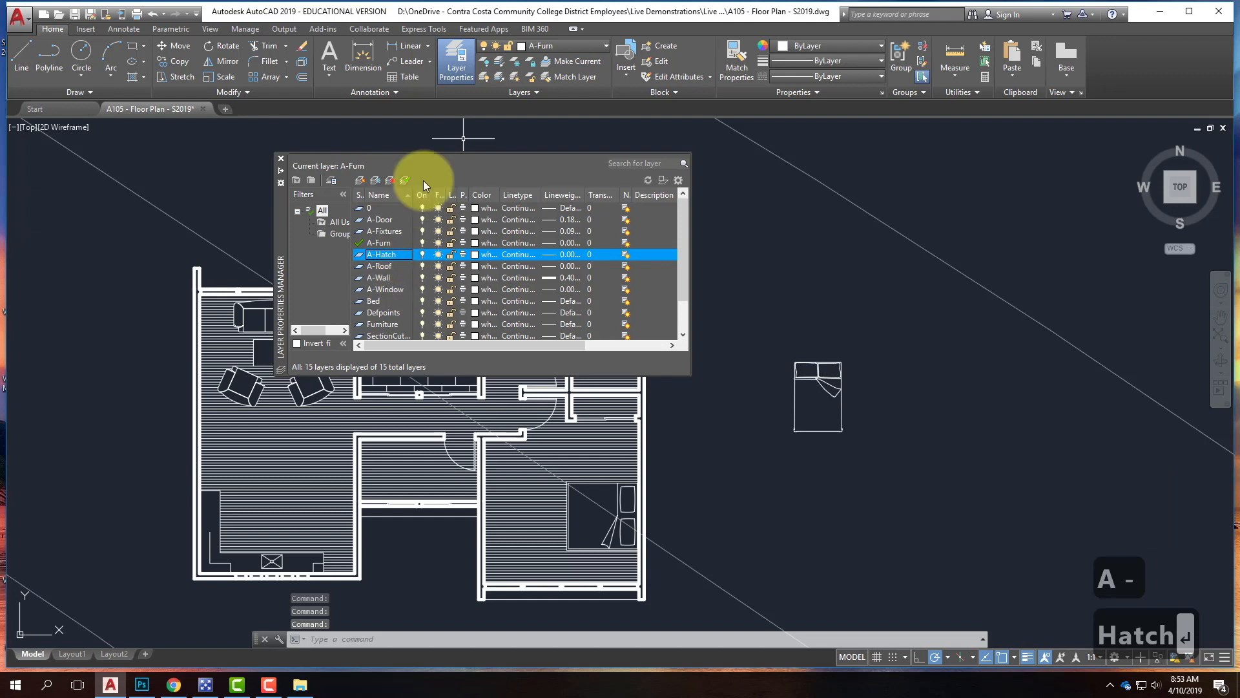
{"action": "left_click", "coordinate": [476, 255]}
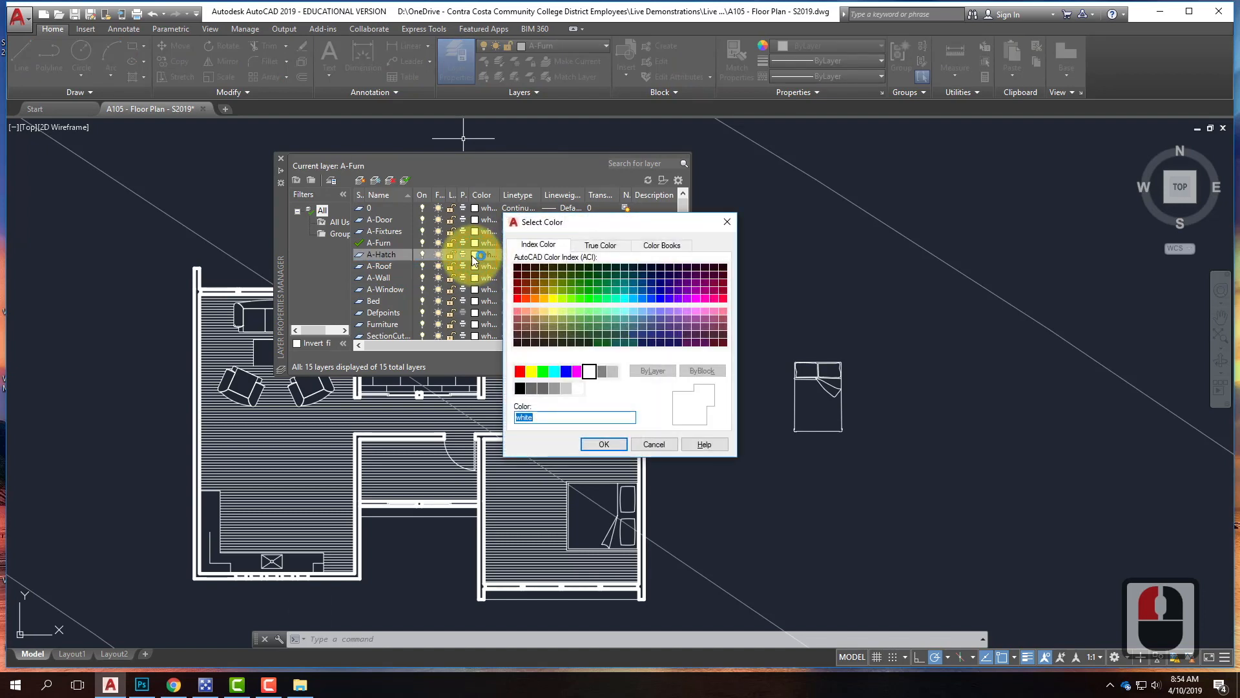
{"action": "left_click", "coordinate": [532, 389]}
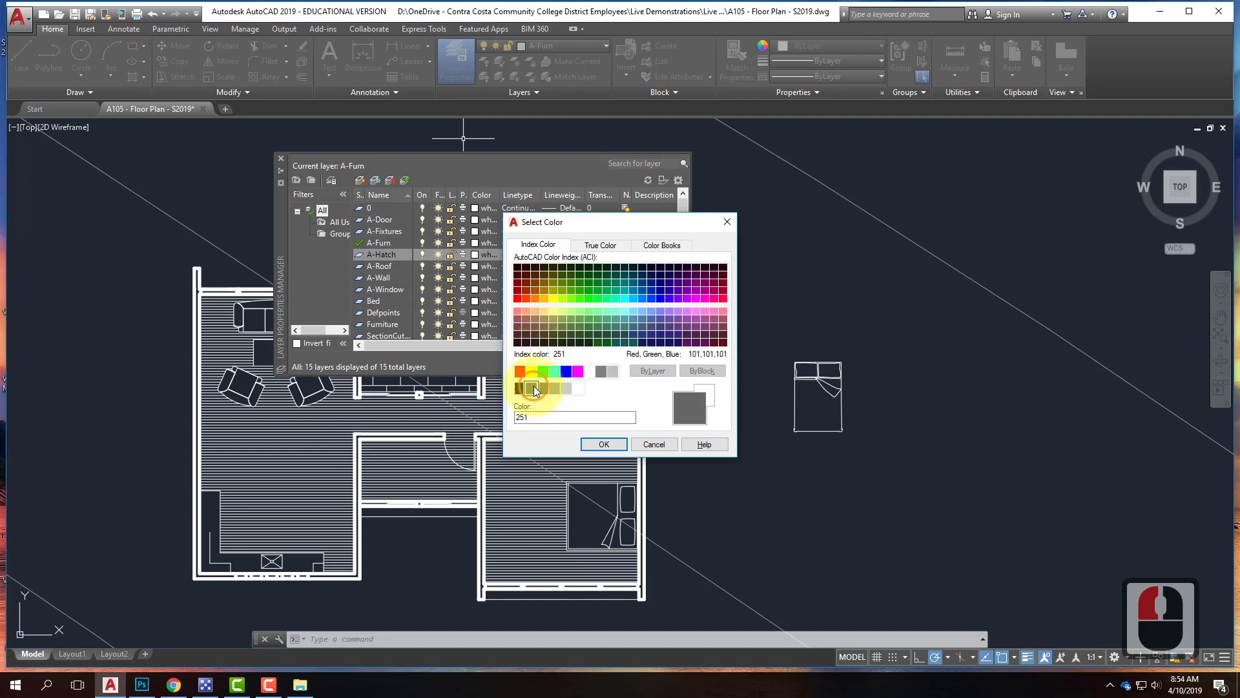
{"action": "left_click", "coordinate": [602, 449]}
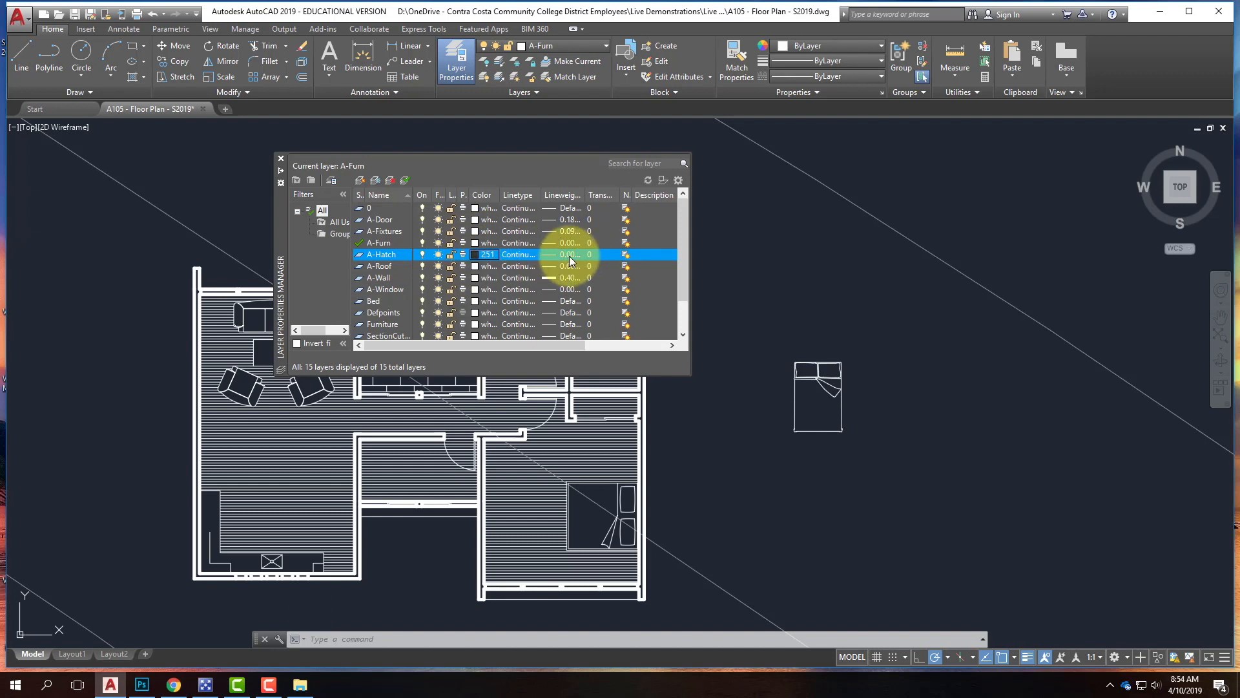
{"action": "left_click", "coordinate": [280, 158]}
Move the ANSI31 floor hatch and the AR-B816 paving hatch to the A-Hatch layer.
{"action": "double_click", "coordinate": [294, 456]}
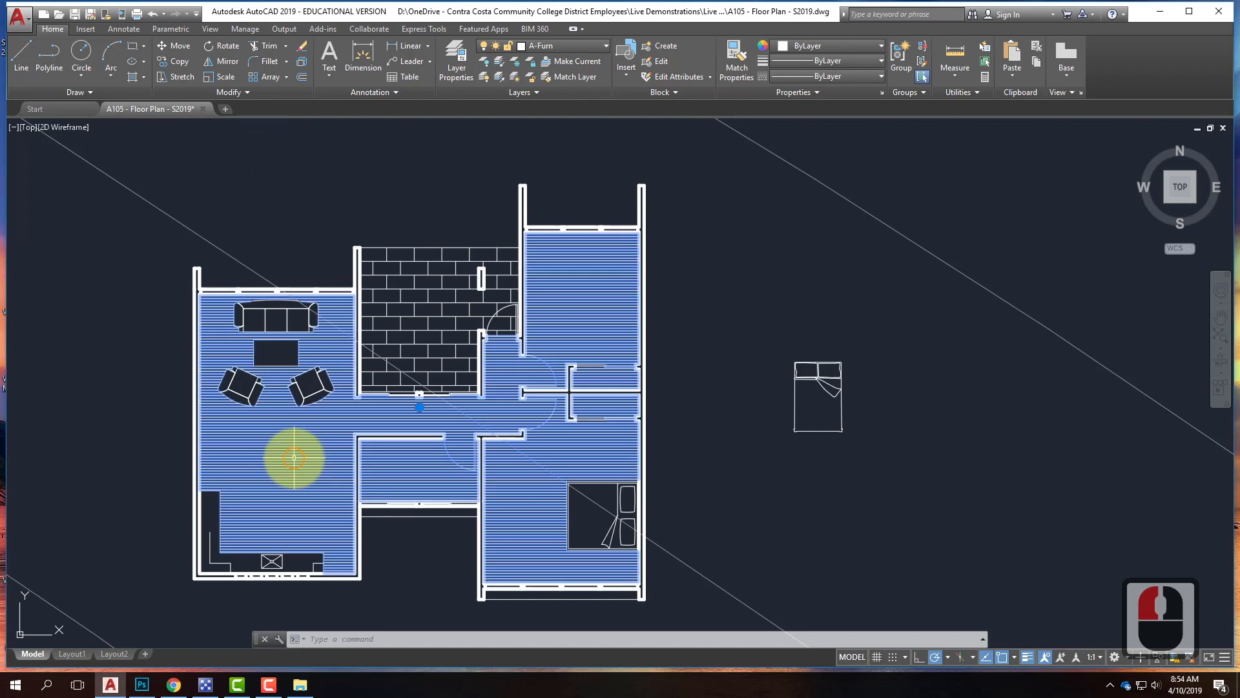
{"action": "left_click", "coordinate": [418, 310]}
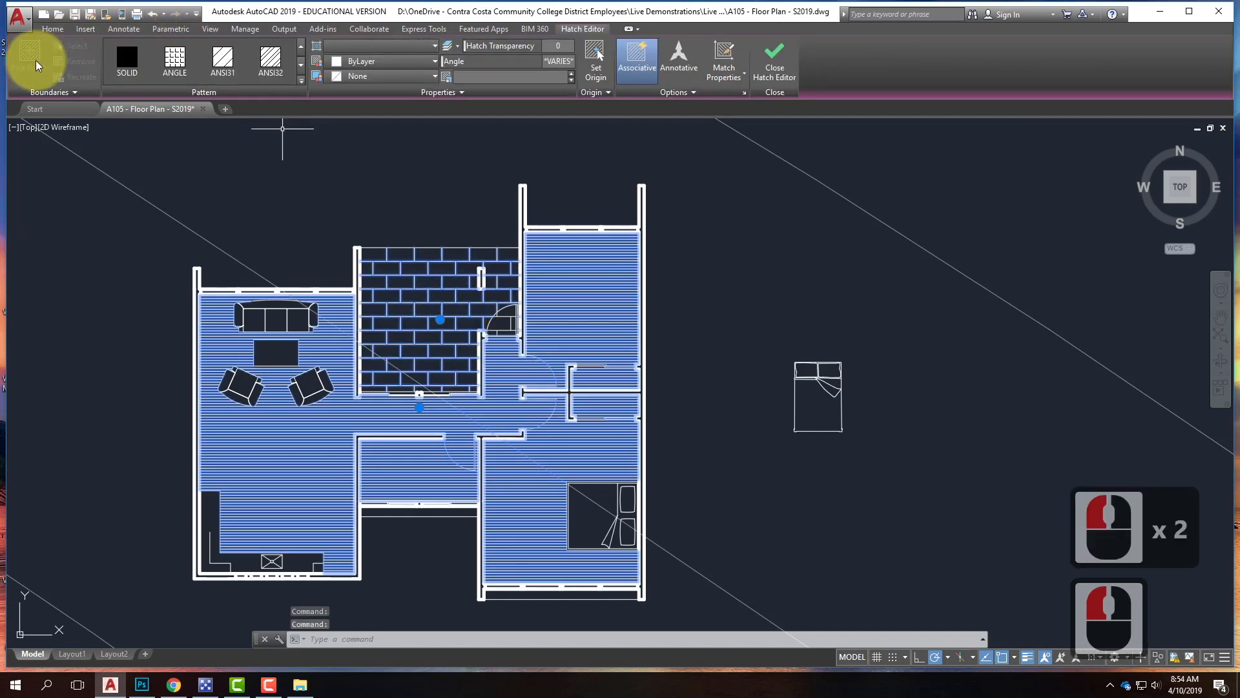
{"action": "left_click", "coordinate": [46, 29]}
{"action": "left_click", "coordinate": [590, 45]}
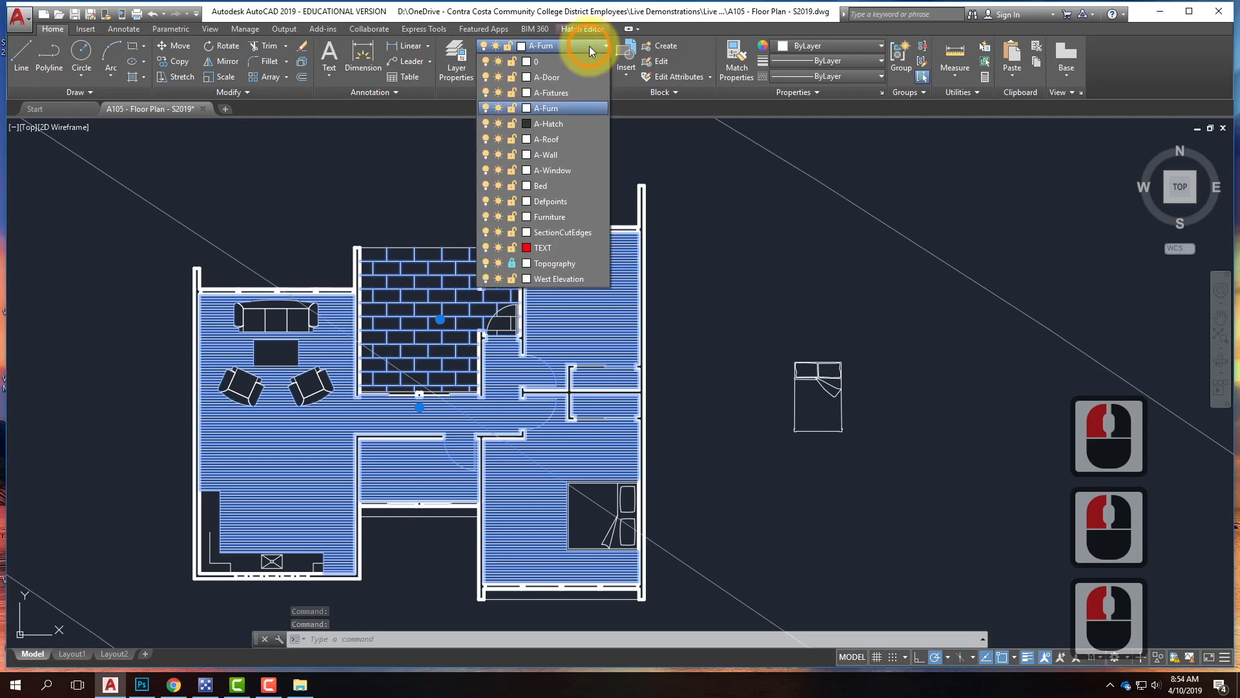
{"action": "left_click", "coordinate": [563, 123]}
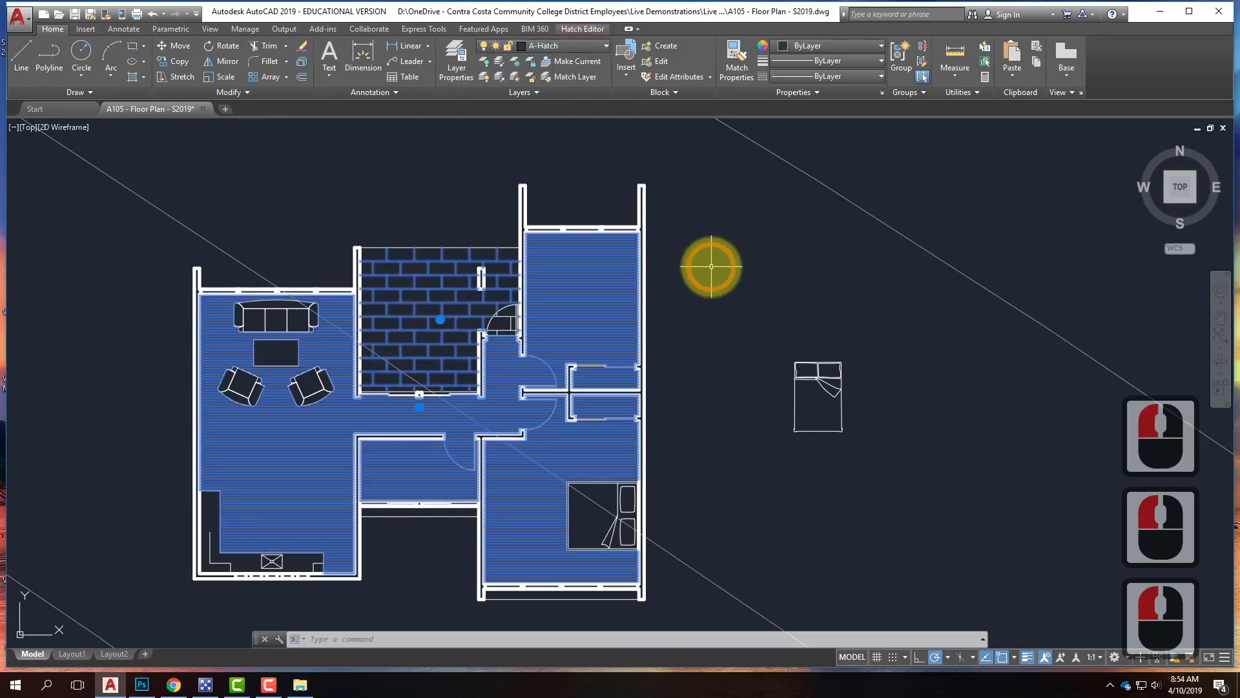
{"action": "key", "text": "Escape"}
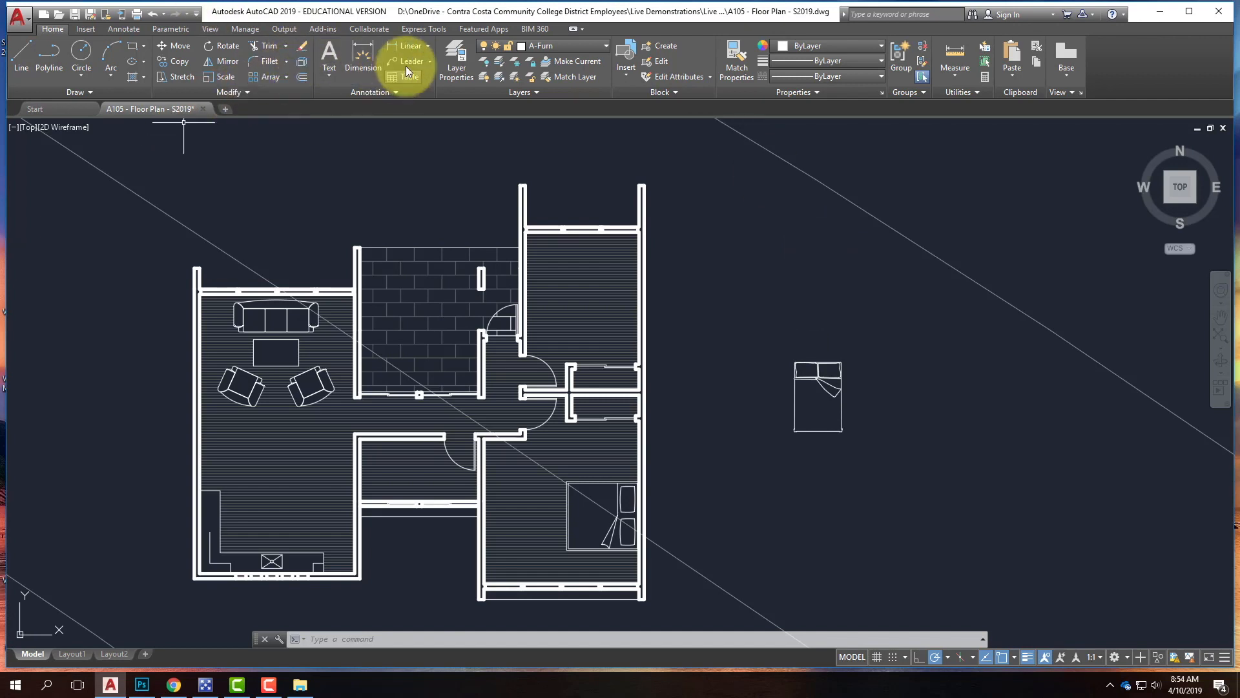
Try a SOLID hatch in the living room's west wall and the wall between the kitchen and the small room, undoing a stray floor fill.
{"action": "left_click", "coordinate": [134, 76]}
{"action": "left_click", "coordinate": [129, 60]}
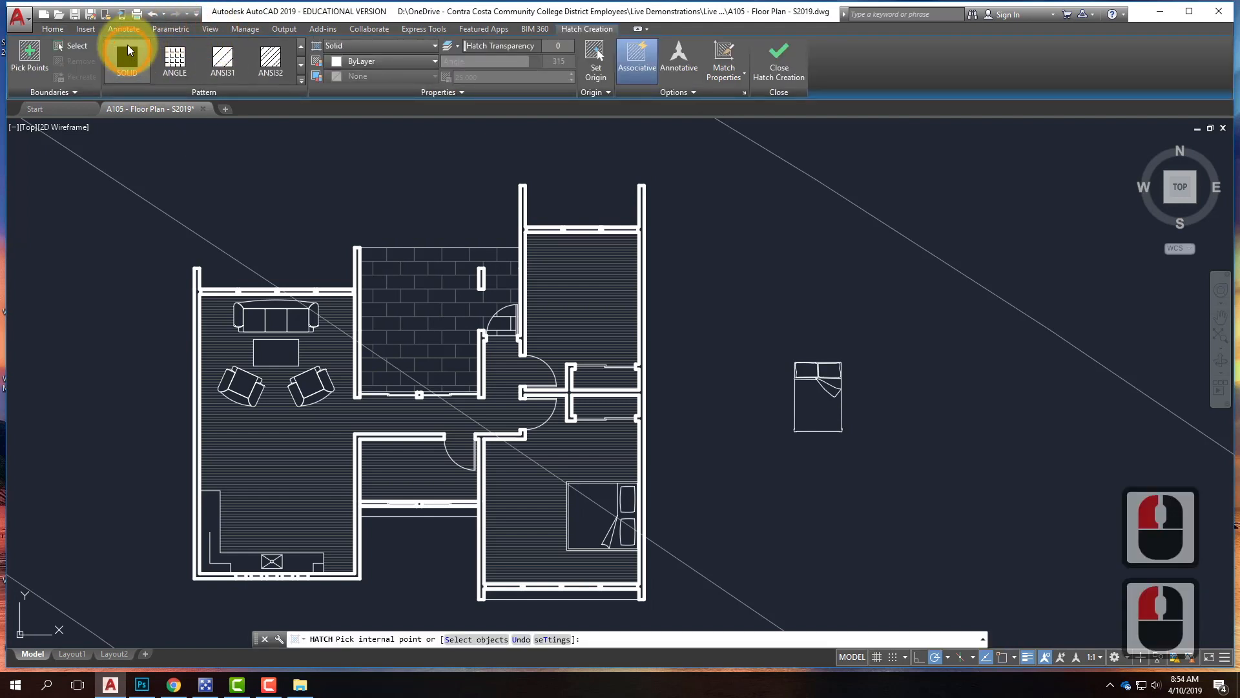
{"action": "left_click", "coordinate": [196, 301]}
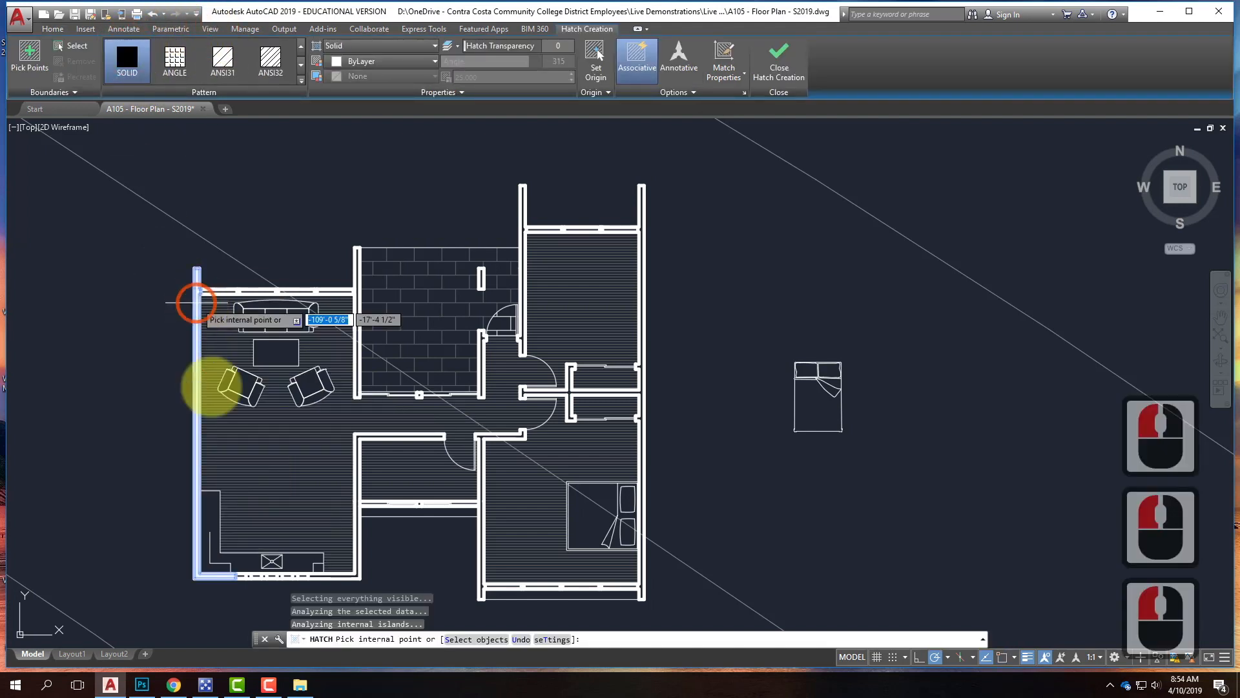
{"action": "left_click", "coordinate": [349, 515]}
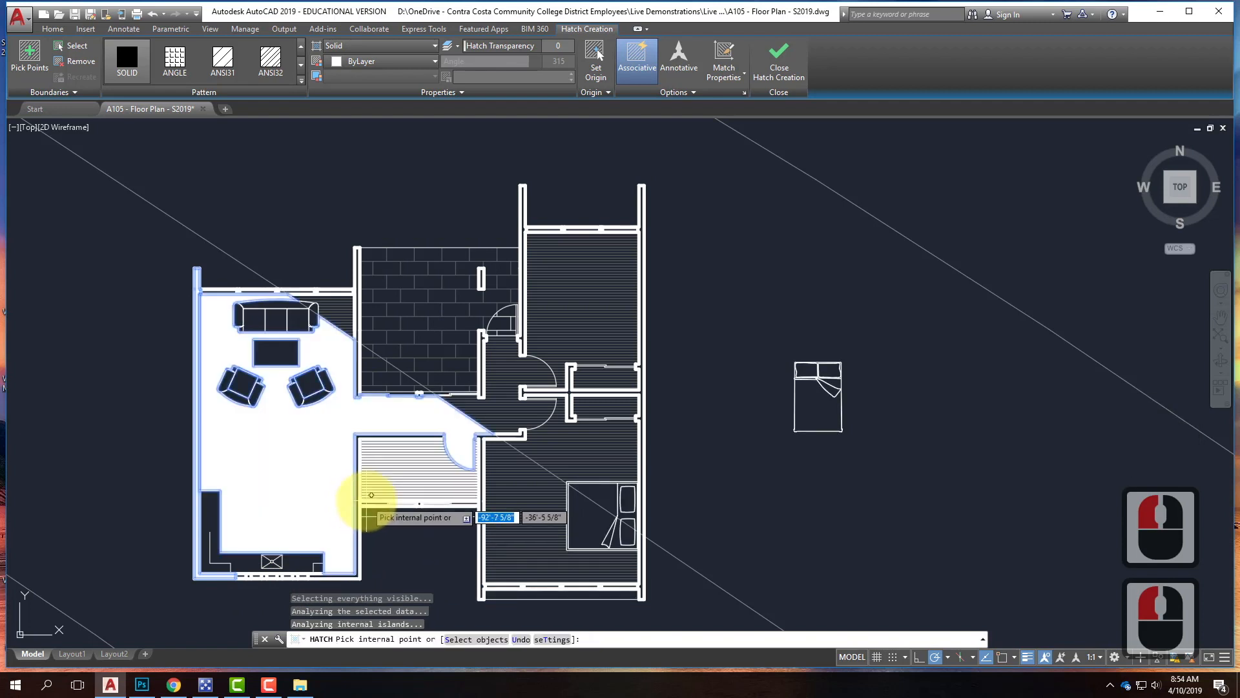
{"action": "key", "text": "ctrl+z"}
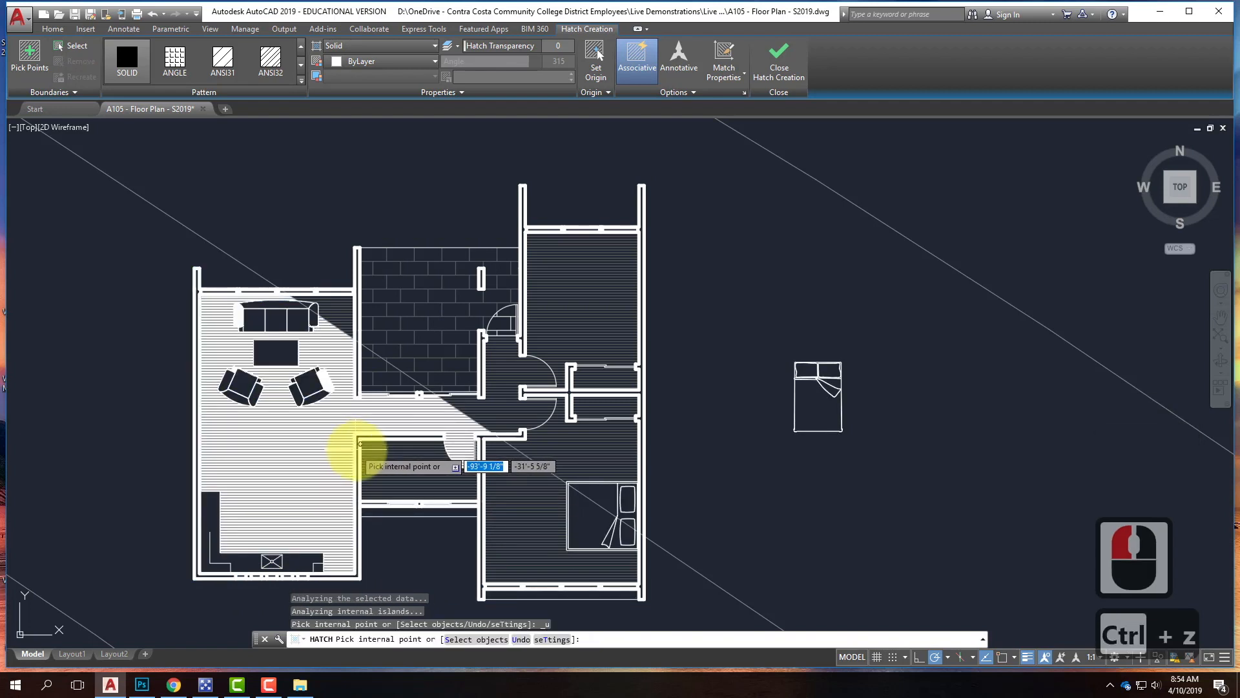
{"action": "left_click", "coordinate": [358, 455]}
{"action": "scroll", "coordinate": [321, 577], "scroll_direction": "up", "scroll_amount": 3}
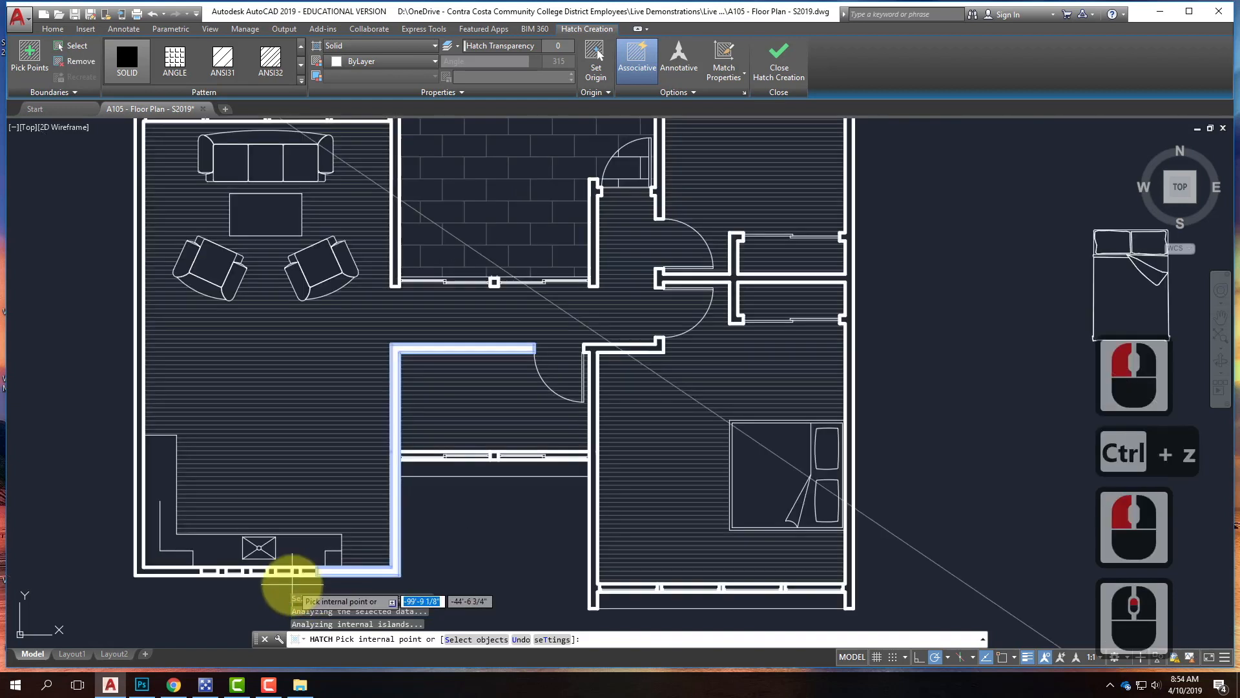
Solid-fill the four small piers between the kitchen's south windows and the wall segment at the southwest corner.
{"action": "left_click", "coordinate": [299, 549]}
{"action": "left_click", "coordinate": [237, 551]}
{"action": "left_click", "coordinate": [175, 550]}
{"action": "left_click", "coordinate": [116, 549]}
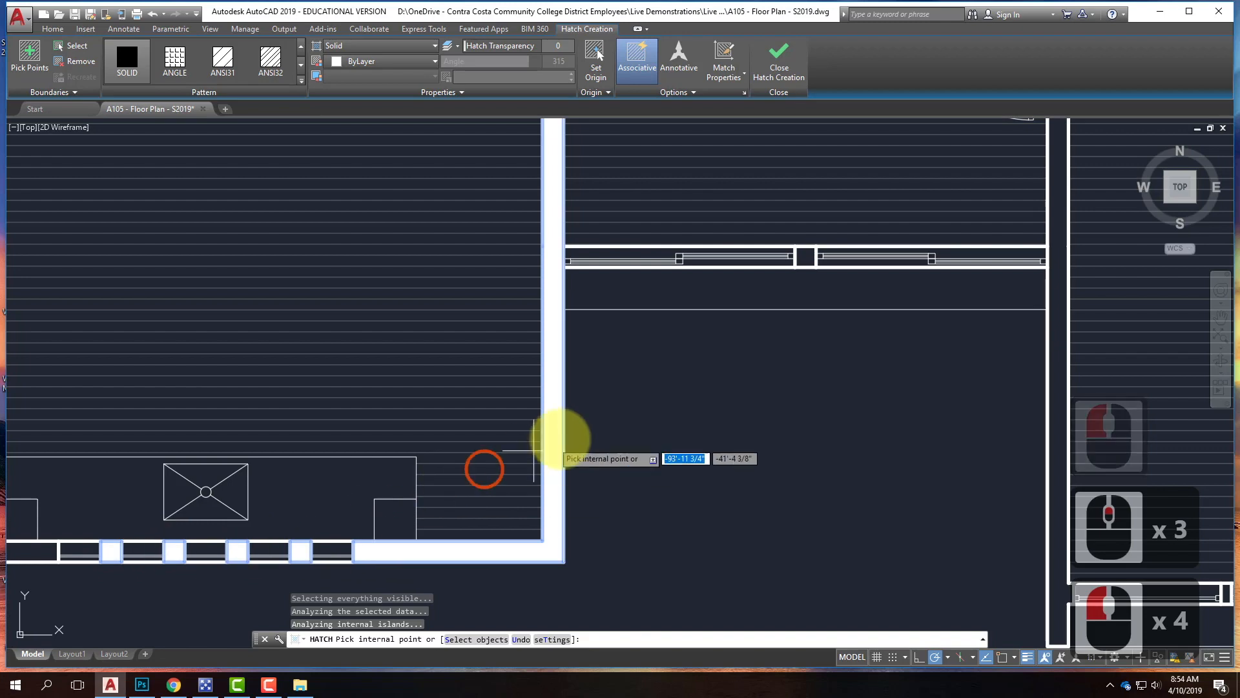
{"action": "scroll", "coordinate": [555, 436], "scroll_direction": "down", "scroll_amount": 1}
{"action": "left_click", "coordinate": [200, 507]}
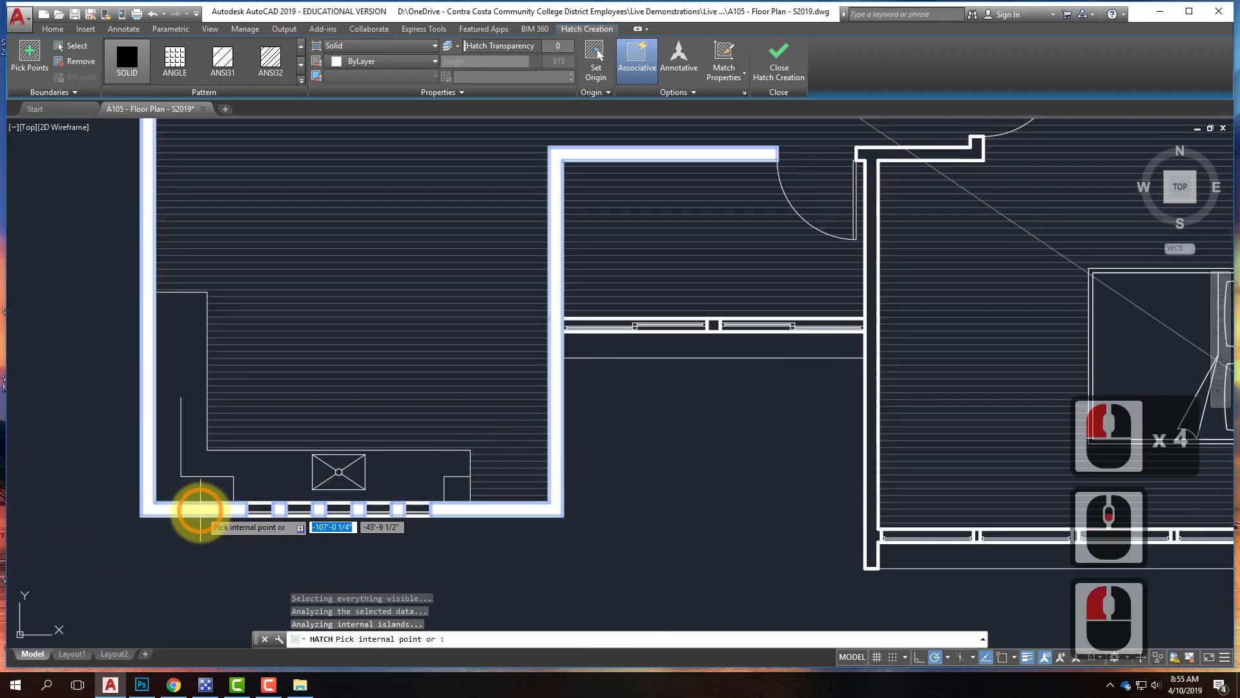
Solid-fill the wall between the living room and the paved area, and undo the entire solid wall hatch.
{"action": "scroll", "coordinate": [217, 540], "scroll_direction": "down", "scroll_amount": 3}
{"action": "scroll", "coordinate": [269, 352], "scroll_direction": "up", "scroll_amount": 2}
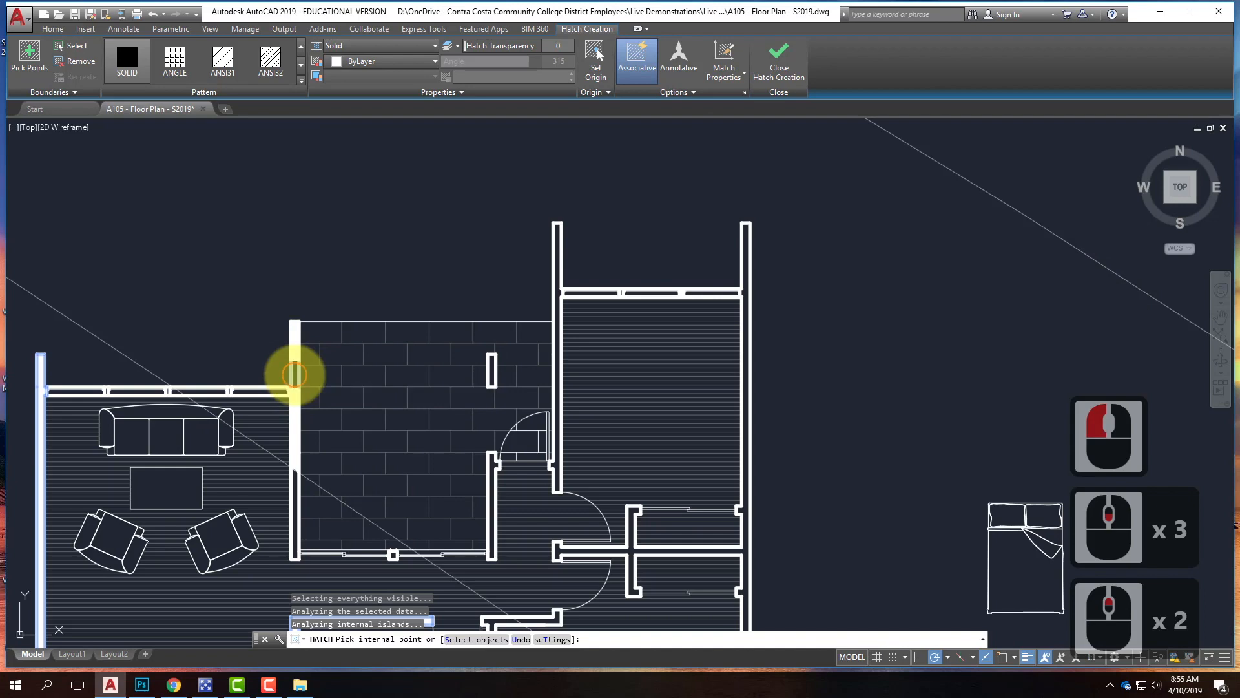
{"action": "left_click", "coordinate": [291, 370]}
{"action": "left_click", "coordinate": [248, 385]}
{"action": "scroll", "coordinate": [247, 386], "scroll_direction": "up", "scroll_amount": 4}
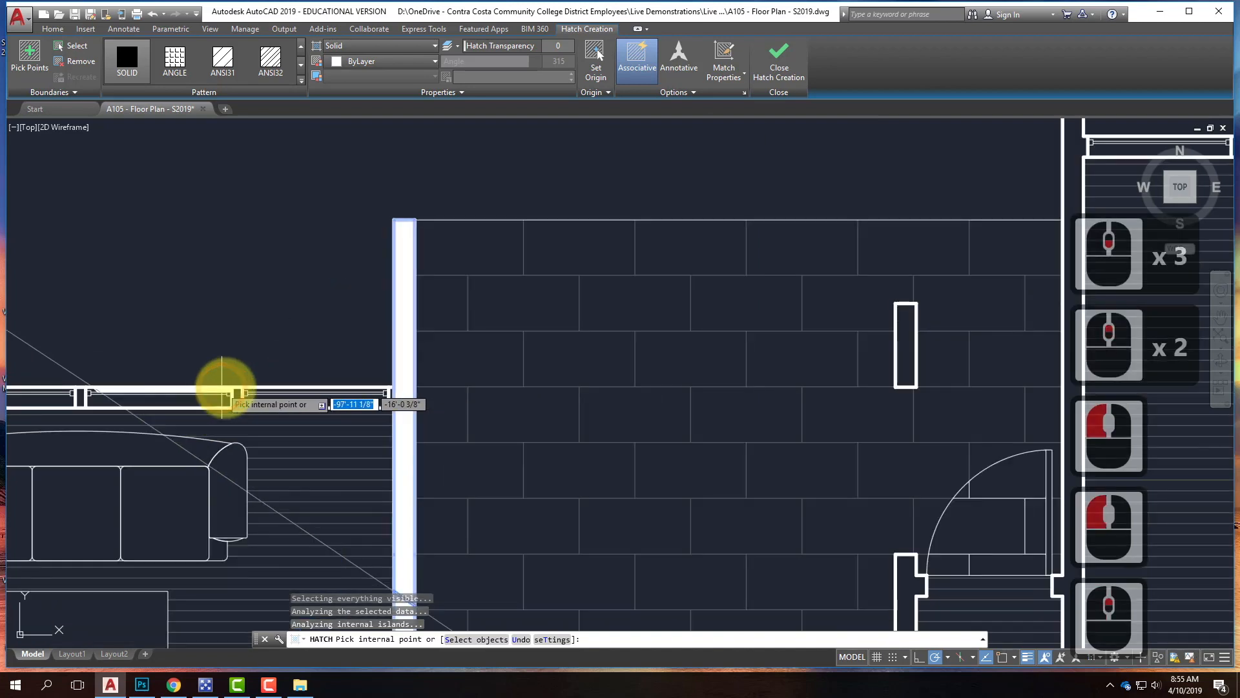
{"action": "scroll", "coordinate": [382, 403], "scroll_direction": "down", "scroll_amount": 6}
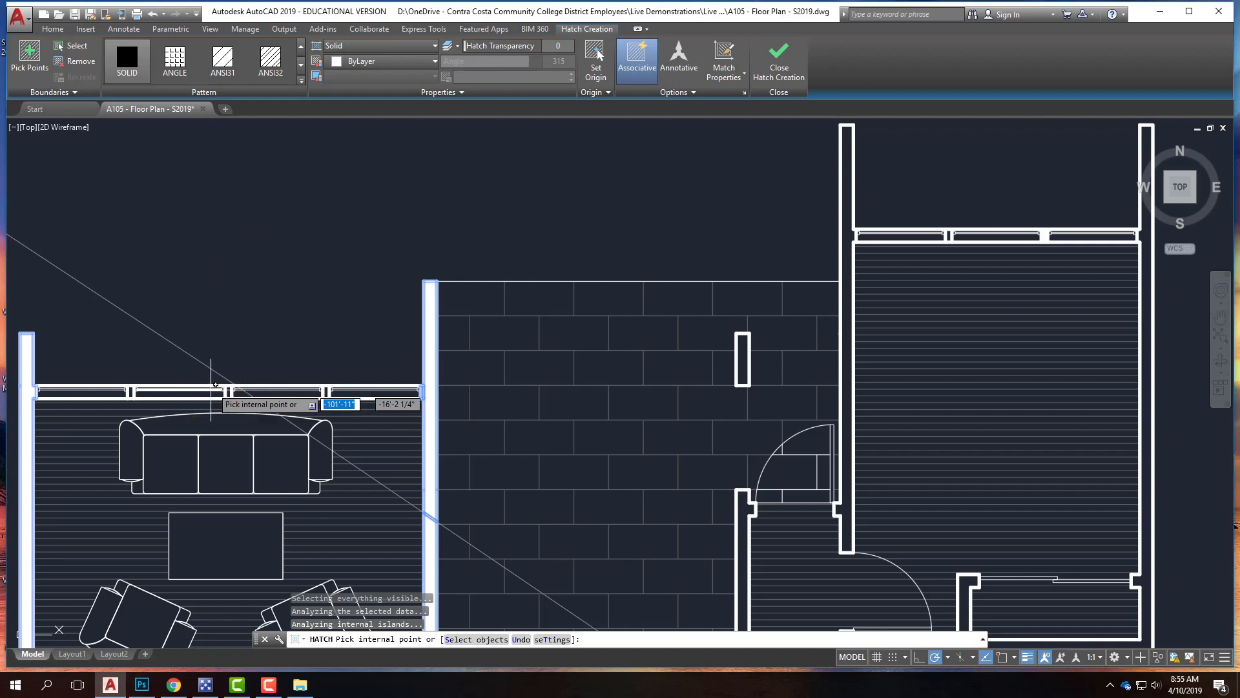
{"action": "middle_click", "coordinate": [352, 188]}
{"action": "middle_click", "coordinate": [351, 188]}
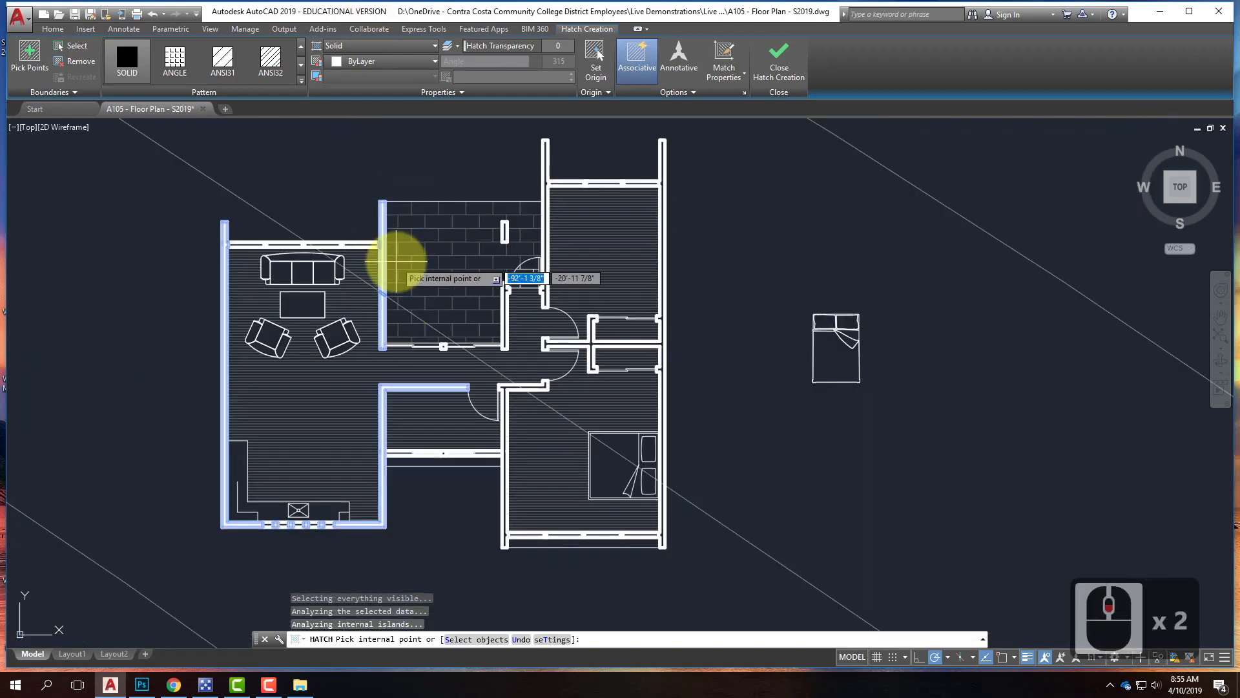
{"action": "key", "text": "Escape"}
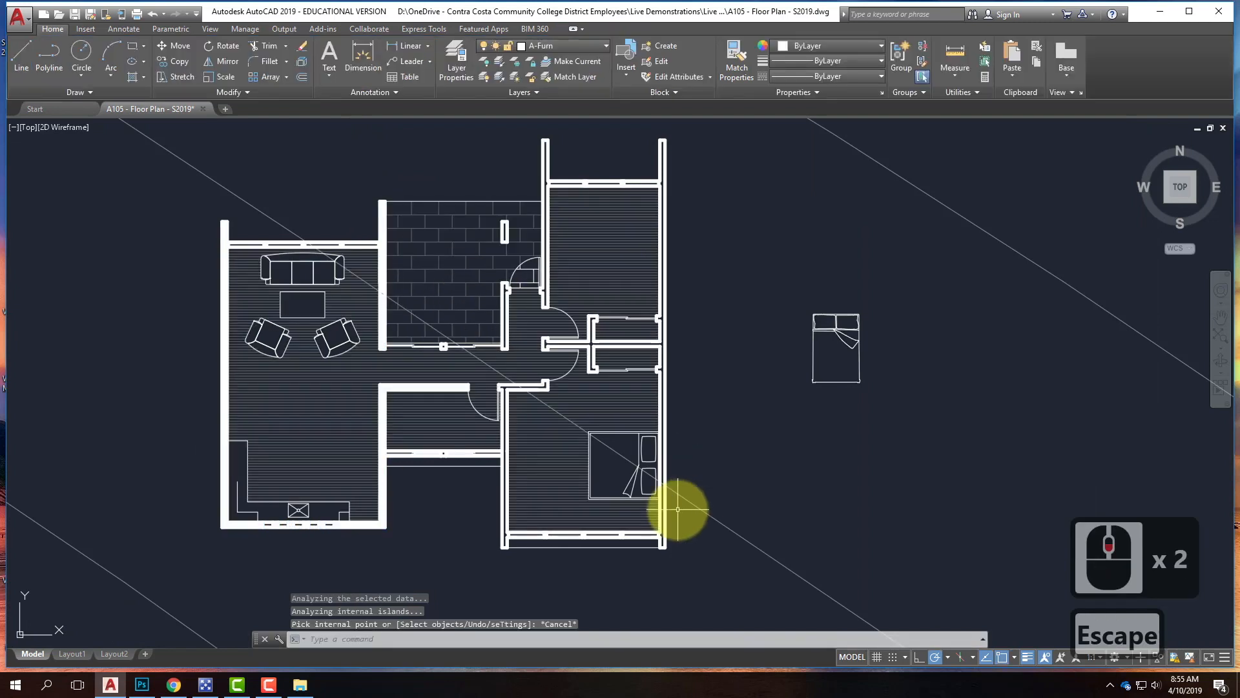
{"action": "key", "text": "ctrl+z"}
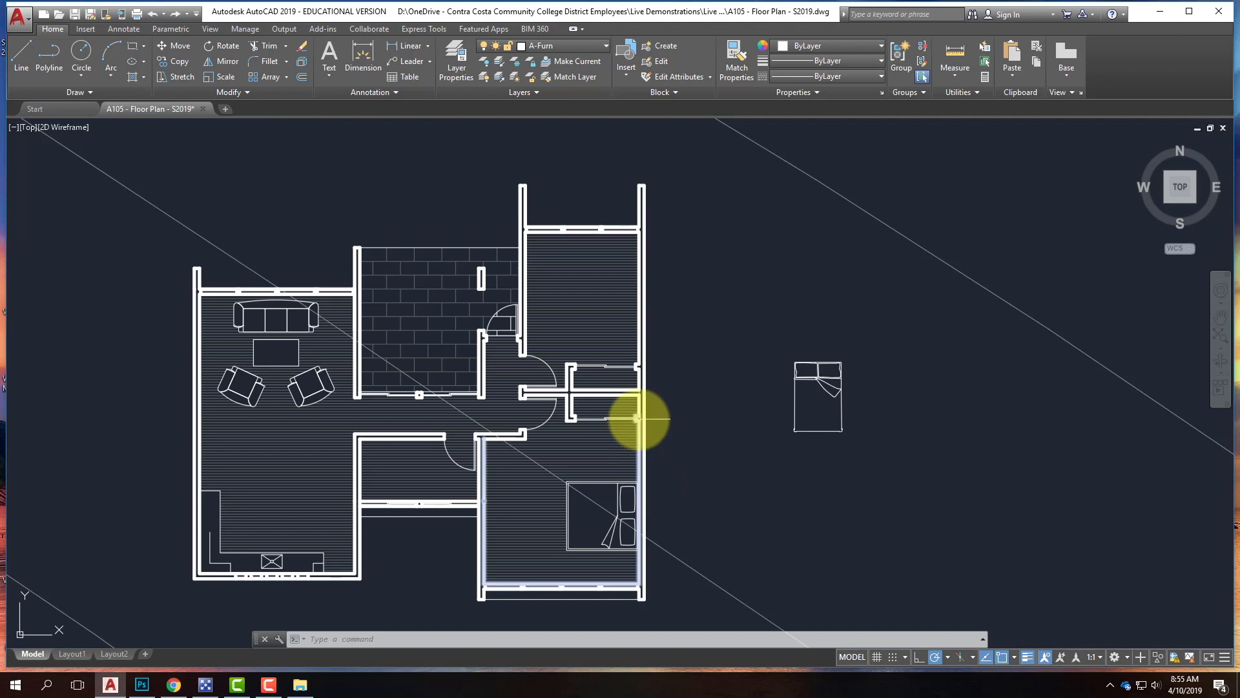
Set the lineweight of the short line capping the north end of the upper bedroom's west wall to 1.20 mm.
{"action": "scroll", "coordinate": [525, 171], "scroll_direction": "up", "scroll_amount": 3}
{"action": "scroll", "coordinate": [529, 178], "scroll_direction": "up", "scroll_amount": 2}
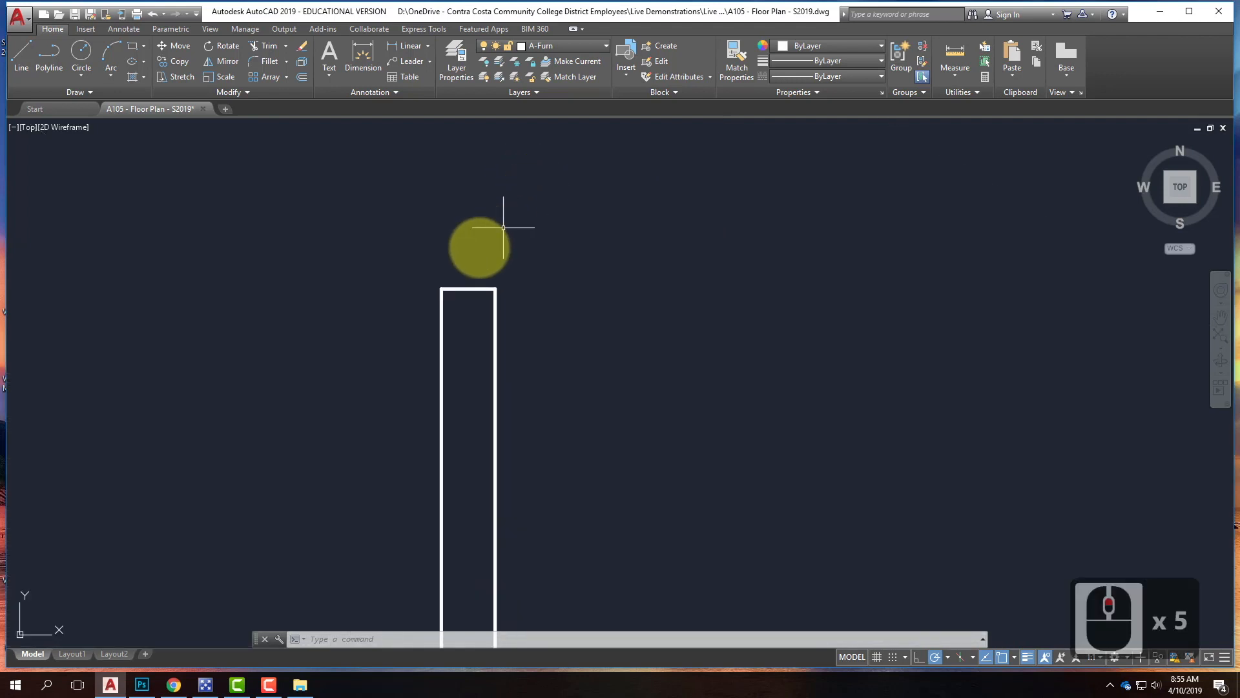
{"action": "left_click", "coordinate": [468, 288]}
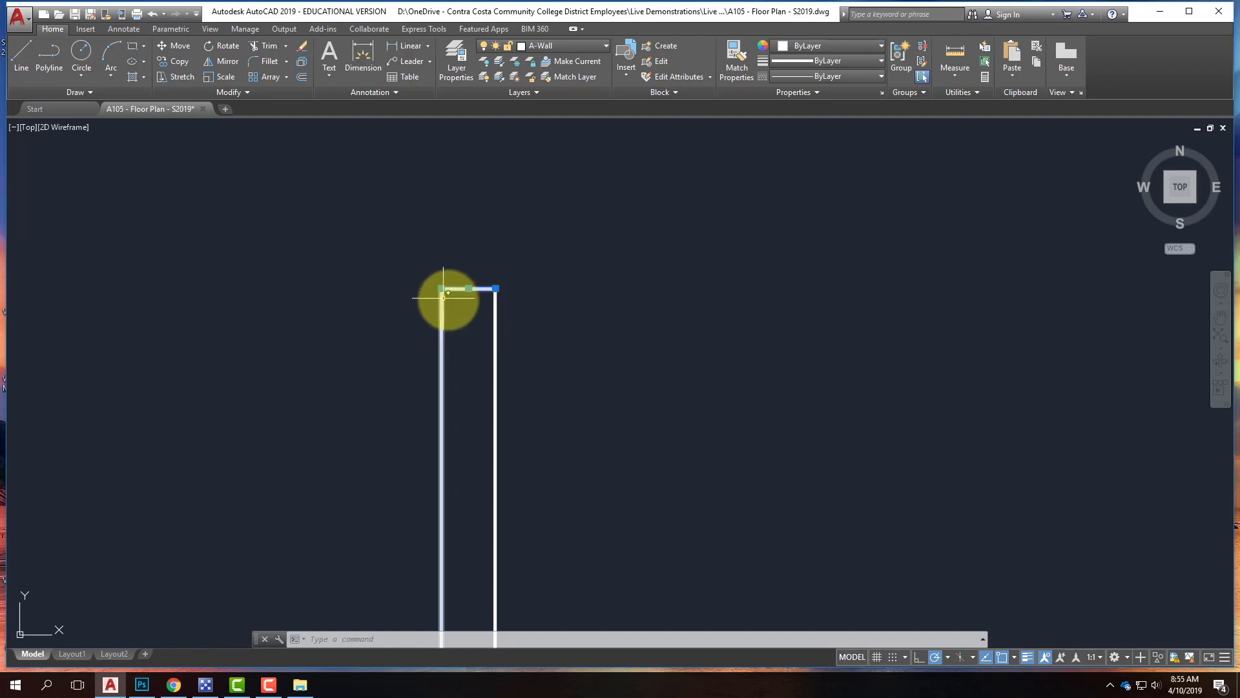
{"action": "left_click", "coordinate": [827, 62]}
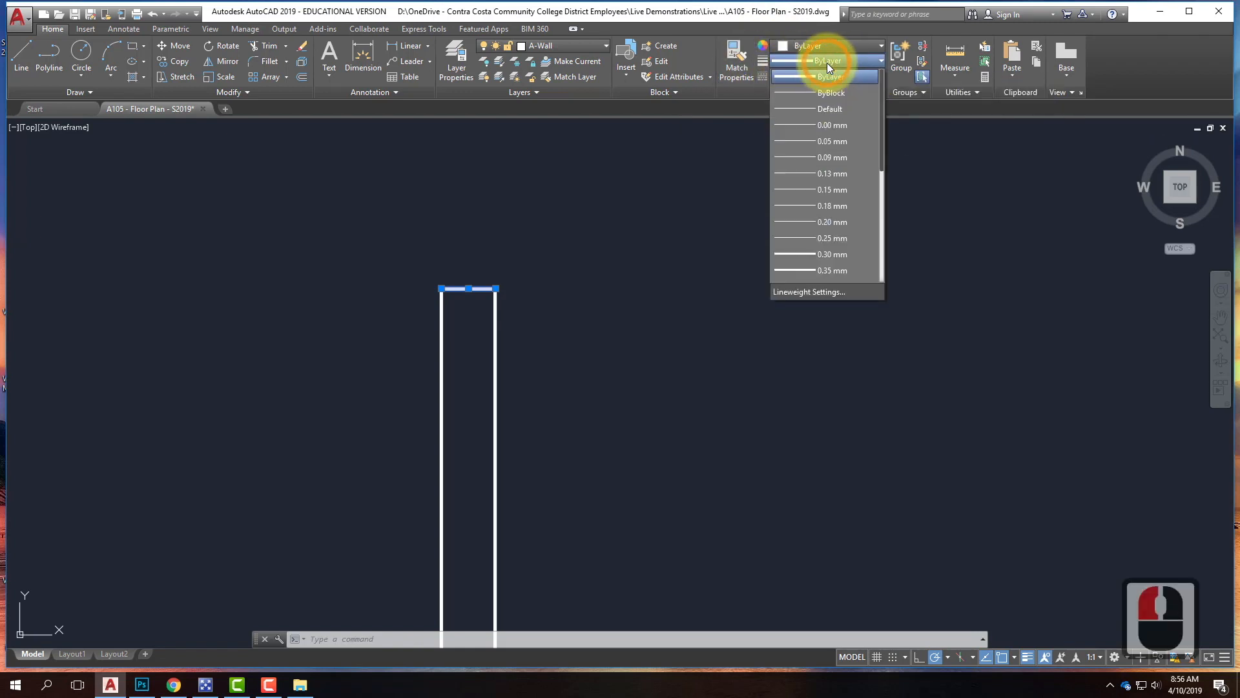
{"action": "scroll", "coordinate": [830, 204], "scroll_direction": "down", "scroll_amount": 3}
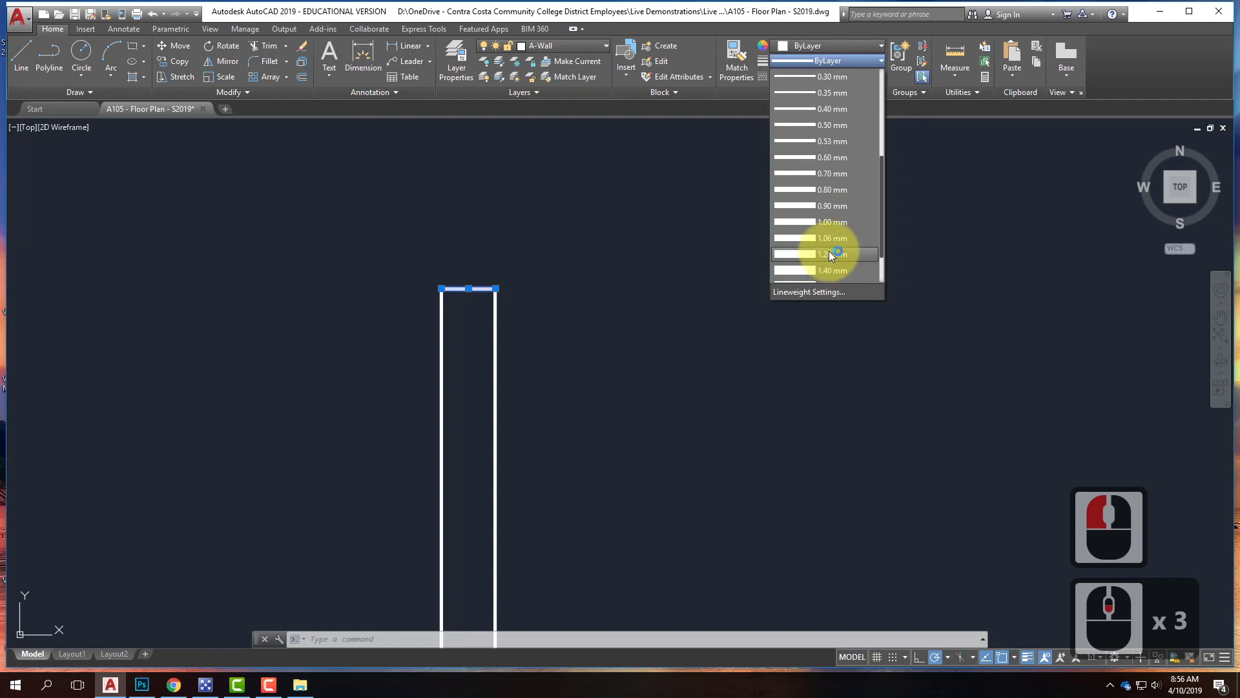
{"action": "left_click", "coordinate": [832, 254]}
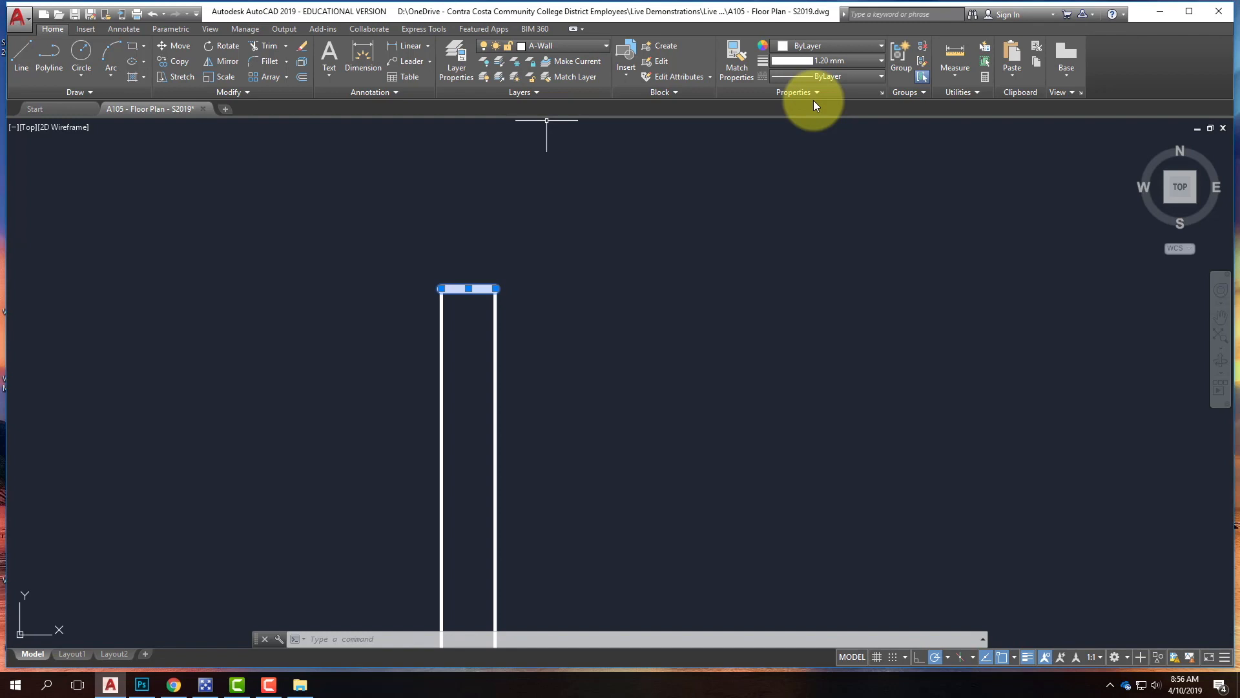
Return the wall's end line to the ByLayer lineweight and deselect it.
{"action": "left_click", "coordinate": [843, 56]}
{"action": "scroll", "coordinate": [833, 154], "scroll_direction": "up", "scroll_amount": 5}
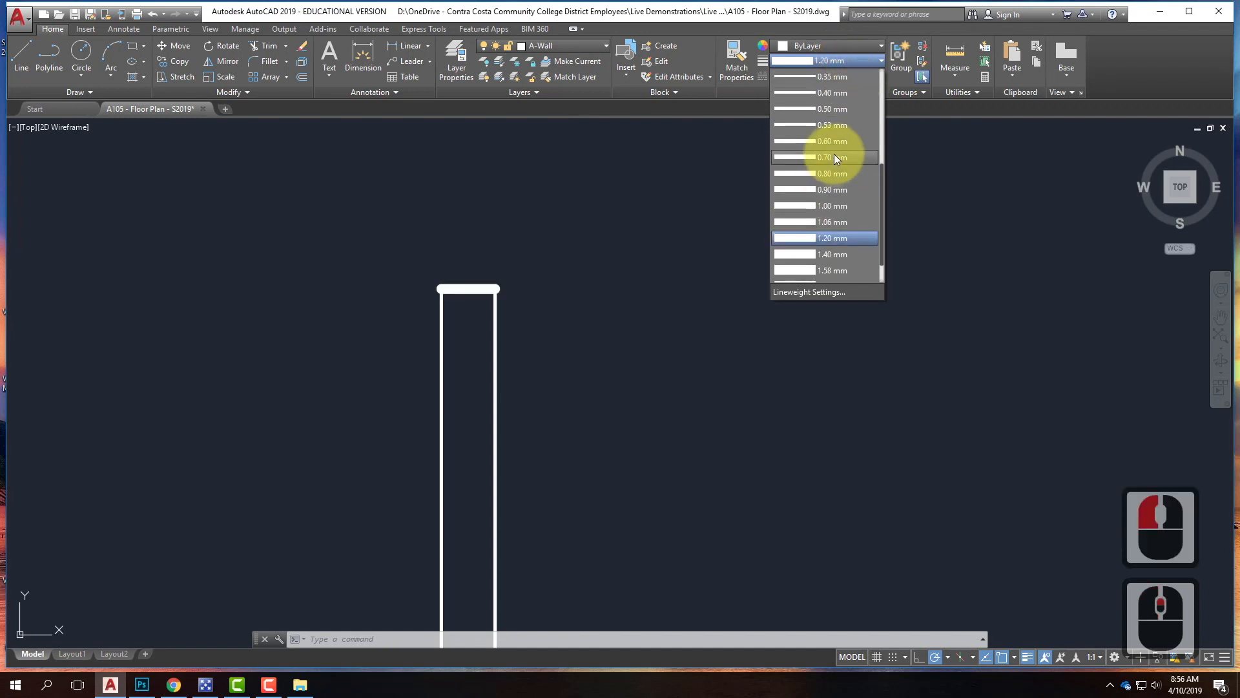
{"action": "scroll", "coordinate": [834, 154], "scroll_direction": "up", "scroll_amount": 4}
{"action": "left_click", "coordinate": [833, 78]}
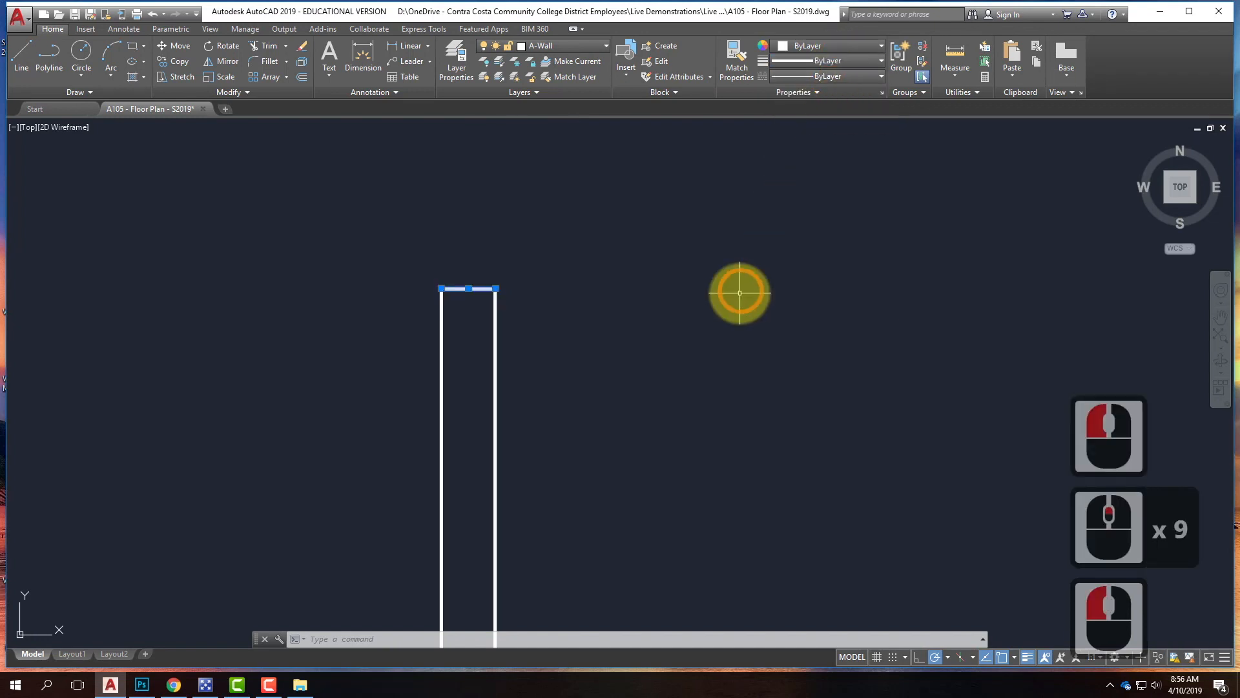
{"action": "scroll", "coordinate": [613, 337], "scroll_direction": "down", "scroll_amount": 3}
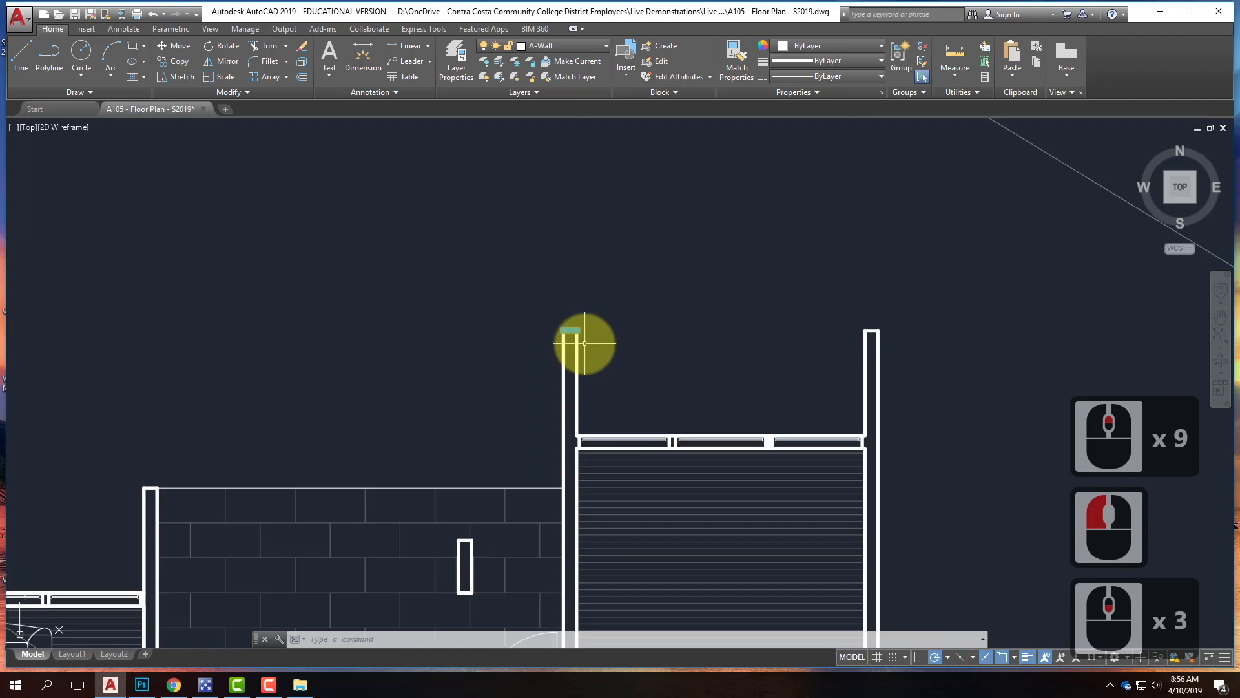
{"action": "key", "text": "Escape"}
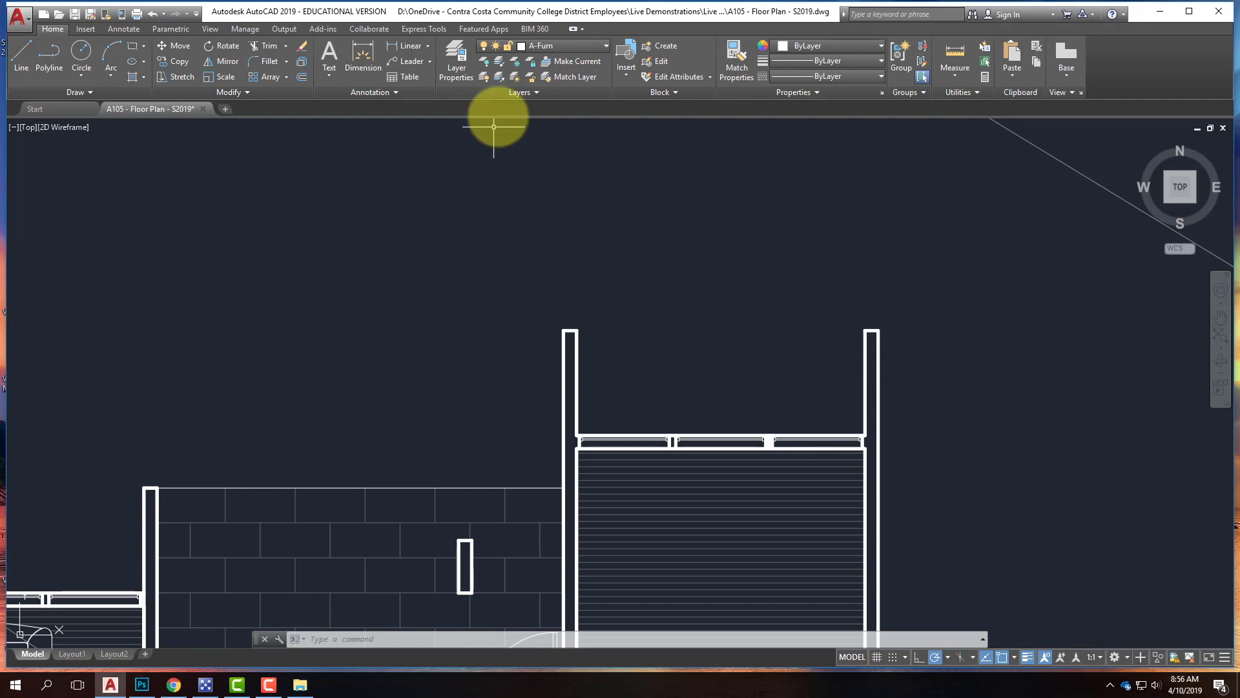
Set the lineweight of the A-Wall layer to 0.70 mm.
{"action": "left_click", "coordinate": [456, 58]}
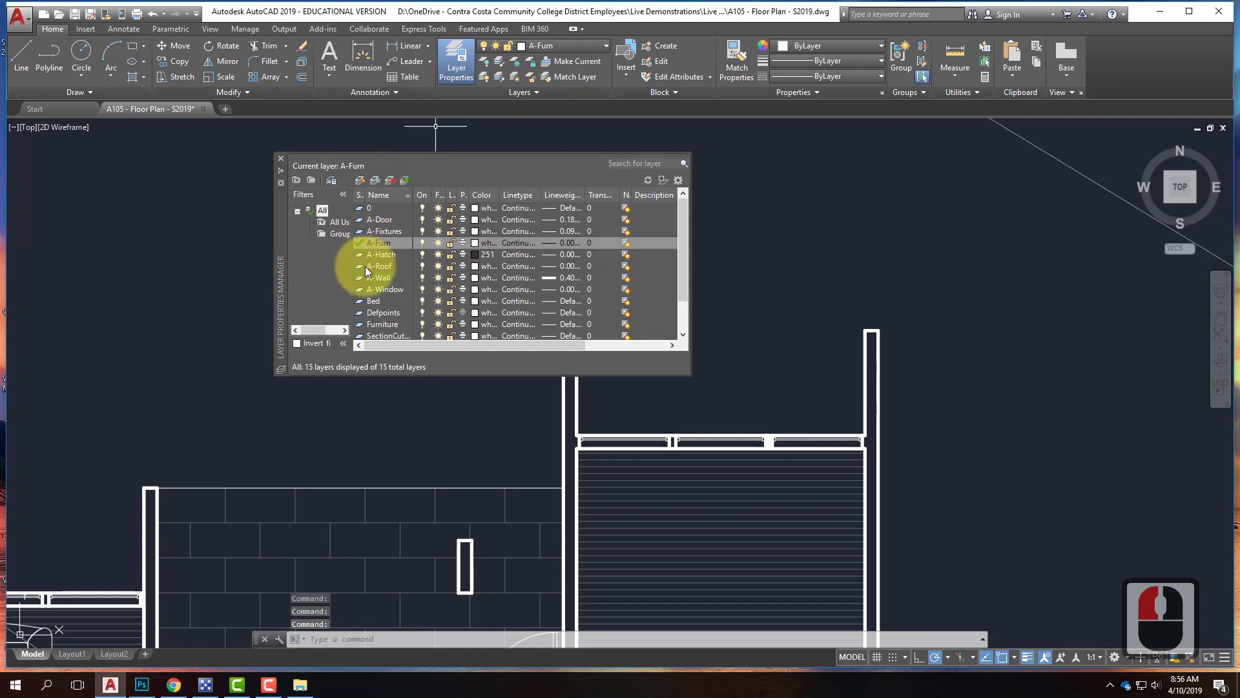
{"action": "left_click", "coordinate": [377, 280]}
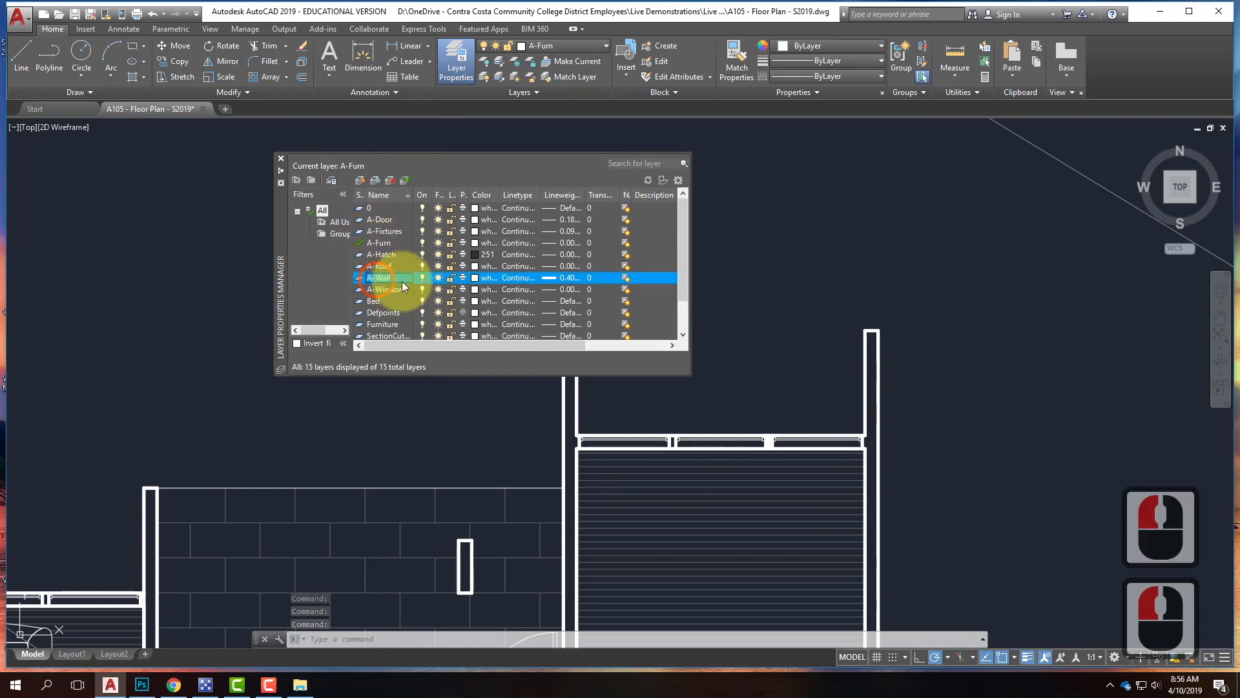
{"action": "left_click", "coordinate": [572, 281]}
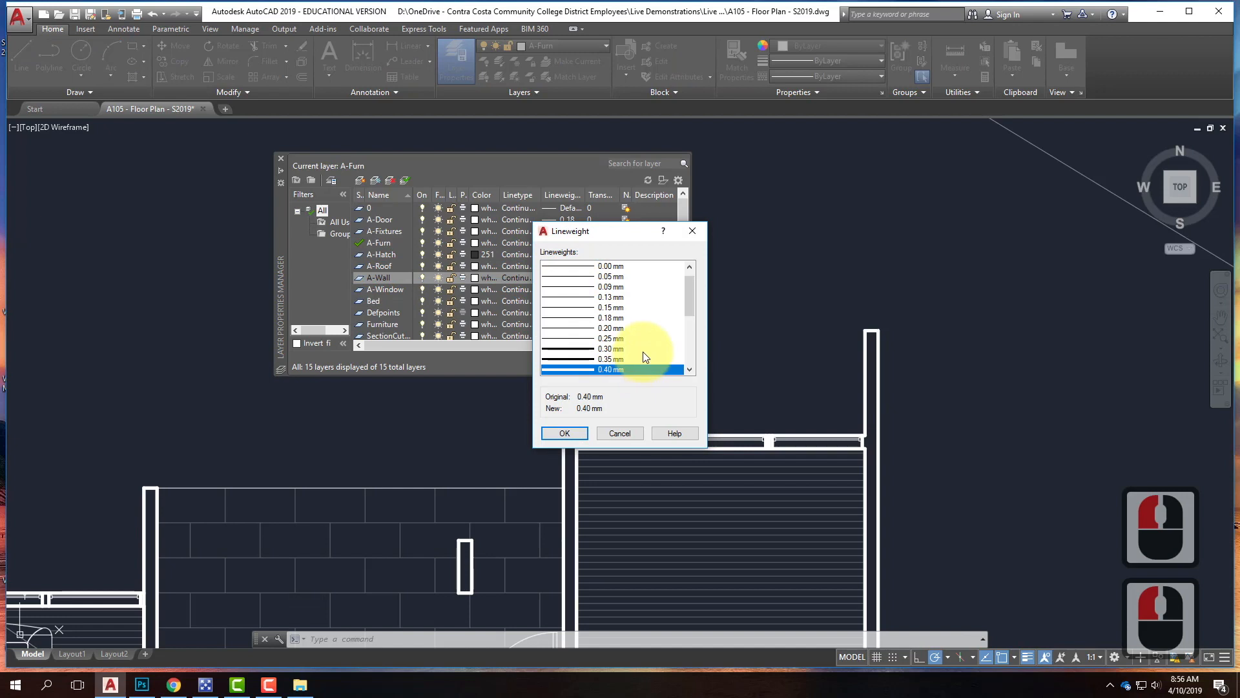
{"action": "scroll", "coordinate": [601, 334], "scroll_direction": "down", "scroll_amount": 2}
{"action": "left_click", "coordinate": [590, 348]}
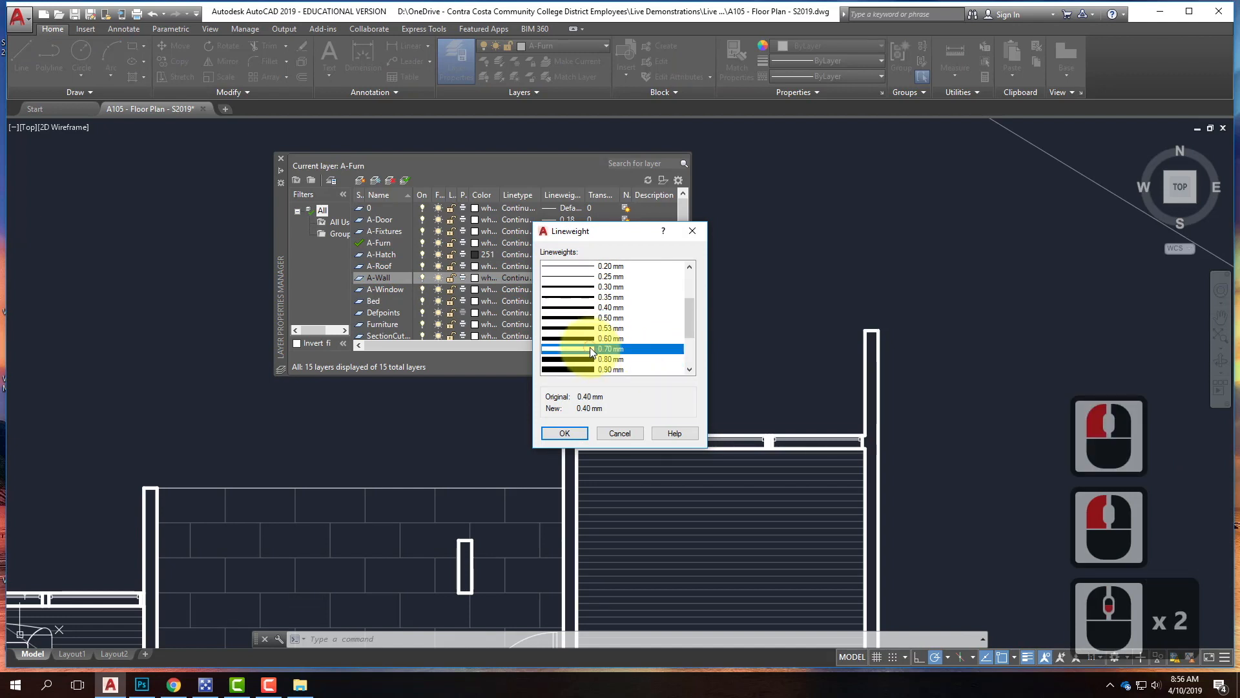
{"action": "left_click", "coordinate": [569, 434]}
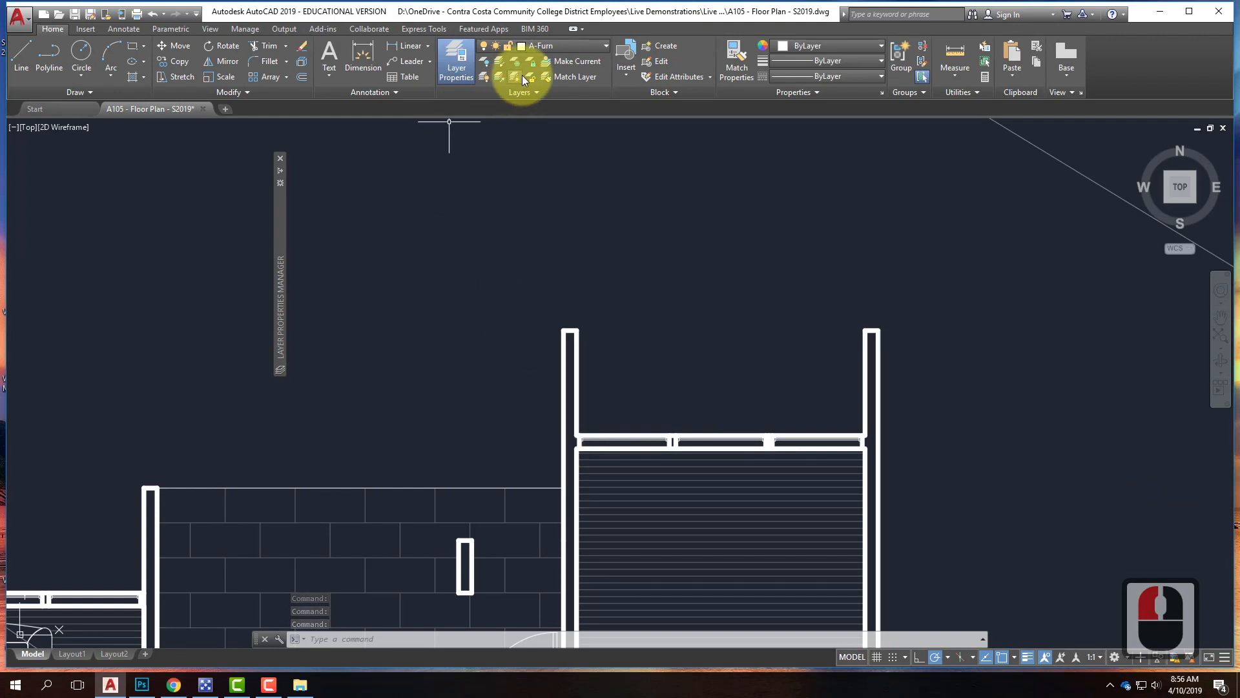
Reopen the layer properties and set the A-Wall layer's lineweight back to 0.40 mm.
{"action": "left_click", "coordinate": [463, 58]}
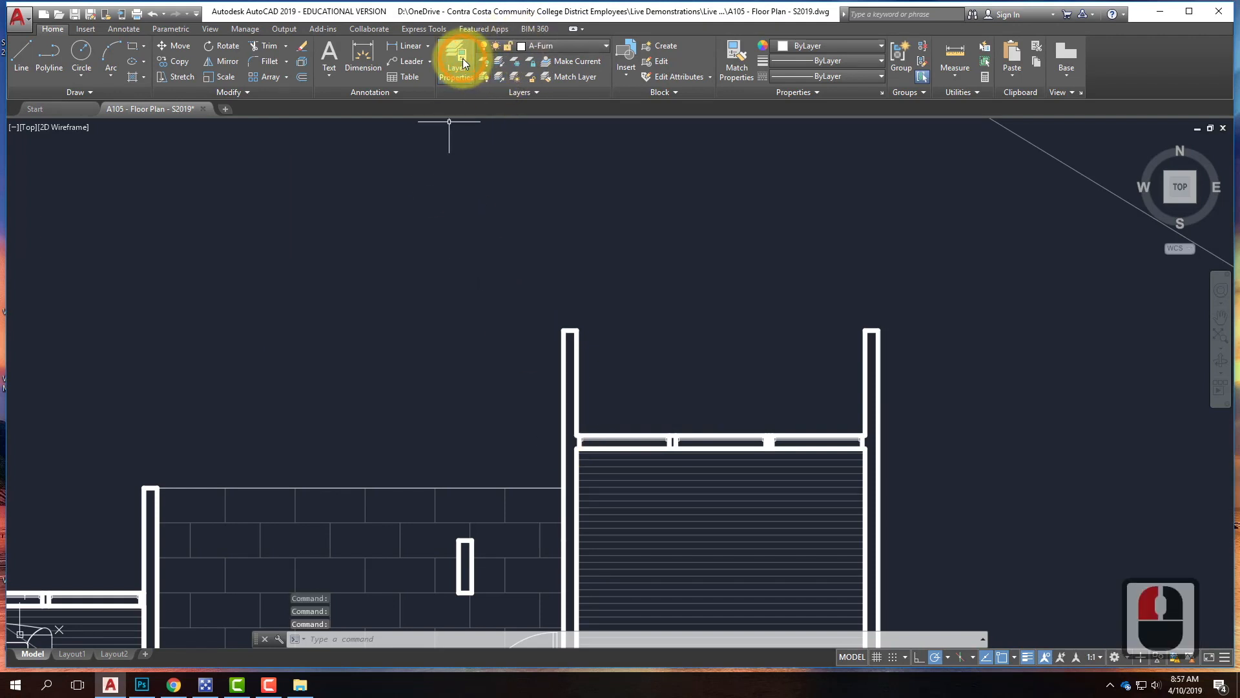
{"action": "left_click", "coordinate": [462, 58]}
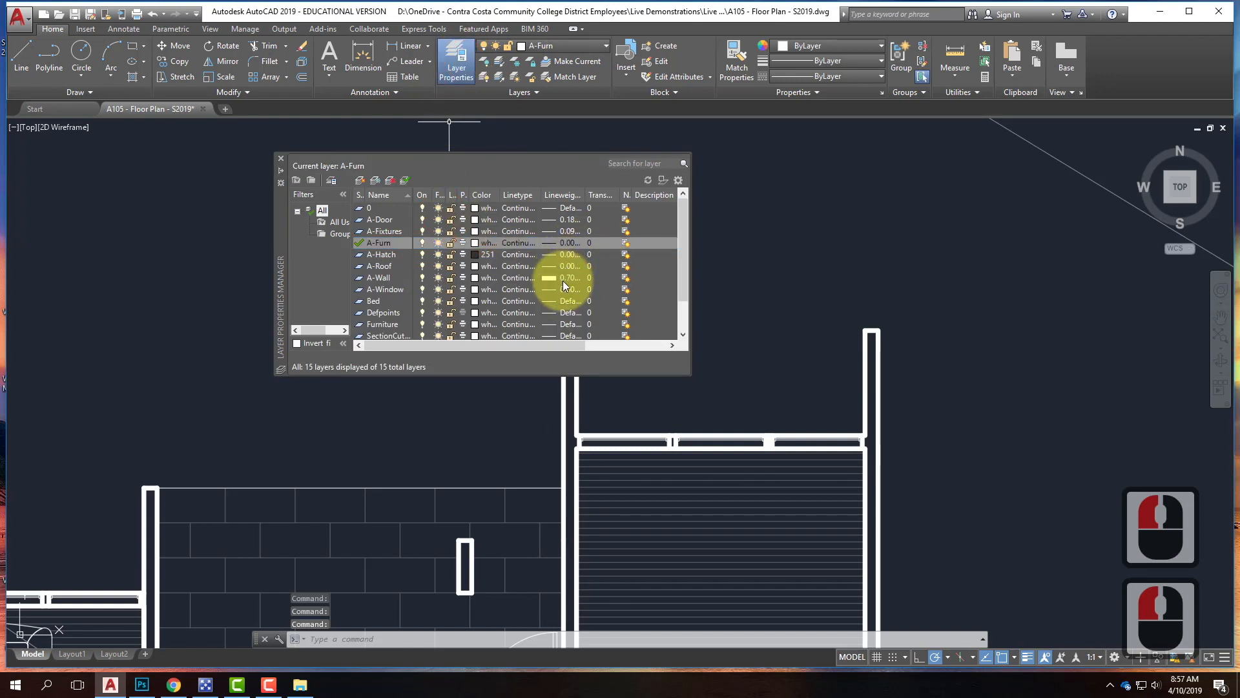
{"action": "left_click", "coordinate": [563, 279]}
{"action": "left_click", "coordinate": [603, 328]}
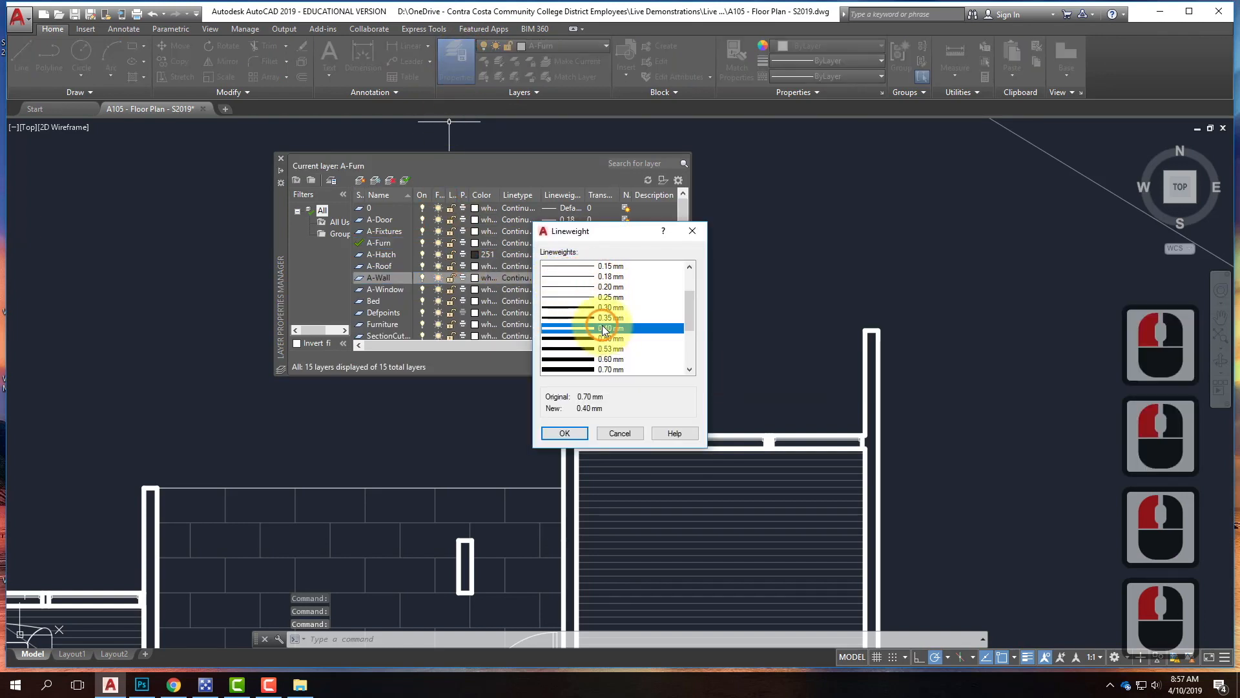
{"action": "left_click", "coordinate": [576, 433]}
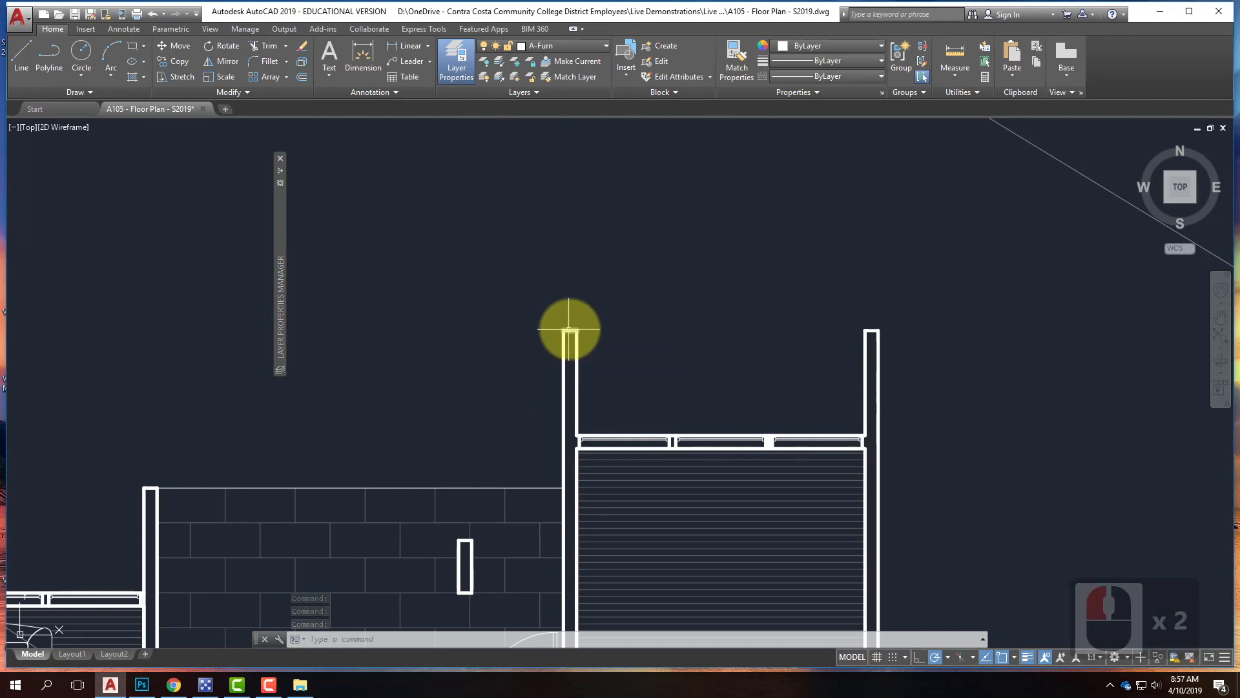
{"action": "scroll", "coordinate": [582, 279], "scroll_direction": "down", "scroll_amount": 3}
{"action": "scroll", "coordinate": [552, 371], "scroll_direction": "up", "scroll_amount": 1}
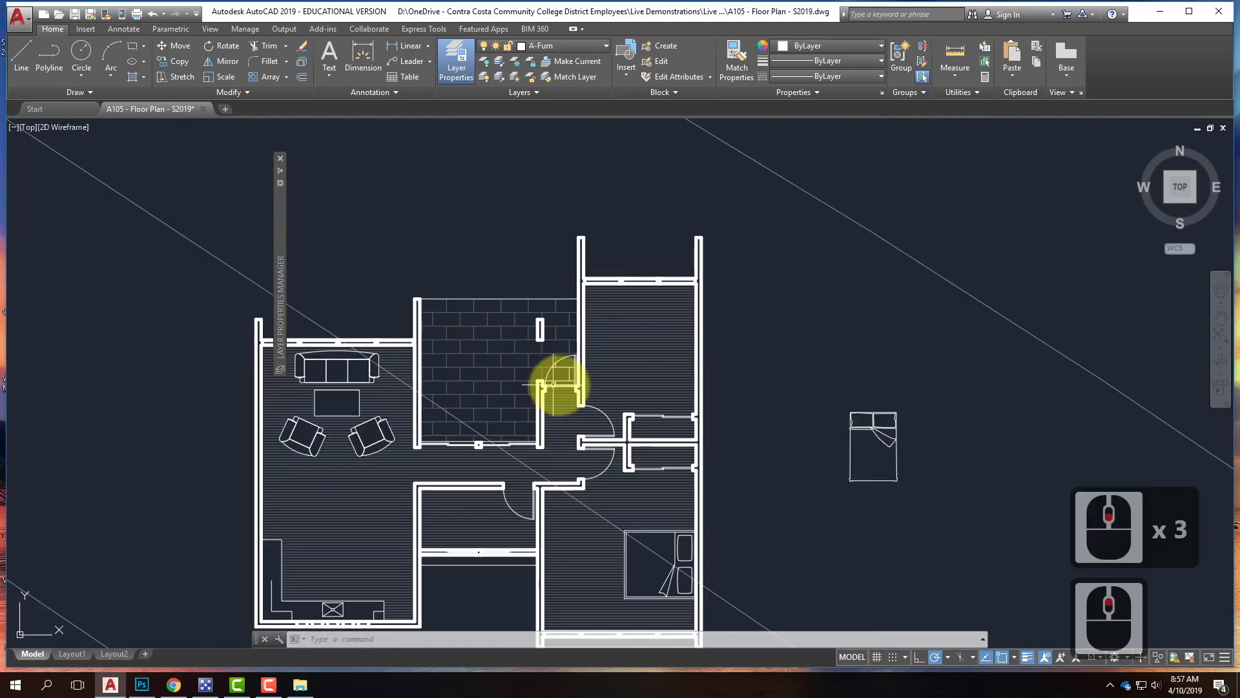
{"action": "scroll", "coordinate": [595, 294], "scroll_direction": "down", "scroll_amount": 2}
{"action": "scroll", "coordinate": [595, 305], "scroll_direction": "up", "scroll_amount": 2}
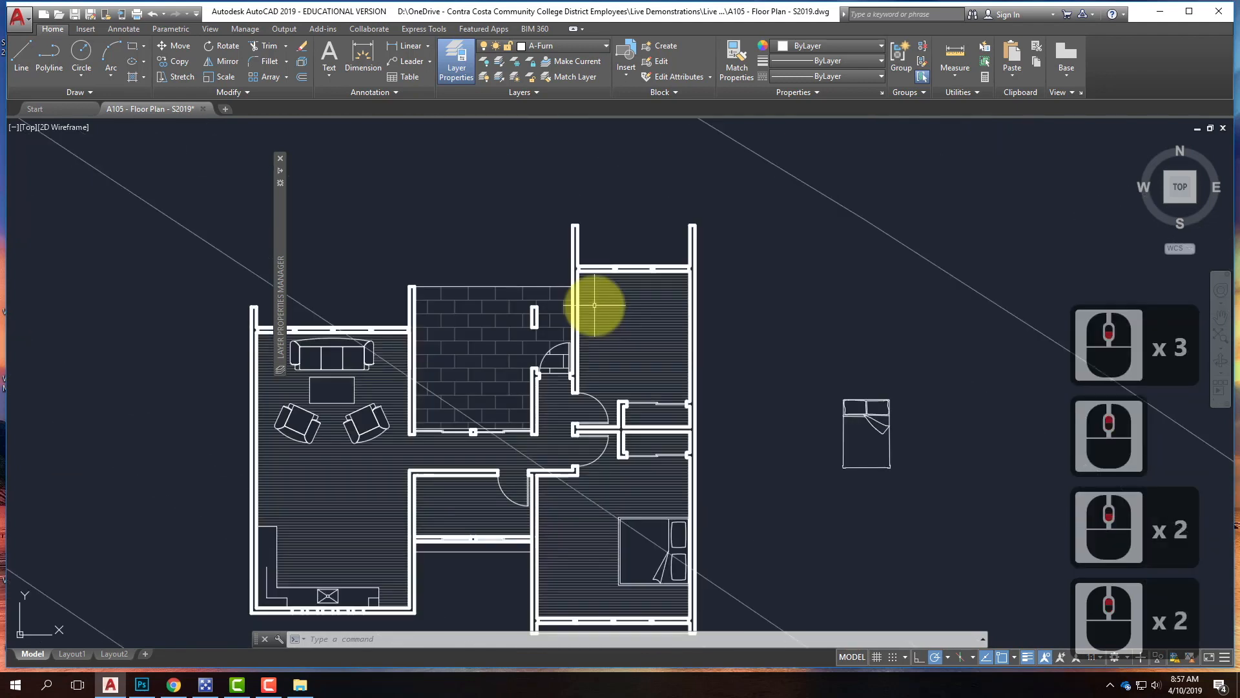
{"action": "scroll", "coordinate": [540, 265], "scroll_direction": "down", "scroll_amount": 1}
{"action": "scroll", "coordinate": [509, 420], "scroll_direction": "up", "scroll_amount": 2}
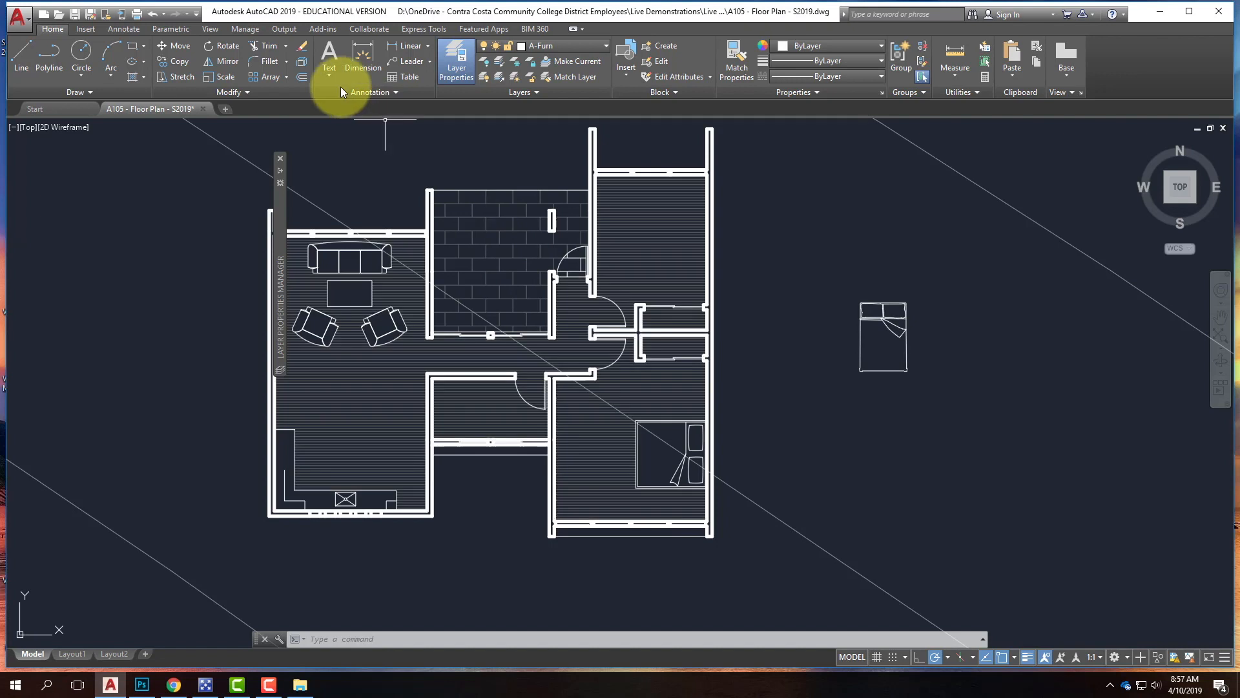
{"action": "scroll", "coordinate": [321, 303], "scroll_direction": "down", "scroll_amount": 2}
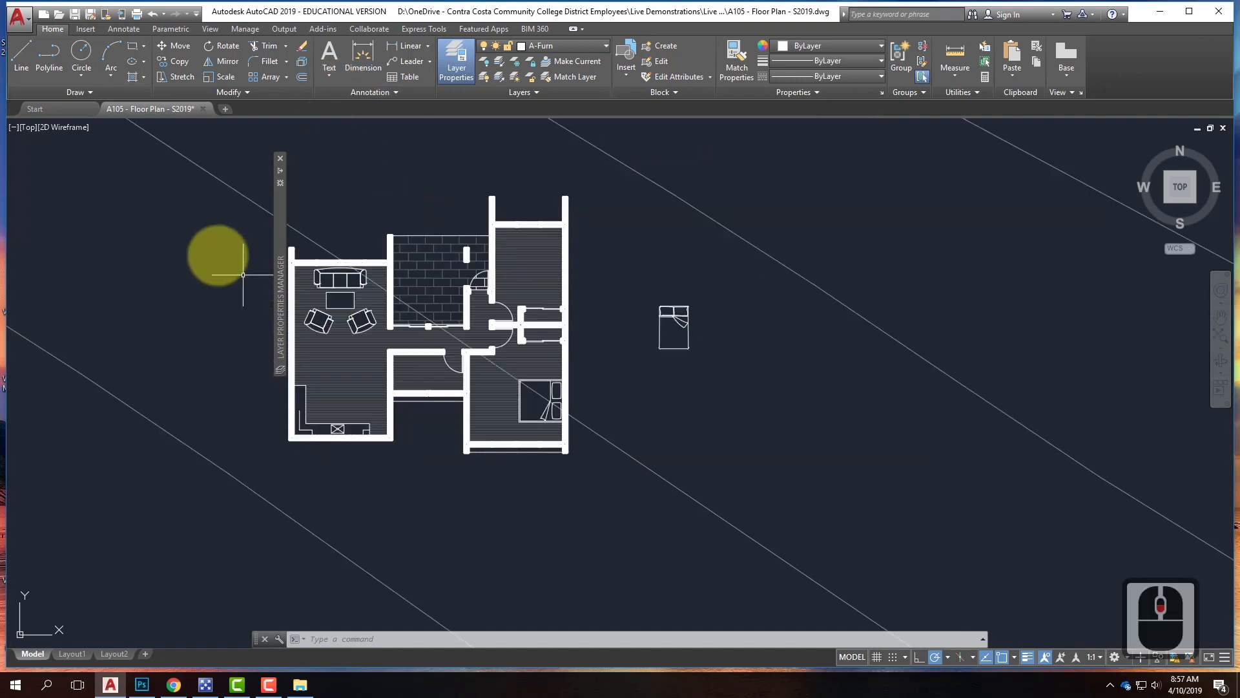
Start a plot of the model with the PublishToWeb JPG.pc3 plotter and the default Sun Hi-Res (1600 x 1280 pixels) paper size.
{"action": "scroll", "coordinate": [216, 249], "scroll_direction": "up", "scroll_amount": 2}
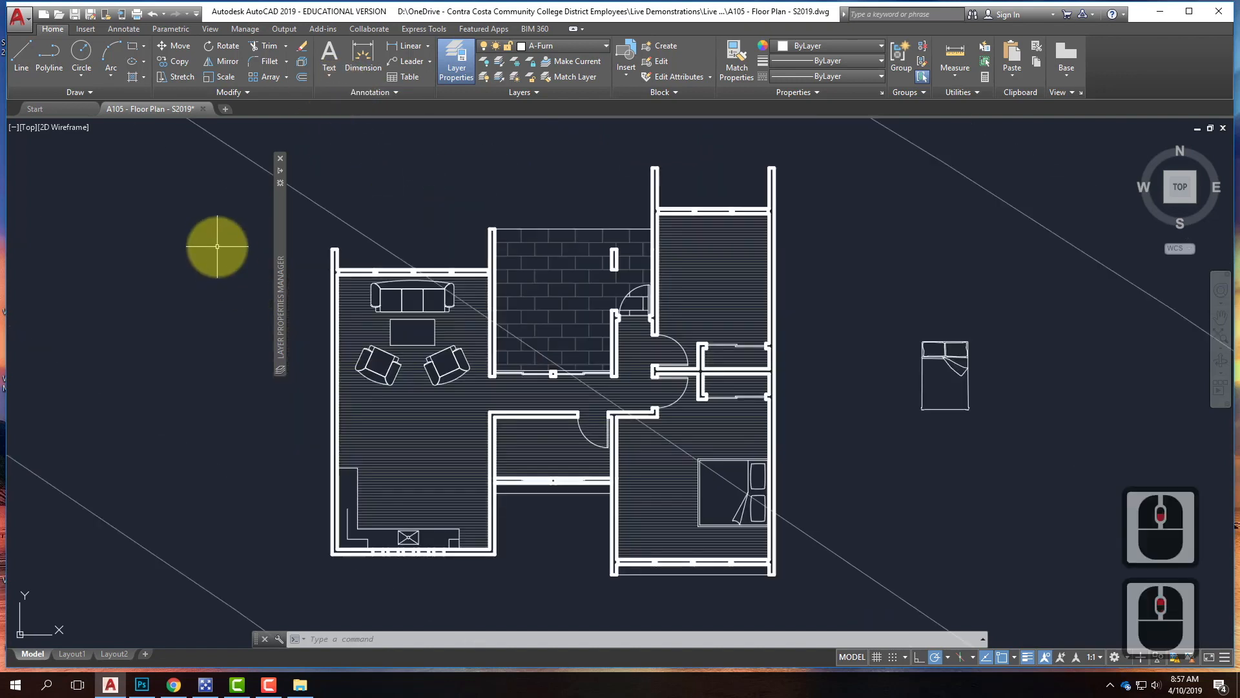
{"action": "left_click", "coordinate": [137, 14]}
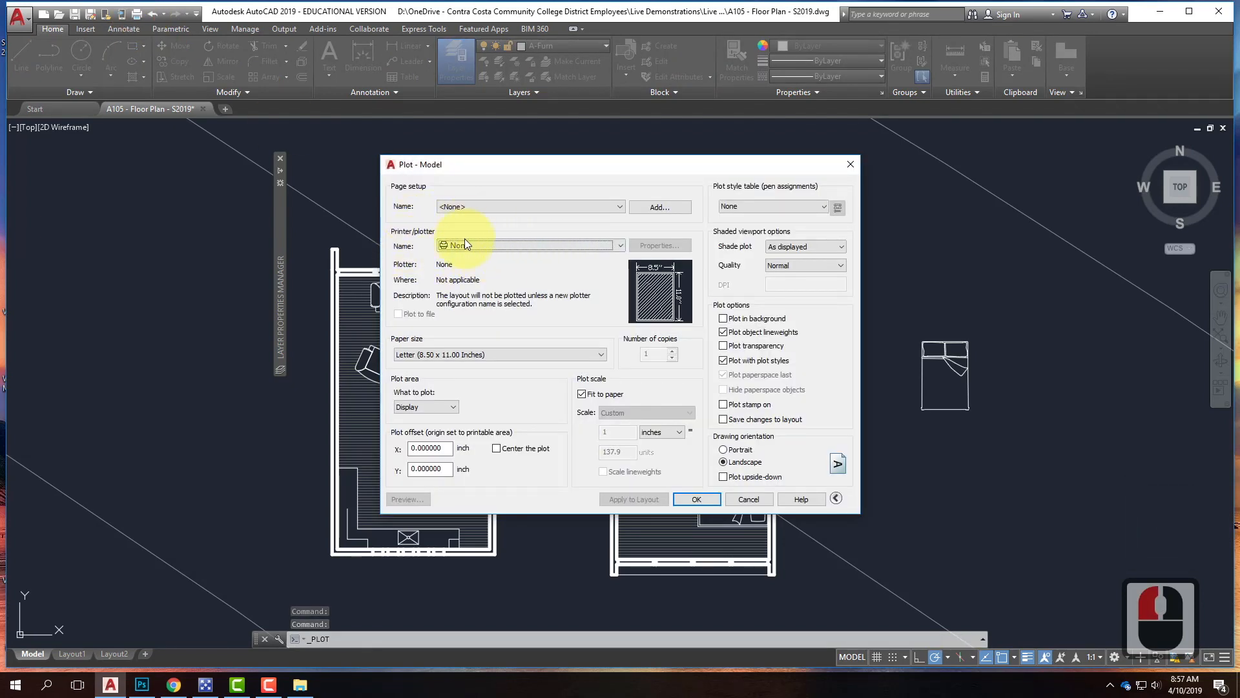
{"action": "left_click", "coordinate": [465, 244]}
{"action": "scroll", "coordinate": [514, 350], "scroll_direction": "down", "scroll_amount": 4}
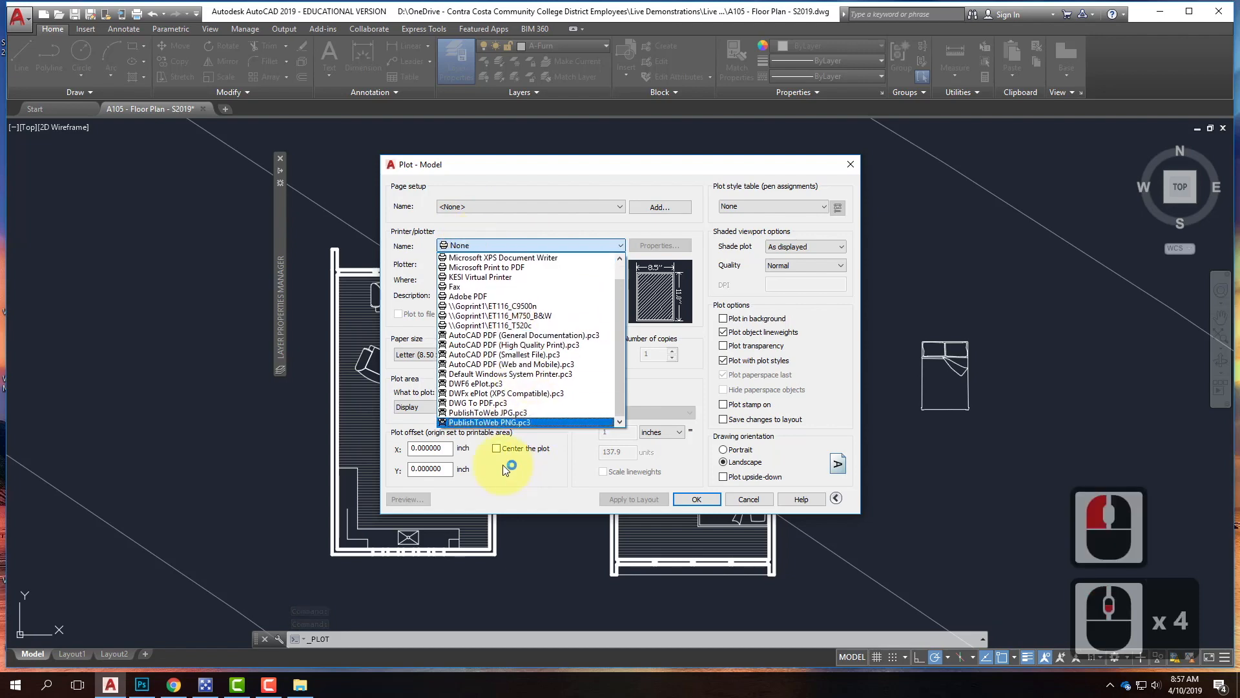
{"action": "left_click", "coordinate": [483, 413]}
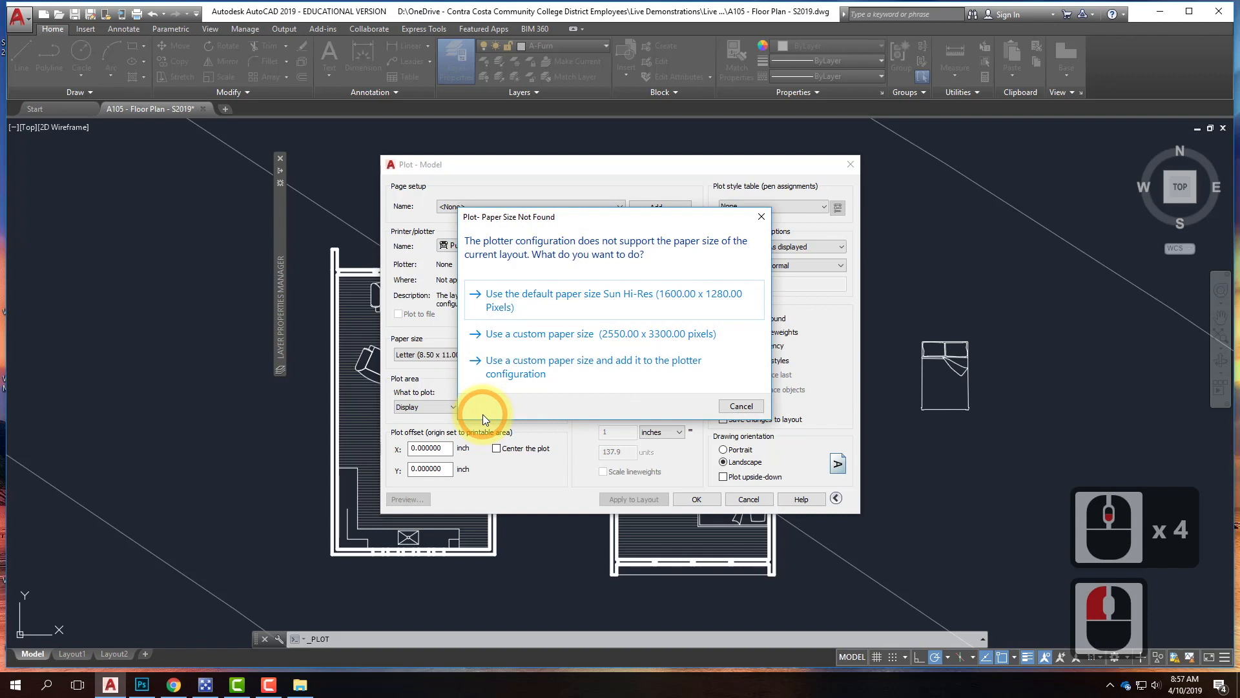
{"action": "left_click", "coordinate": [524, 304]}
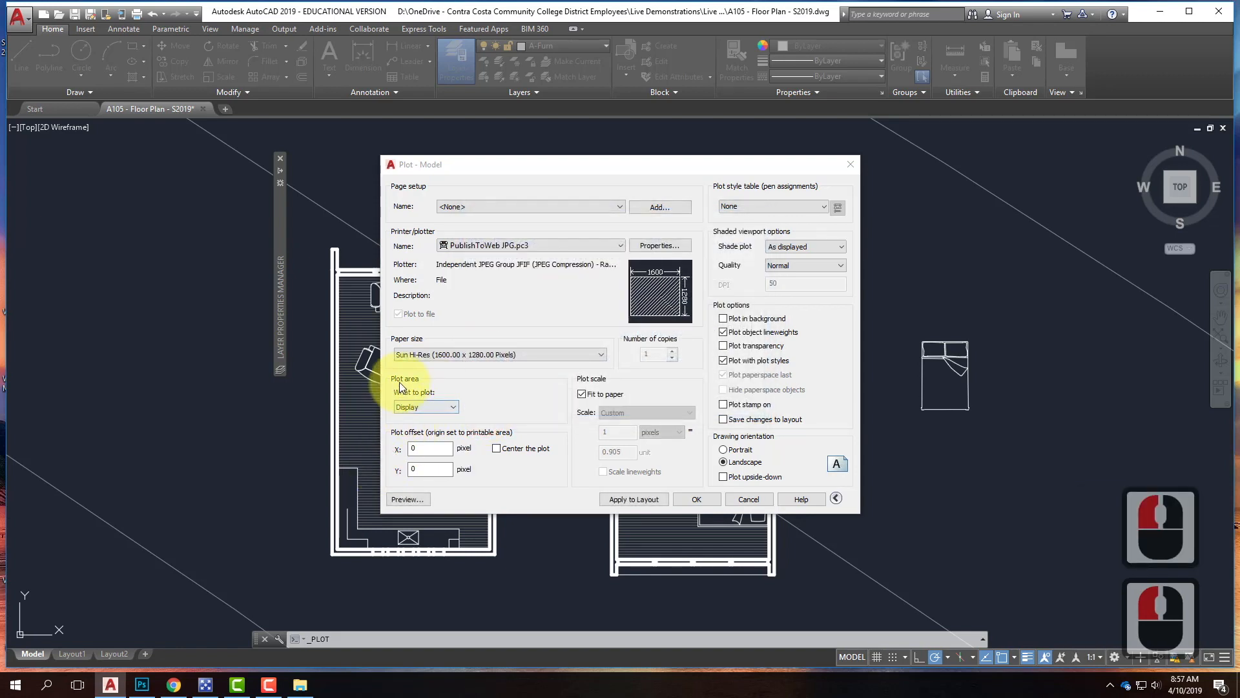
Set the plot area to a window around the whole floor plan, excluding the spare bed outside it, and center the plot.
{"action": "left_click", "coordinate": [420, 407]}
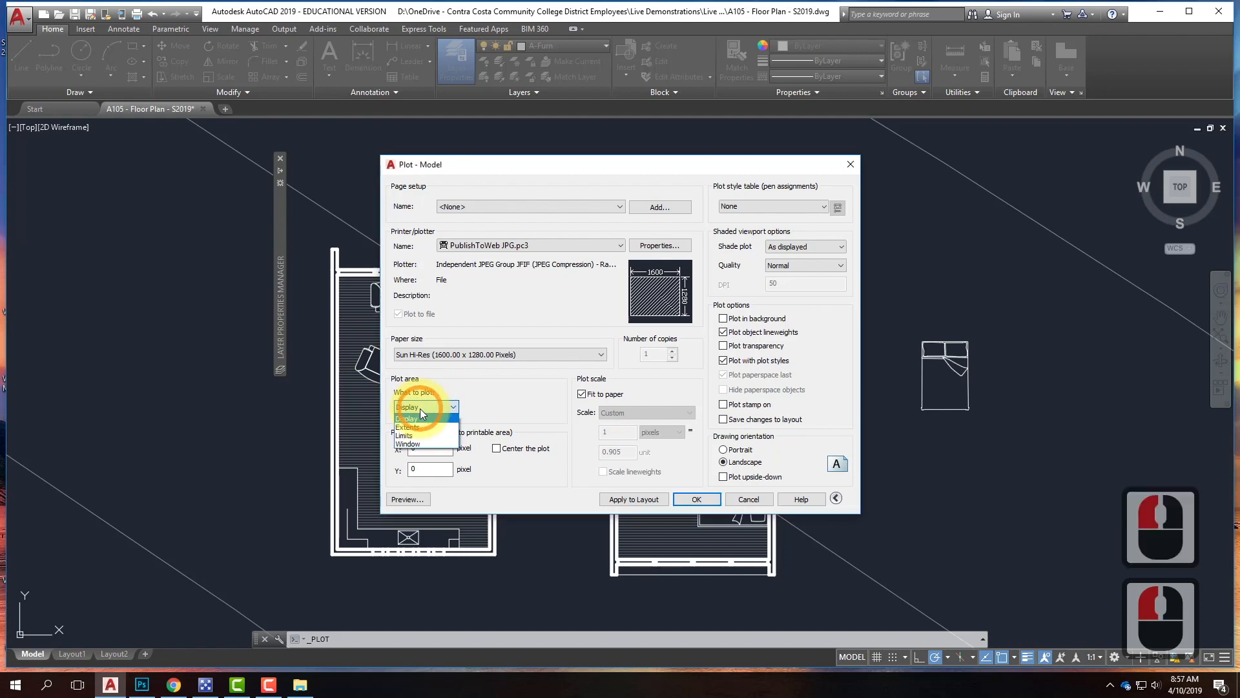
{"action": "left_click", "coordinate": [407, 444]}
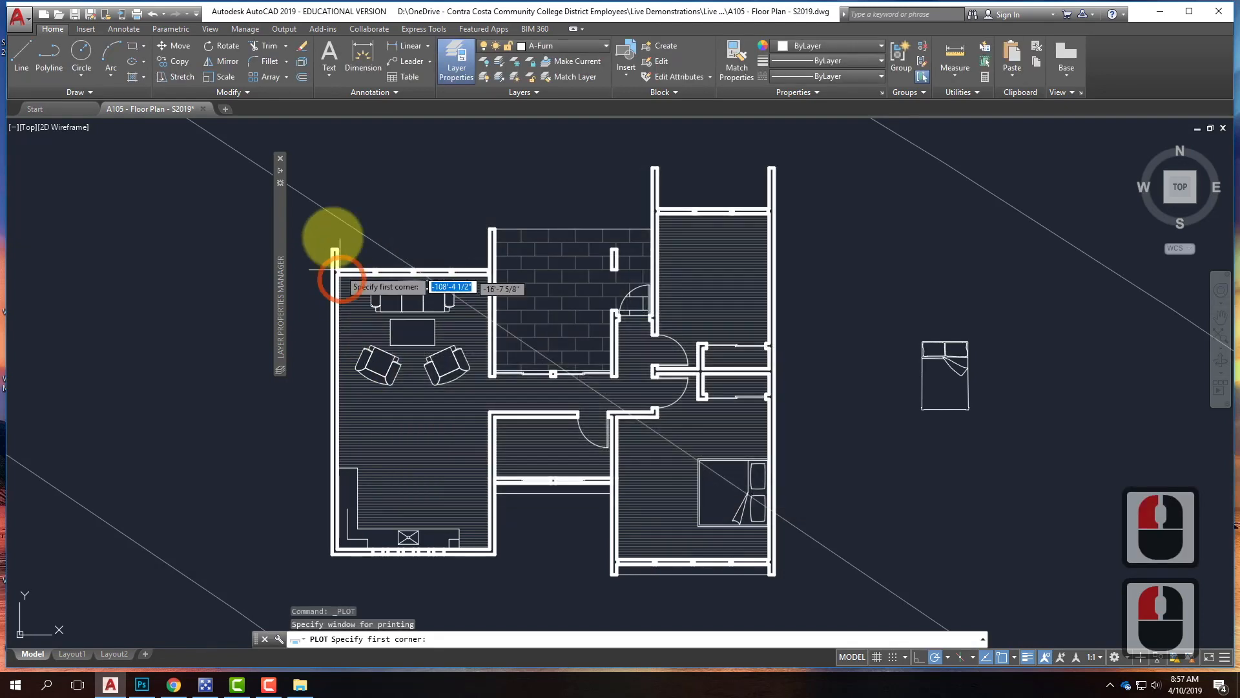
{"action": "left_click", "coordinate": [300, 140]}
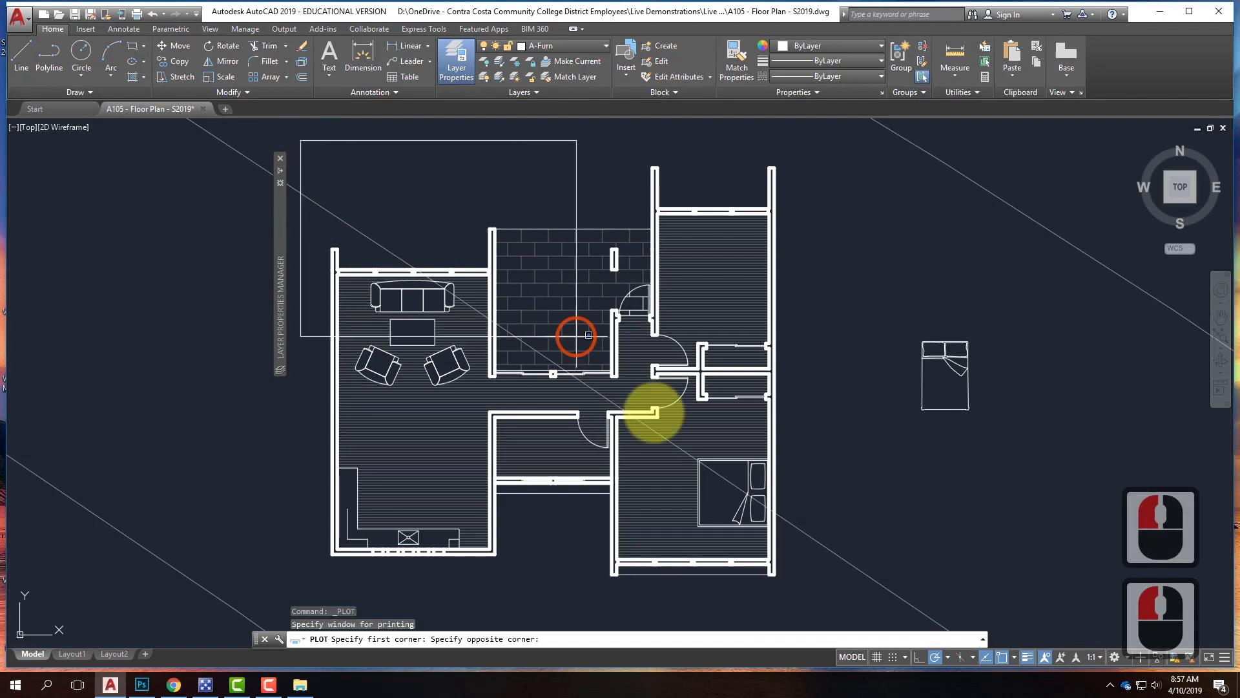
{"action": "left_click", "coordinate": [824, 601]}
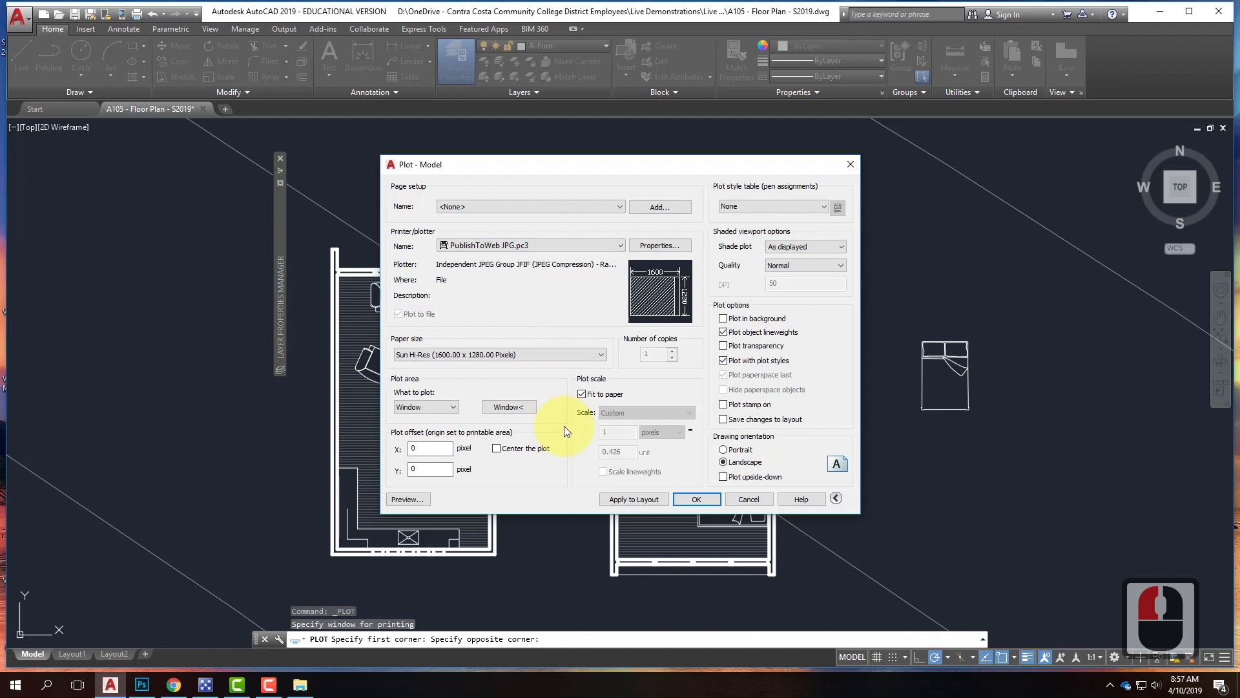
{"action": "left_click", "coordinate": [496, 449]}
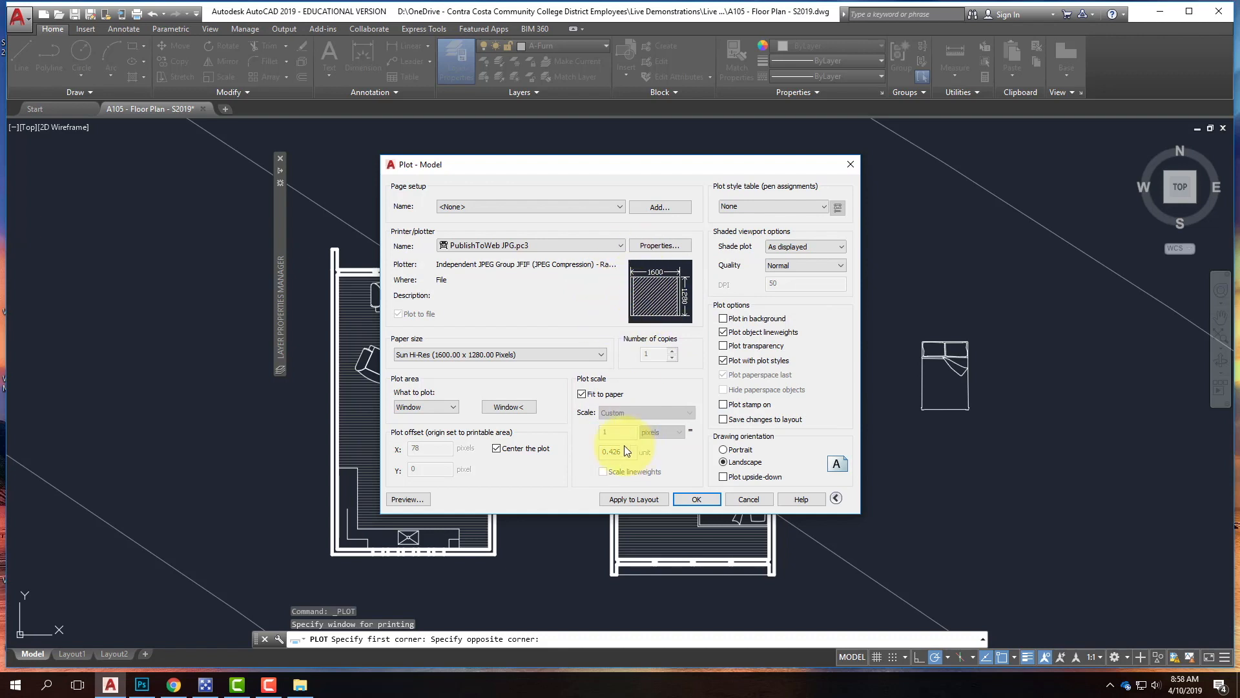
{"action": "left_click", "coordinate": [582, 394]}
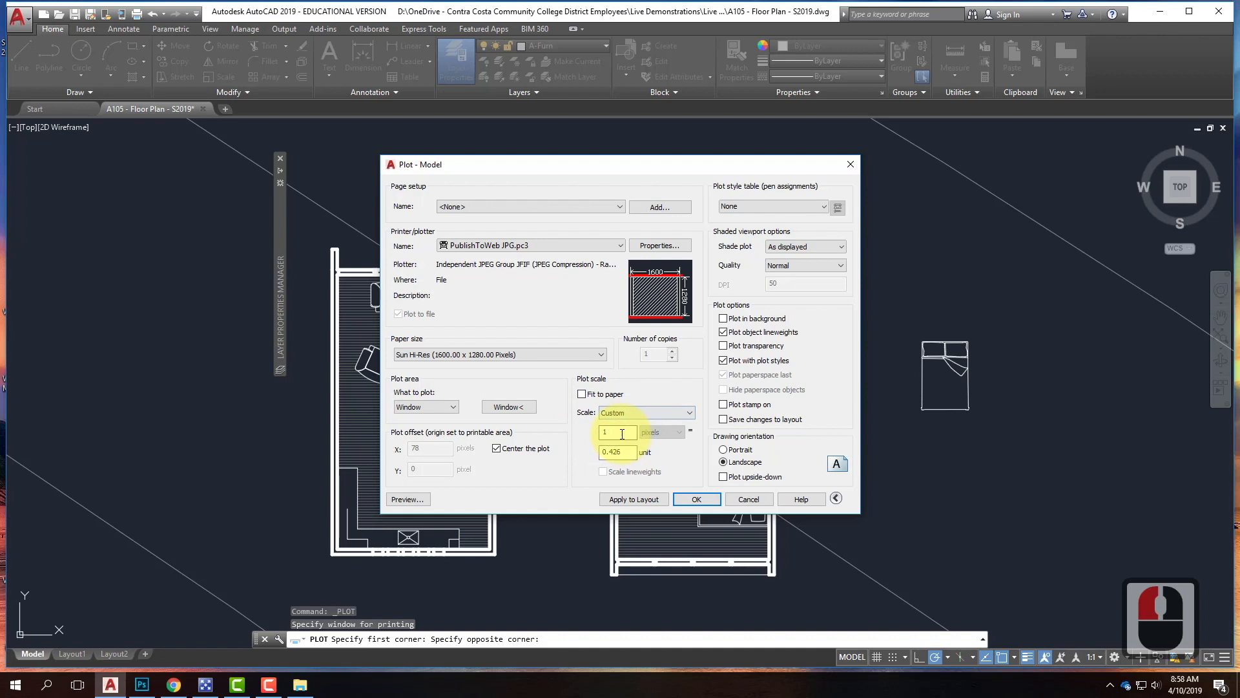
{"action": "left_click", "coordinate": [584, 394]}
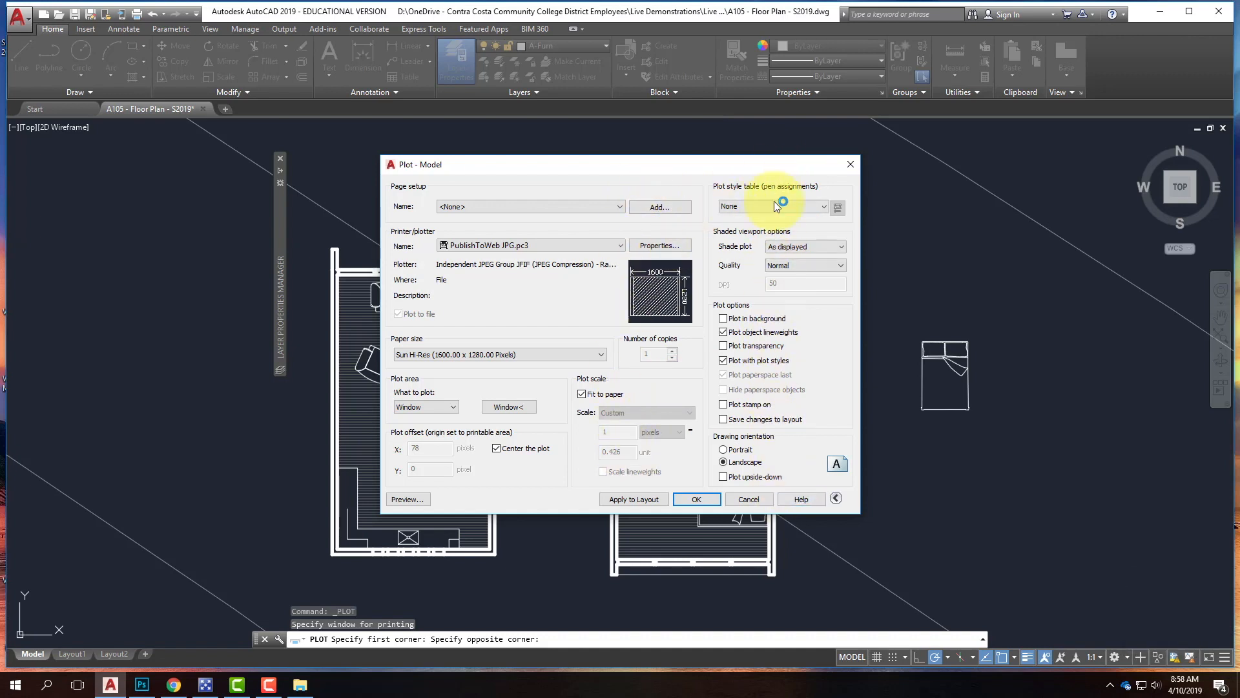
{"action": "left_click", "coordinate": [836, 498]}
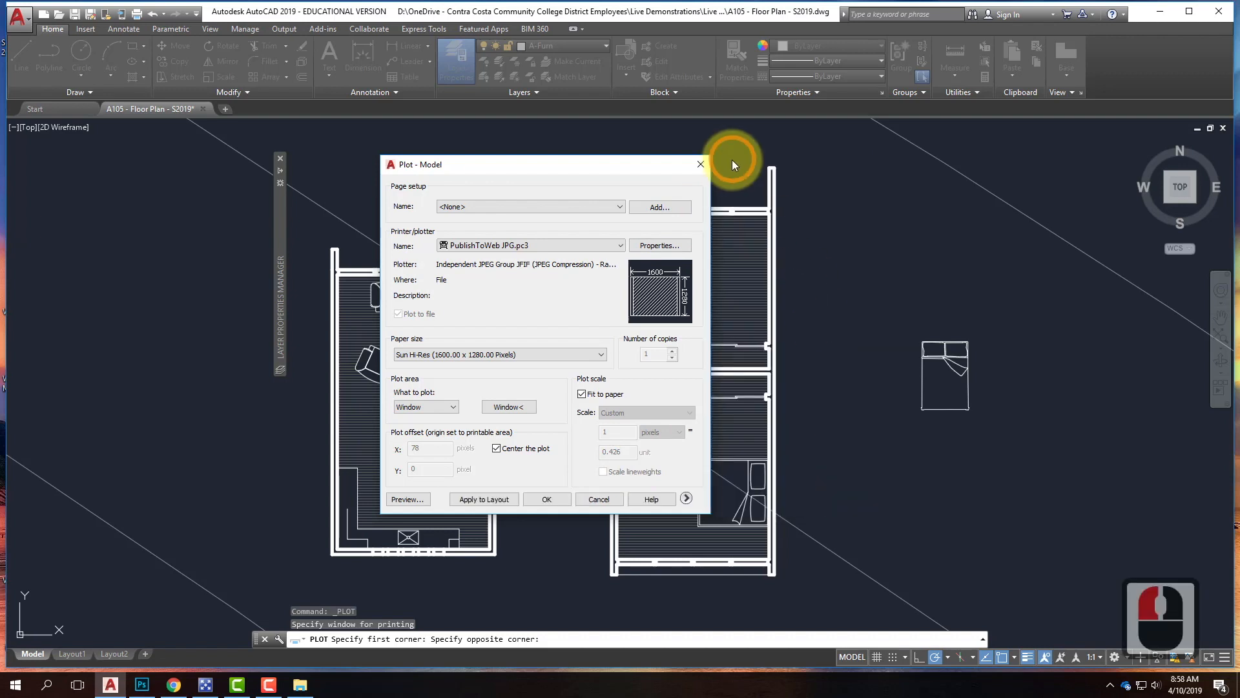
{"action": "left_click", "coordinate": [687, 498]}
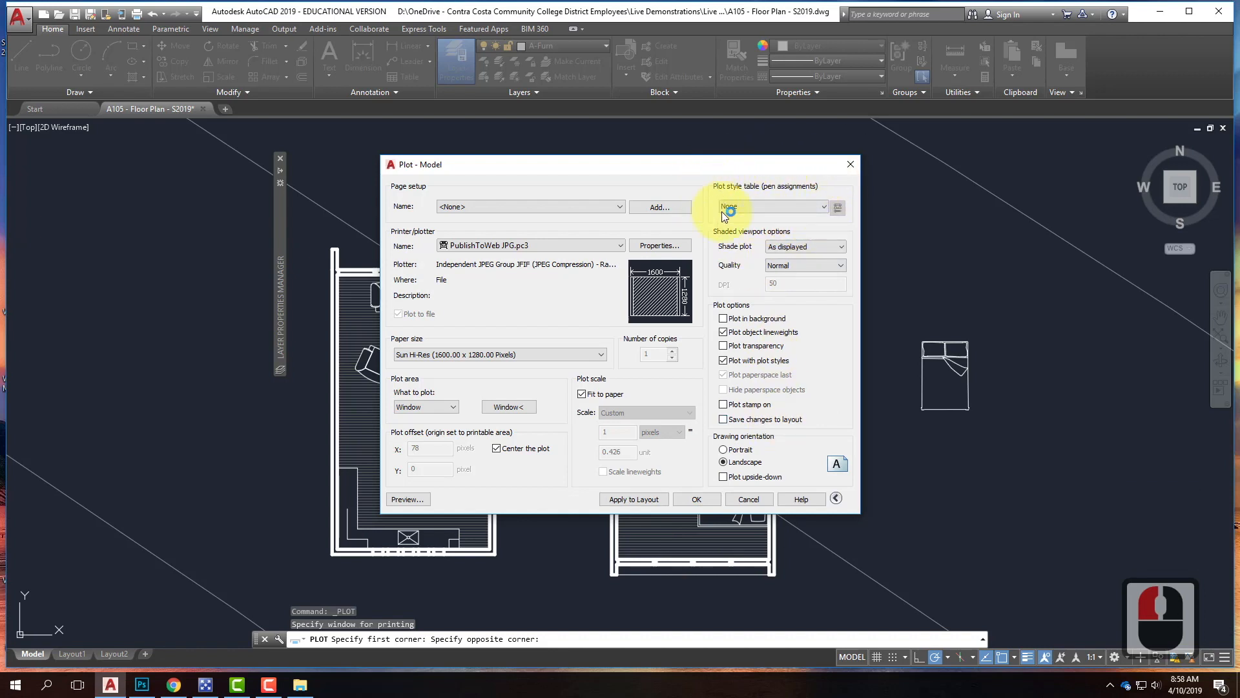
Assign the acad.ctb plot style table to all layouts and set the shaded viewport quality to Maximum.
{"action": "left_click", "coordinate": [765, 204]}
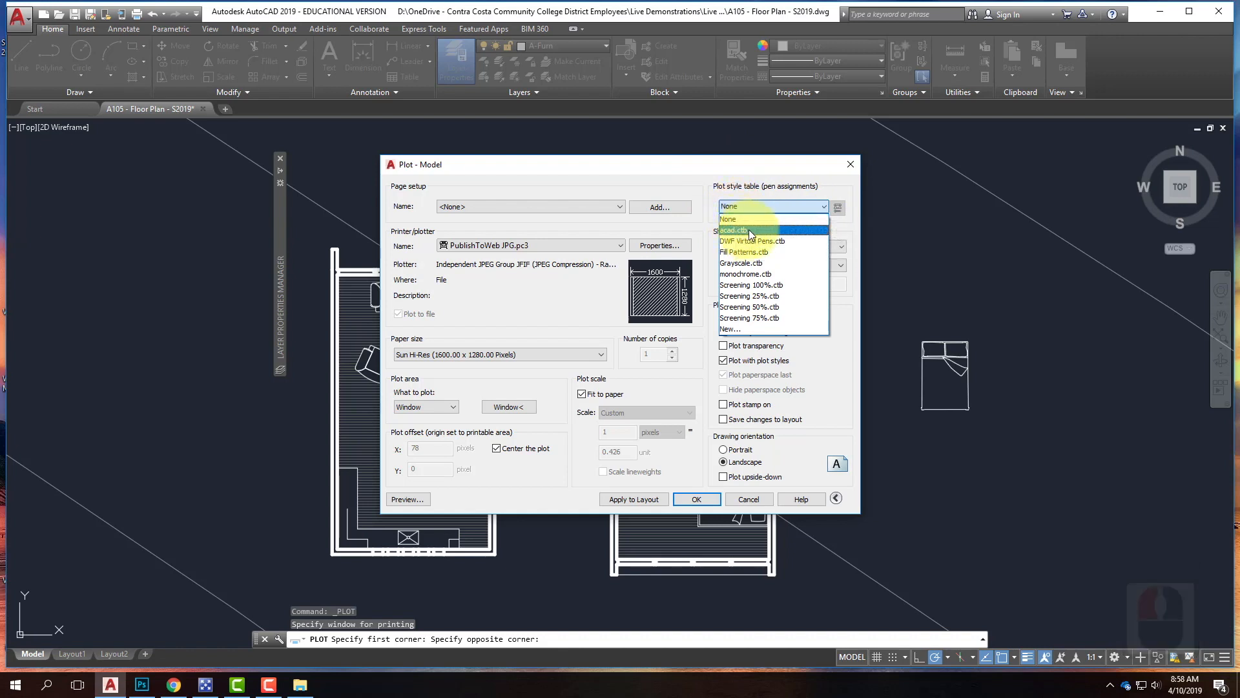
{"action": "left_click", "coordinate": [749, 231]}
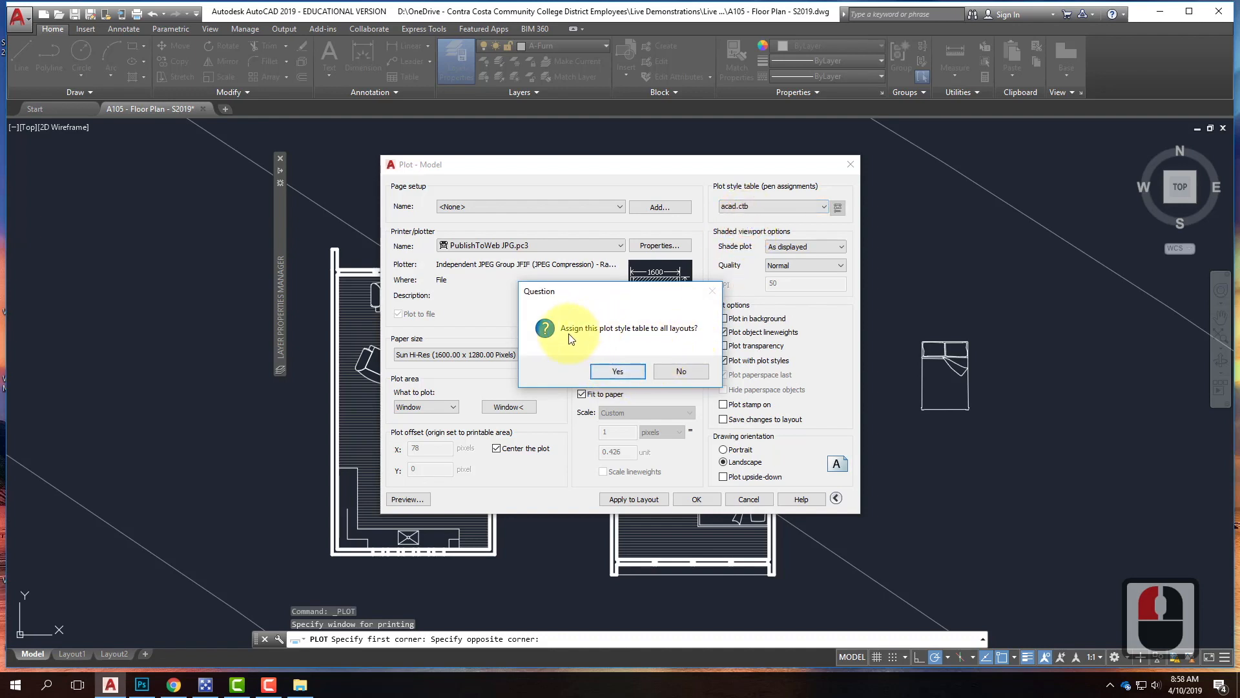
{"action": "left_click", "coordinate": [622, 371]}
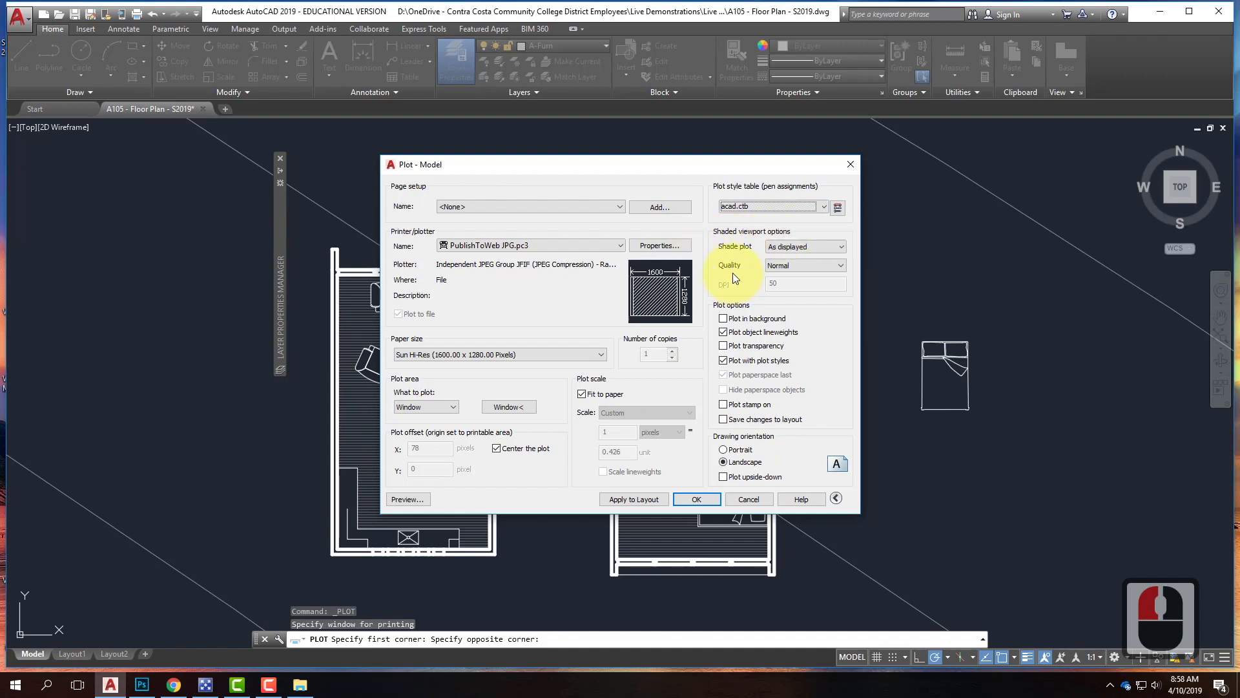
{"action": "left_click", "coordinate": [801, 265]}
{"action": "left_click", "coordinate": [802, 311]}
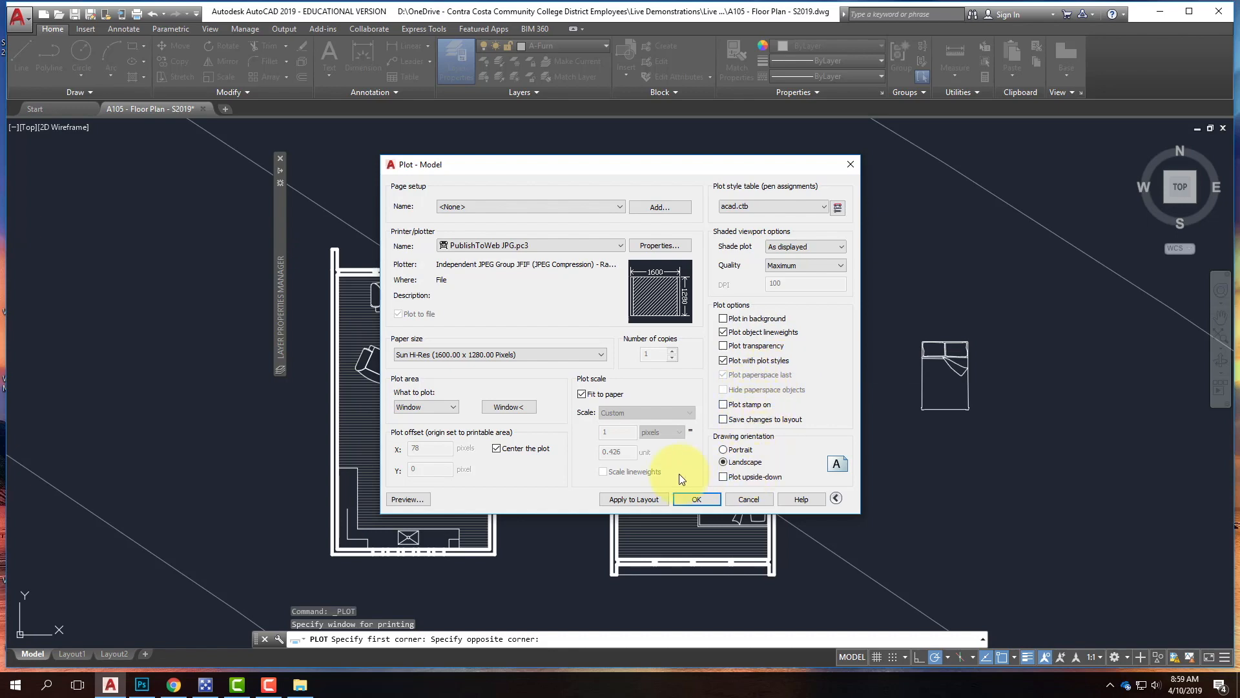
Plot to A105 - Floor Plan - S2019-Model.jpg in OneDrive's Live Demonstrations, Live - A135 Exercises, Ex119 - Blocks Hatches and Line-Weights folder.
{"action": "left_click", "coordinate": [700, 498]}
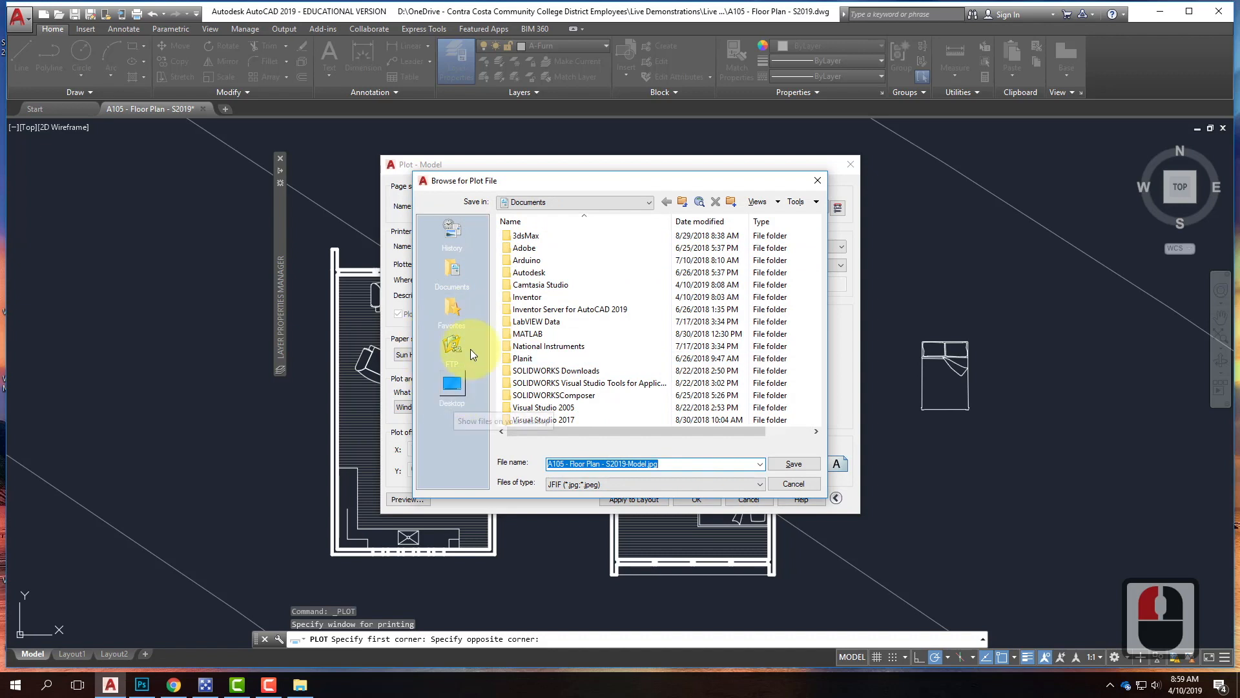
{"action": "left_click", "coordinate": [573, 202]}
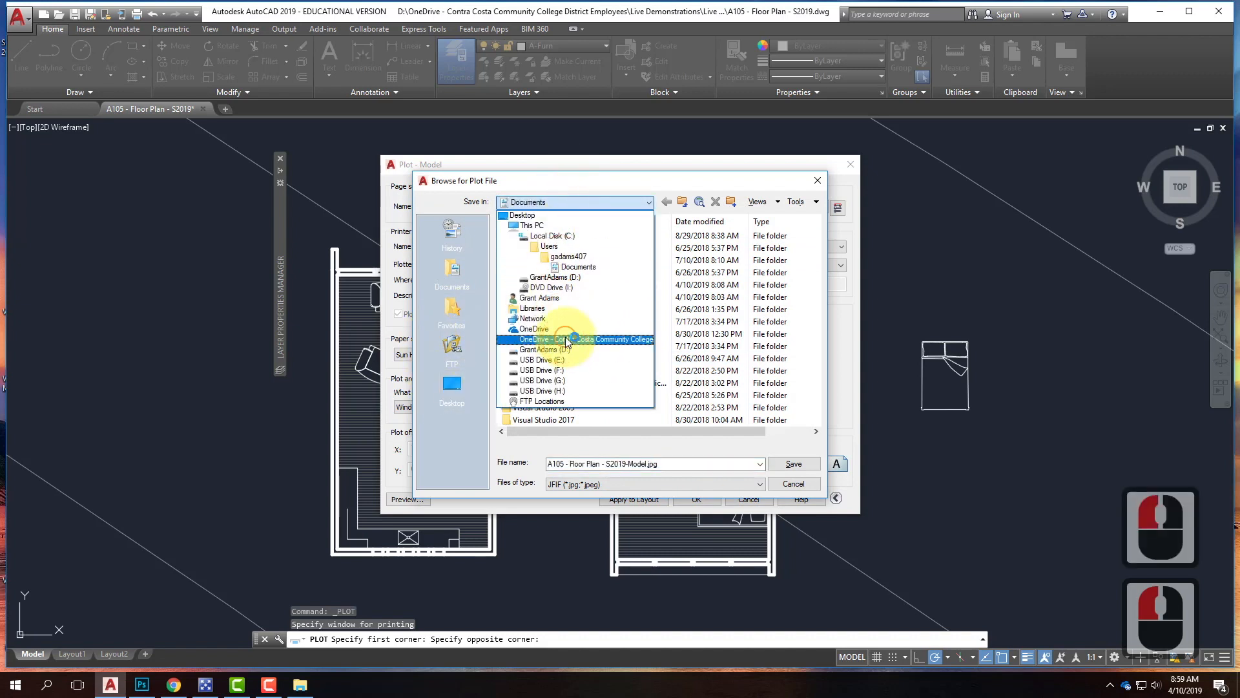
{"action": "left_click", "coordinate": [565, 340]}
{"action": "double_click", "coordinate": [541, 296]}
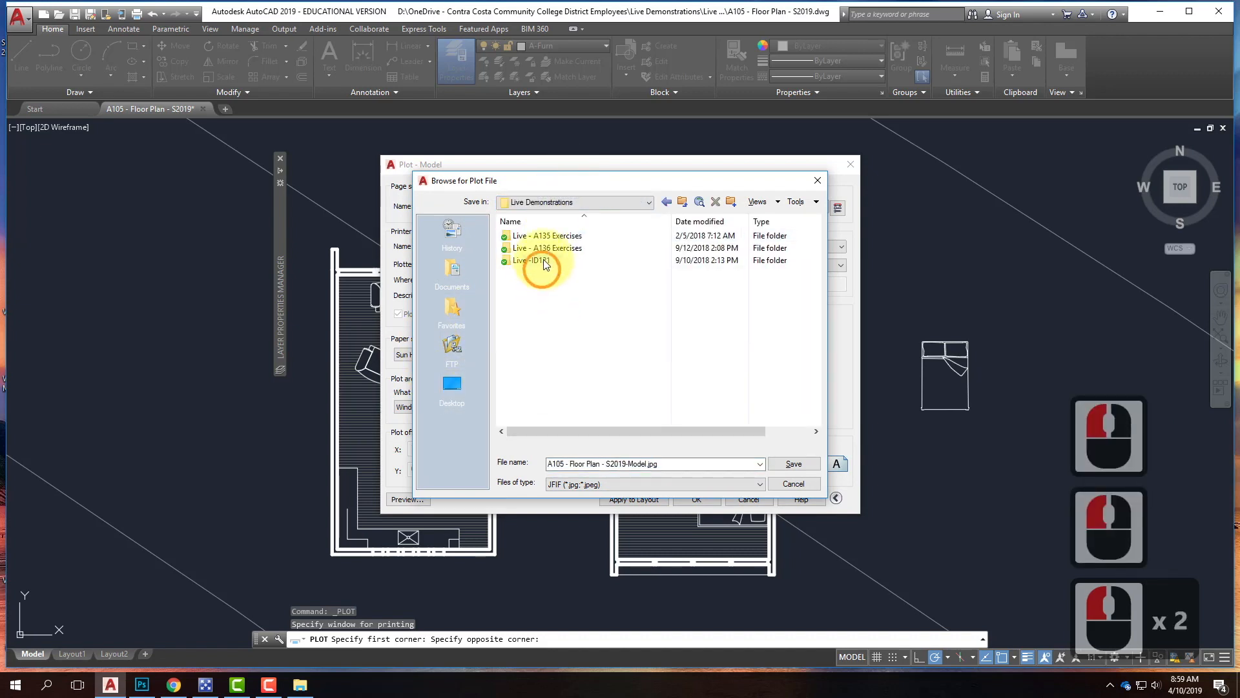
{"action": "double_click", "coordinate": [548, 237]}
{"action": "scroll", "coordinate": [549, 348], "scroll_direction": "down", "scroll_amount": 2}
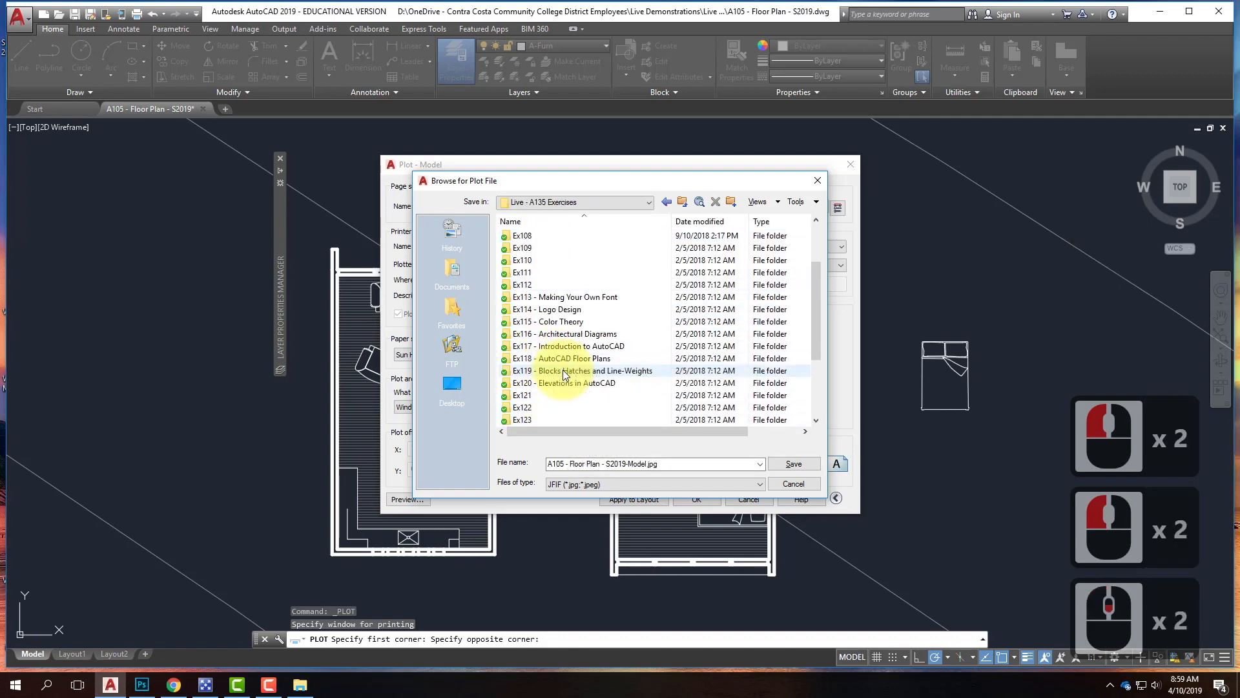
{"action": "double_click", "coordinate": [563, 370]}
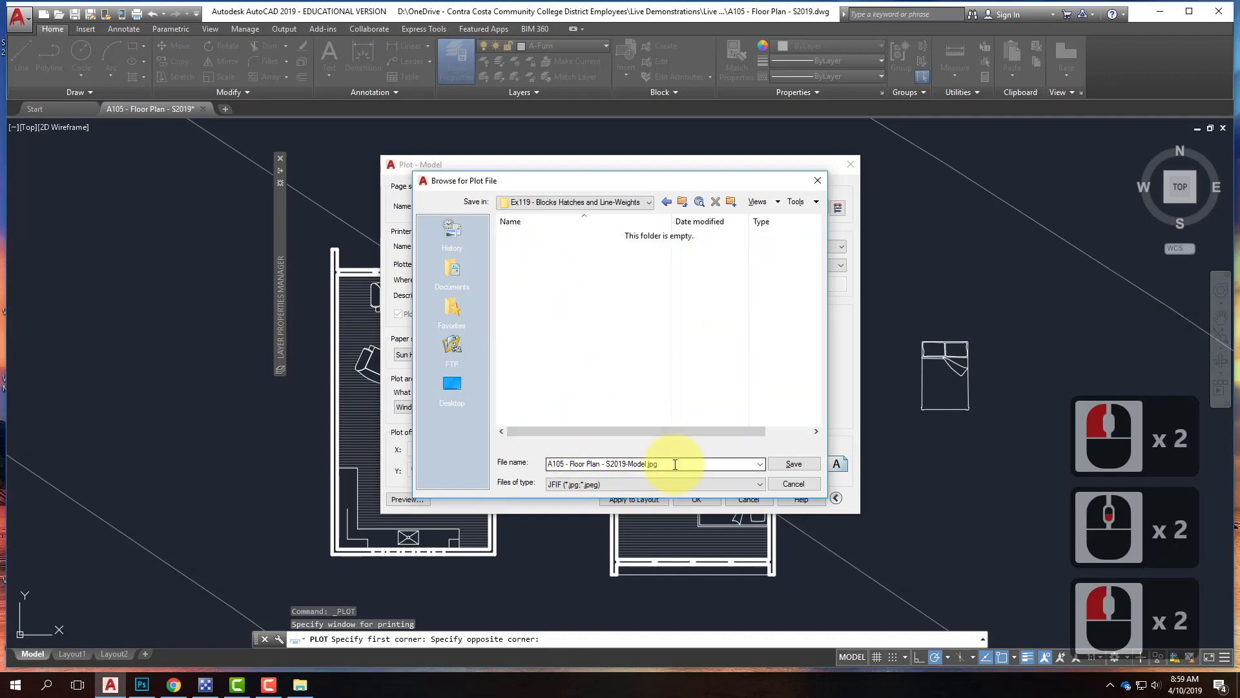
{"action": "left_click", "coordinate": [789, 465]}
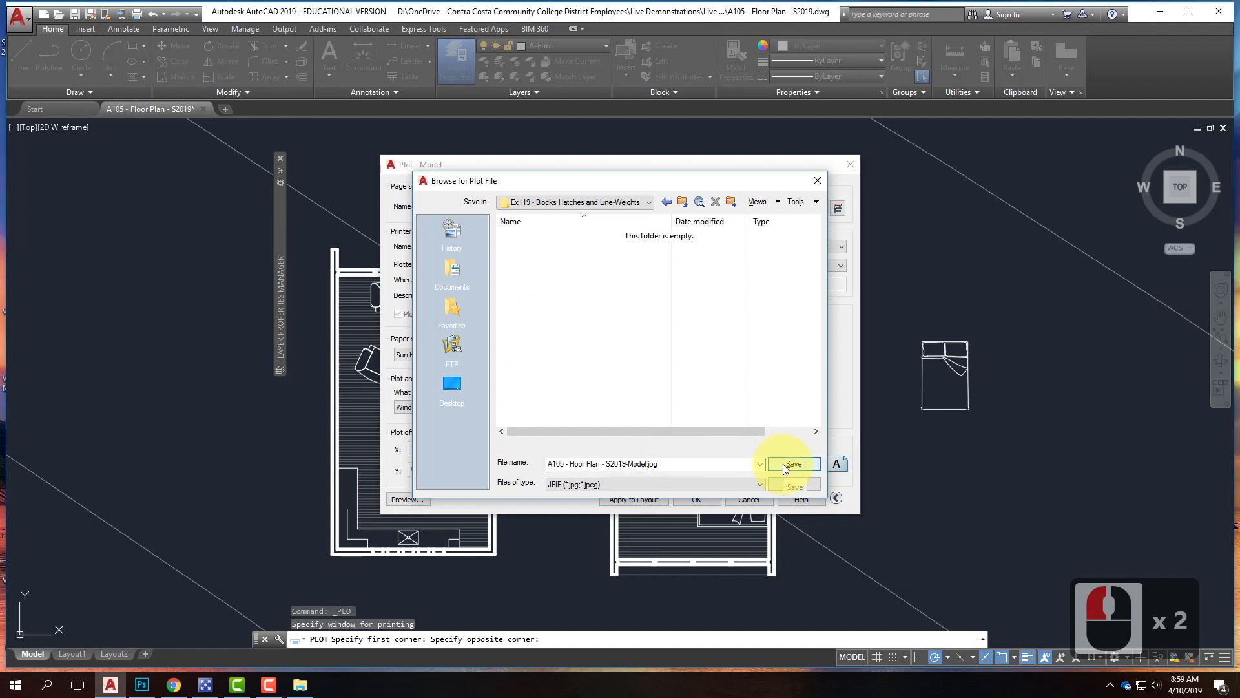
{"action": "left_click", "coordinate": [657, 486]}
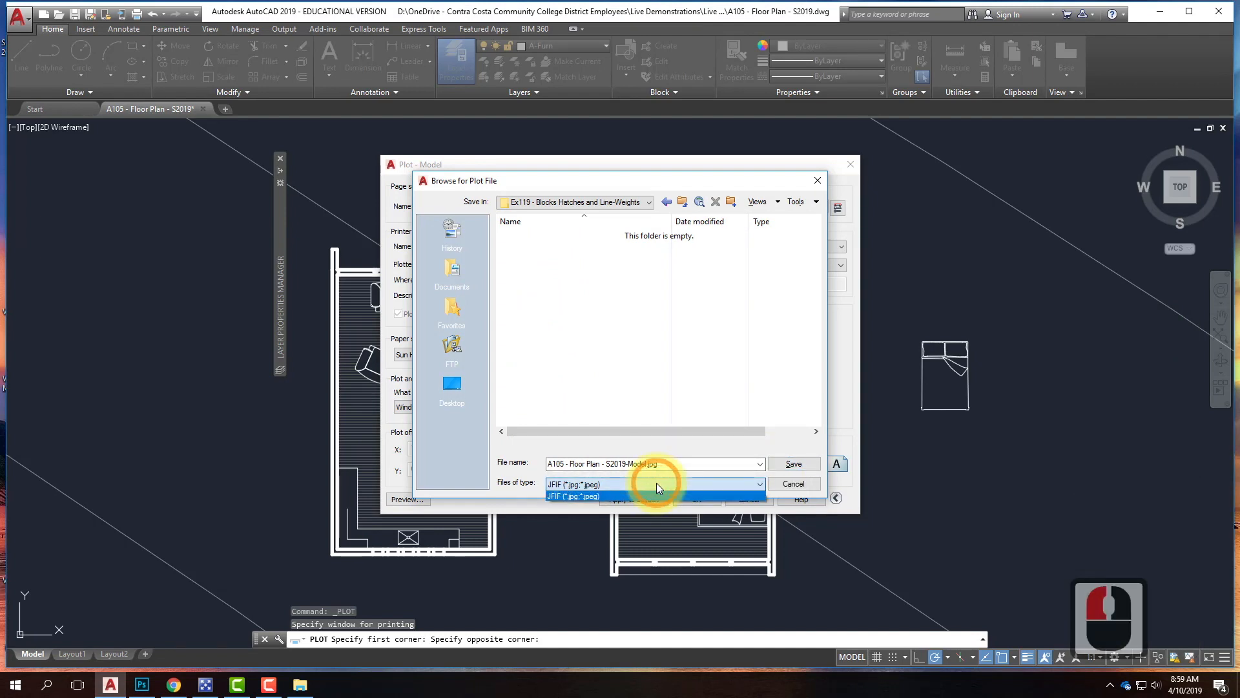
{"action": "left_click", "coordinate": [657, 485]}
{"action": "left_click", "coordinate": [818, 468]}
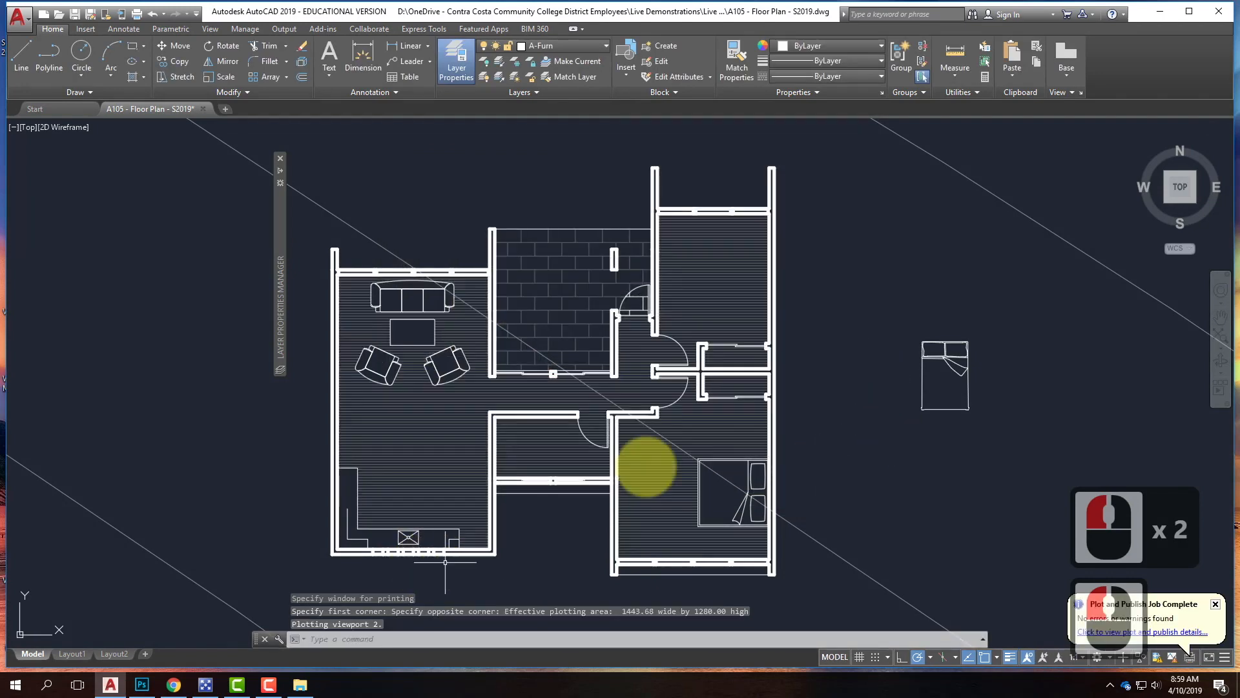
Switch to File Explorer and open OneDrive's Live Demonstrations, Live - A135 Exercises, Ex119 - Blocks Hatches and Line-Weights folder.
{"action": "left_click", "coordinate": [1163, 12]}
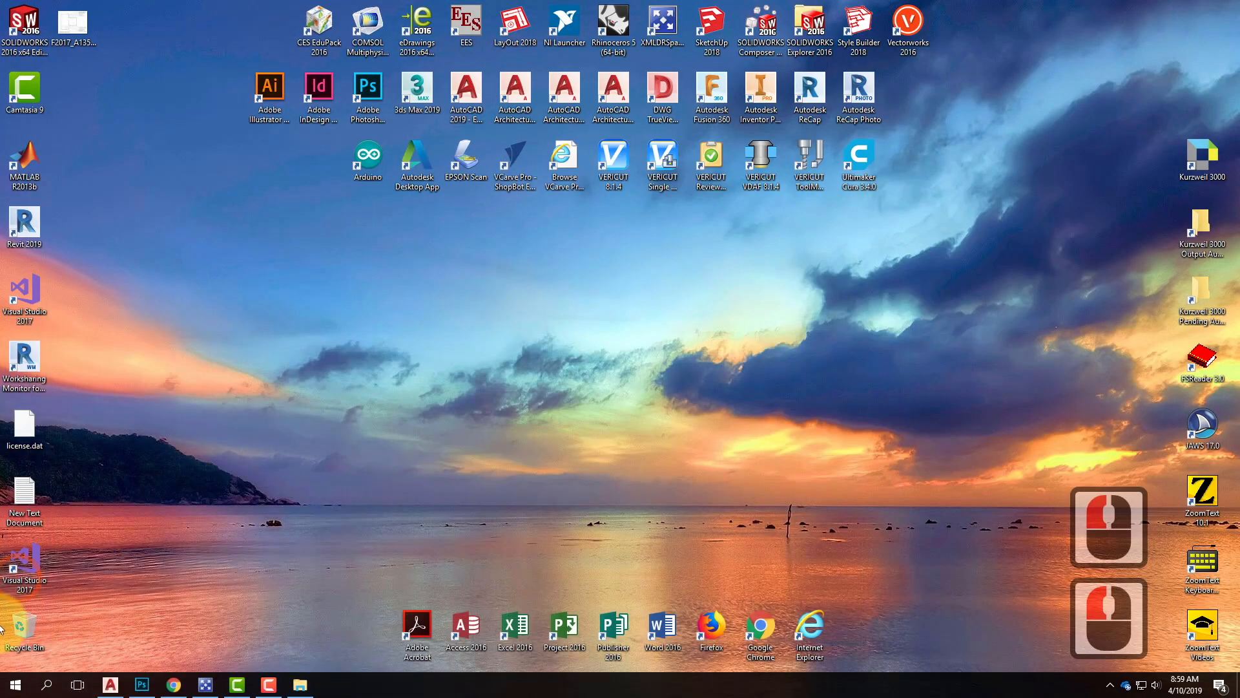
{"action": "left_click", "coordinate": [17, 680]}
{"action": "left_click", "coordinate": [89, 299]}
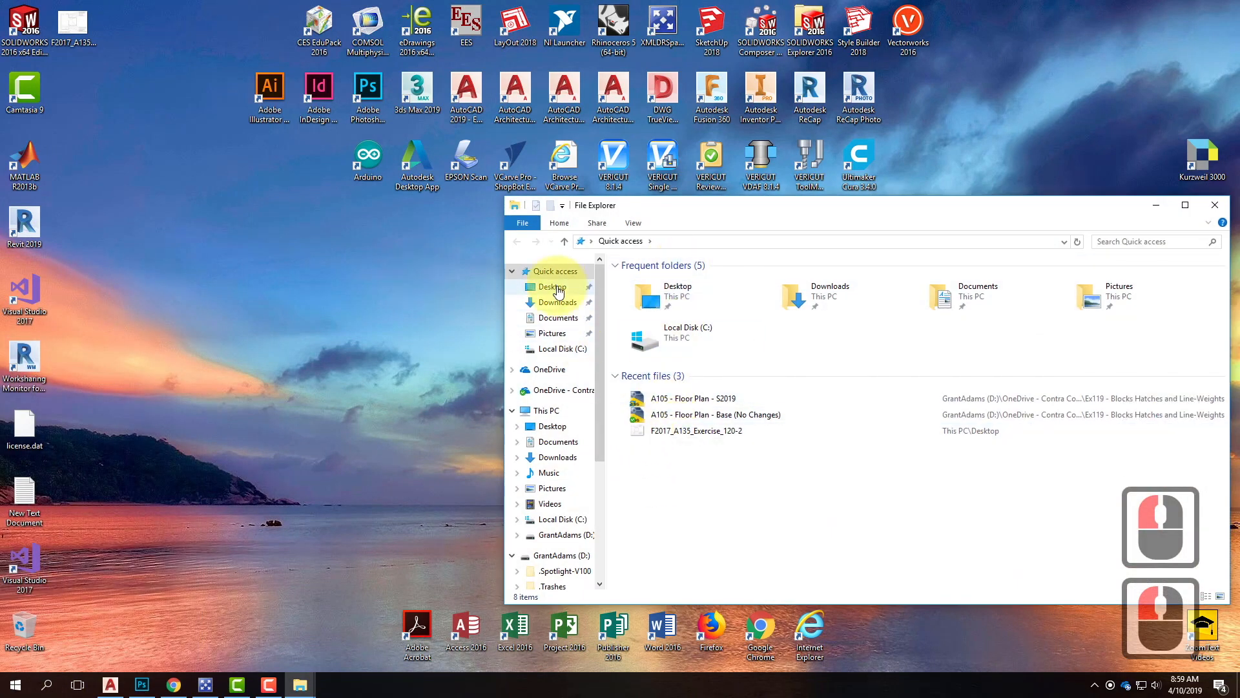
{"action": "left_click", "coordinate": [555, 391]}
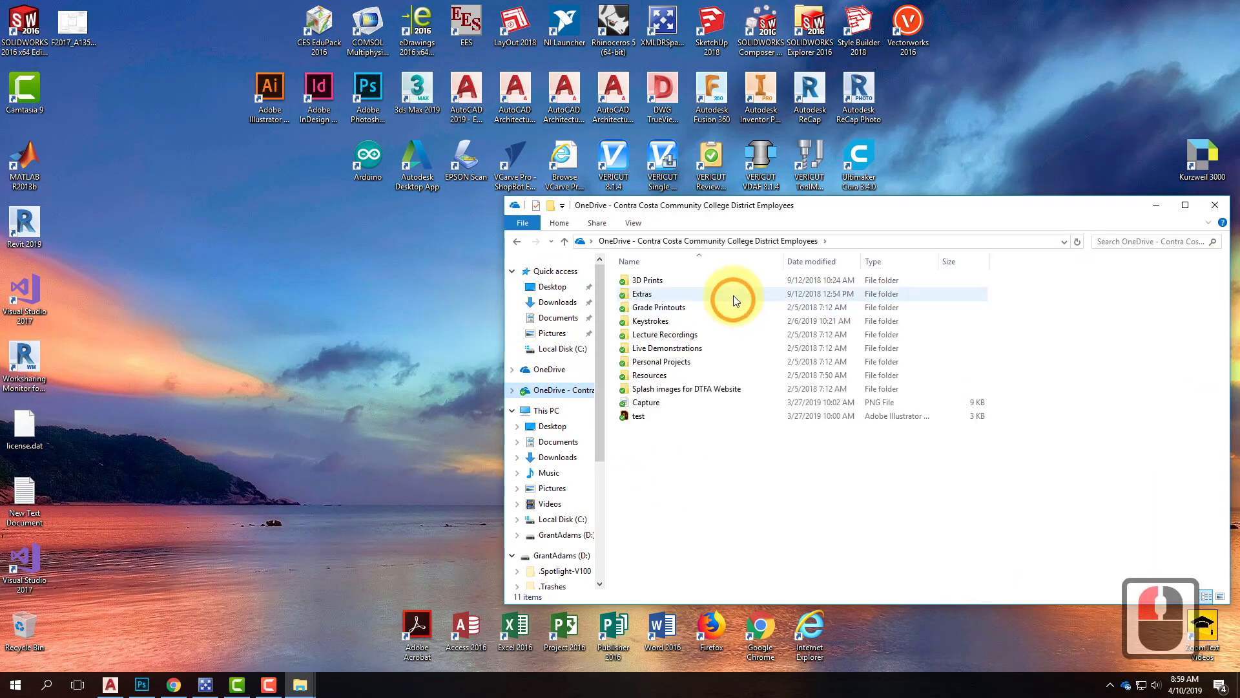
{"action": "double_click", "coordinate": [678, 351]}
{"action": "double_click", "coordinate": [672, 281]}
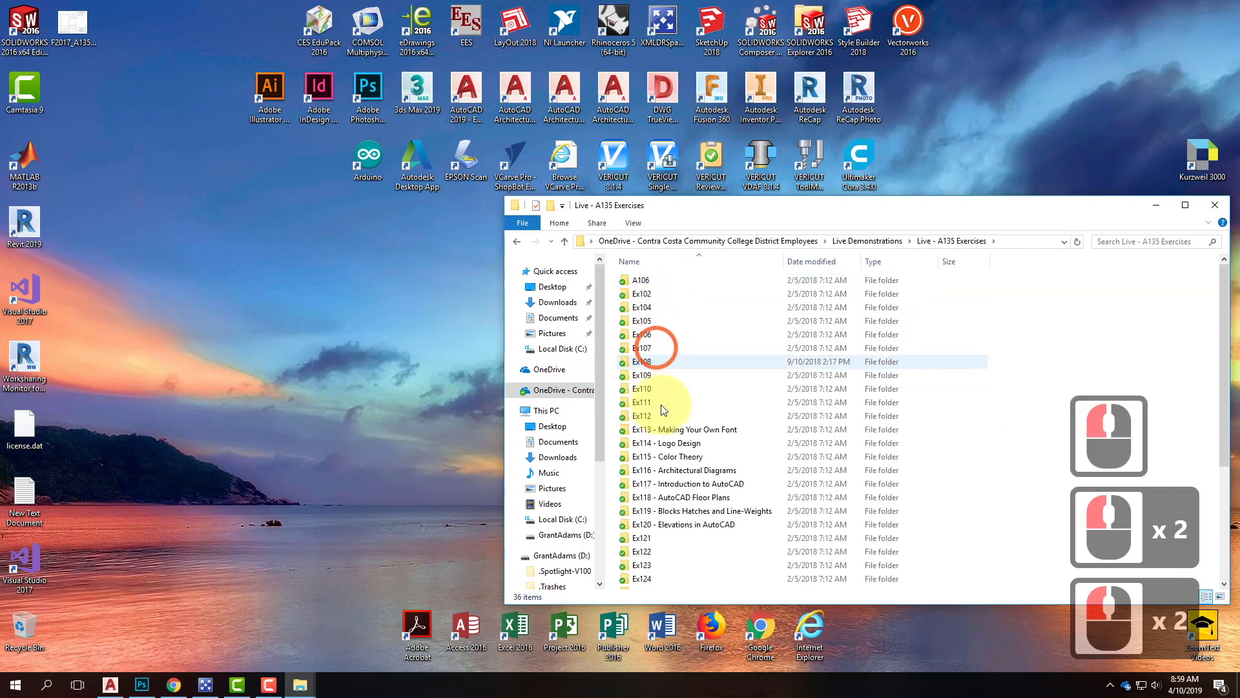
{"action": "double_click", "coordinate": [671, 509]}
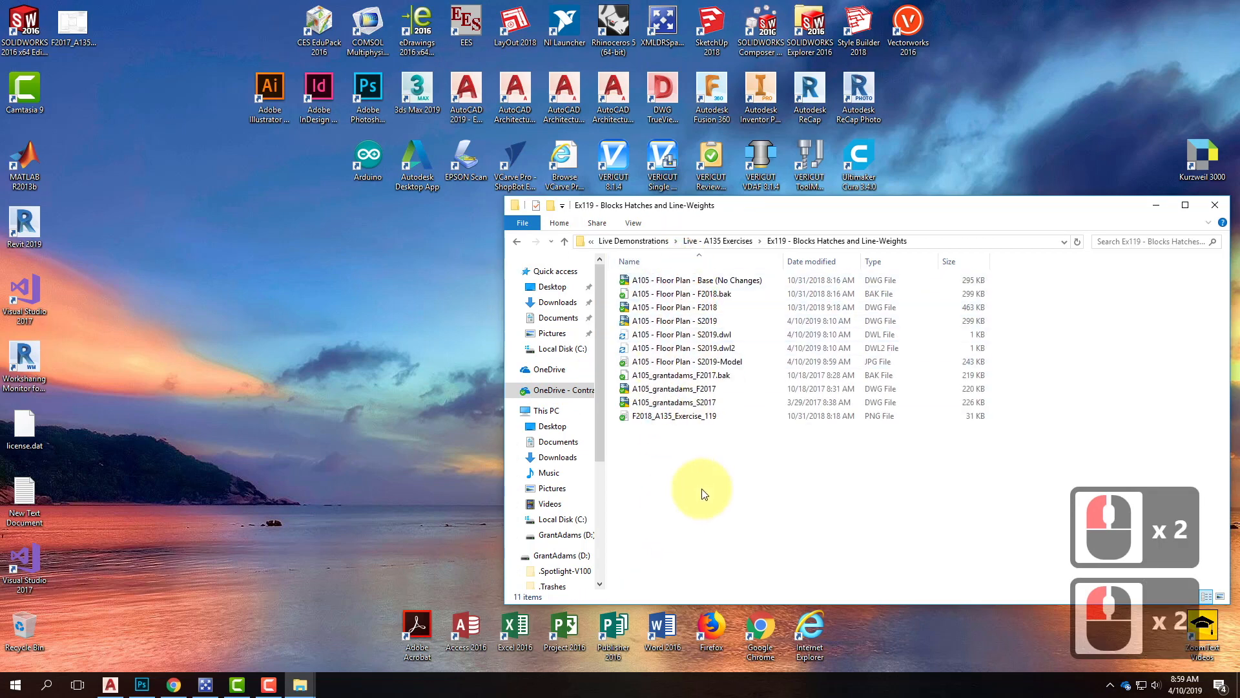
{"action": "left_click", "coordinate": [693, 366]}
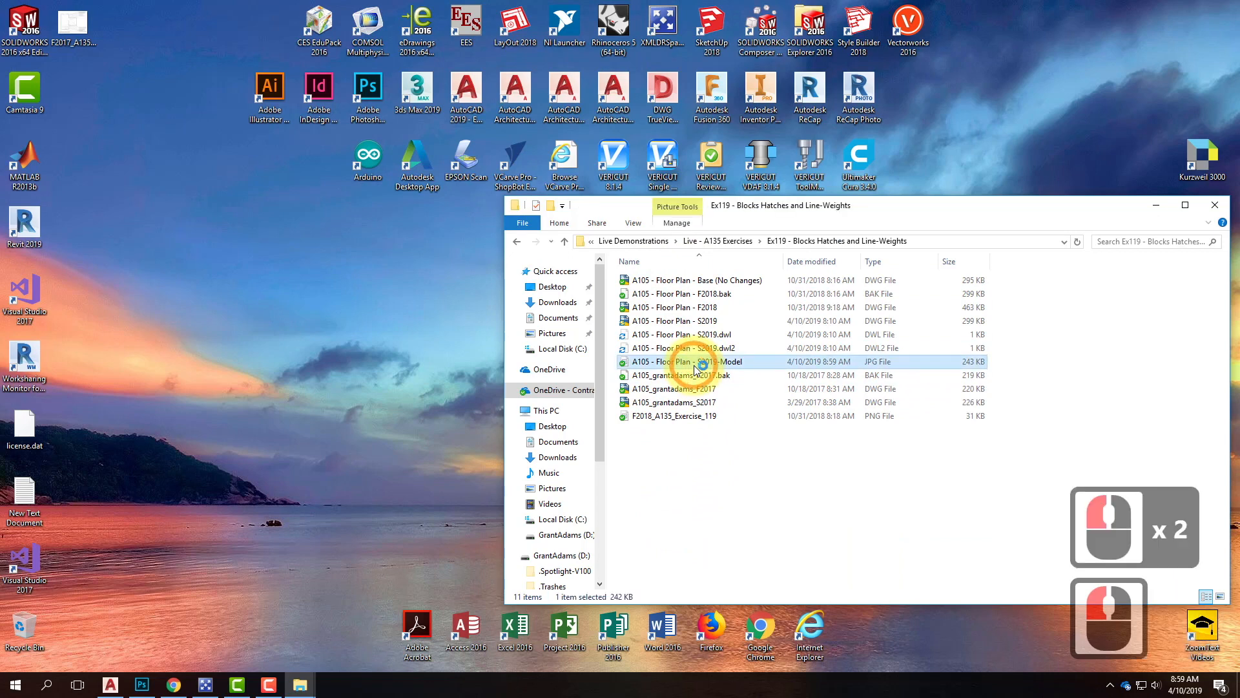
{"action": "right_click", "coordinate": [696, 368]}
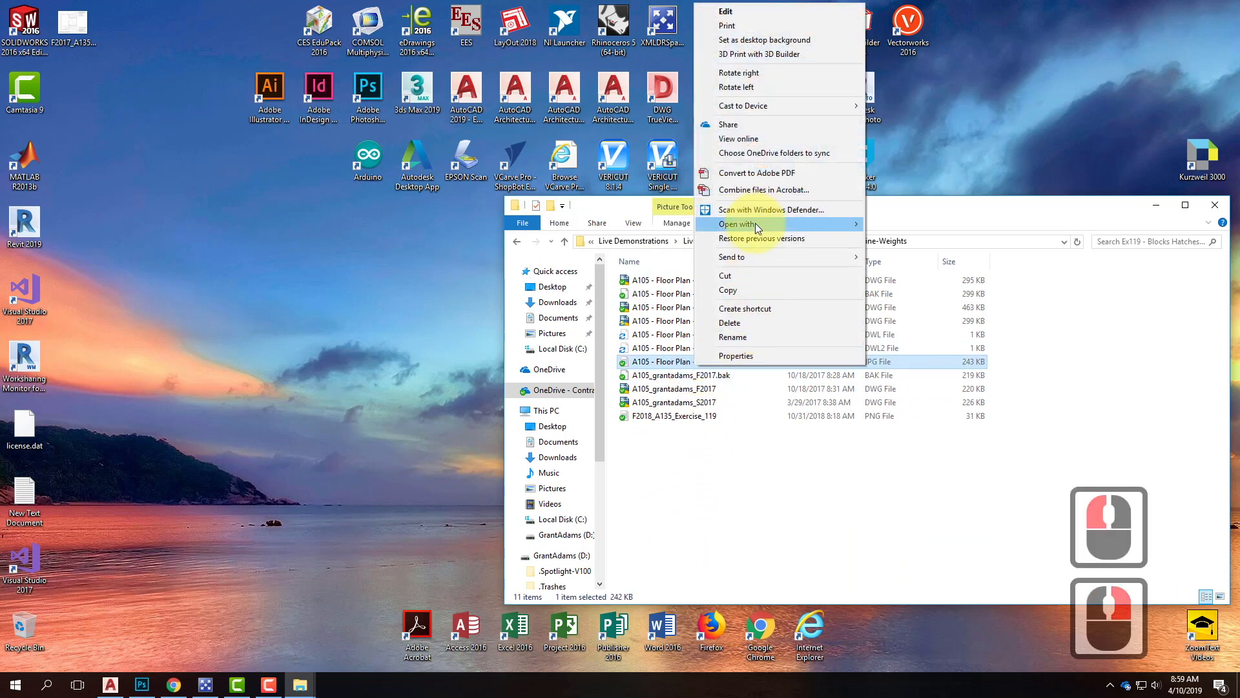
{"action": "mouse_move", "coordinate": [755, 223]}
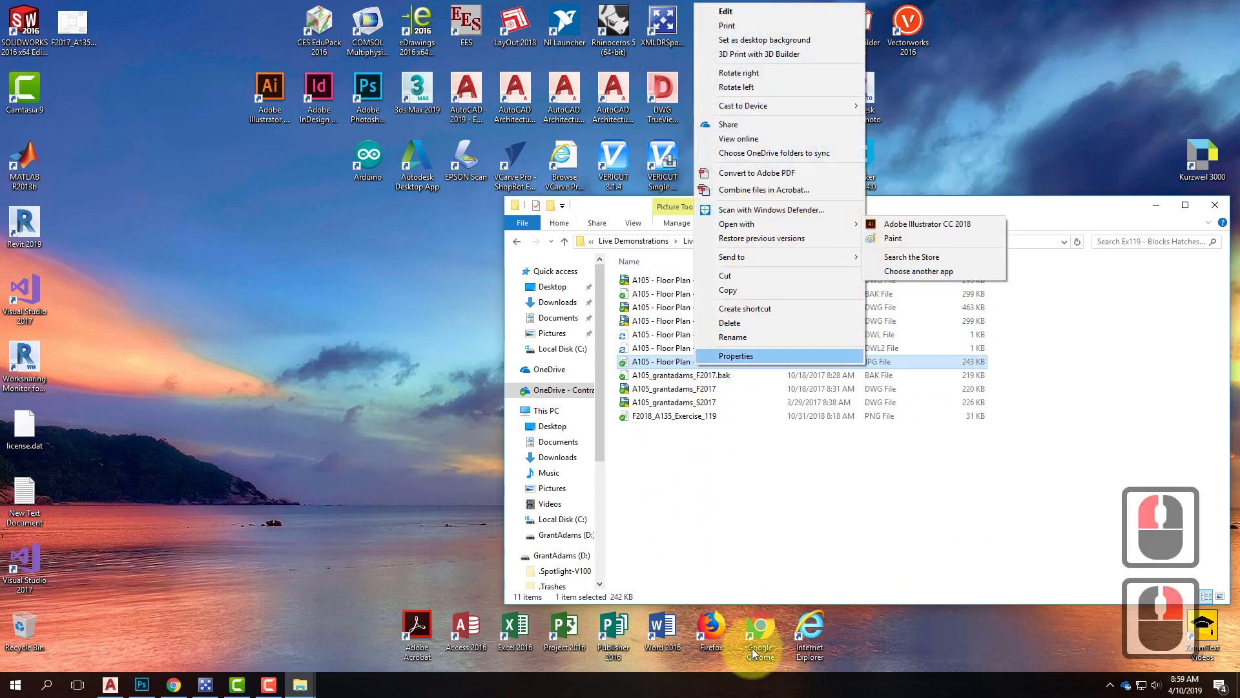
Switch to Photoshop and open A105 - Floor Plan - S2019-Model.jpg from OneDrive's Live Demonstrations, Live - A135 Exercises, Ex119 - Blocks Hatches and Line-Weights folder.
{"action": "left_click", "coordinate": [142, 686]}
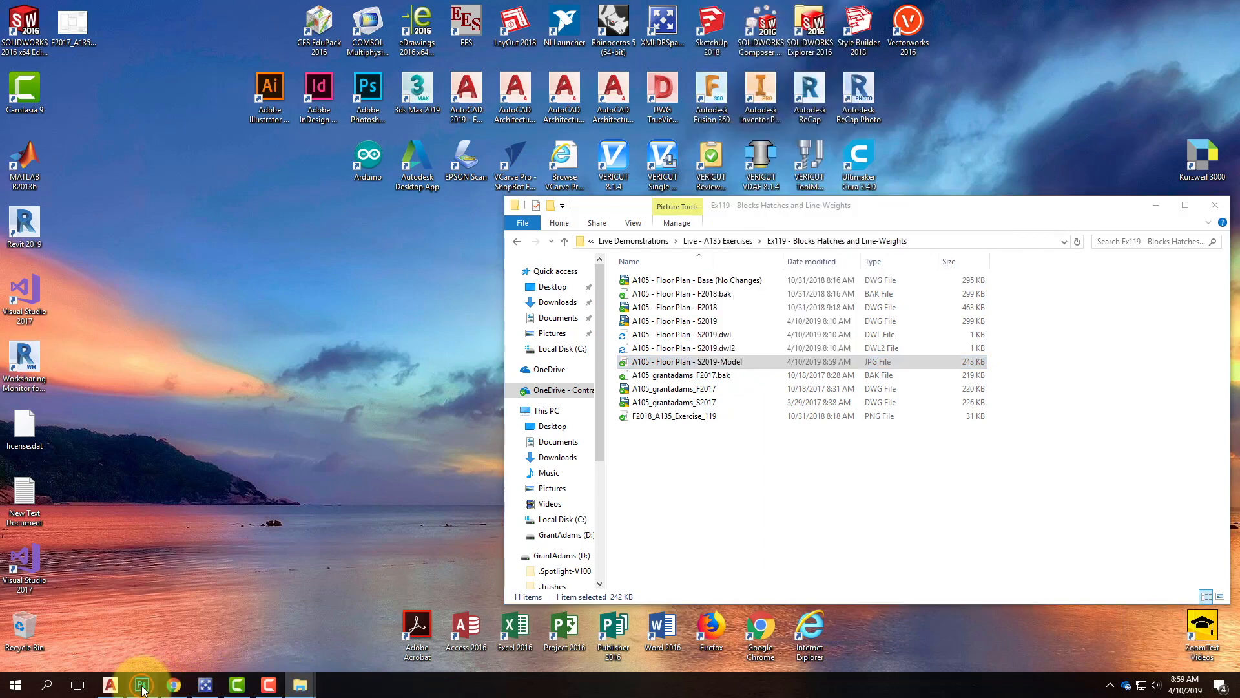
{"action": "left_click", "coordinate": [35, 7]}
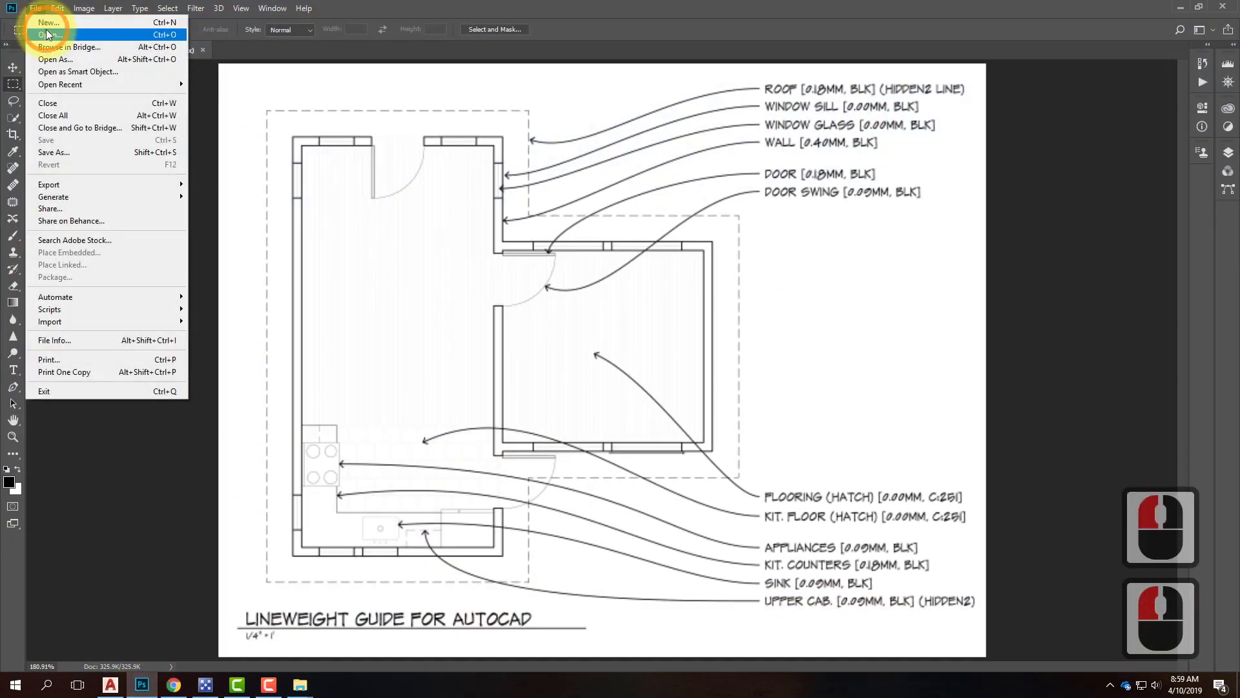
{"action": "left_click", "coordinate": [47, 35]}
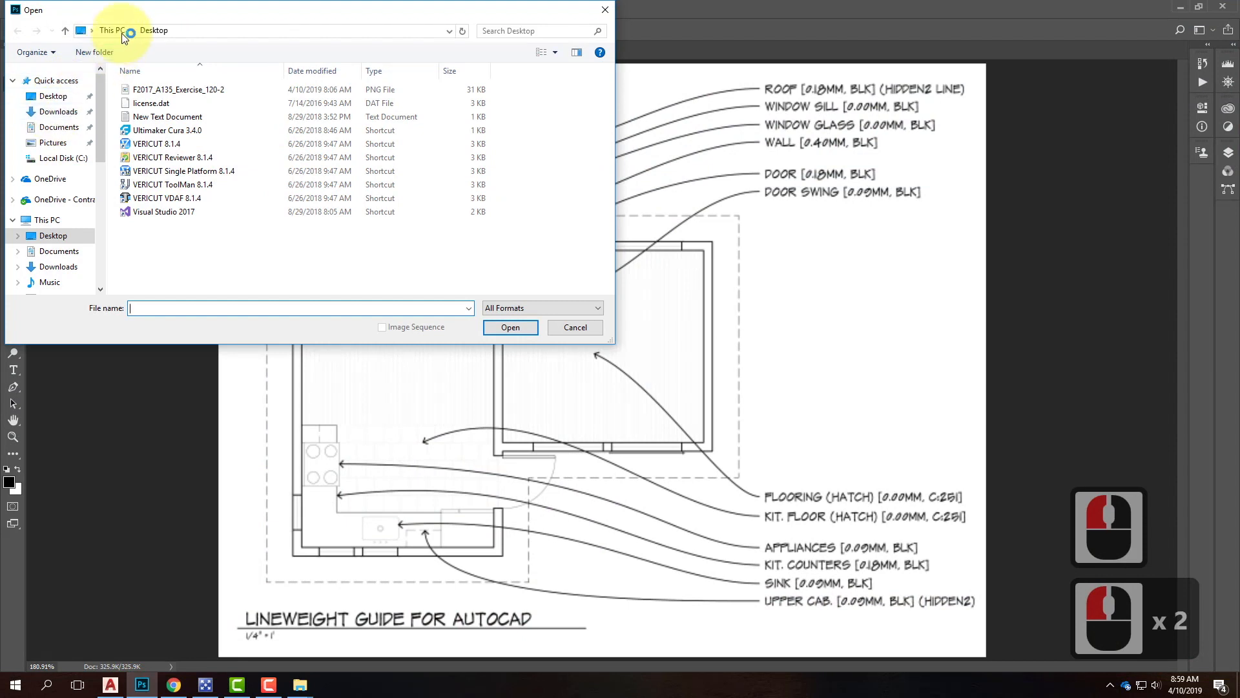
{"action": "double_click", "coordinate": [58, 200]}
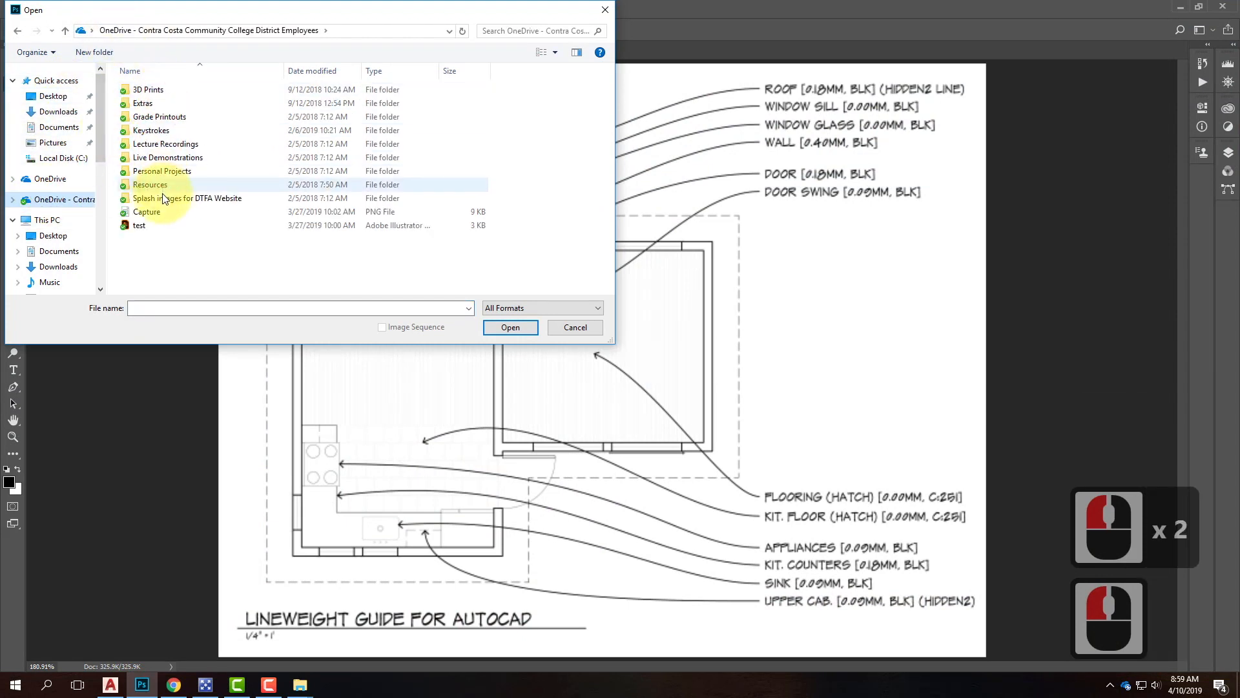
{"action": "left_click", "coordinate": [156, 158]}
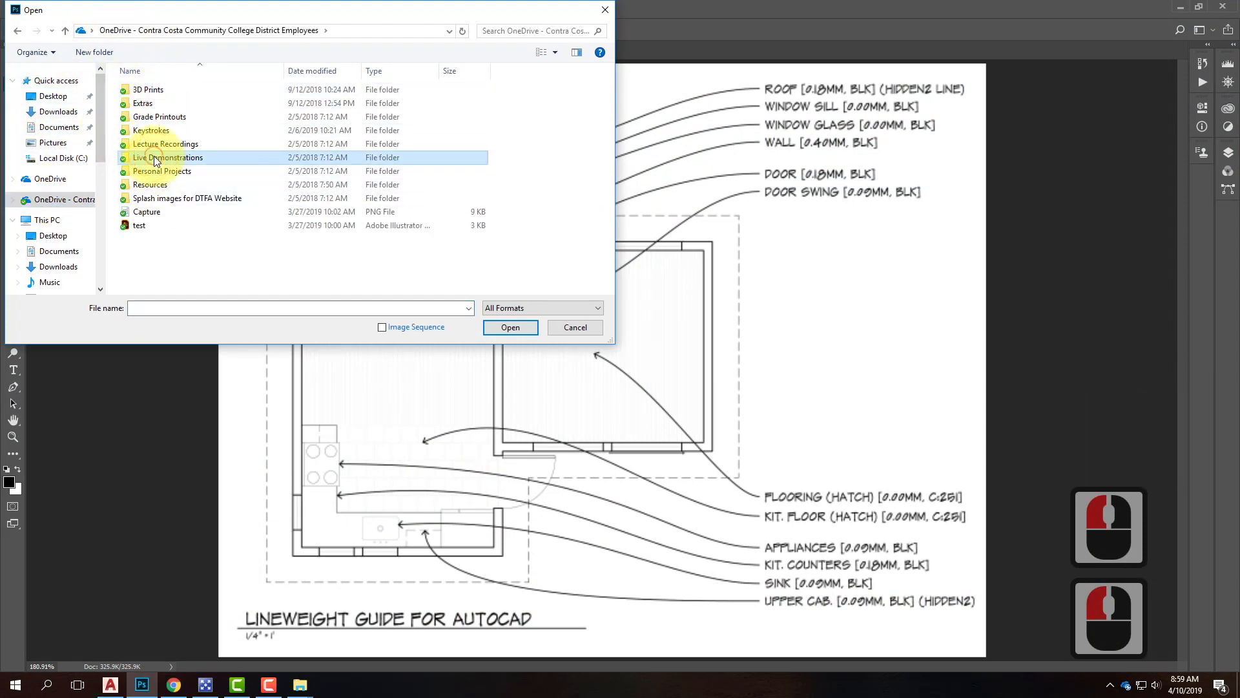
{"action": "double_click", "coordinate": [156, 158]}
{"action": "double_click", "coordinate": [157, 91]}
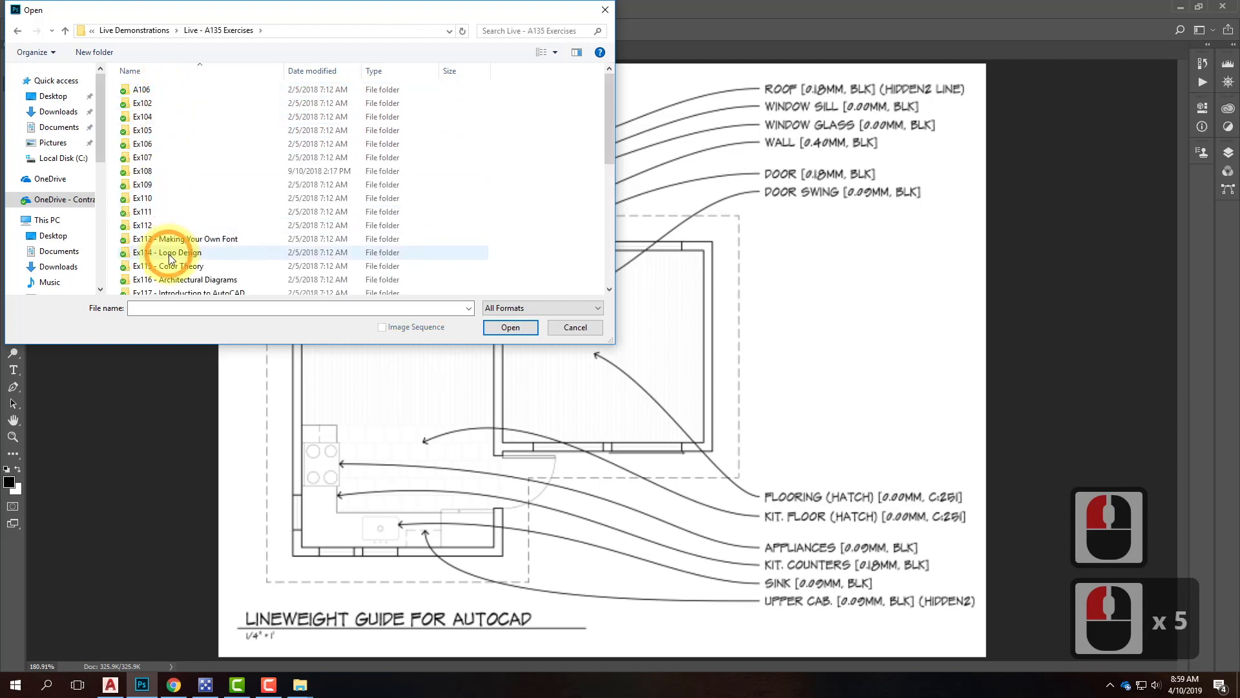
{"action": "scroll", "coordinate": [170, 258], "scroll_direction": "down", "scroll_amount": 3}
{"action": "double_click", "coordinate": [169, 200]}
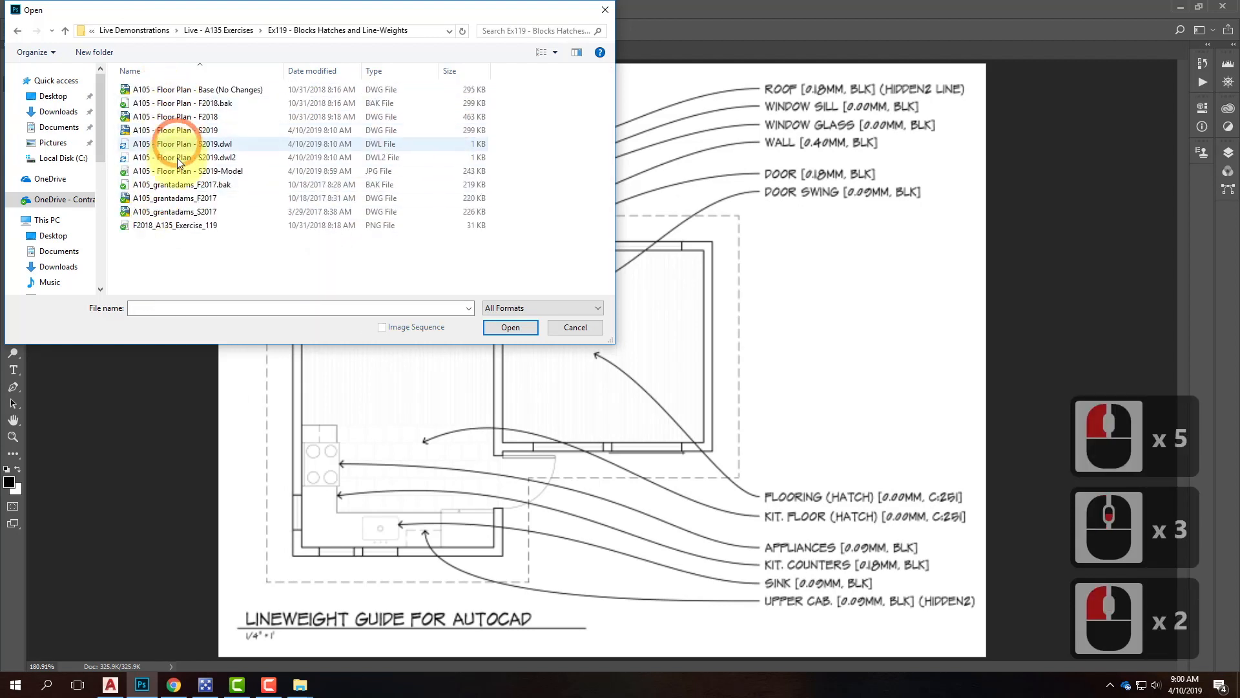
{"action": "left_click", "coordinate": [181, 171]}
{"action": "left_click", "coordinate": [514, 329]}
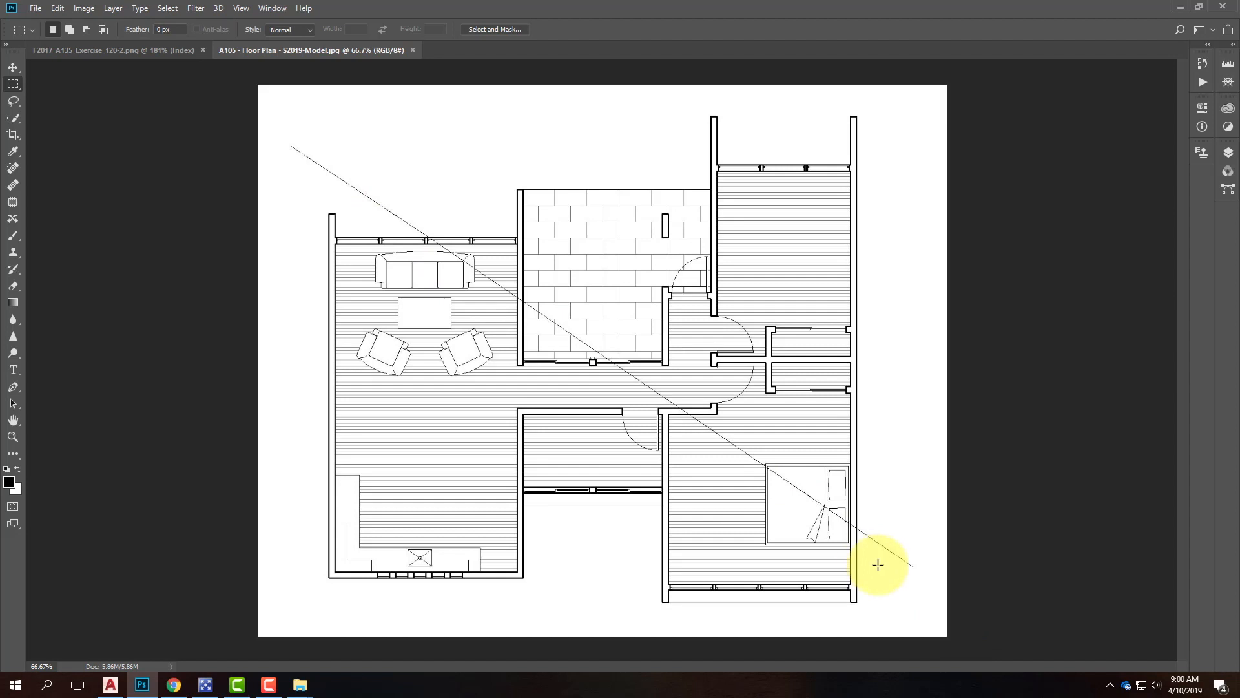
Switch to AutoCAD and select the outer wall lines above the sofa and beside the bedroom, where the diagonal line crosses them, as trim boundaries.
{"action": "left_click", "coordinate": [119, 690]}
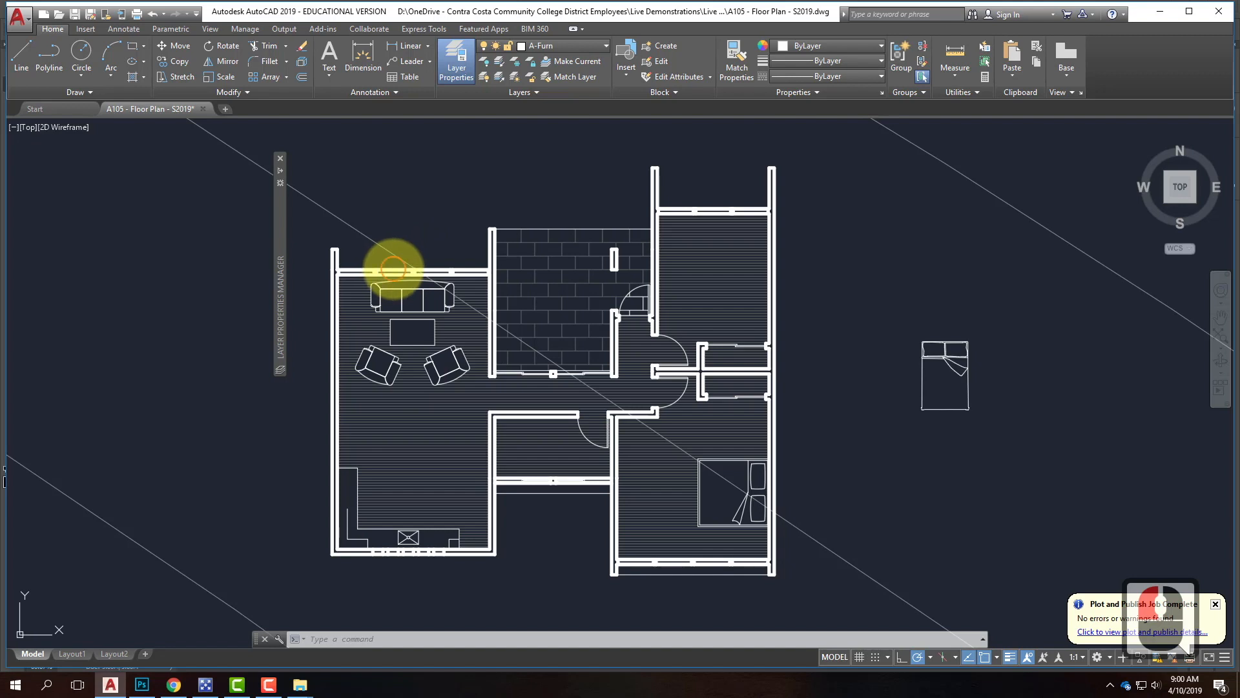
{"action": "left_click", "coordinate": [393, 269]}
{"action": "scroll", "coordinate": [429, 259], "scroll_direction": "up", "scroll_amount": 5}
{"action": "key", "text": "Escape"}
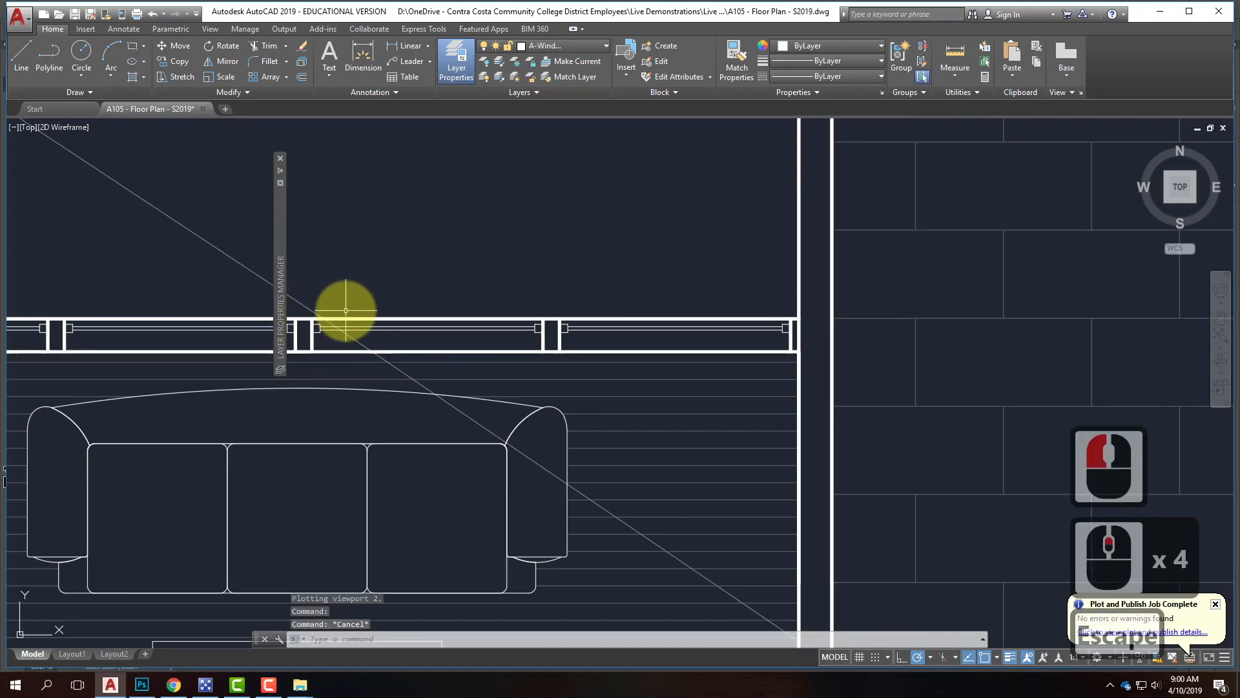
{"action": "left_click", "coordinate": [354, 317]}
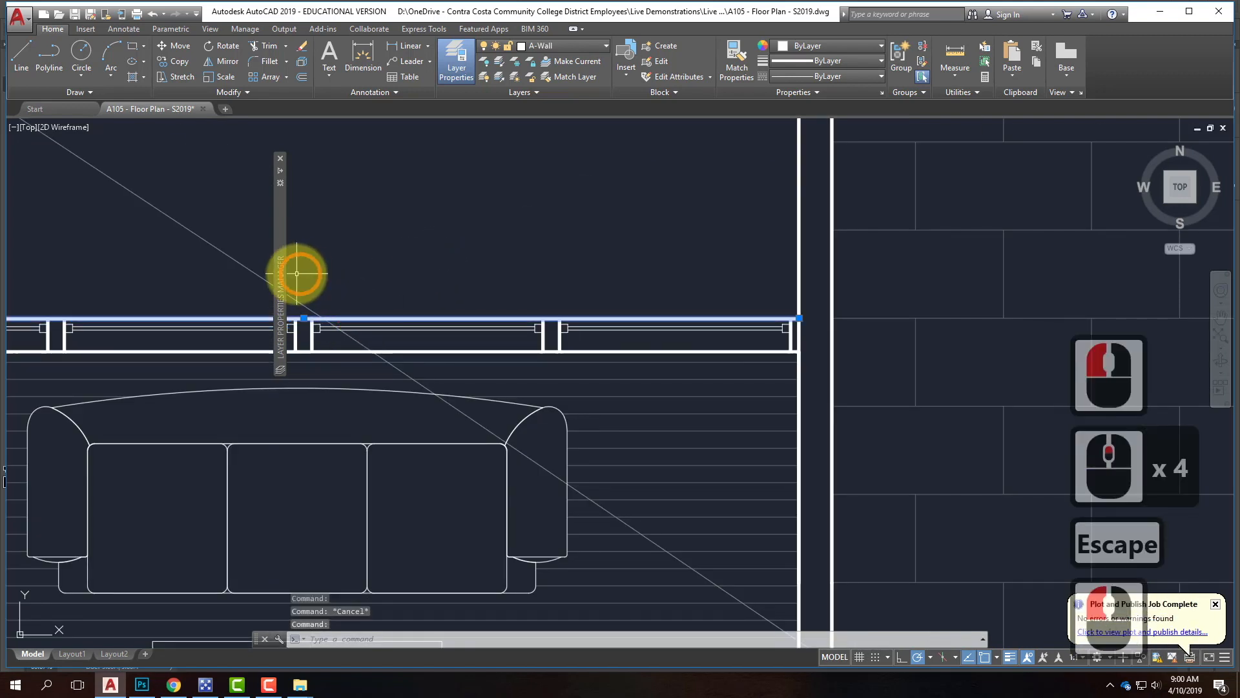
{"action": "scroll", "coordinate": [266, 312], "scroll_direction": "up", "scroll_amount": 5}
{"action": "scroll", "coordinate": [568, 402], "scroll_direction": "down", "scroll_amount": 10}
{"action": "scroll", "coordinate": [584, 390], "scroll_direction": "up", "scroll_amount": 5}
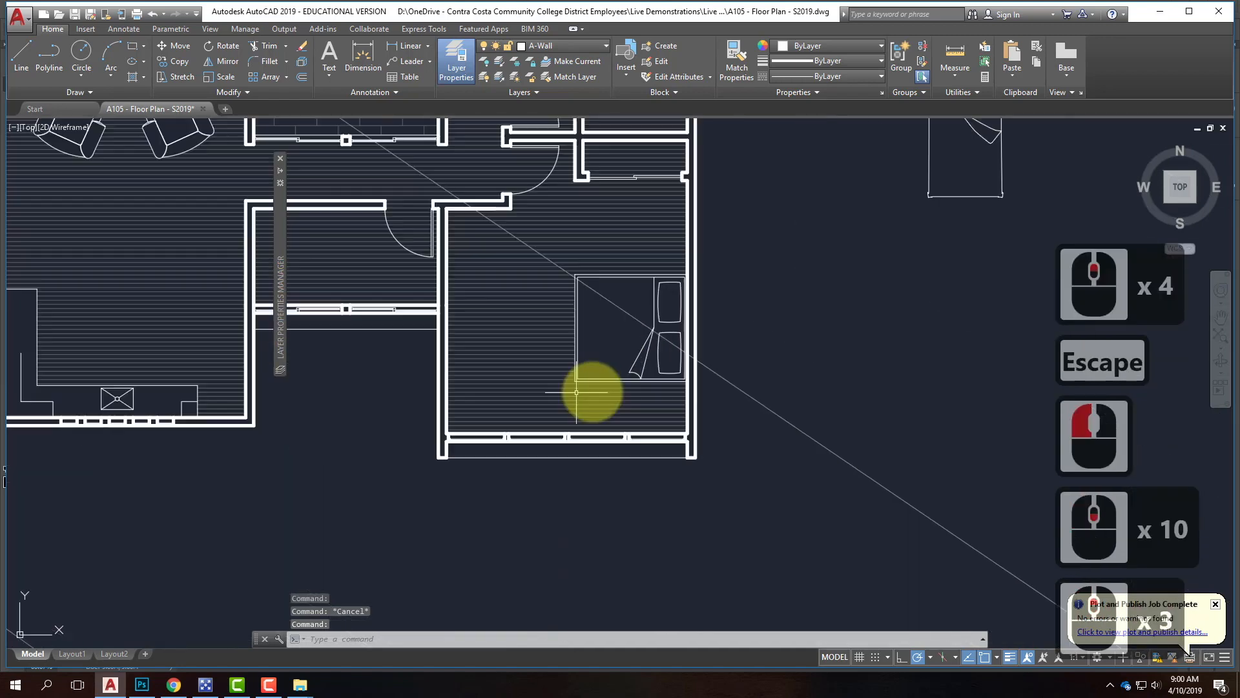
{"action": "left_click", "coordinate": [651, 401]}
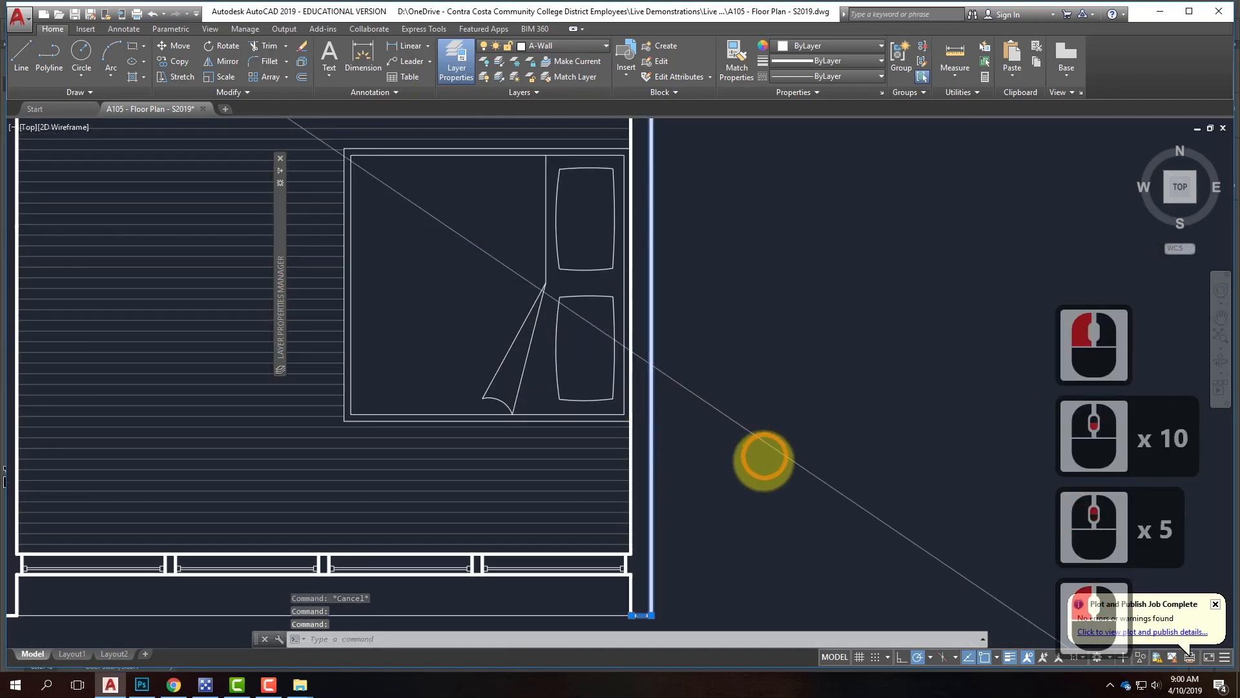
{"action": "scroll", "coordinate": [742, 459], "scroll_direction": "down", "scroll_amount": 5}
{"action": "scroll", "coordinate": [608, 356], "scroll_direction": "up", "scroll_amount": 2}
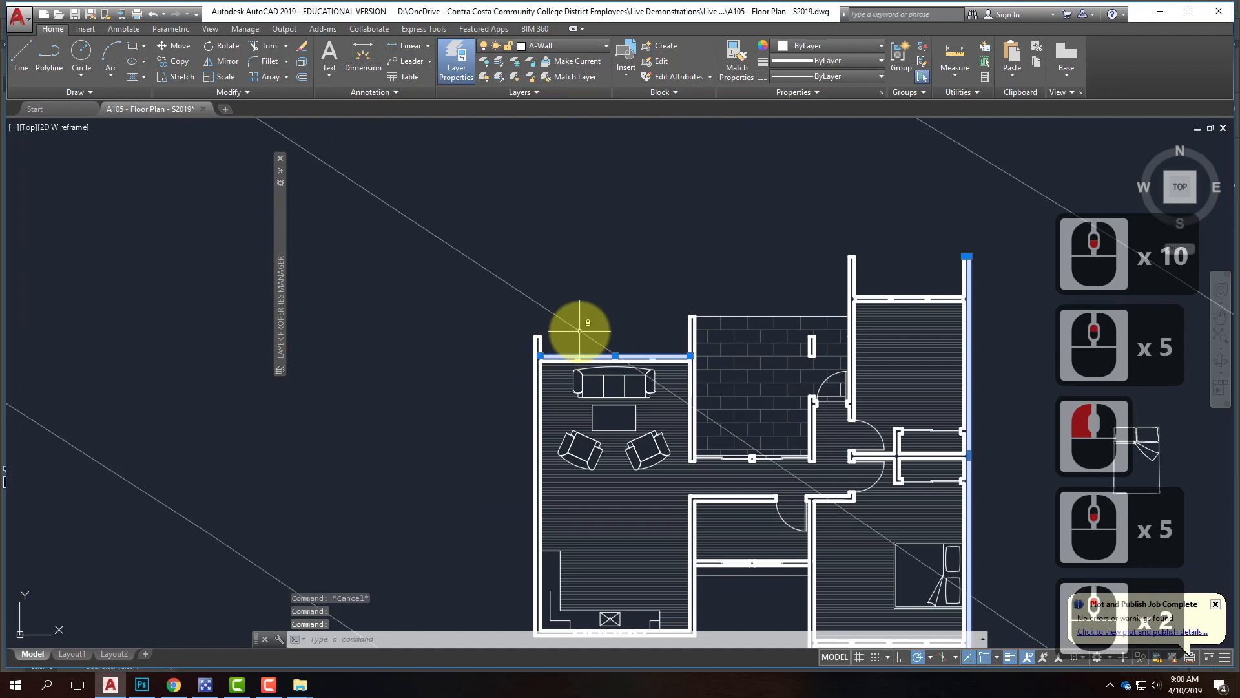
Unlock the Topography layer so the diagonal line crossing the floor plan can be edited.
{"action": "left_click", "coordinate": [615, 356]}
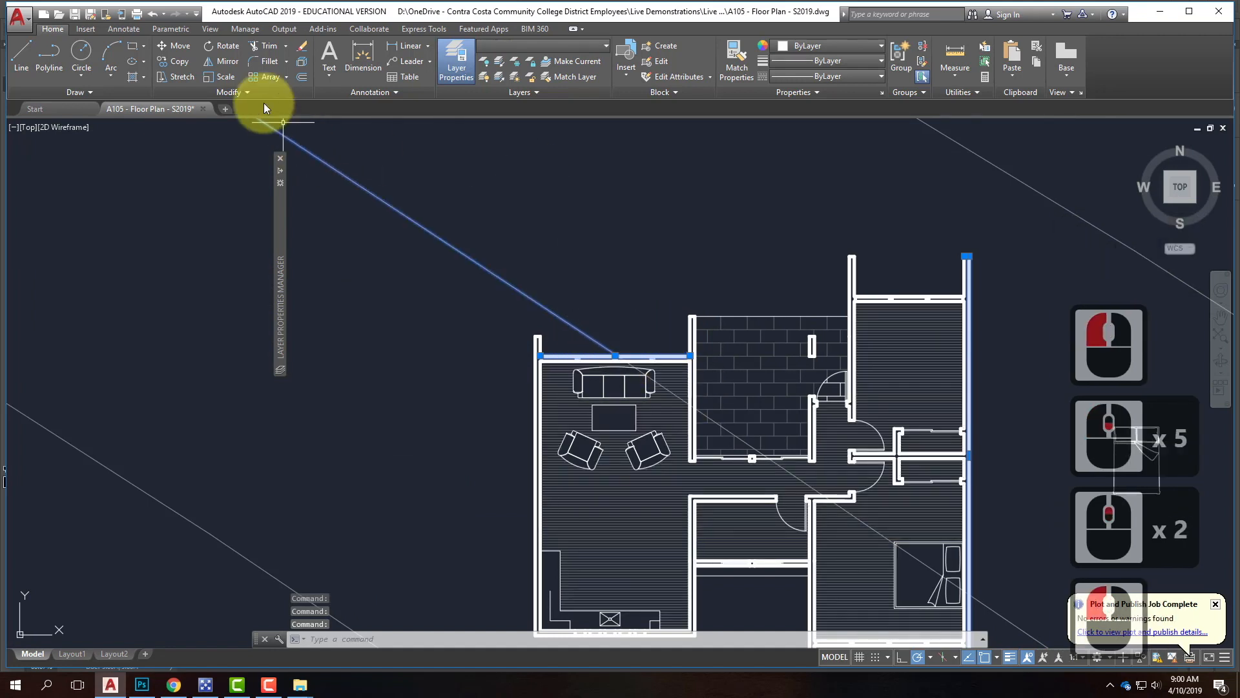
{"action": "left_click", "coordinate": [533, 46]}
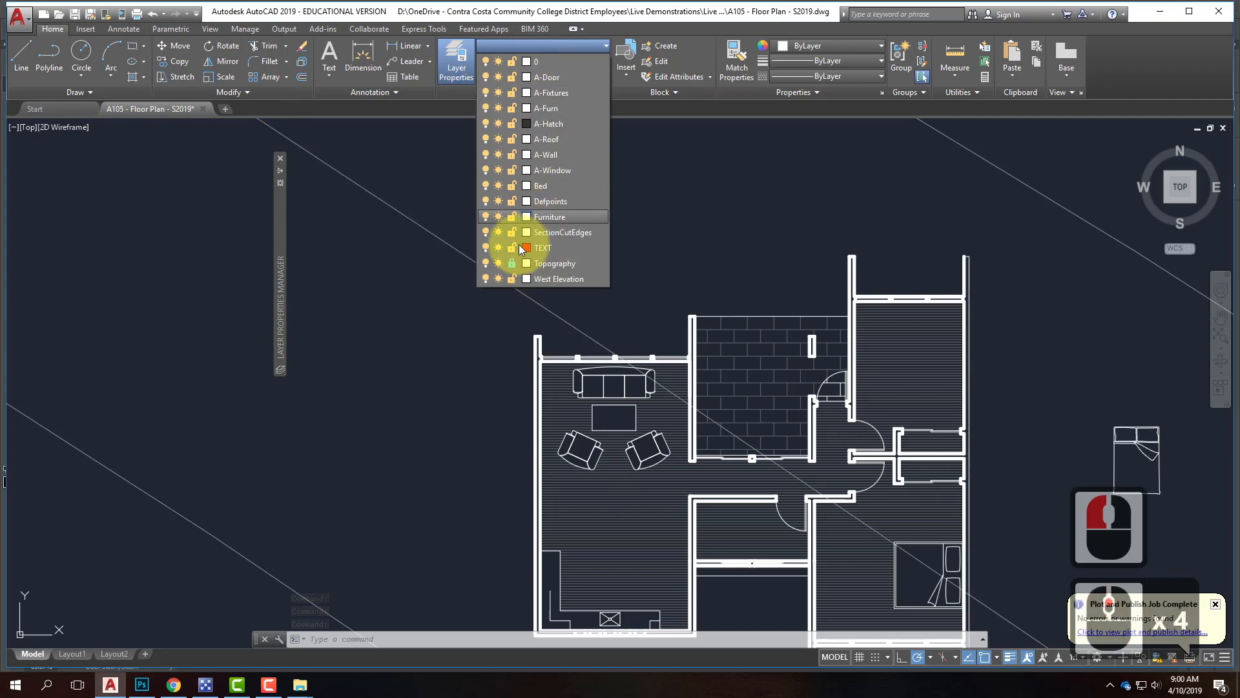
{"action": "left_click", "coordinate": [511, 264]}
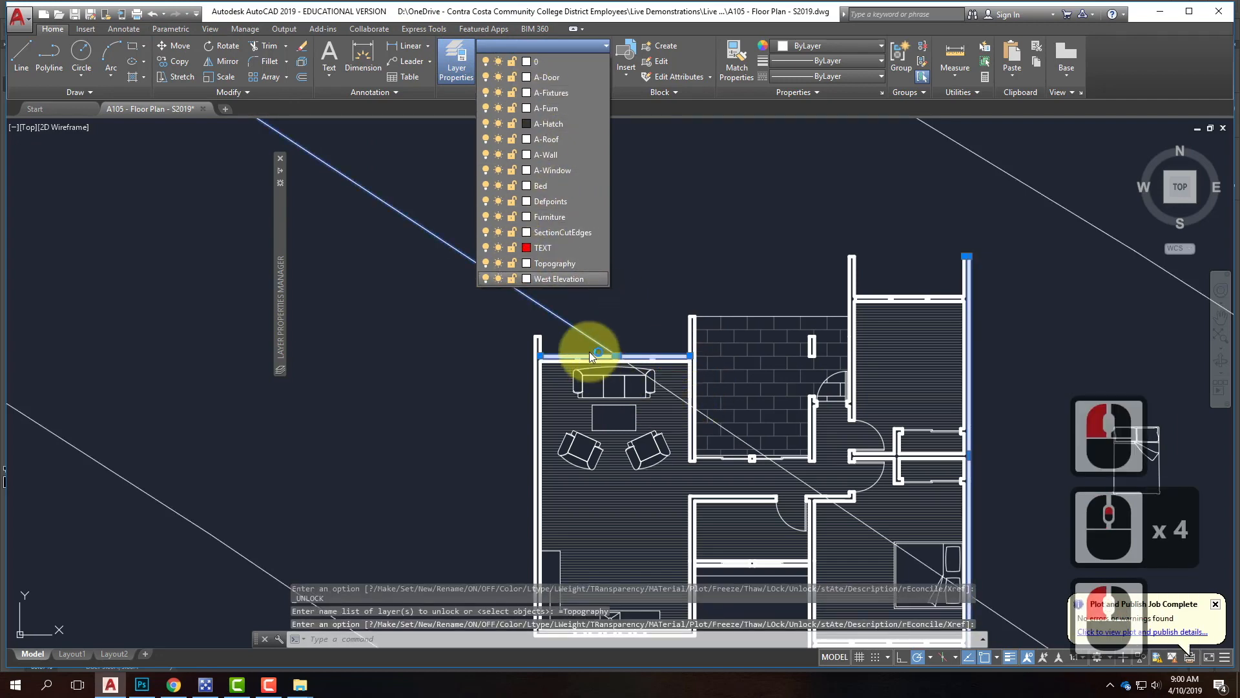
Trim the diagonal topography line inside the house between the two selected outer wall lines, and close the Layer Properties Manager.
{"action": "scroll", "coordinate": [722, 427], "scroll_direction": "up", "scroll_amount": 7}
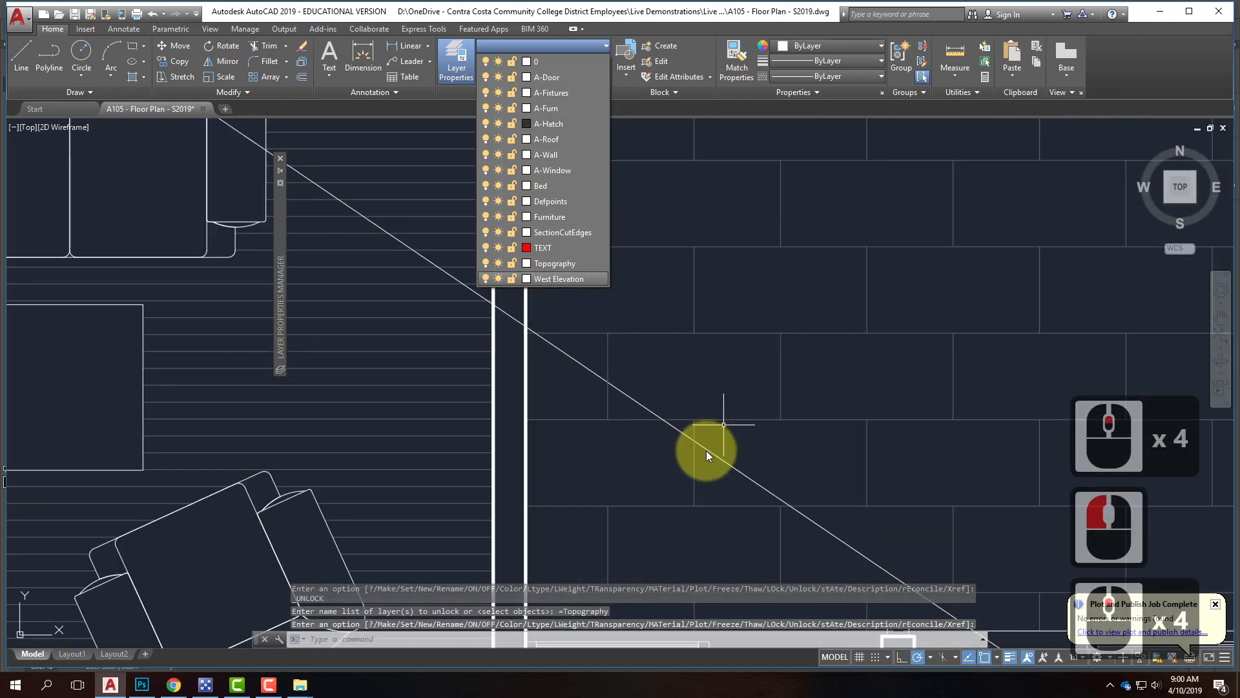
{"action": "middle_click", "coordinate": [709, 450], "text": "shift"}
{"action": "scroll", "coordinate": [646, 414], "scroll_direction": "down", "scroll_amount": 5}
{"action": "scroll", "coordinate": [651, 401], "scroll_direction": "up", "scroll_amount": 4}
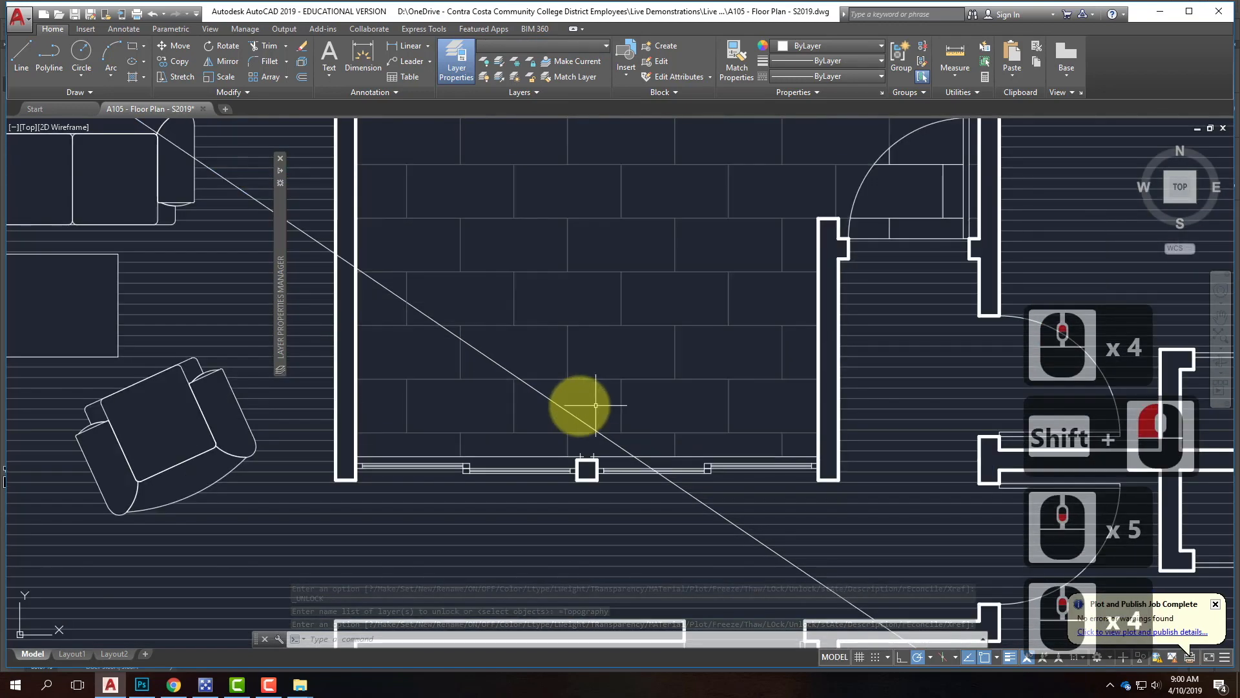
{"action": "left_click", "coordinate": [561, 401]}
{"action": "scroll", "coordinate": [490, 362], "scroll_direction": "down", "scroll_amount": 4}
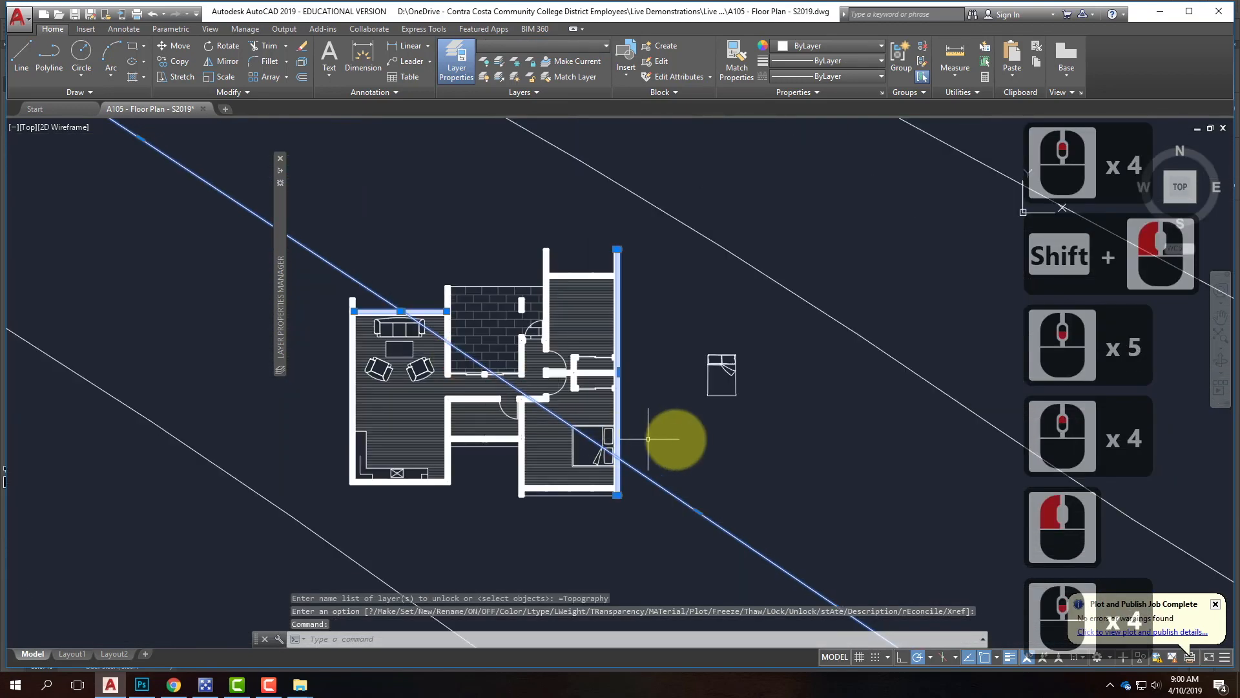
{"action": "type", "text": "trim"}
{"action": "key", "text": "Return"}
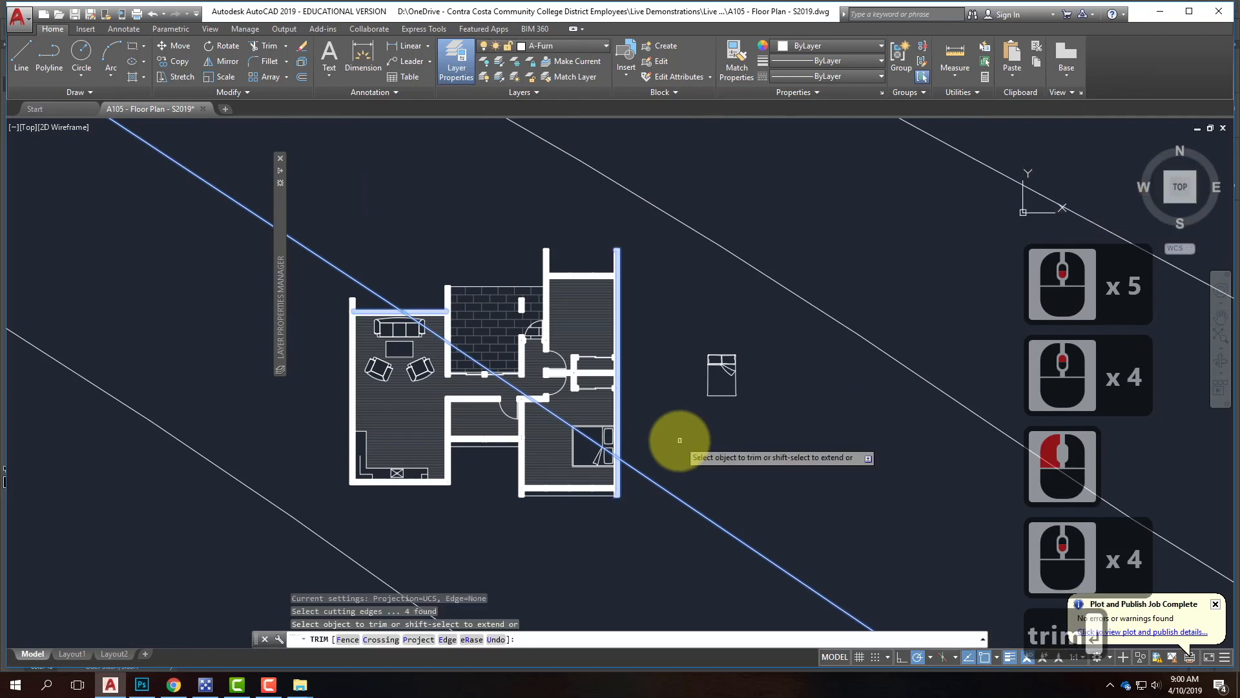
{"action": "scroll", "coordinate": [416, 346], "scroll_direction": "up", "scroll_amount": 3}
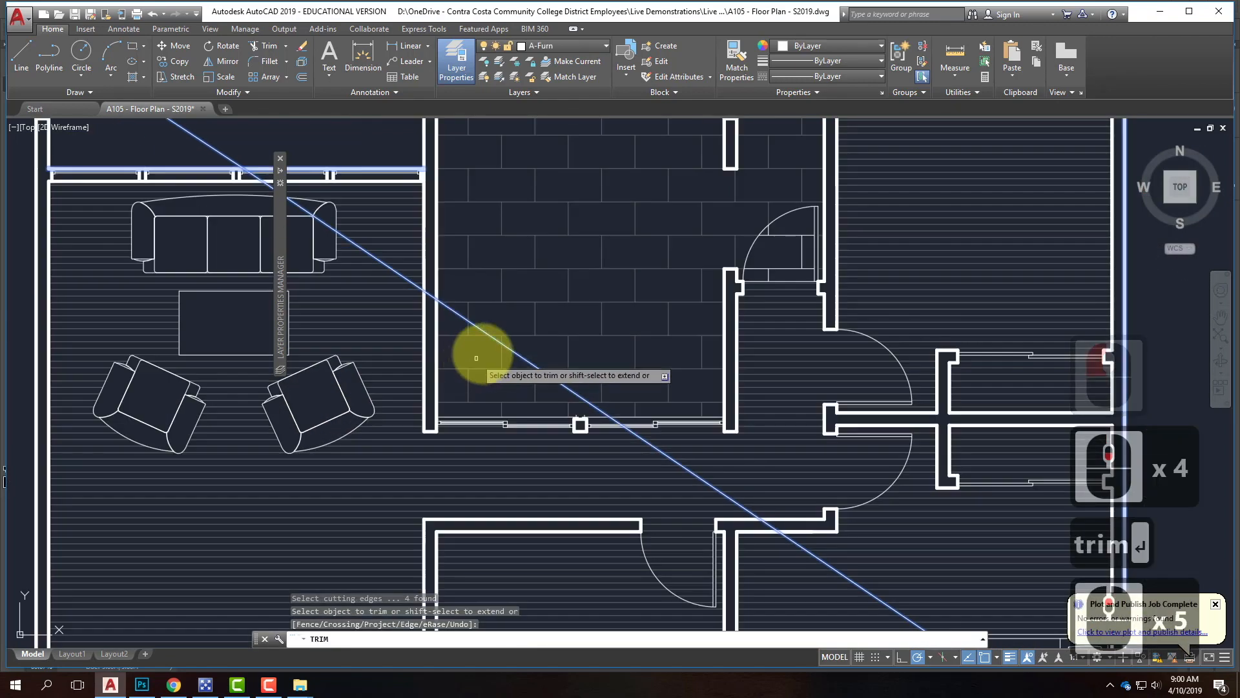
{"action": "left_click", "coordinate": [467, 326]}
{"action": "mouse_move", "coordinate": [281, 343]}
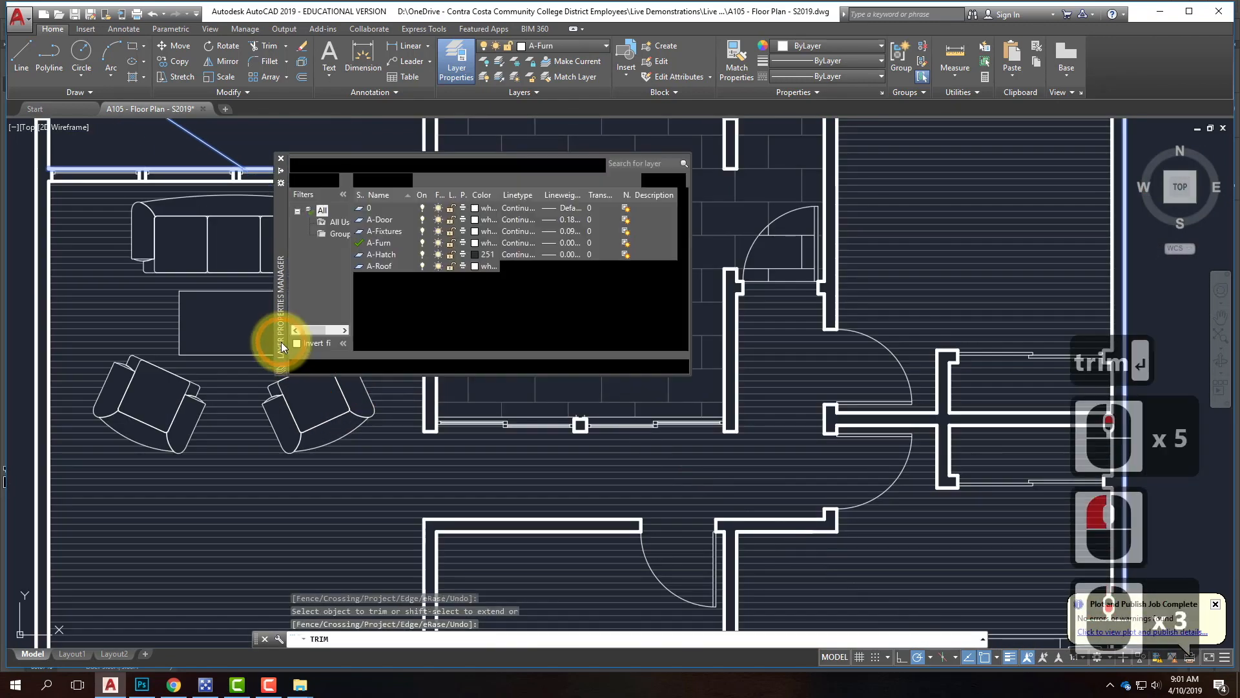
{"action": "scroll", "coordinate": [588, 356], "scroll_direction": "down", "scroll_amount": 4}
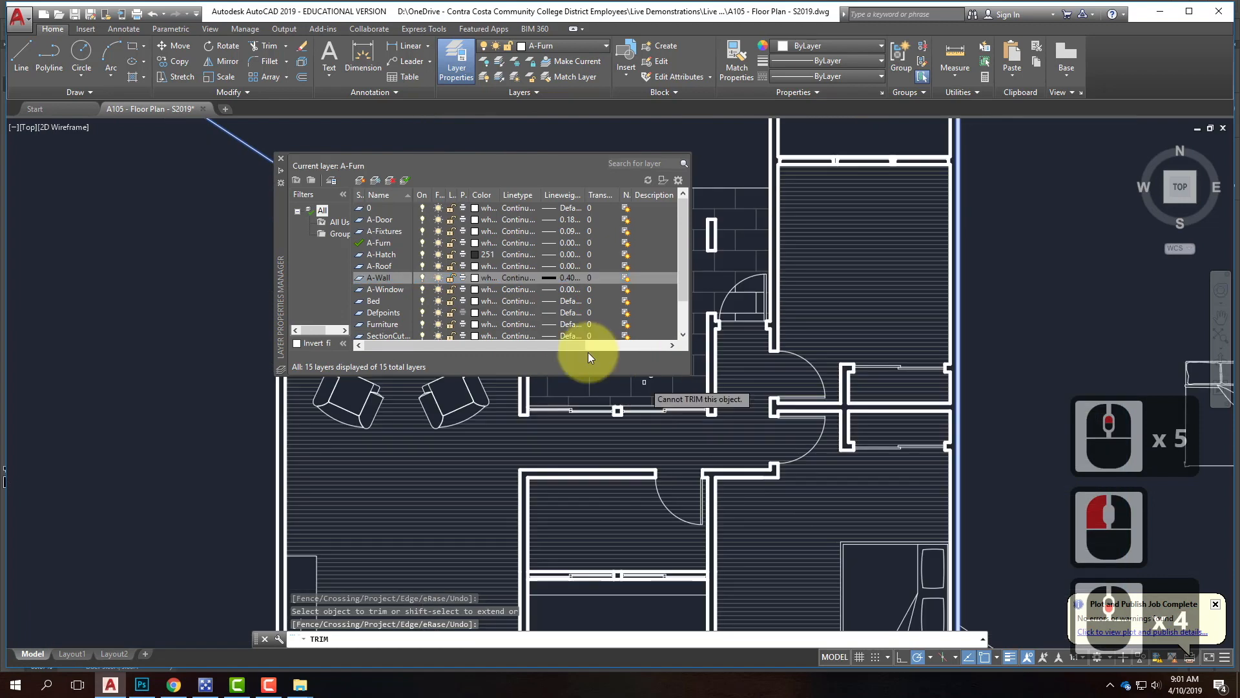
{"action": "left_click", "coordinate": [280, 158]}
{"action": "scroll", "coordinate": [162, 254], "scroll_direction": "down", "scroll_amount": 2}
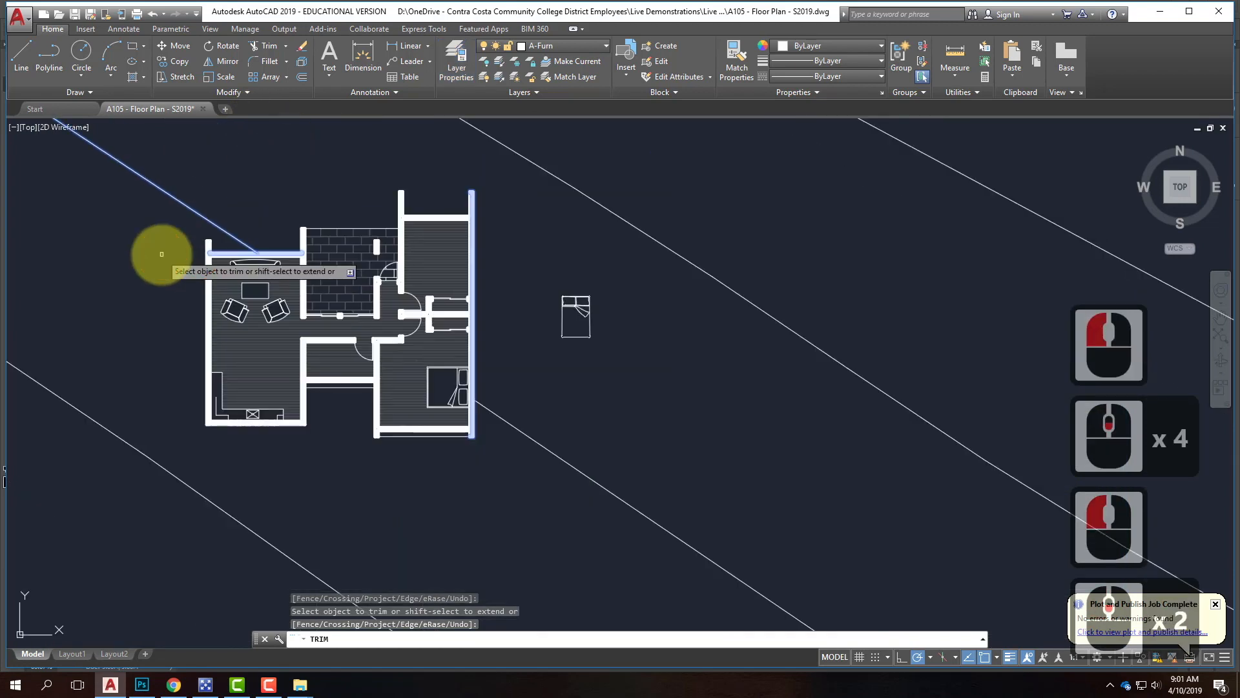
{"action": "key", "text": "Return"}
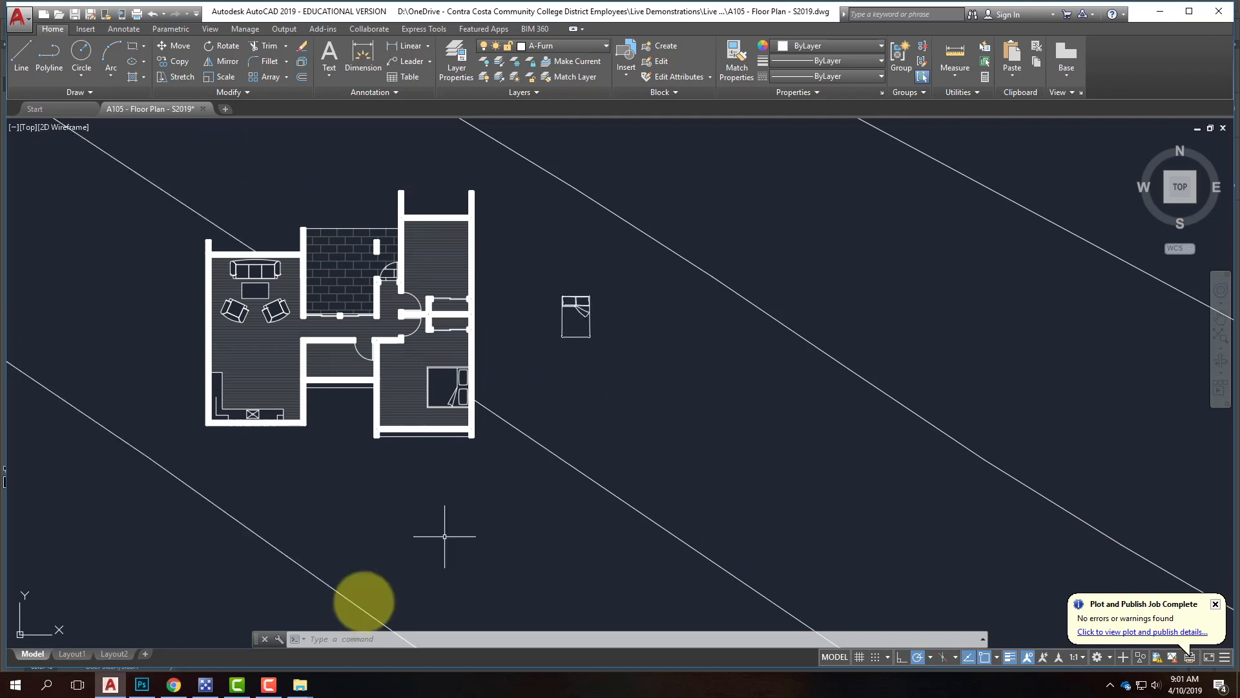
Switch to Photoshop and review the plotted floor plan image.
{"action": "left_click", "coordinate": [143, 685]}
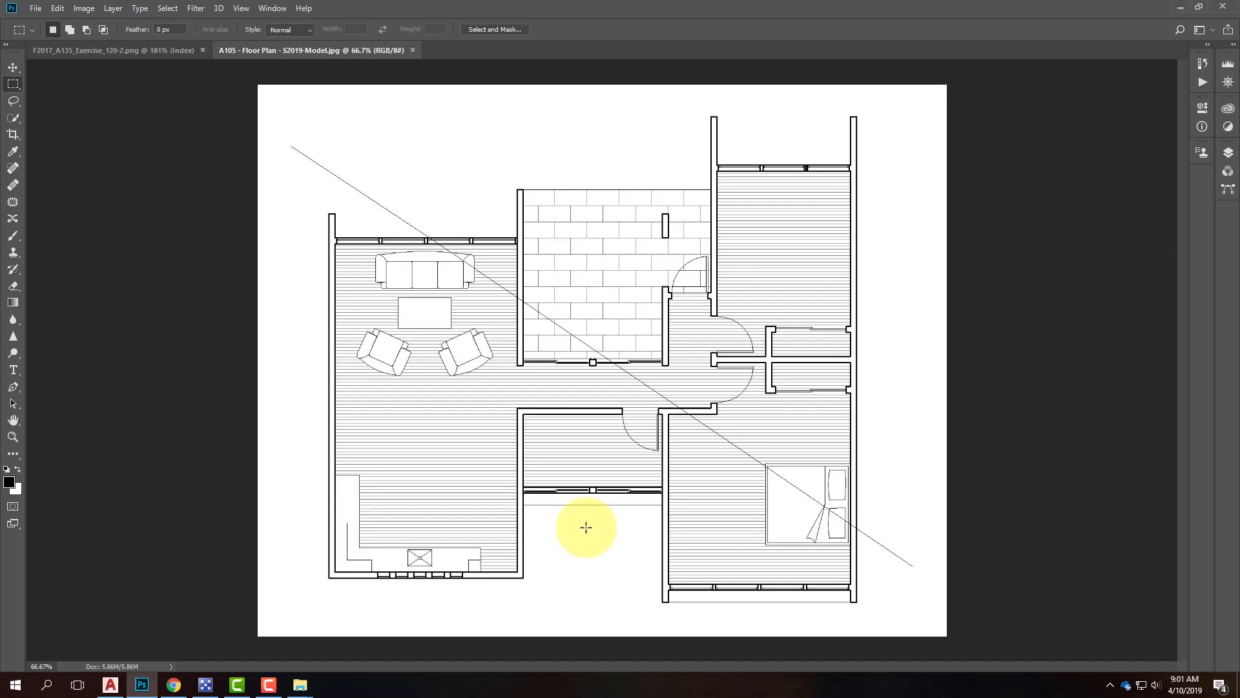
{"action": "left_click", "coordinate": [269, 684]}
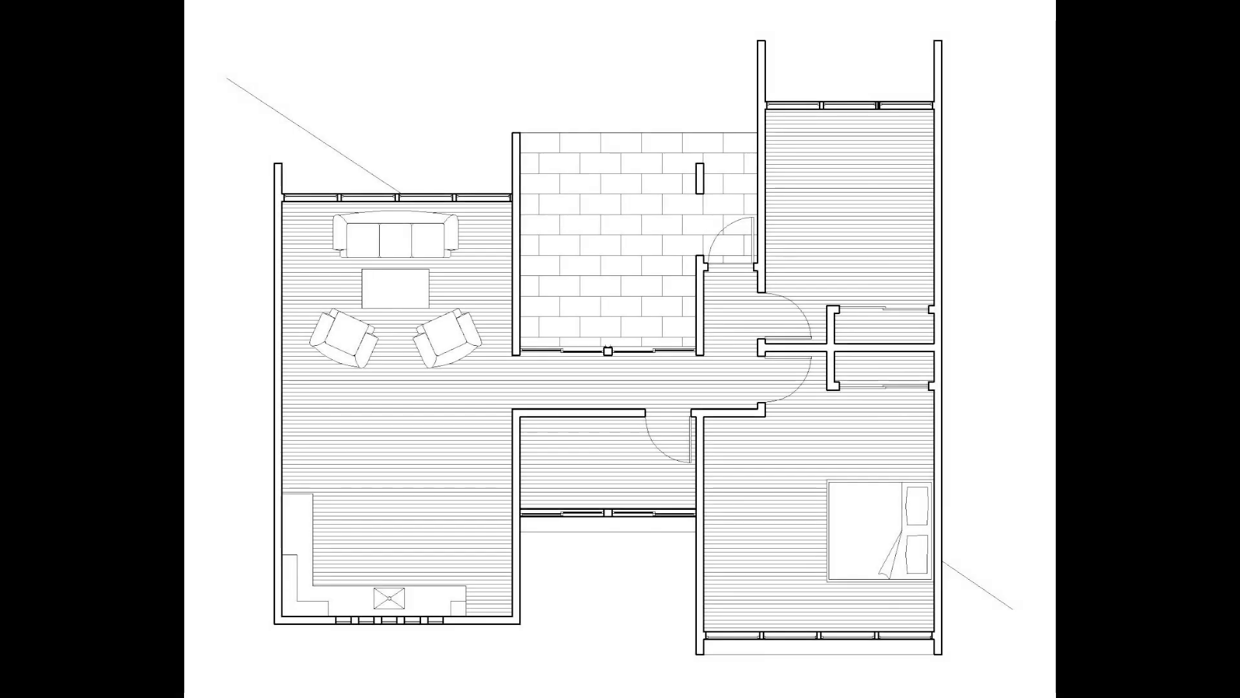